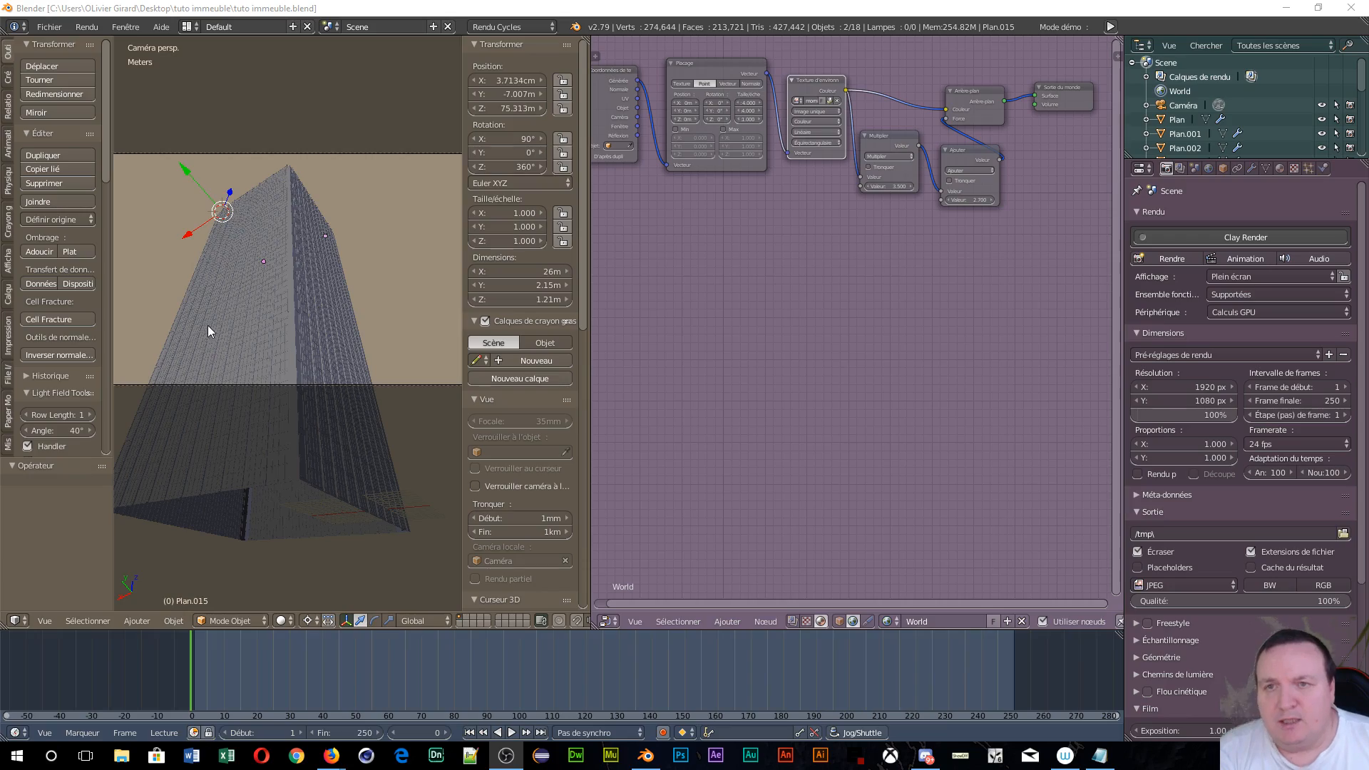
- Start the Screencast Keys display while keeping the viewport in the camera view
middle_click_drag(194, 328, 436, 311)
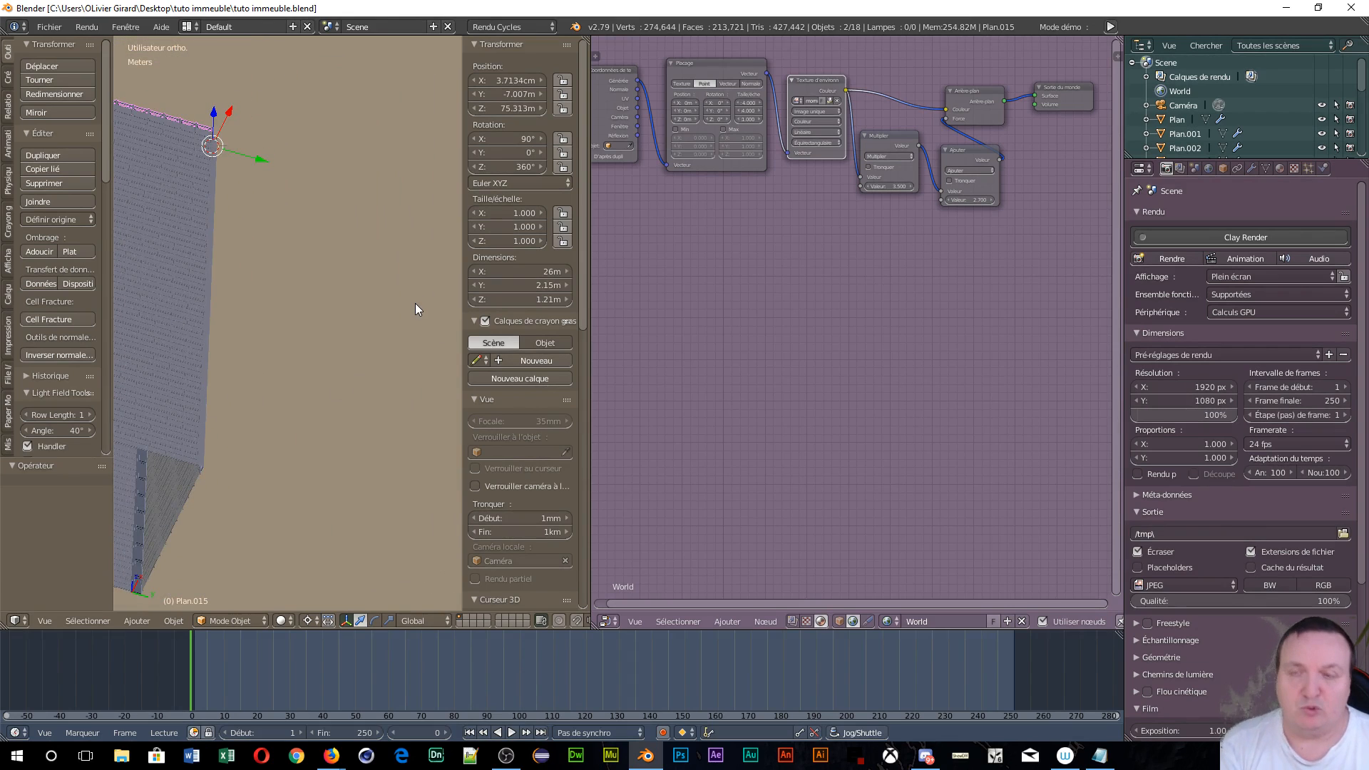
key("KP_0")
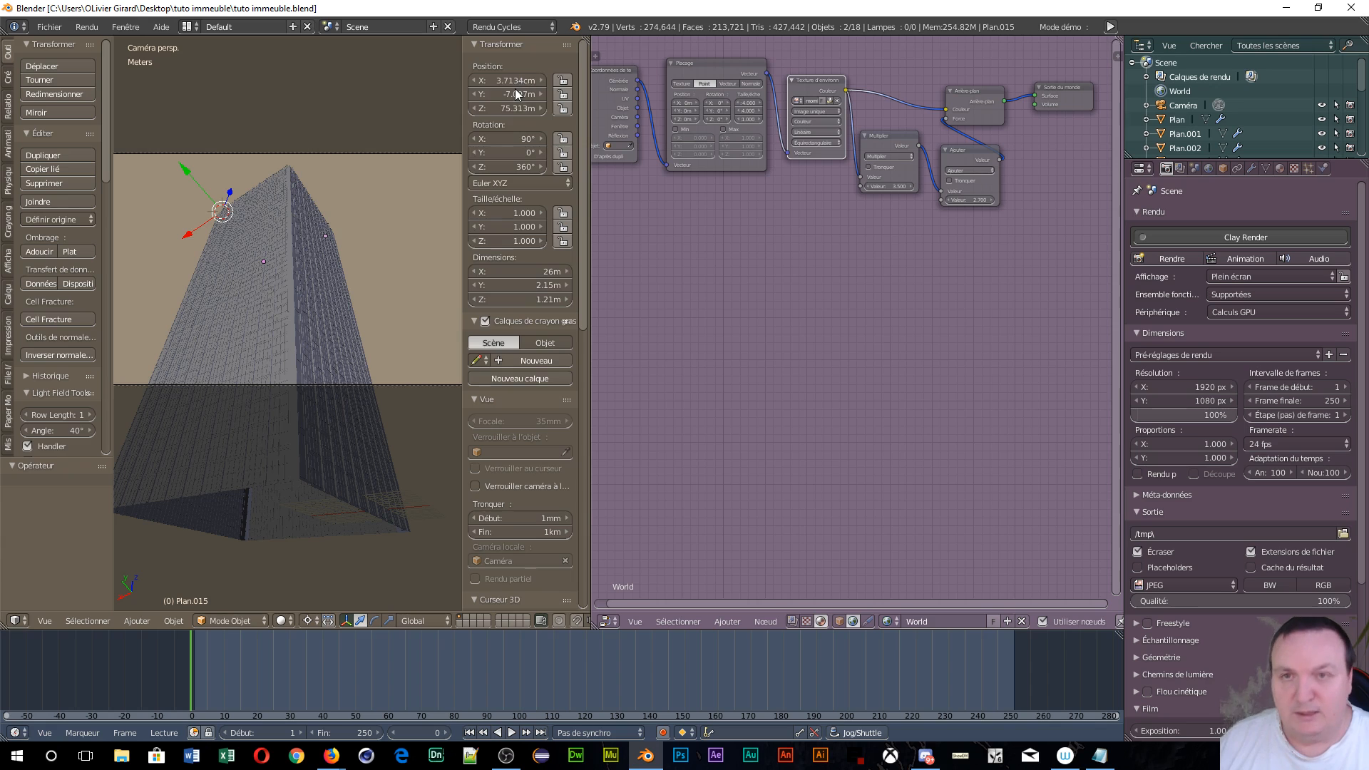
key("n")
key("n")
scroll(460, 580, "down", 1)
scroll(460, 581, "down", 1)
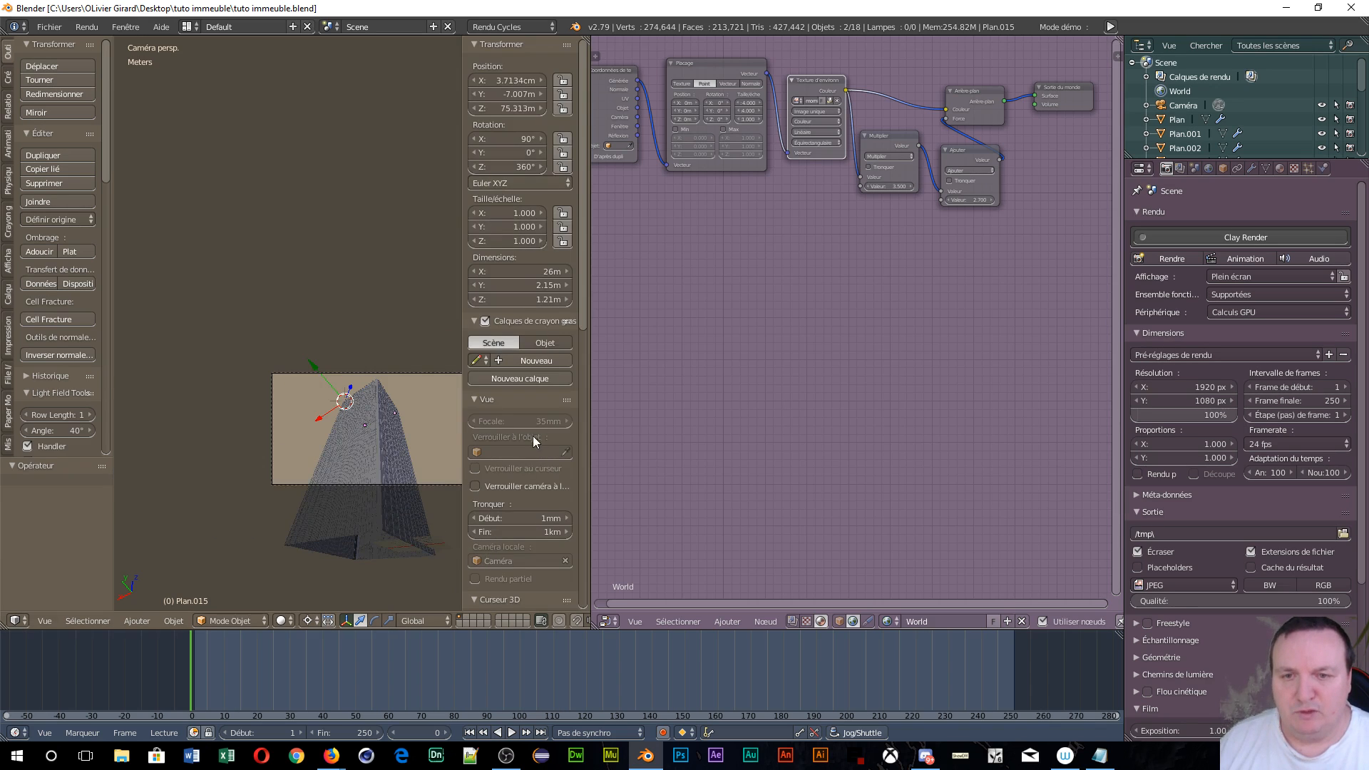
scroll(529, 408, "down", 15)
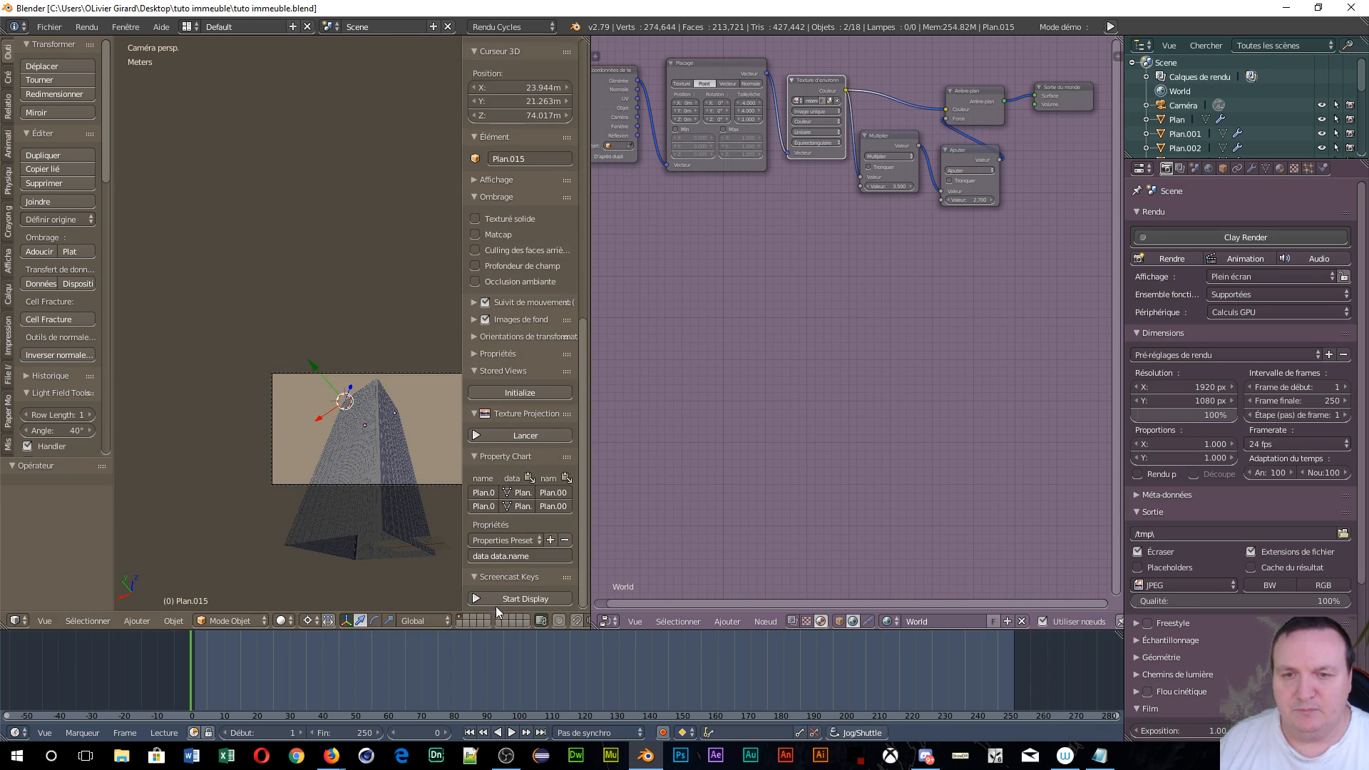
left_click(494, 604)
- Show the building in rendered shading, widen the 3D viewport and centre the camera frame in it
scroll(333, 468, "up", 5)
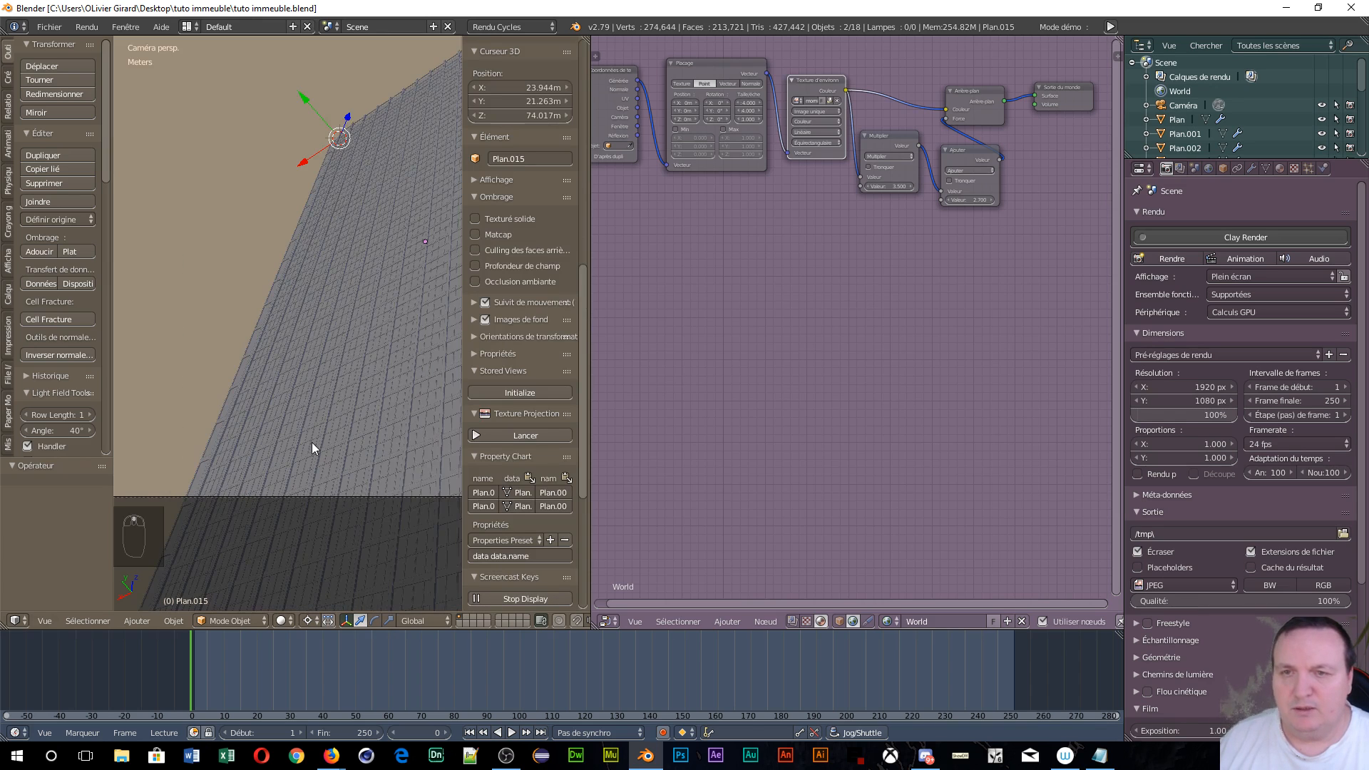
scroll(384, 299, "down", 2)
key("shift+z")
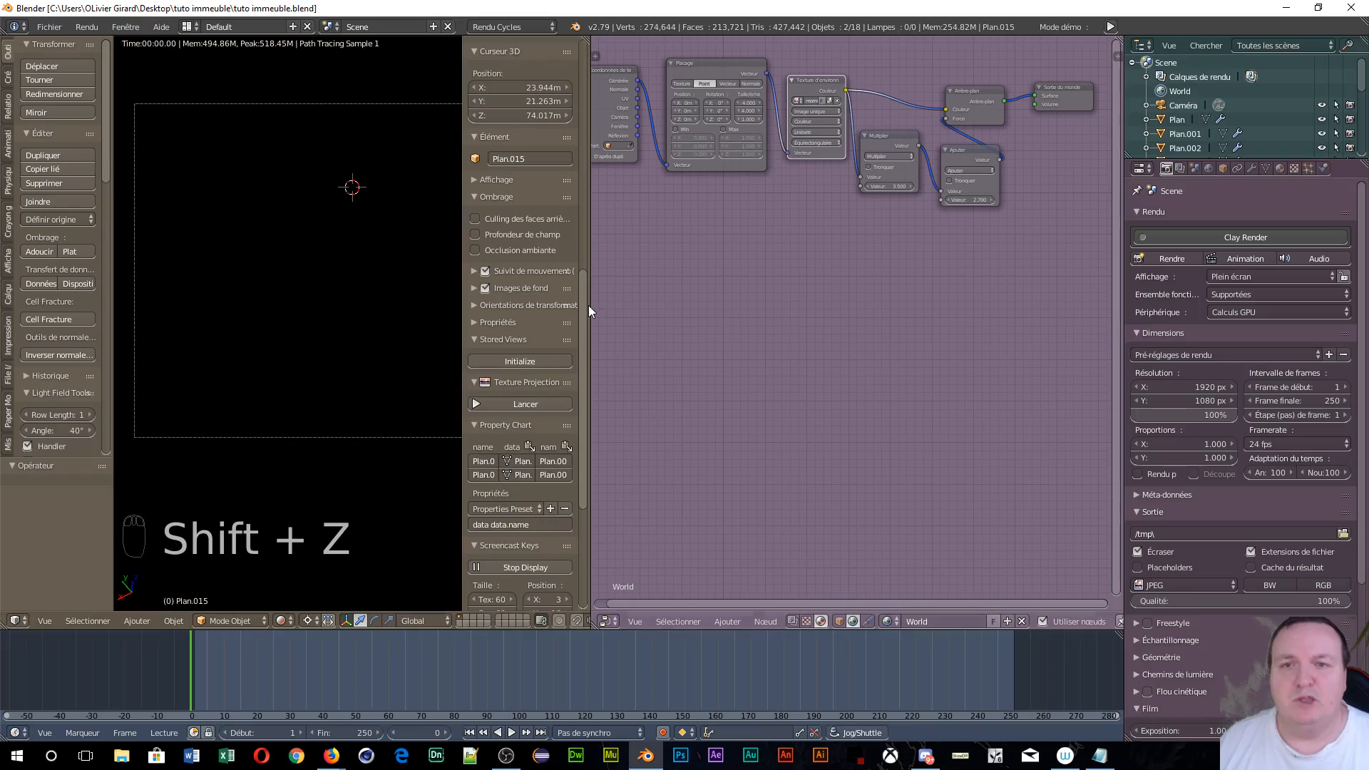
left_click_drag(589, 305, 788, 320)
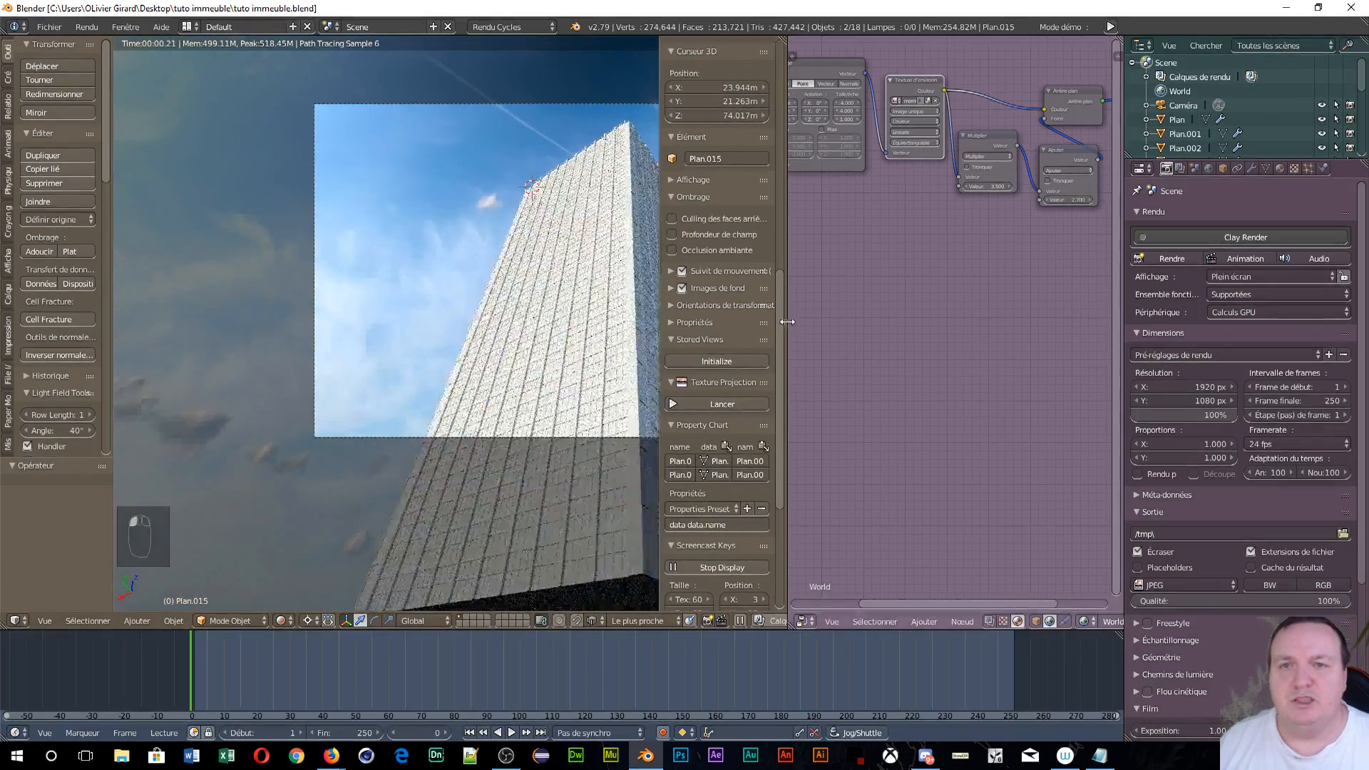
middle_click_drag(569, 274, 348, 254, "shift")
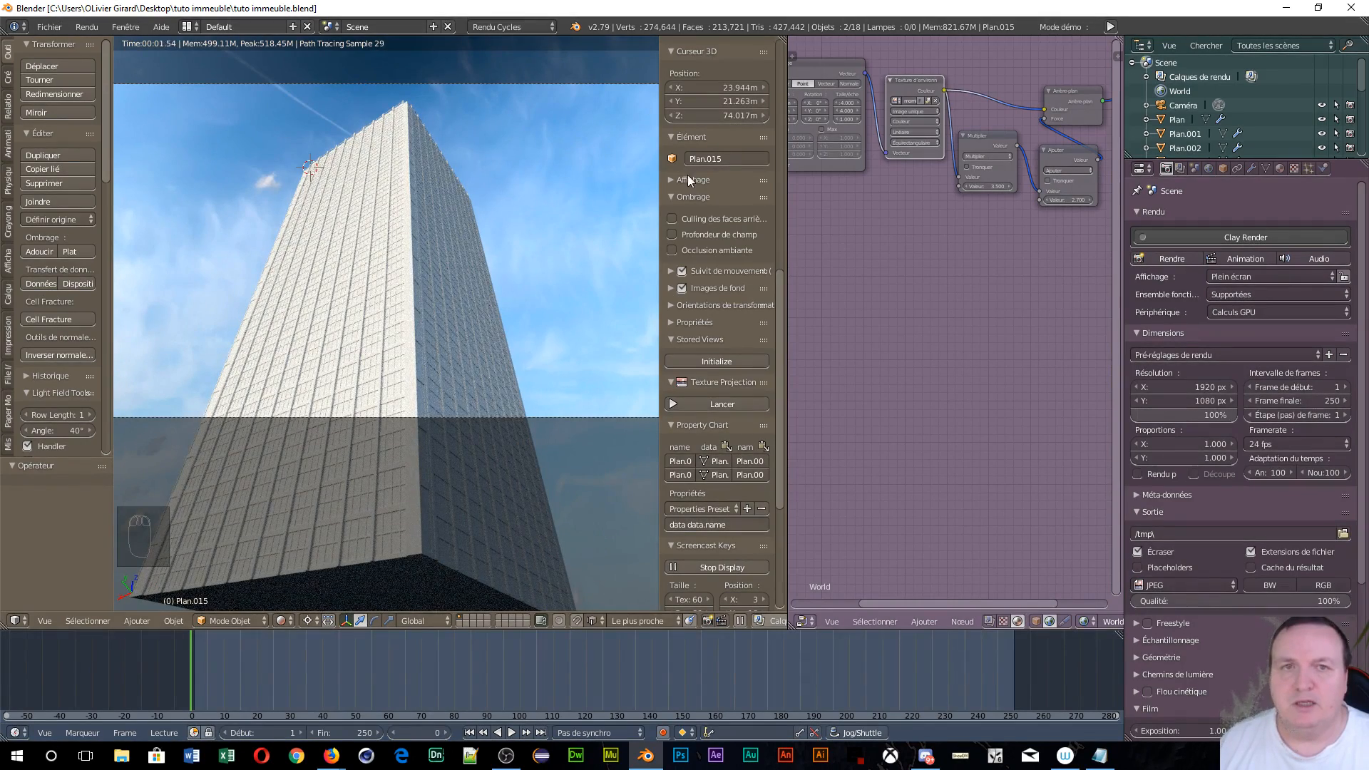
- Review the World node tree and tidy the placement of the Ajouter, Arrière-plan and Sortie du monde nodes
scroll(834, 71, "up", 4)
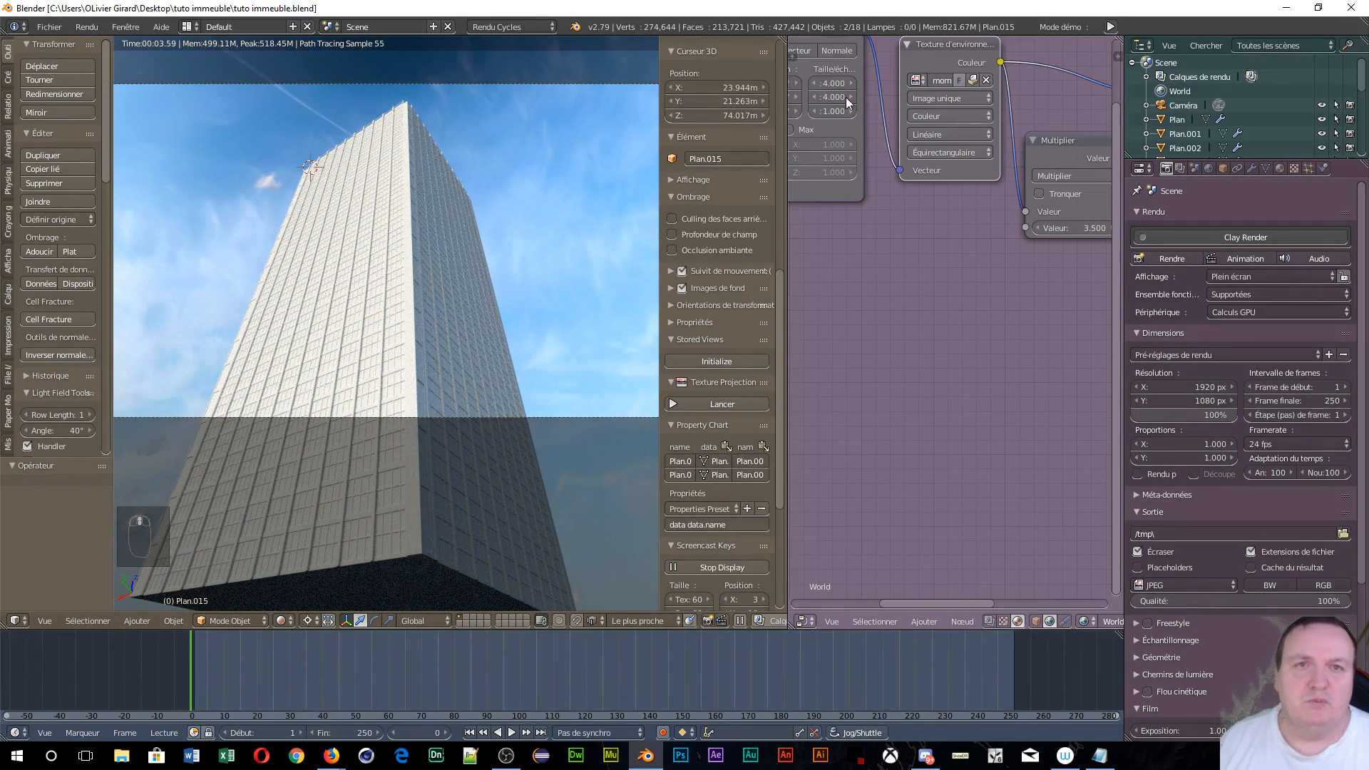
scroll(926, 267, "down", 2)
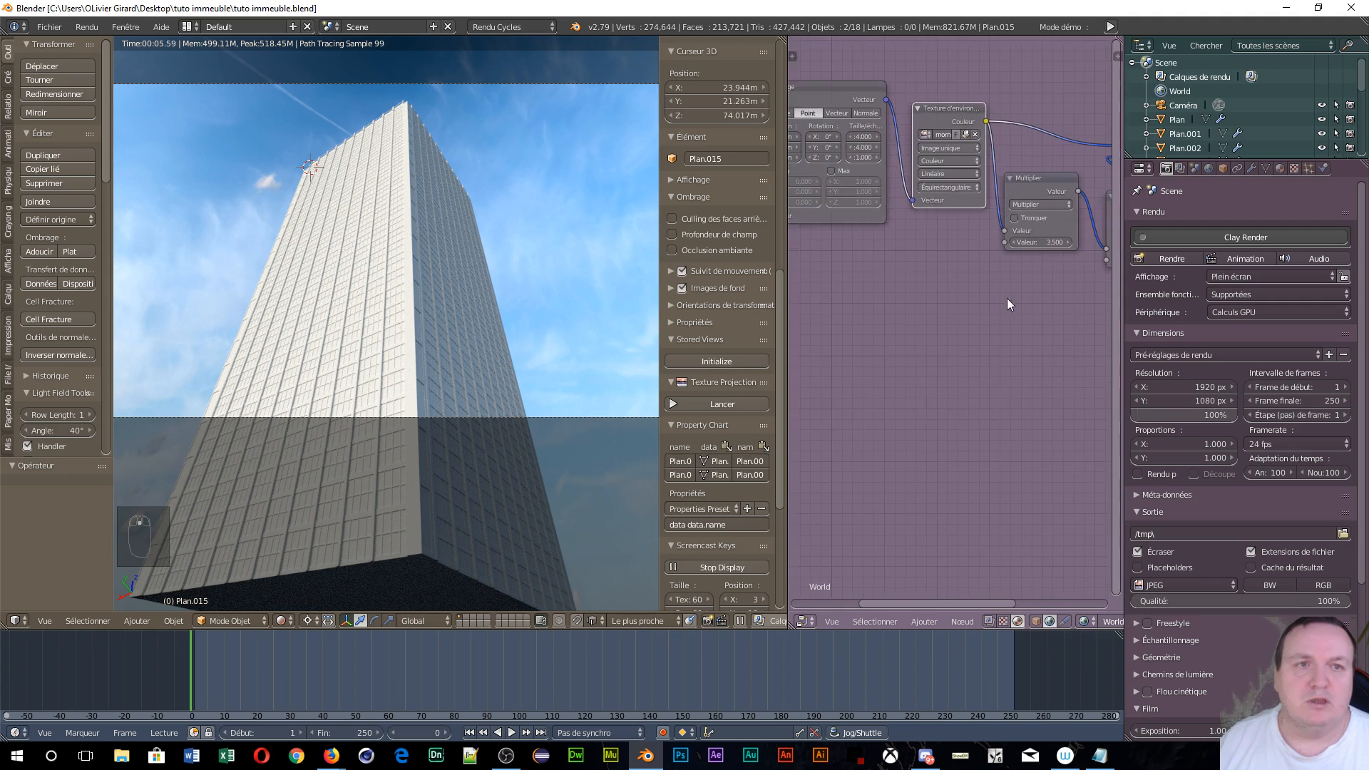
middle_click_drag(1007, 298, 849, 365)
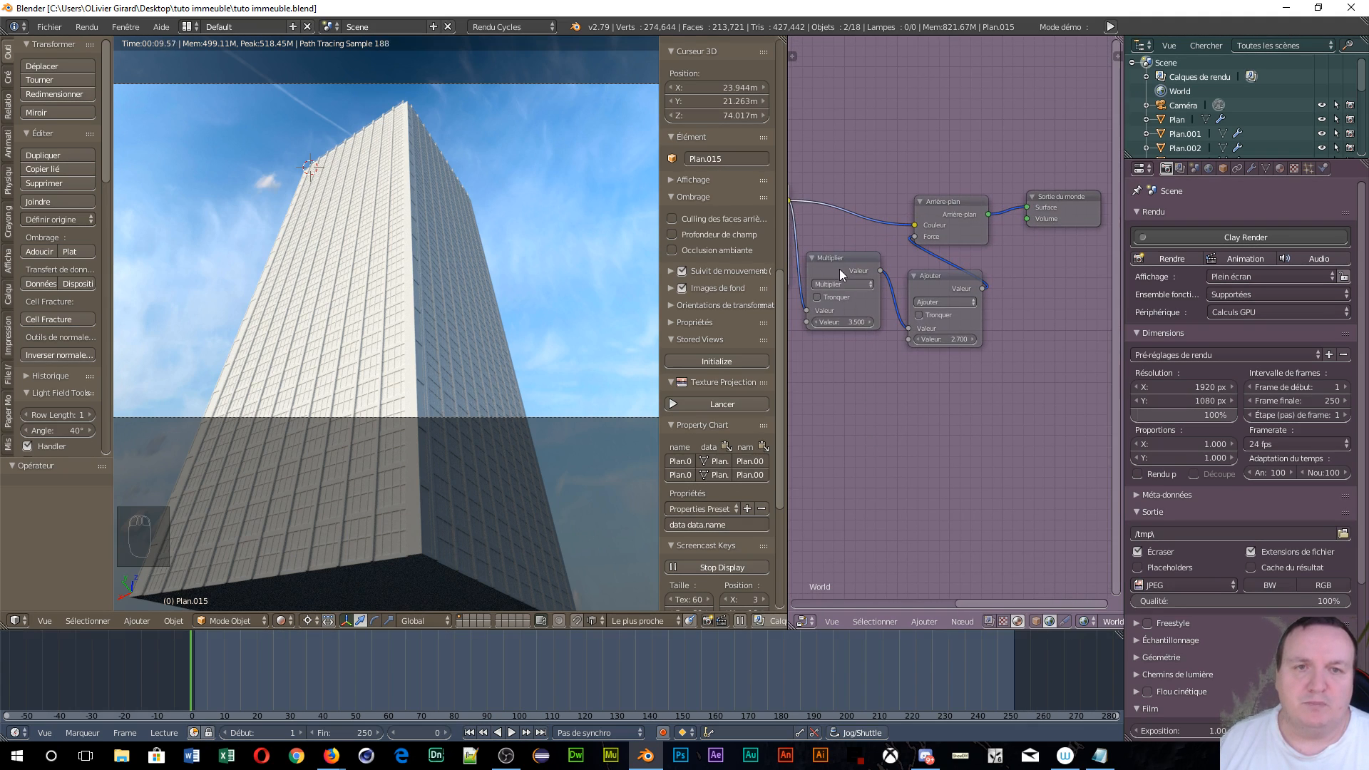
middle_click_drag(832, 284, 894, 336)
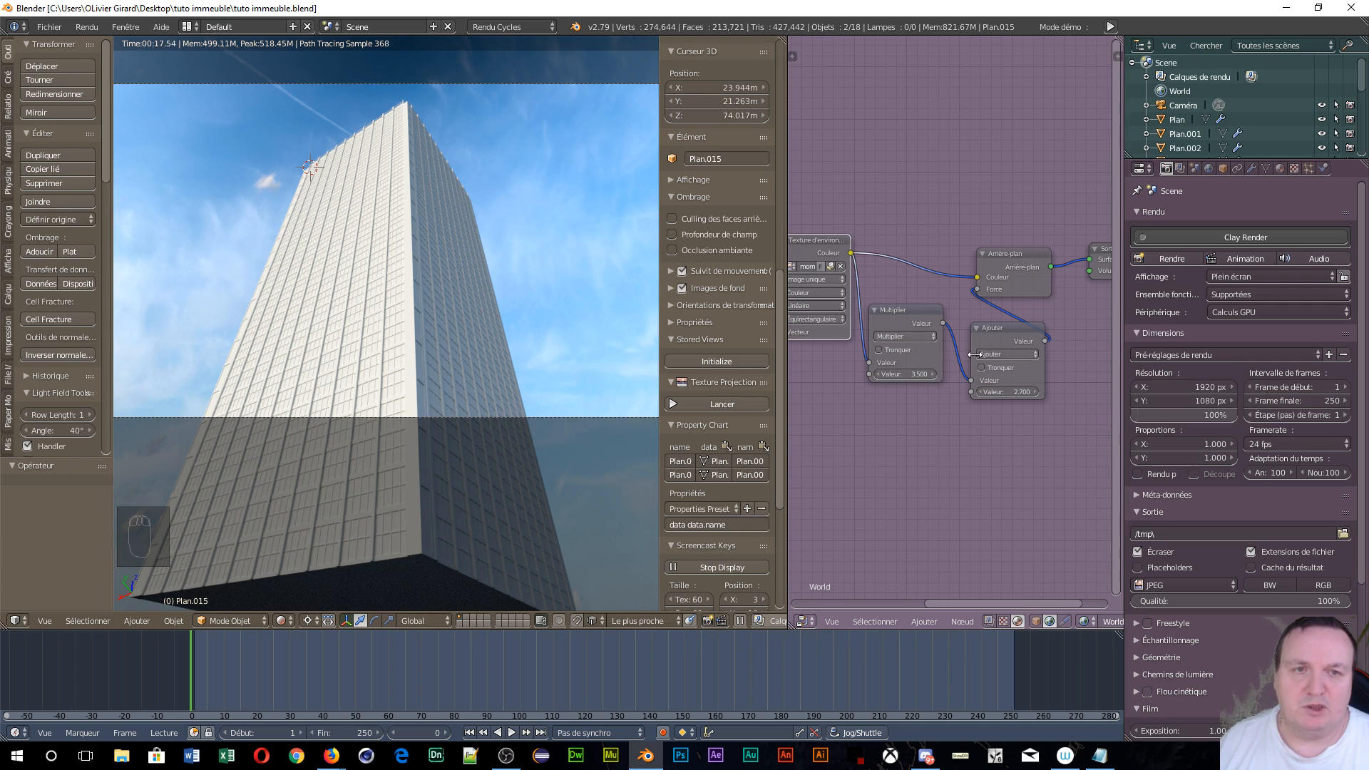
mouse_move(1018, 329)
left_mouse_down()
mouse_move(985, 337)
mouse_move(998, 334)
left_mouse_up()
left_click_drag(998, 263, 1024, 255)
middle_click_drag(1021, 346, 975, 377)
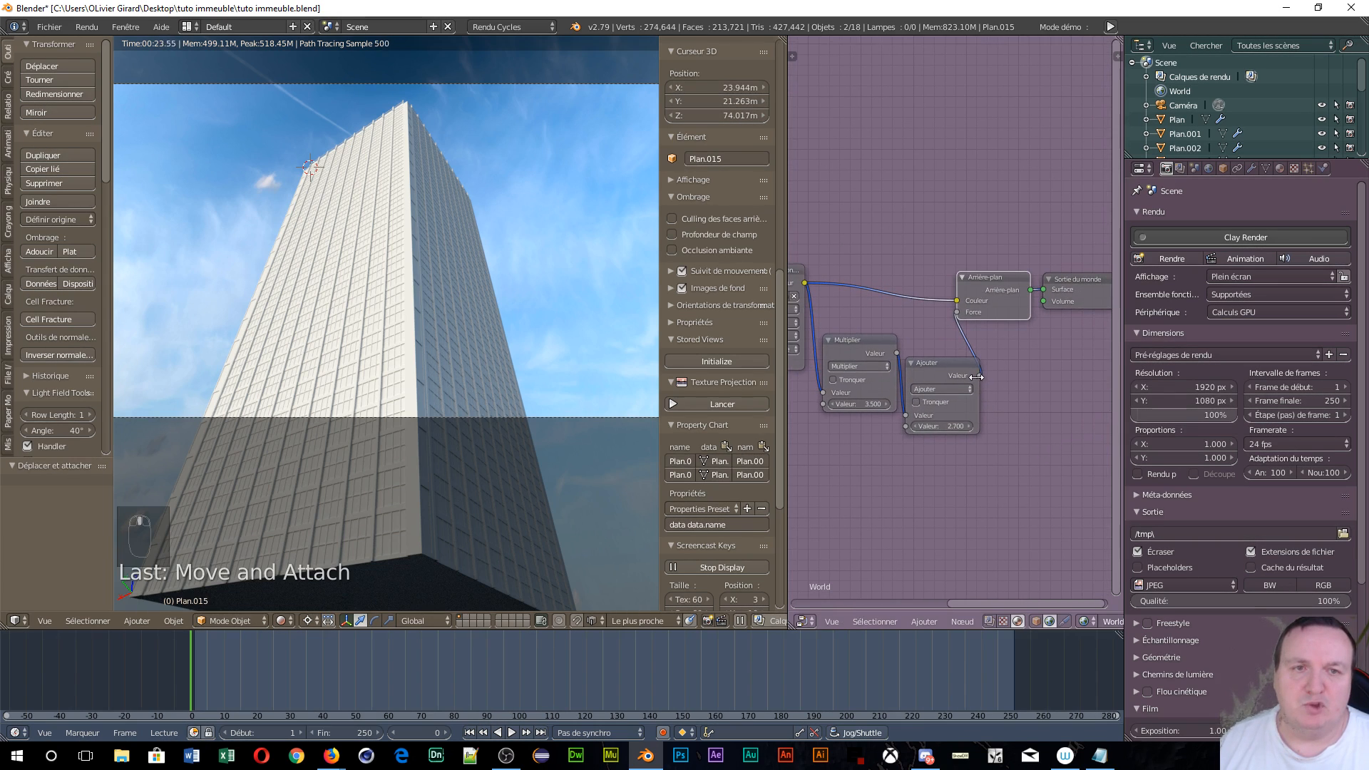
left_click_drag(1090, 274, 1098, 279)
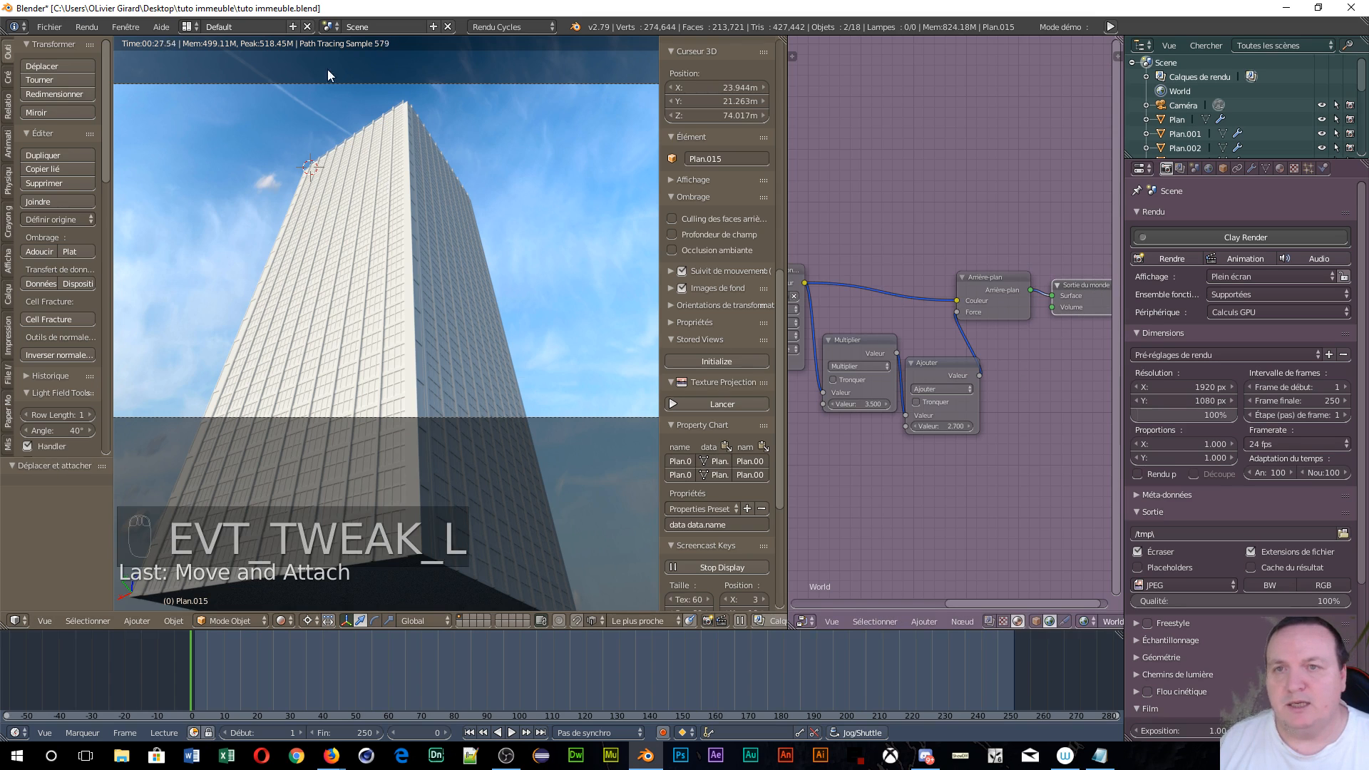
- Switch the viewport shading from rendered to solid, leave the camera view and show the building in wireframe
scroll(431, 246, "down", 1)
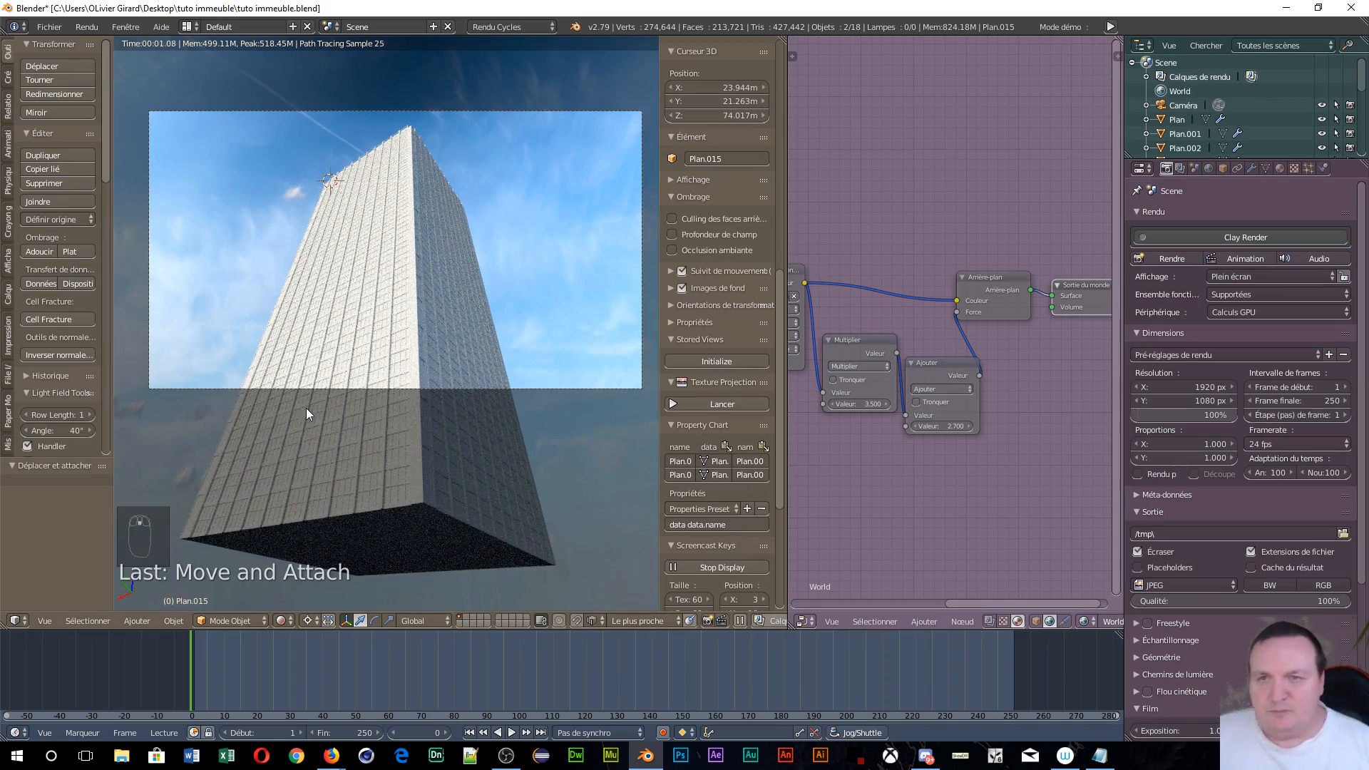
scroll(274, 375, "up", 2)
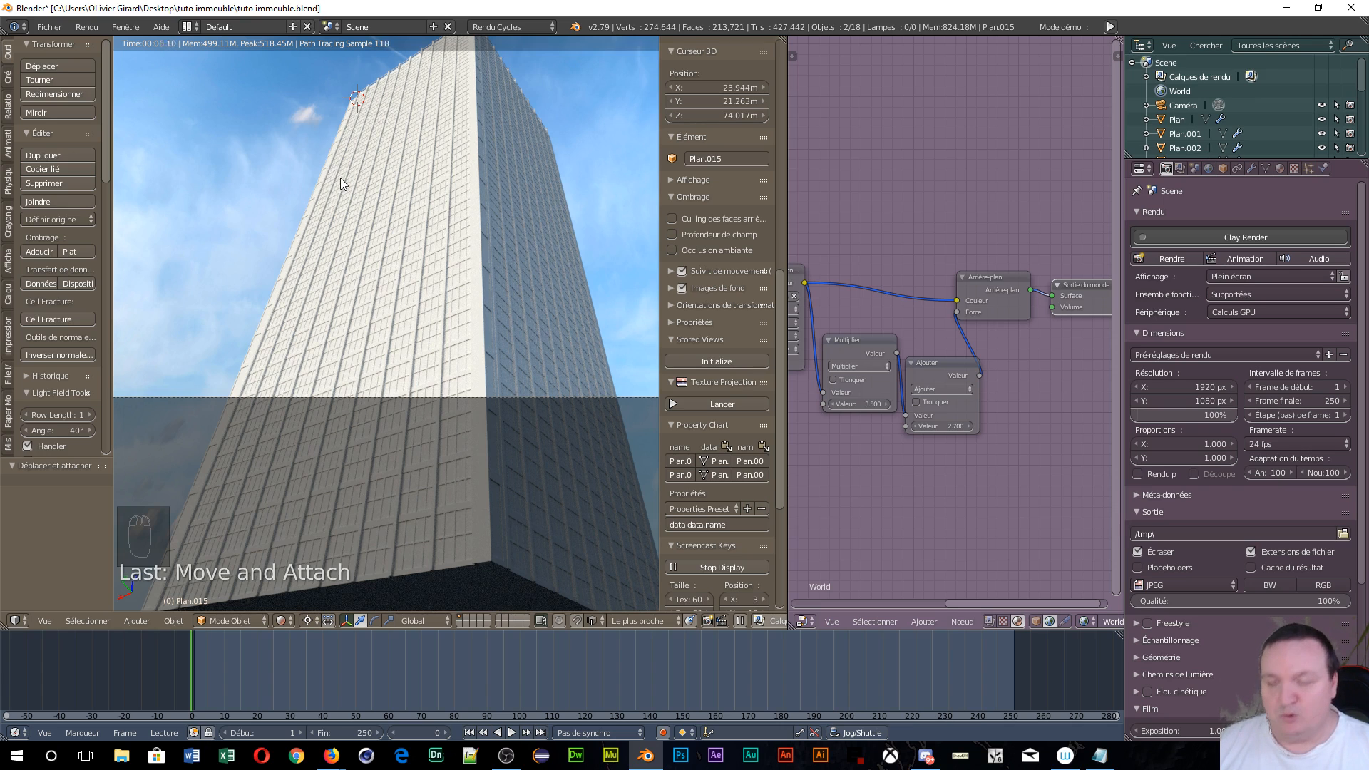
key("z")
left_click(350, 263)
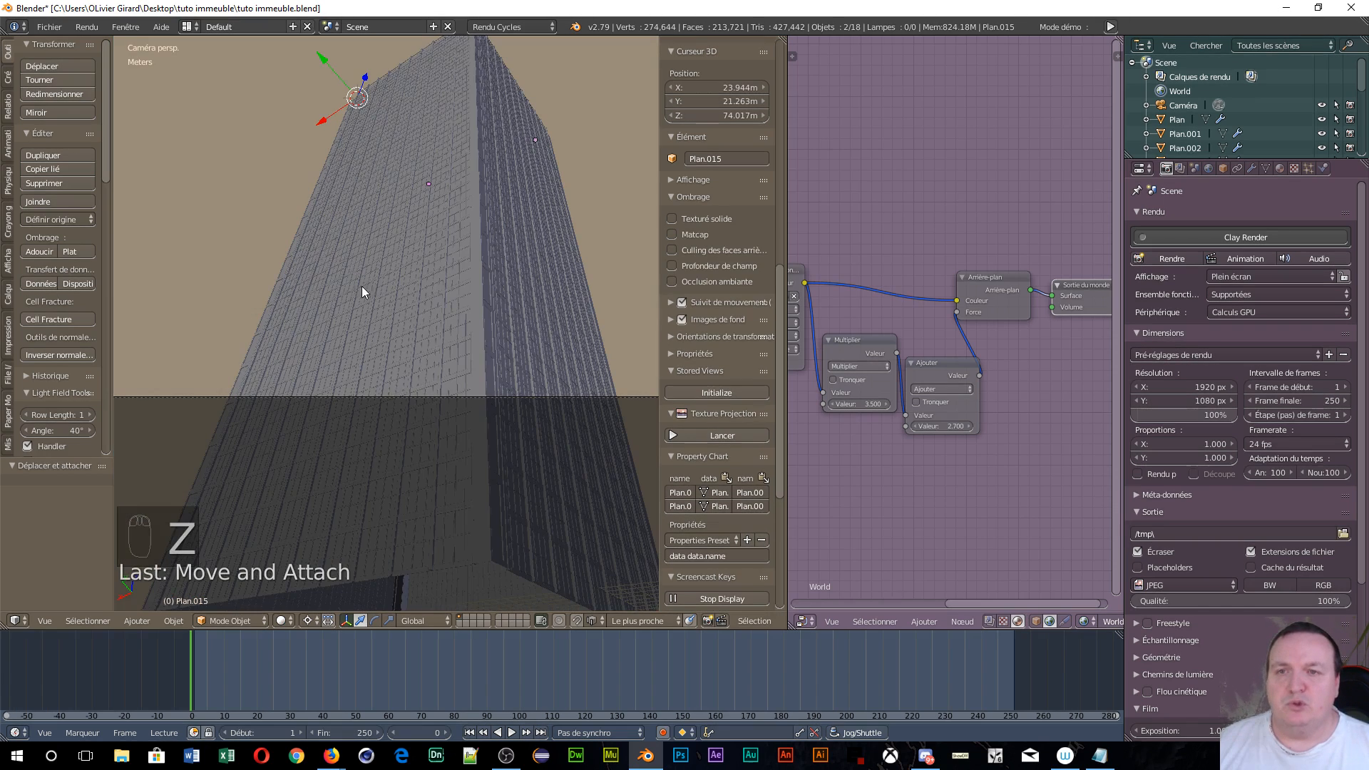
middle_click_drag(383, 160, 371, 282)
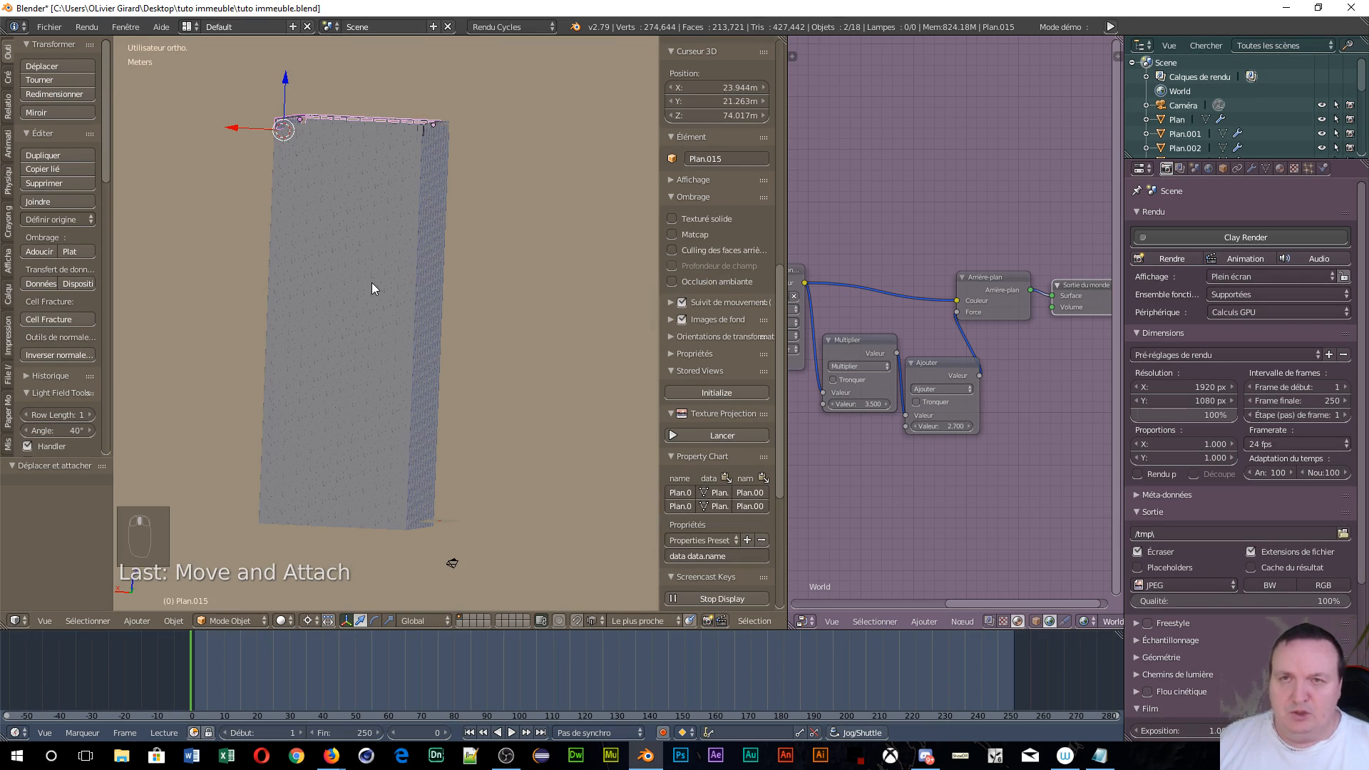
key("z")
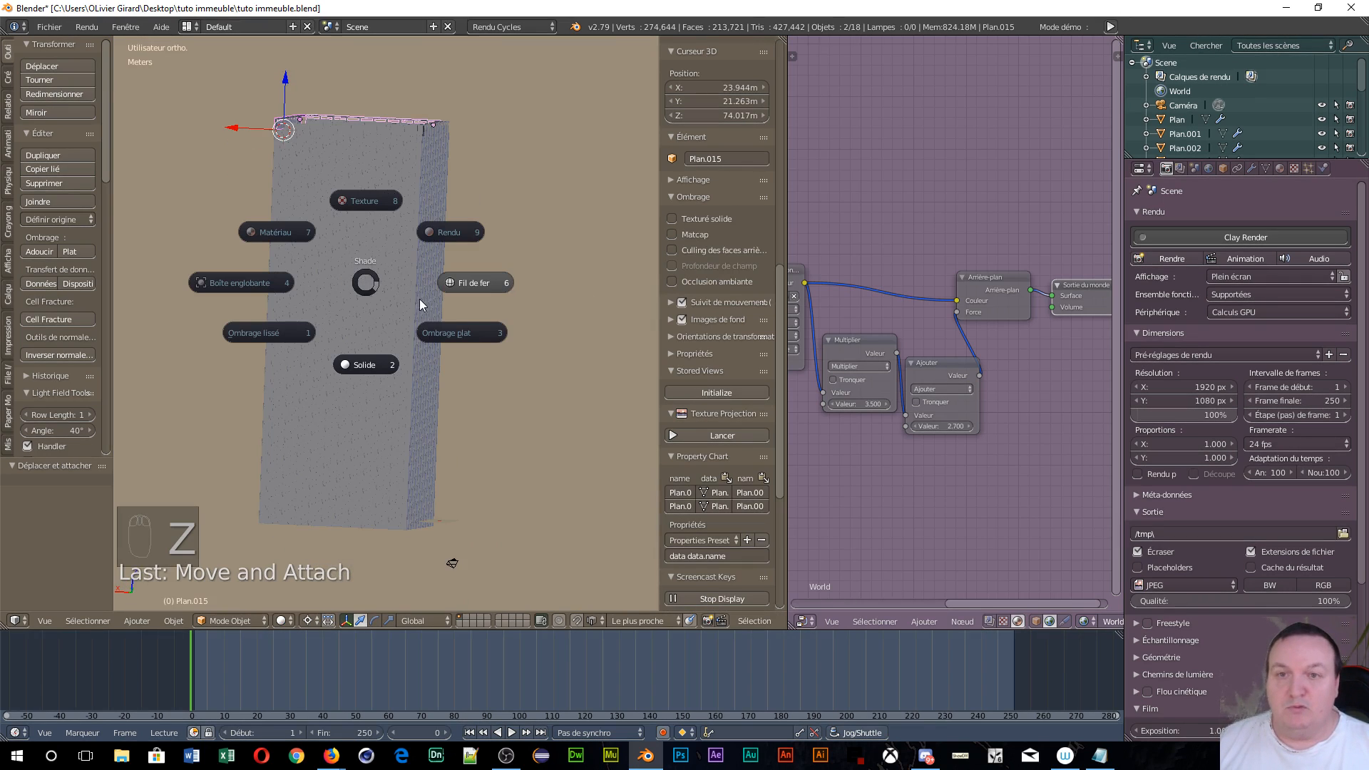
left_click(464, 283)
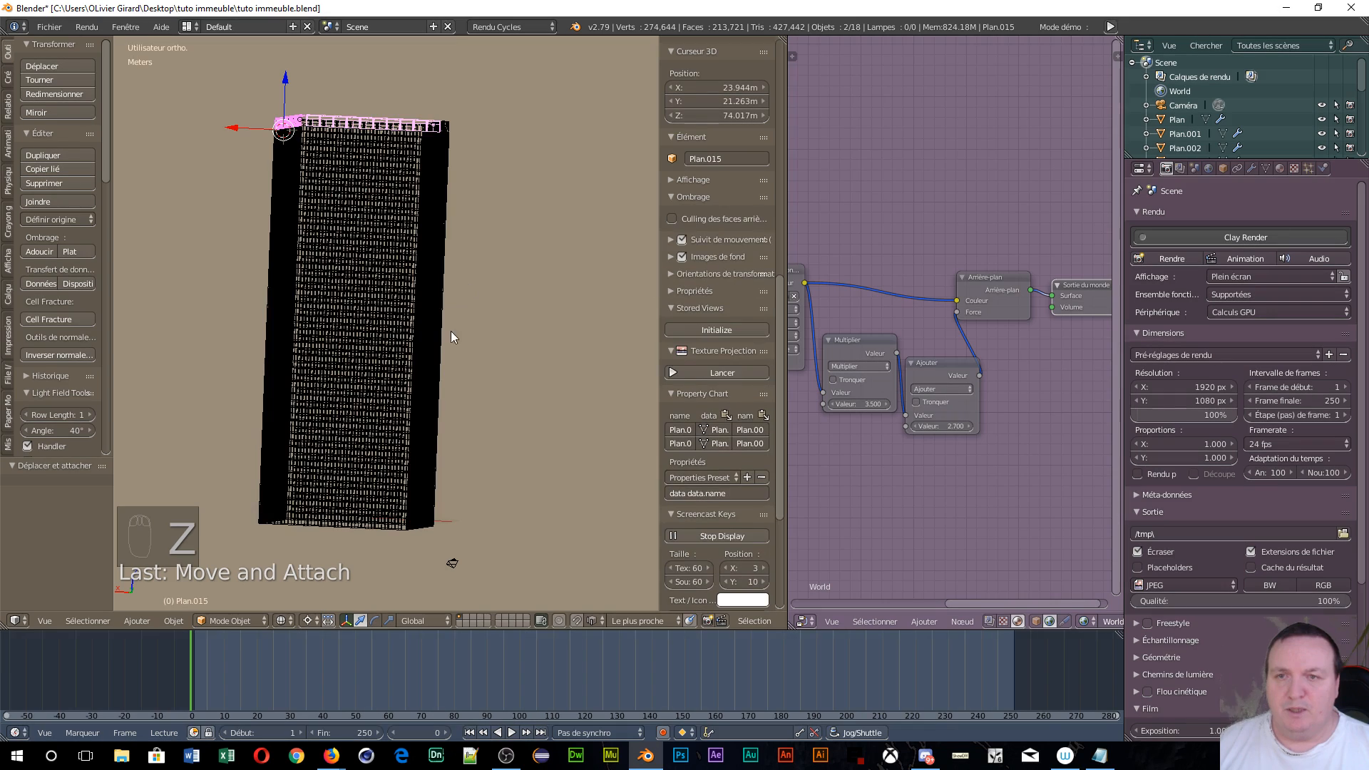
- Select the front facade object Plan.011 and enter Edit Mode
middle_click_drag(388, 430, 370, 412)
right_click(365, 406)
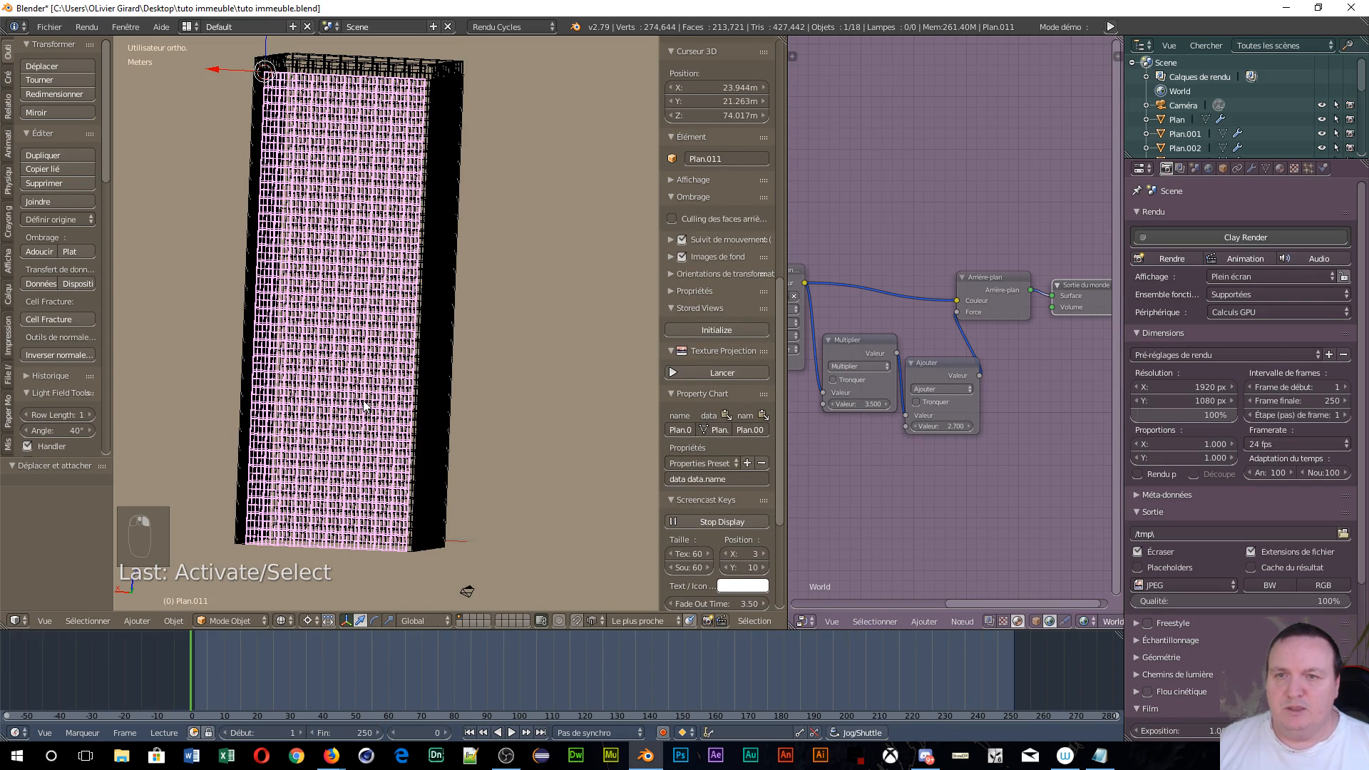
key("Tab")
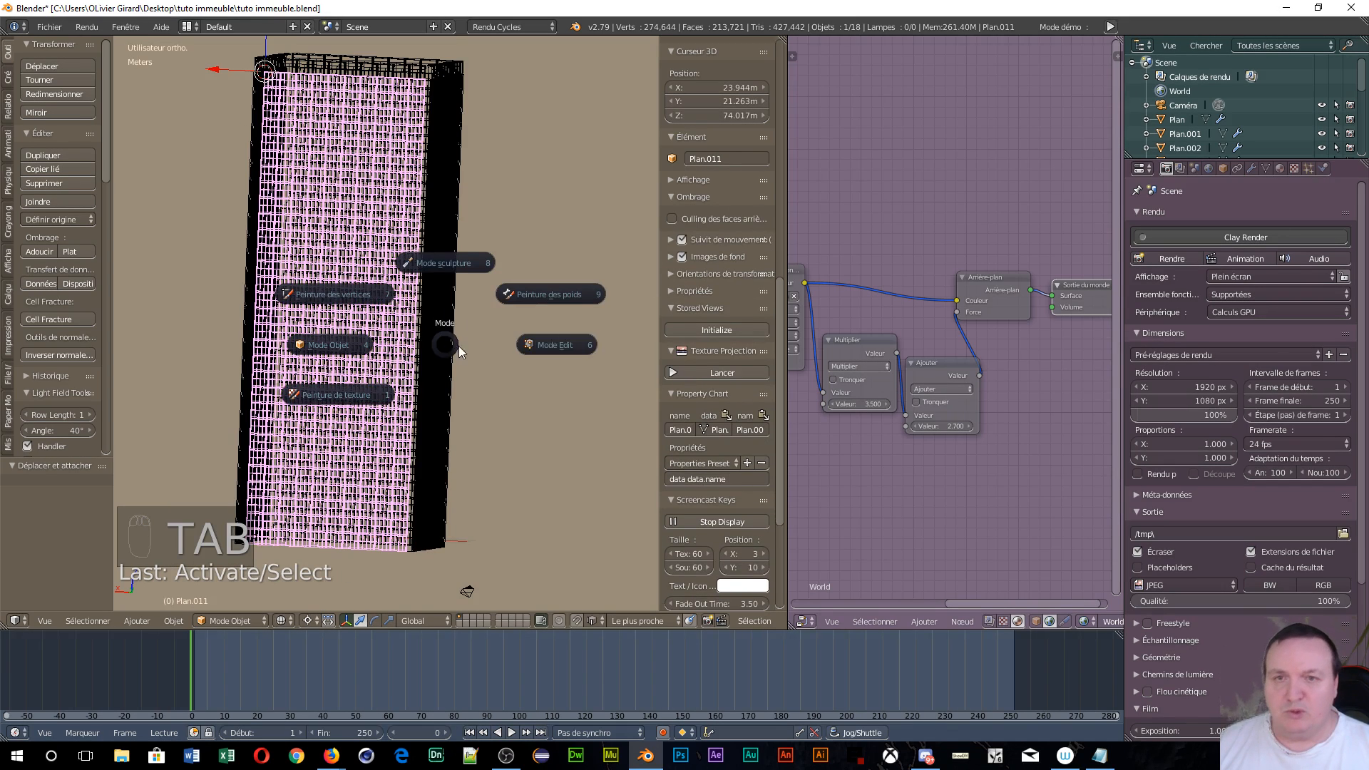
left_click(545, 350)
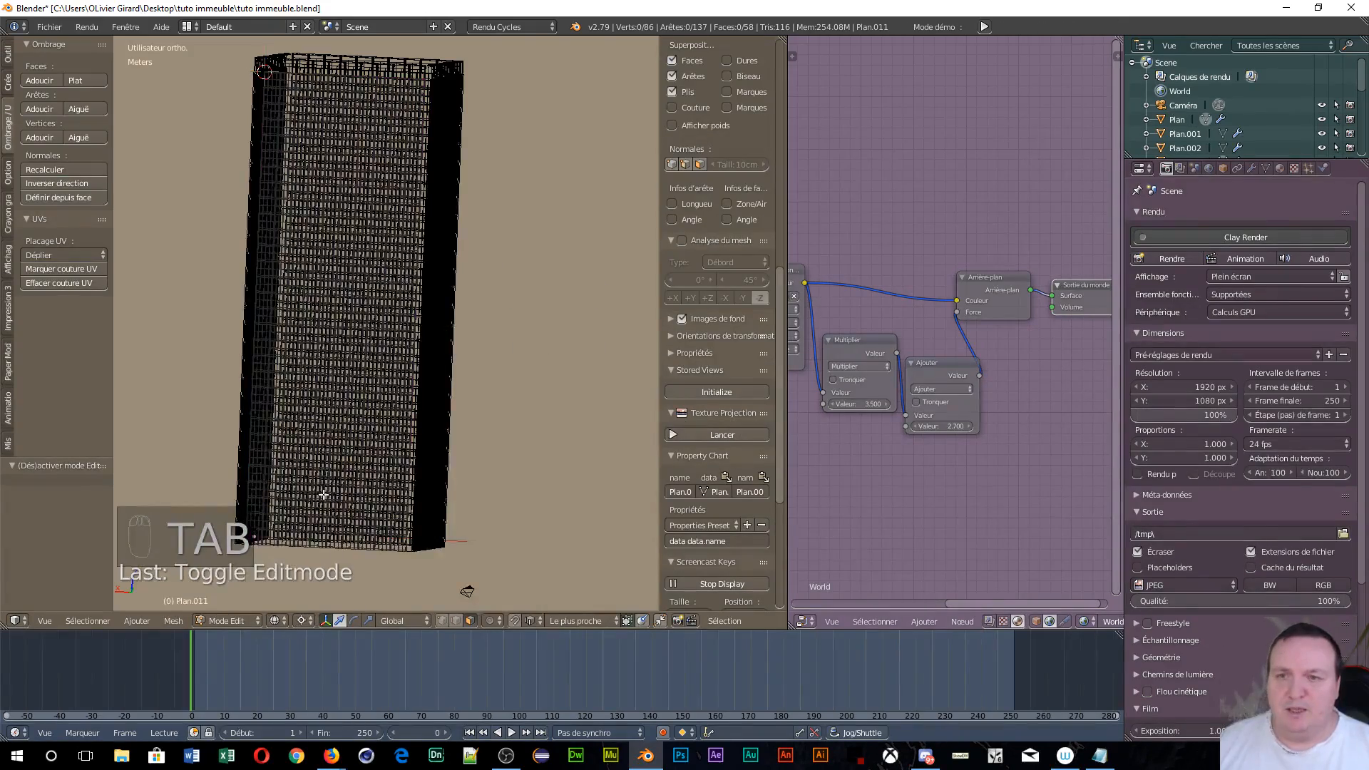
- Locate the facade's editable base window at the foot of the building and inspect its frame and crossbars closely
scroll(317, 489, "up", 5)
scroll(310, 480, "down", 4)
middle_click_drag(310, 480, 385, 457)
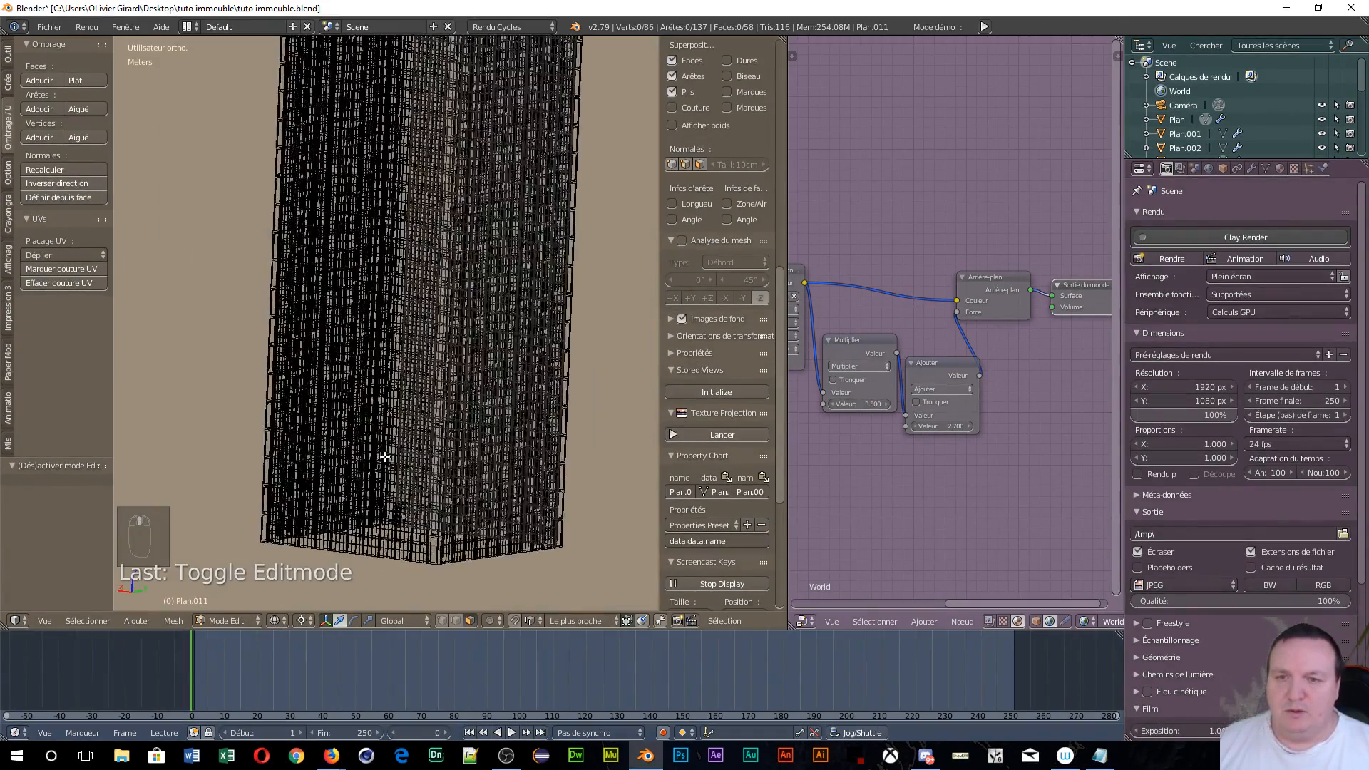
scroll(385, 457, "up", 6)
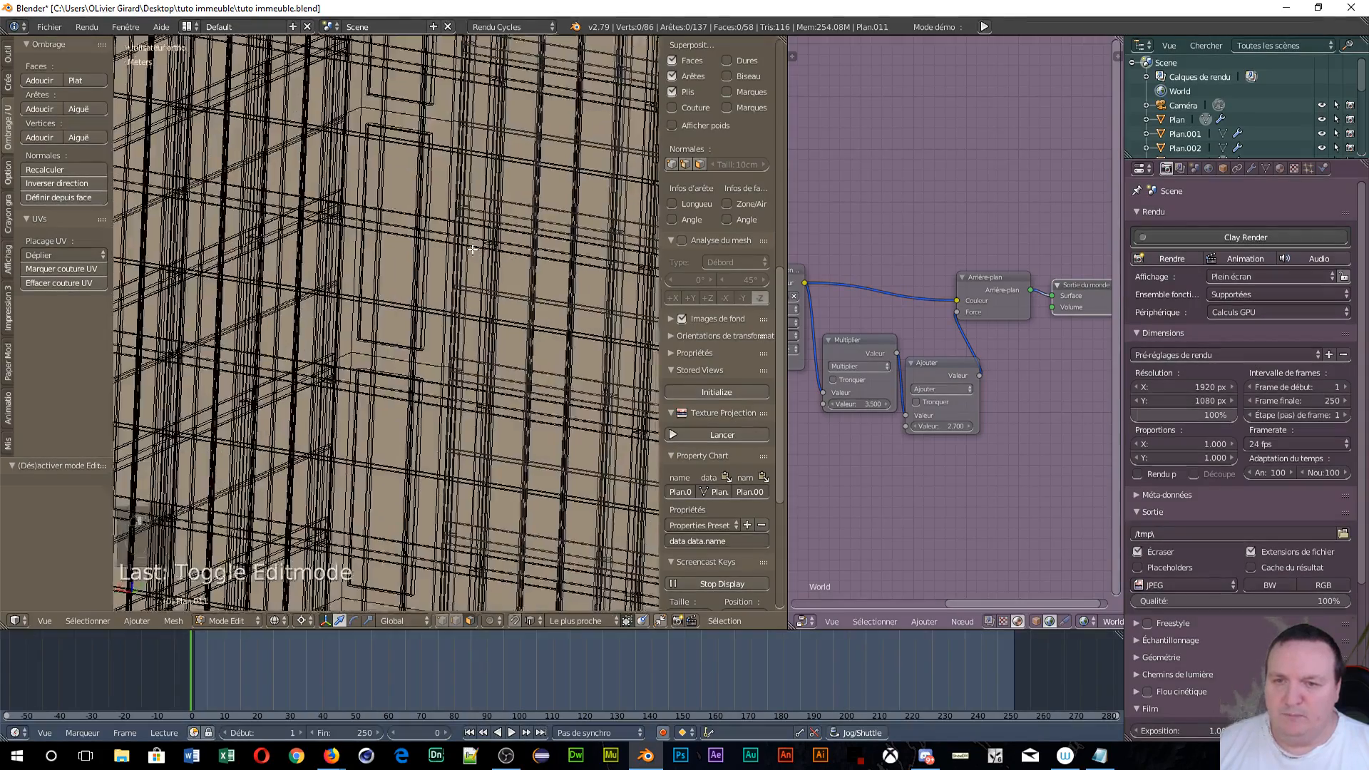
scroll(427, 300, "down", 4)
scroll(699, 524, "up", 2)
scroll(433, 373, "up", 3)
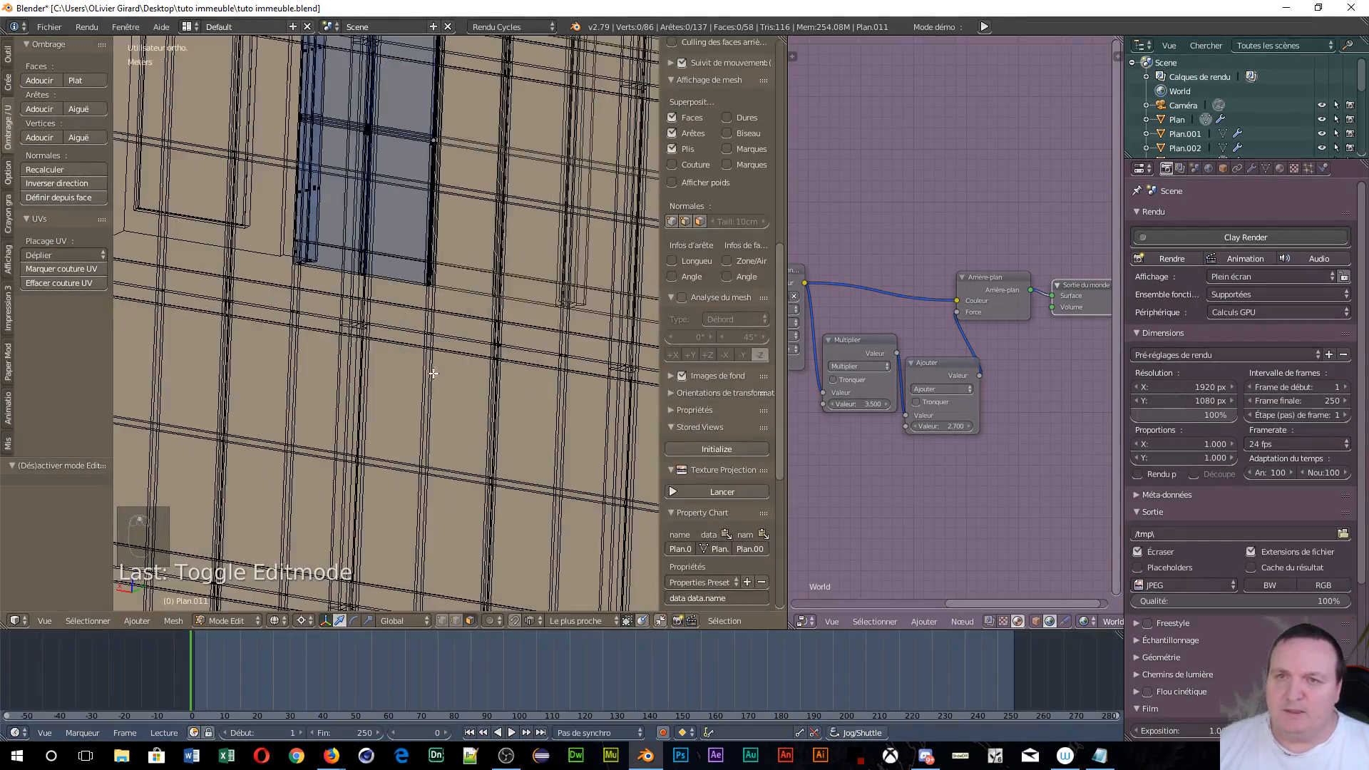
middle_click_drag(471, 246, 370, 389, "shift")
middle_click_drag(601, 285, 524, 306)
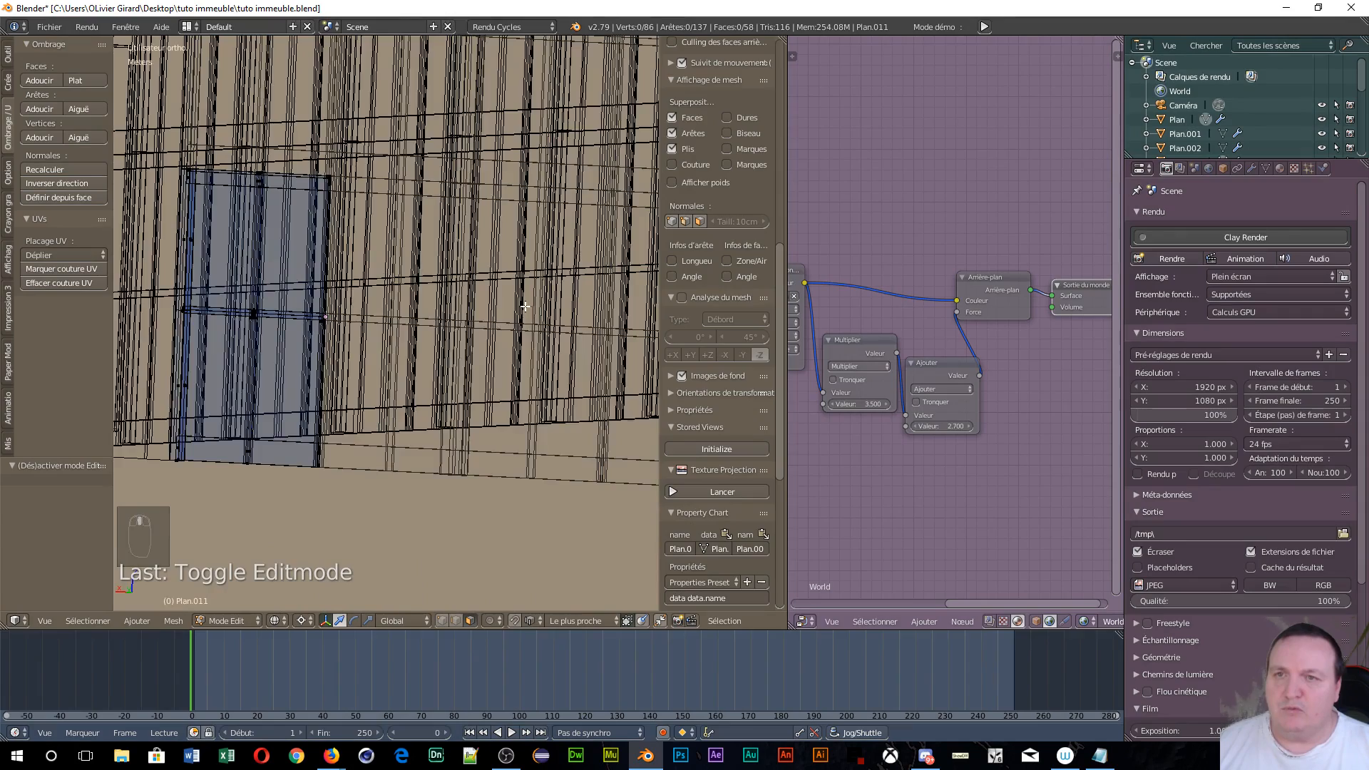
scroll(365, 362, "up", 4)
middle_click_drag(303, 356, 568, 346, "shift")
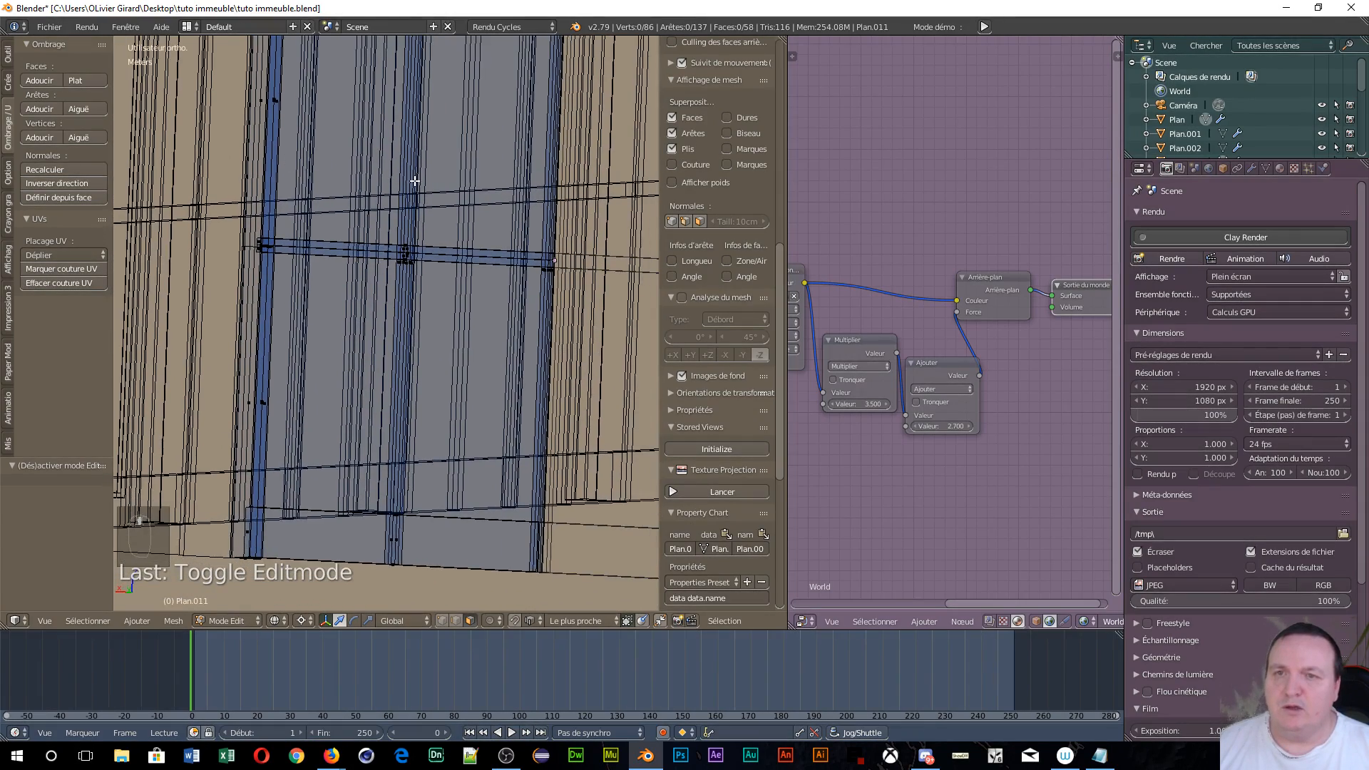
middle_click_drag(415, 181, 347, 259, "shift")
scroll(520, 482, "down", 2)
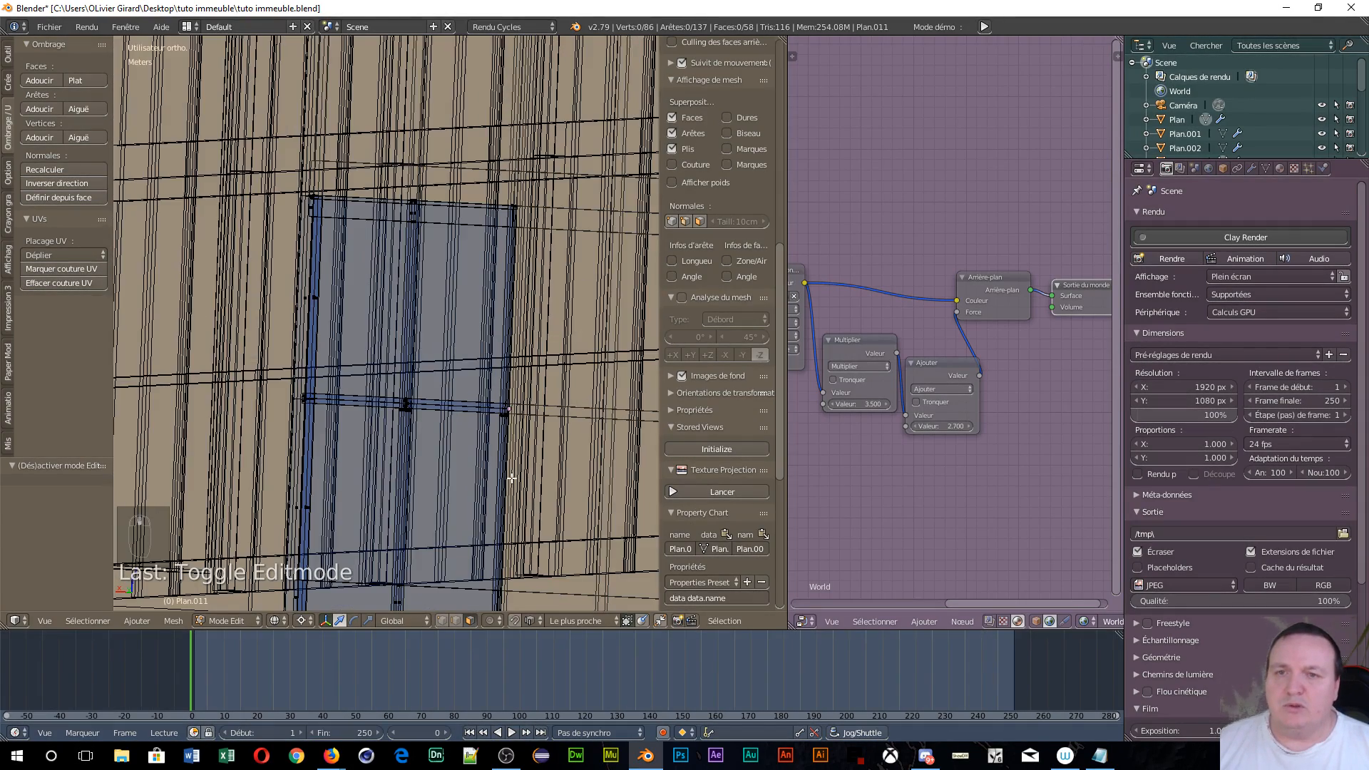
middle_click_drag(401, 486, 398, 456)
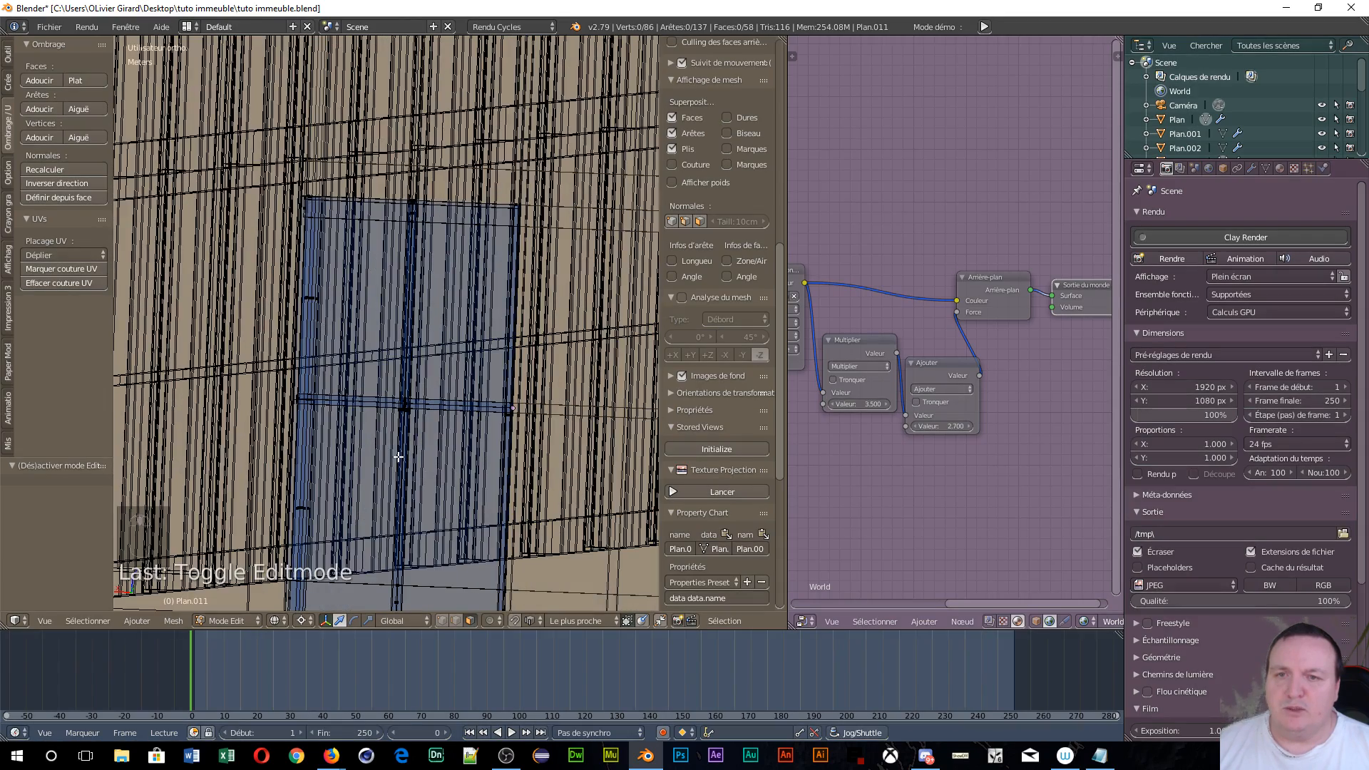
- Select the three faces at the window's horizontal crossbar and hide them
right_click(407, 399)
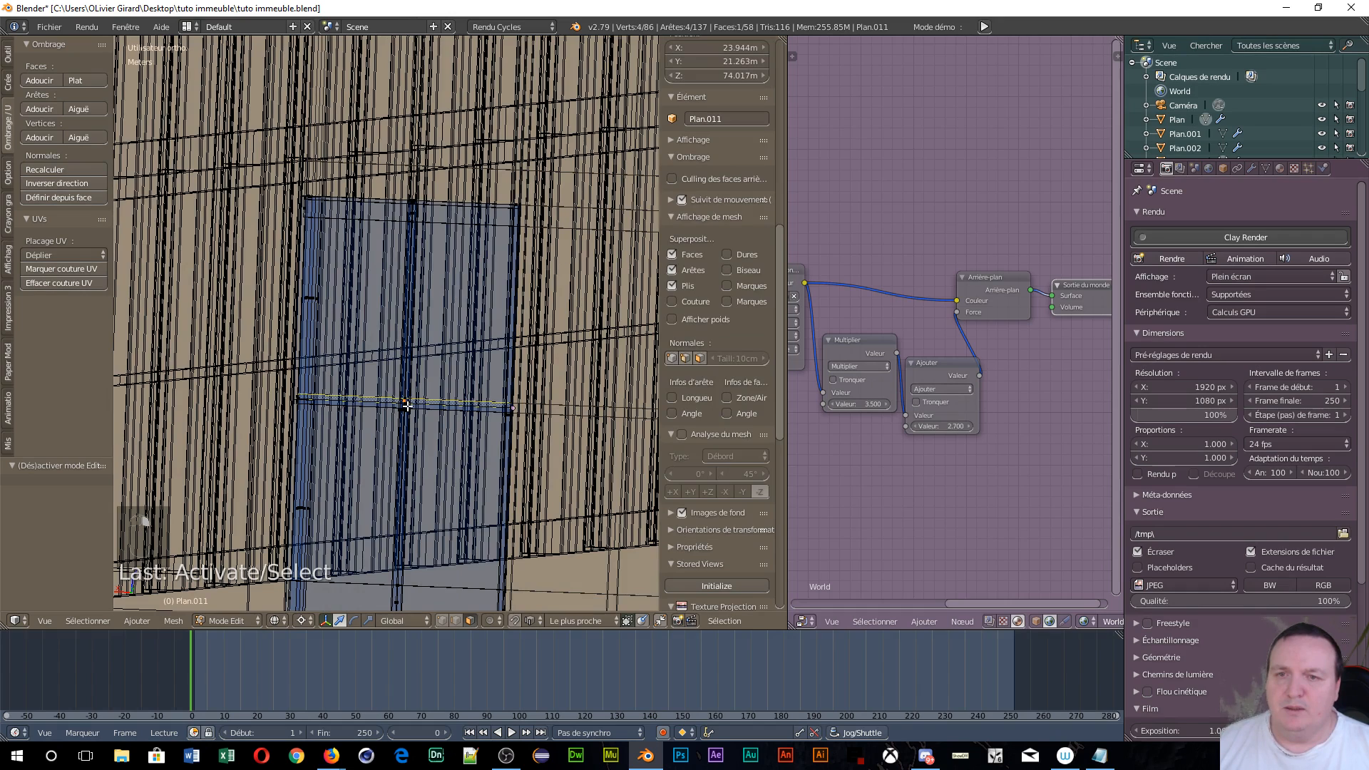
right_click(406, 405, "shift")
right_click(405, 404, "shift")
scroll(406, 410, "up", 3)
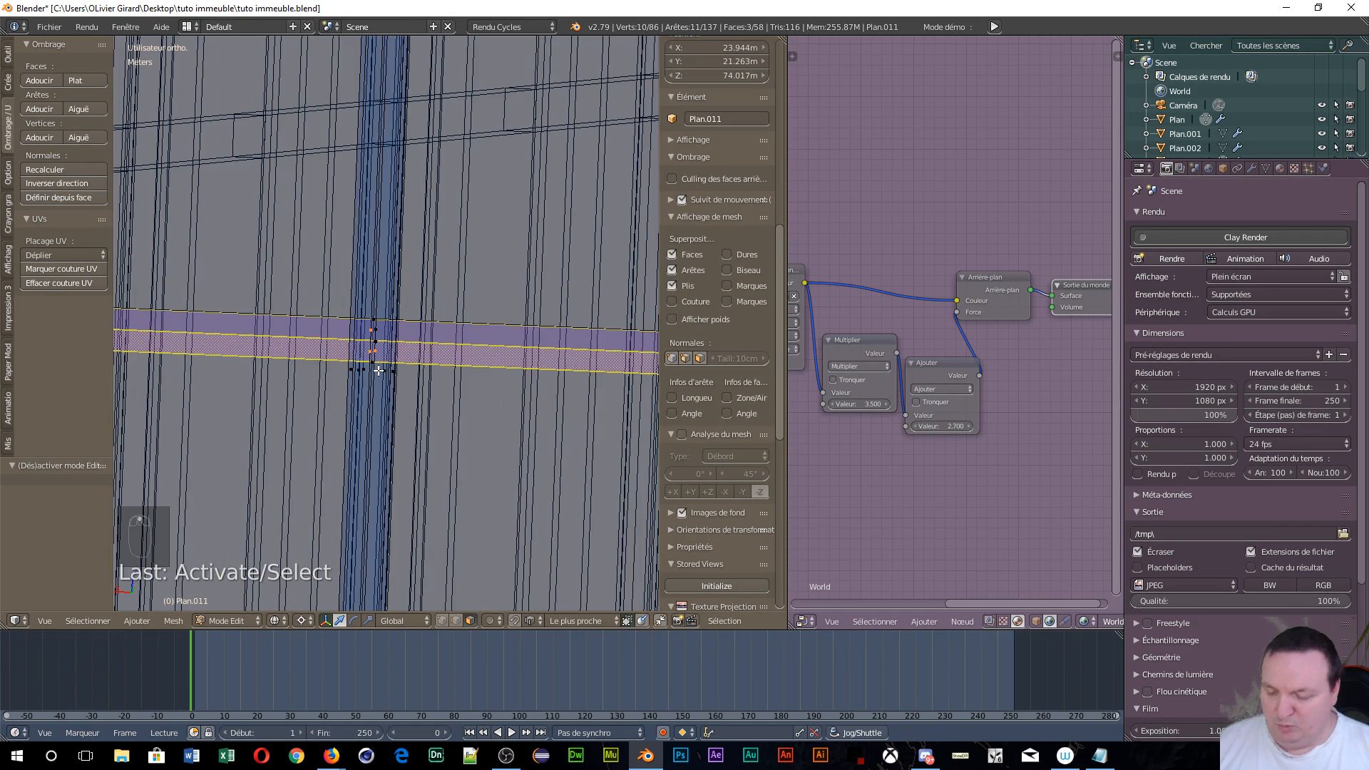
key("h")
- Select the window's large pane face and try hiding it, undoing the hide
right_click(371, 340)
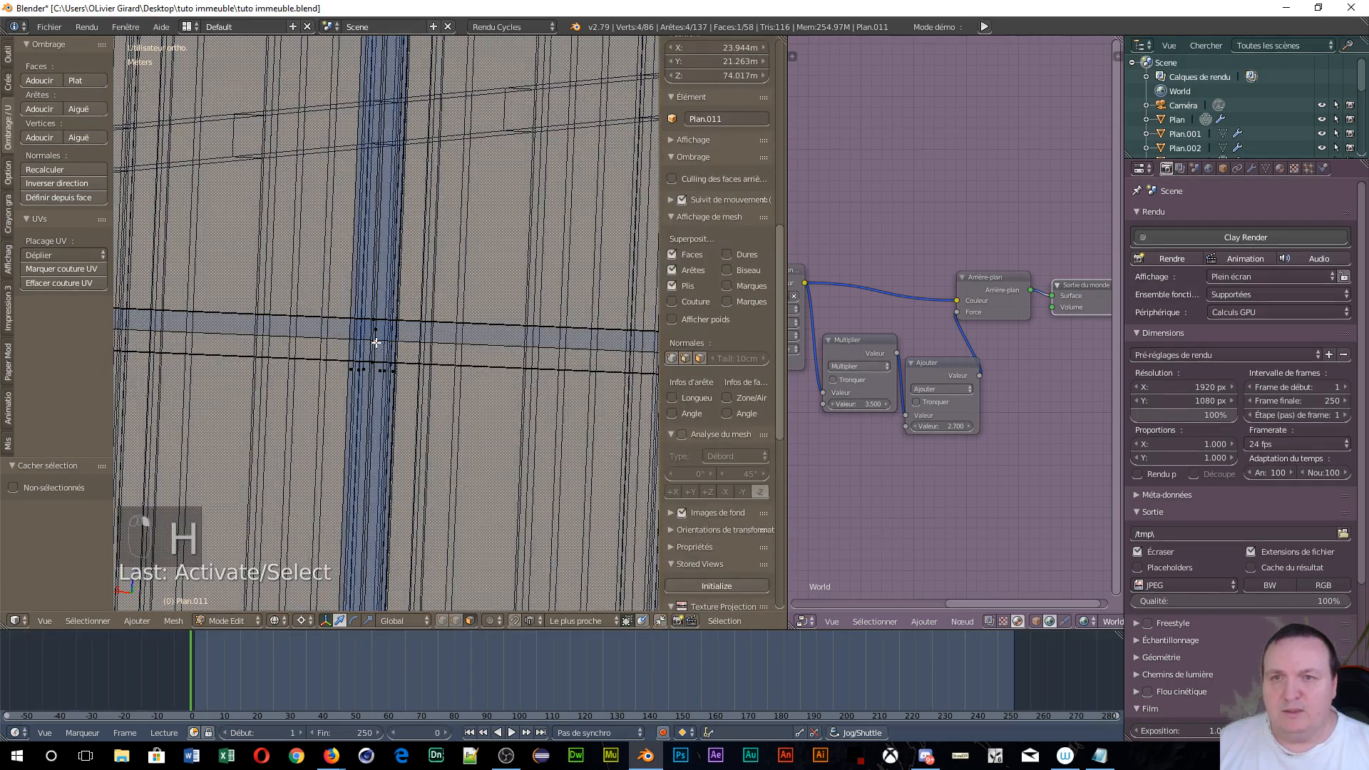
key("h")
scroll(372, 337, "down", 4)
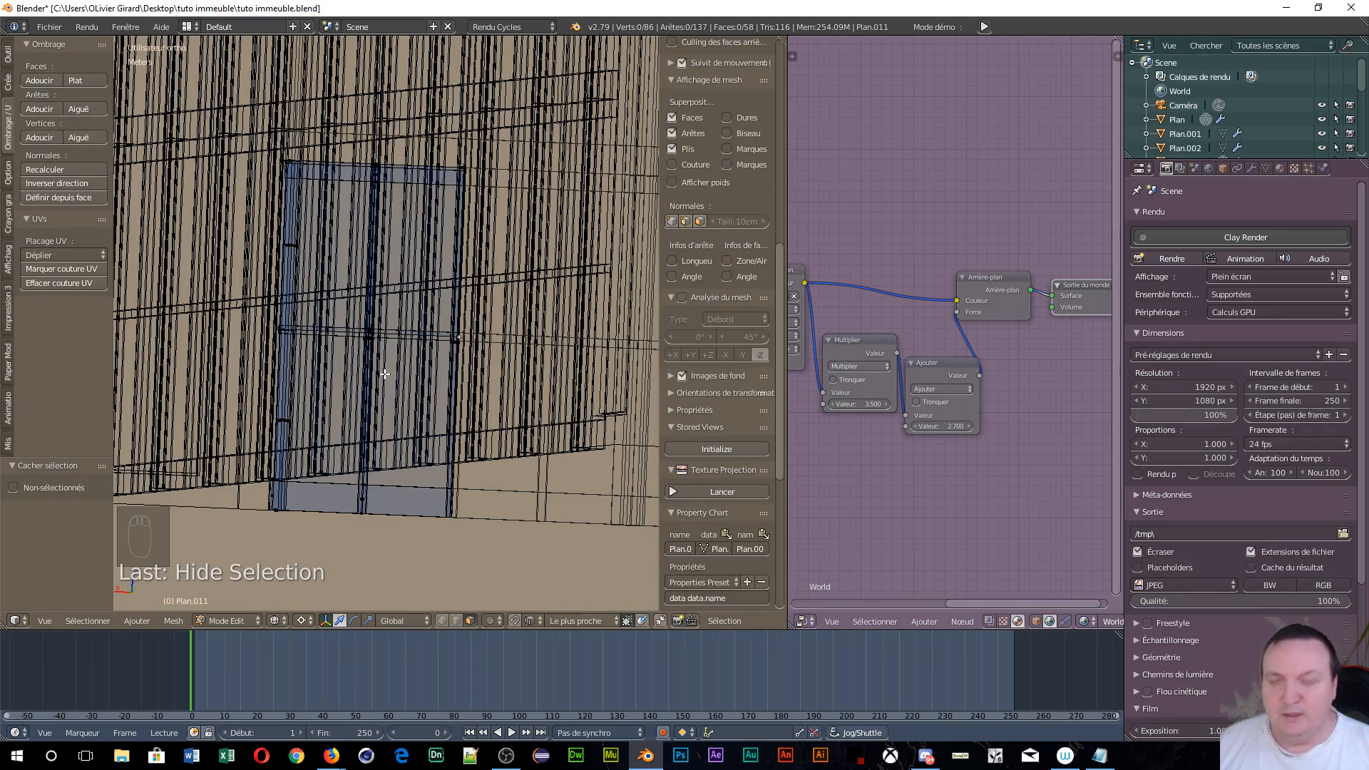
key("ctrl+z")
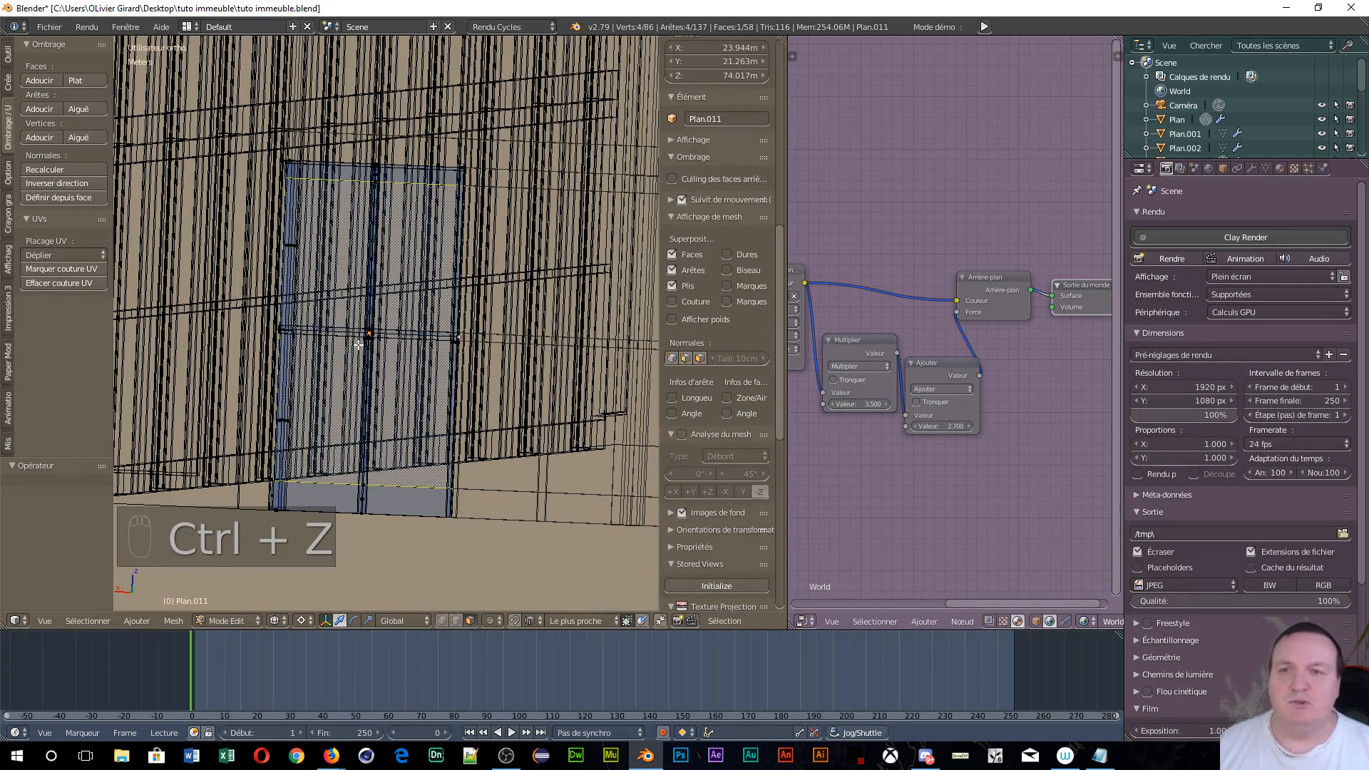
- In front view, box-select the faces of the window's vertical centre bar just below the crossbar and hide them
scroll(306, 413, "up", 4)
scroll(328, 417, "up", 3)
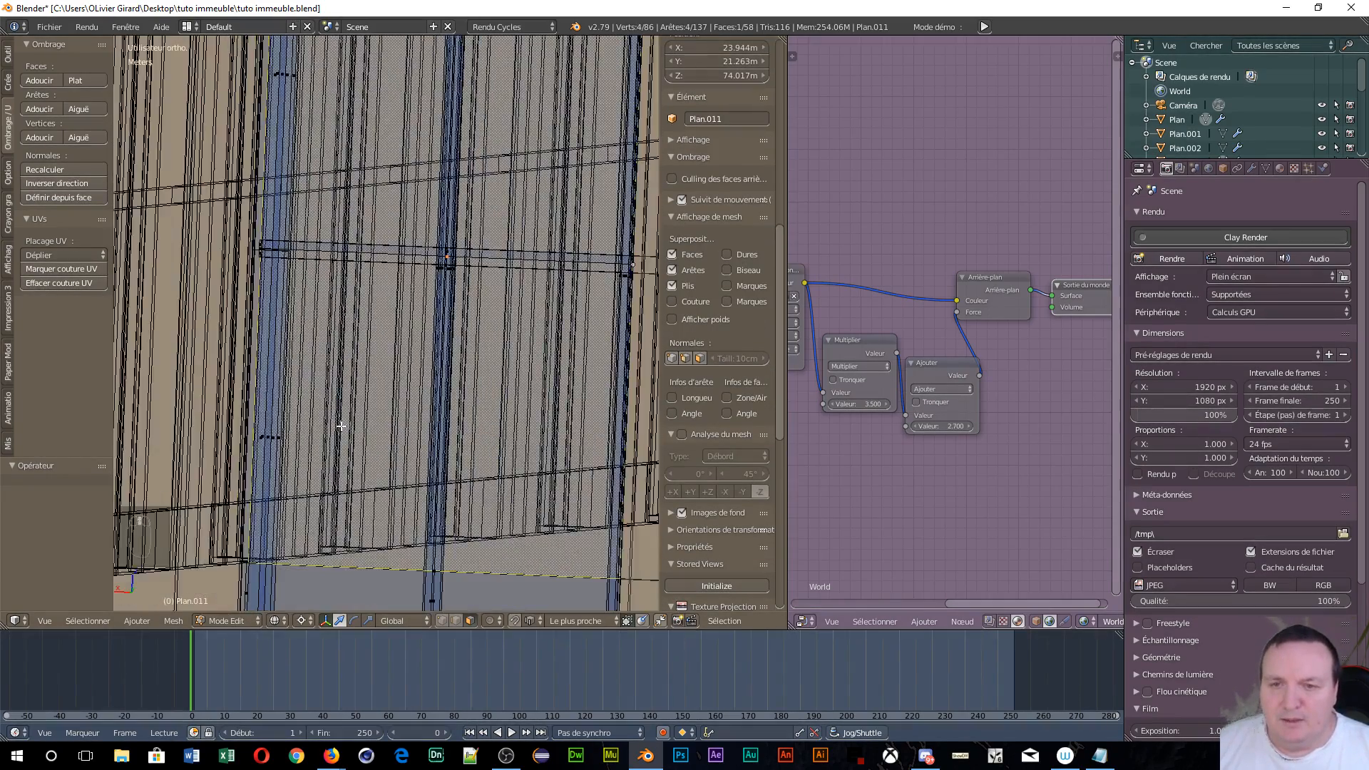
middle_click_drag(338, 422, 302, 305)
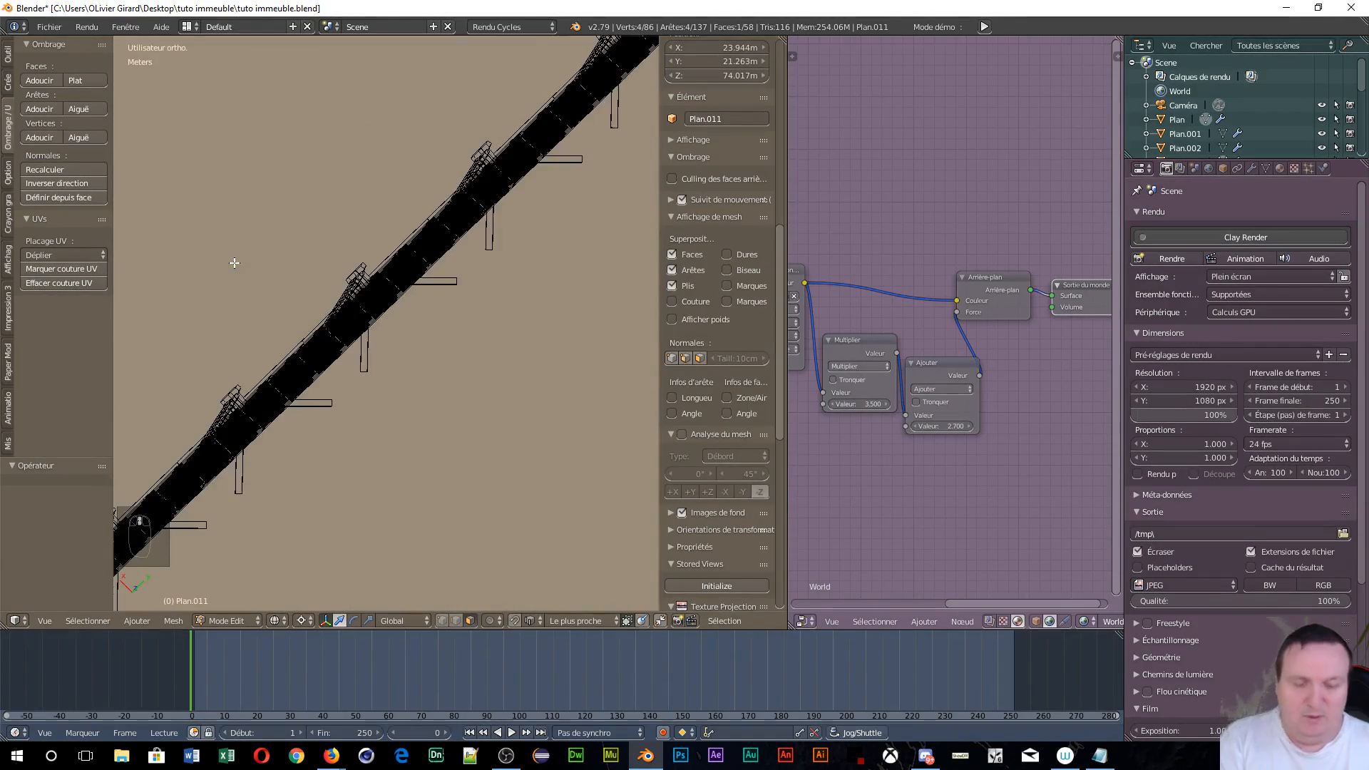
key("KP_Decimal")
key("KP_1")
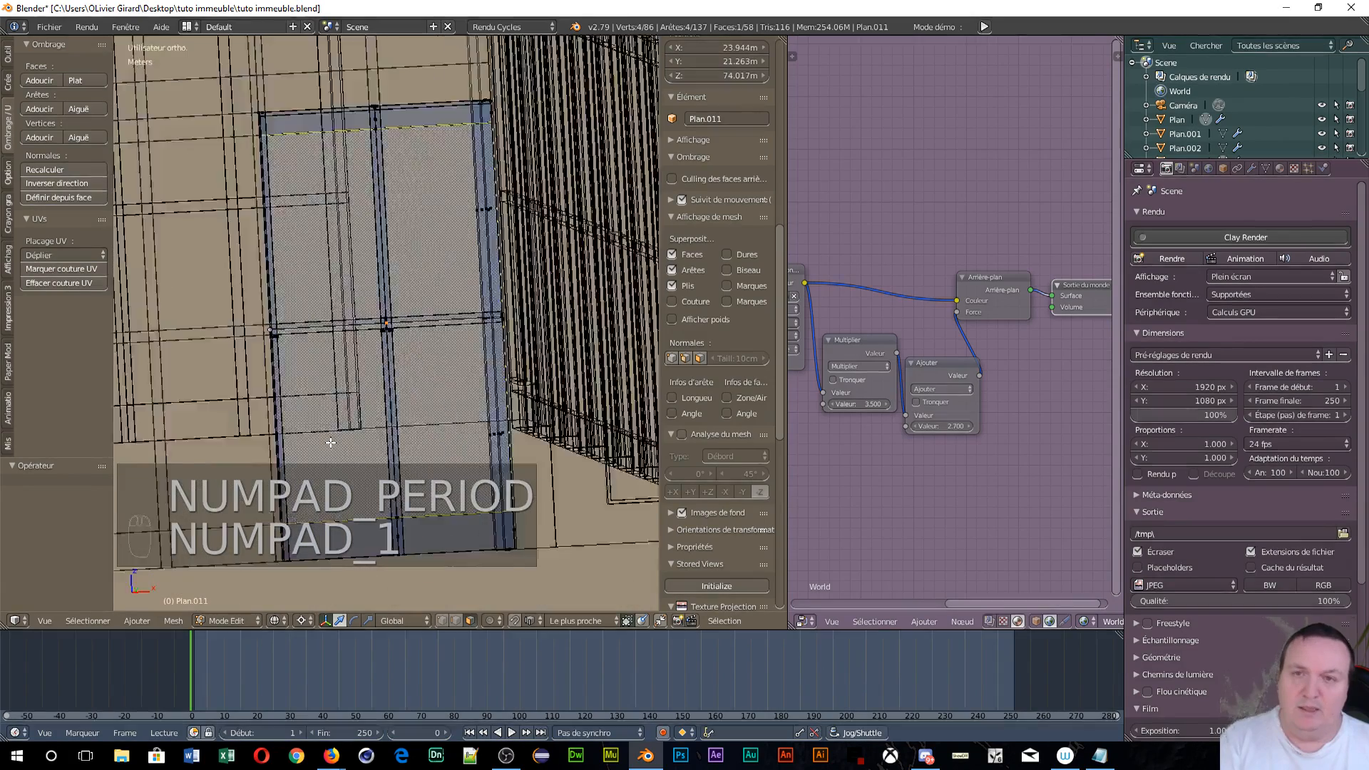
scroll(388, 399, "up", 1)
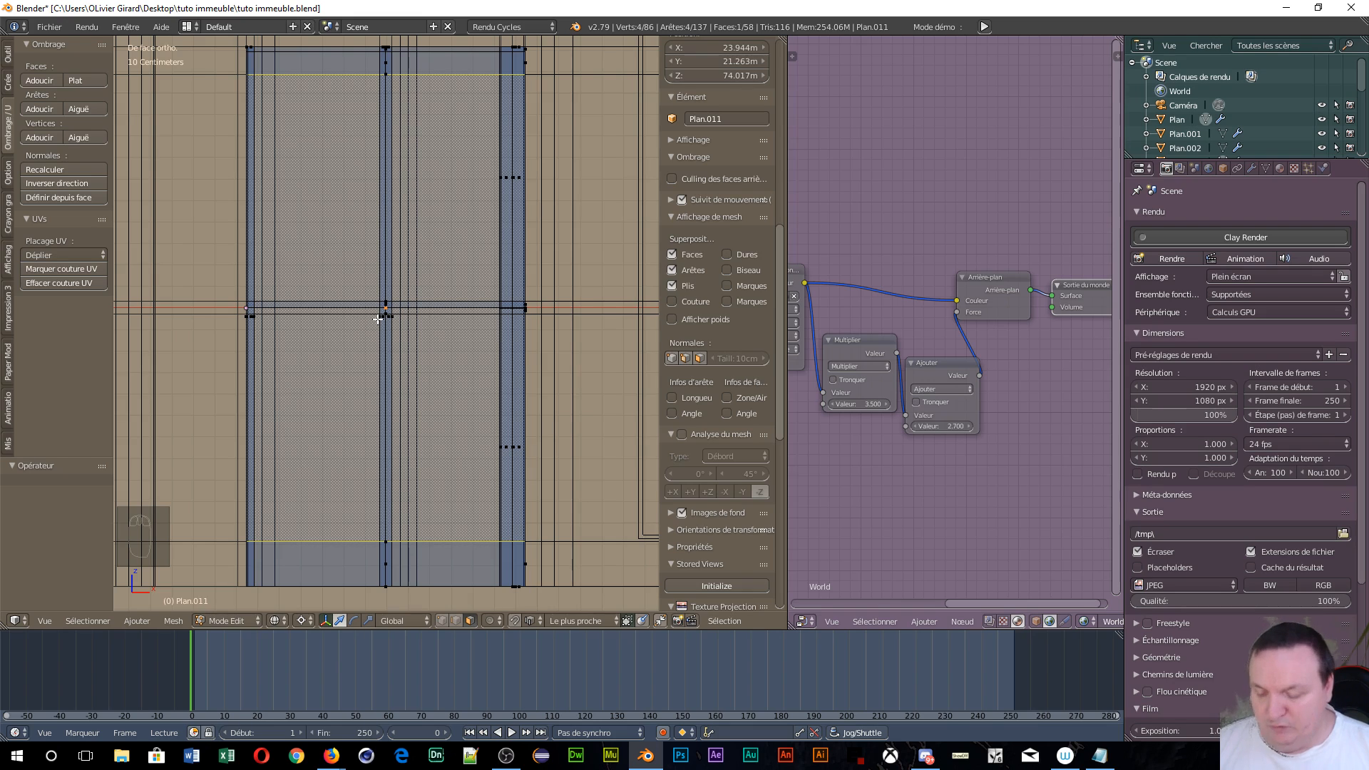
right_click(378, 318, "shift")
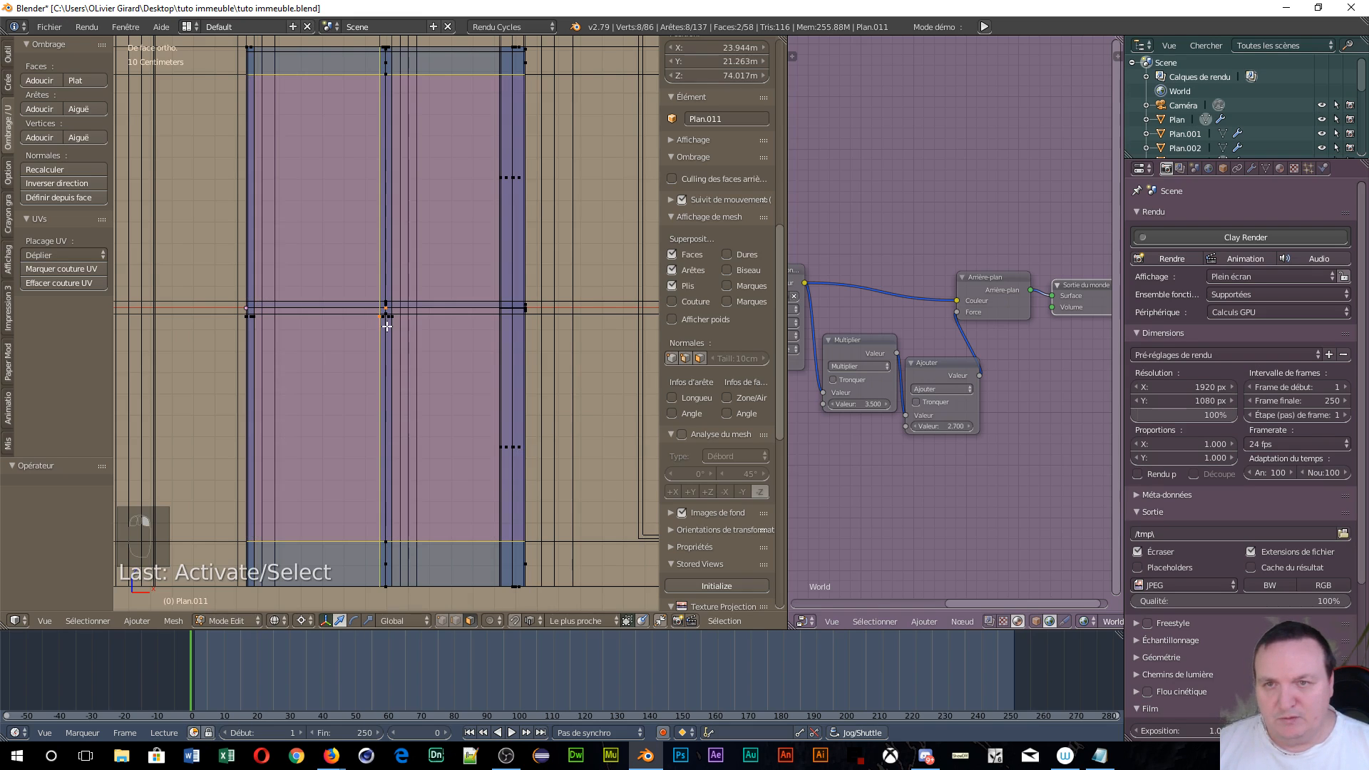
right_click(380, 317)
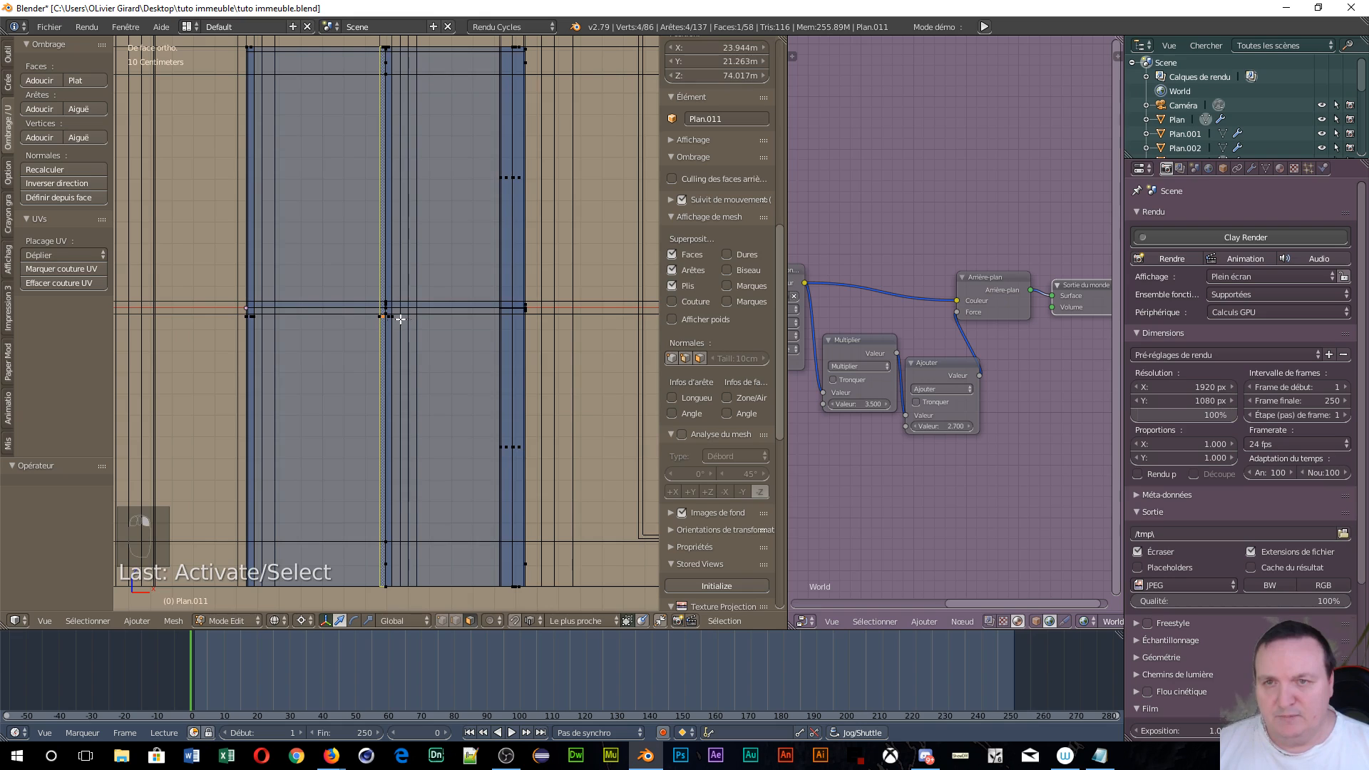
key("b")
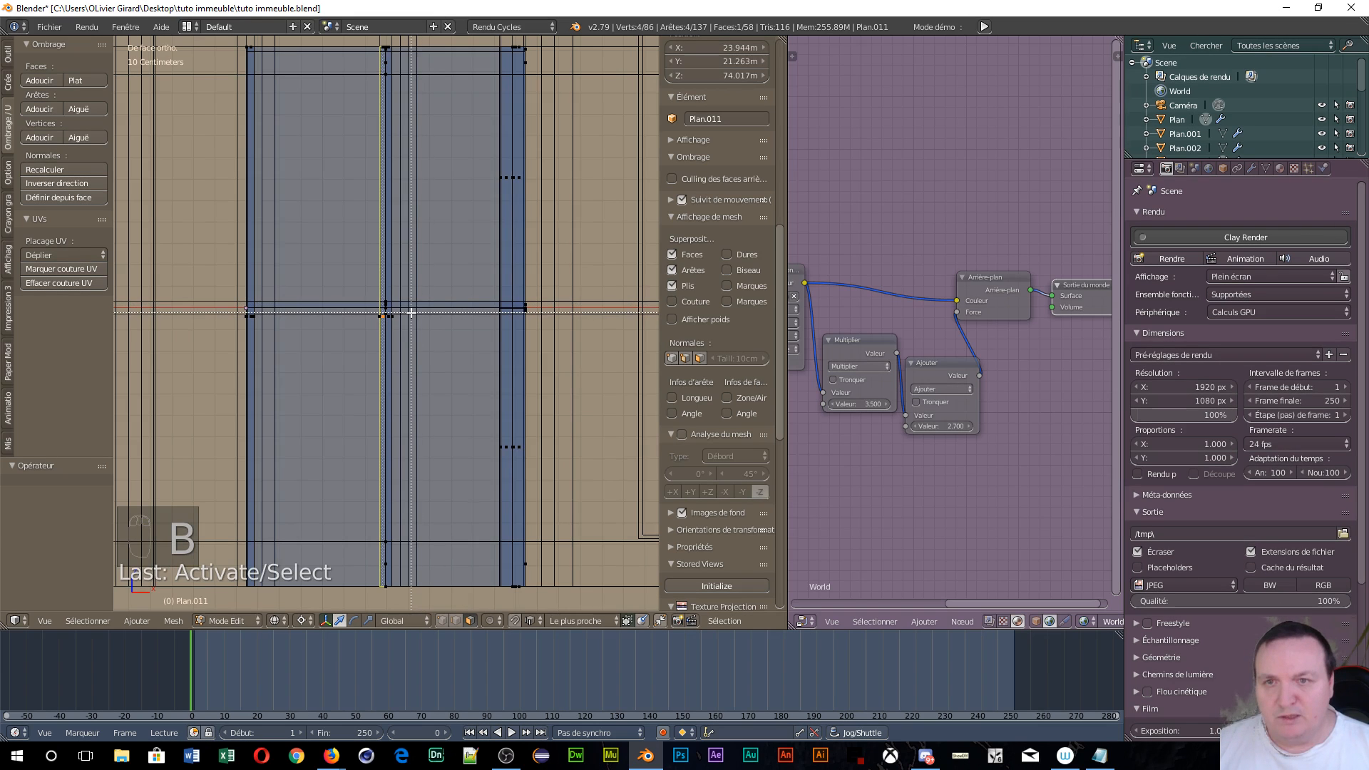
left_click_drag(412, 312, 370, 341)
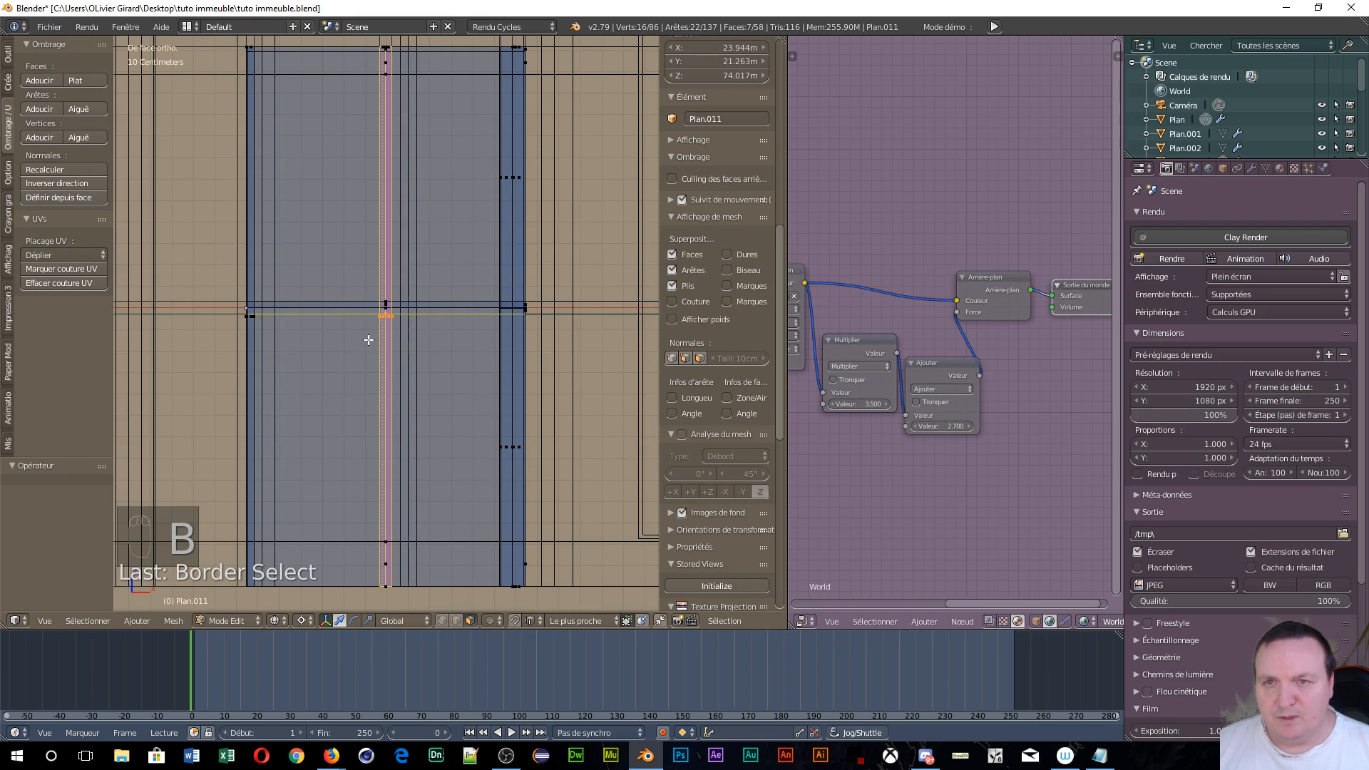
key("h")
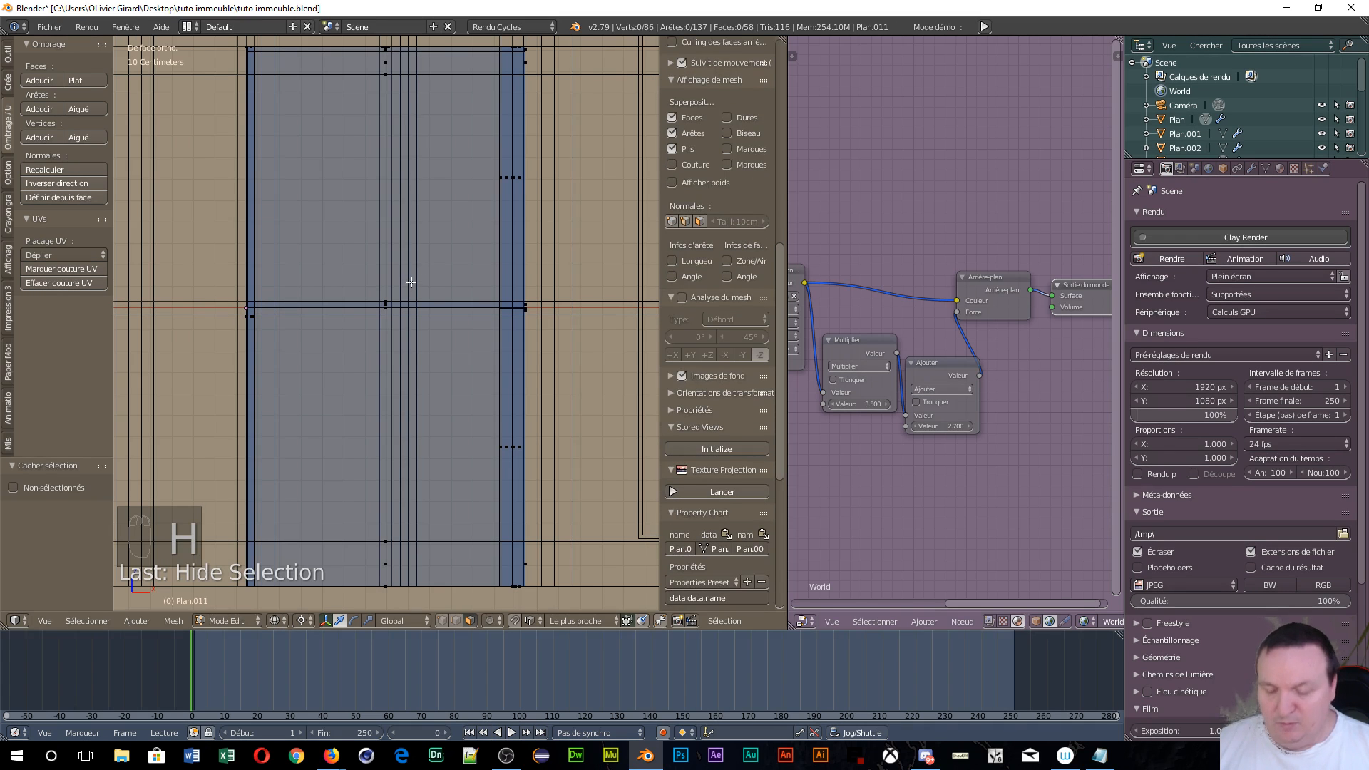
- Box-select the remaining crossbar faces at the window's centre and hide them, one group after the other
key("b")
left_click_drag(407, 281, 357, 304)
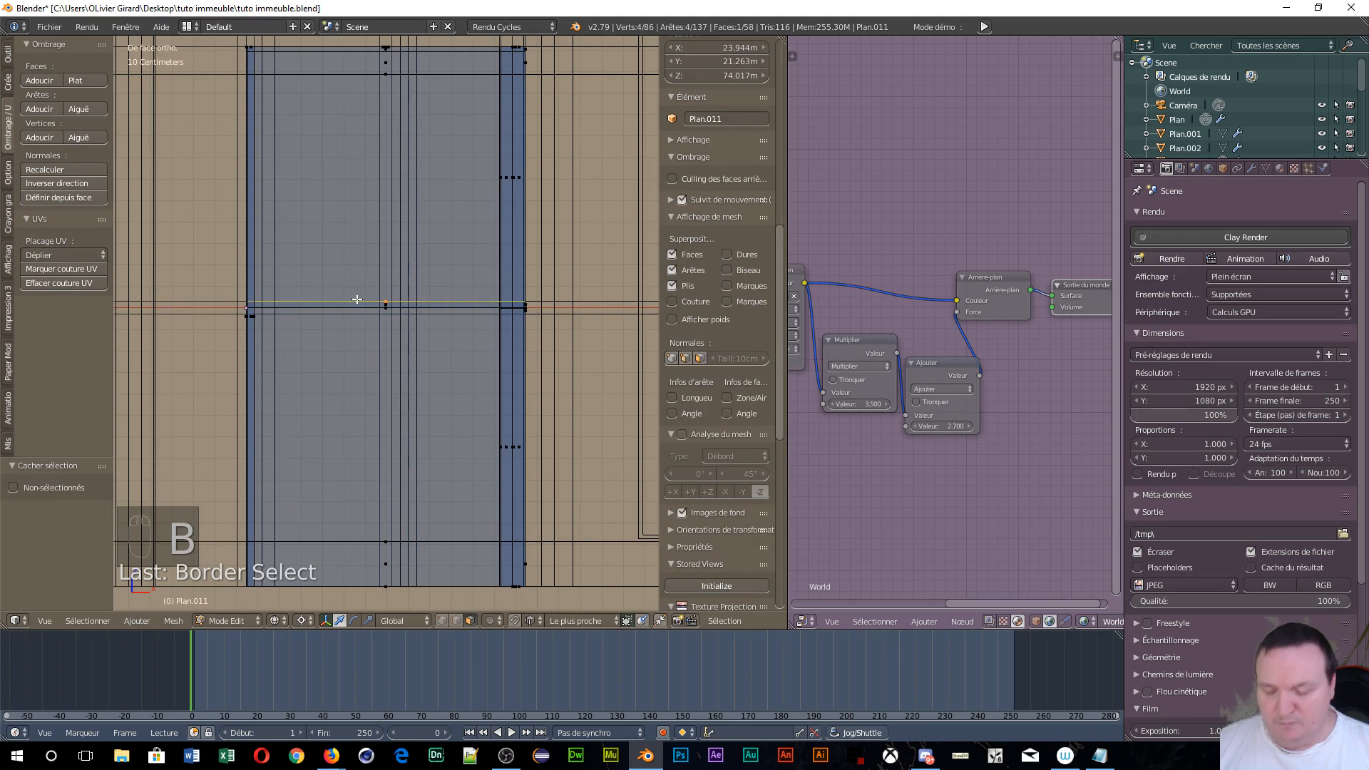
key("h")
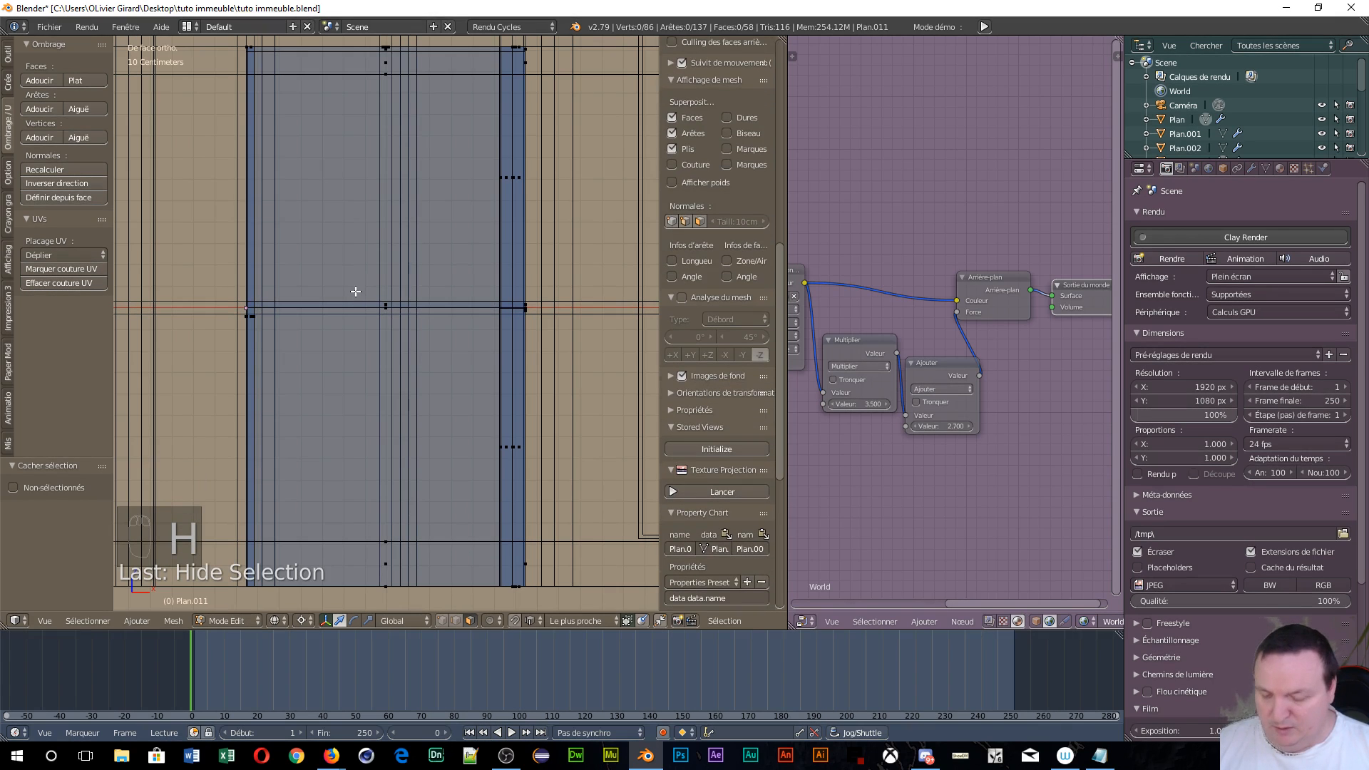
key("b")
left_click_drag(356, 288, 403, 305)
key("h")
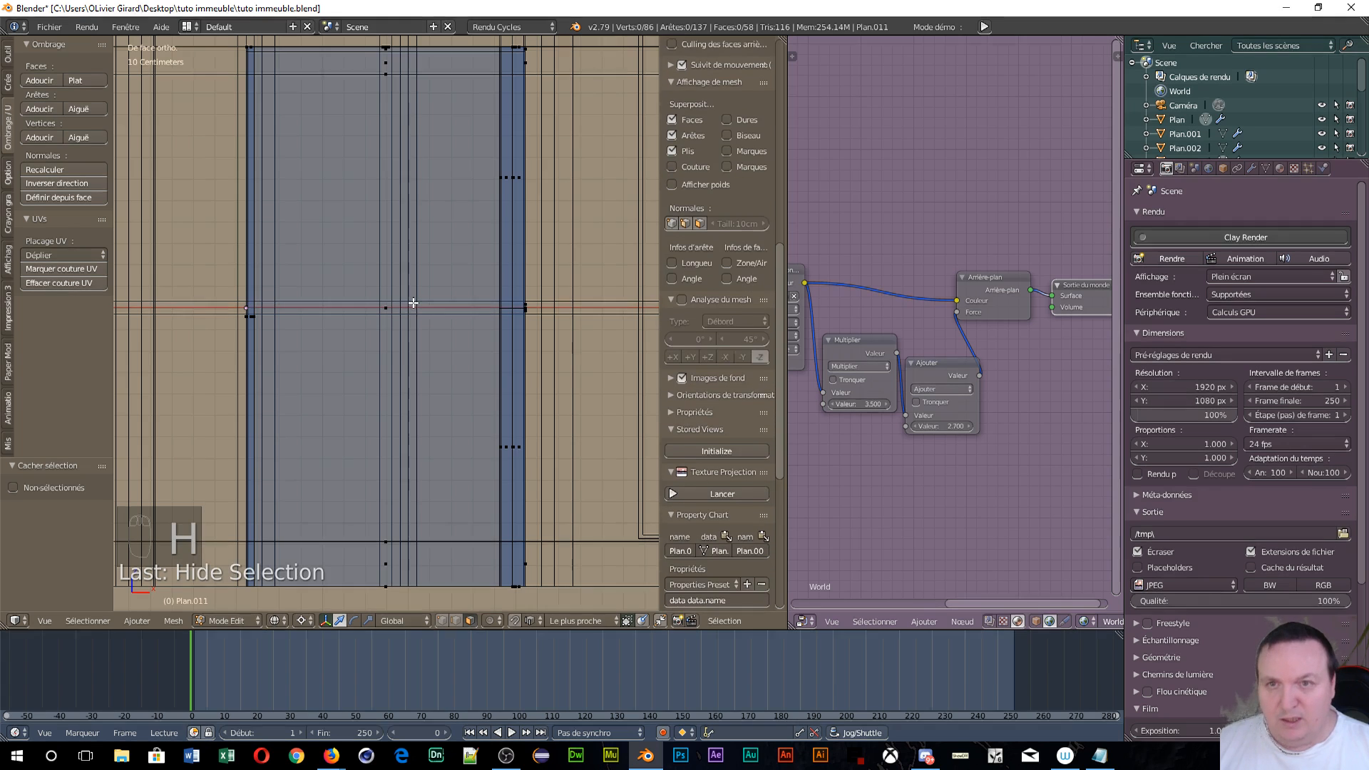
- Box-select the window's two large pane faces around their centre points in front view
scroll(410, 327, "up", 1)
scroll(410, 327, "up", 3)
mouse_move(405, 318)
middle_mouse_down()
mouse_move(401, 331)
mouse_move(395, 316)
middle_mouse_up()
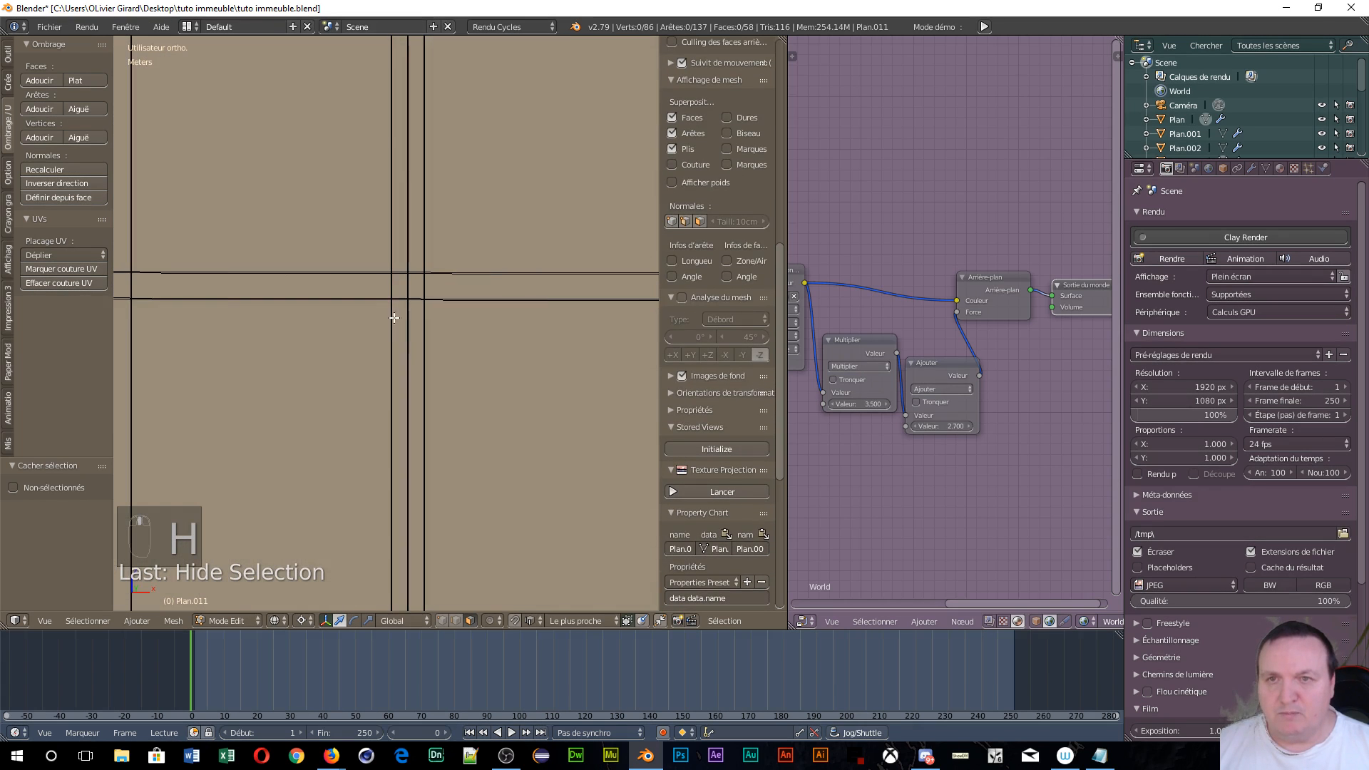
scroll(385, 284, "down", 4)
scroll(385, 285, "down", 3)
scroll(502, 214, "up", 4)
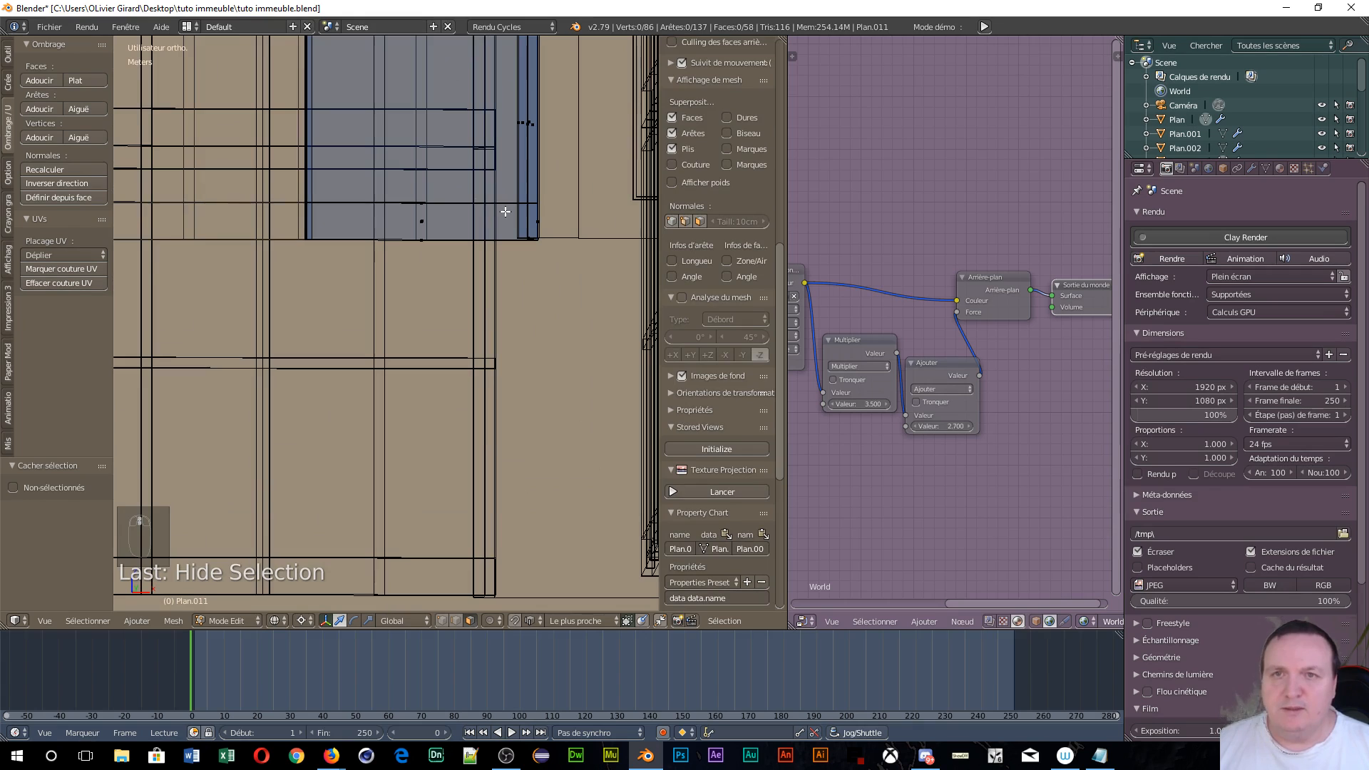
key("KP_1")
key("KP_4")
key("KP_1")
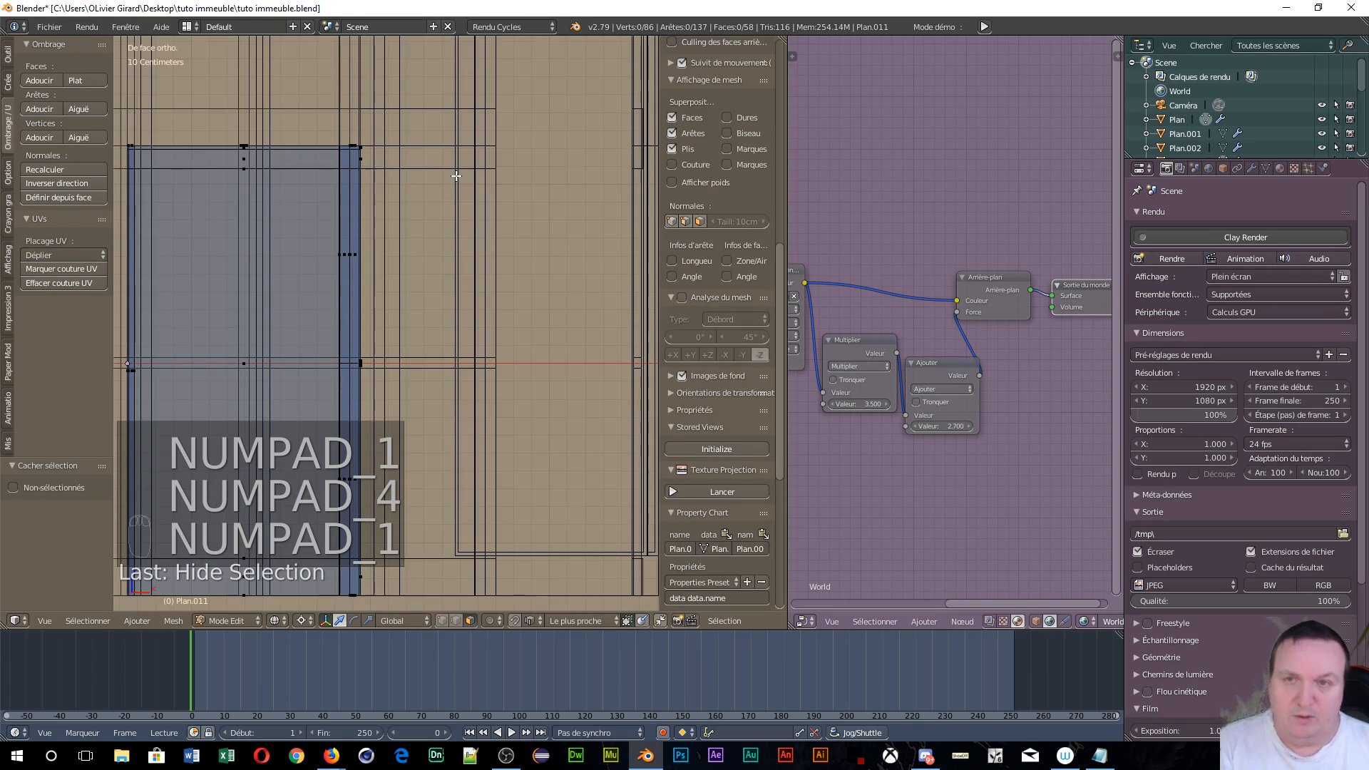
scroll(321, 159, "up", 3)
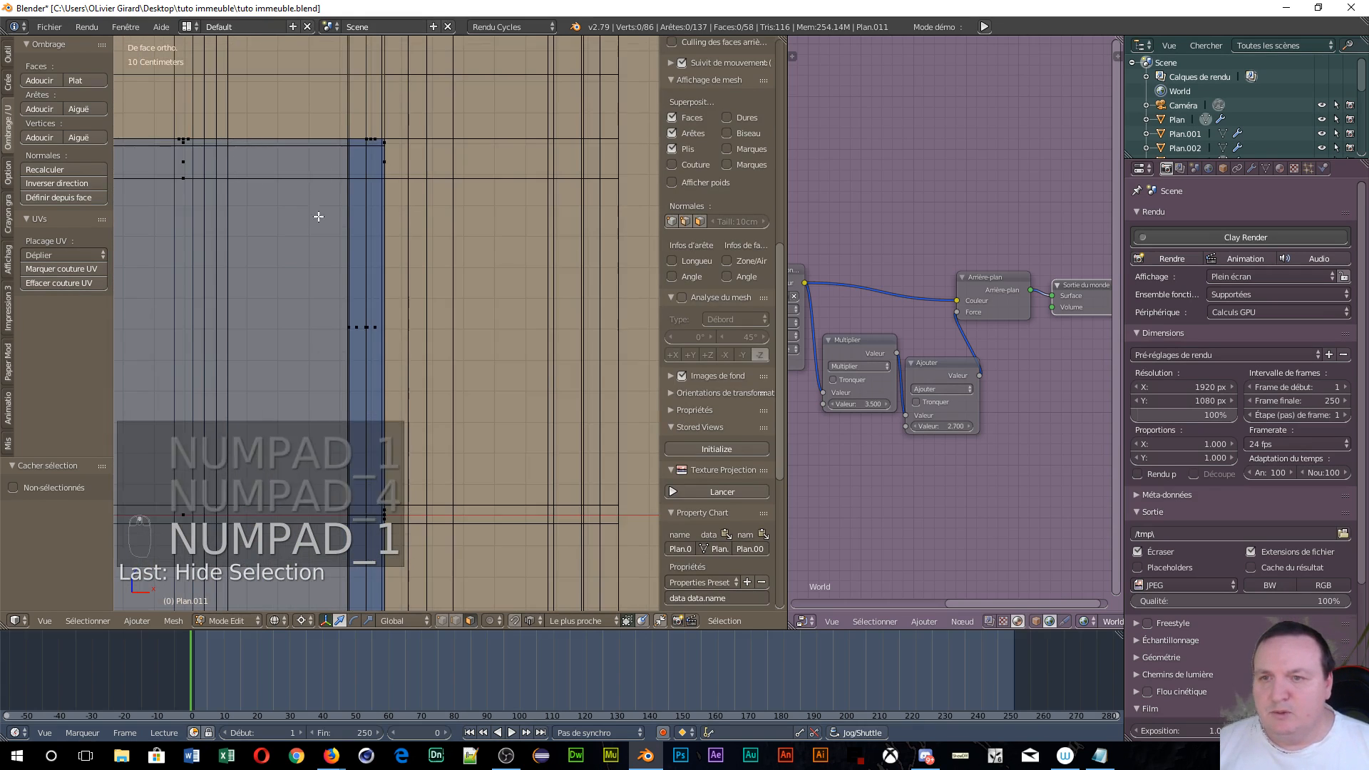
key("b")
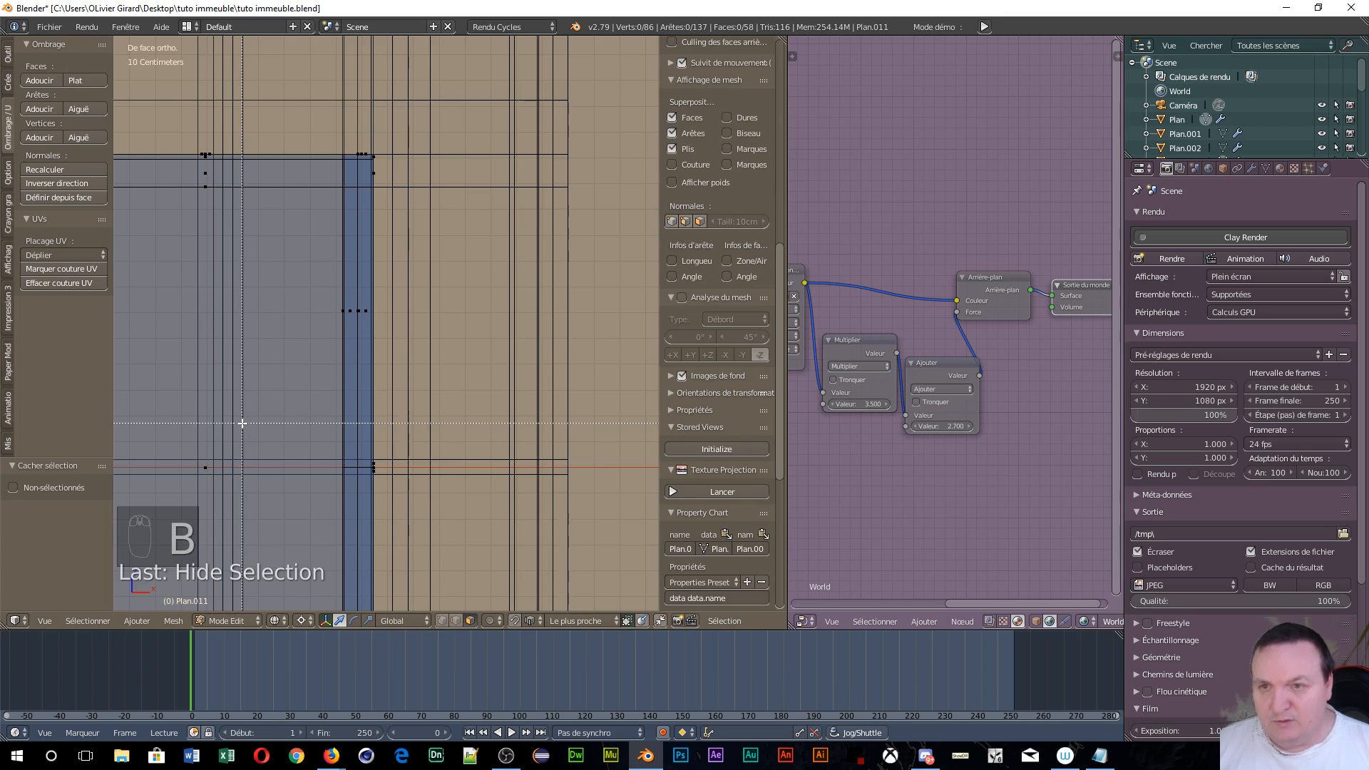
left_click_drag(242, 422, 188, 490)
scroll(247, 442, "down", 3)
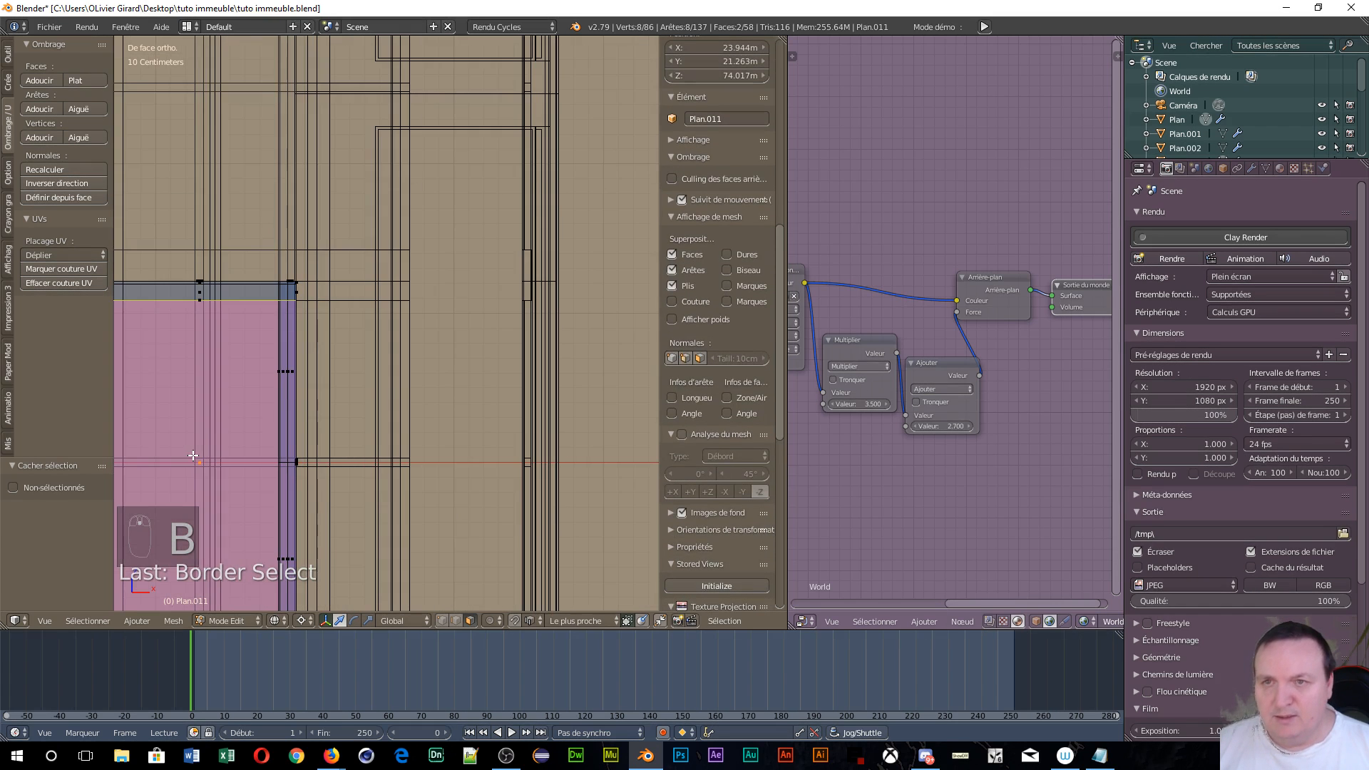
middle_click_drag(247, 443, 335, 279, "shift")
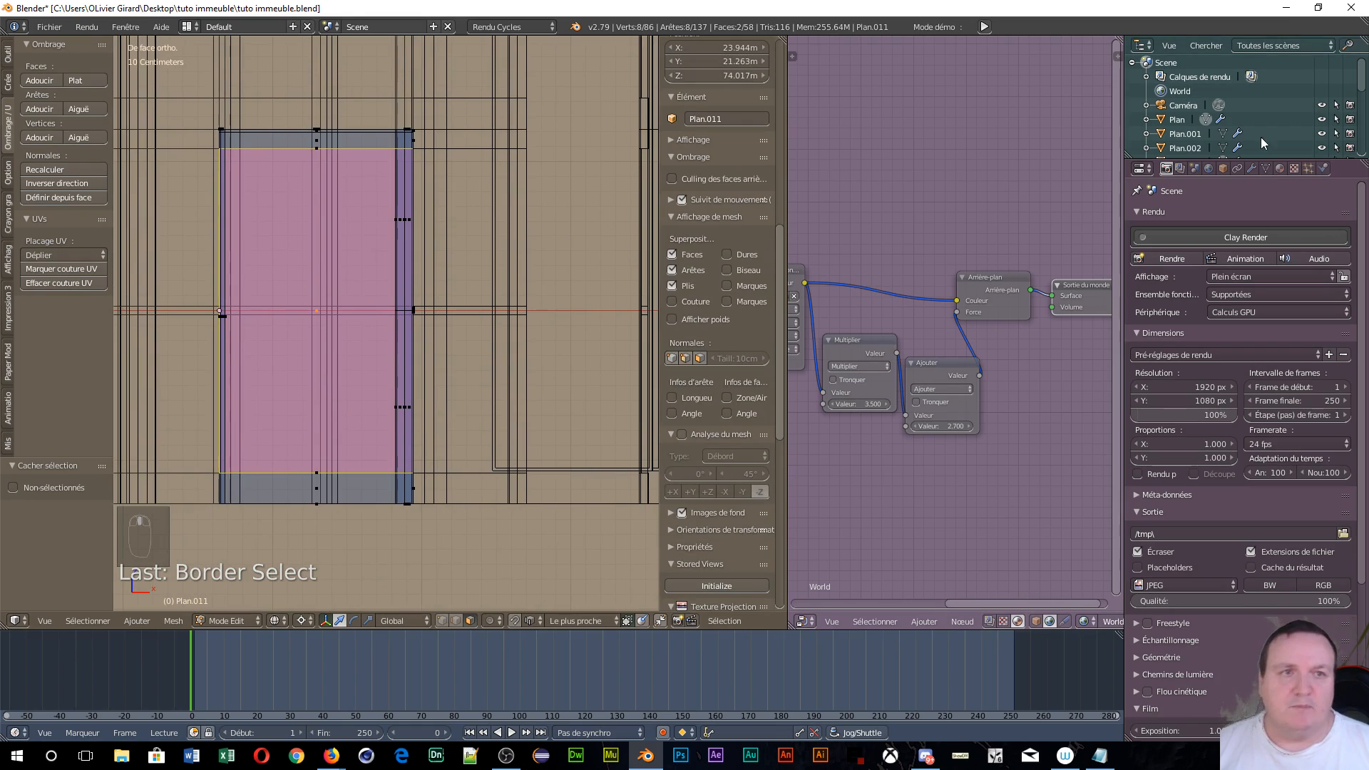
- Add a material slot with a new material named Verre to the facade object and set its surface to BSDF verre
left_click(1279, 168)
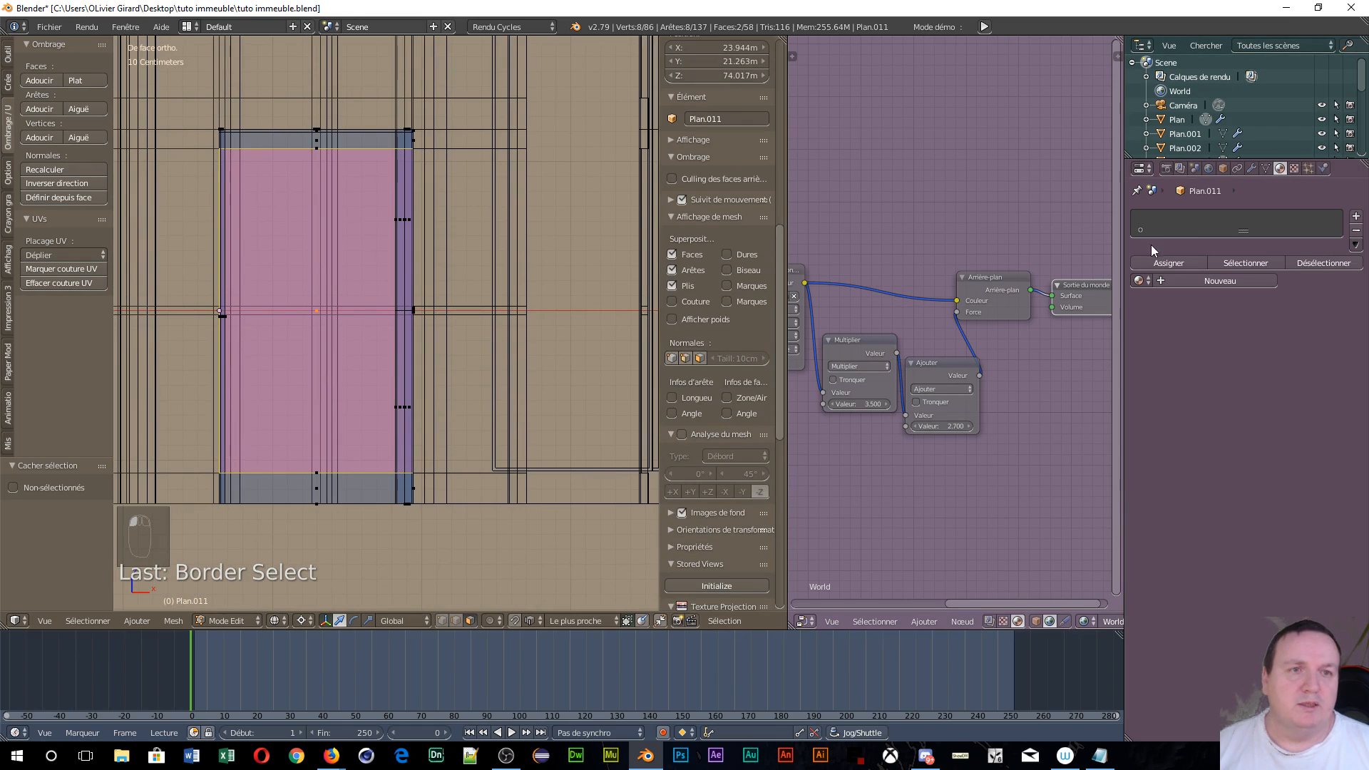
left_click(1355, 217)
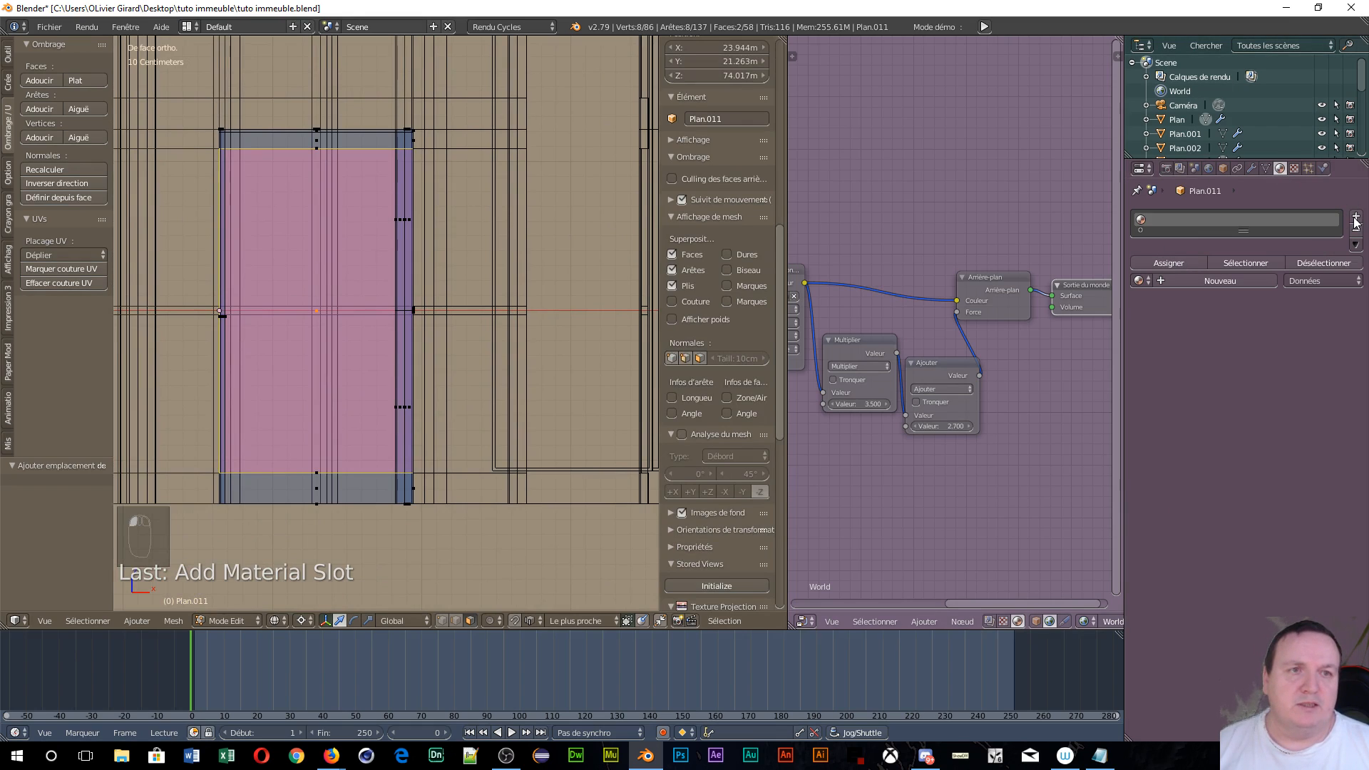
left_click(1176, 281)
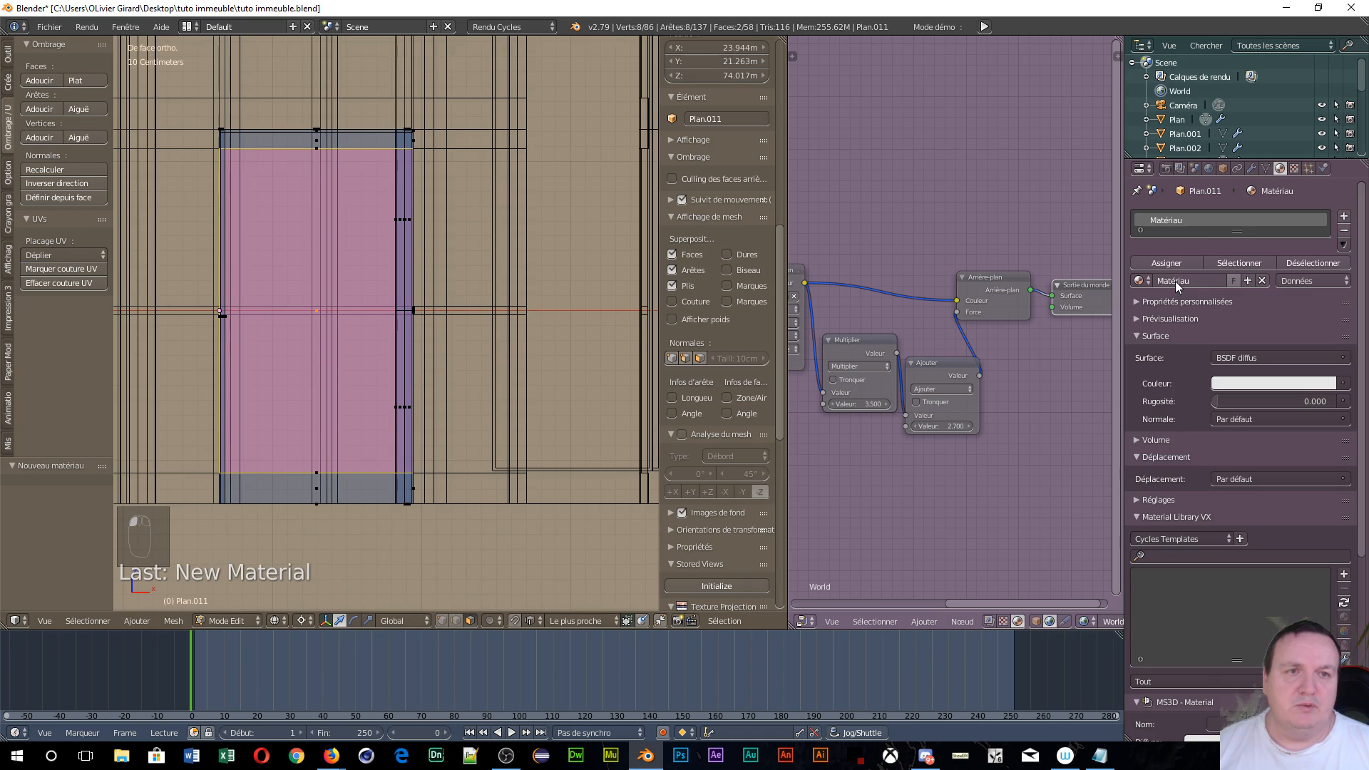
left_click(1176, 282)
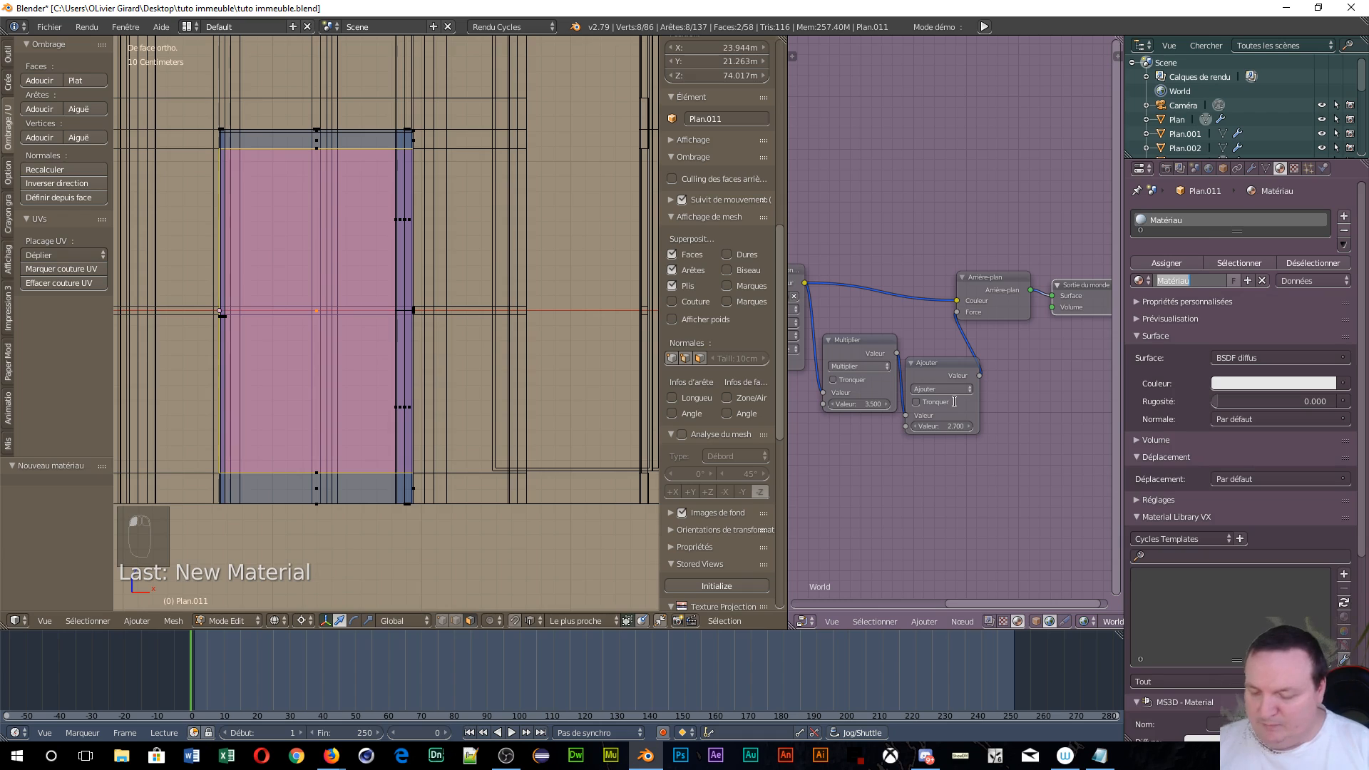
type("Verre")
key("Return")
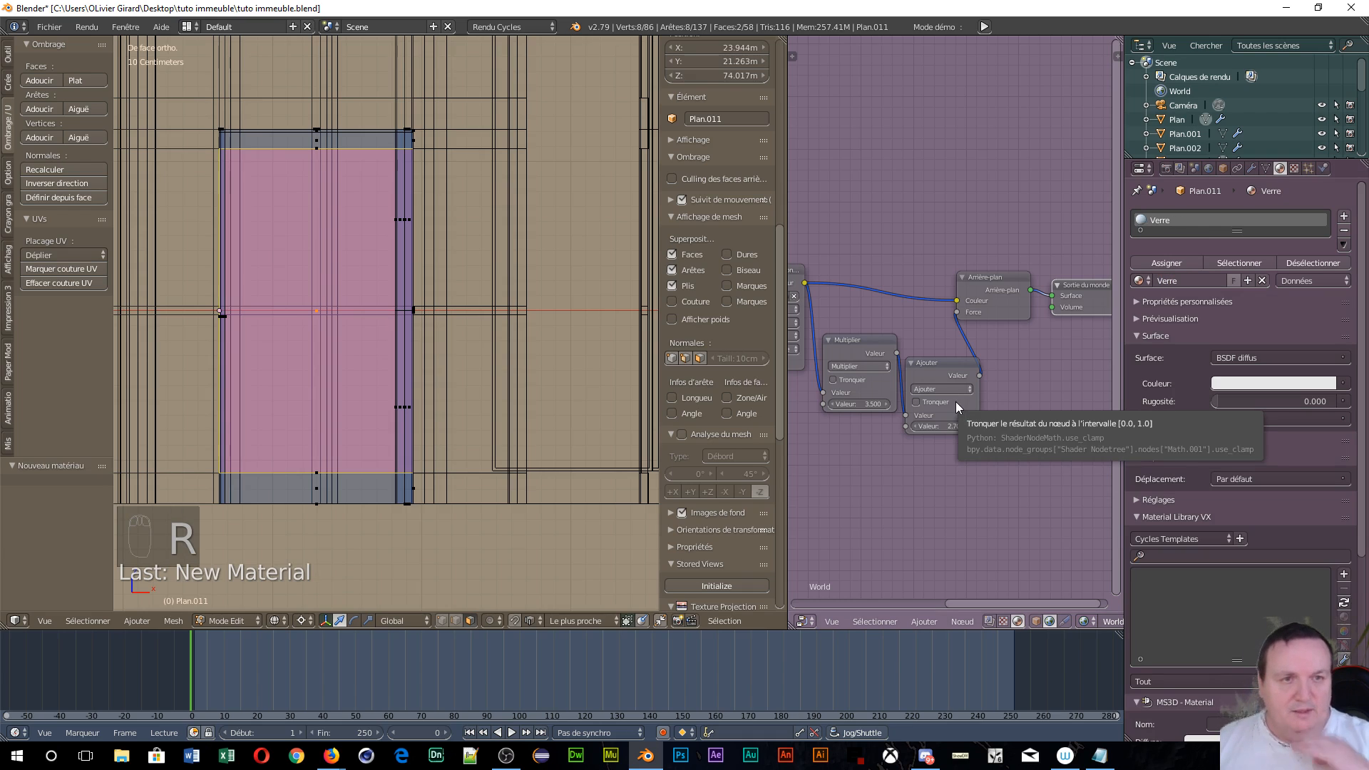
left_click(1264, 357)
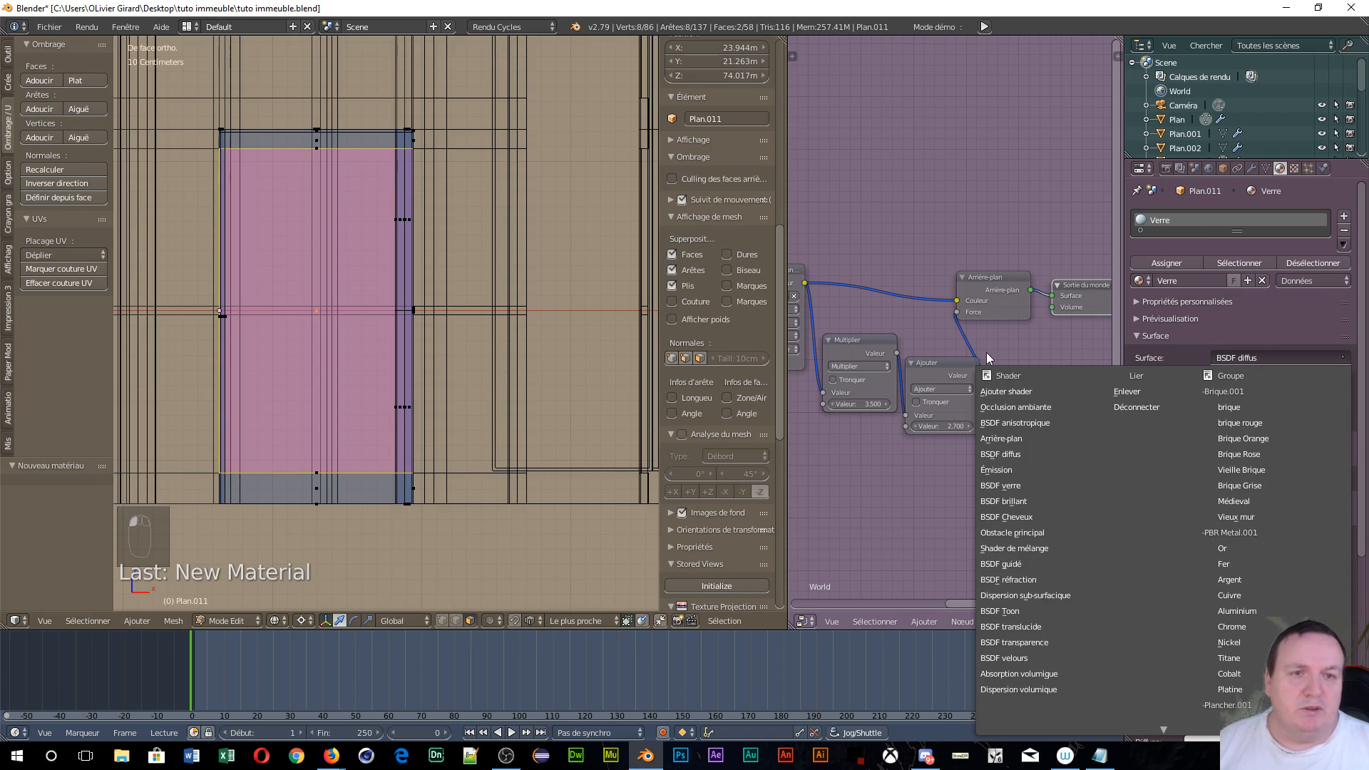
left_click(1023, 484)
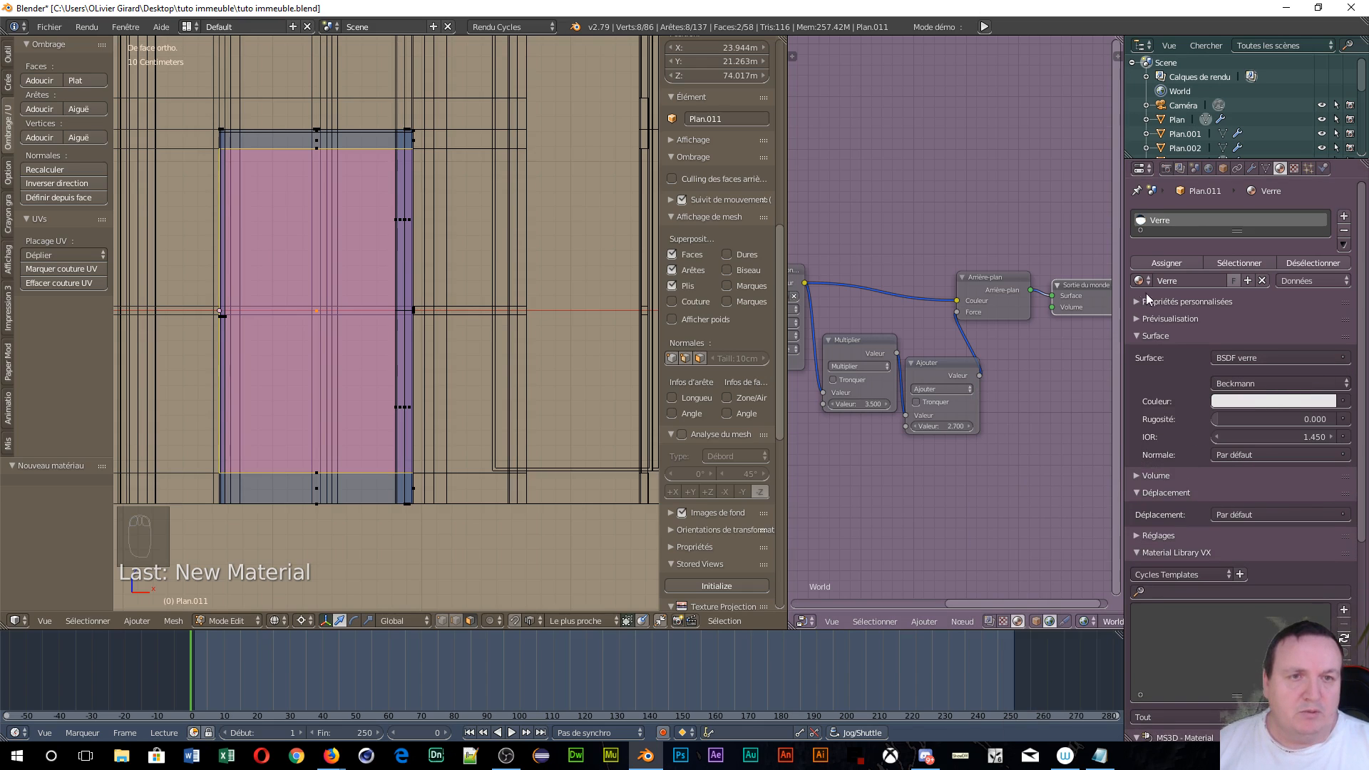
- Show the Verre material's nodes in a widened node editor and move the material output node farther from the glass shader
left_click(1033, 623)
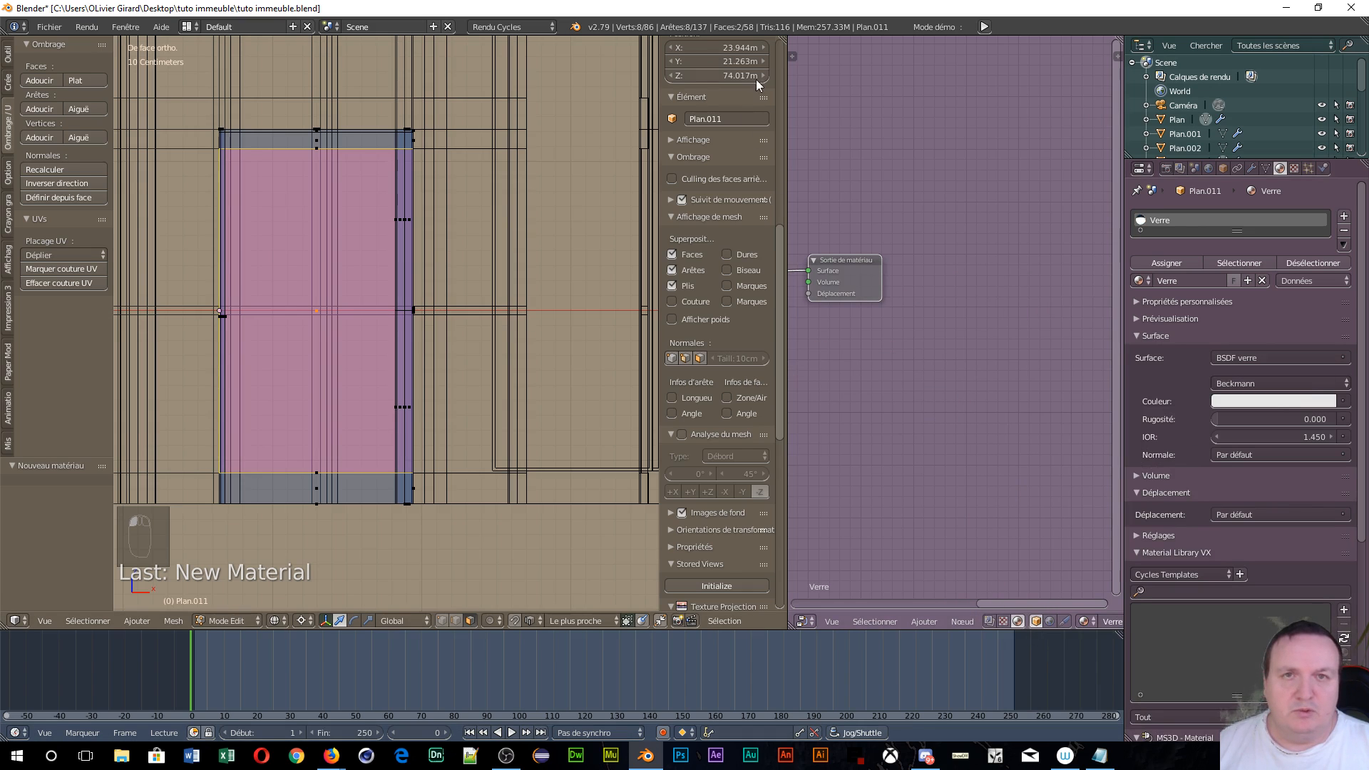
left_click_drag(786, 199, 436, 198)
middle_click_drag(469, 200, 666, 104)
left_click_drag(884, 163, 1000, 212)
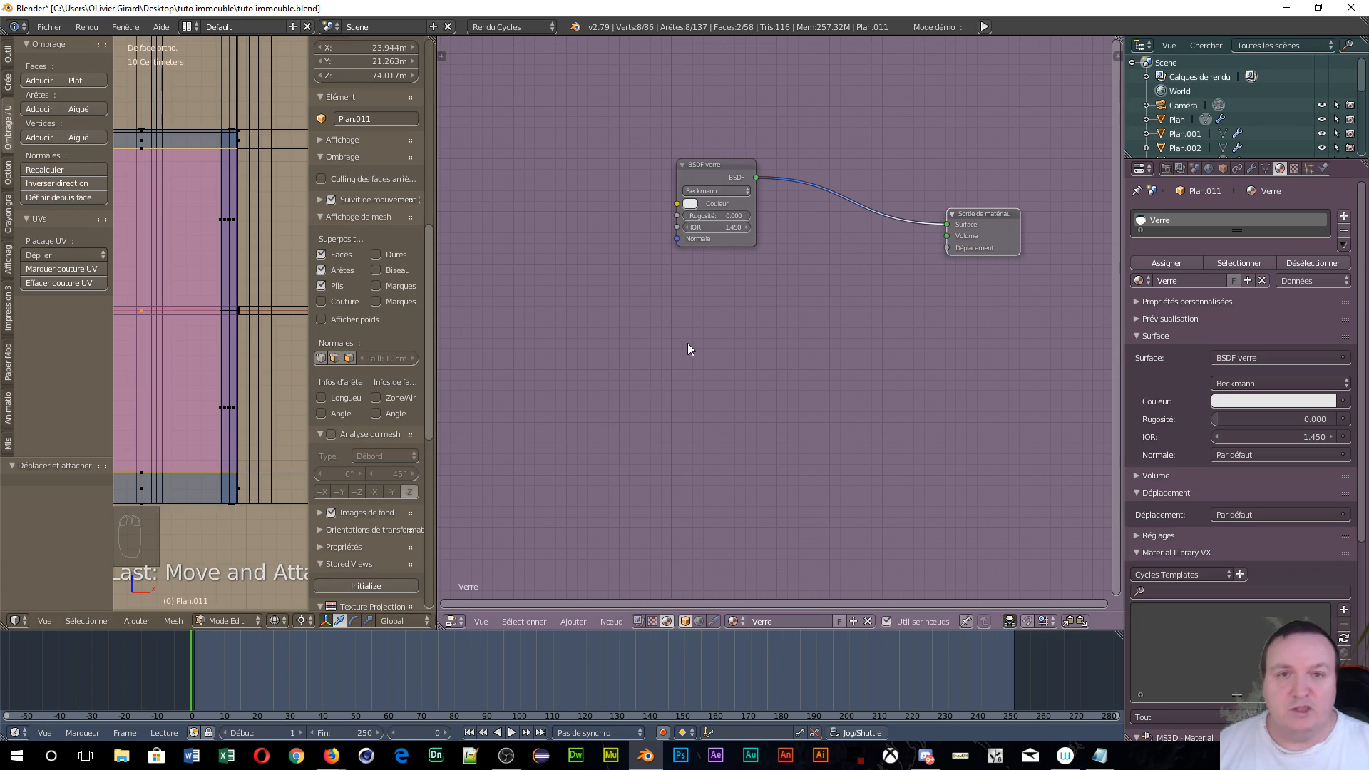
- Add a BSDF transparence node below the glass shader and combine both through a Shader de mélange node
key("shift+a")
mouse_move(653, 403)
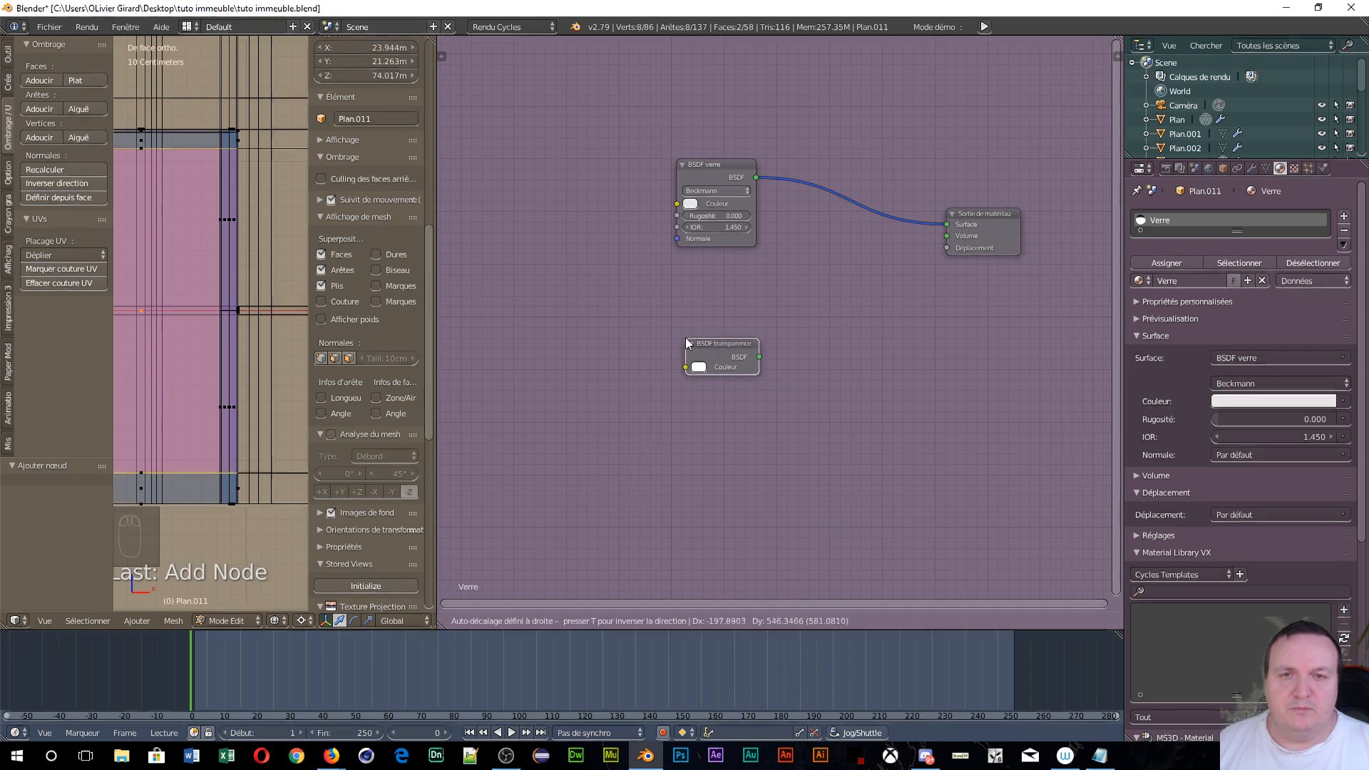
left_click(686, 337)
left_click(725, 201)
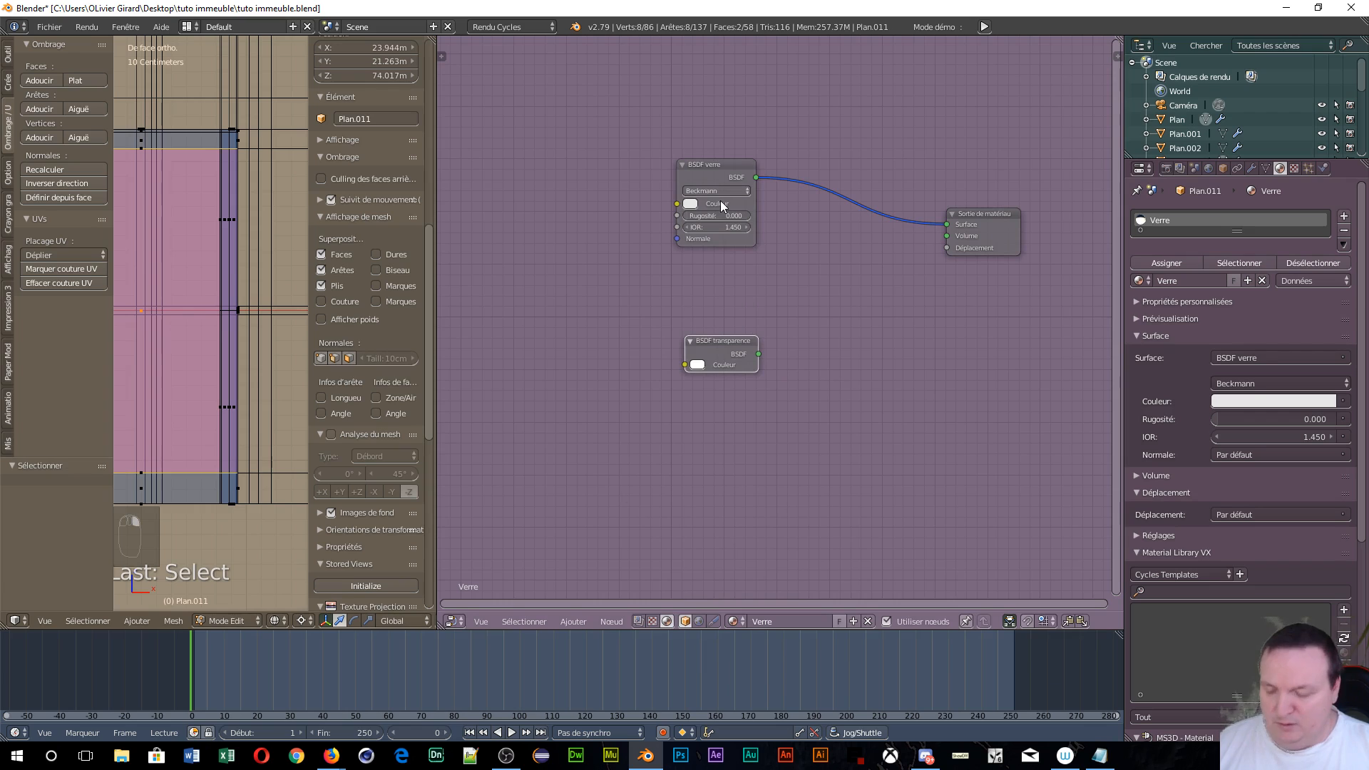
right_click_drag(721, 190, 735, 322, "alt")
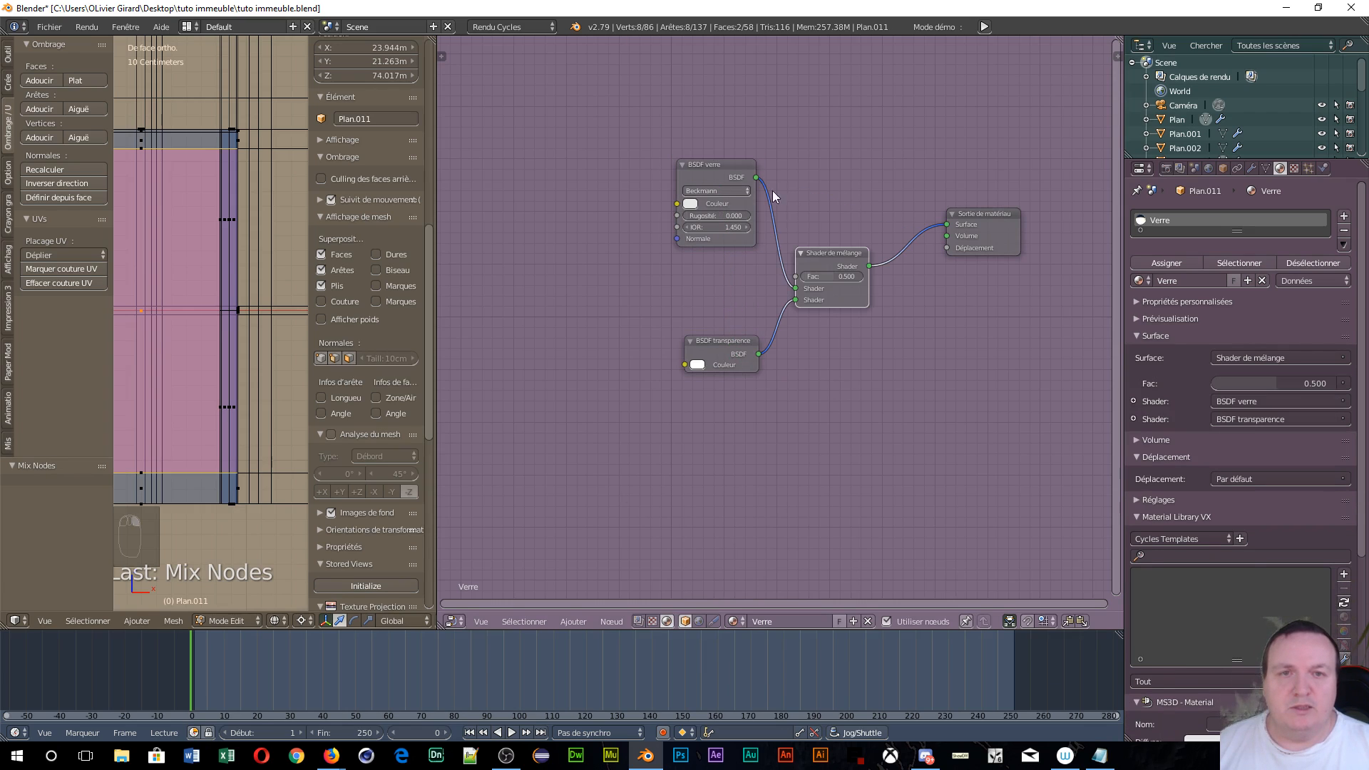
- Set the Verre material's mix factor to 0.2 and the glass shader's roughness to 0.001
left_click(836, 278)
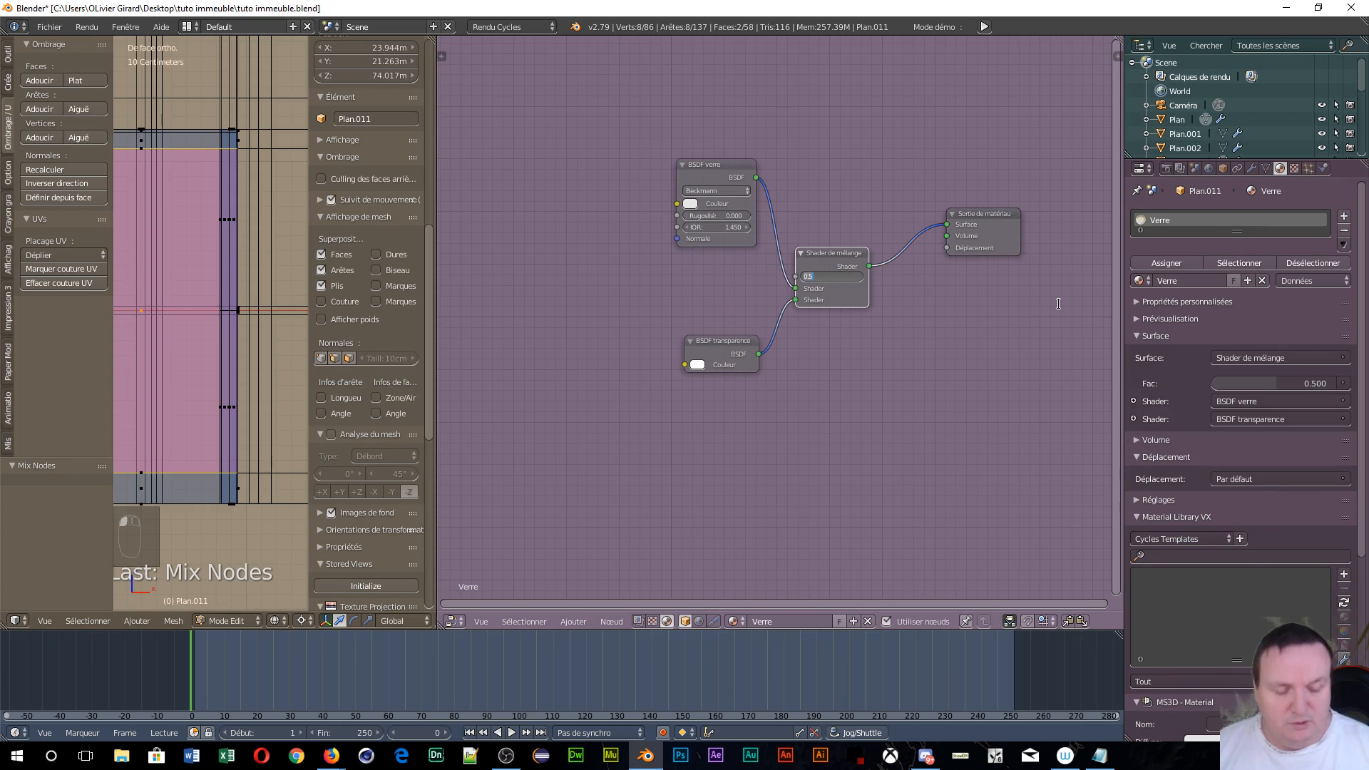
type("0.2")
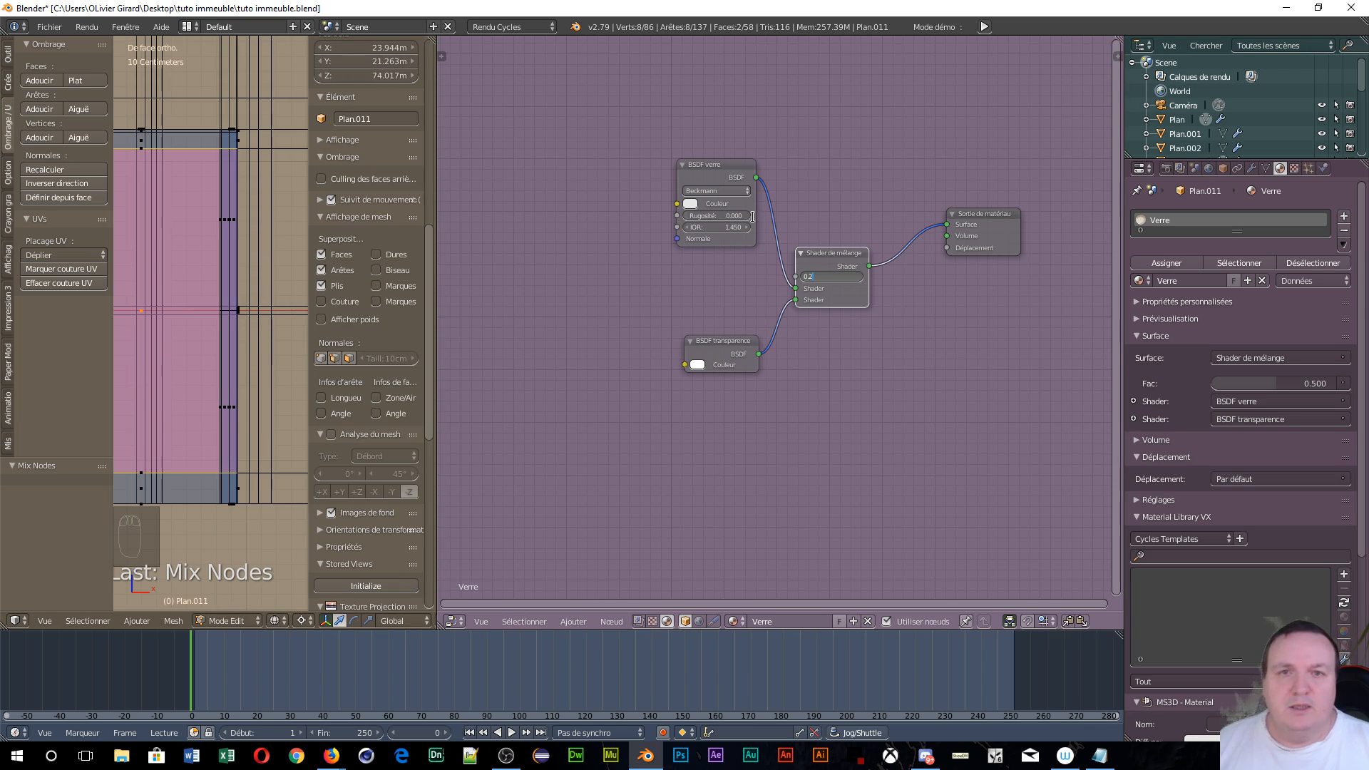
key("Return")
left_click(713, 215)
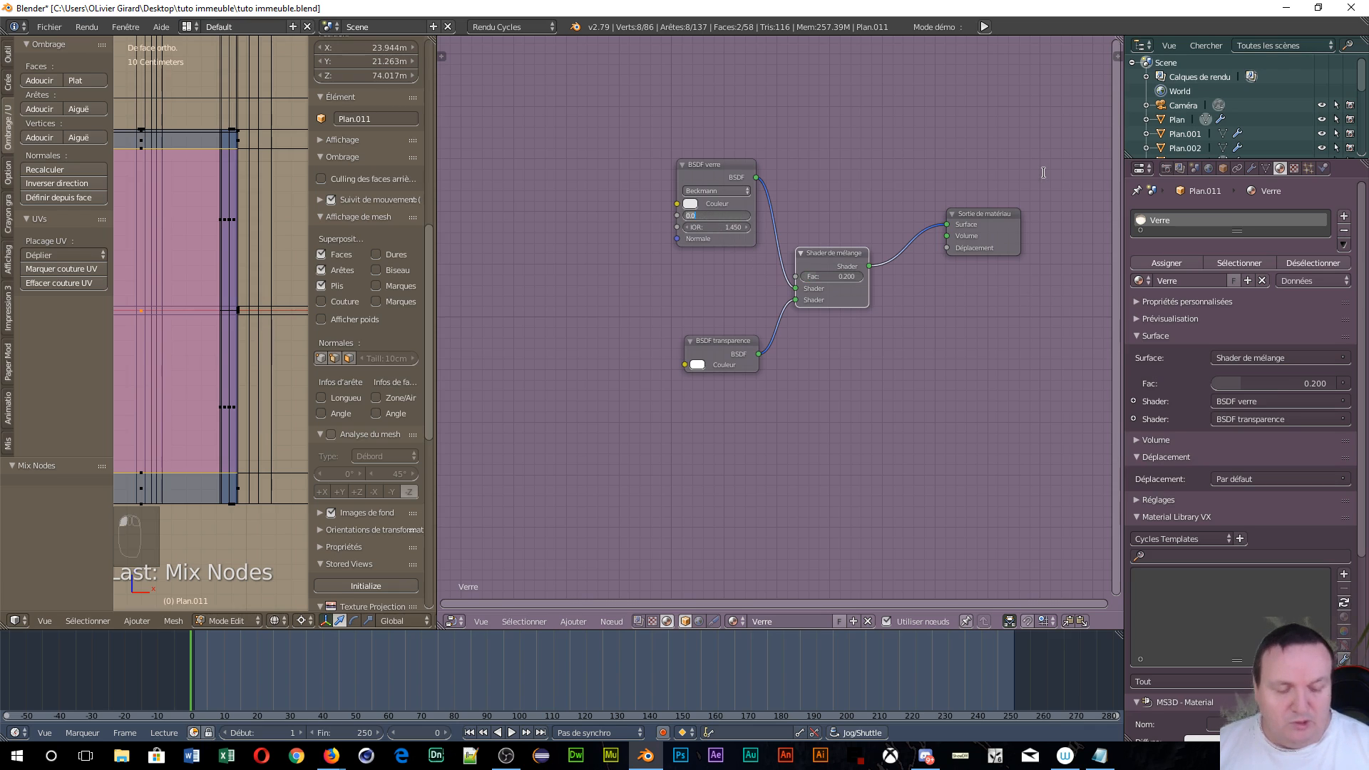
type("000")
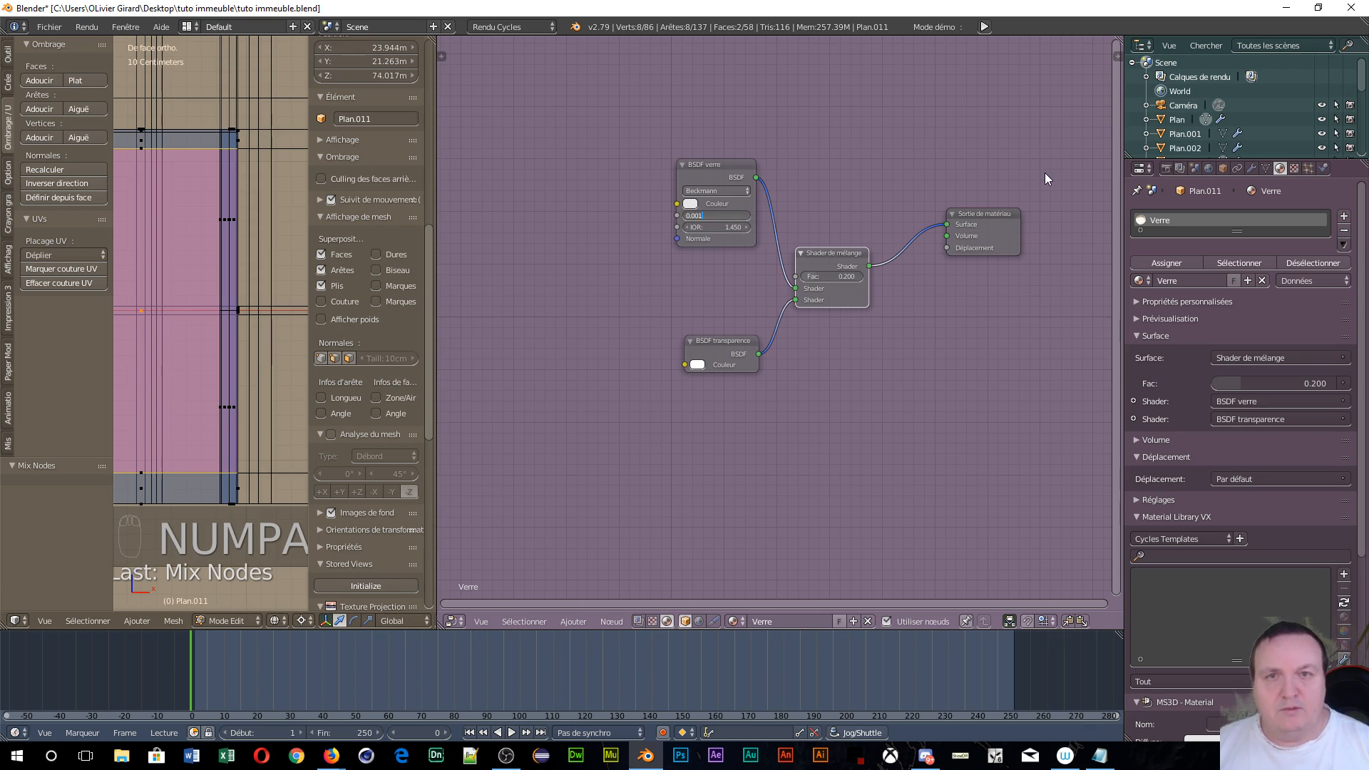
key("Return")
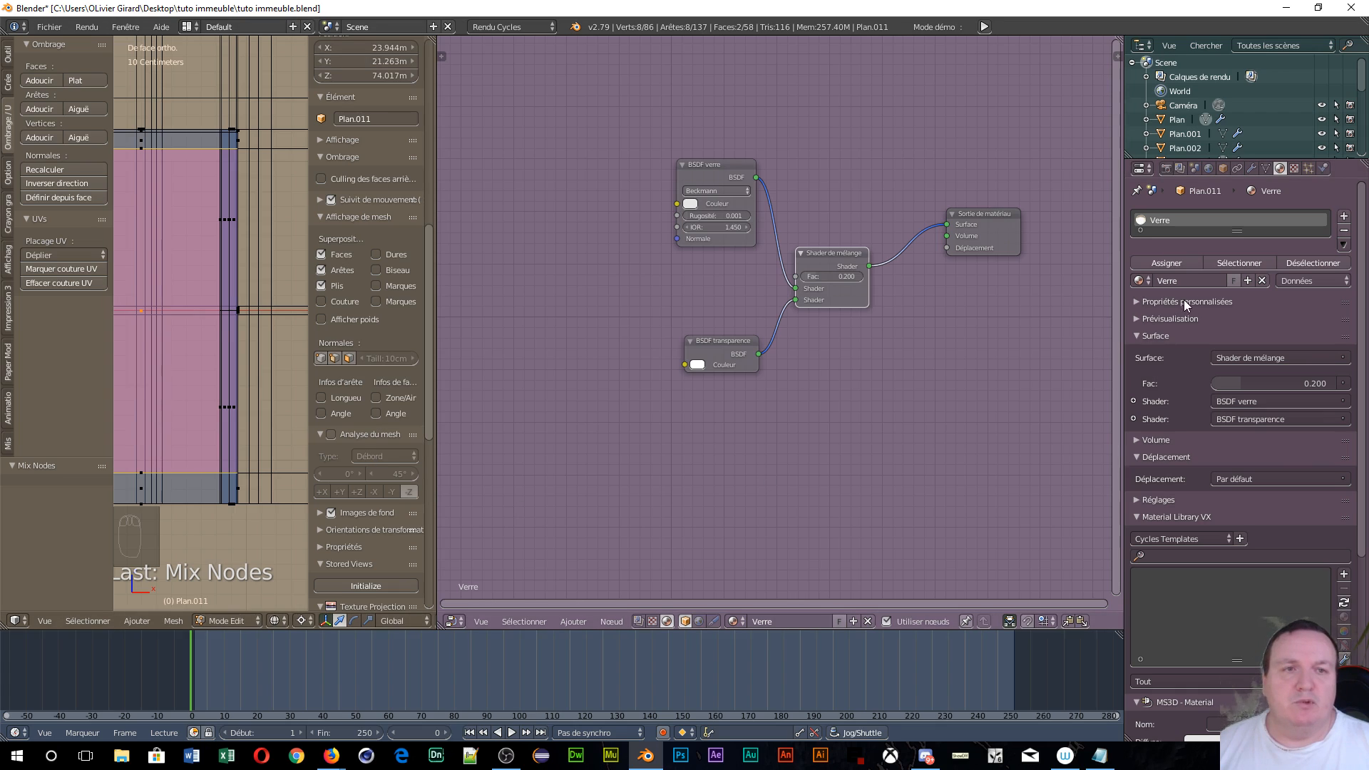
- Assign the Verre material to the selected pane faces and reveal the hidden geometry of the window
left_click(1180, 265)
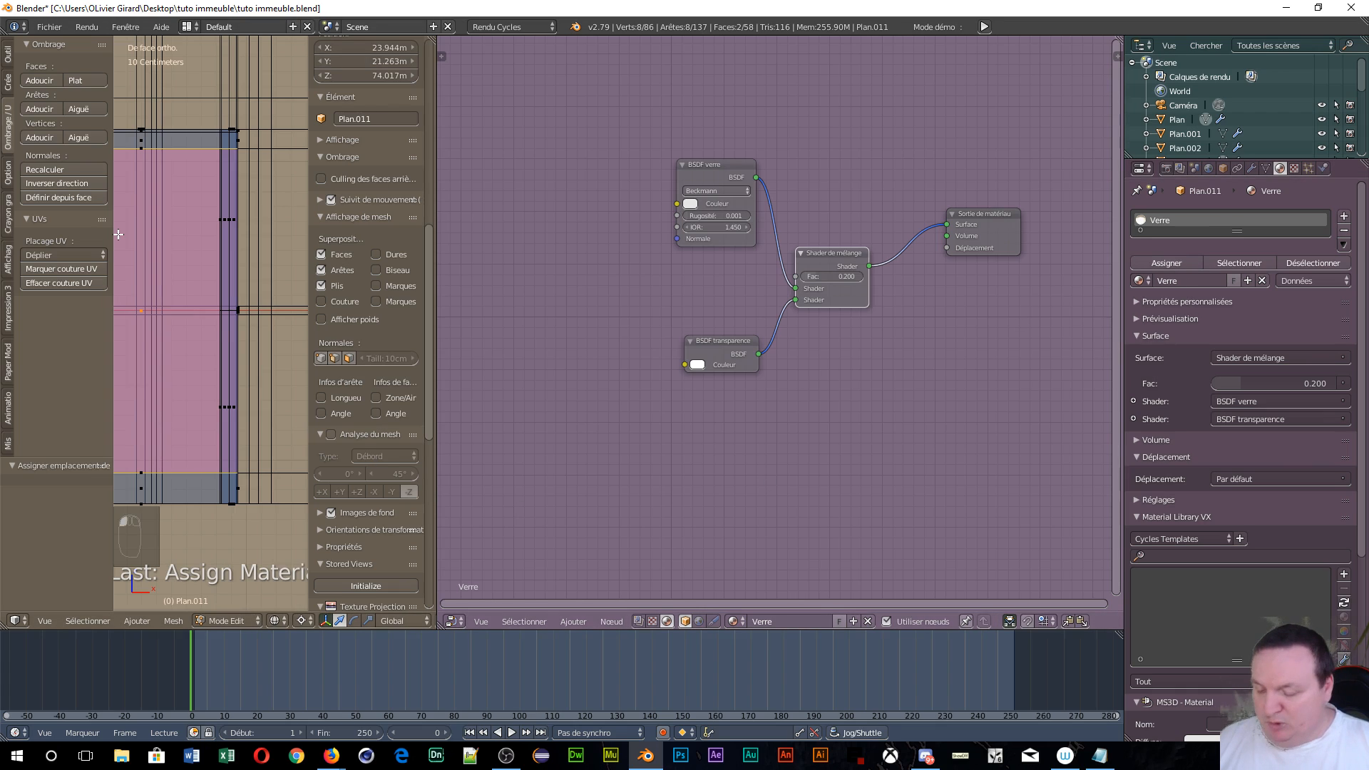
key("alt+h")
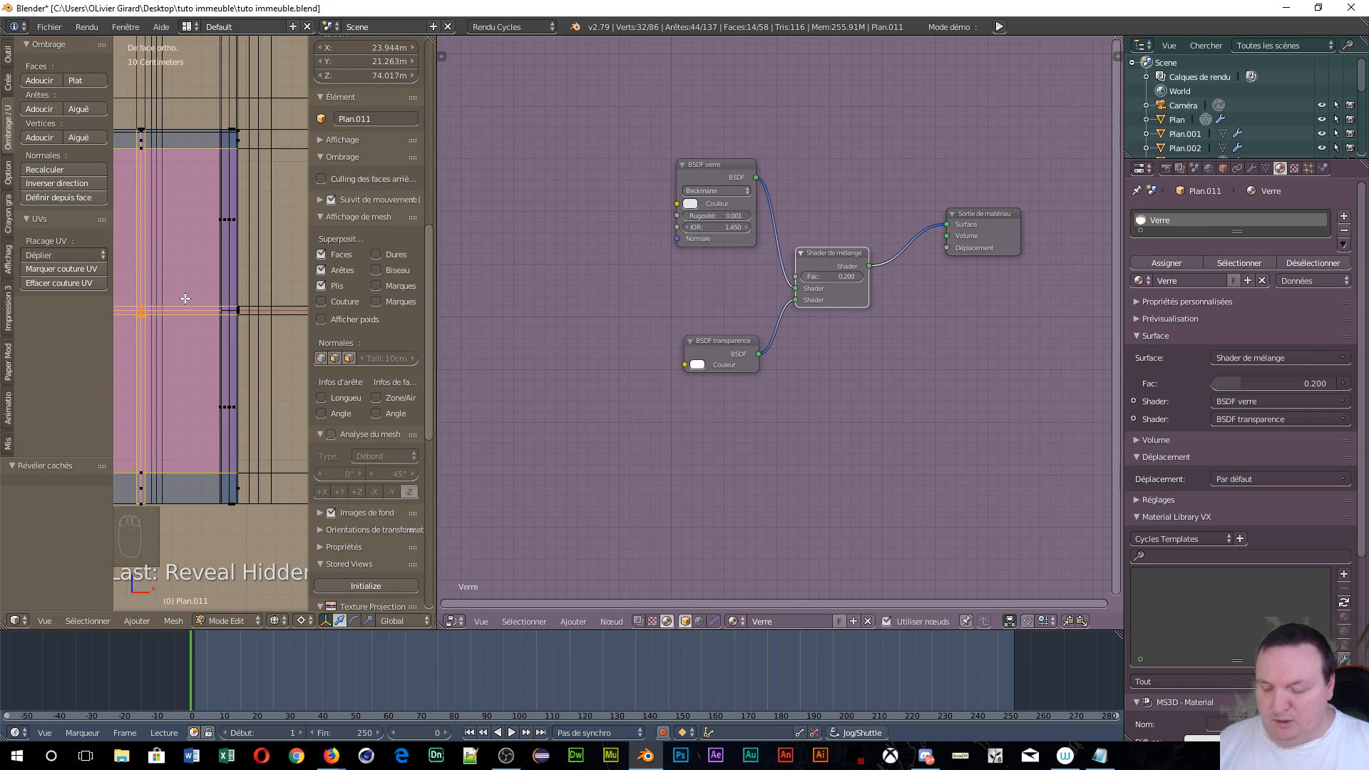
- Box-select the two large pane faces by their centre points at the frame crossing and invert the selection
scroll(151, 405, "down", 3)
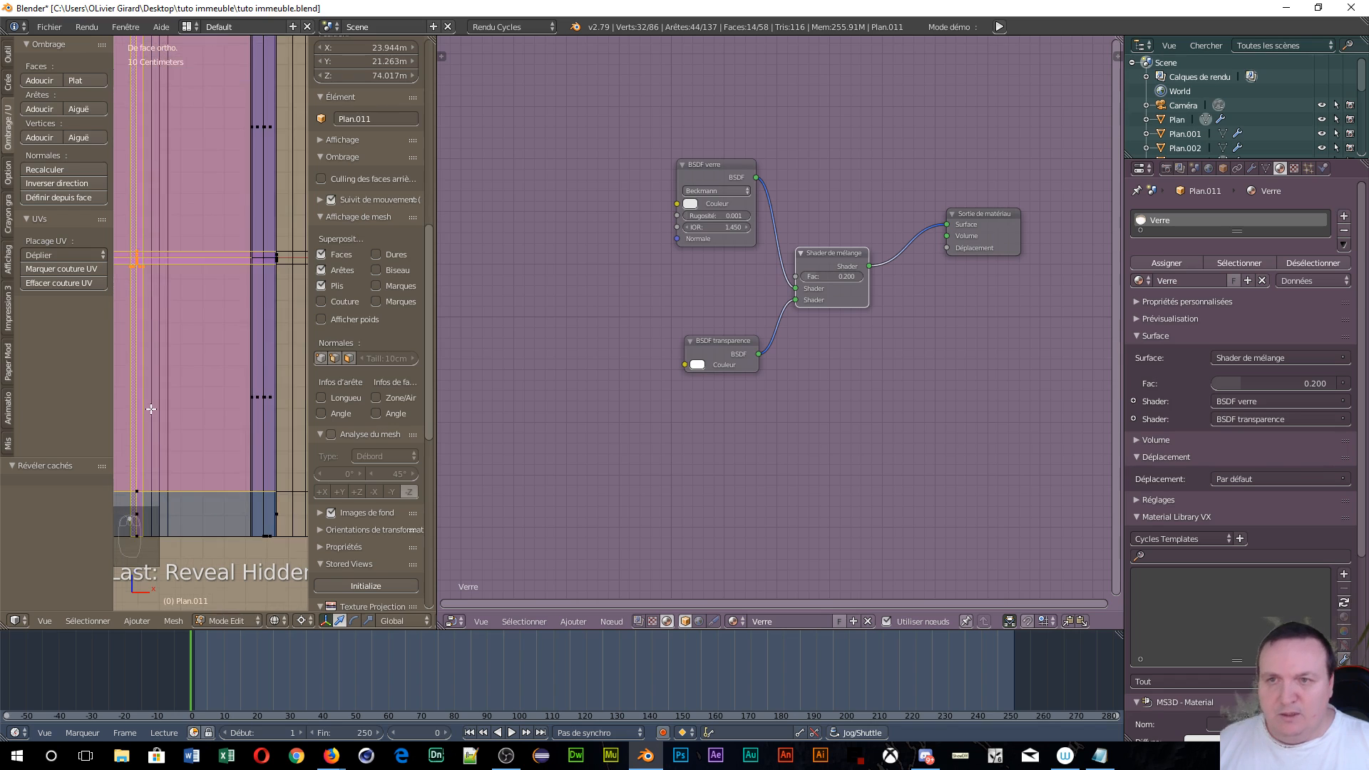
middle_click_drag(151, 405, 251, 351, "shift")
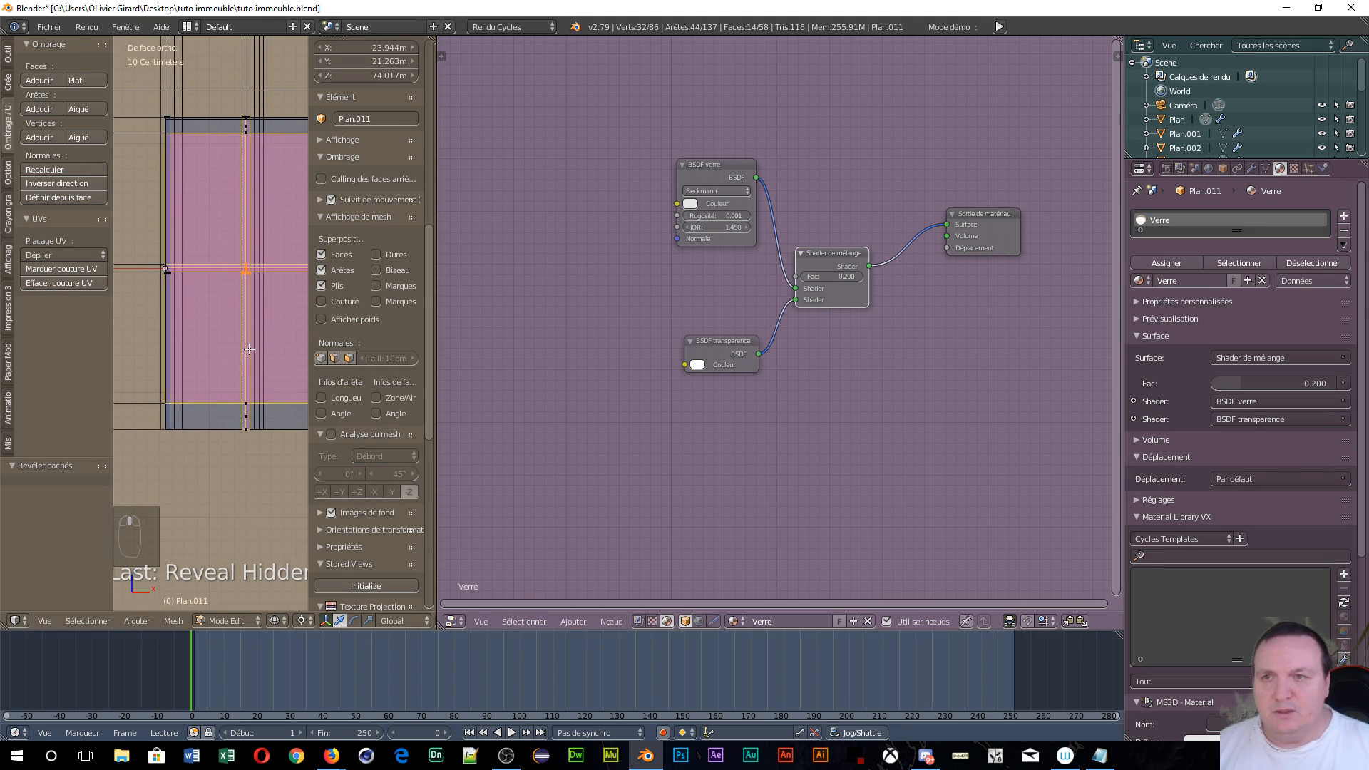
scroll(215, 310, "up", 1)
scroll(215, 310, "up", 3)
scroll(270, 218, "up", 3)
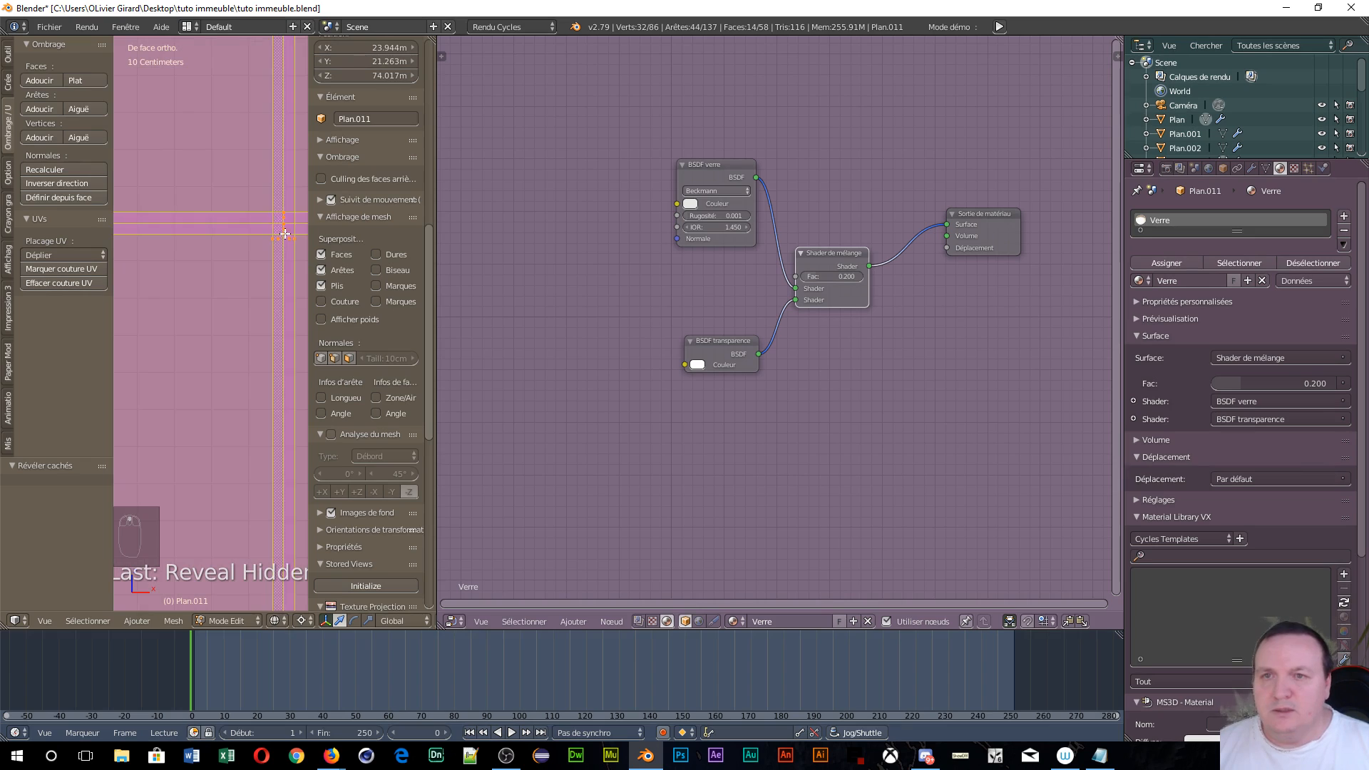
right_click(293, 244)
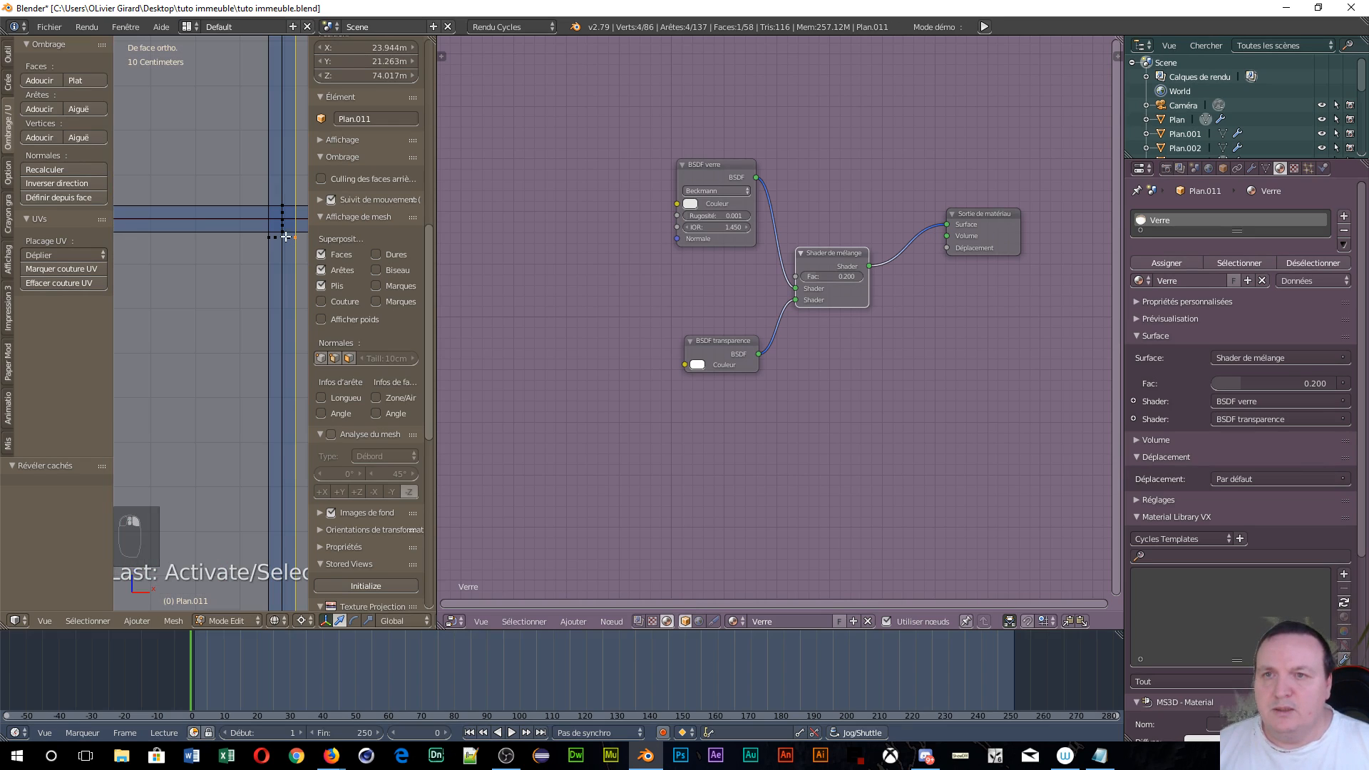
right_click(282, 225)
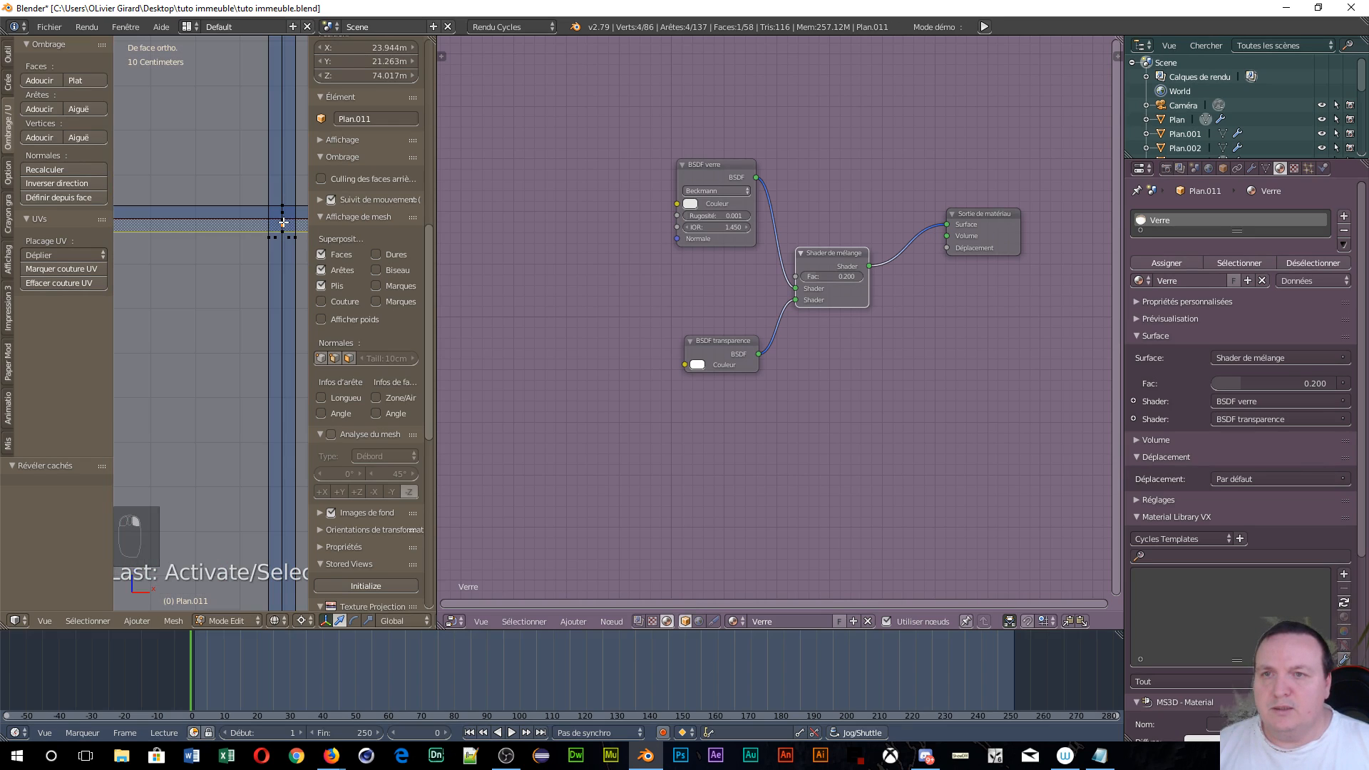
right_click(282, 220)
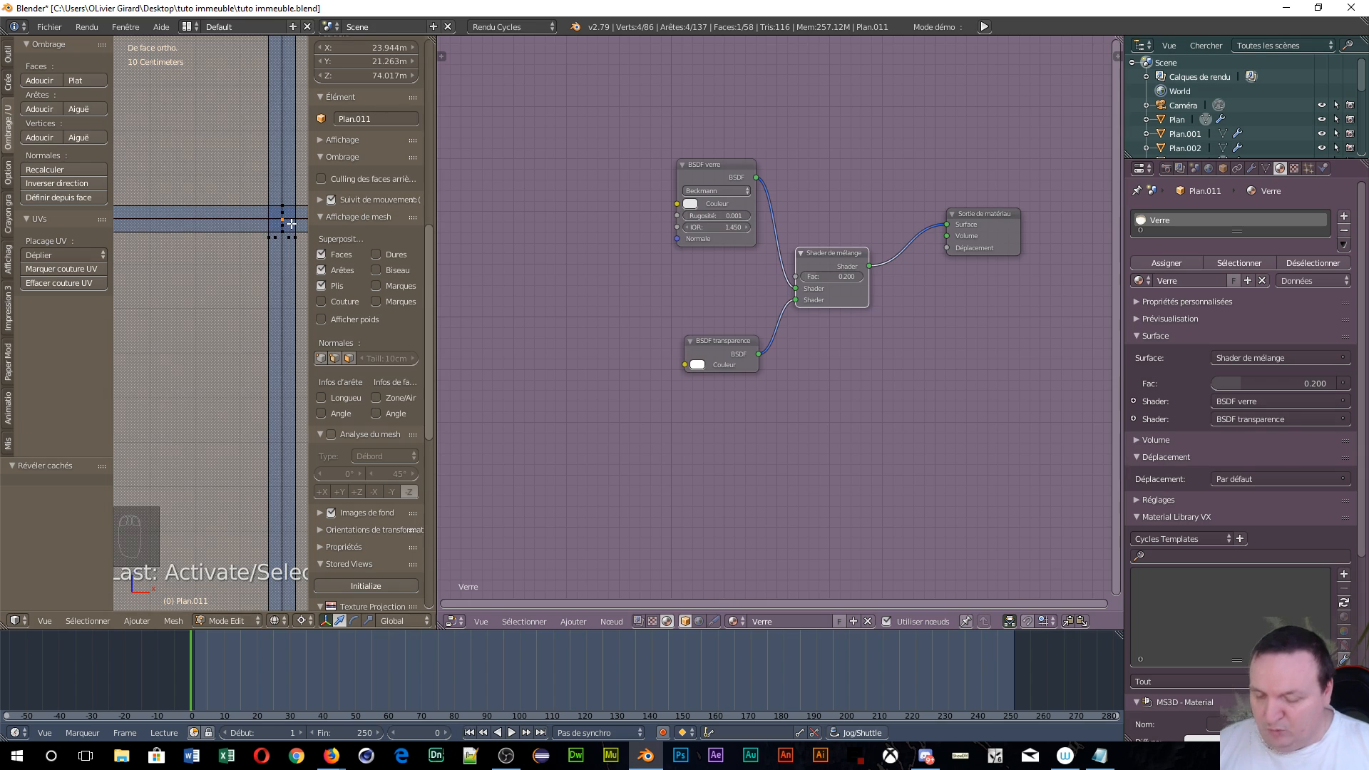
key("b")
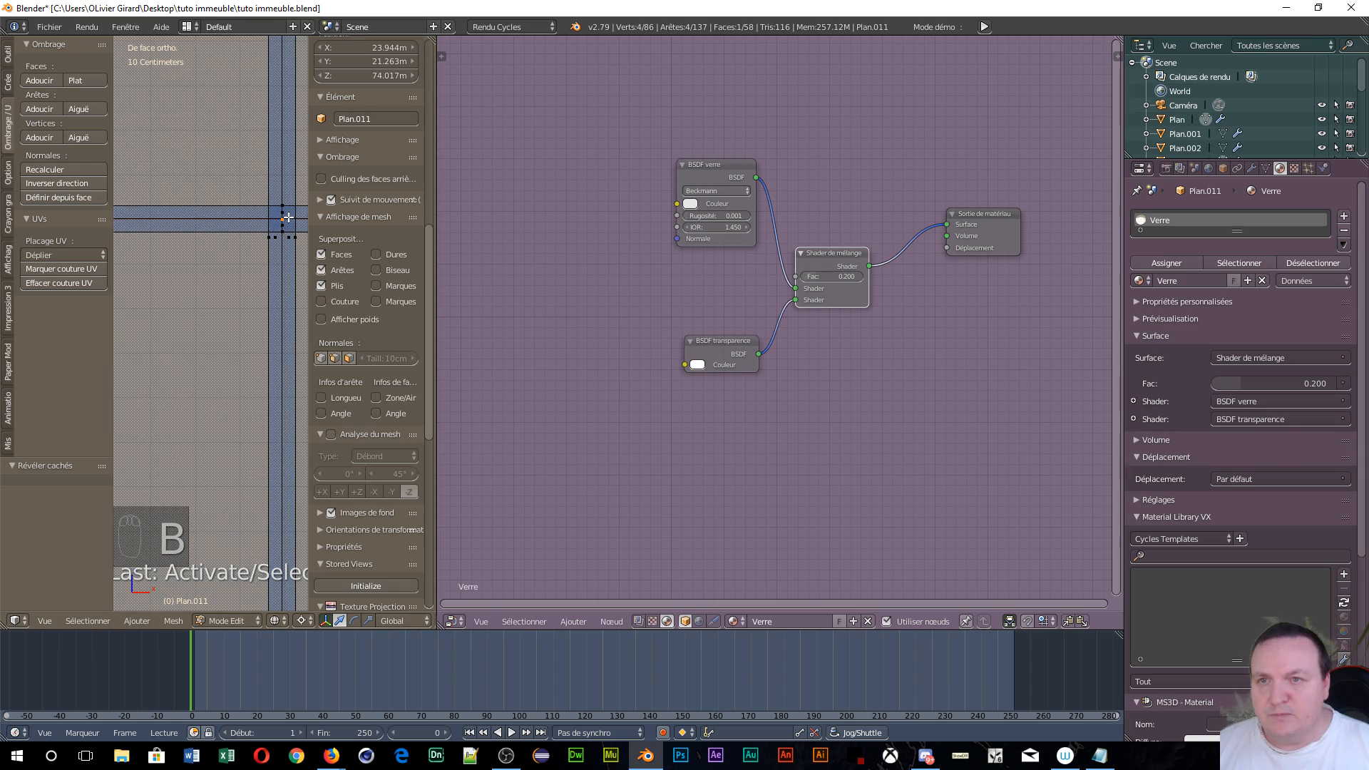
left_click_drag(287, 217, 274, 222)
scroll(263, 232, "down", 4)
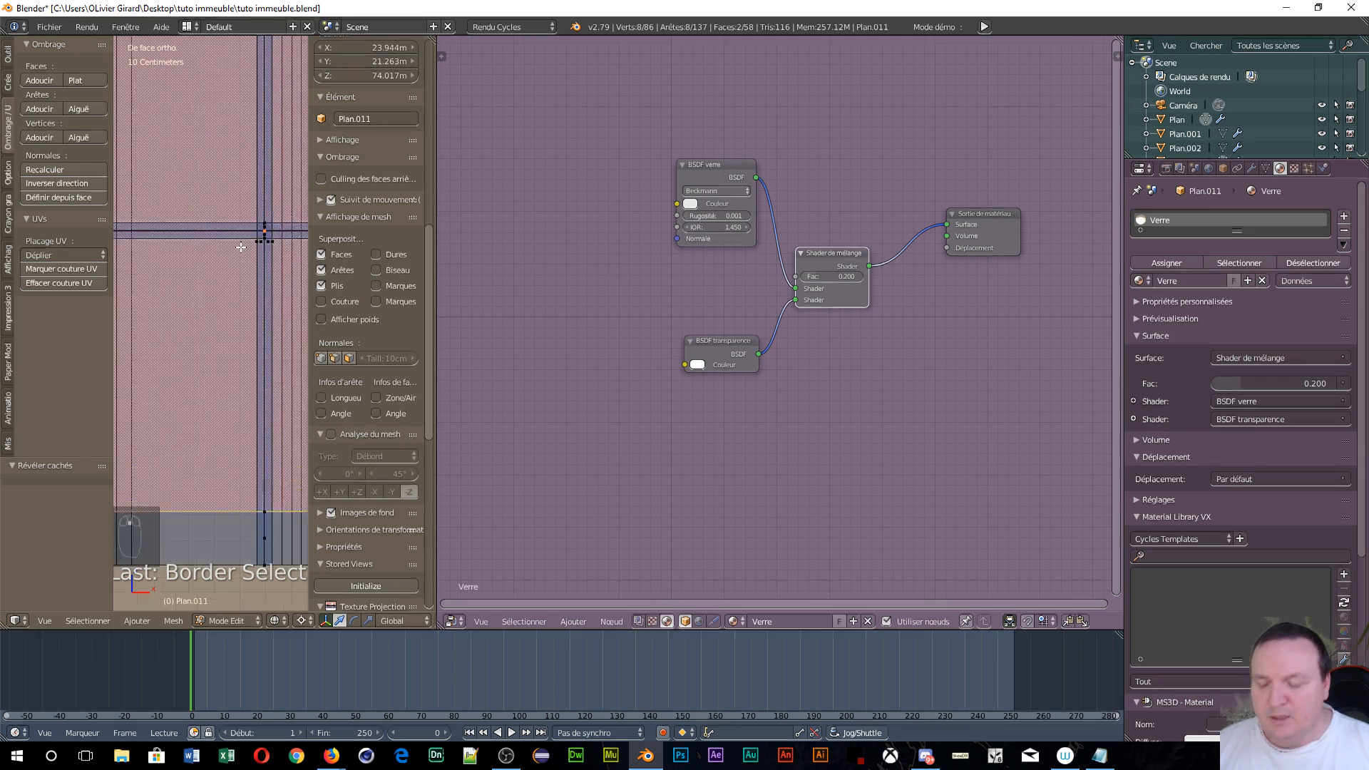
scroll(247, 305, "down", 2)
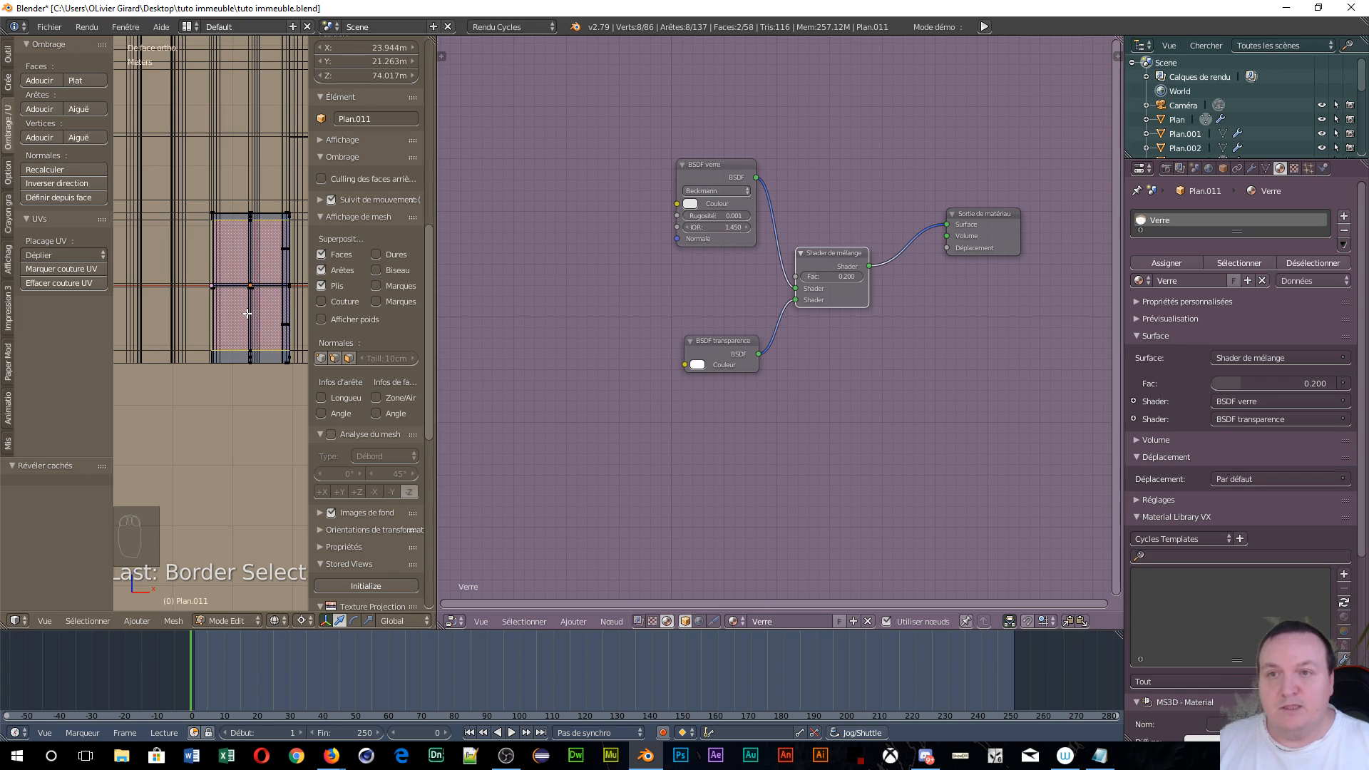
key("ctrl+i")
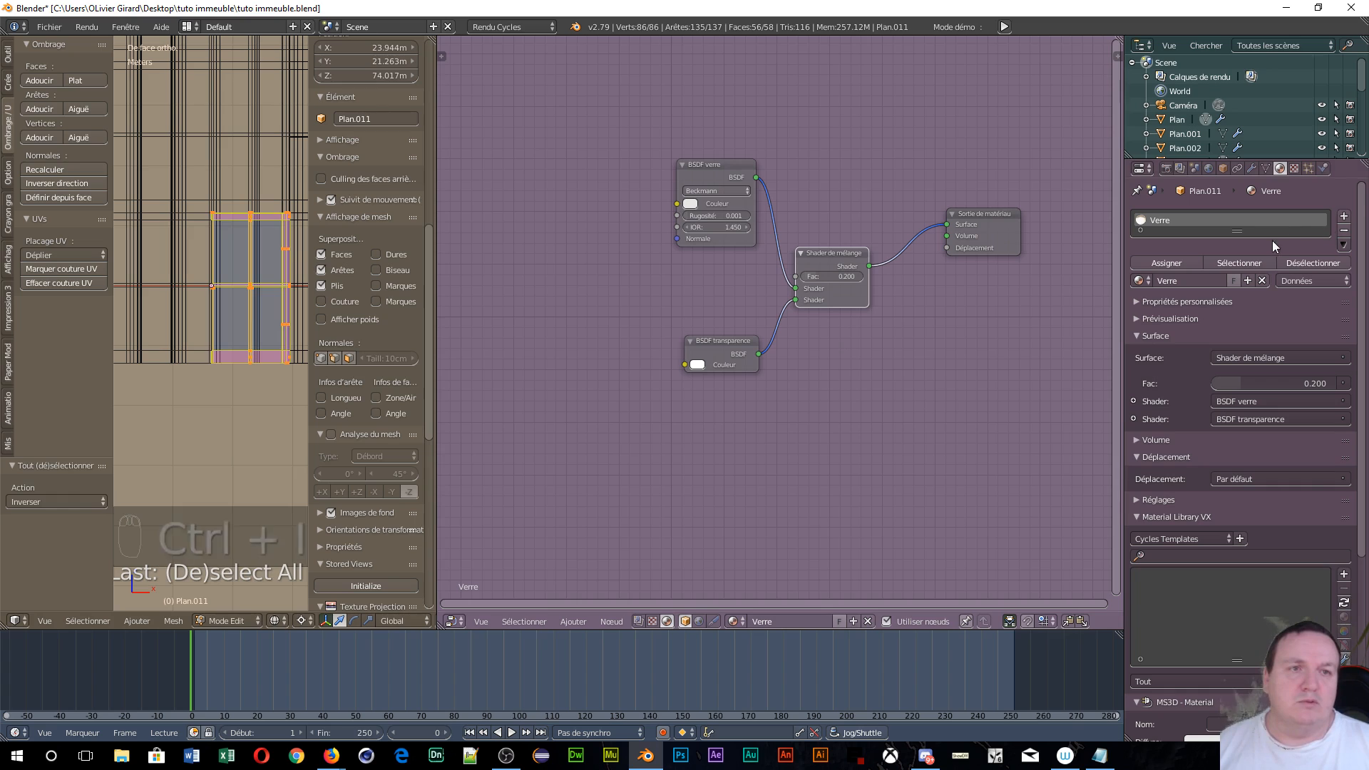
- Add a second material slot to the facade object with a new material named Metal
left_click(1343, 216)
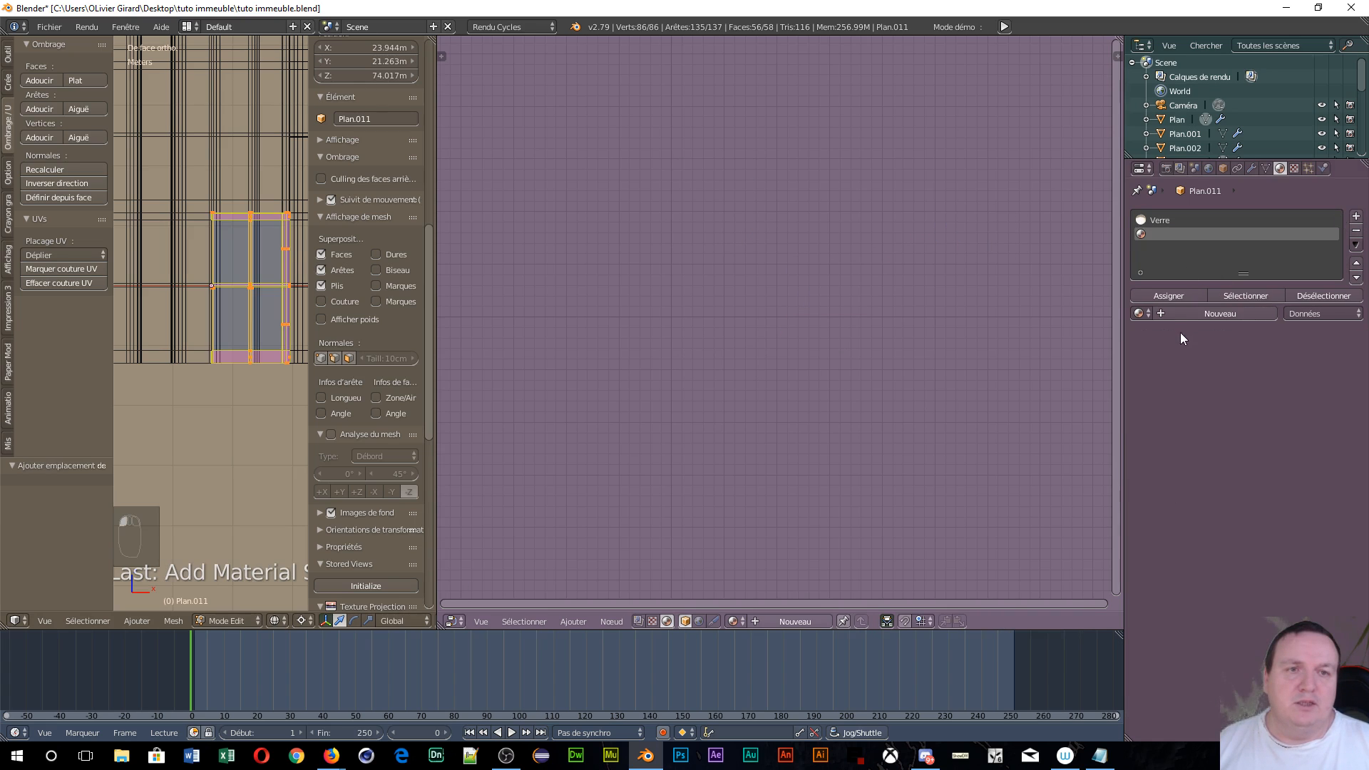
left_click(1166, 314)
double_click(1169, 314)
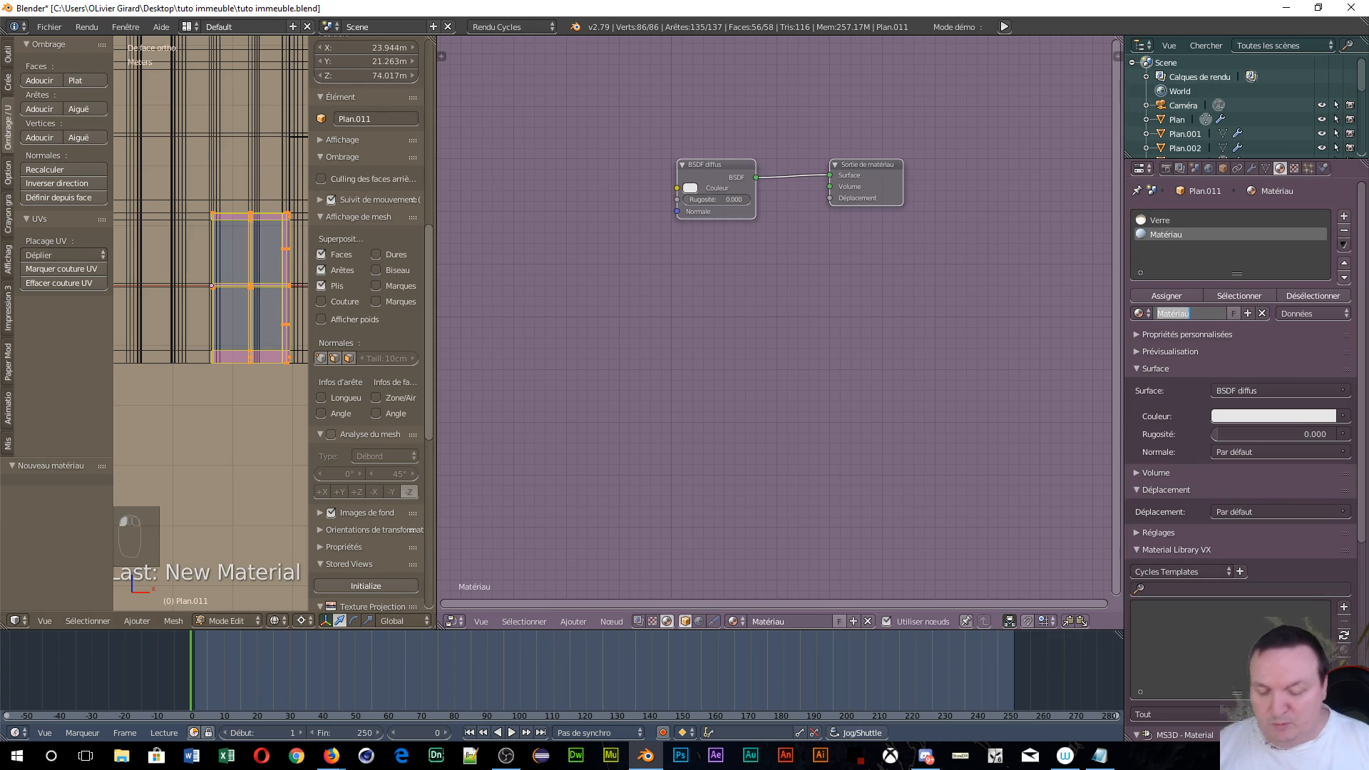
type("Metal")
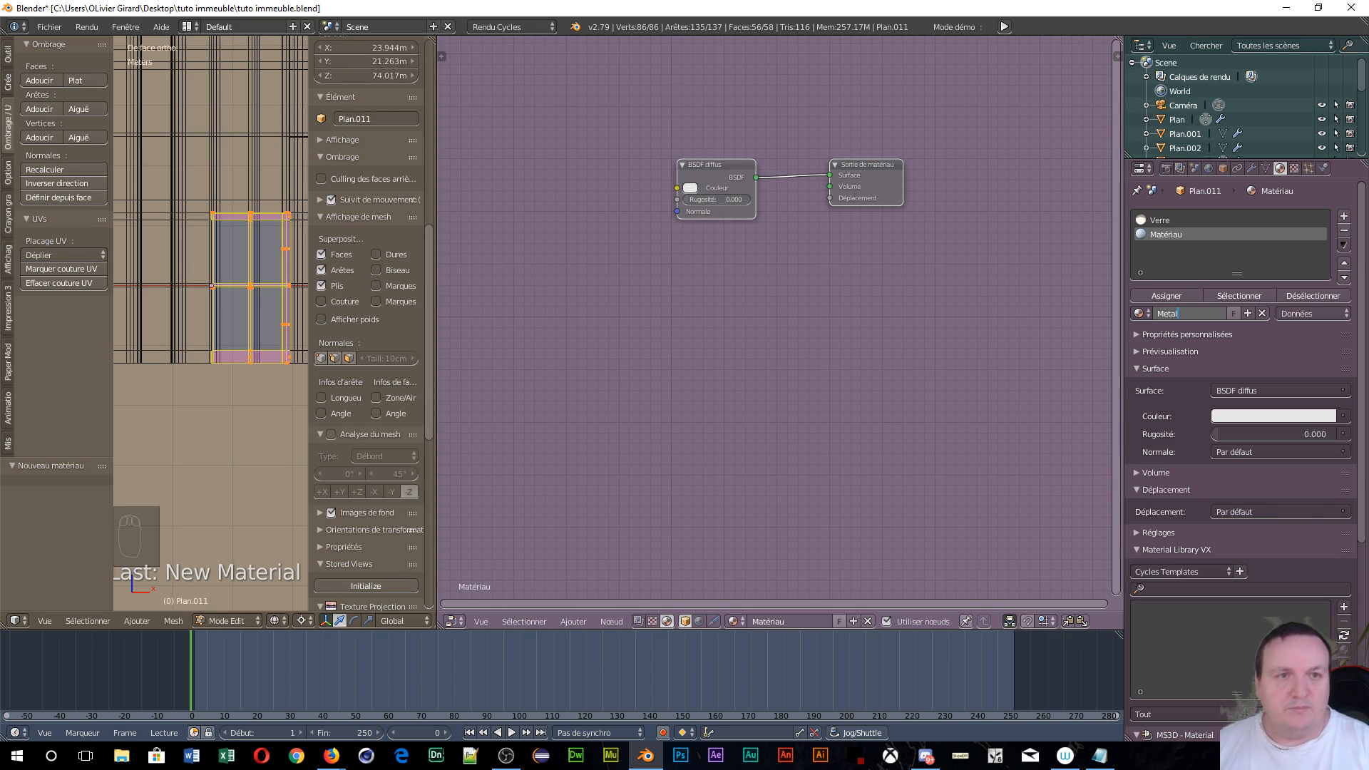
key("Return")
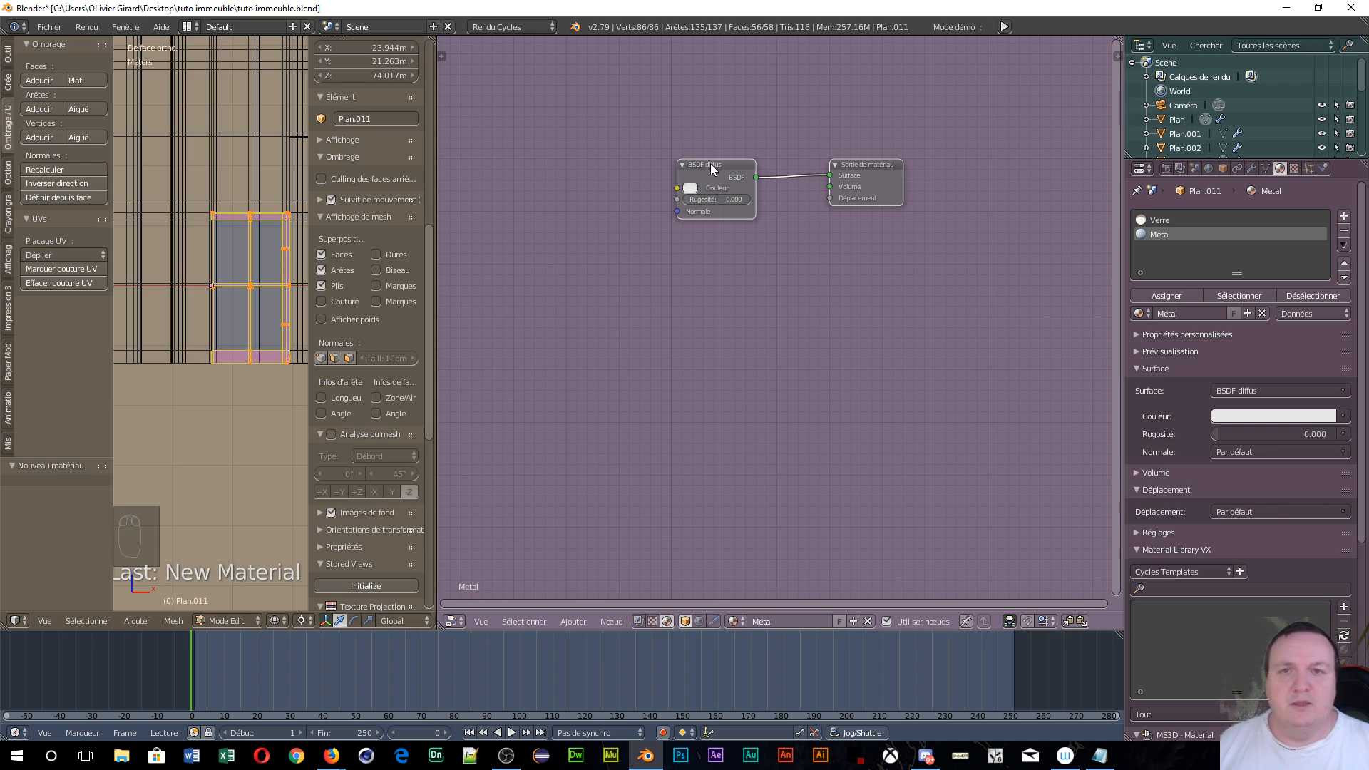
- Move the diffuse node away from the material output and add a BSDF brillant node below it with Beckmann distribution
left_click_drag(710, 164, 596, 104)
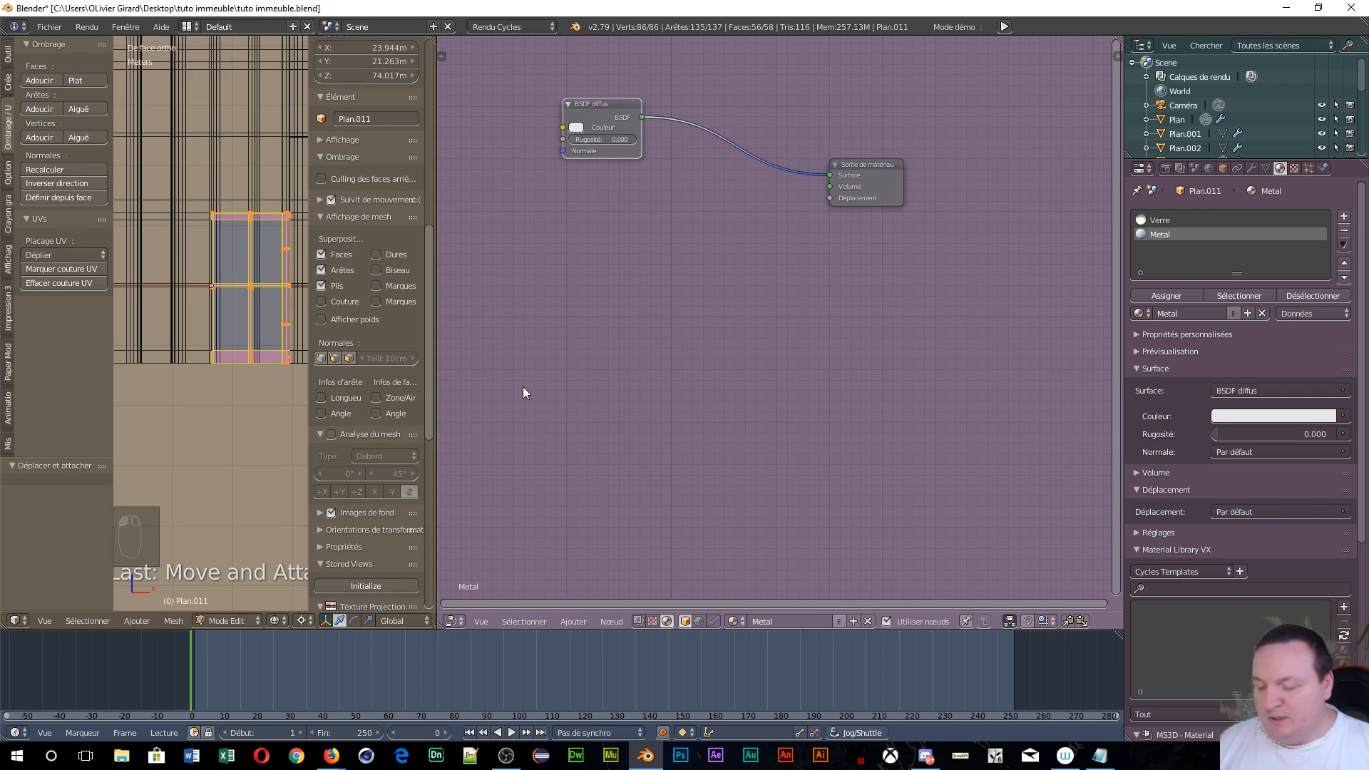
key("shift+a")
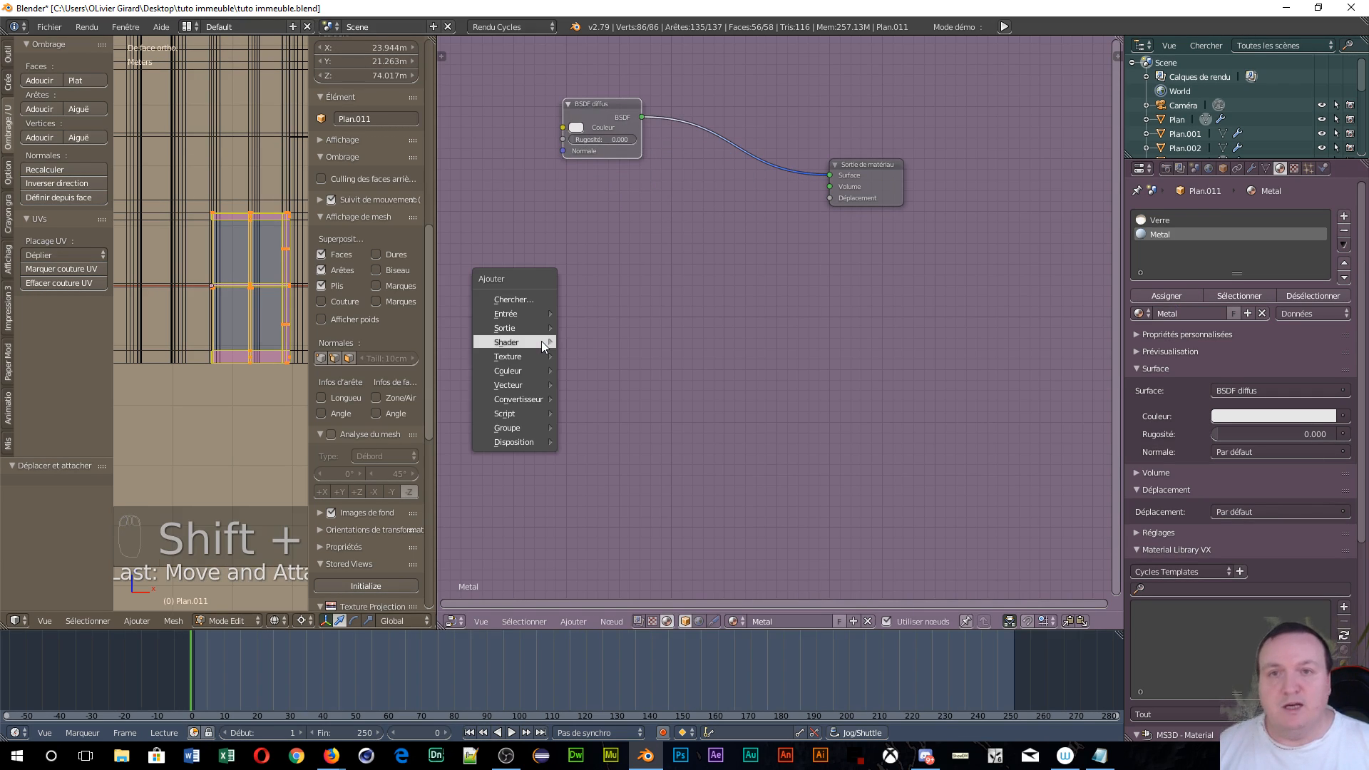
mouse_move(543, 344)
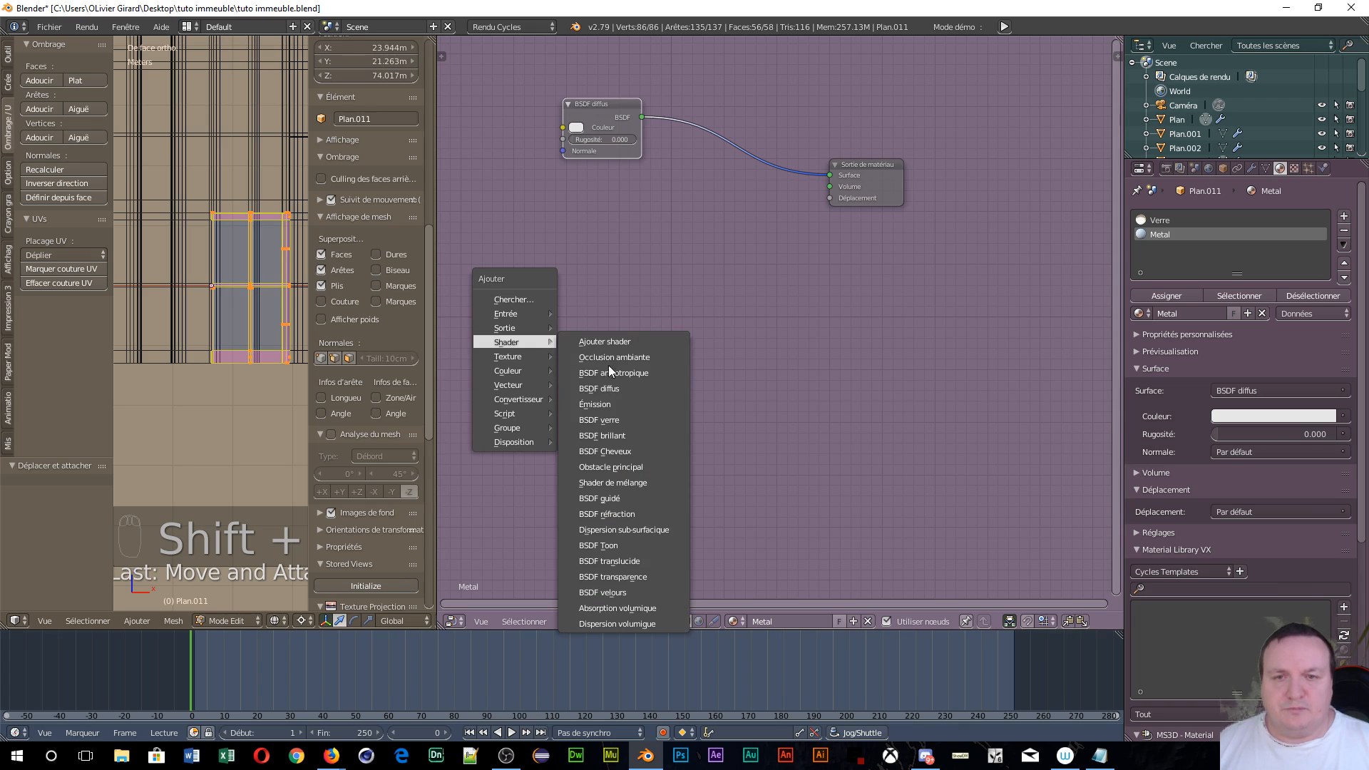
left_click(603, 435)
left_click(556, 198)
left_click(593, 236)
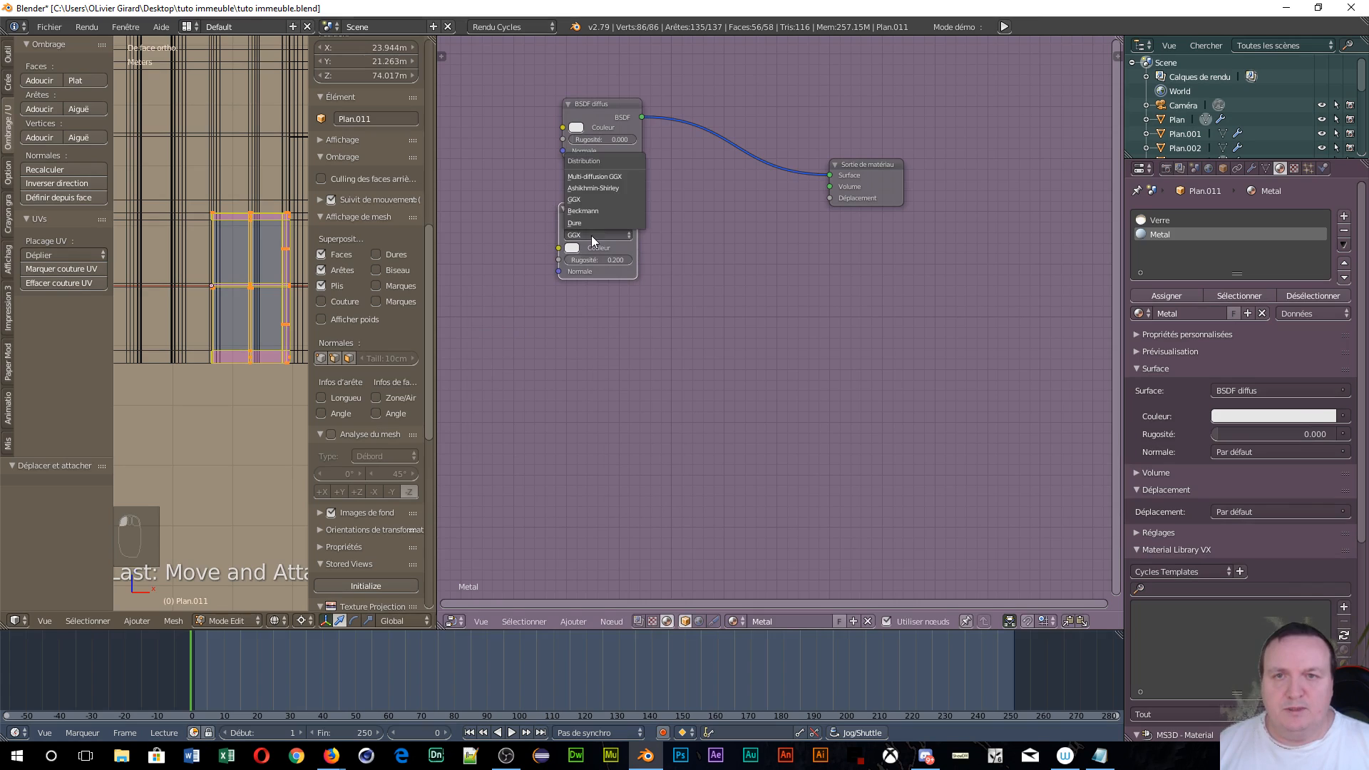
left_click(584, 211)
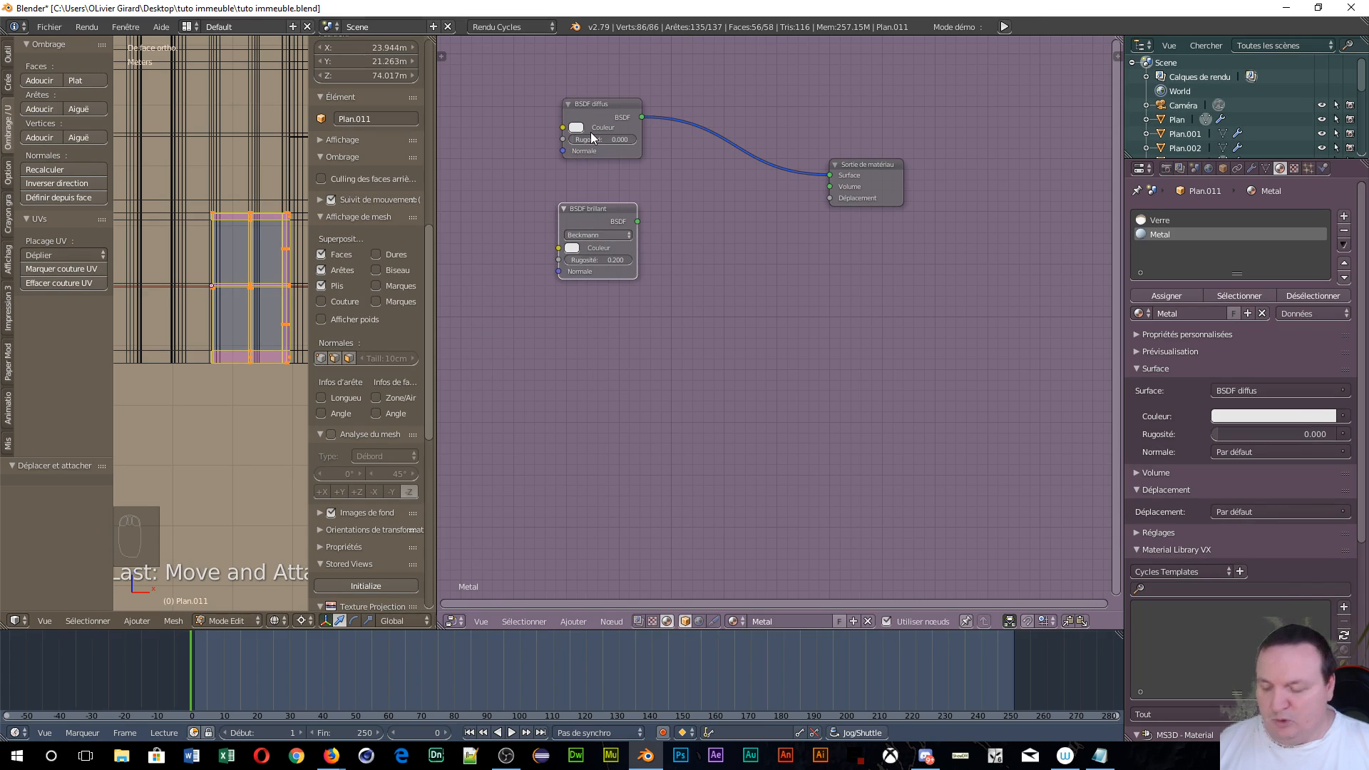
- Combine the diffuse and glossy shaders through a Shader de mélange node with a factor of 0.2
key("space")
right_click_drag(620, 114, 604, 230, "ctrl+shift")
left_click_drag(696, 181, 696, 181)
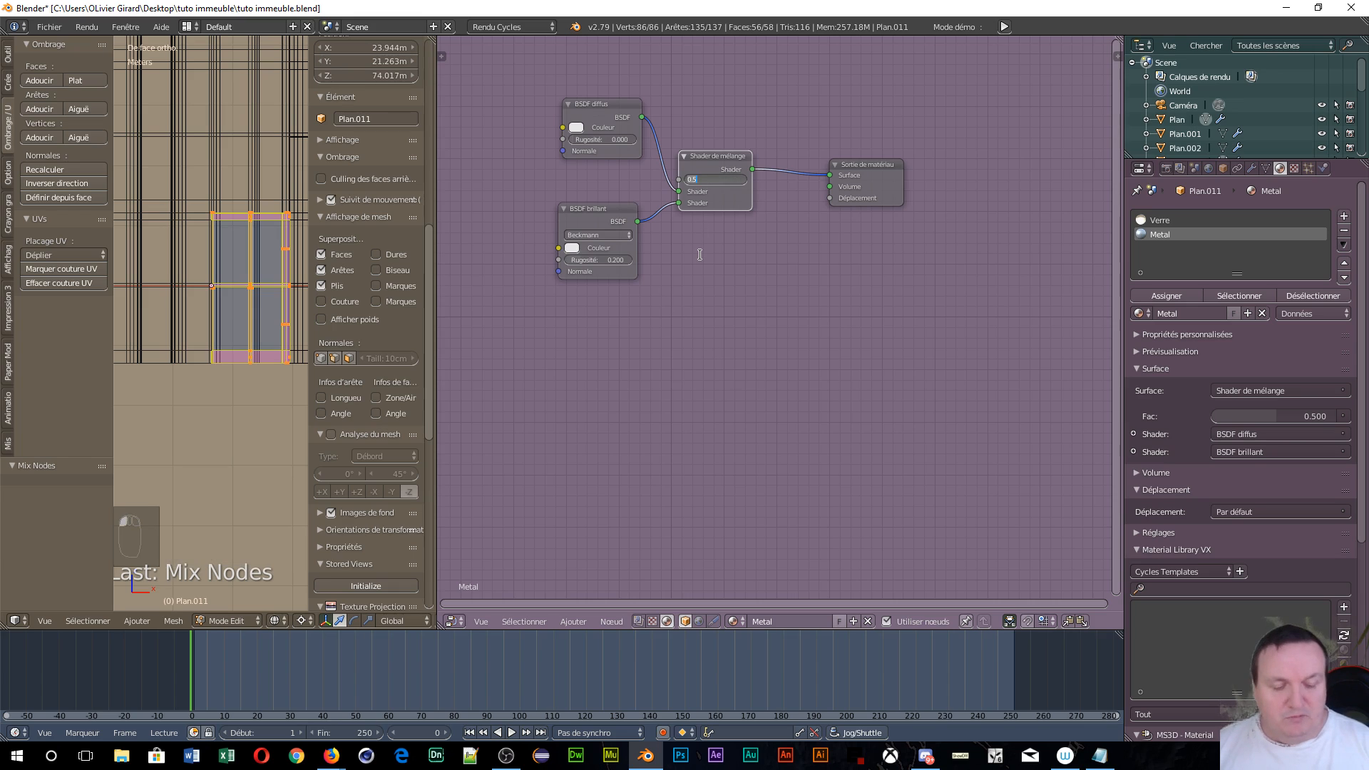
key("Return")
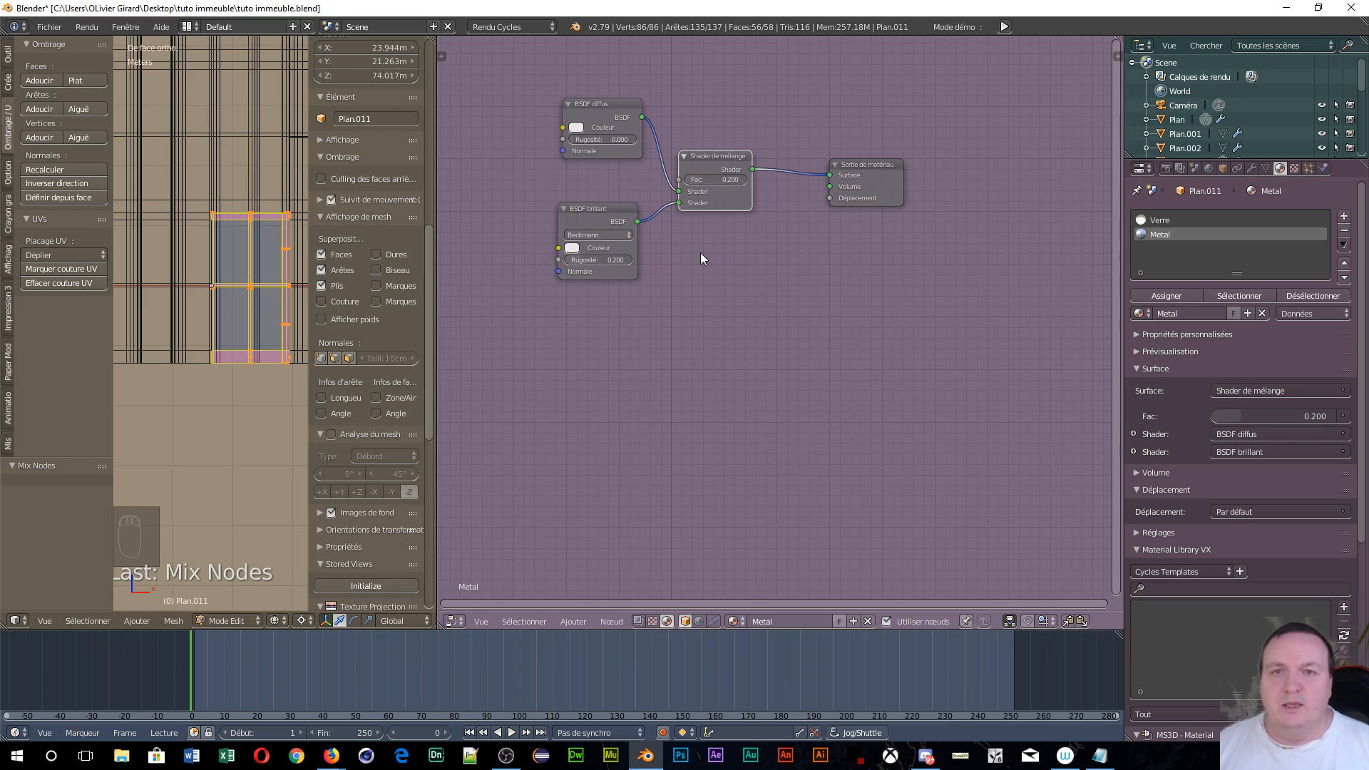
- Set the glossy shader's roughness to 0.1 and the diffuse colour to dark blue, RGB 0.120, 0.223, 0.250
scroll(553, 313, "up", 1)
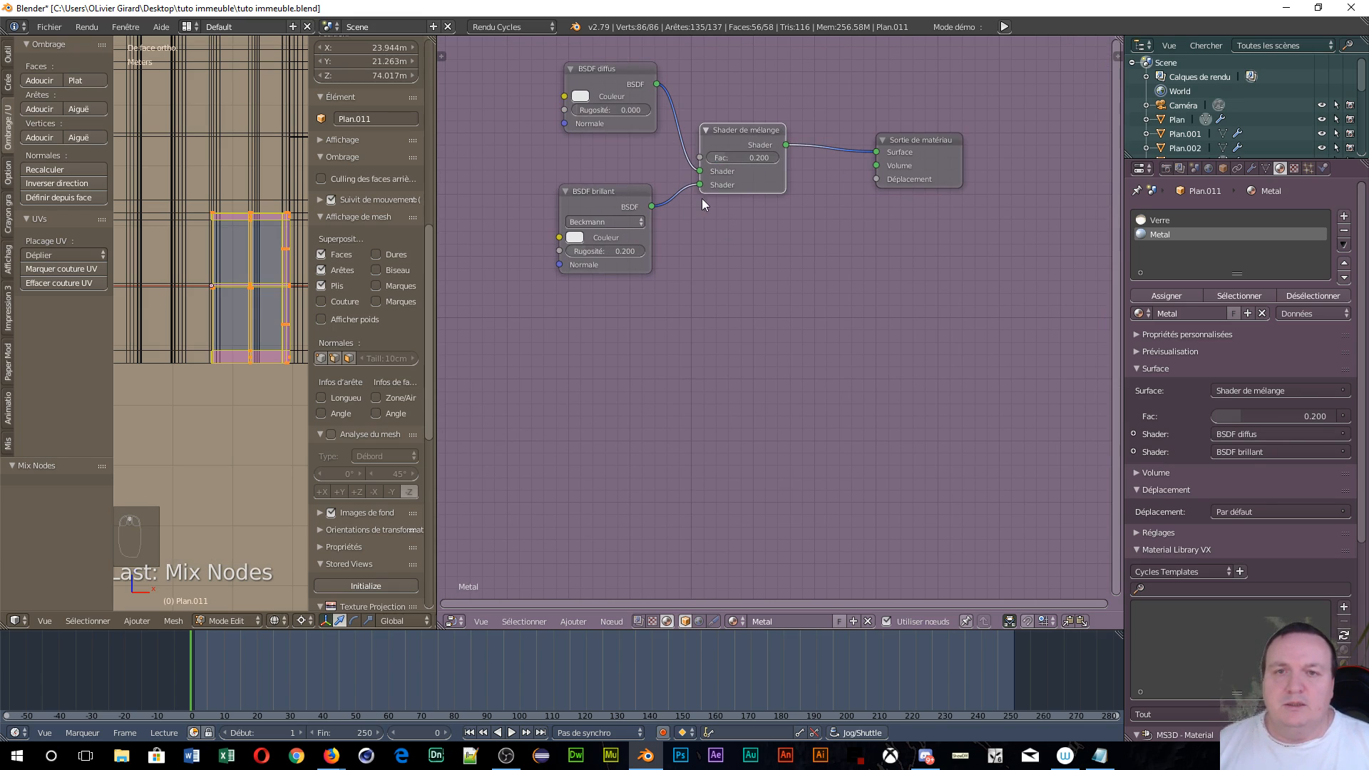
left_click(602, 247)
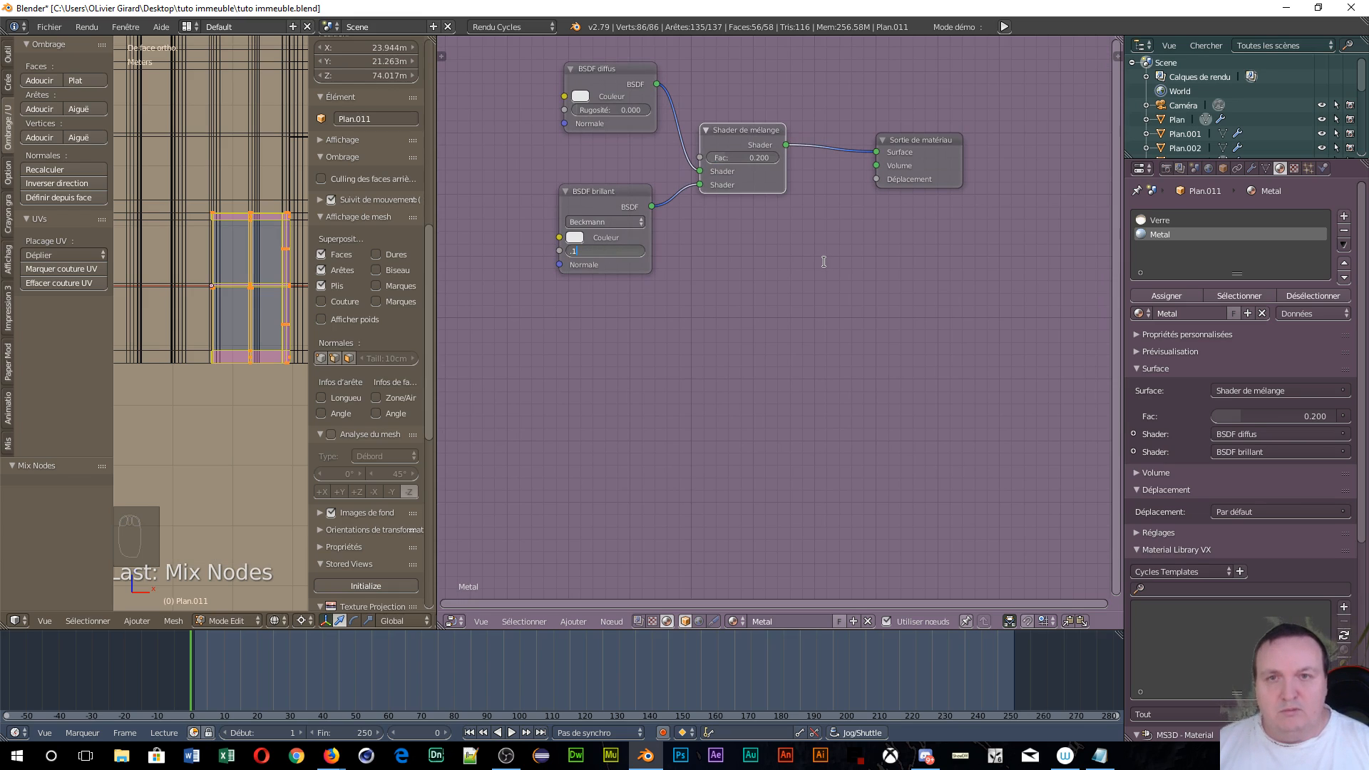
key("Return")
left_click(581, 96)
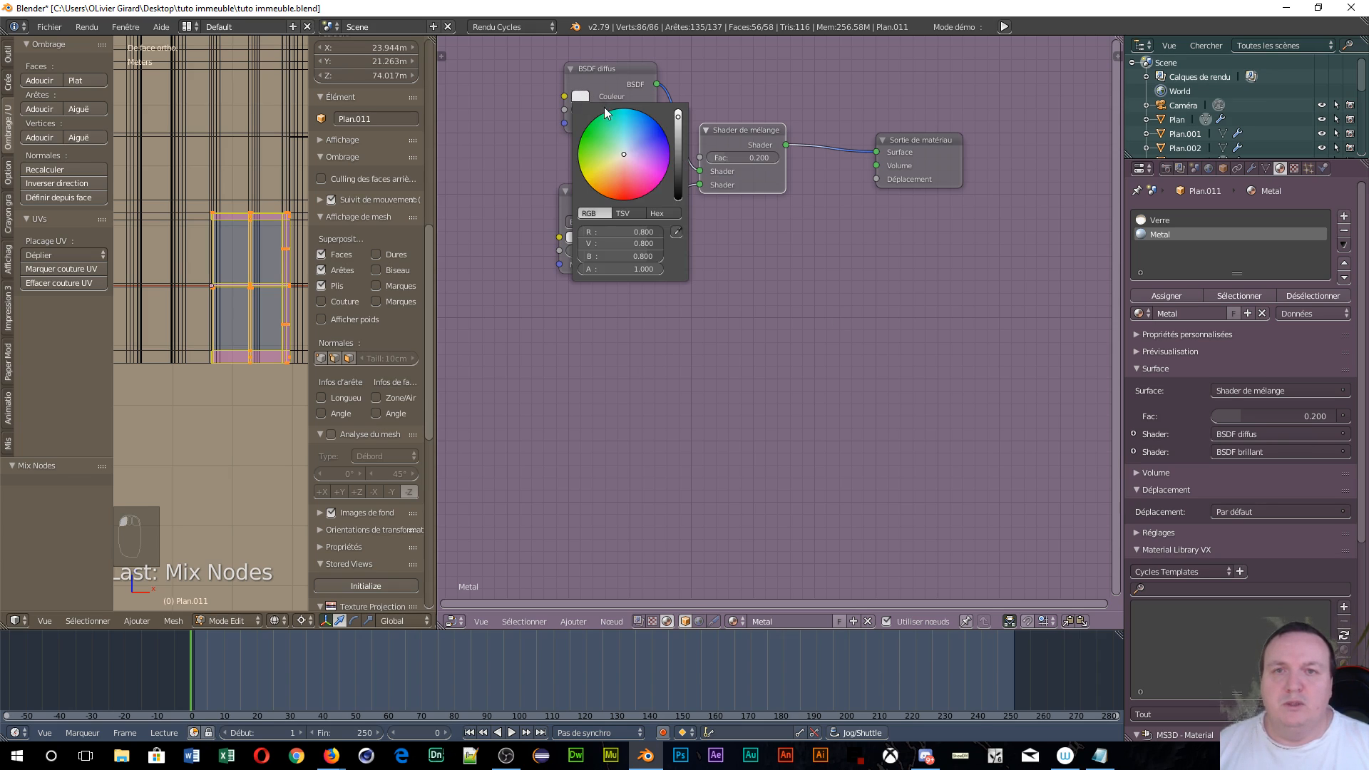
left_click(678, 152)
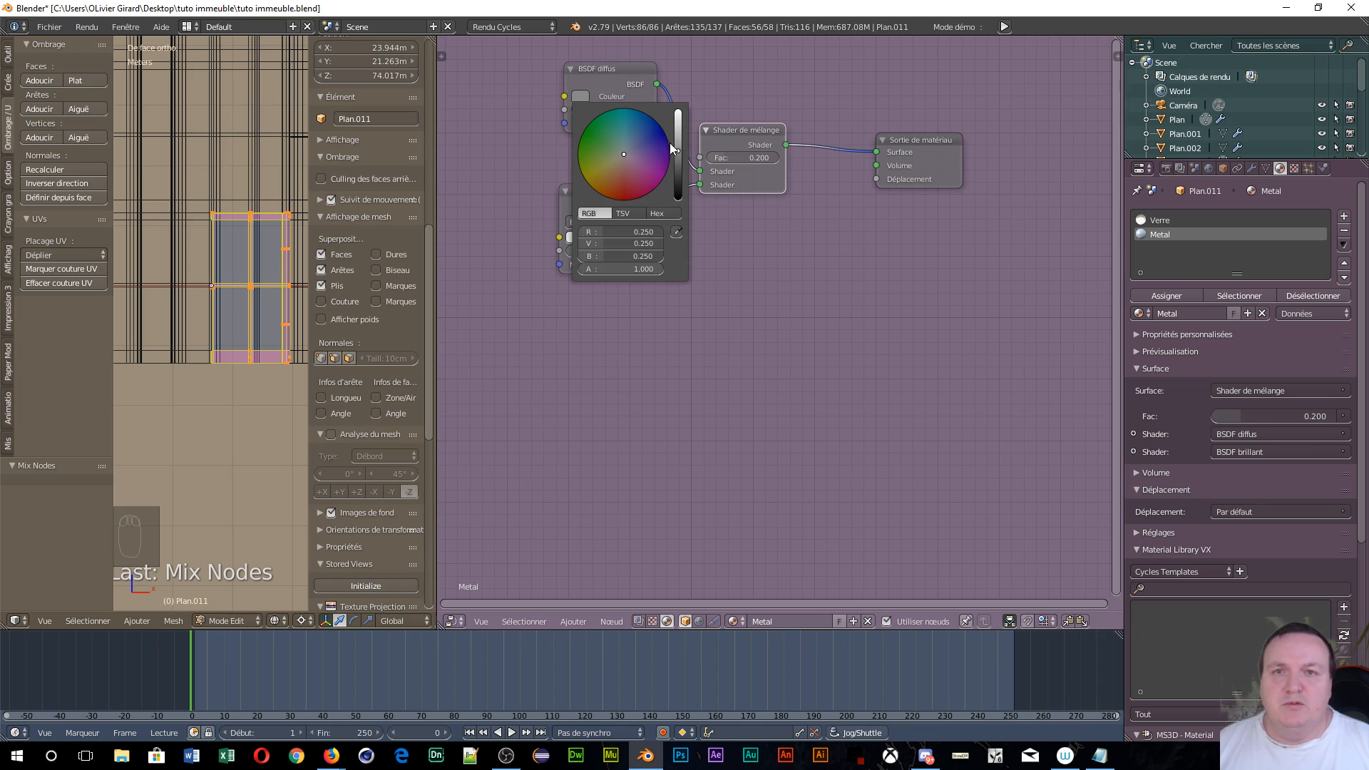
left_click(626, 142)
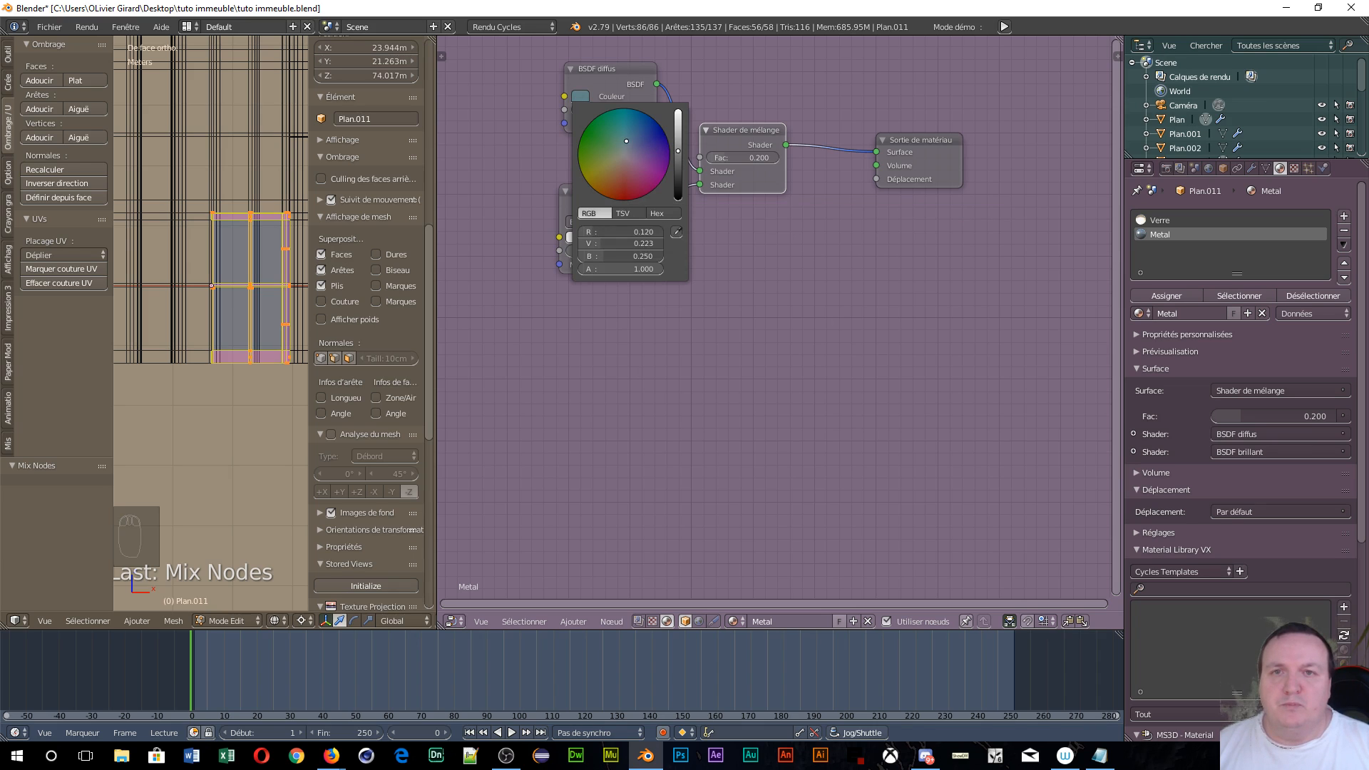
- Show the whole skyscraper through the scene camera in the 3D view
scroll(158, 211, "down", 6)
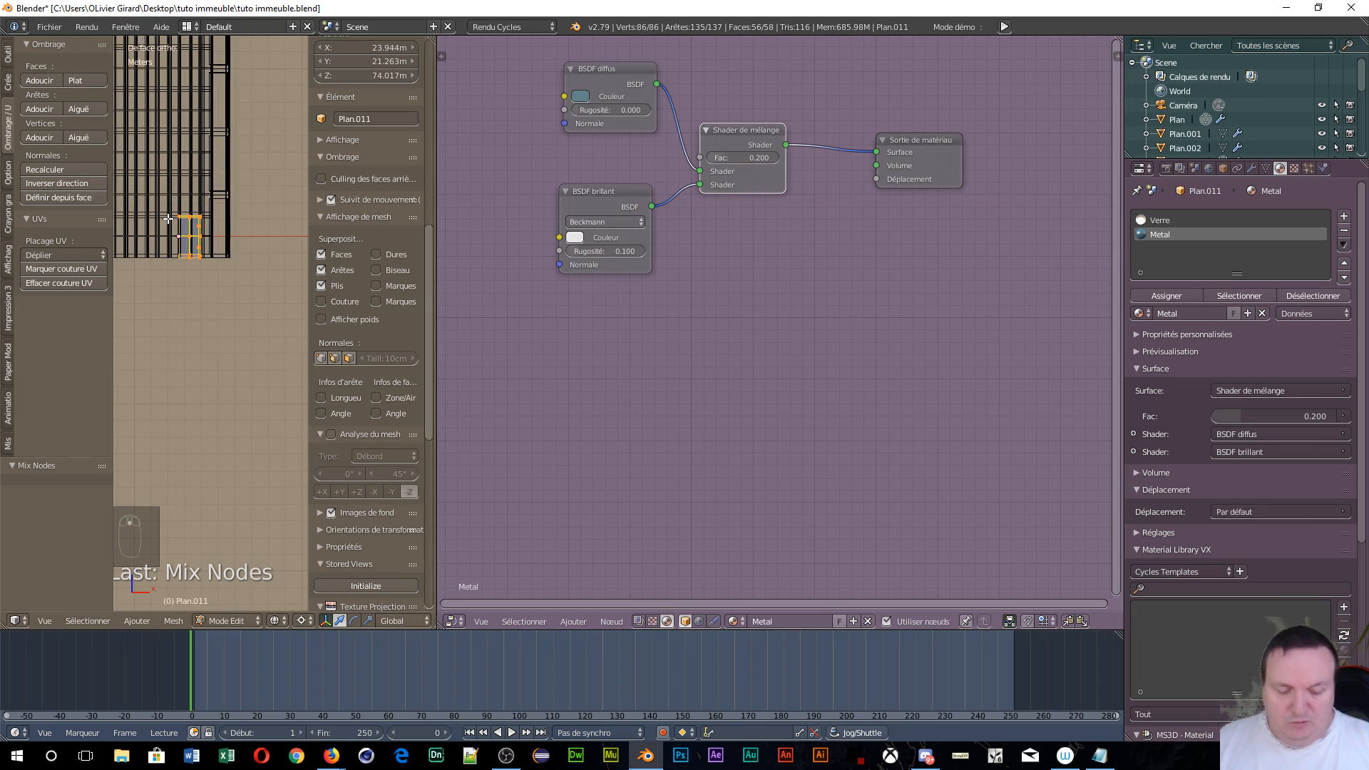
key("KP_0")
scroll(198, 302, "down", 5)
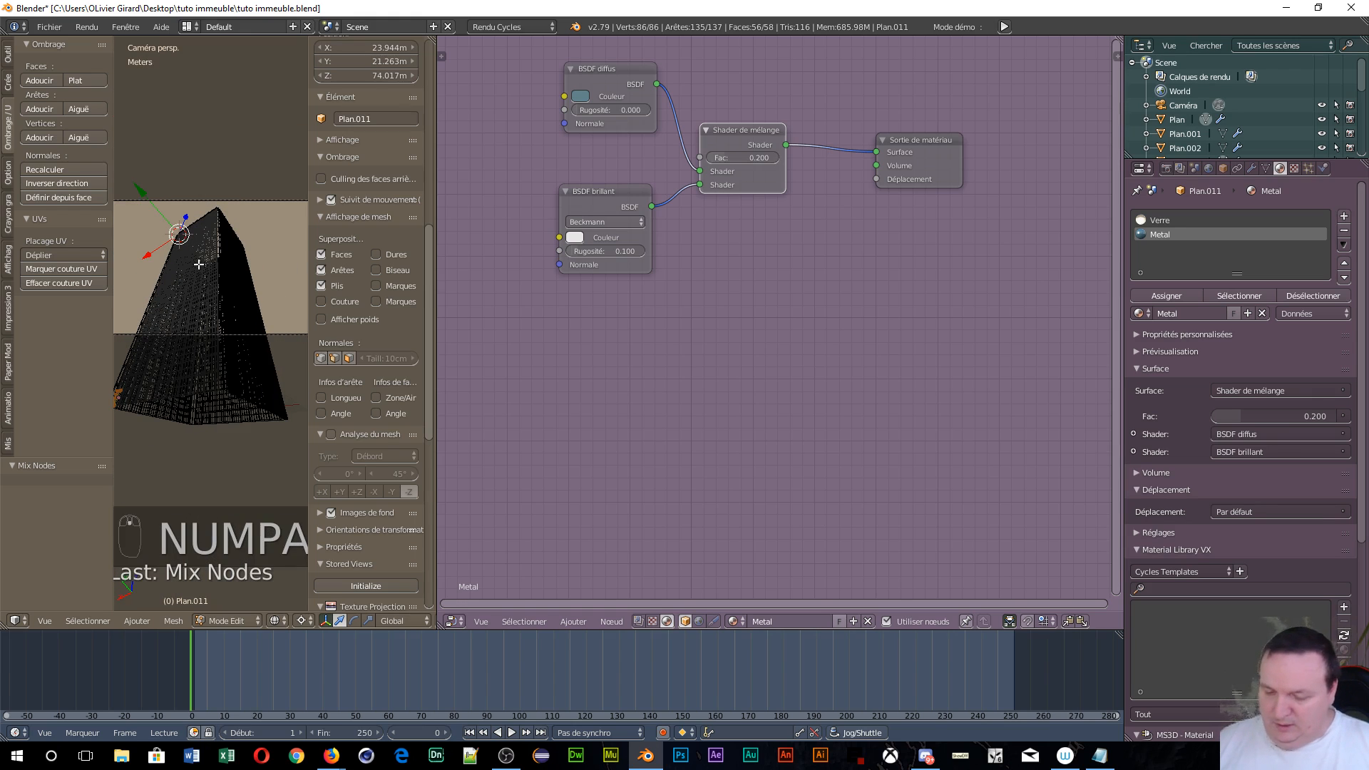
- Hide the 3D view's two side panels and switch the camera view to the rendered preview
key("t")
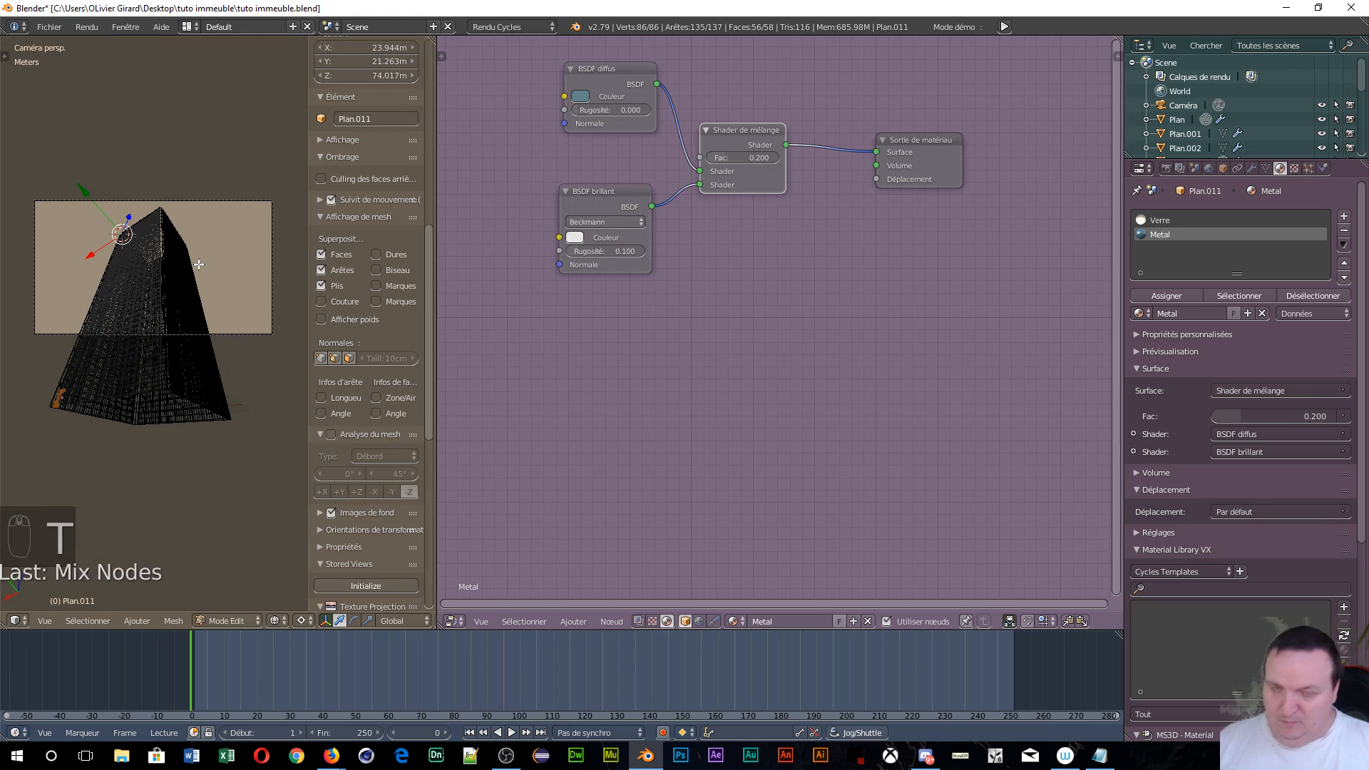
key("n")
scroll(258, 300, "up", 3)
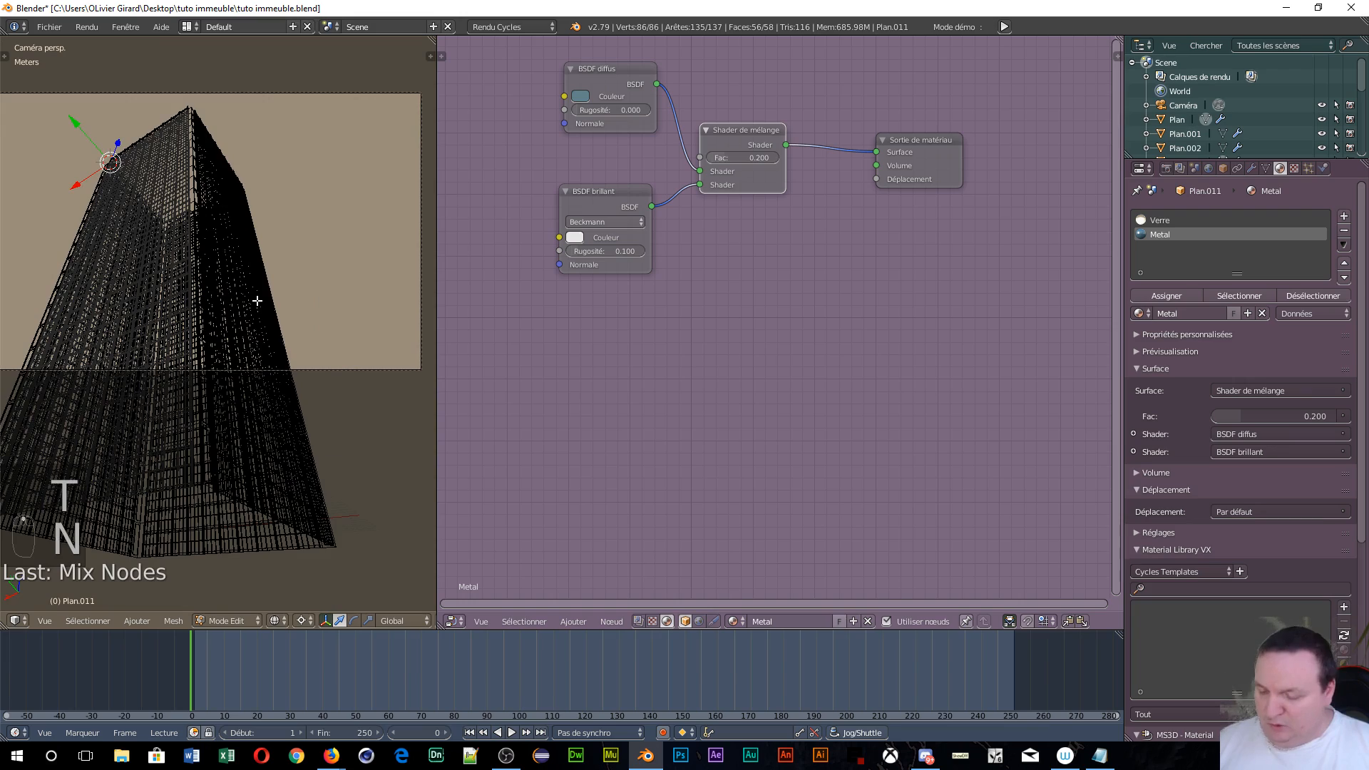
key("shift+z")
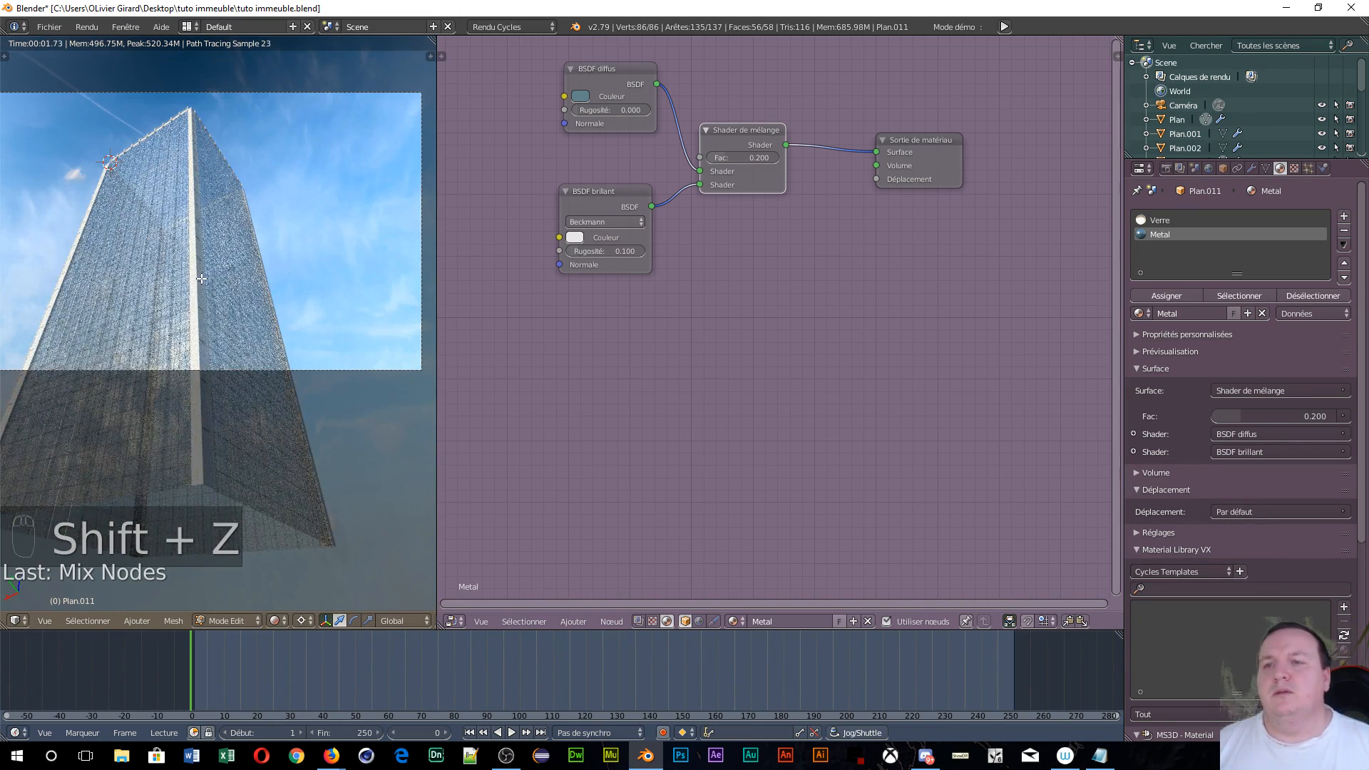
- Make the Metal diffuse colour bluer, RGB 0.096, 0.164, 0.250, and set its glossy shader's roughness to 0.183
scroll(202, 278, "up", 6)
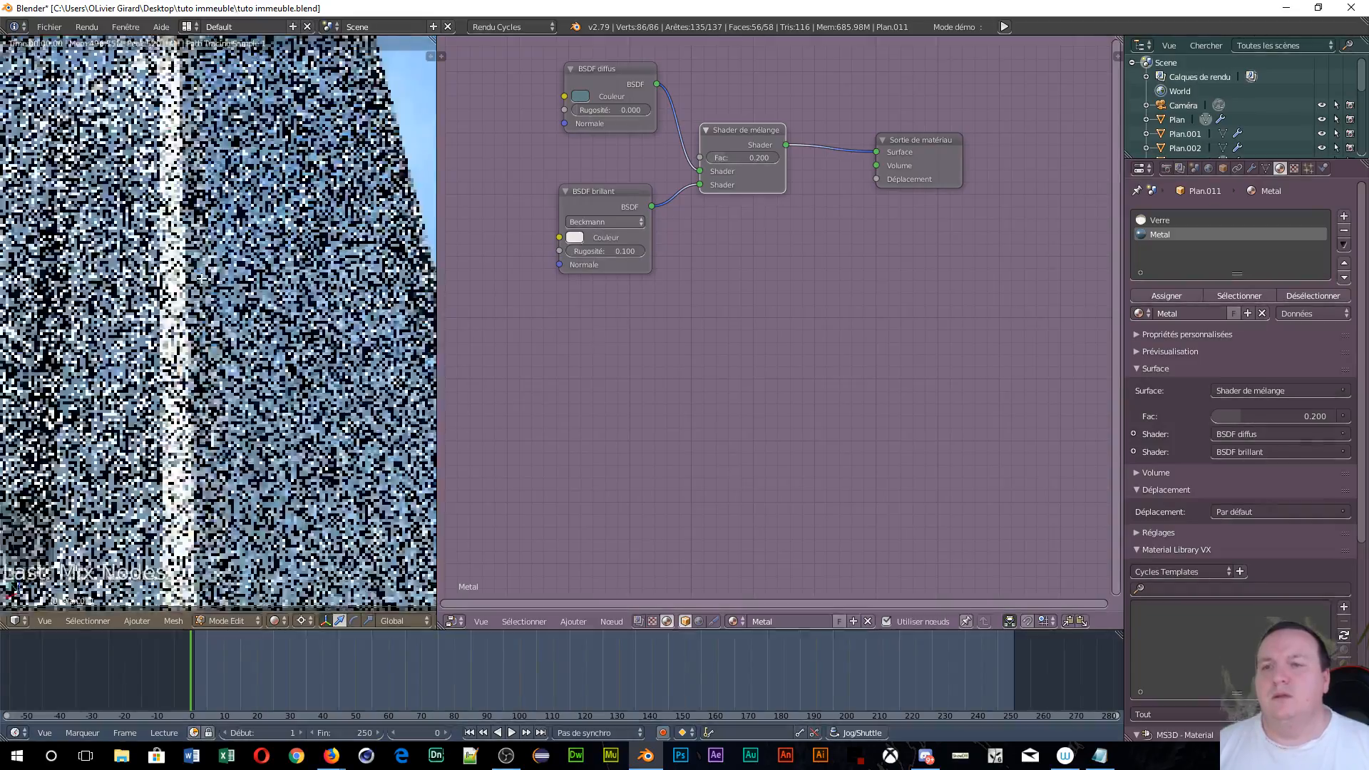
middle_click_drag(326, 307, 297, 204, "shift")
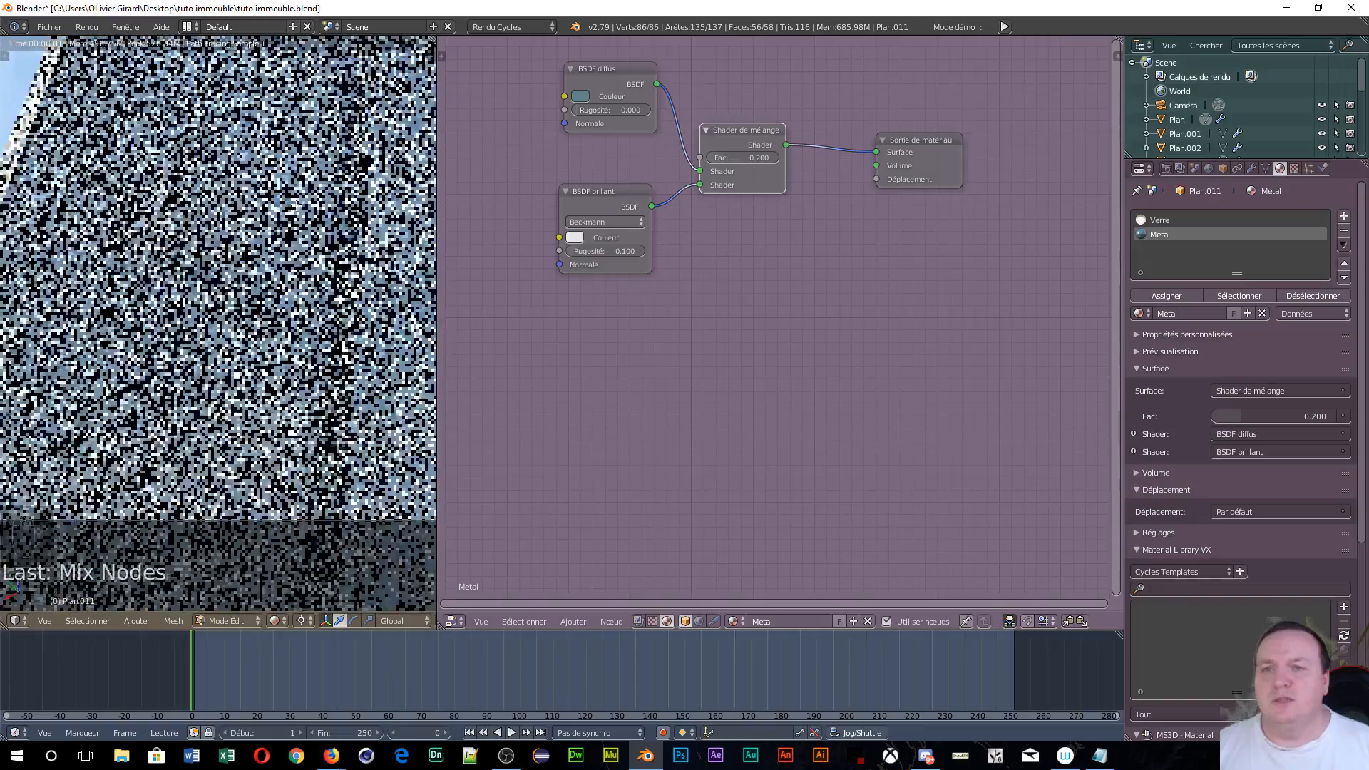
scroll(274, 314, "up", 2)
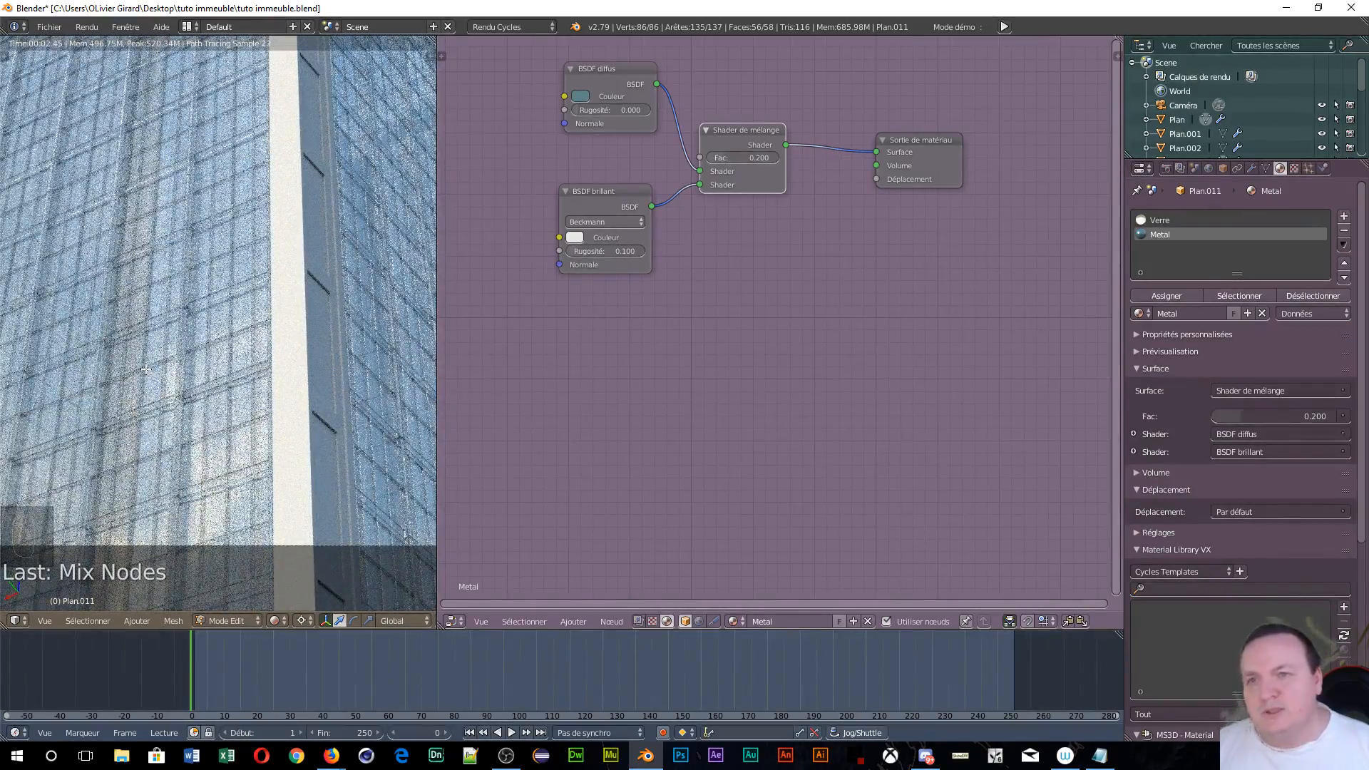
scroll(145, 367, "up", 1)
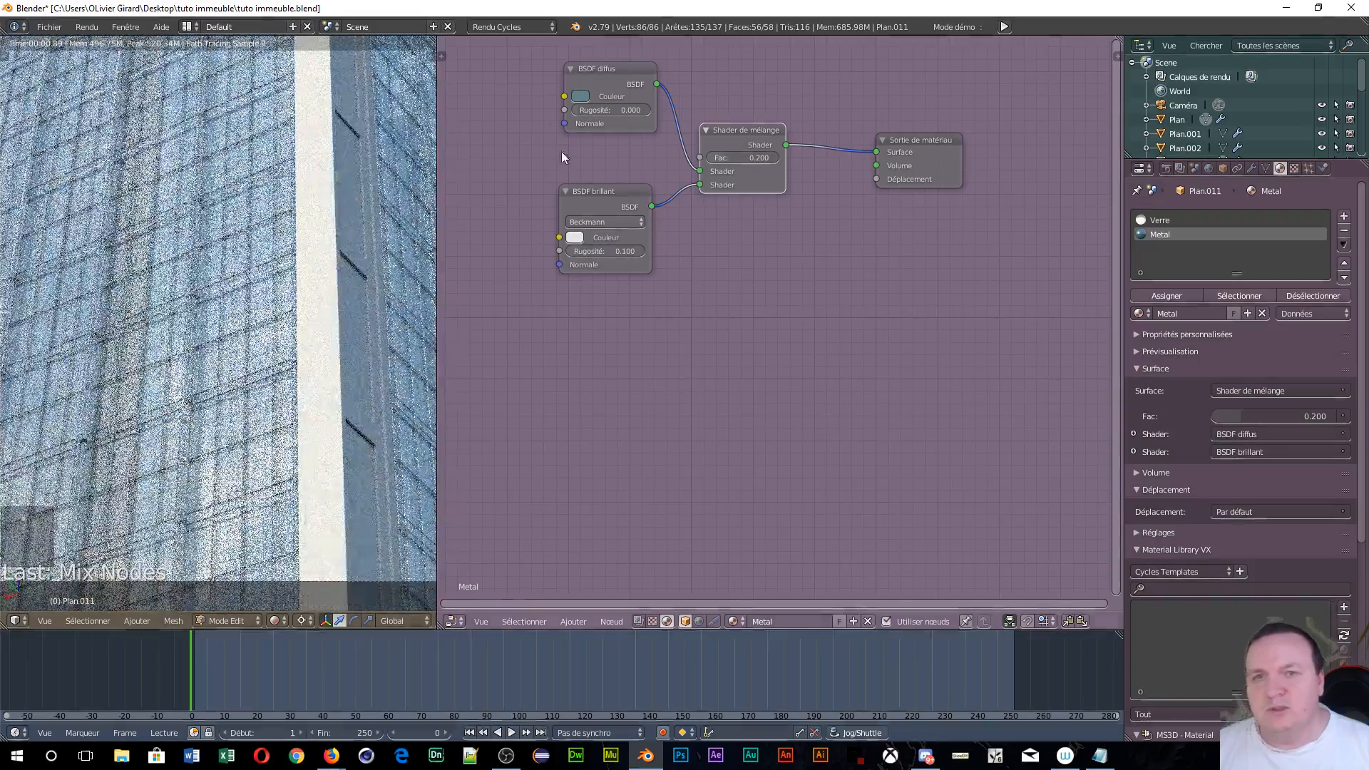
left_click(581, 96)
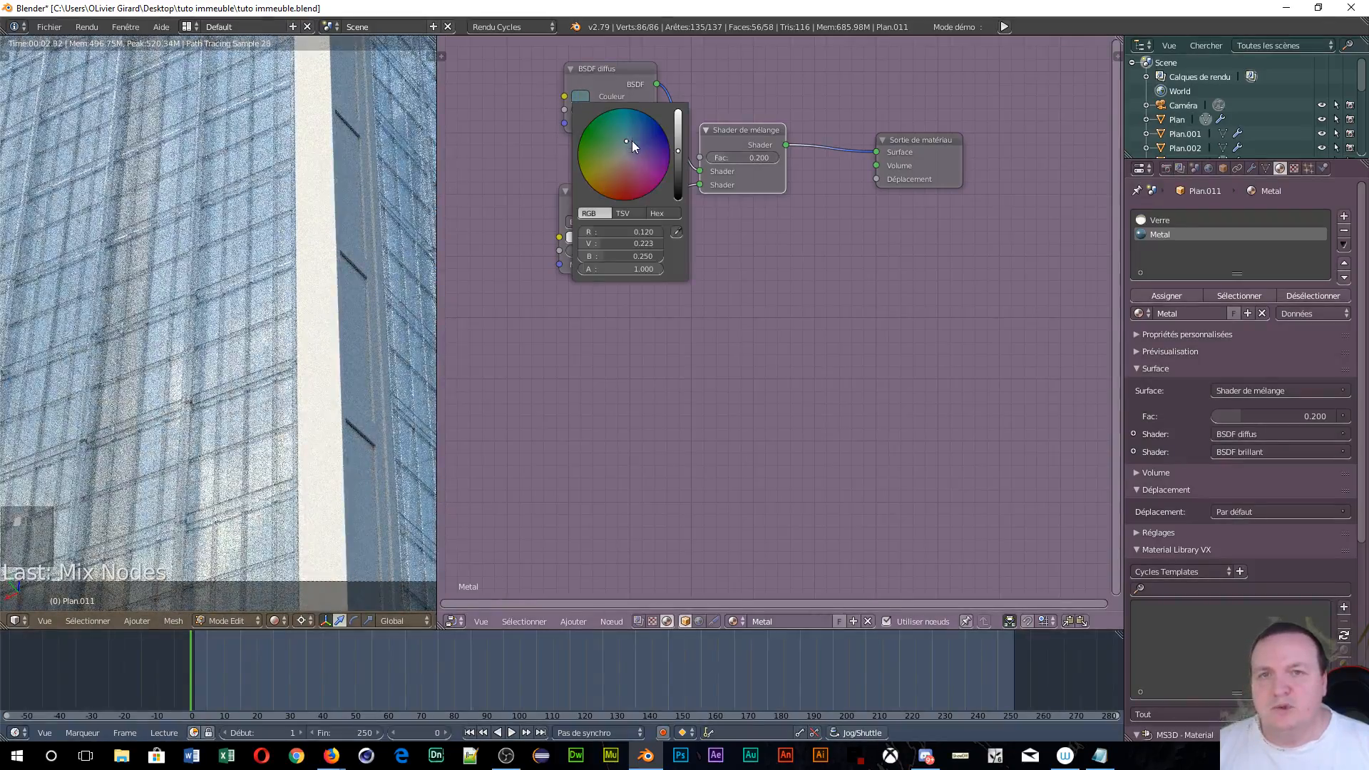
left_click_drag(631, 140, 631, 139)
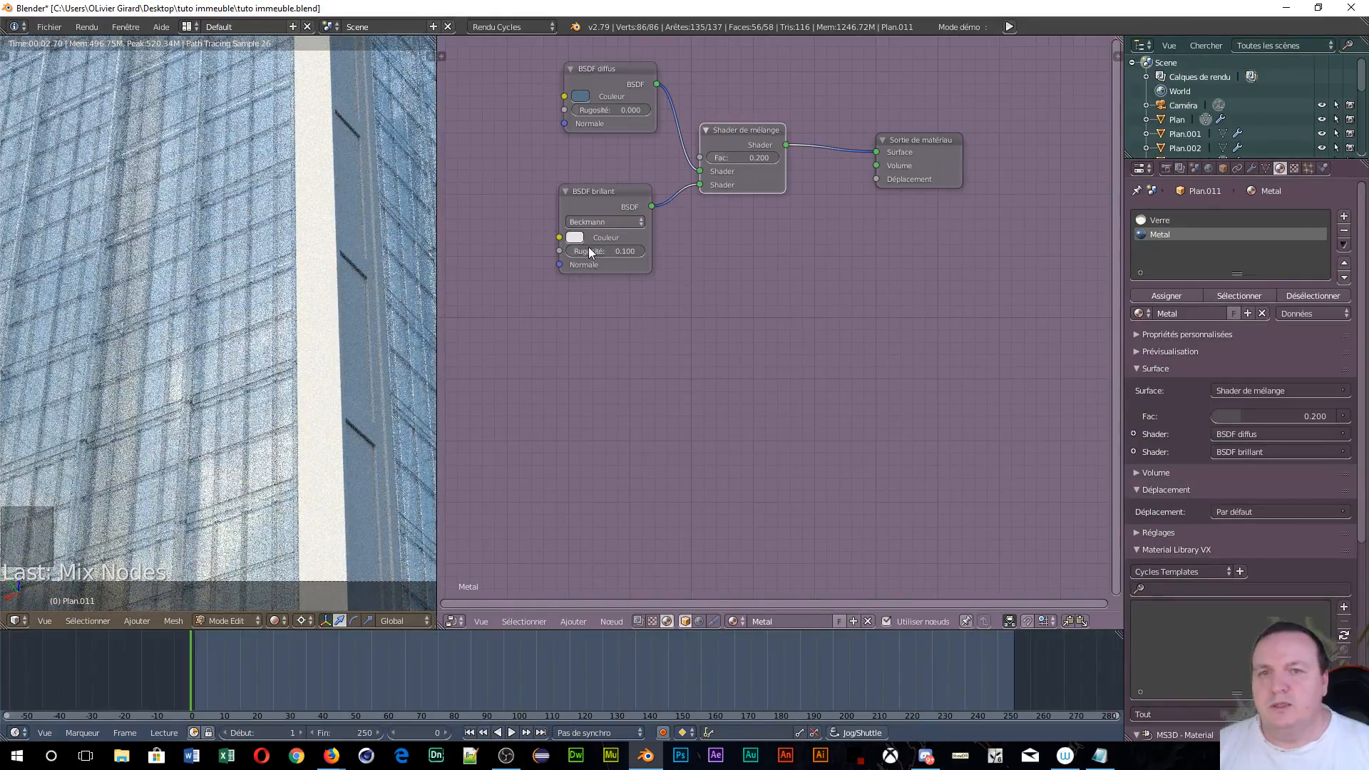
left_click_drag(576, 248, 599, 249)
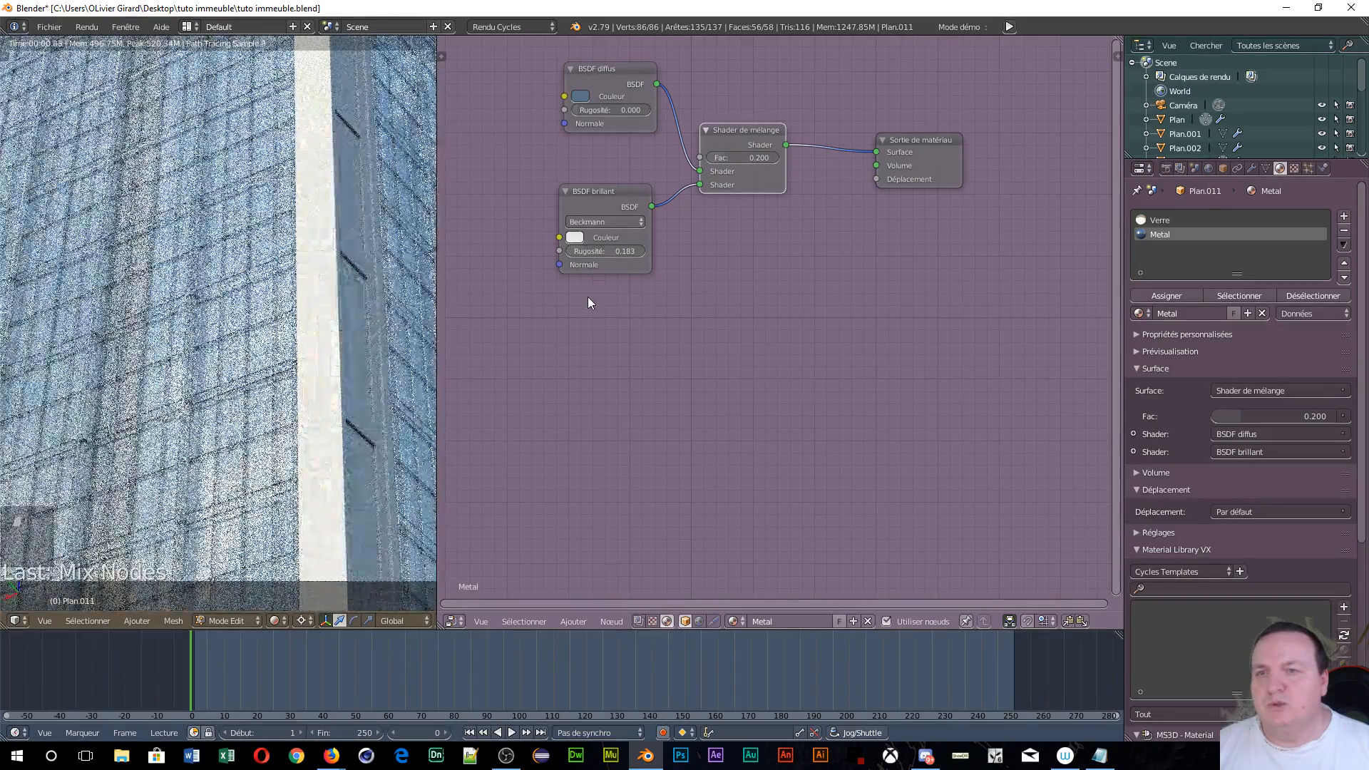
- Darken the Metal material's diffuse colour slightly, keeping the same blue hue
left_click(580, 95)
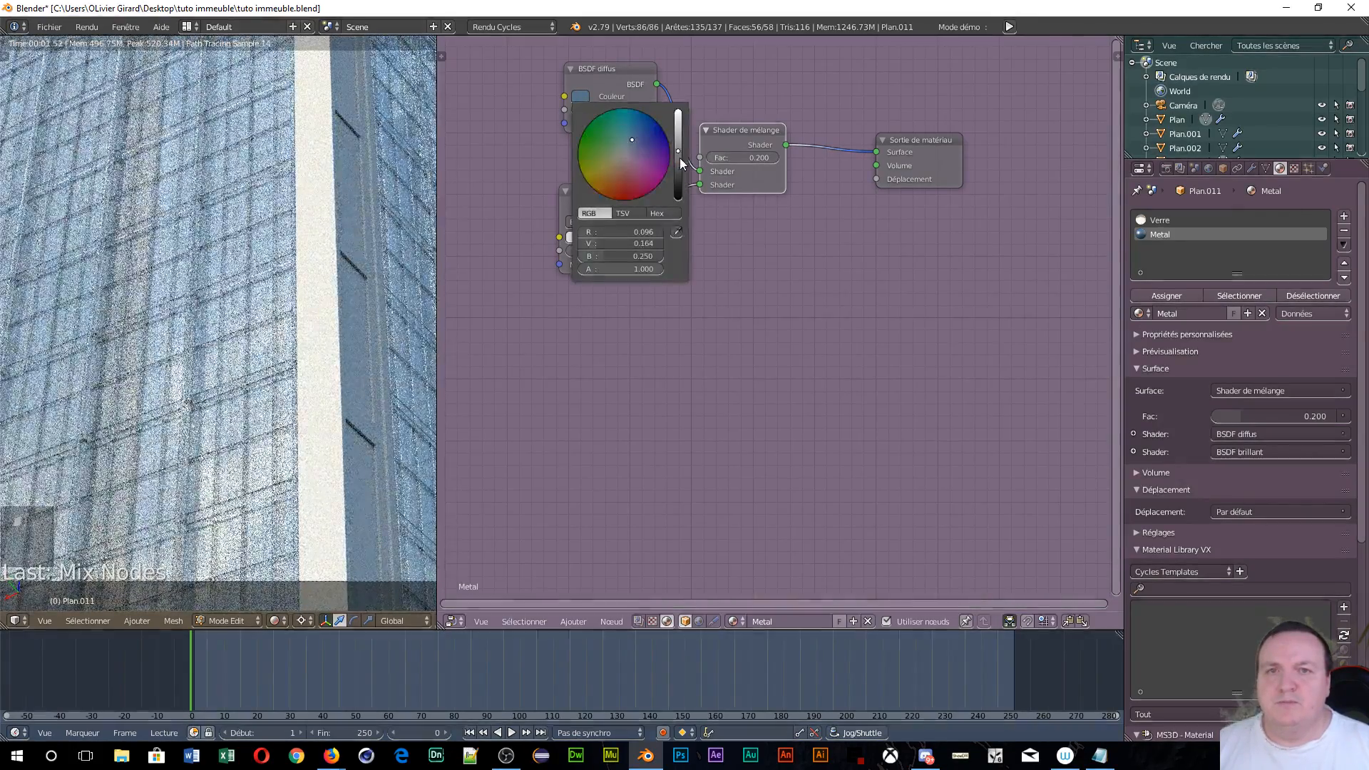
left_click(679, 158)
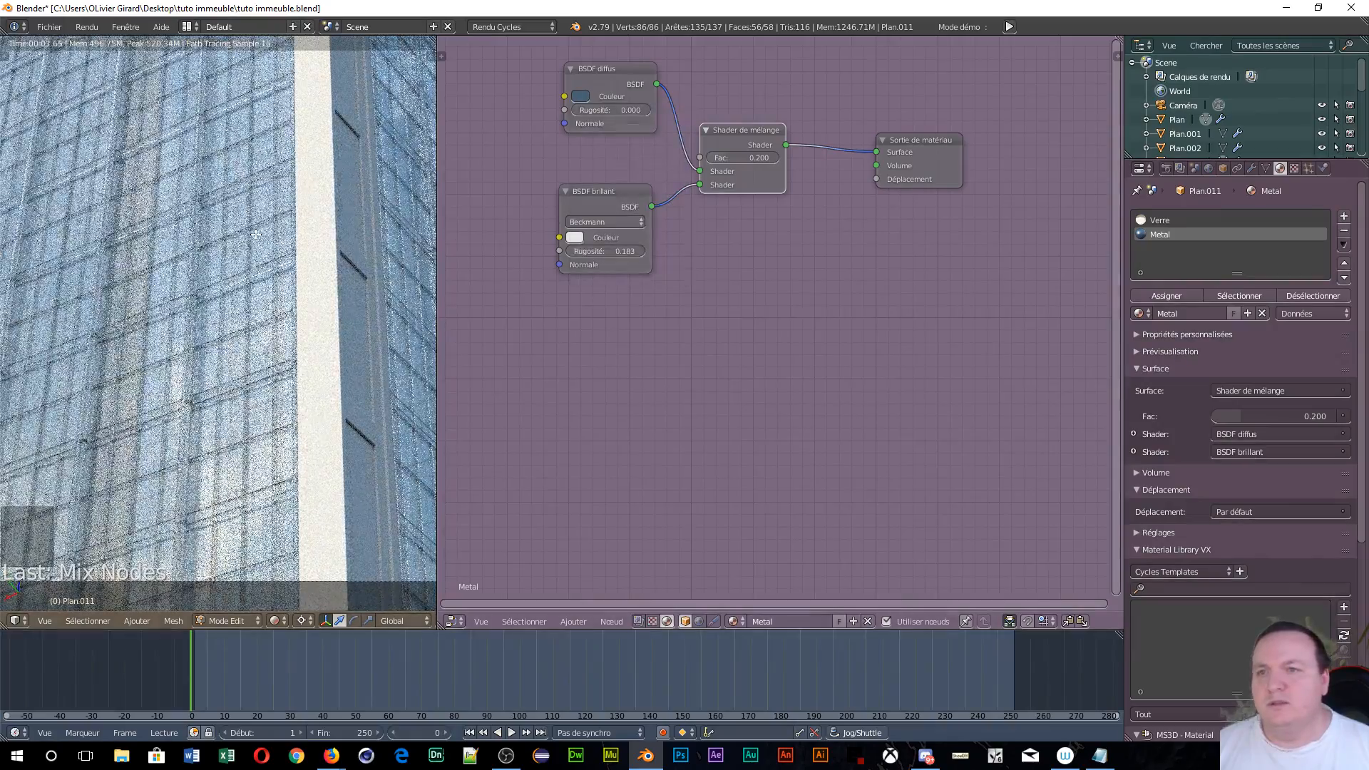
scroll(142, 284, "down", 3)
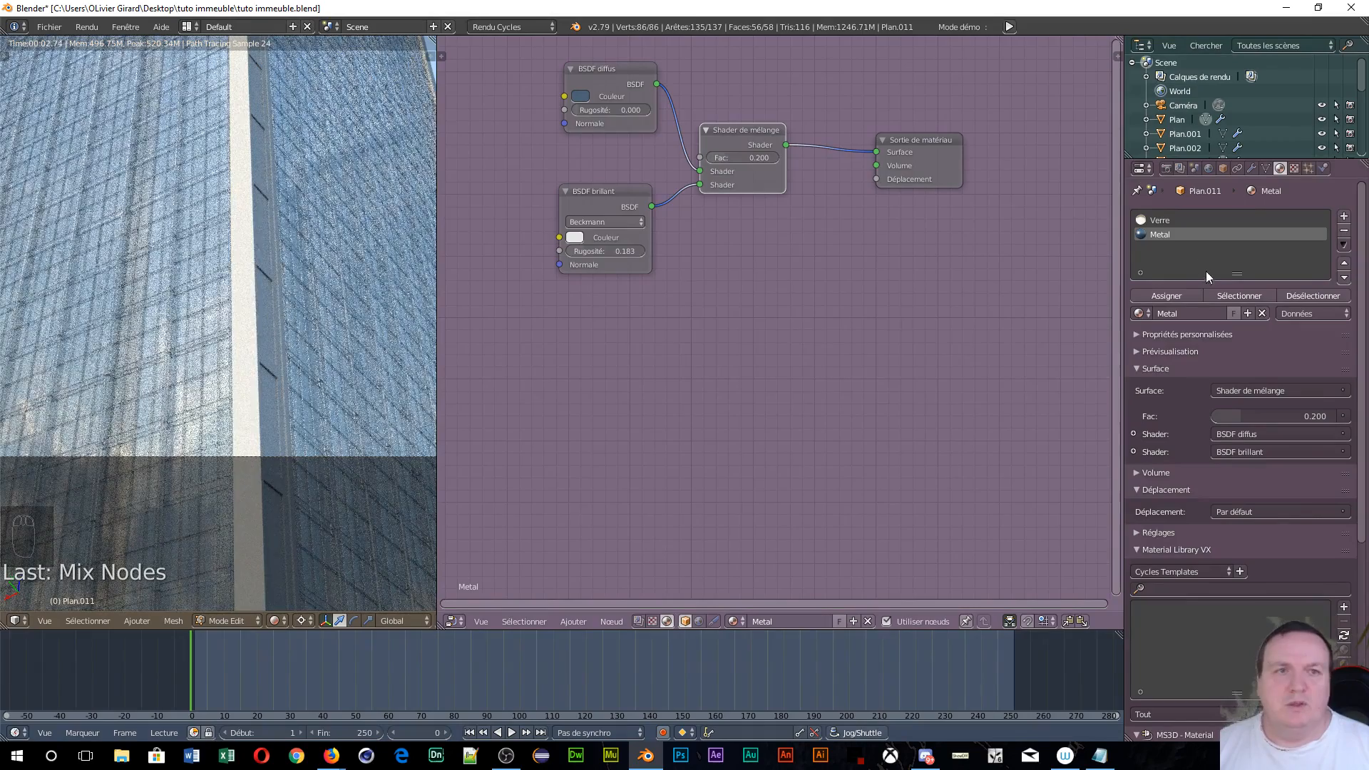
- In the Verre material, move the BSDF transparence node closer under the glass node and lower the mix factor to 0.155
left_click(1169, 221)
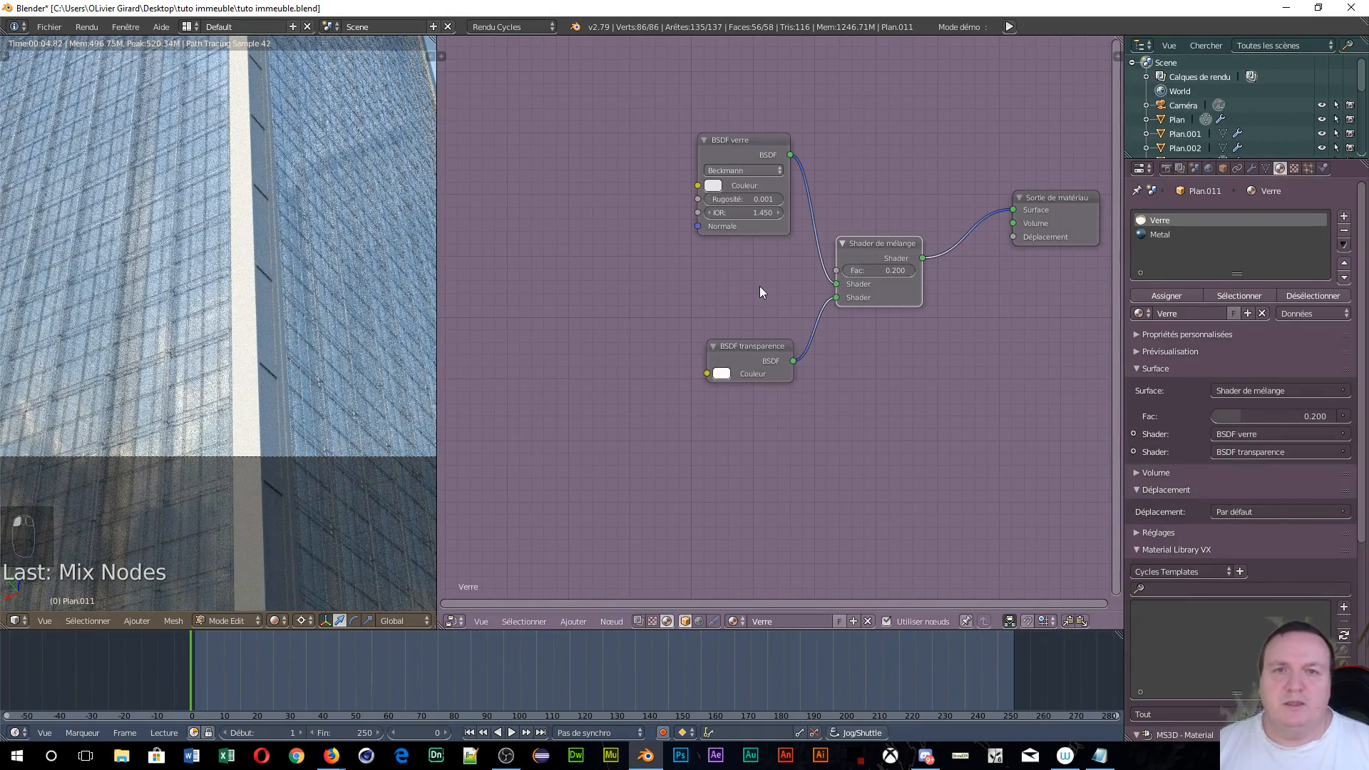
middle_click_drag(906, 378, 750, 370)
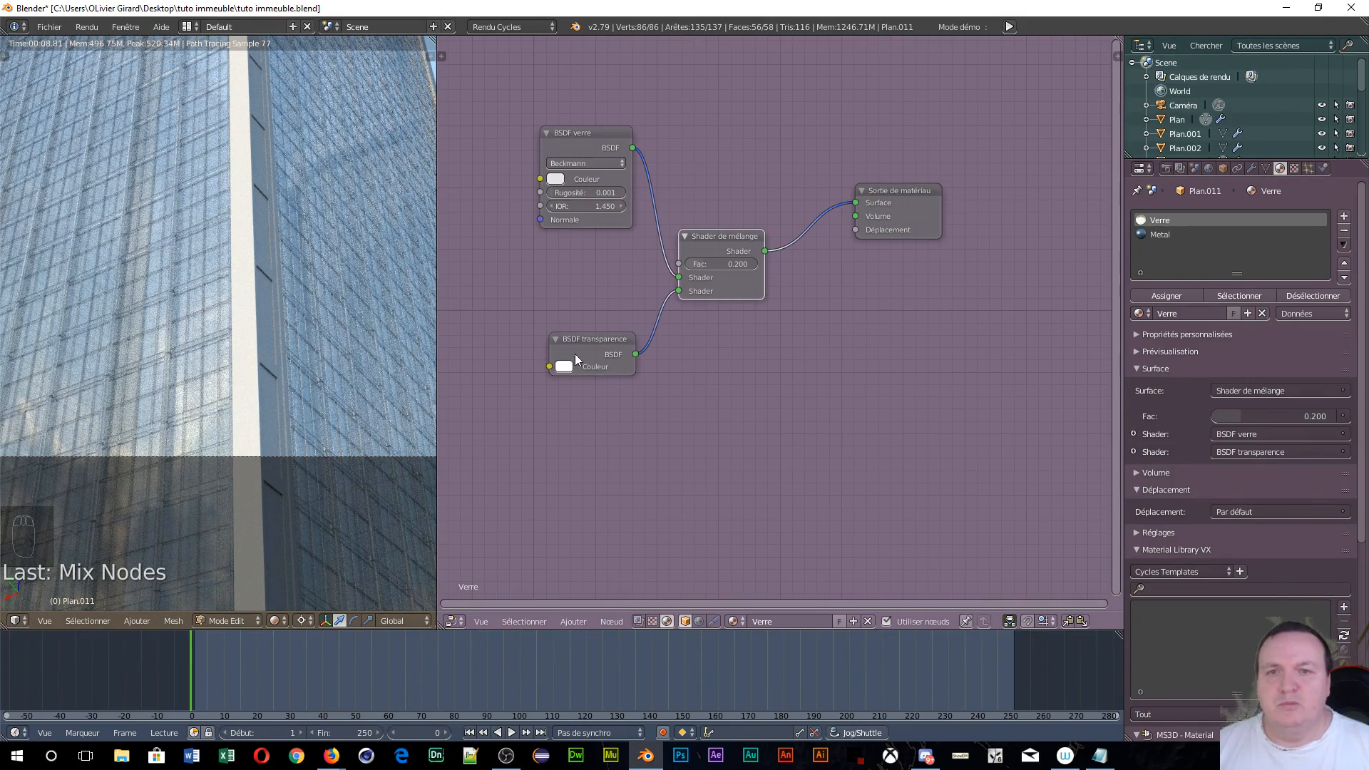
left_click_drag(577, 339, 567, 327)
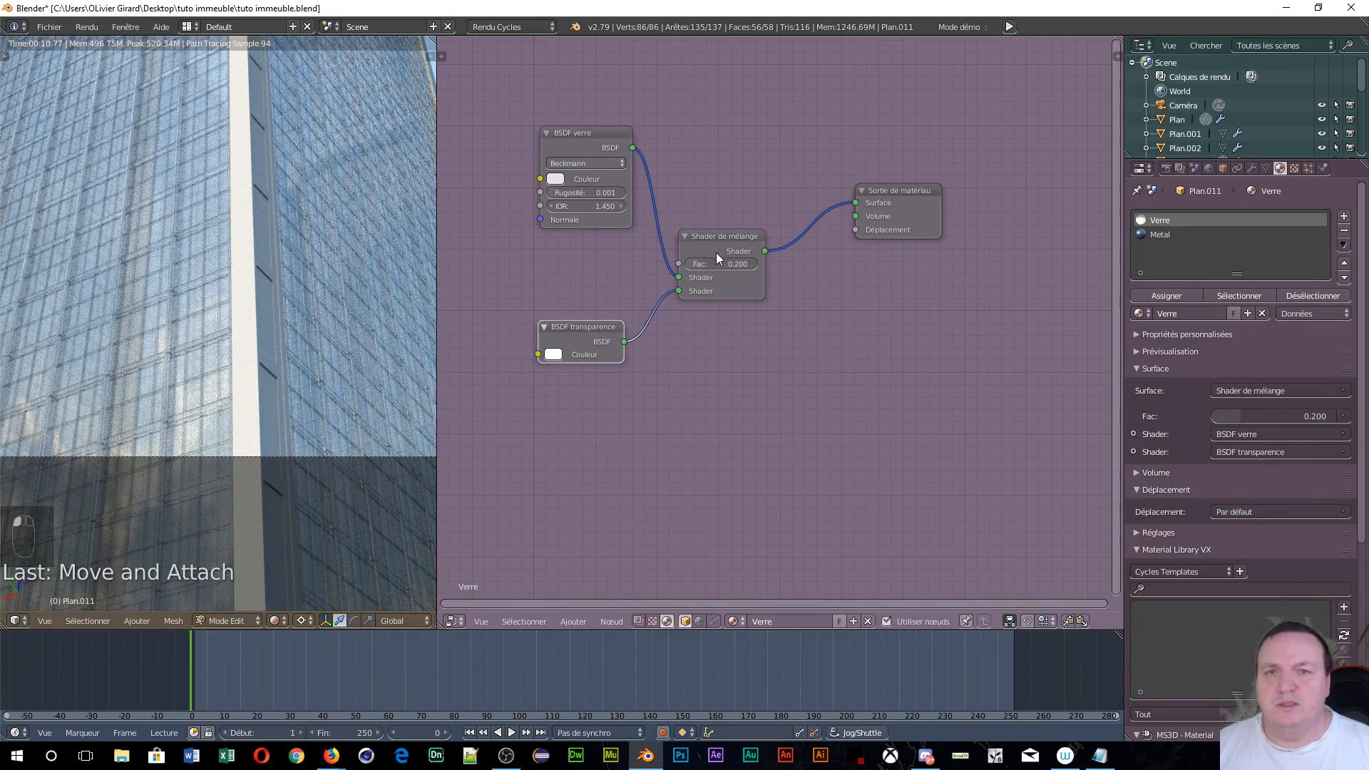
left_click_drag(707, 261, 703, 261)
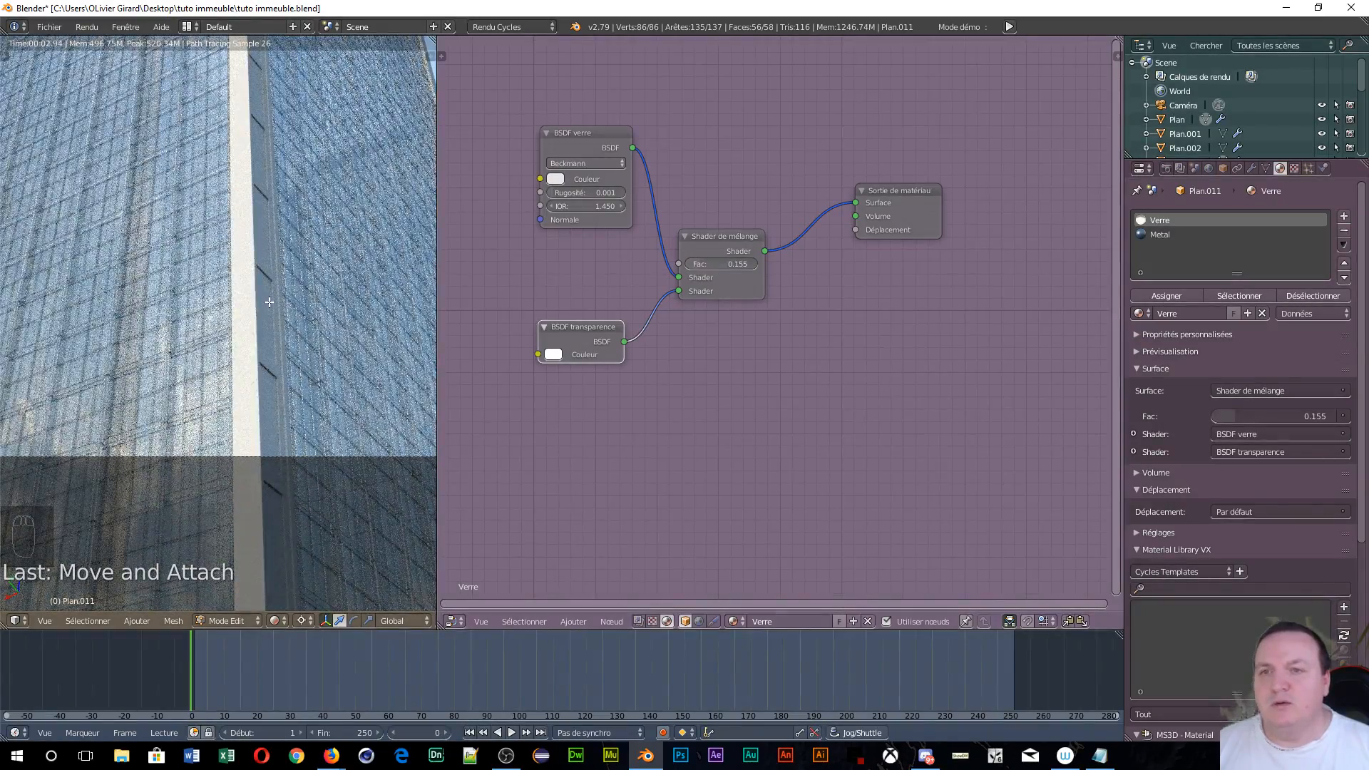
- Return the facade object to object mode, show the 3D view as wireframe and select the tower's vertical corner strip, Plan.006
scroll(165, 243, "down", 6)
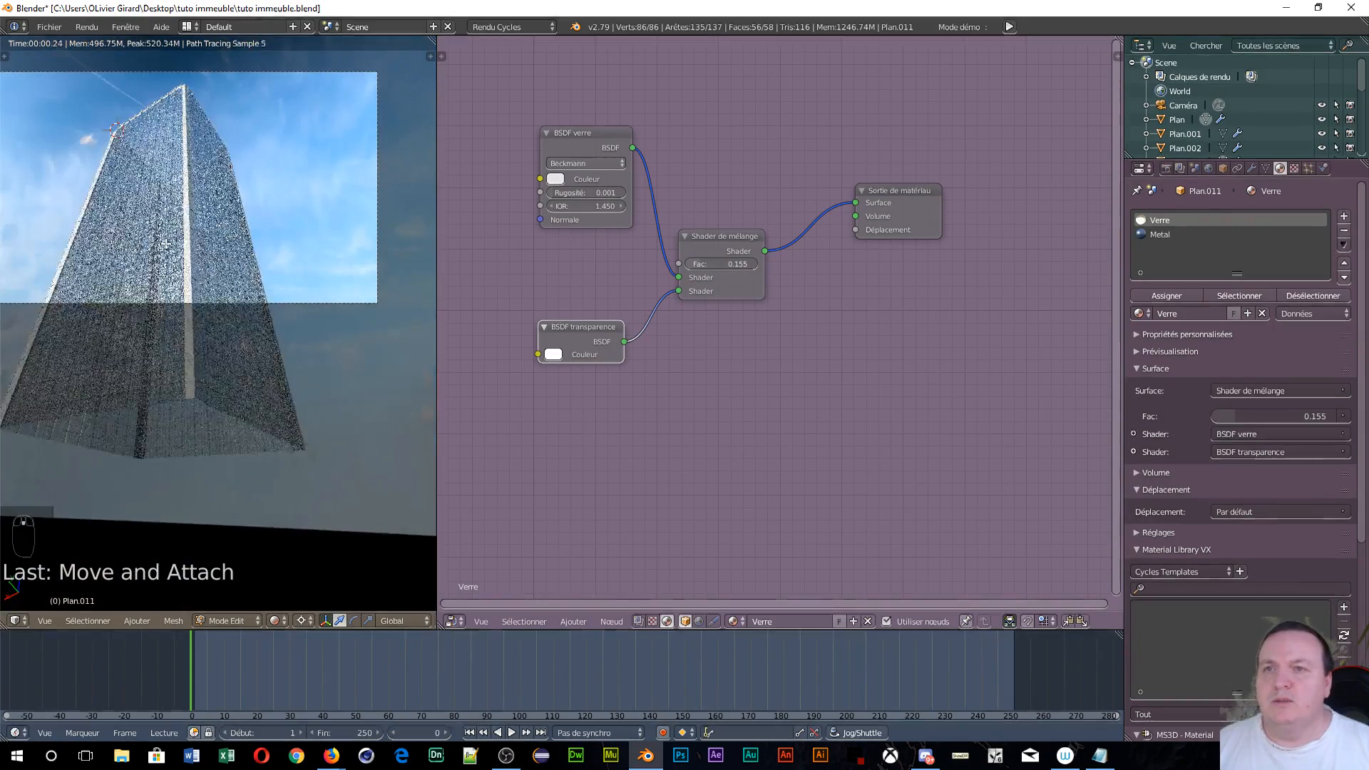
scroll(166, 243, "up", 3)
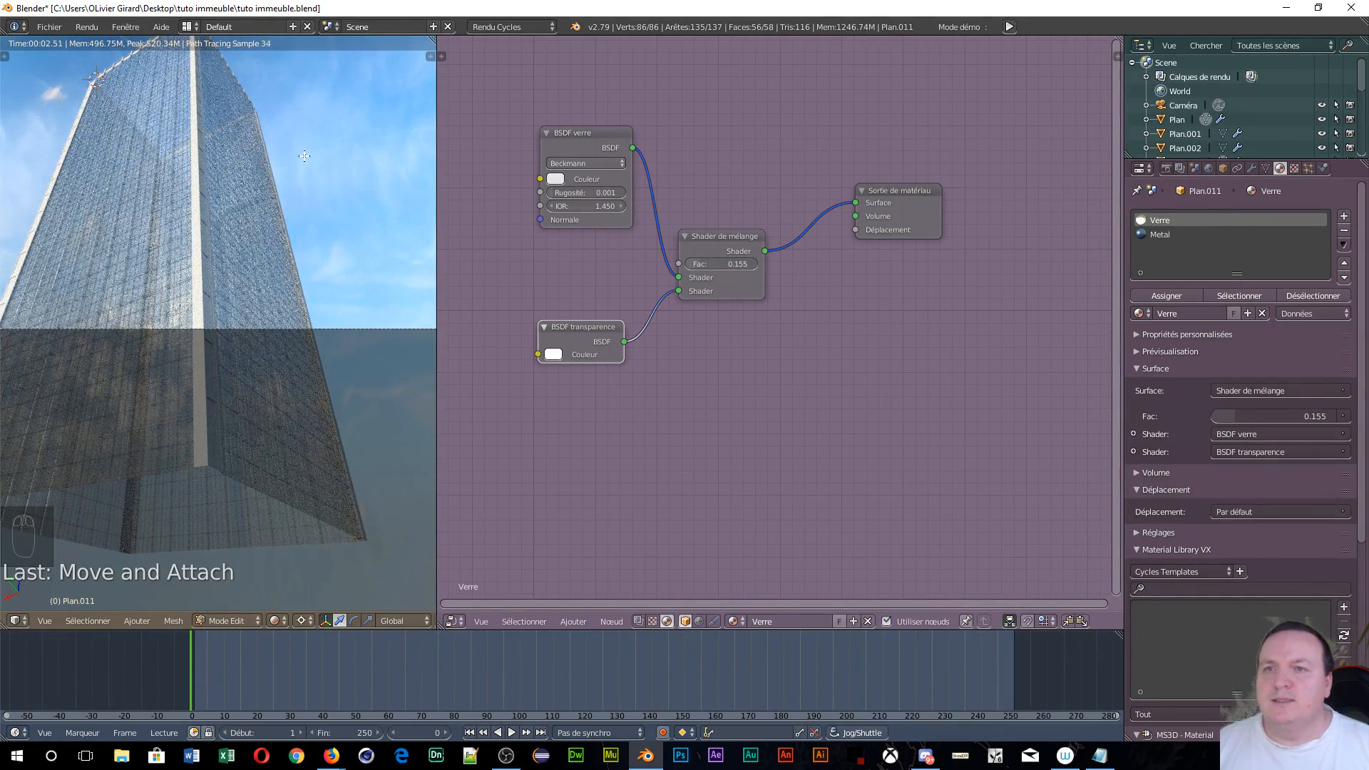
scroll(111, 244, "up", 4)
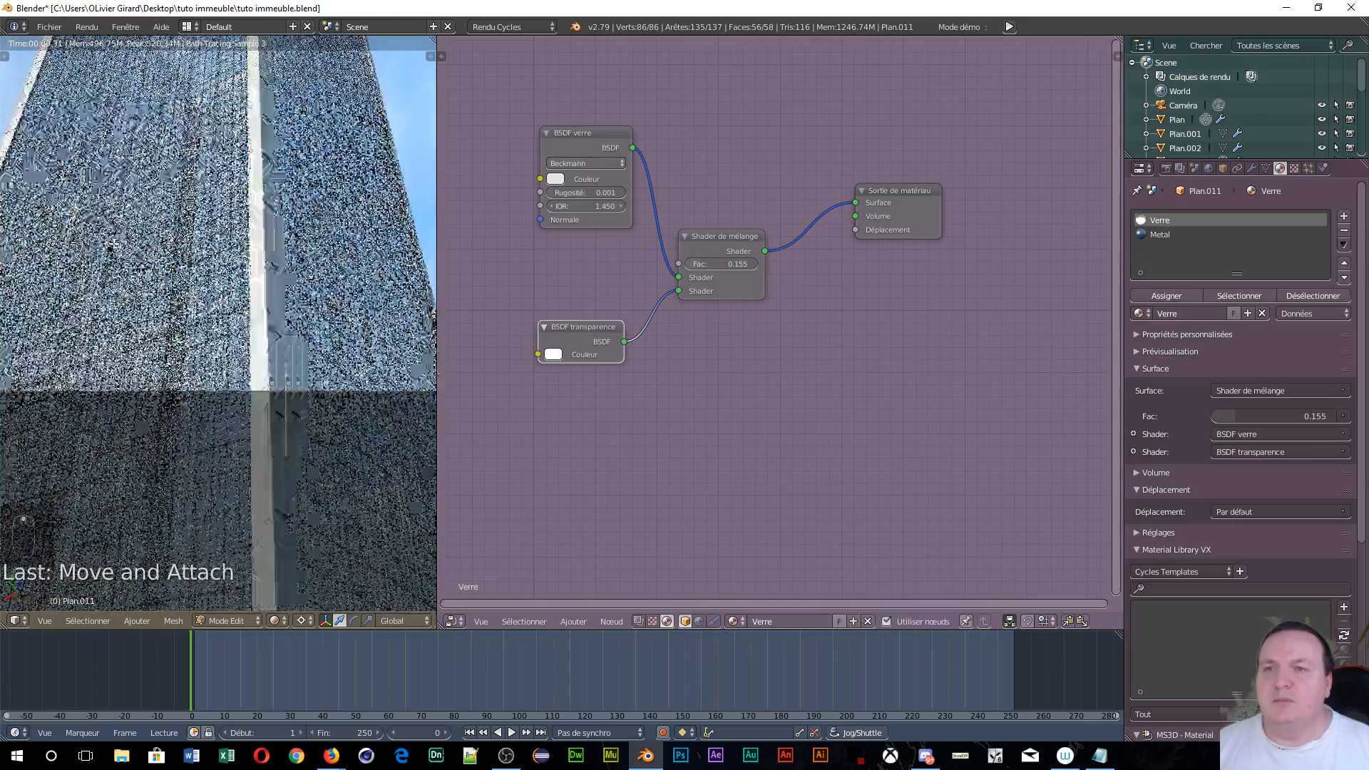
scroll(261, 261, "up", 3)
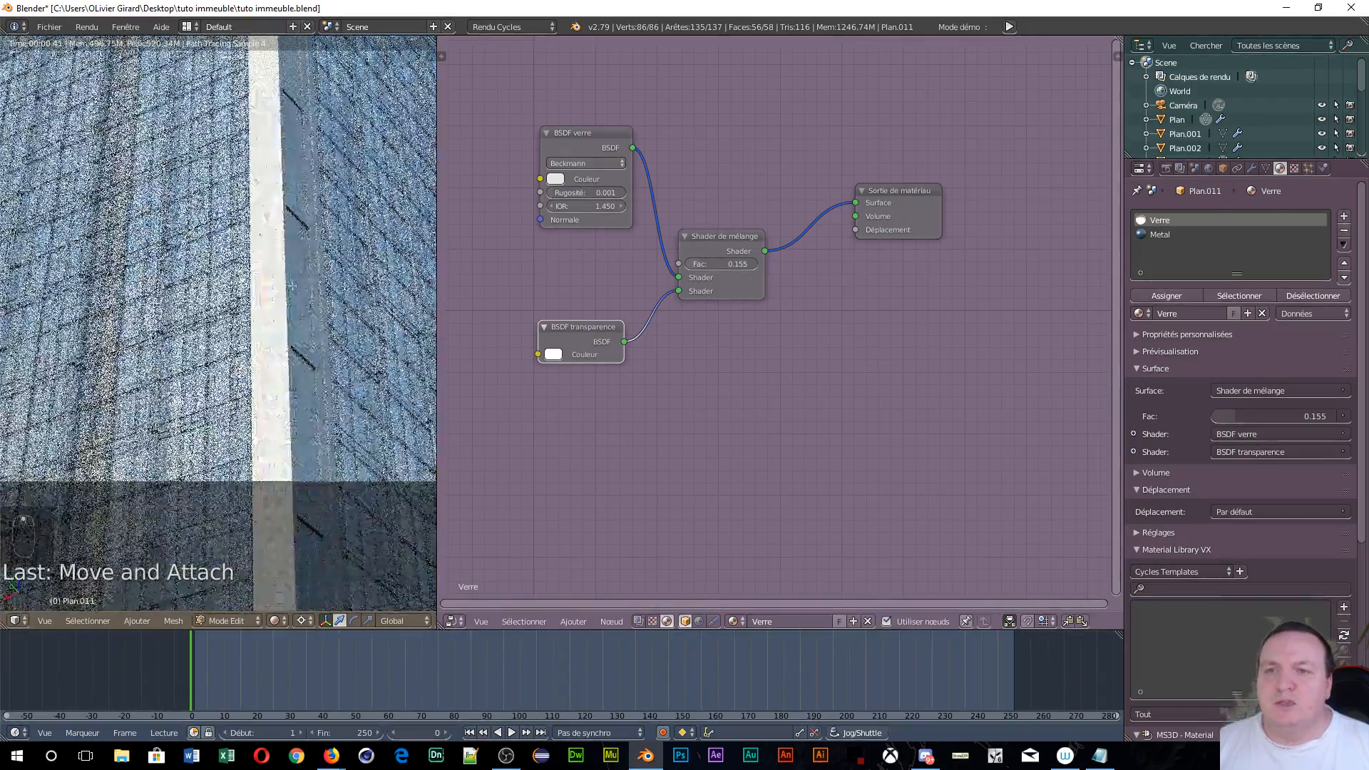
scroll(261, 261, "down", 3)
scroll(290, 277, "up", 3)
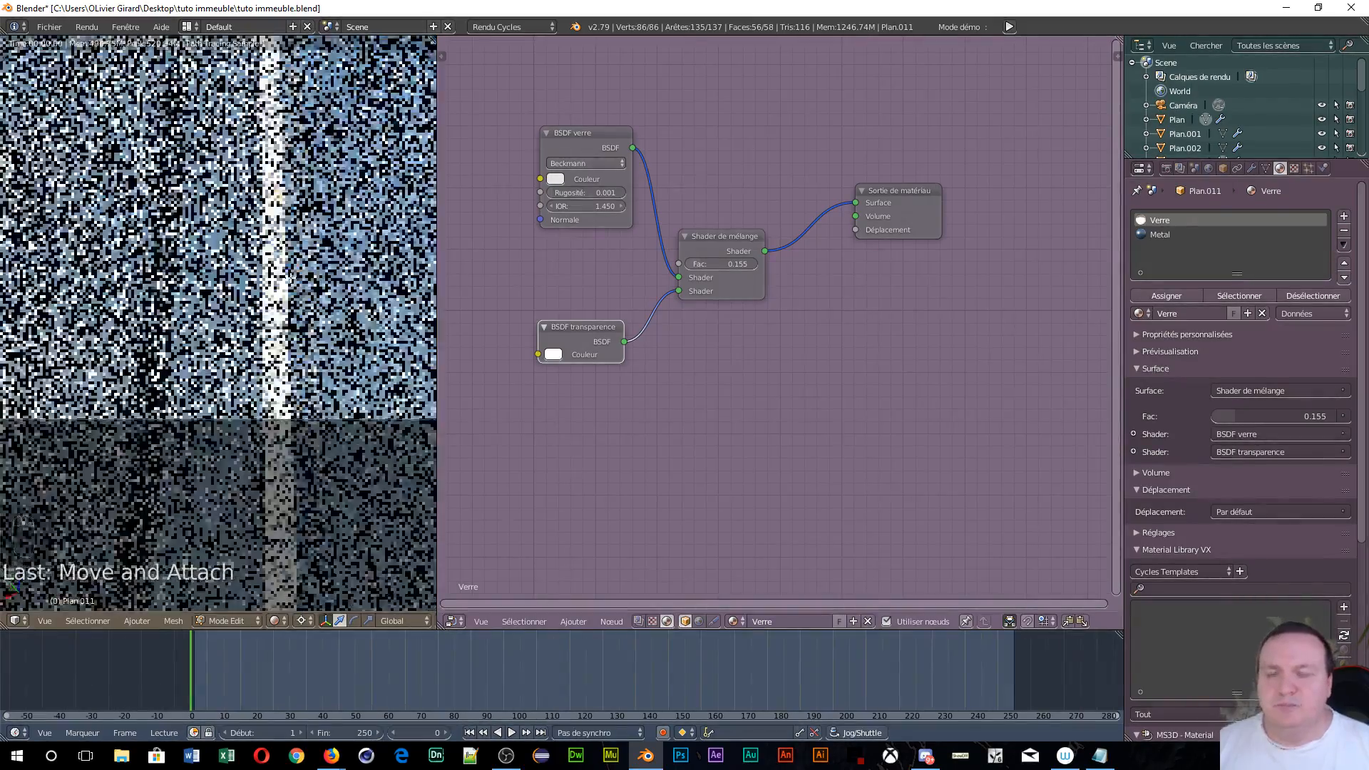
key("Tab")
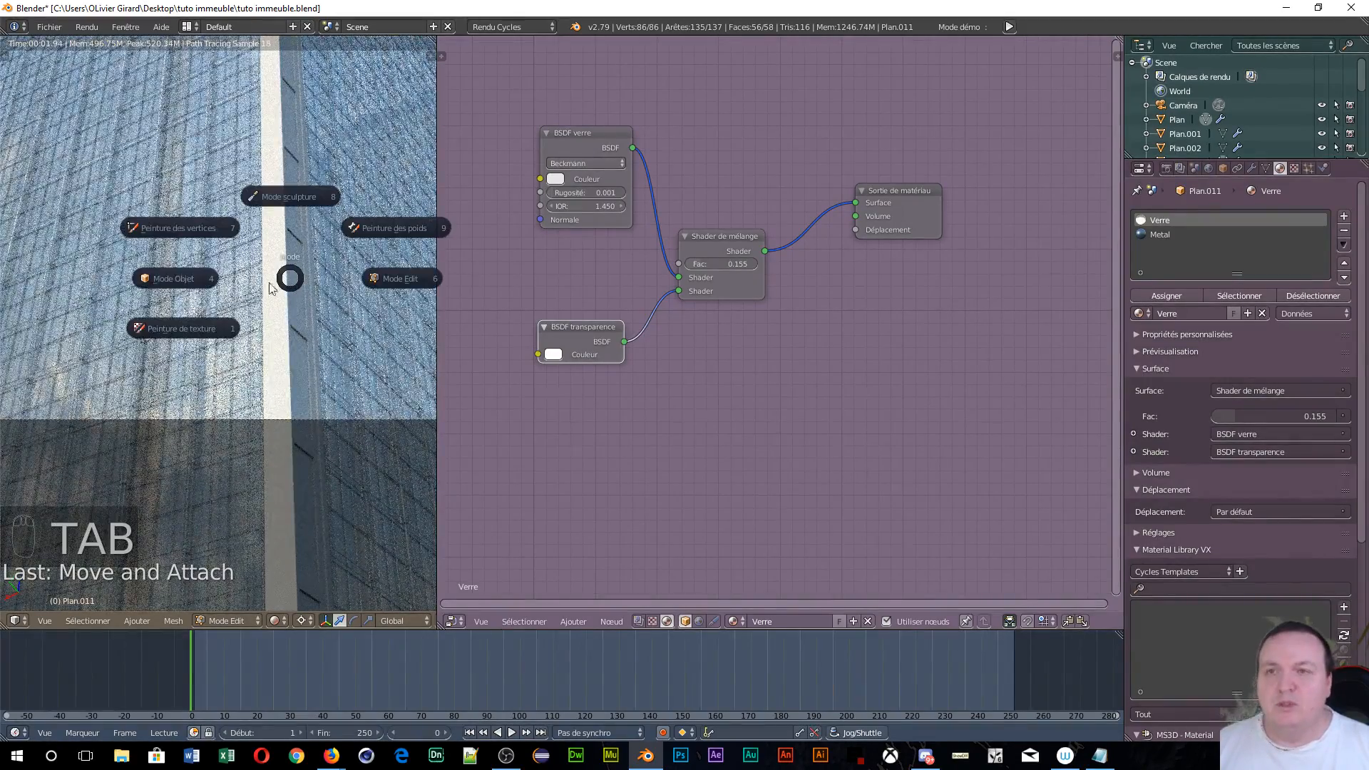
left_click(167, 282)
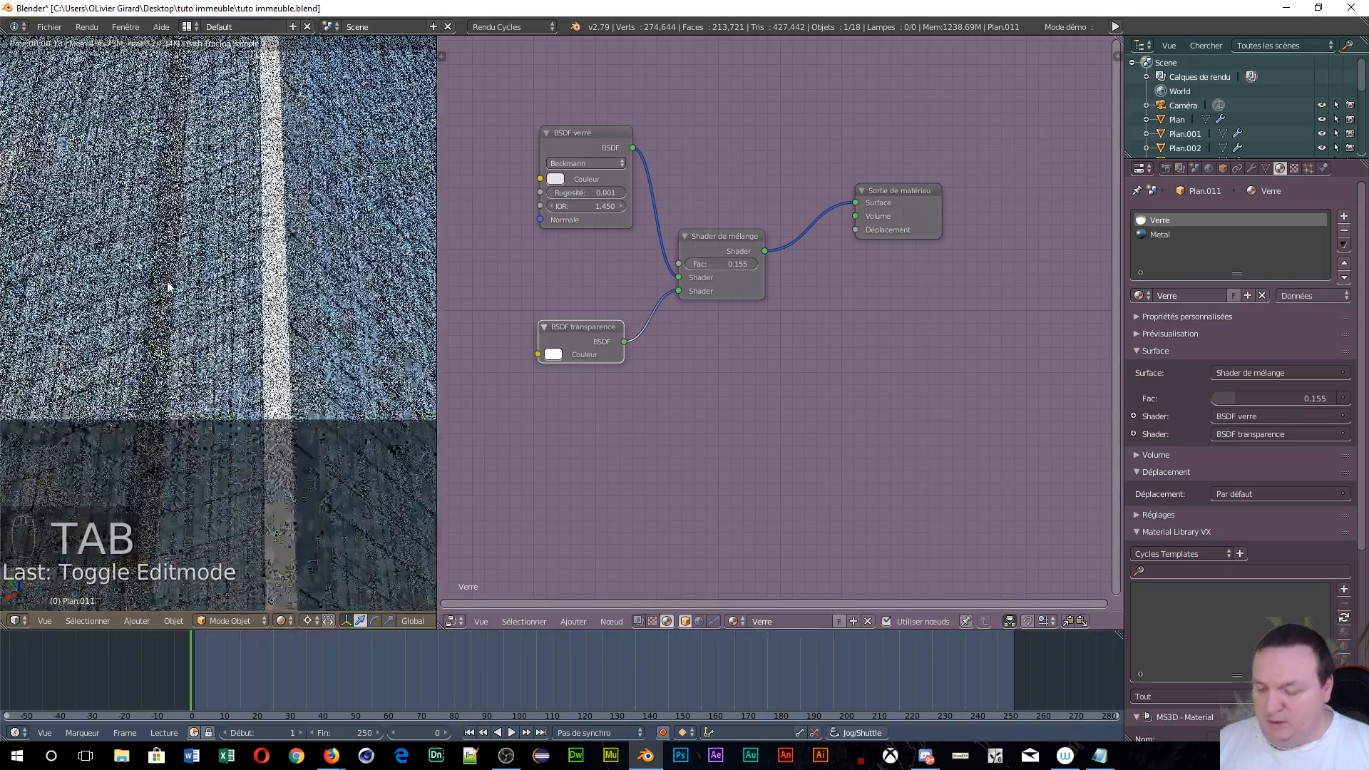
key("z")
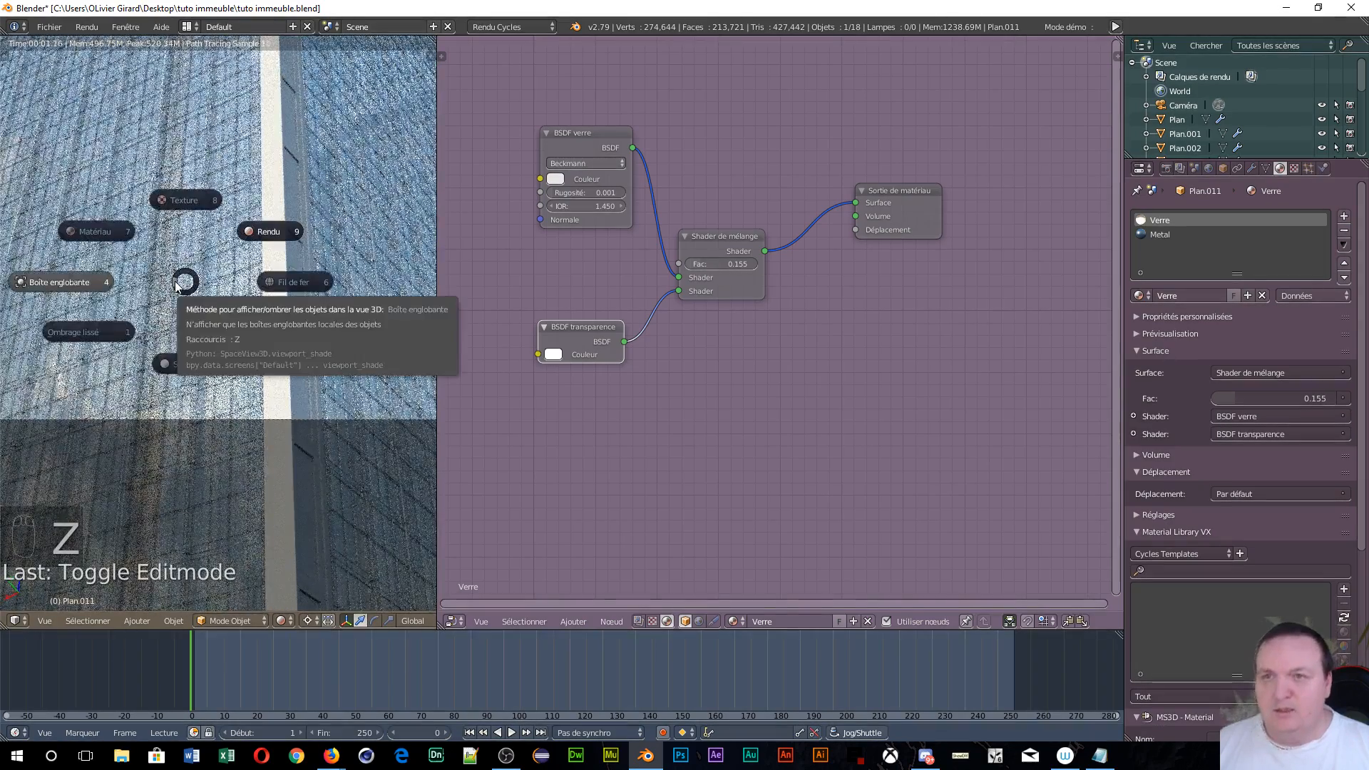
left_click(289, 280)
right_click(291, 282)
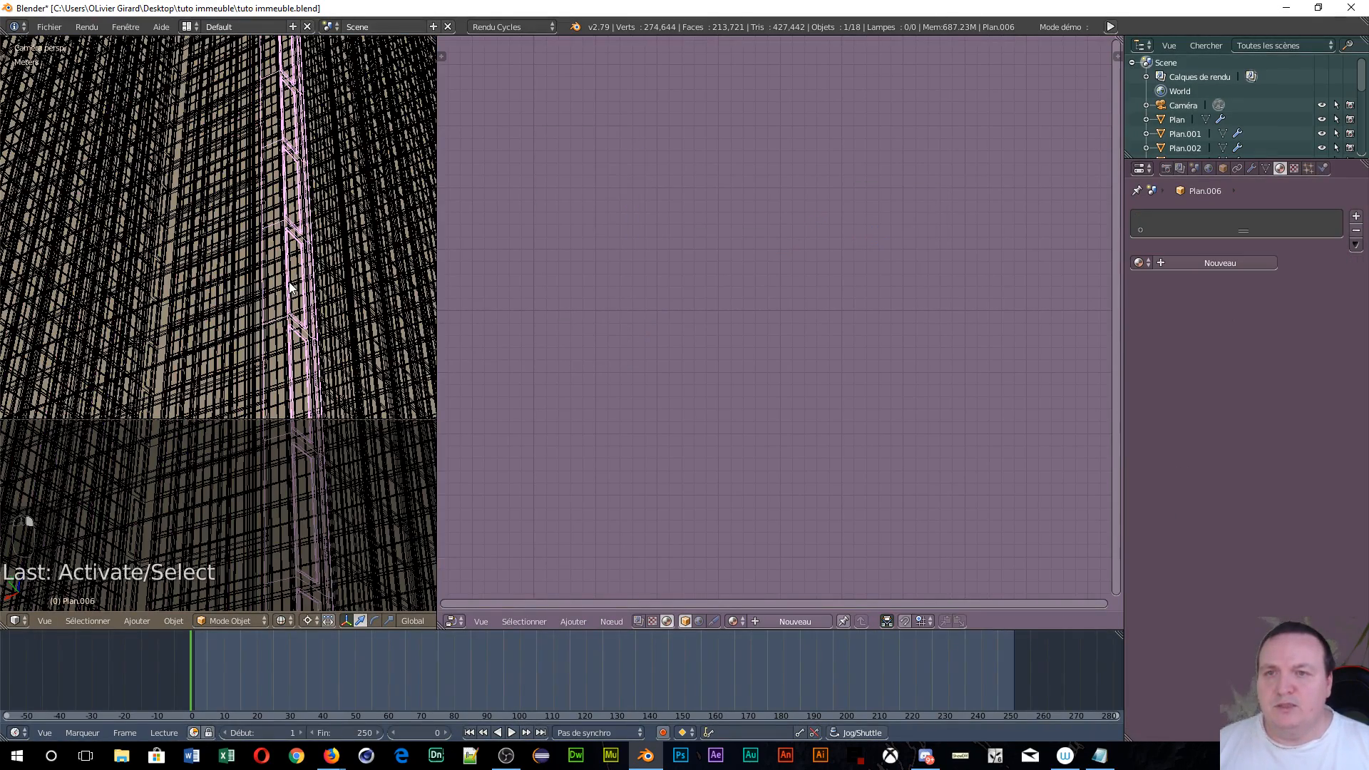
- In edit mode, select the central pane face of the corner strip's base window and give the strip the existing Verre material
scroll(290, 285, "down", 2)
key("Tab")
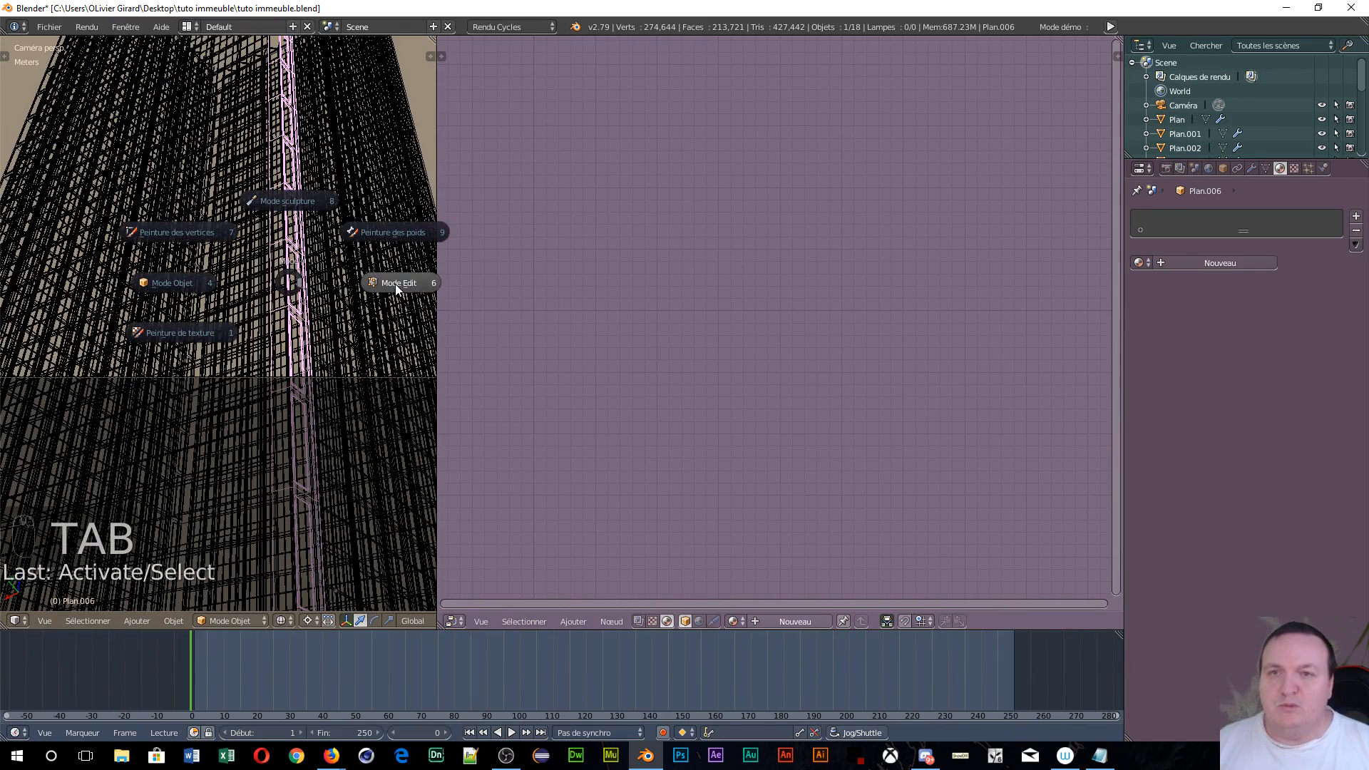
left_click(397, 289)
scroll(392, 292, "down", 5)
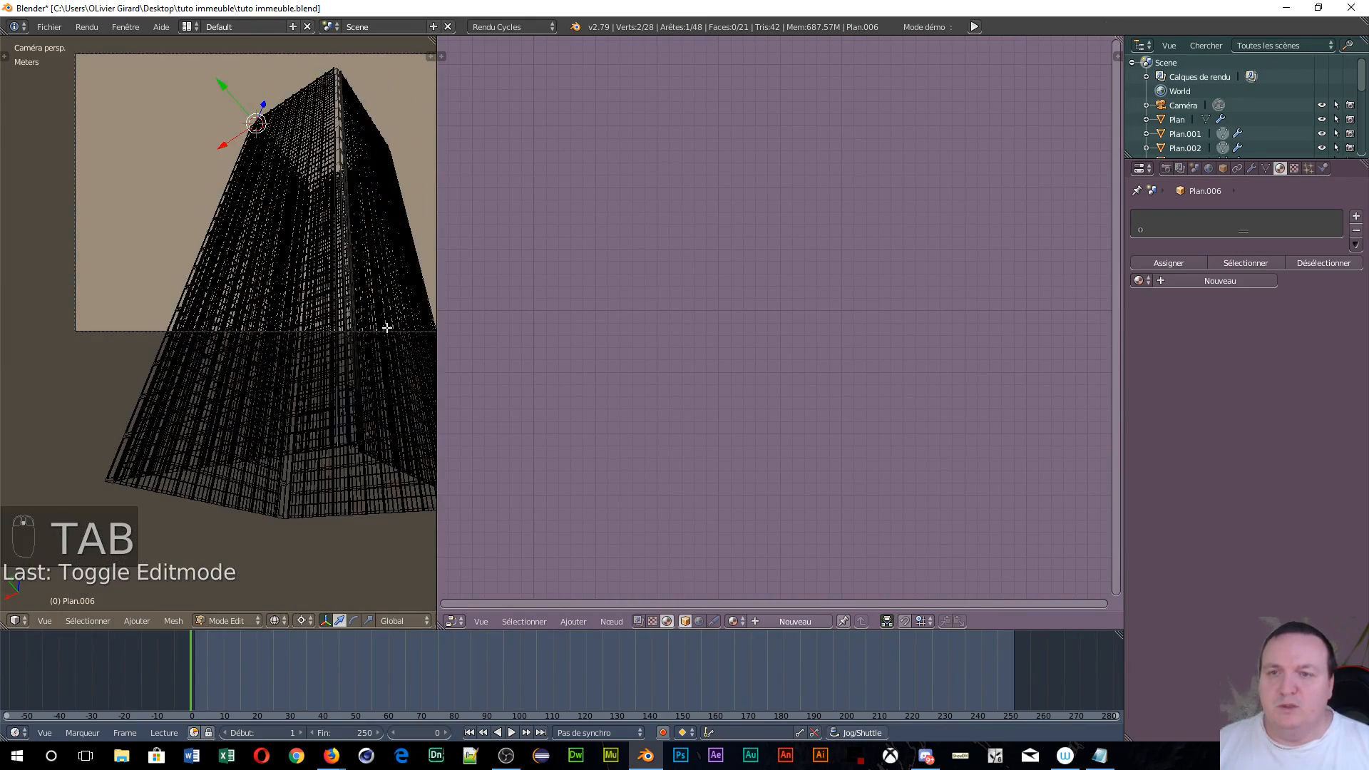
middle_click_drag(378, 346, 354, 451)
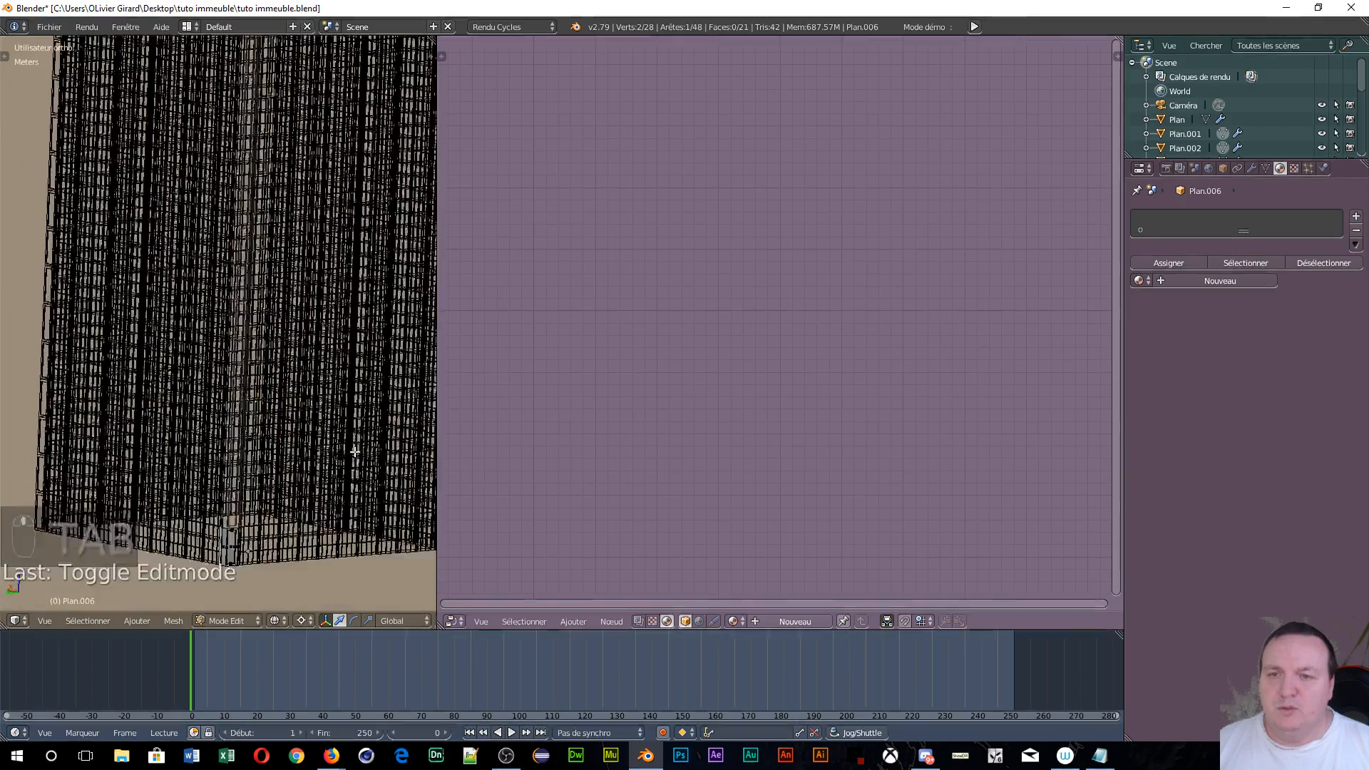
scroll(224, 535, "up", 9)
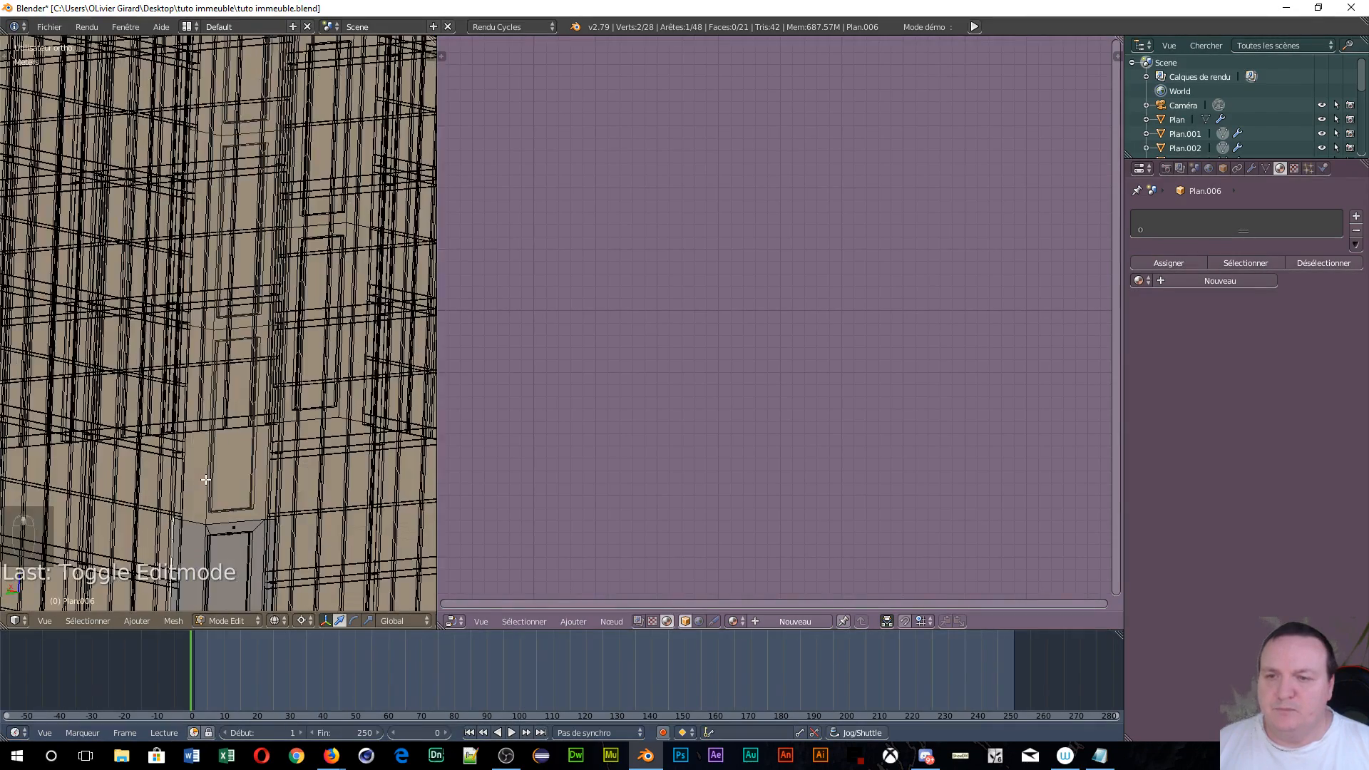
middle_click_drag(205, 478, 225, 137, "shift")
scroll(280, 234, "up", 8)
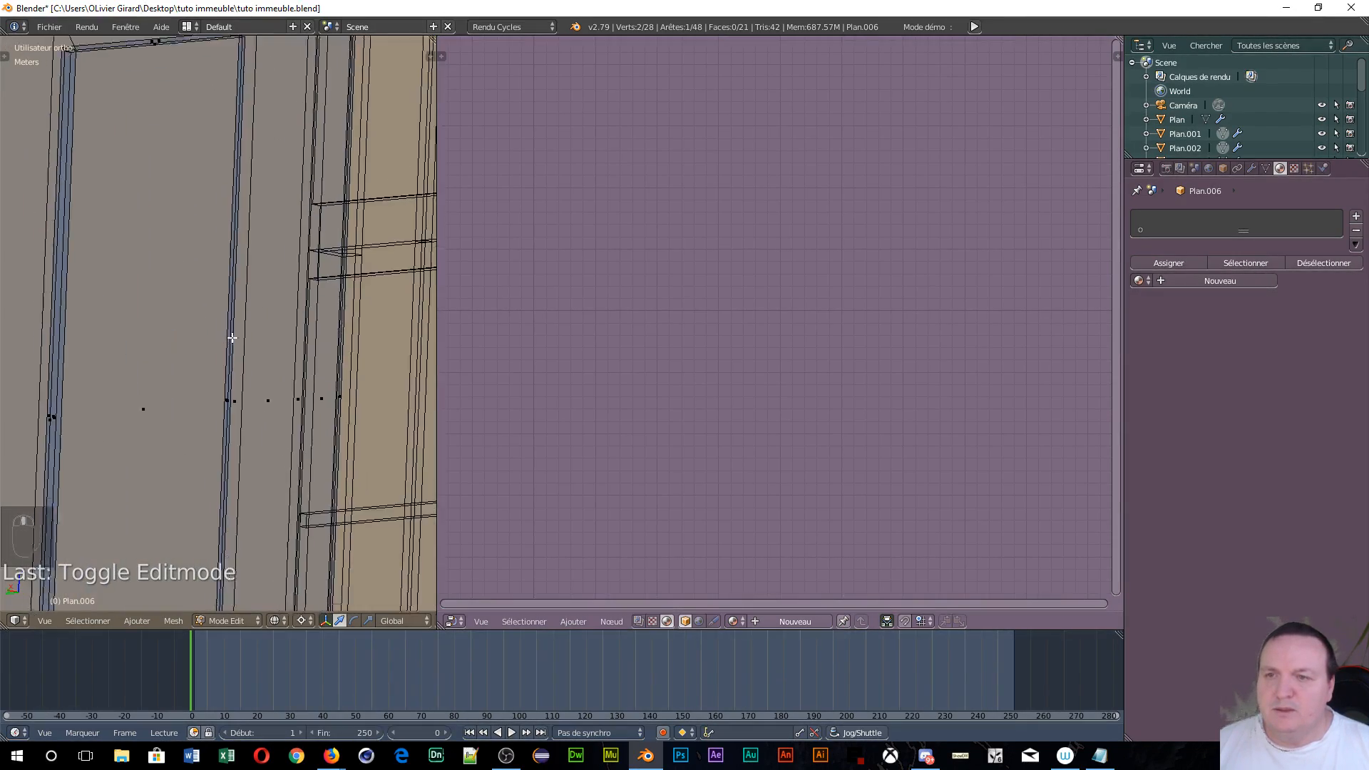
key("b")
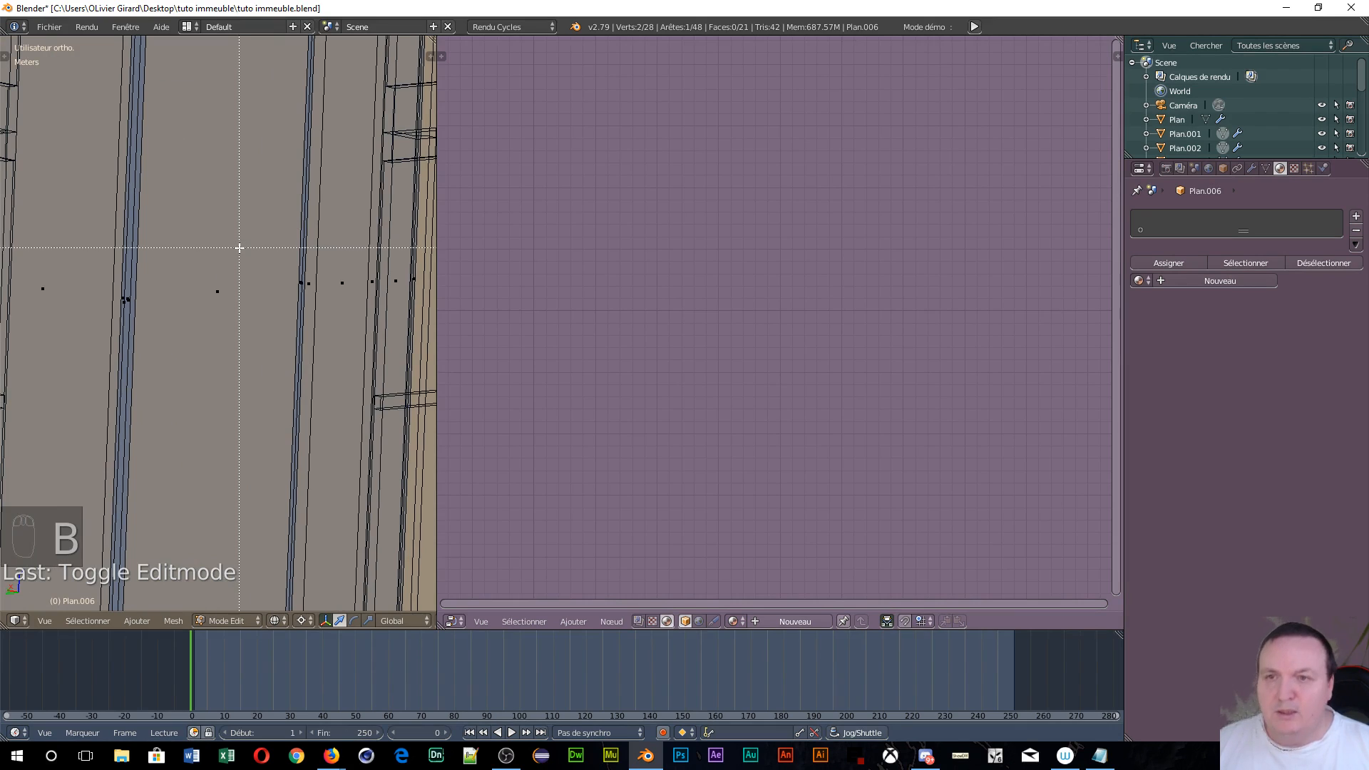
left_click_drag(202, 256, 245, 361)
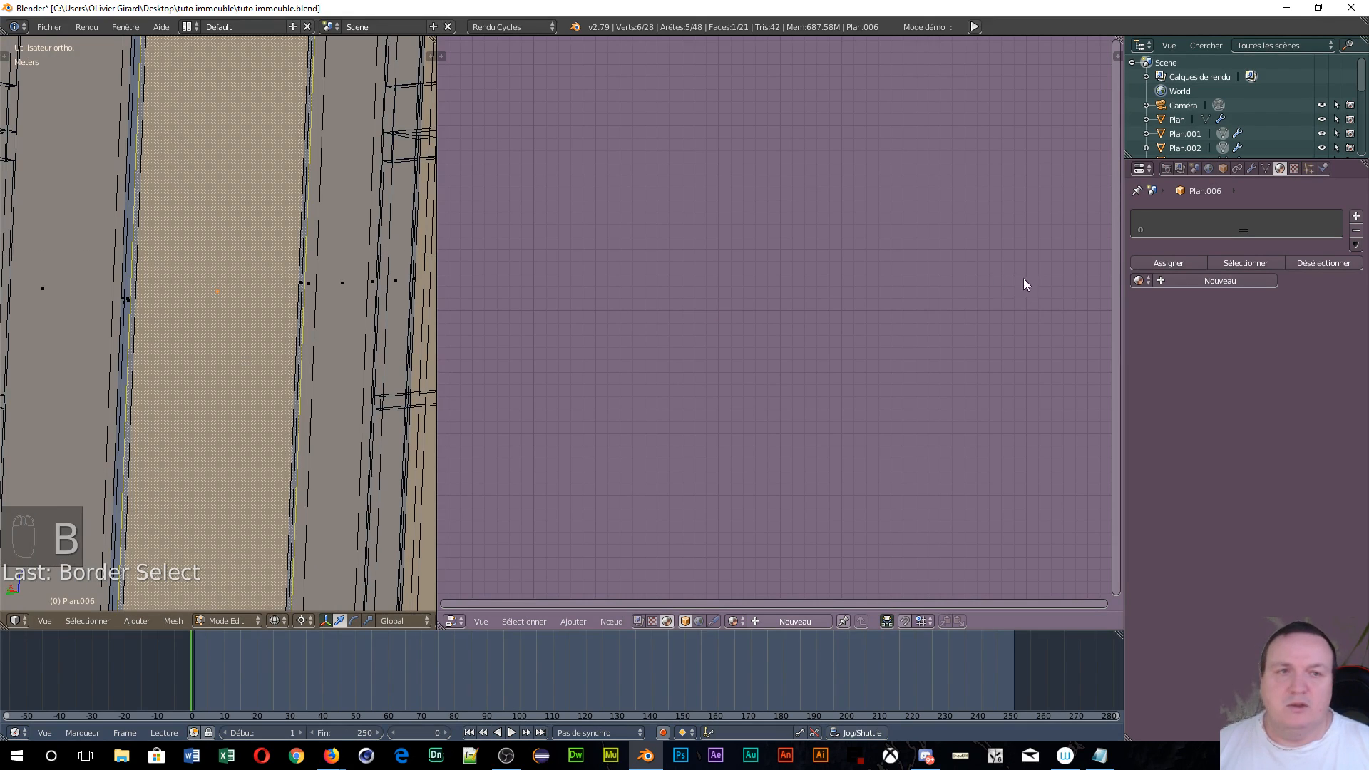
left_click(1140, 282)
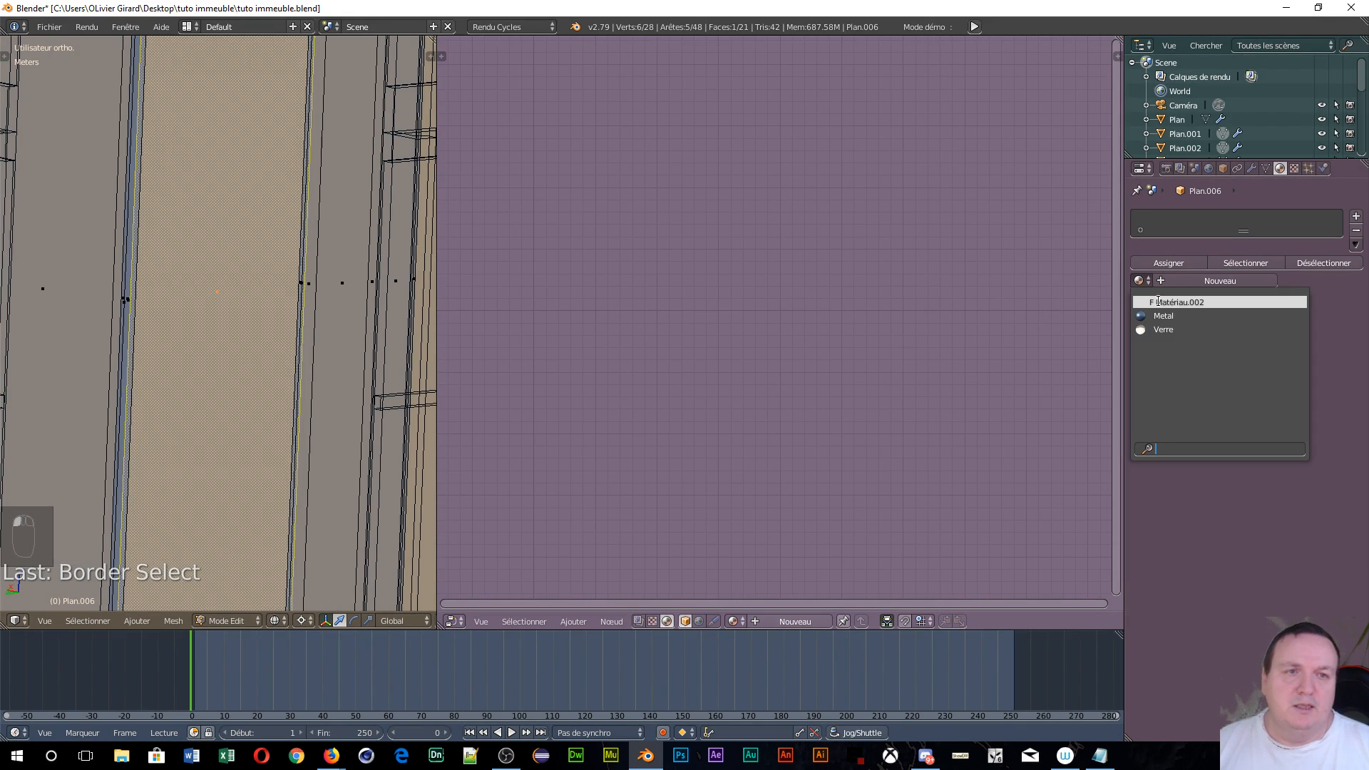
left_click(1176, 330)
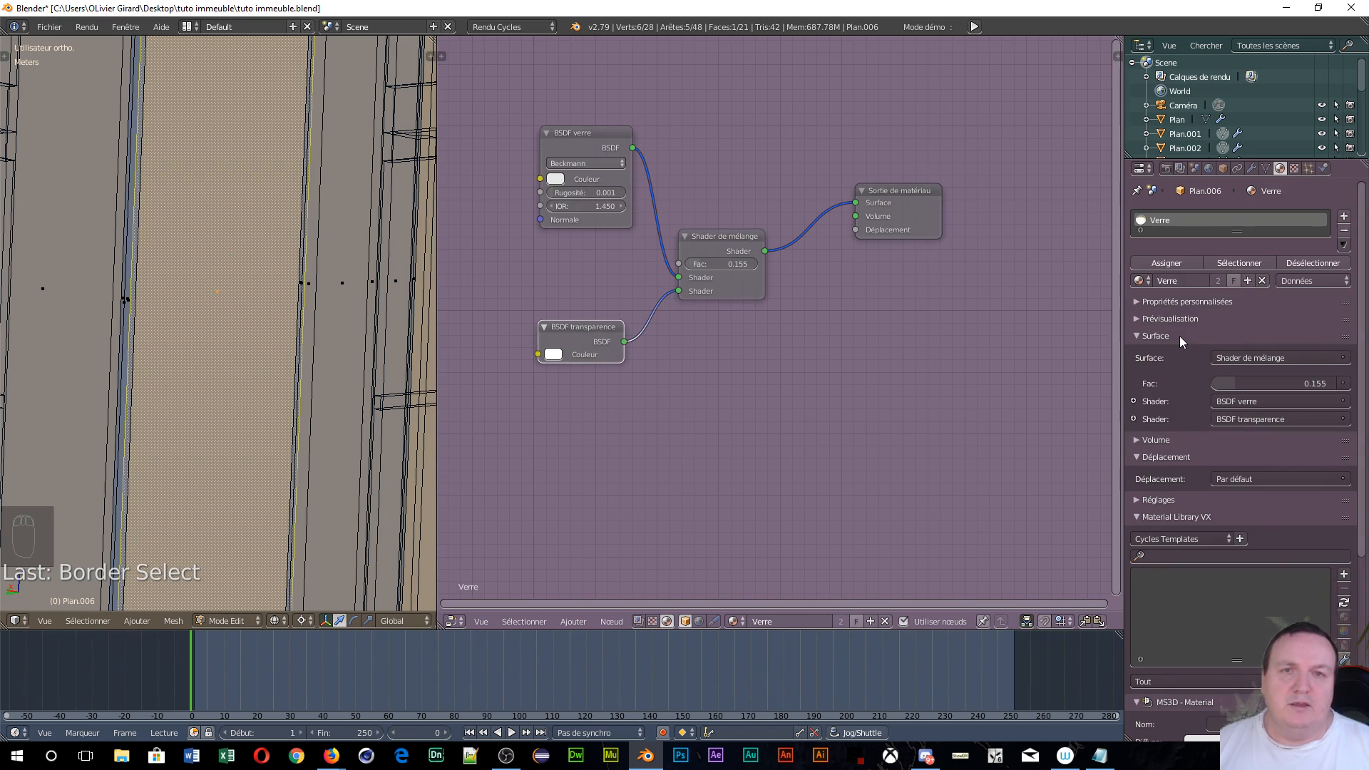
- Assign the Verre material to the selected pane face of the corner strip's base window
left_click(1164, 263)
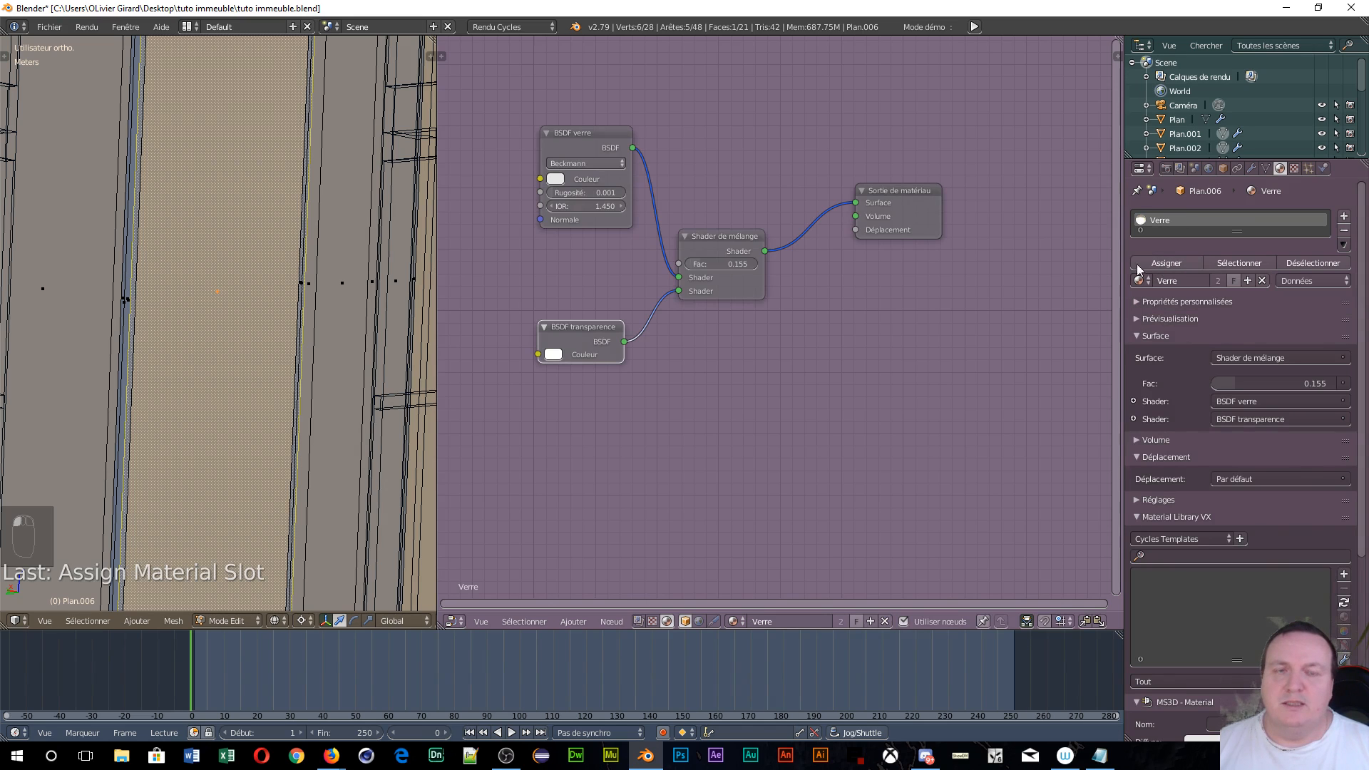
scroll(84, 338, "down", 2)
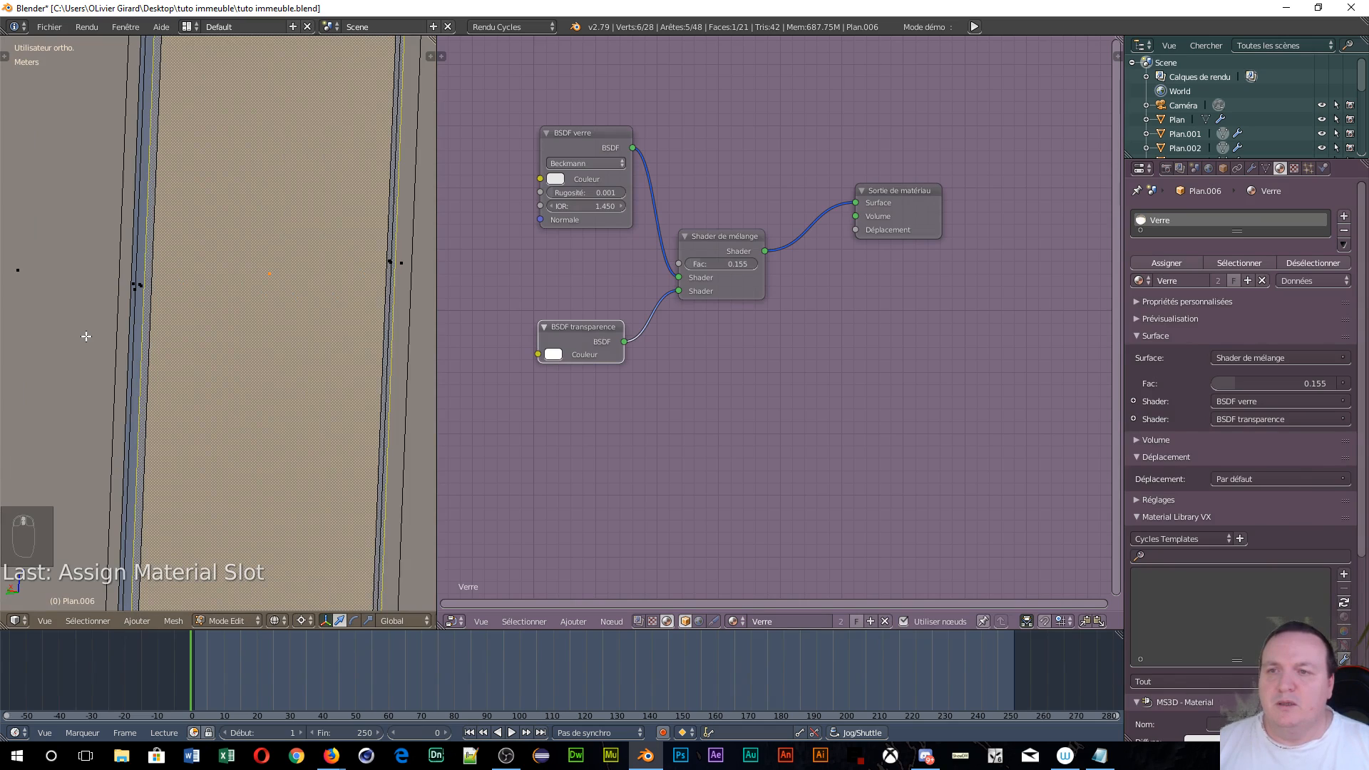
scroll(87, 337, "down", 2)
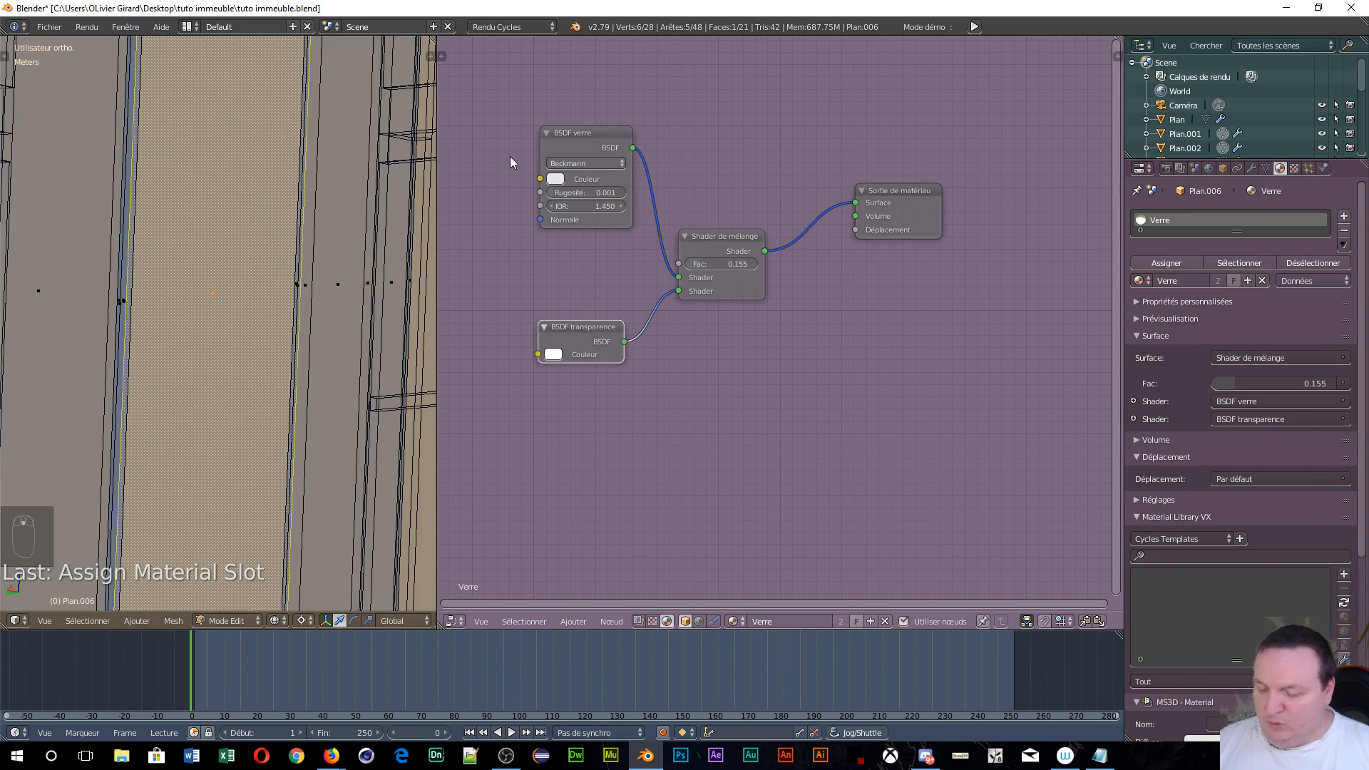
- Invert the selection to the frame faces, switch the strip's material slot to the existing Metal material and assign it
key("ctrl+i")
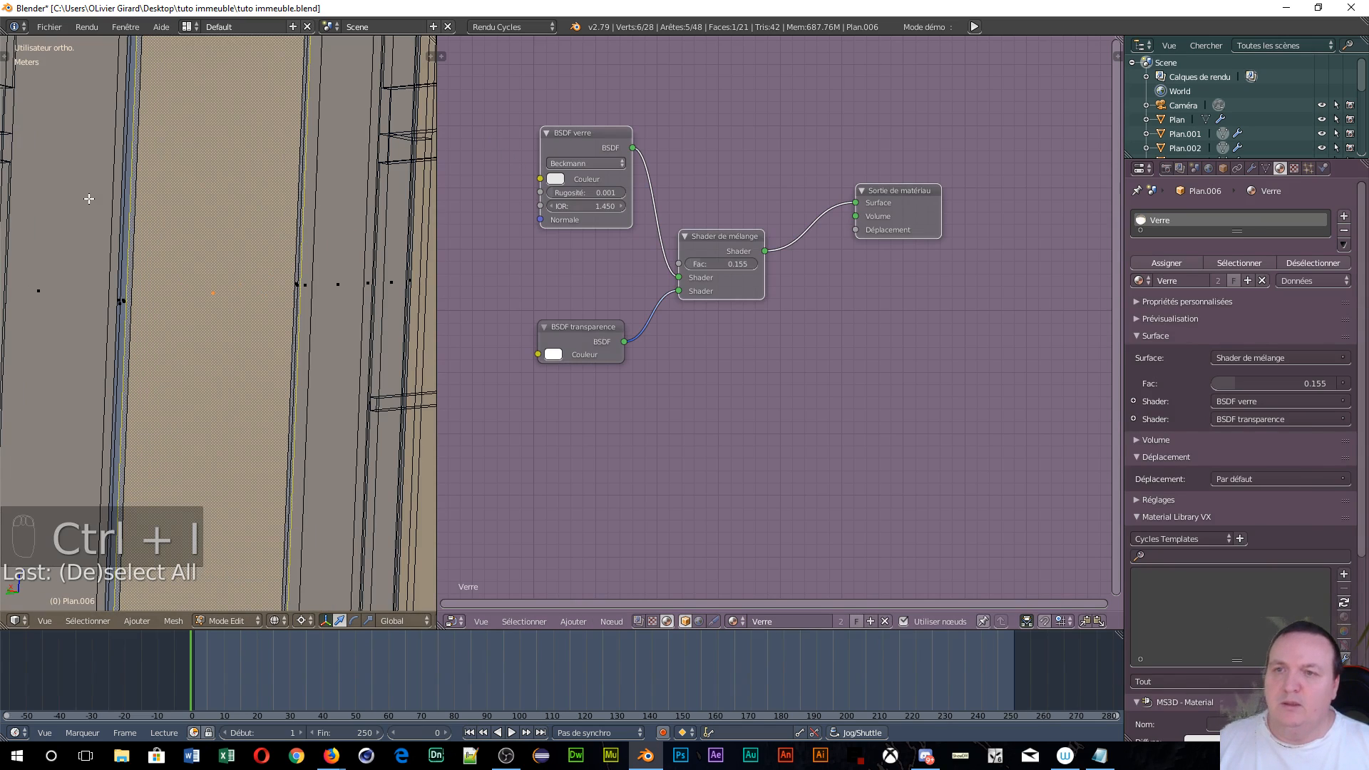
key("ctrl+i")
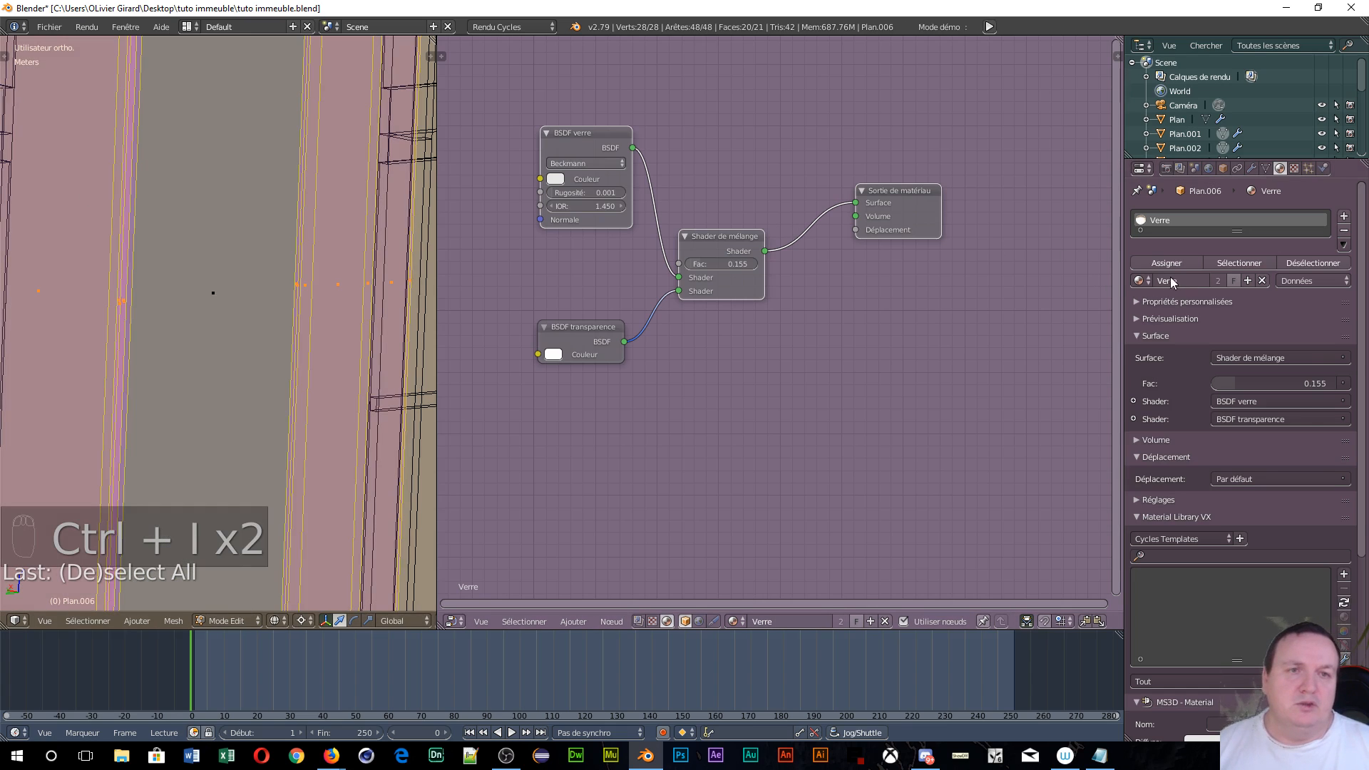
left_click(1146, 281)
left_click(1160, 310)
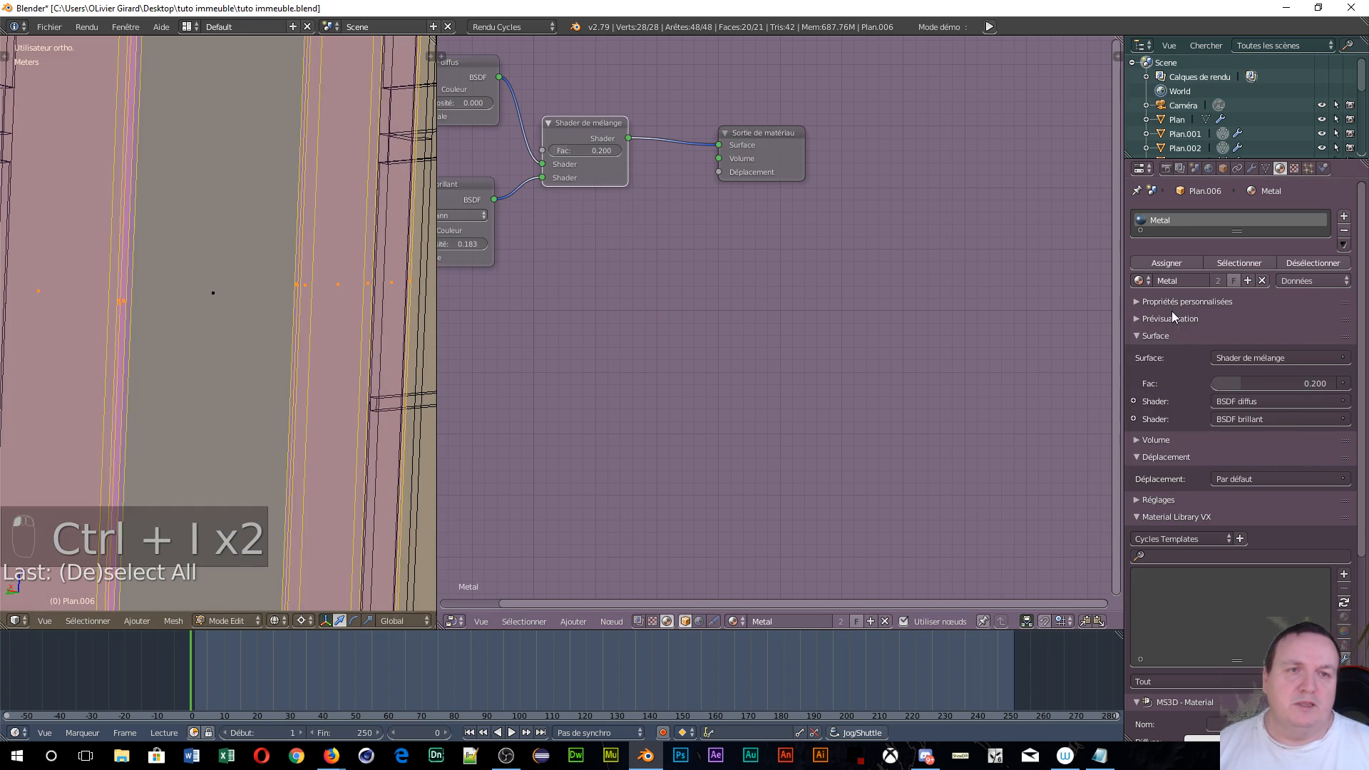
left_click(1165, 263)
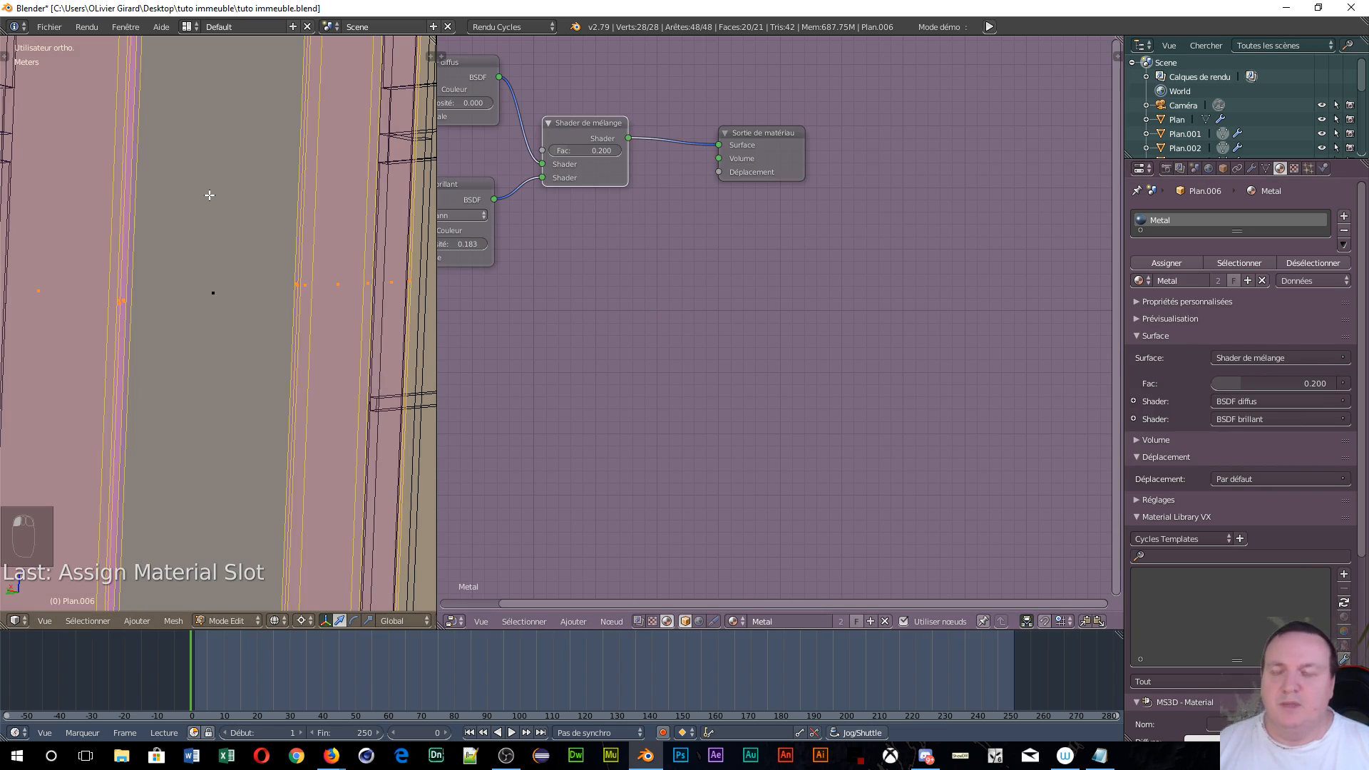
- Examine the corner strip's material in the rendered preview, from the camera view and close up on the window frames
key("KP_0")
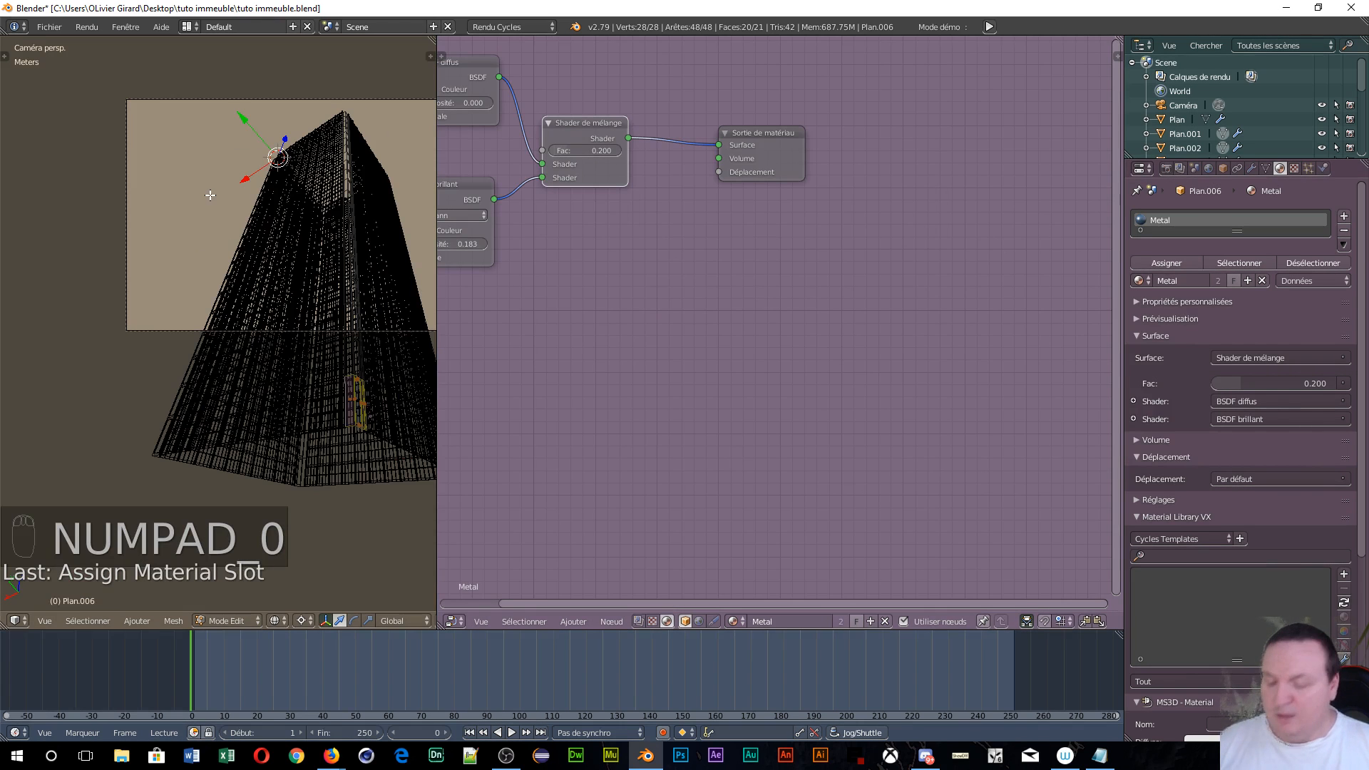
key("shift+z")
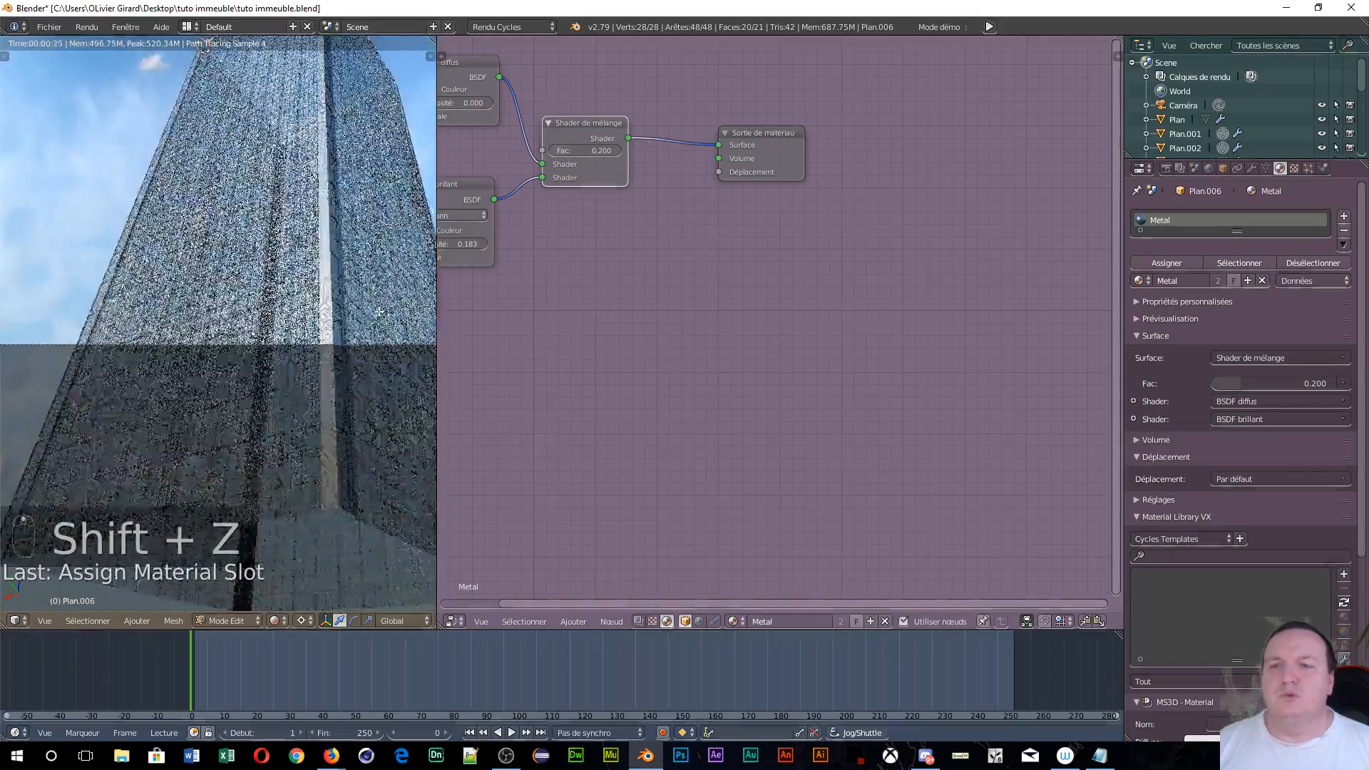
scroll(378, 311, "up", 3)
scroll(333, 309, "up", 1)
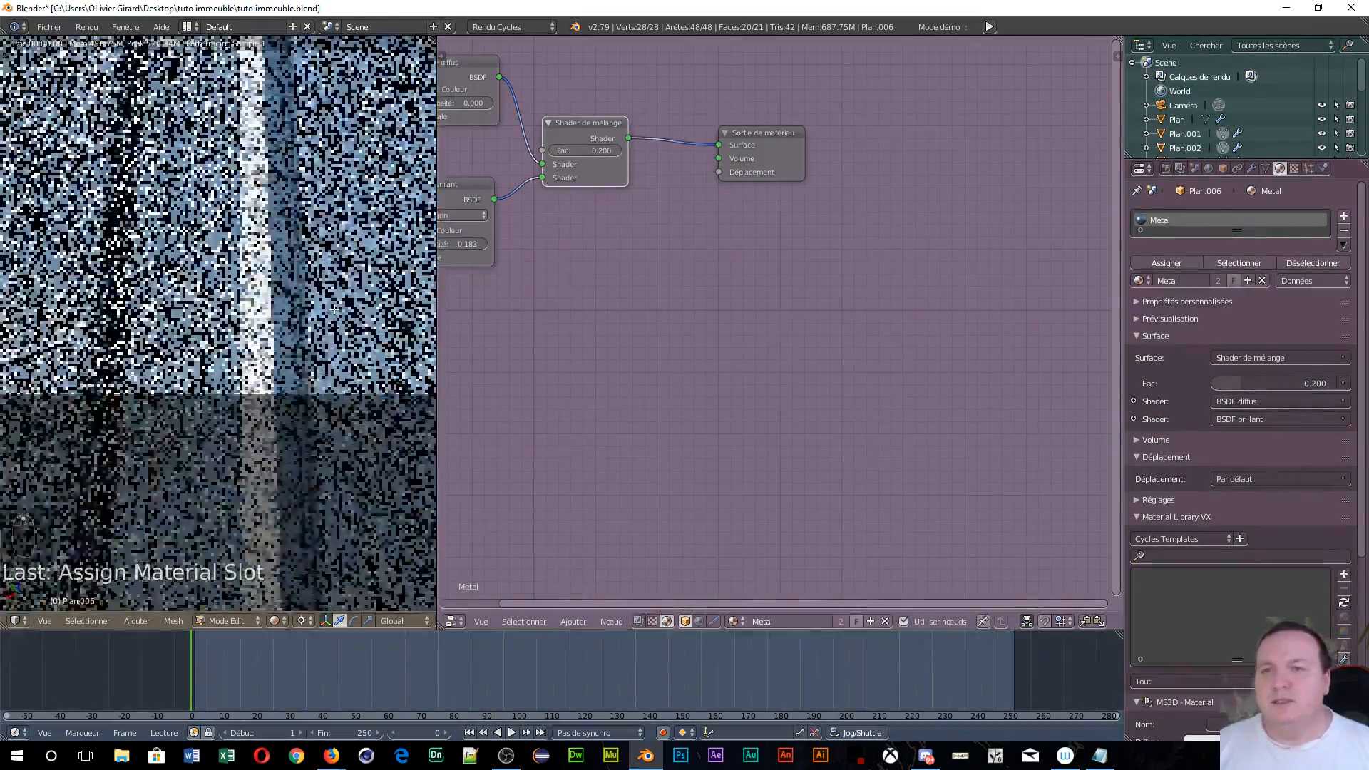
scroll(334, 309, "up", 1)
scroll(307, 328, "up", 4)
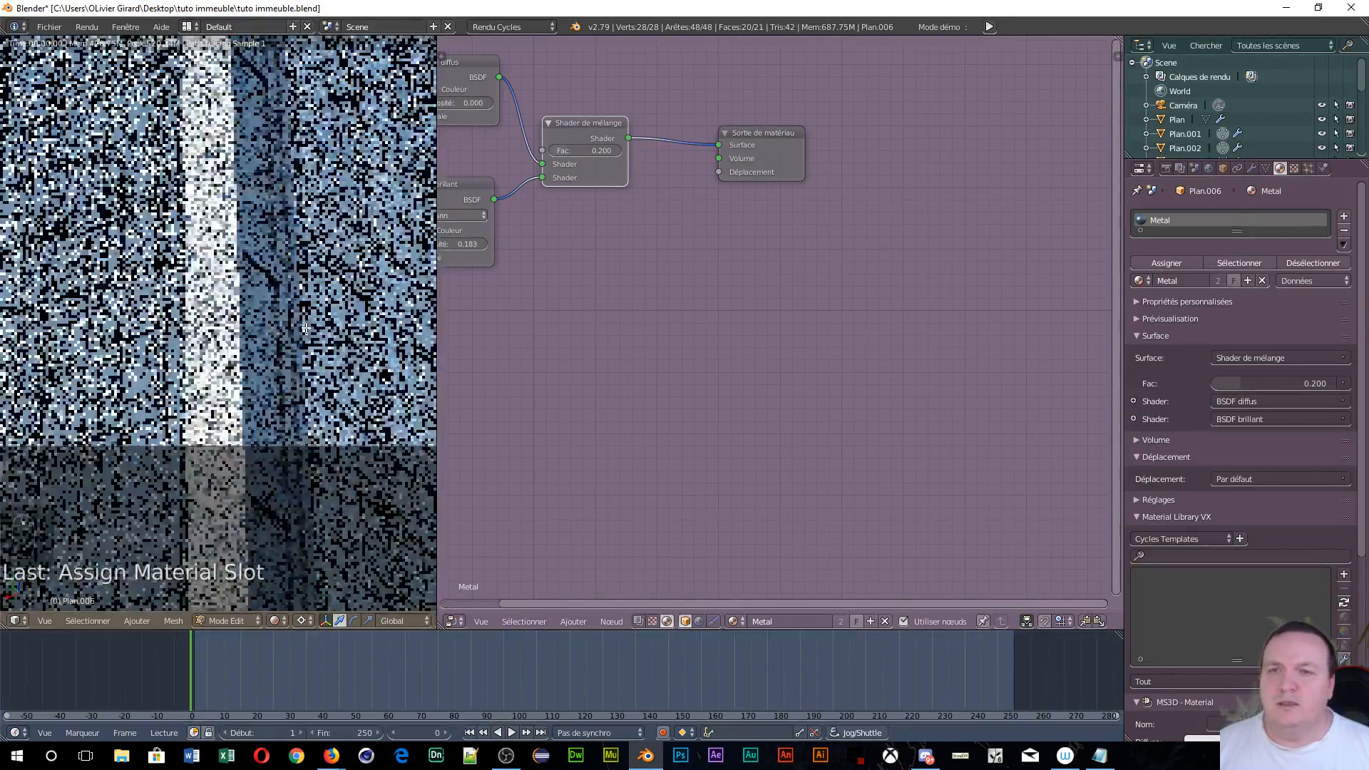
middle_click_drag(306, 328, 198, 433)
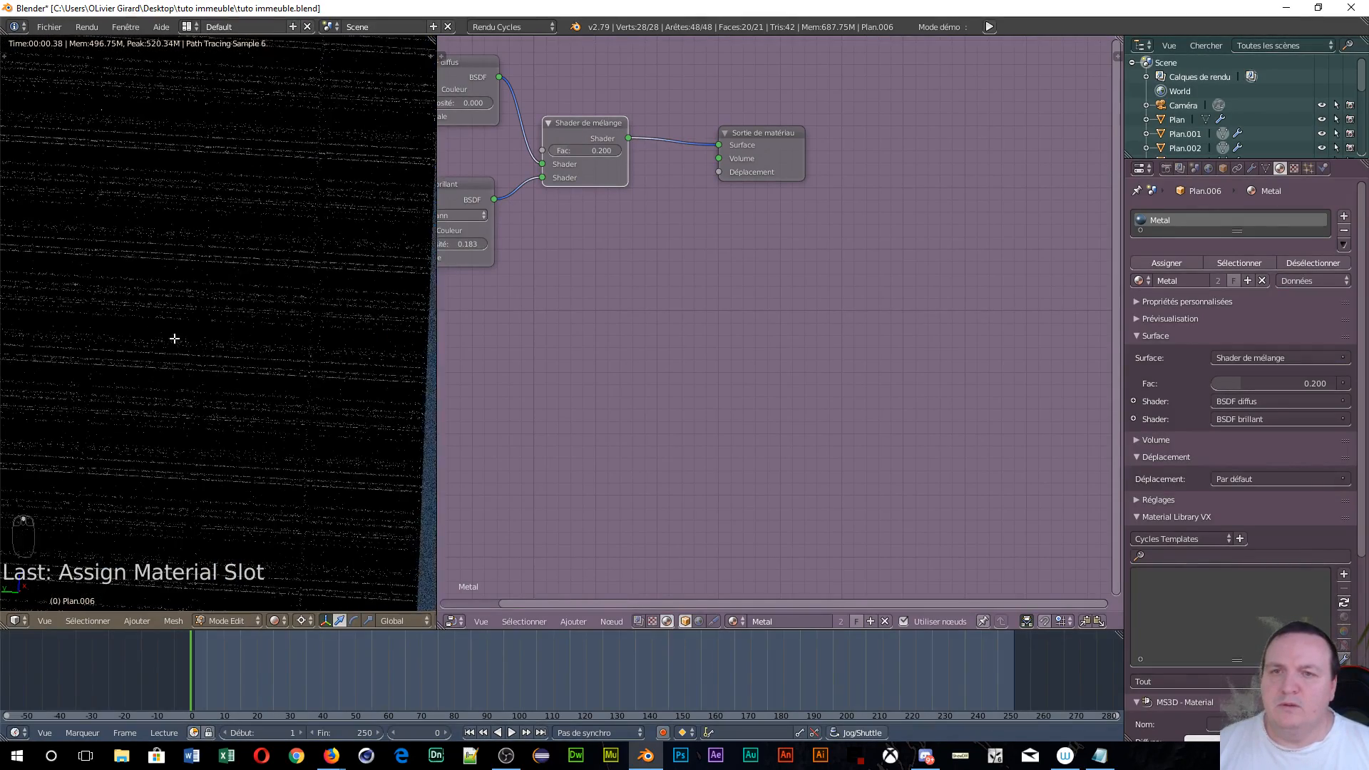
middle_click_drag(184, 262, 242, 302)
scroll(242, 310, "up", 4)
scroll(241, 309, "up", 3)
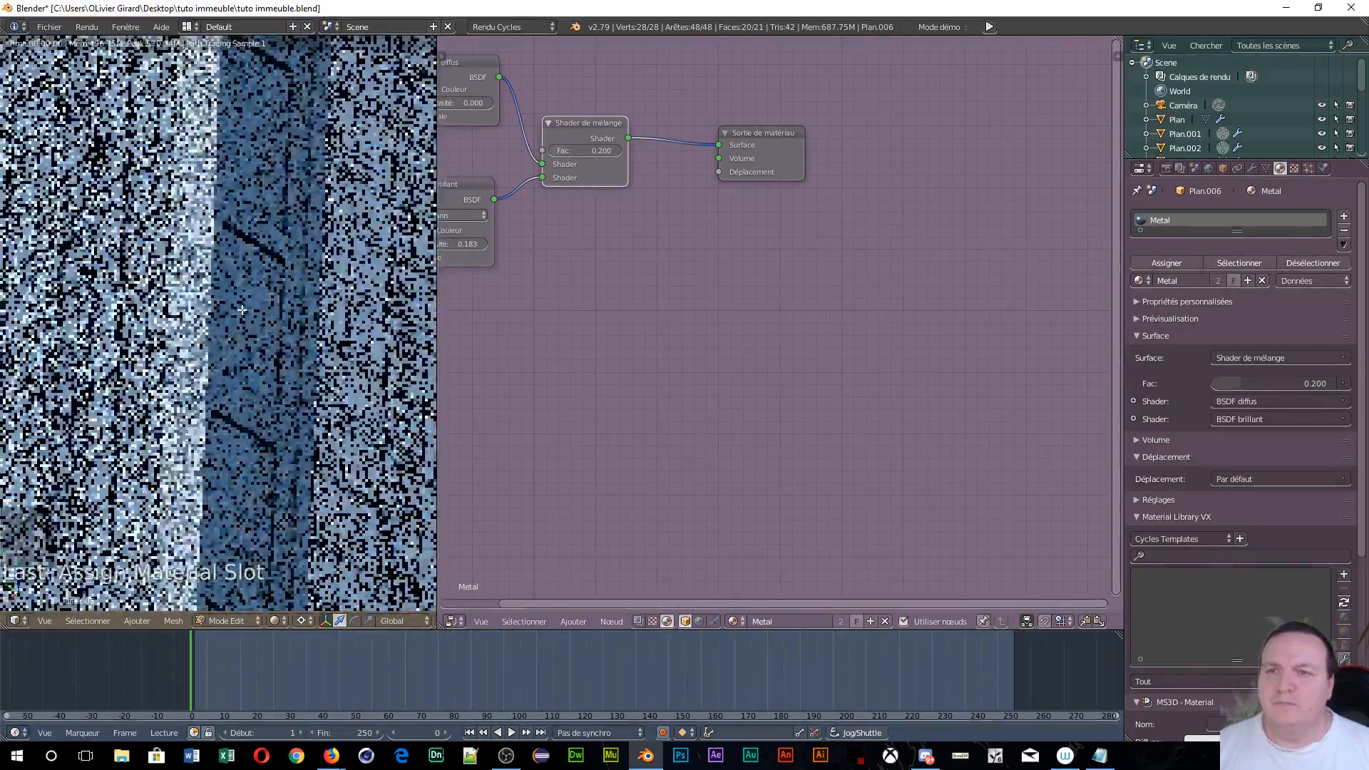
scroll(202, 364, "up", 3)
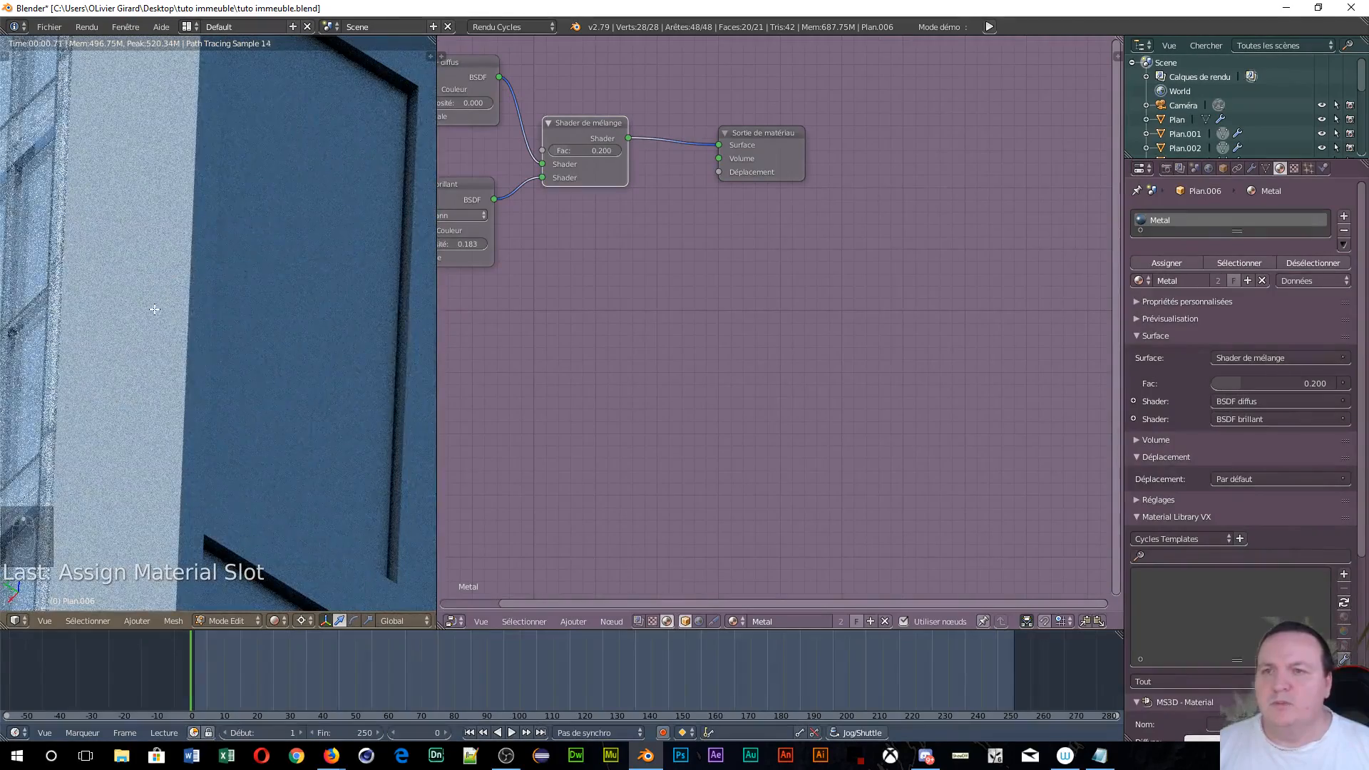
scroll(146, 297, "down", 2)
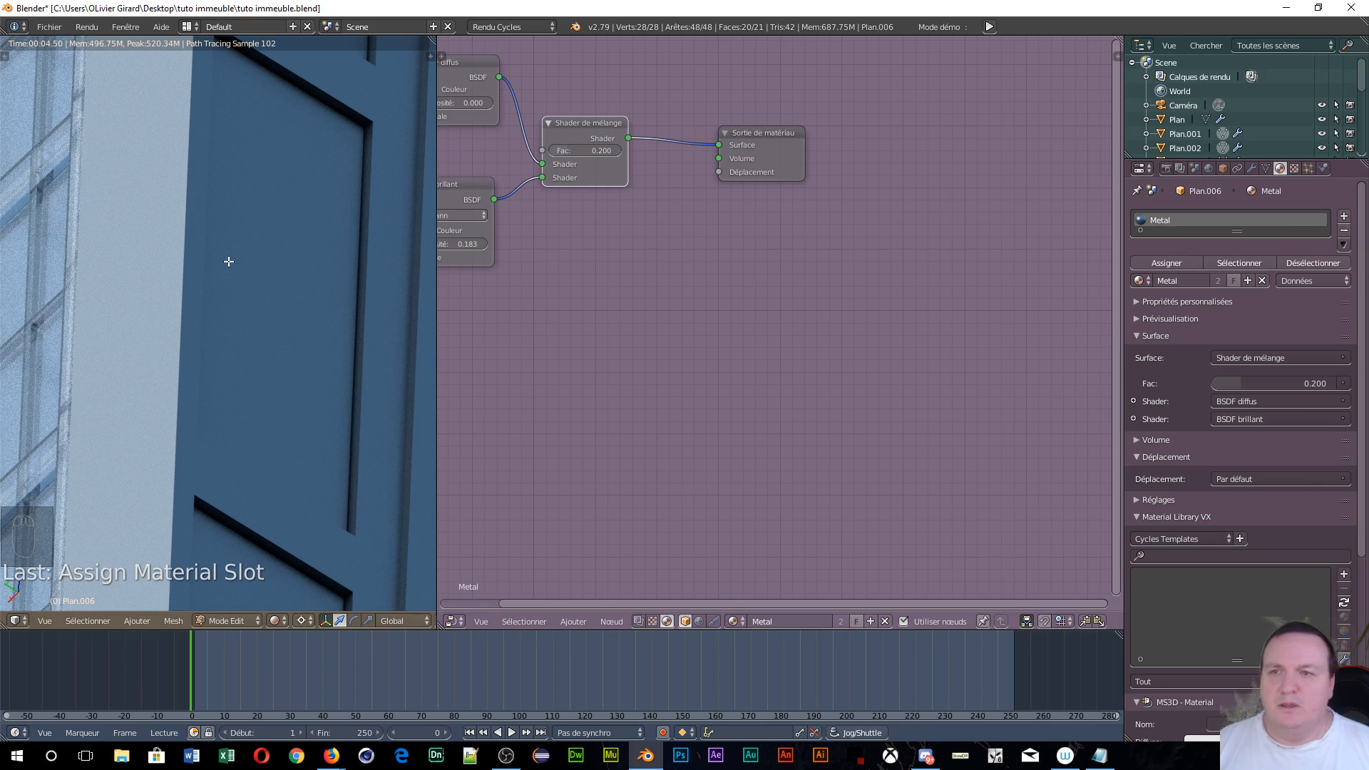
- Back in wireframe, invert the selection to the pane face, add a second material slot with Verre and assign it to that face
key("z")
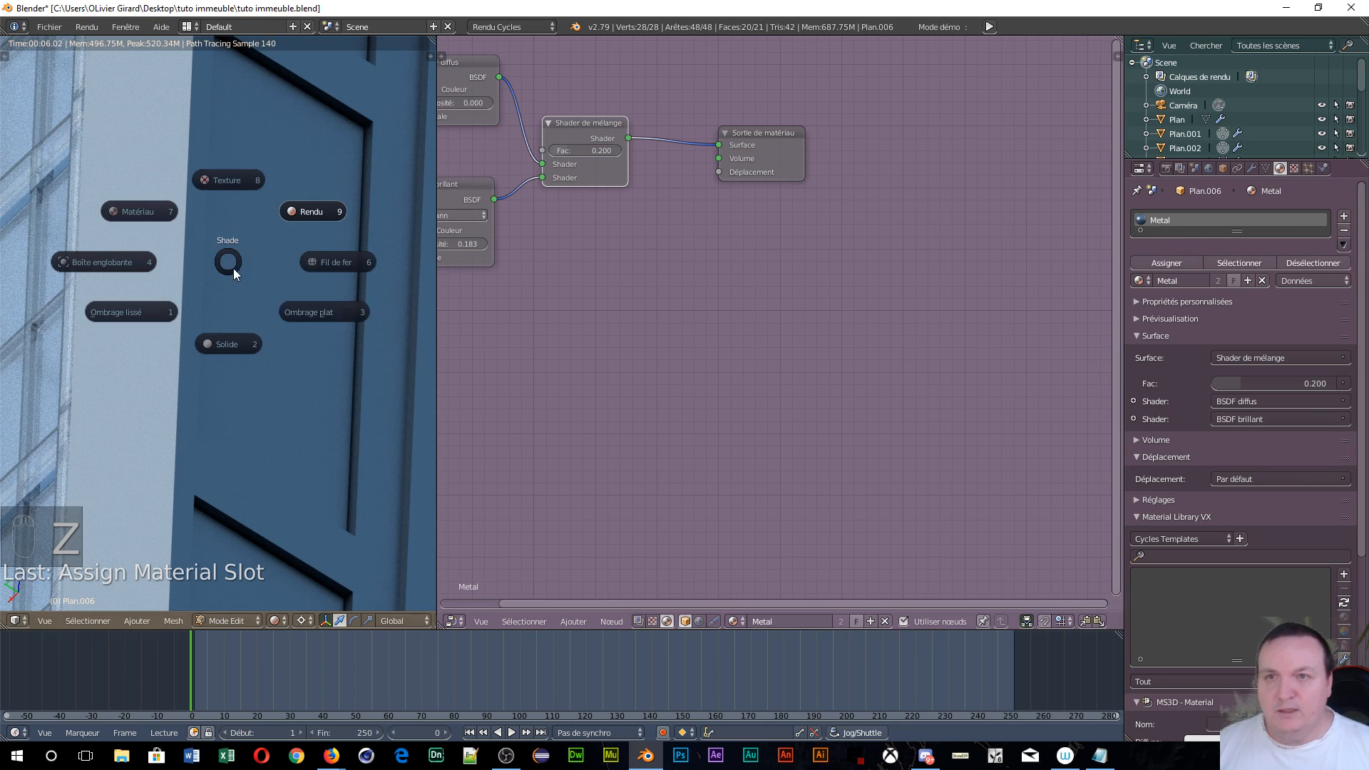
left_click(330, 264)
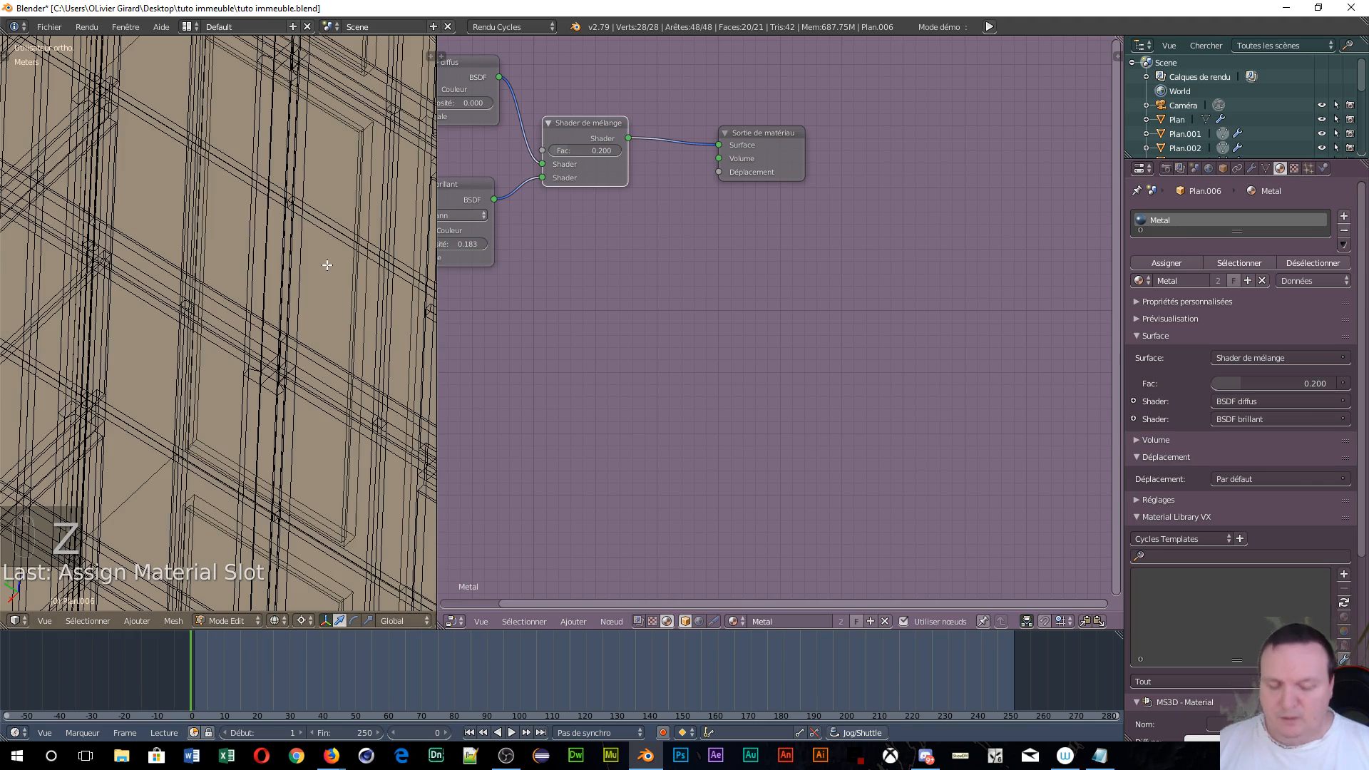
key("KP_Decimal")
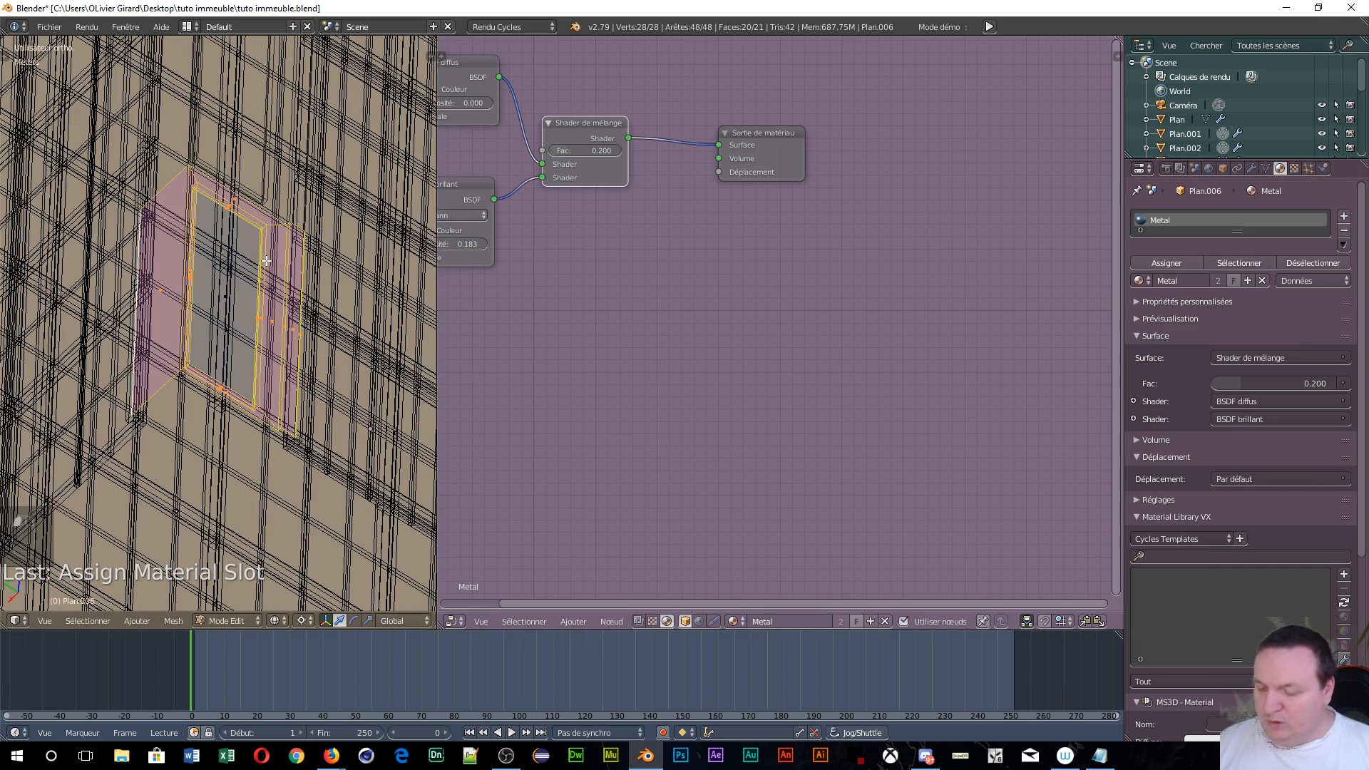
key("ctrl+i")
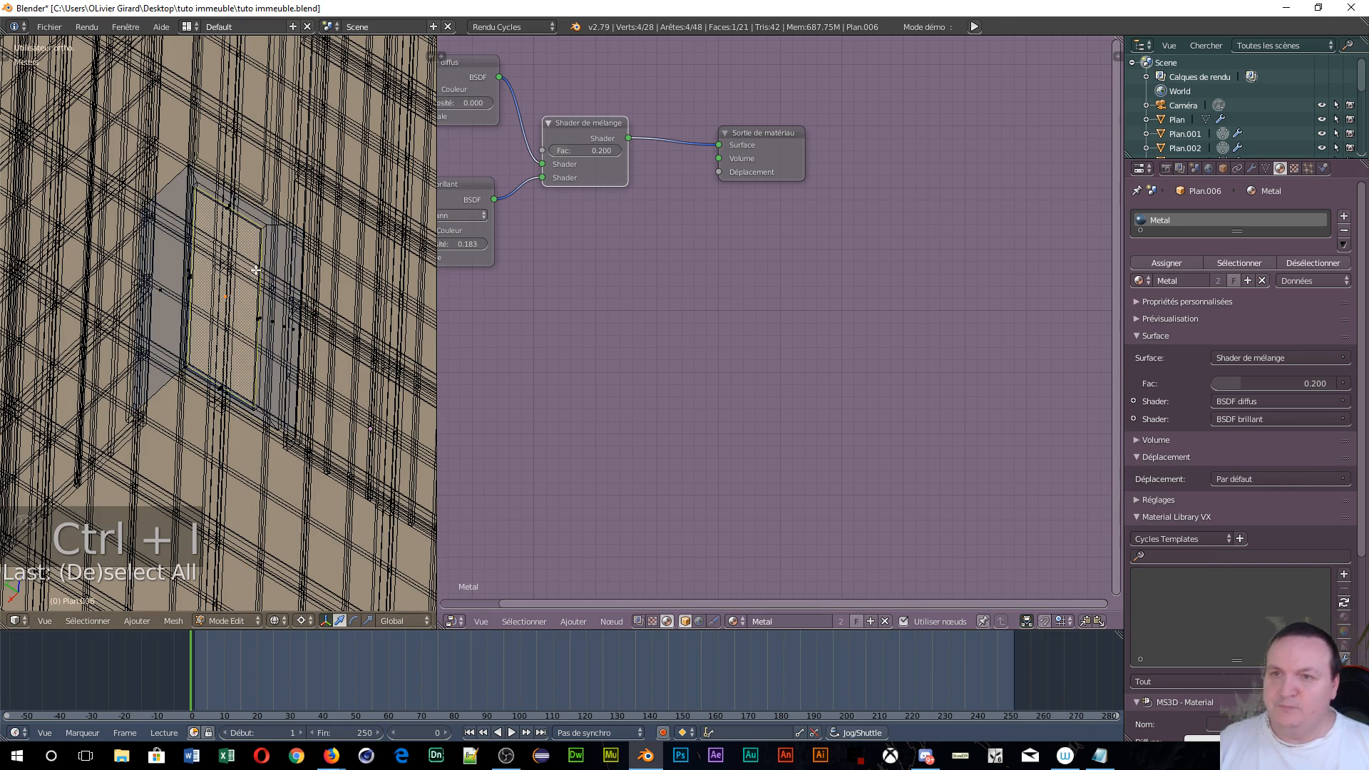
left_click(1345, 216)
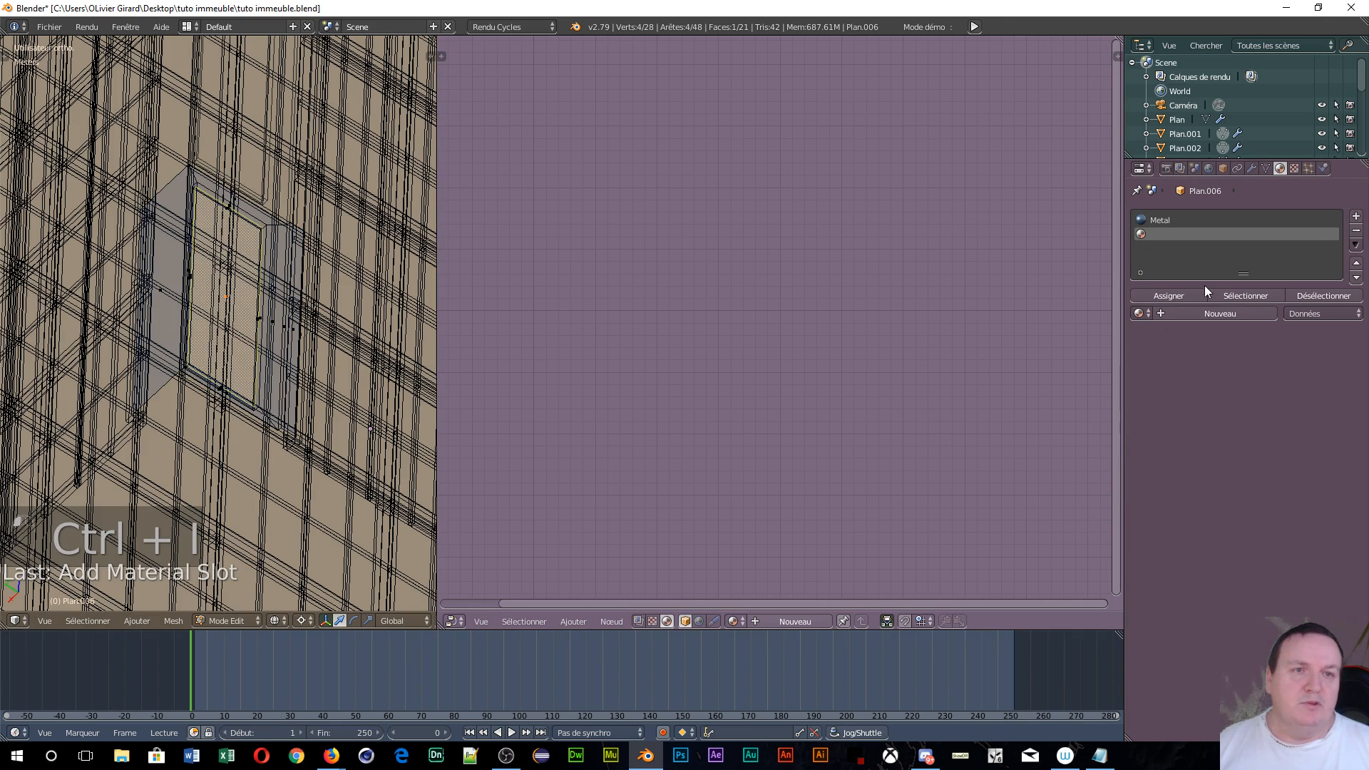
left_click(1143, 313)
left_click(1179, 365)
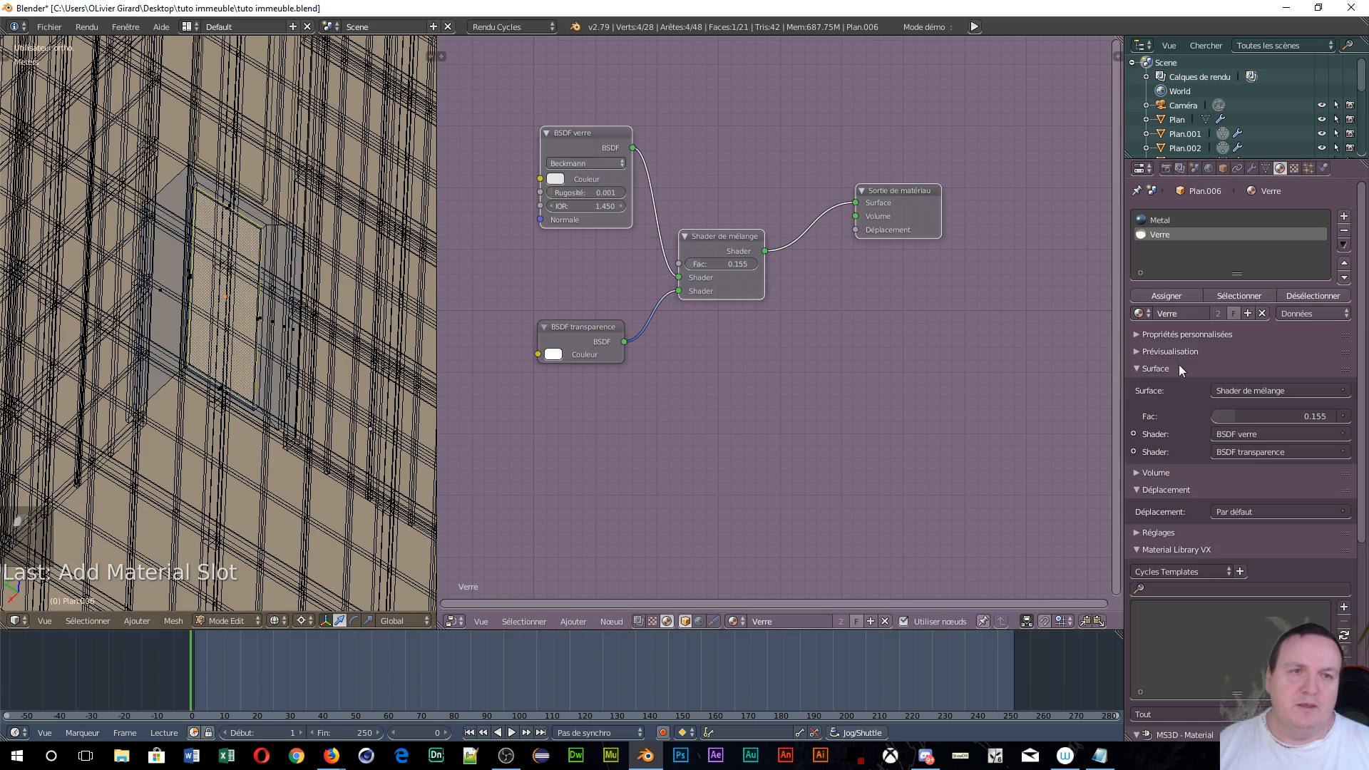
left_click(1167, 294)
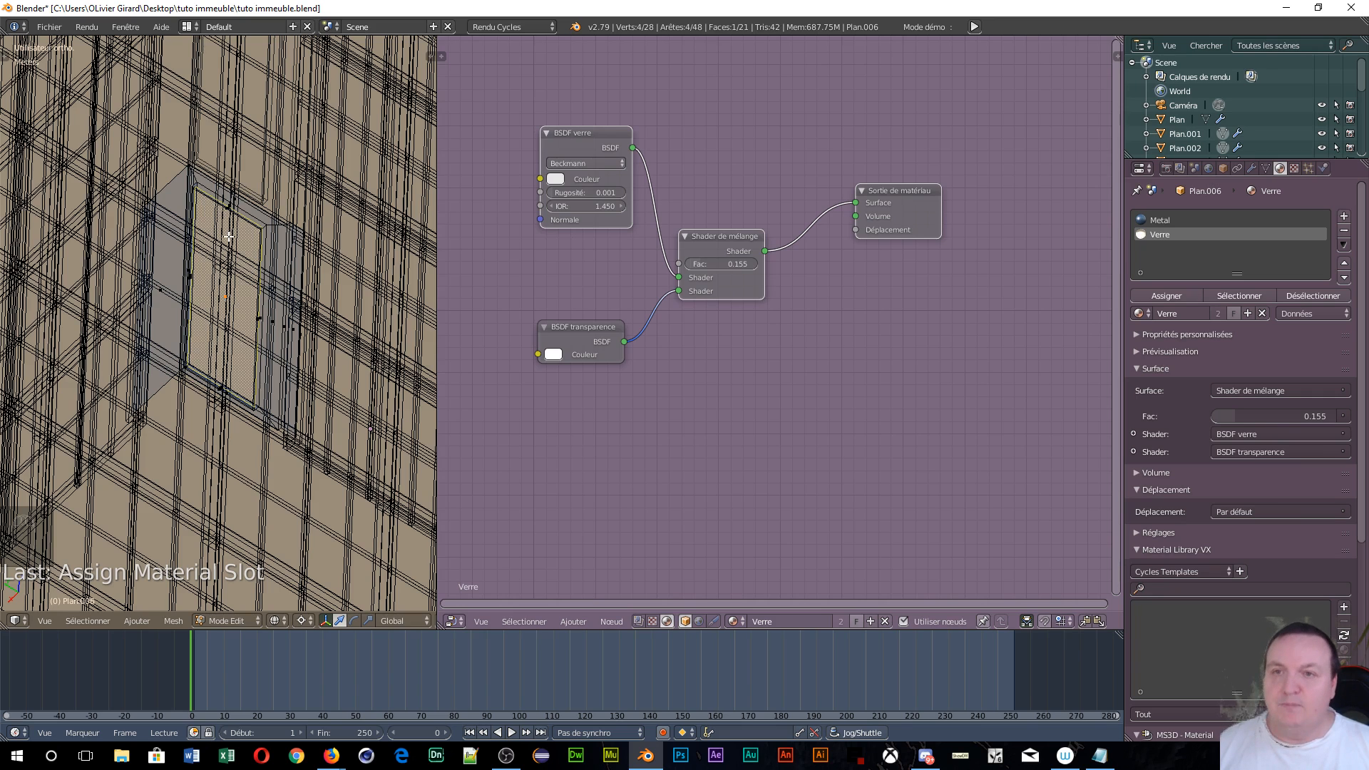
- Show the strip in the rendered preview and raise the Metal material's mix factor to 0.782
key("shift+z")
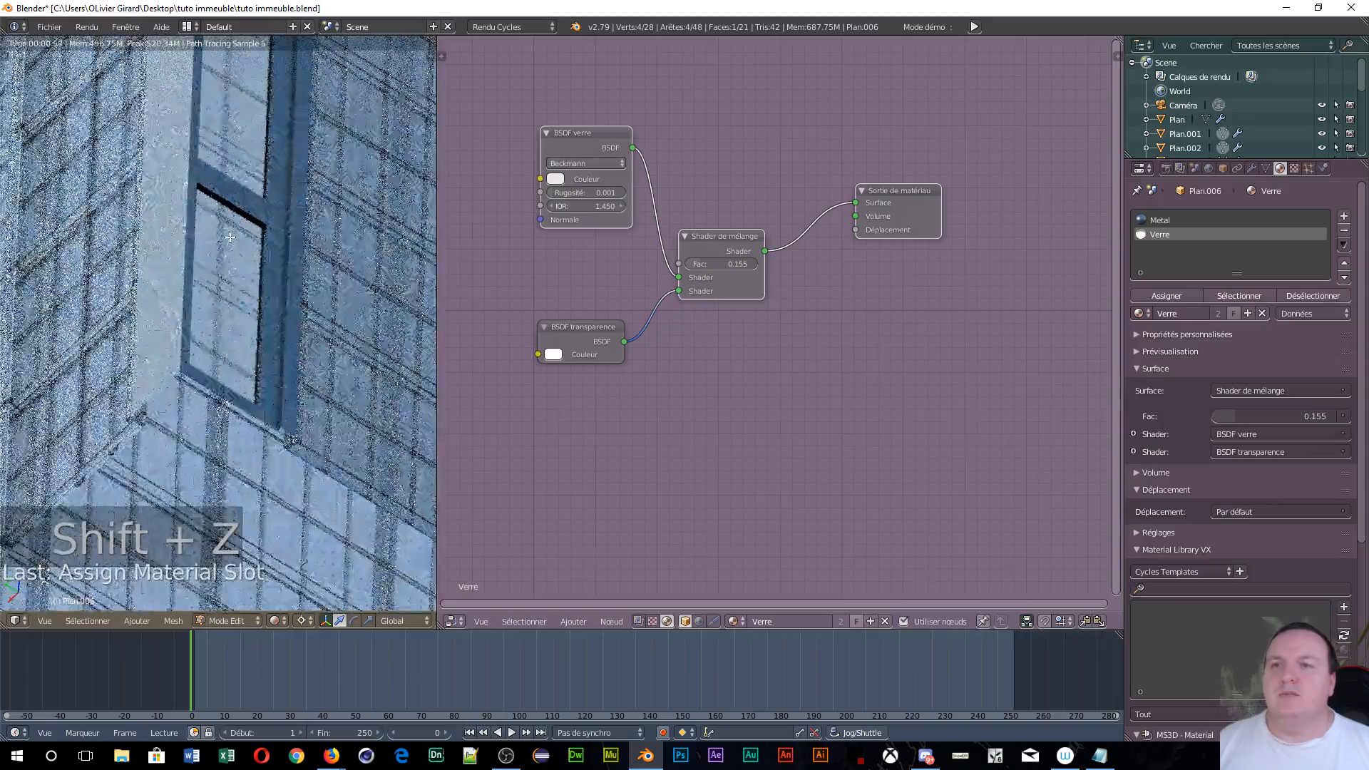
mouse_move(228, 240)
middle_mouse_down("shift")
mouse_move(249, 400)
mouse_move(229, 528)
middle_mouse_up("shift")
key("KP_0")
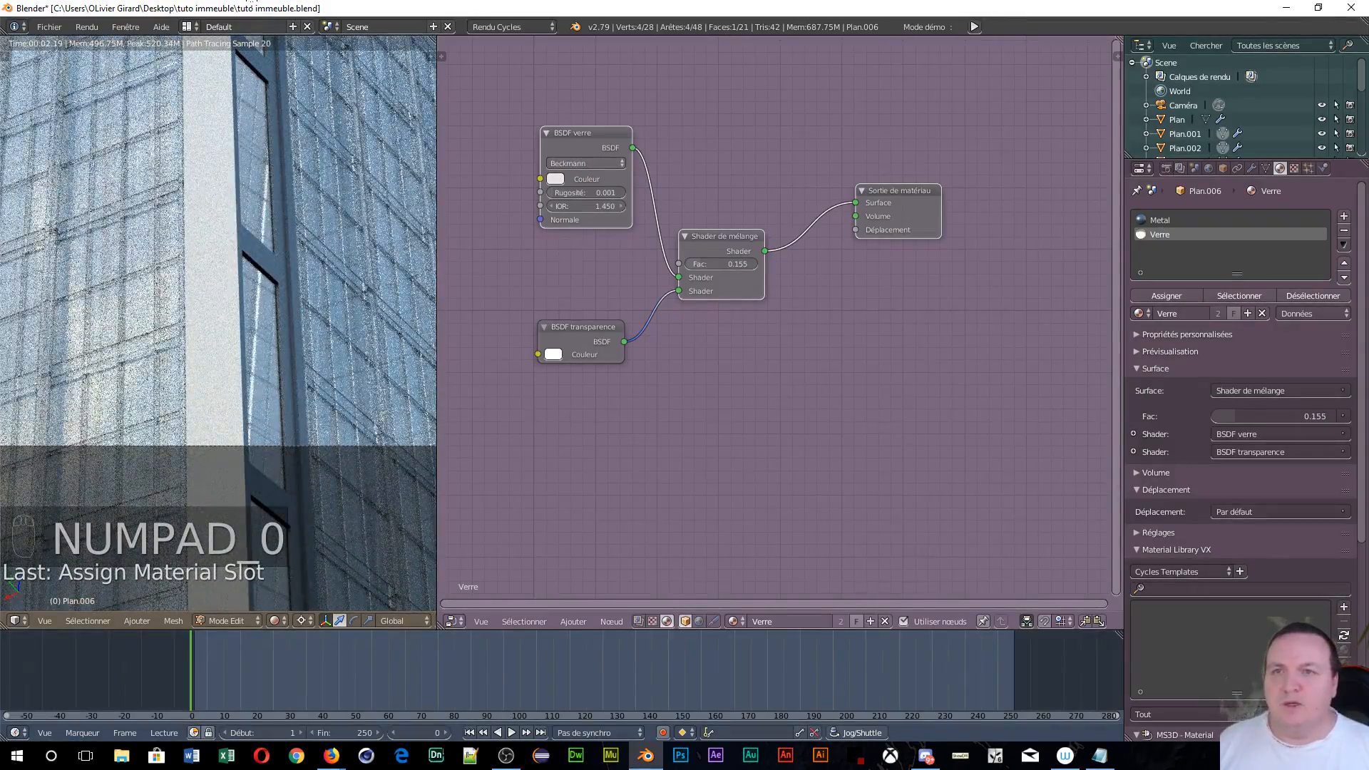
scroll(147, 271, "up", 5)
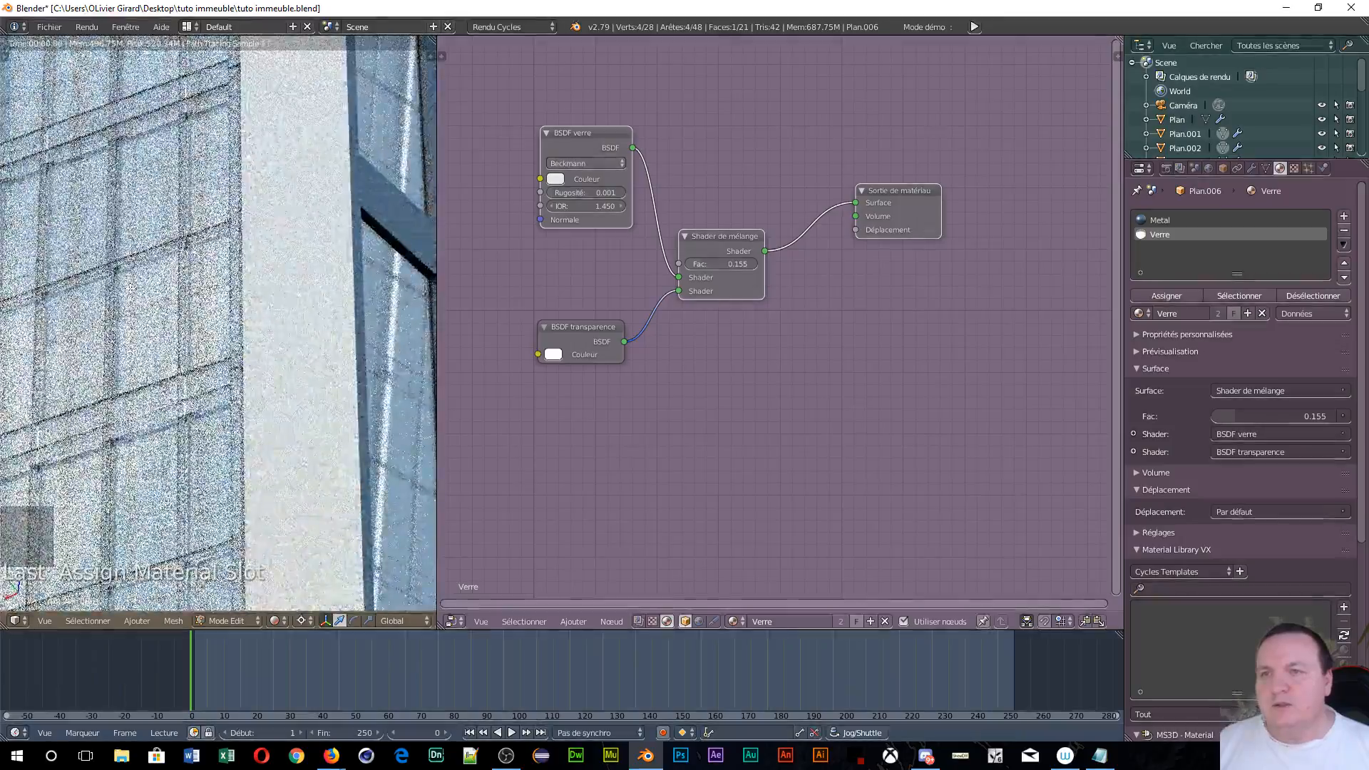
scroll(146, 272, "up", 5)
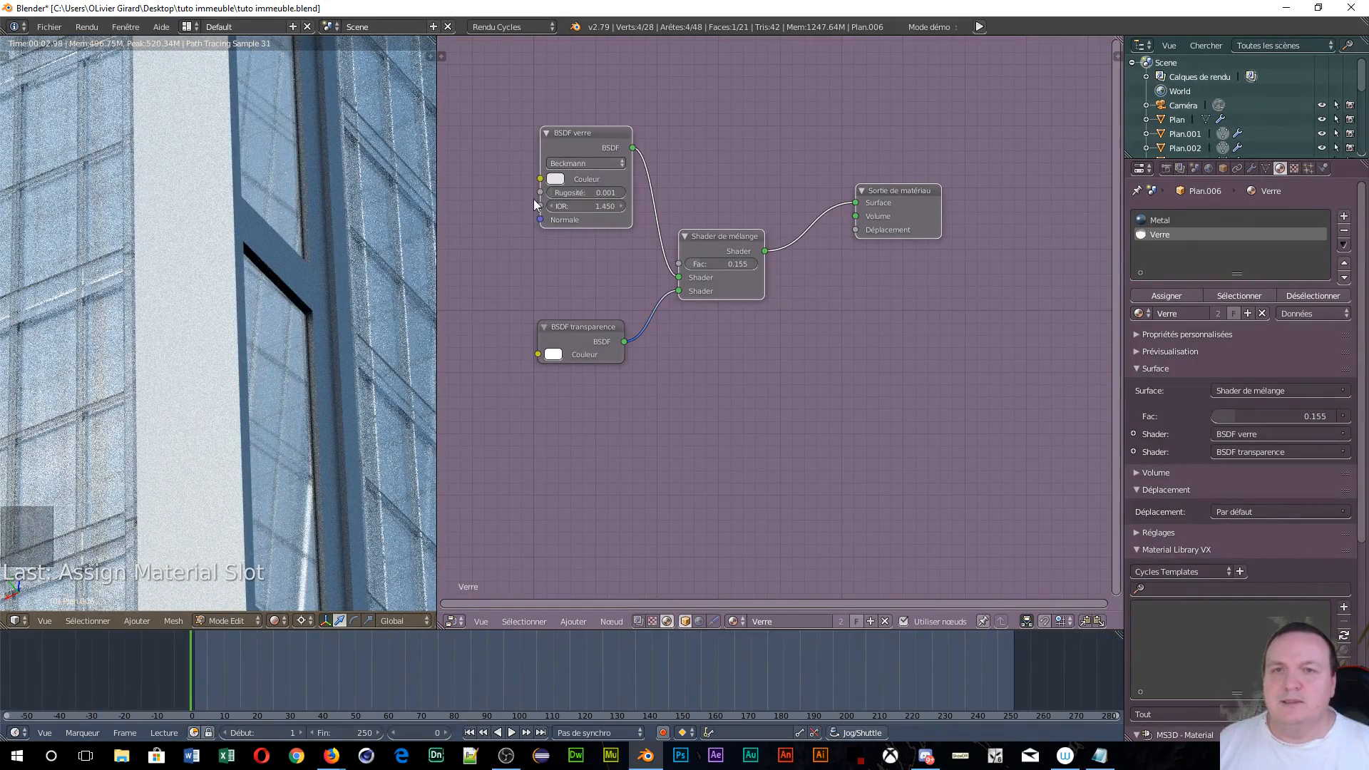
left_click(1192, 223)
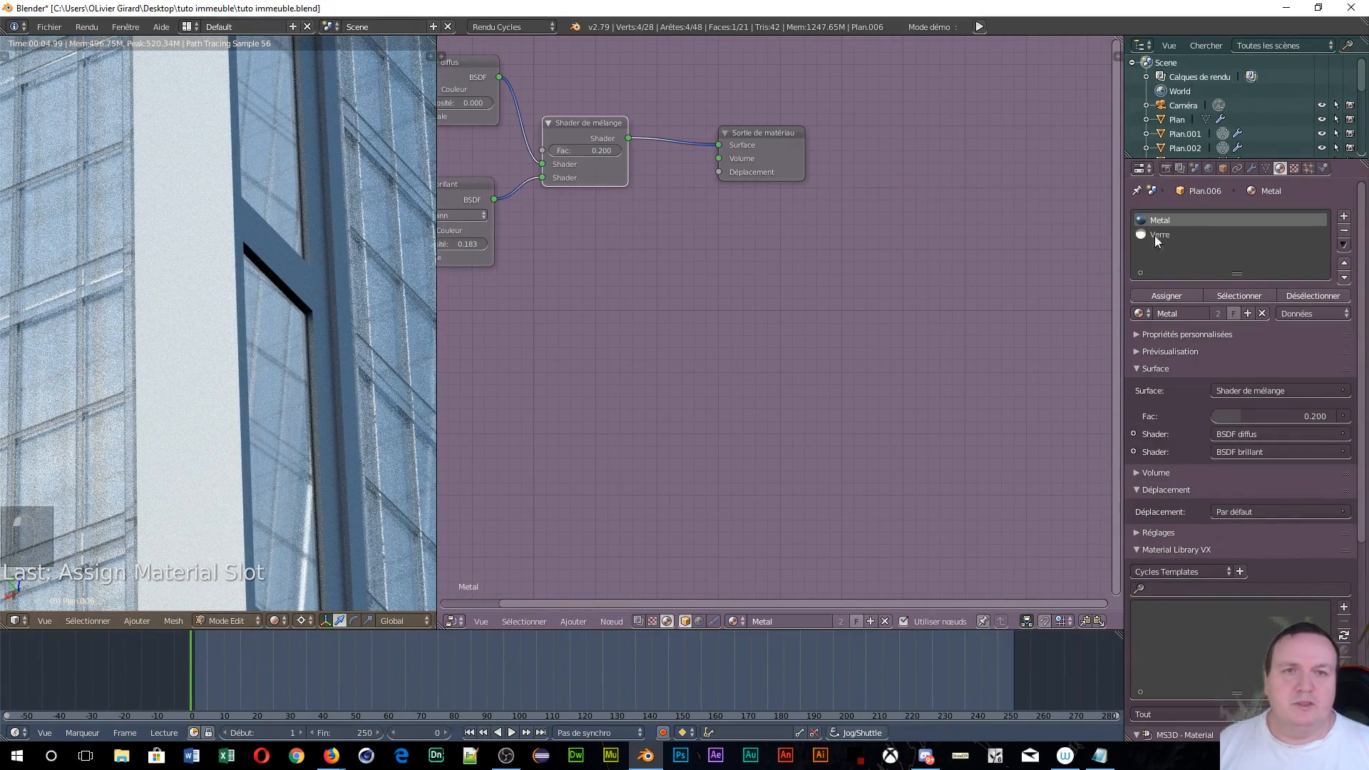
key("Home")
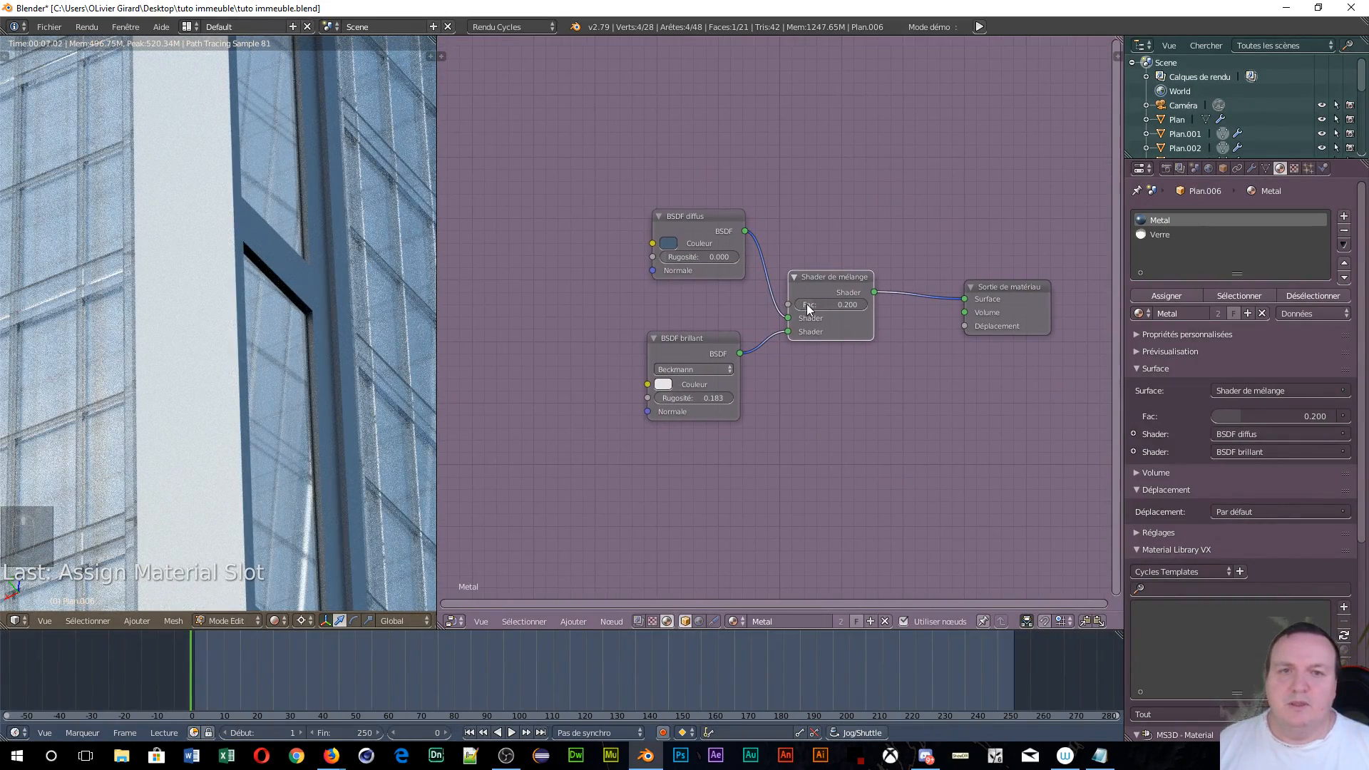
left_click_drag(806, 304, 849, 303)
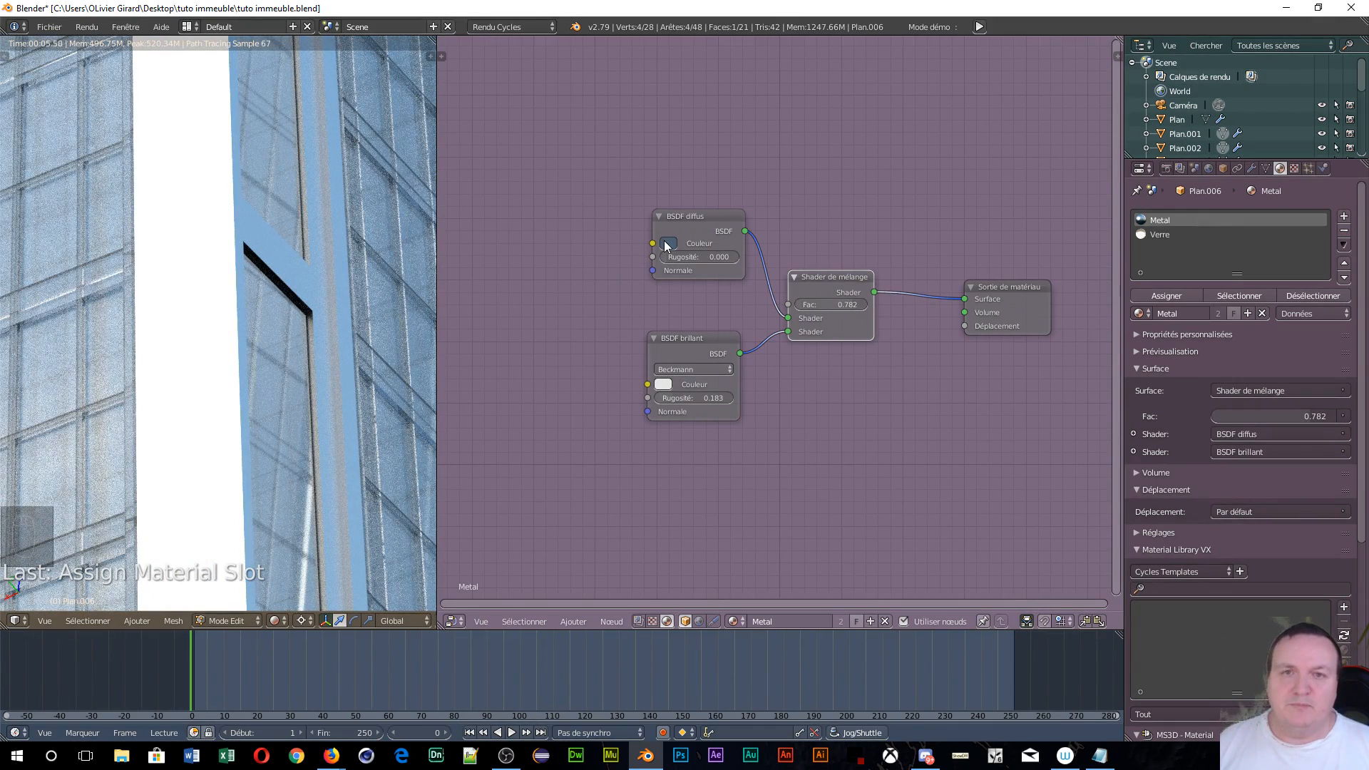
- Copy the Metal material's diffuse colour to its BSDF brillant node and lower that node's roughness to 0.050
key("ctrl+c")
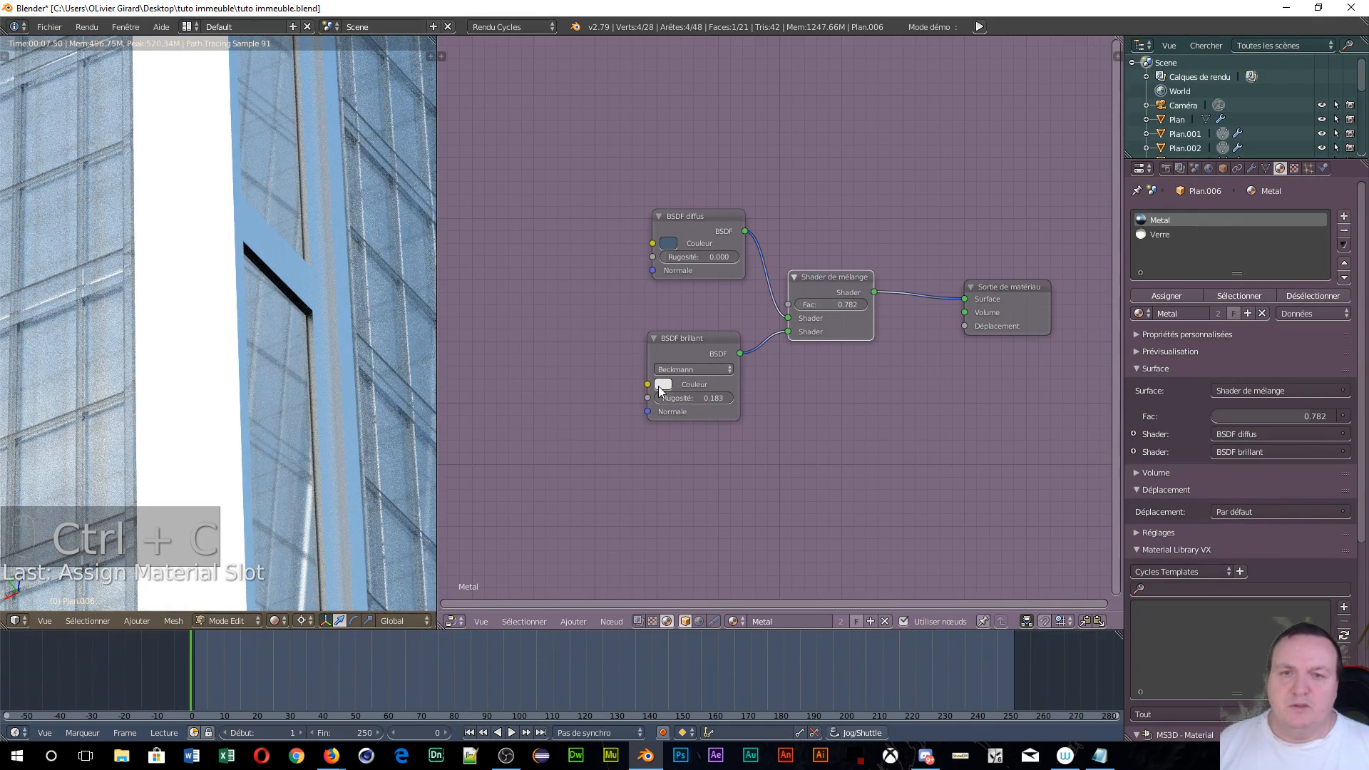
key("ctrl+v")
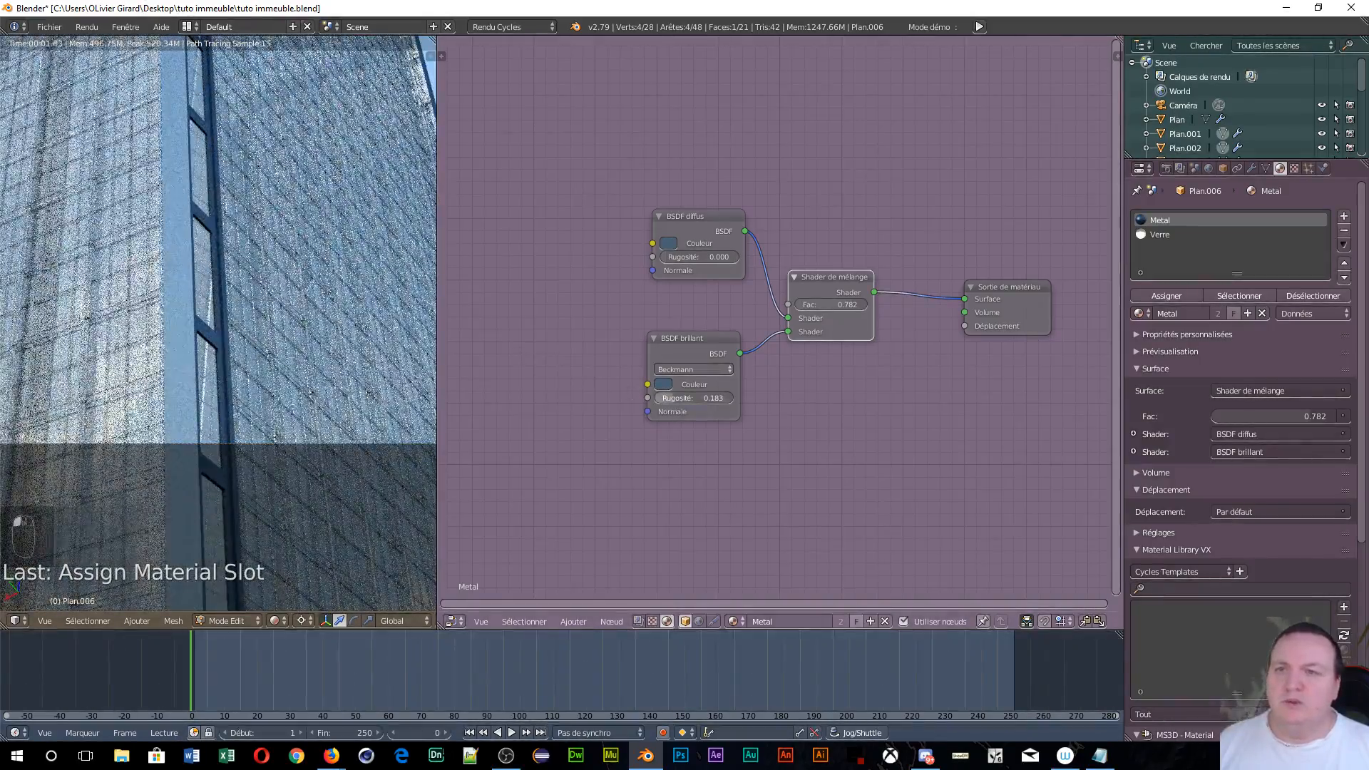
left_click_drag(670, 398, 660, 398)
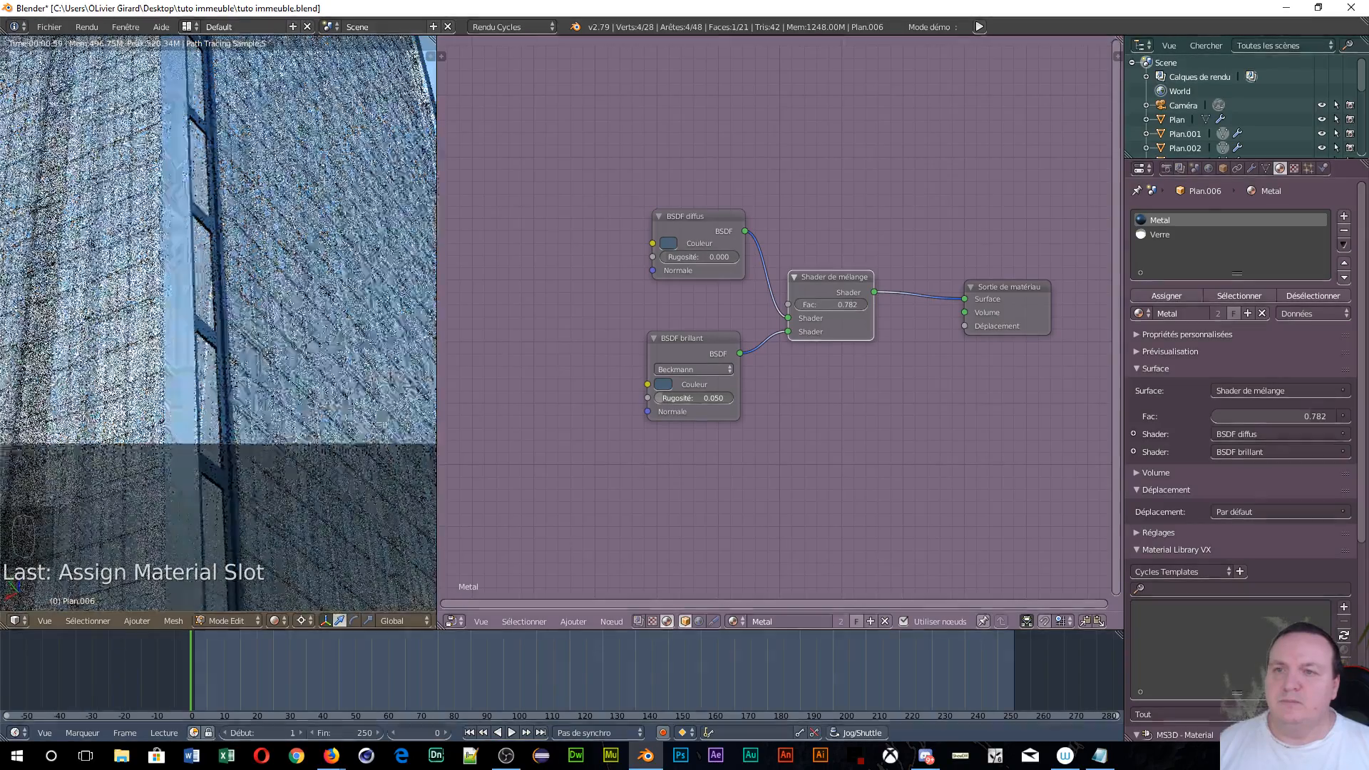
- Move the BSDF diffus and BSDF brillant nodes away from the mix shader and add the PBR Metal.001 group node below them
left_click_drag(706, 215, 650, 173)
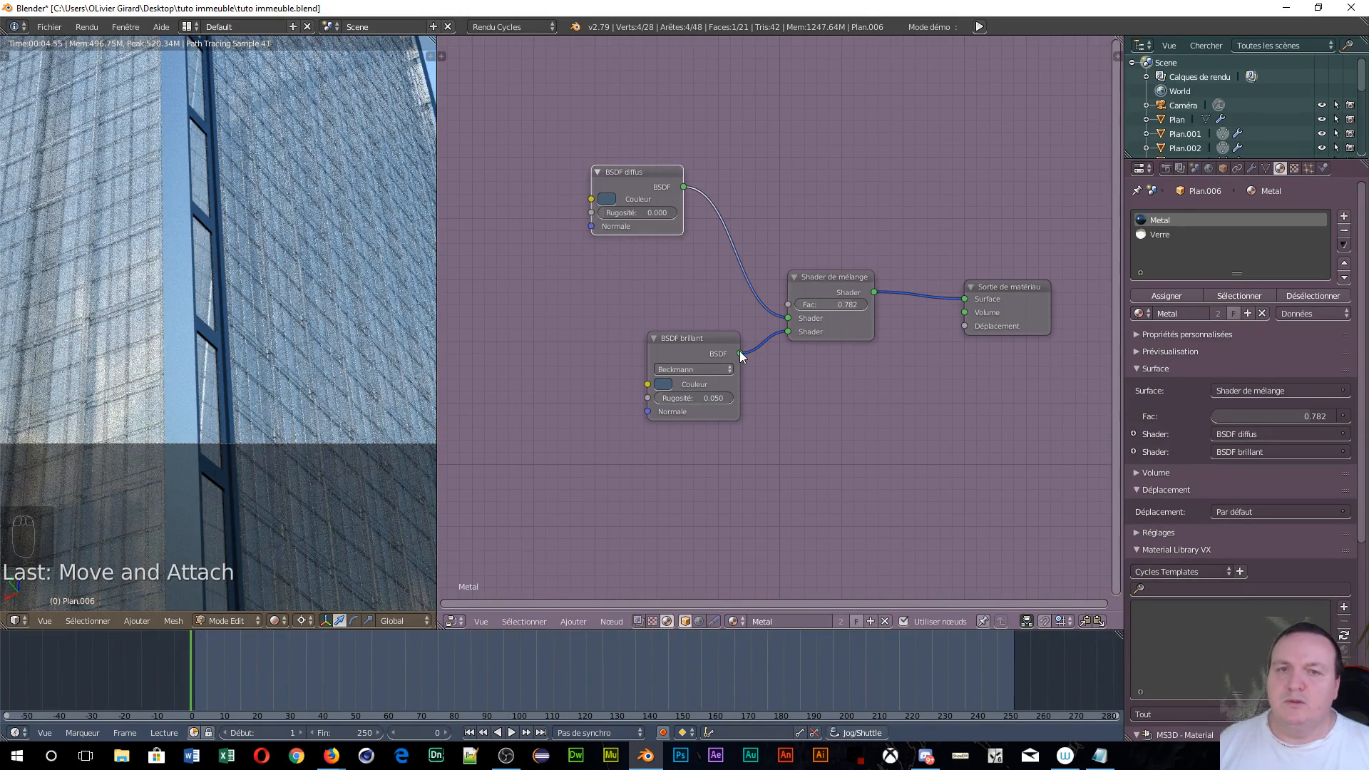
left_click_drag(712, 345, 630, 311)
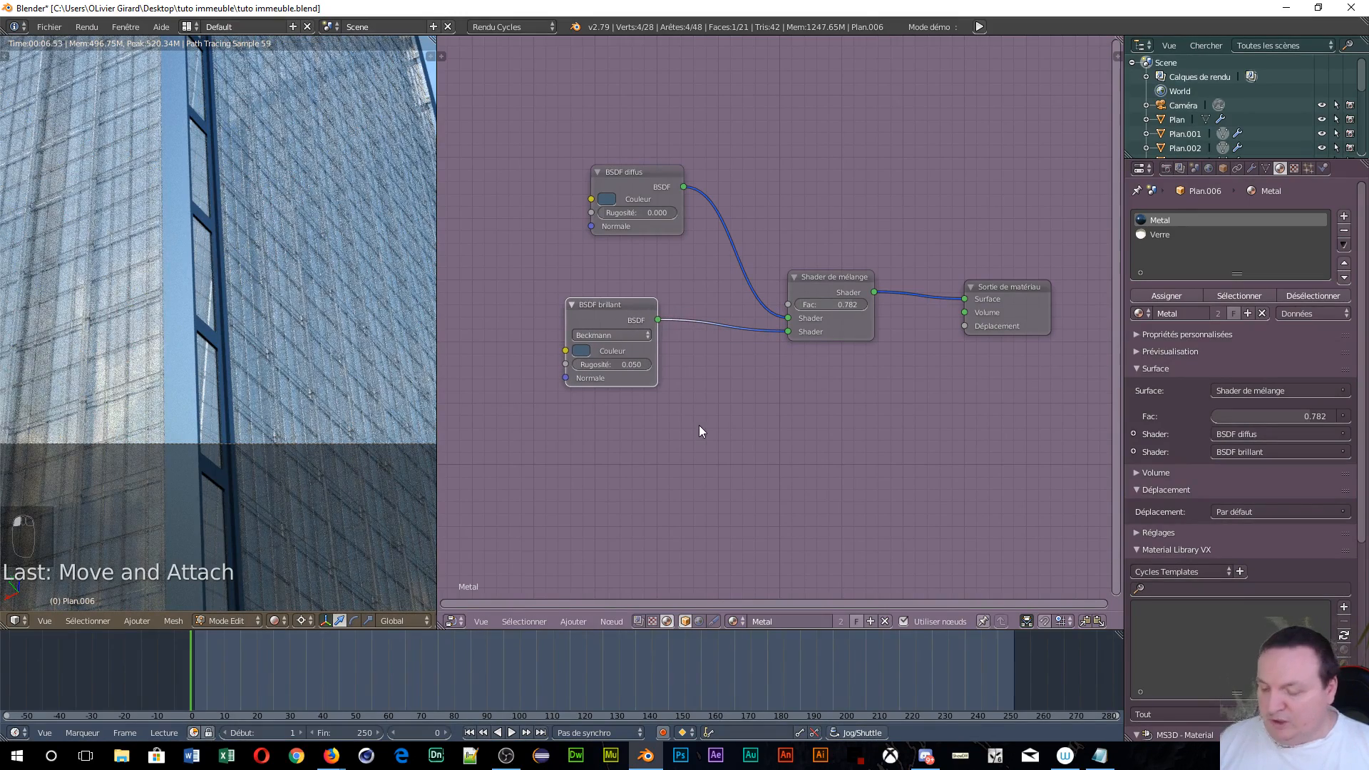
key("shift+a")
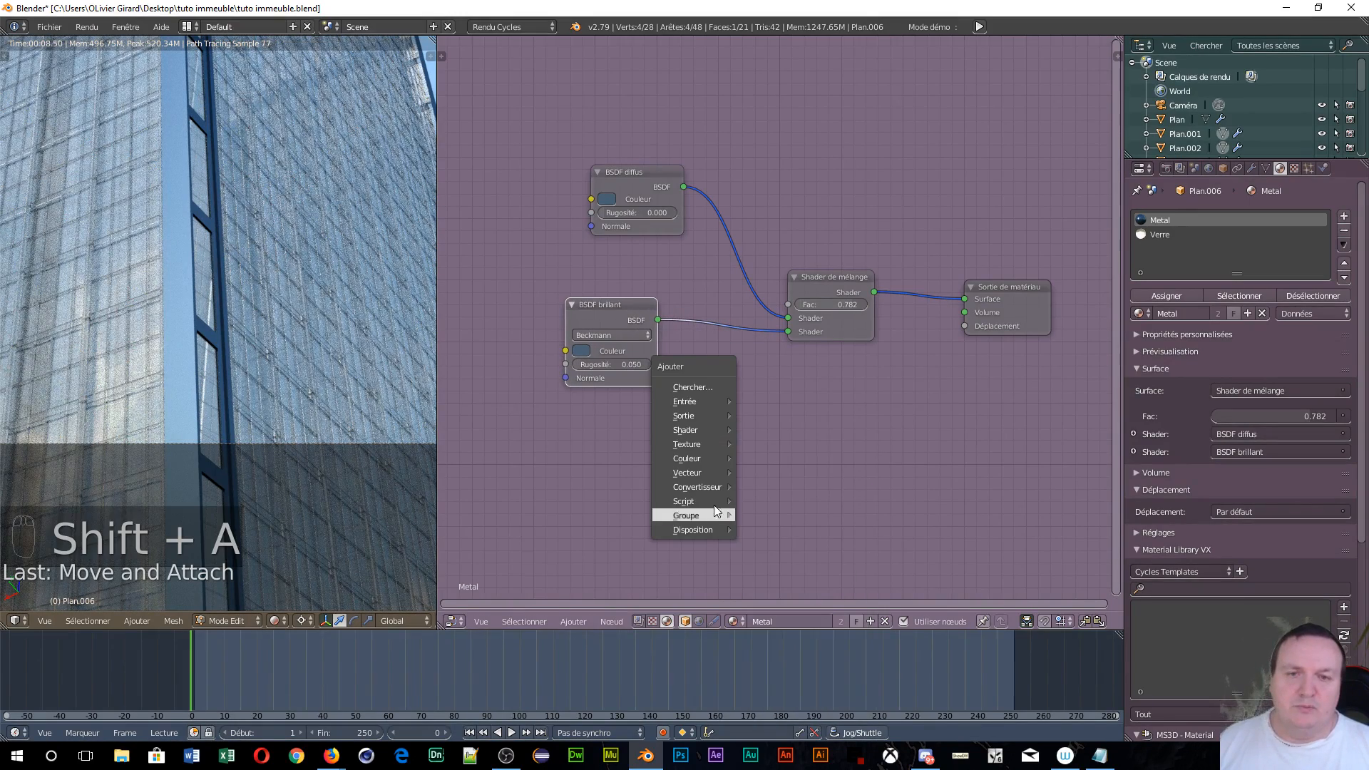
mouse_move(711, 515)
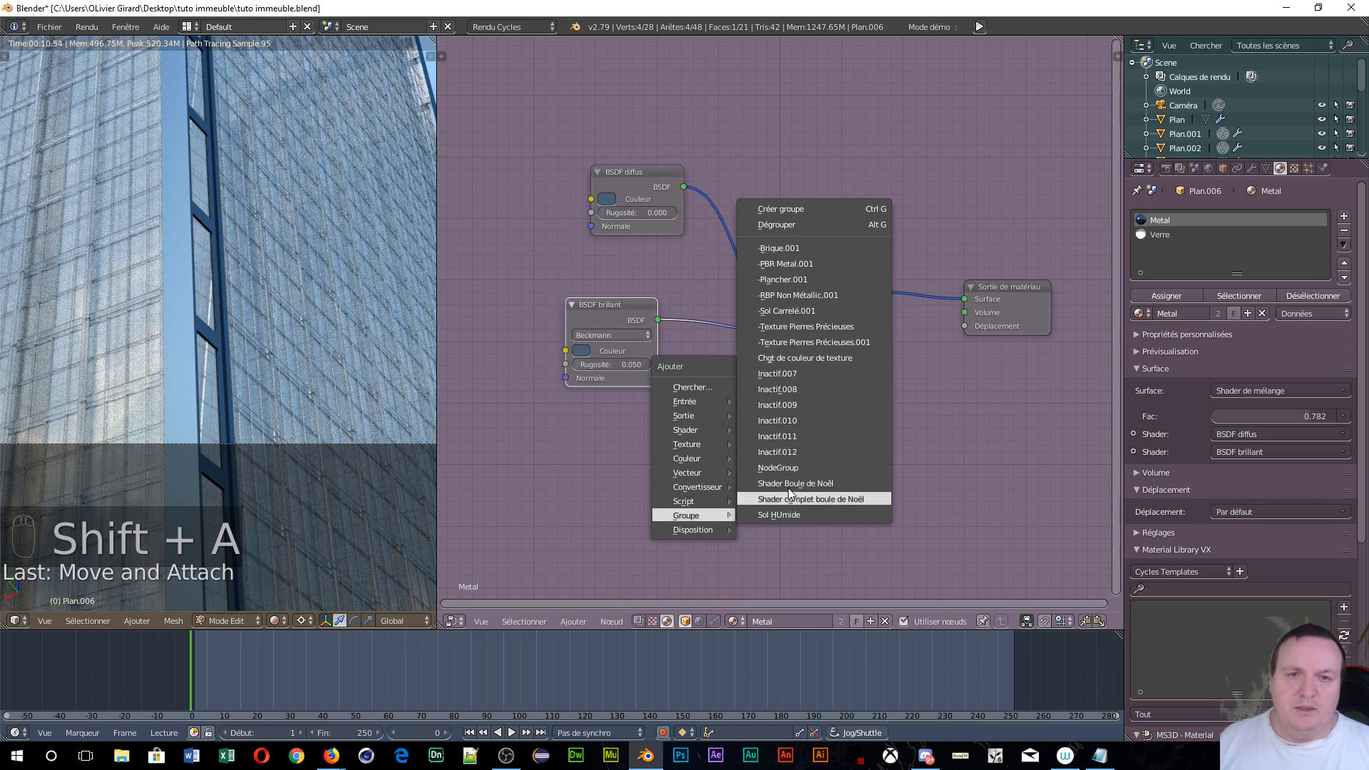
left_click(788, 263)
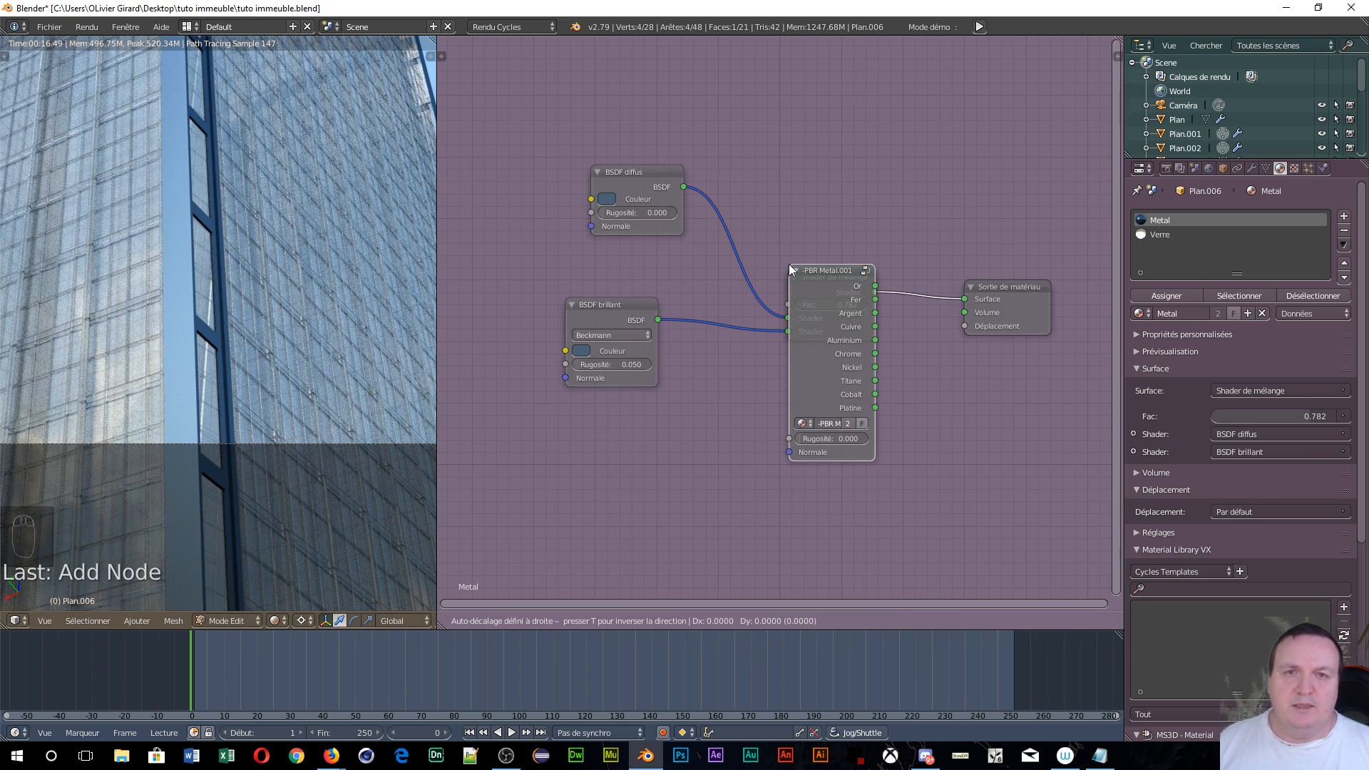
left_click(679, 384)
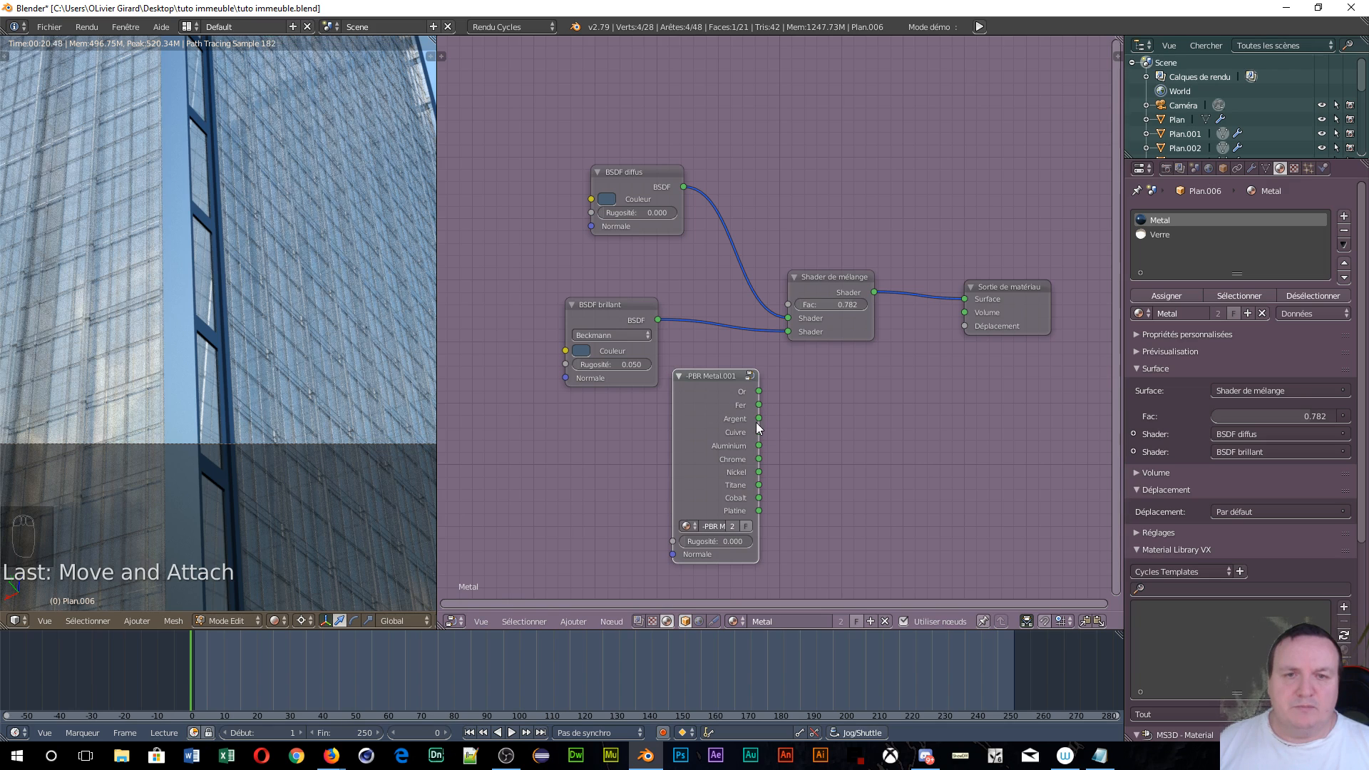
- Link the PBR Metal.001 group's Fer output to the material output's Surface and move the unlinked mix shader aside
left_click_drag(759, 405, 964, 298)
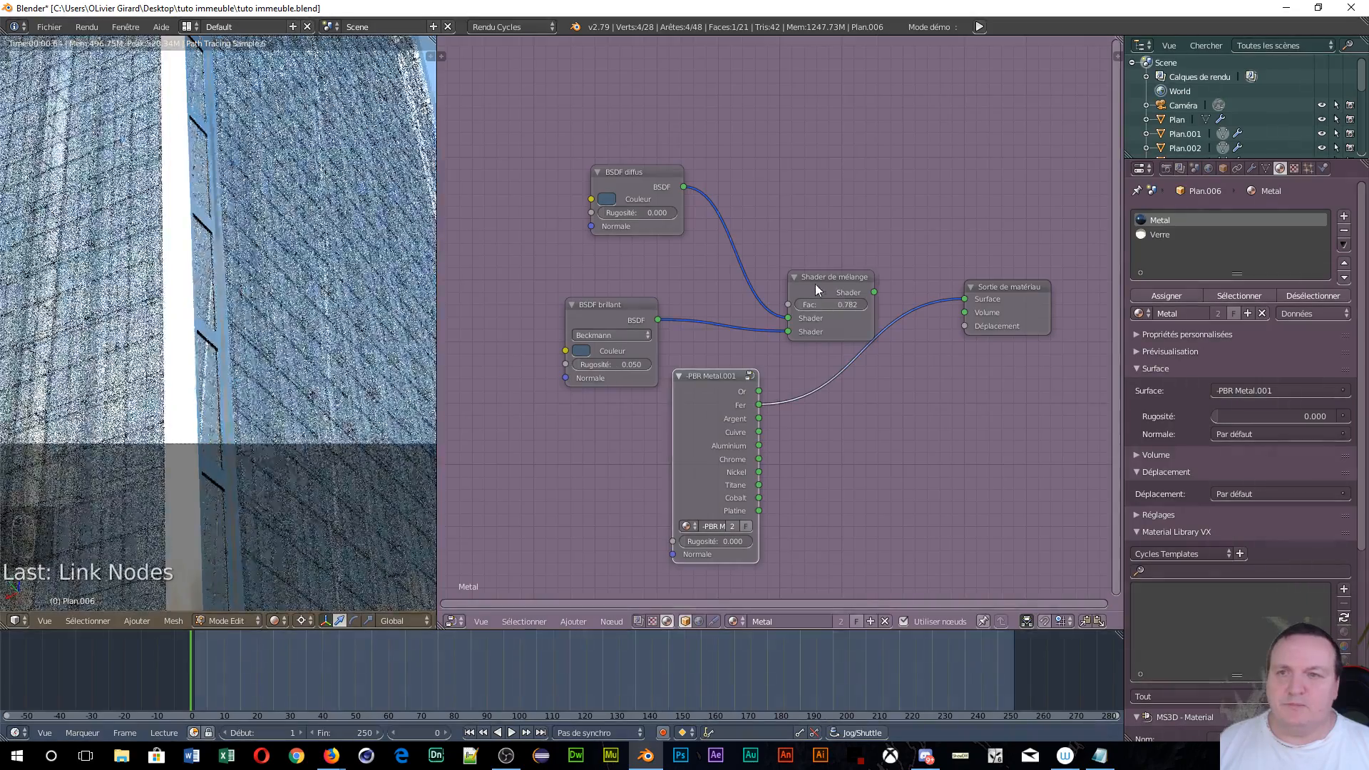
left_click_drag(815, 283, 800, 211)
scroll(253, 212, "down", 5)
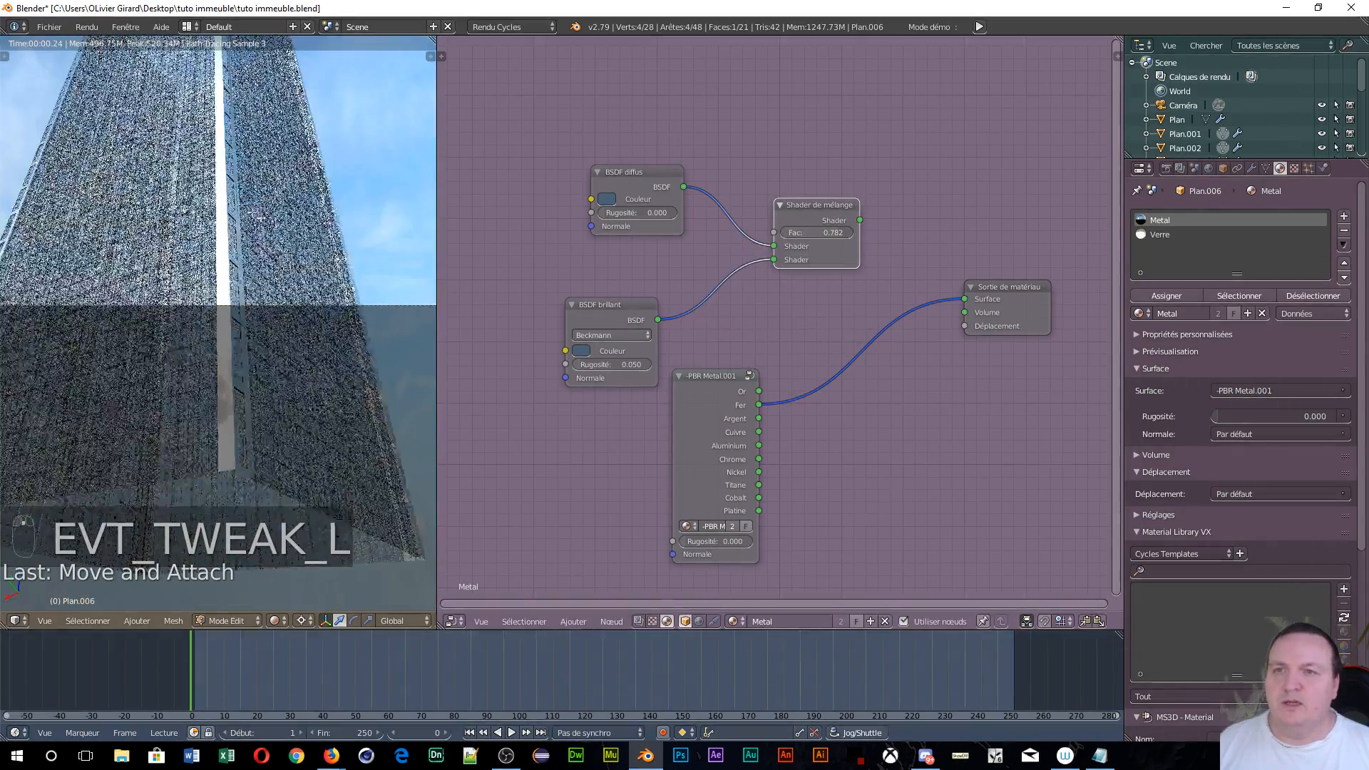
- Open the PBR Metal.001 group for editing and move the Inactif.010 colour node that feeds the Fer shader aside
left_click(711, 376)
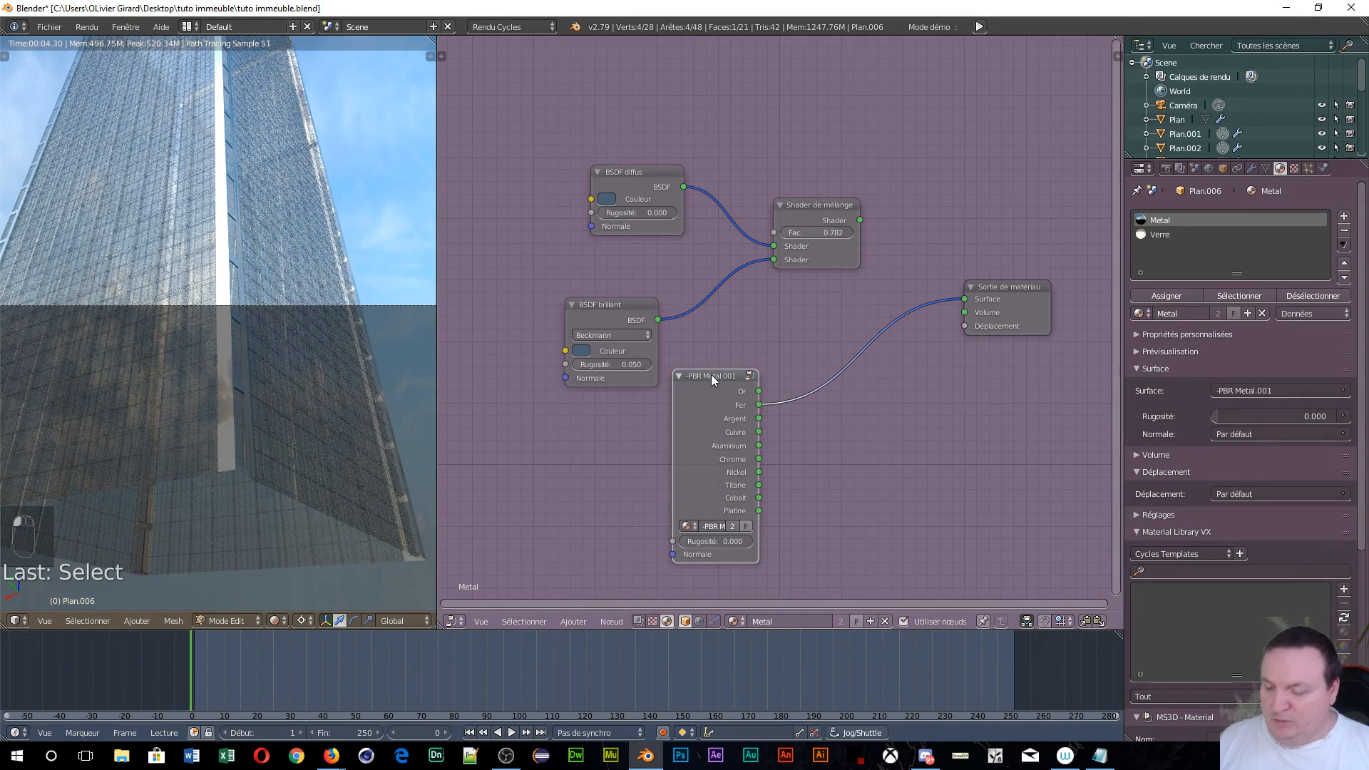
key("Tab")
scroll(718, 377, "down", 5)
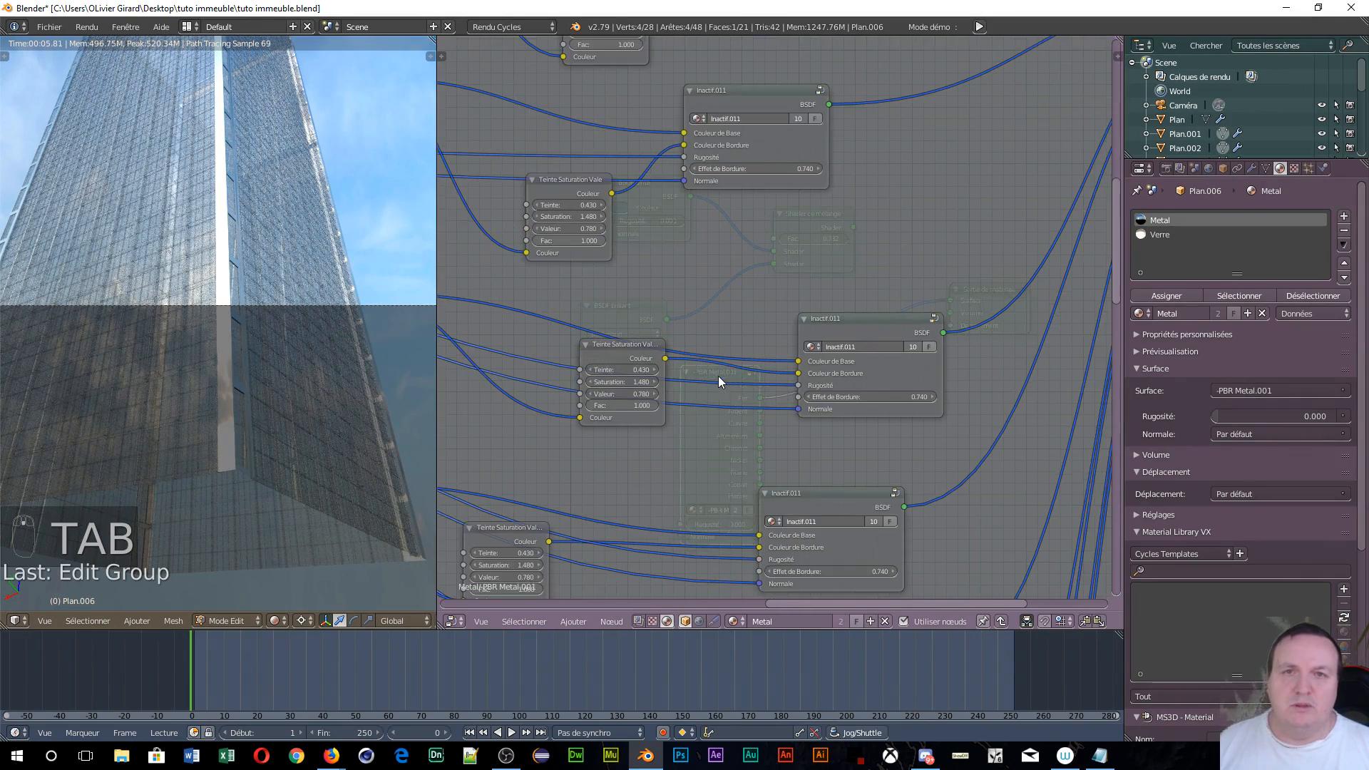
middle_click_drag(663, 318, 700, 511)
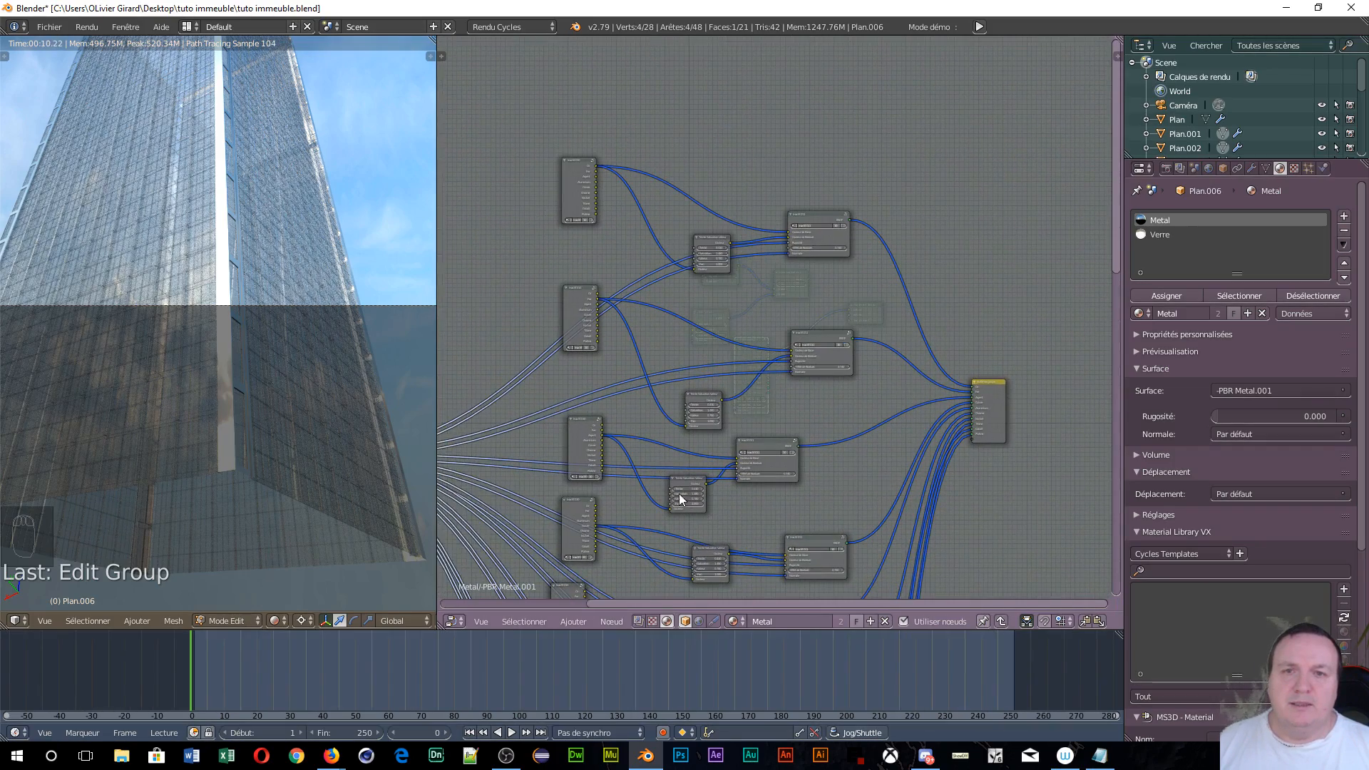
scroll(628, 426, "up", 3)
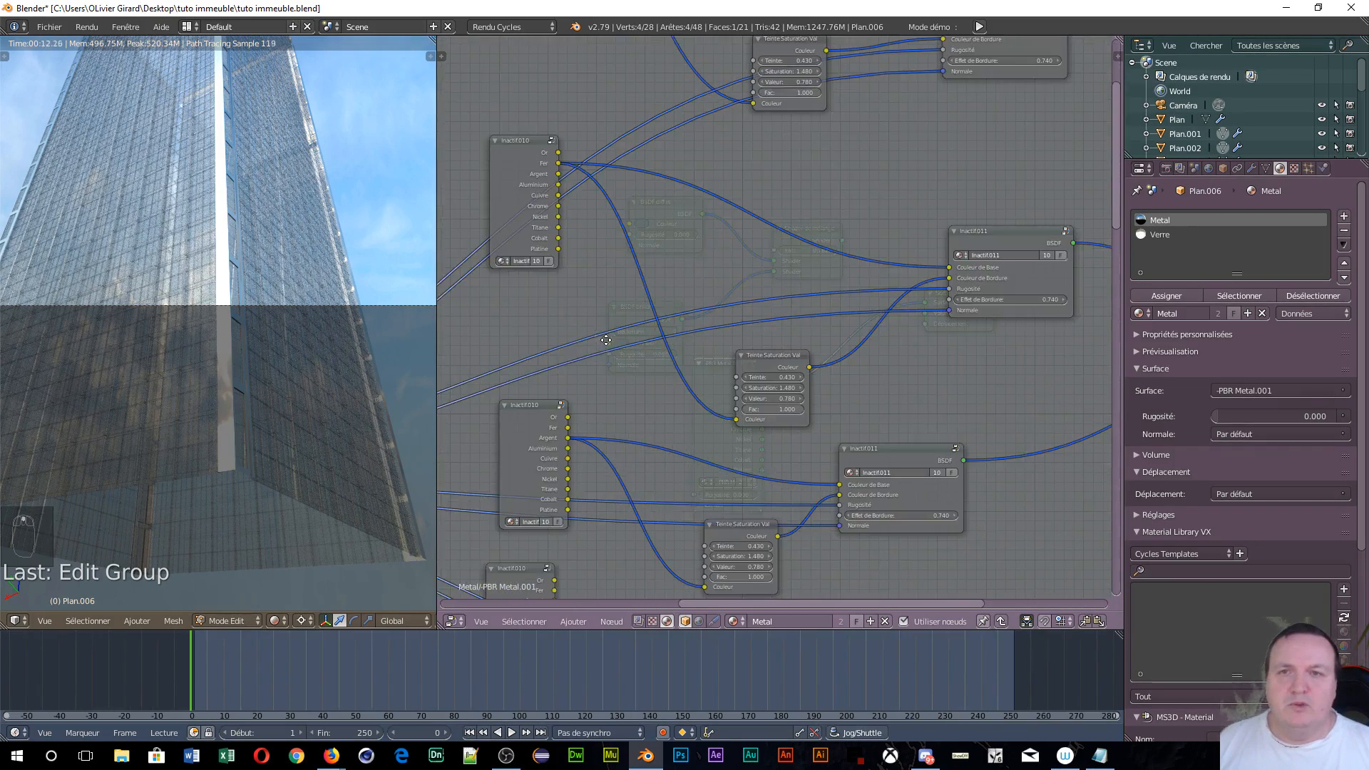
middle_click_drag(606, 340, 740, 452)
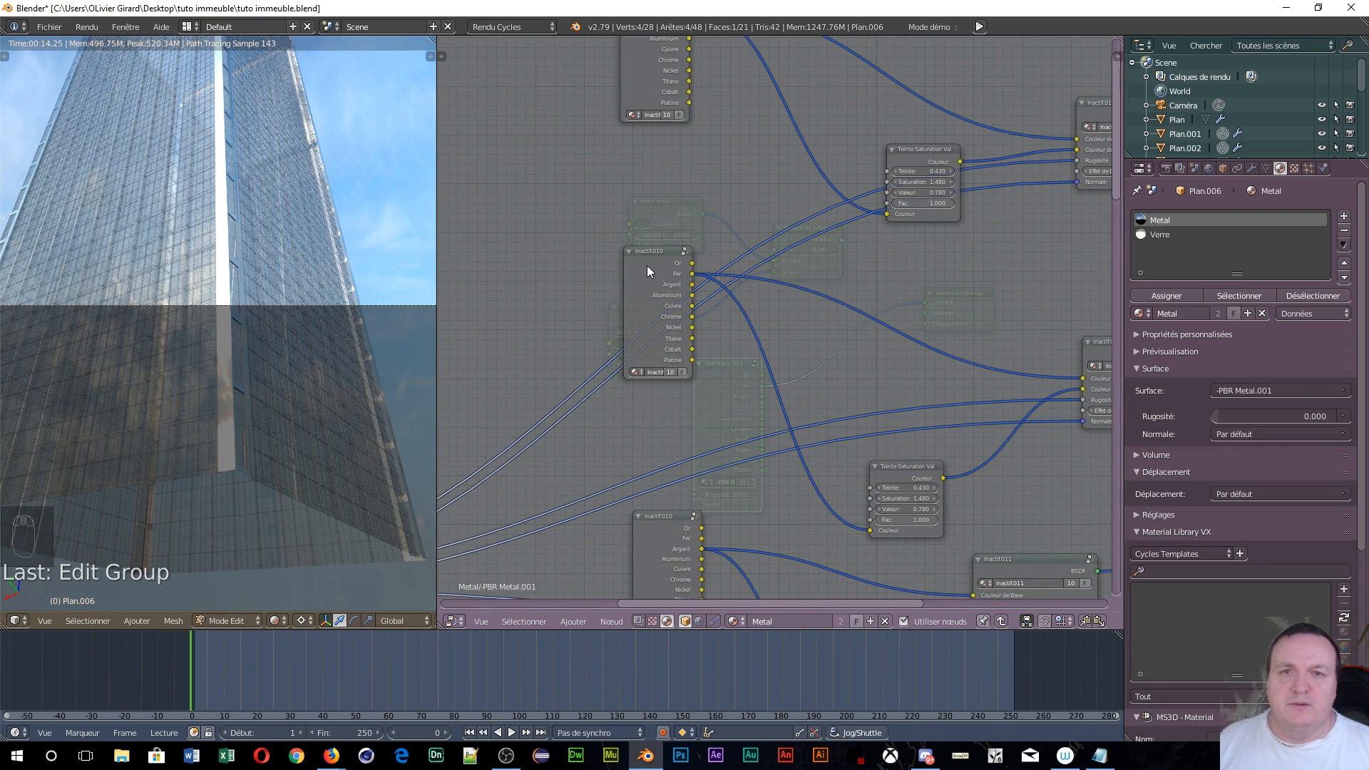
left_click_drag(648, 265, 592, 189)
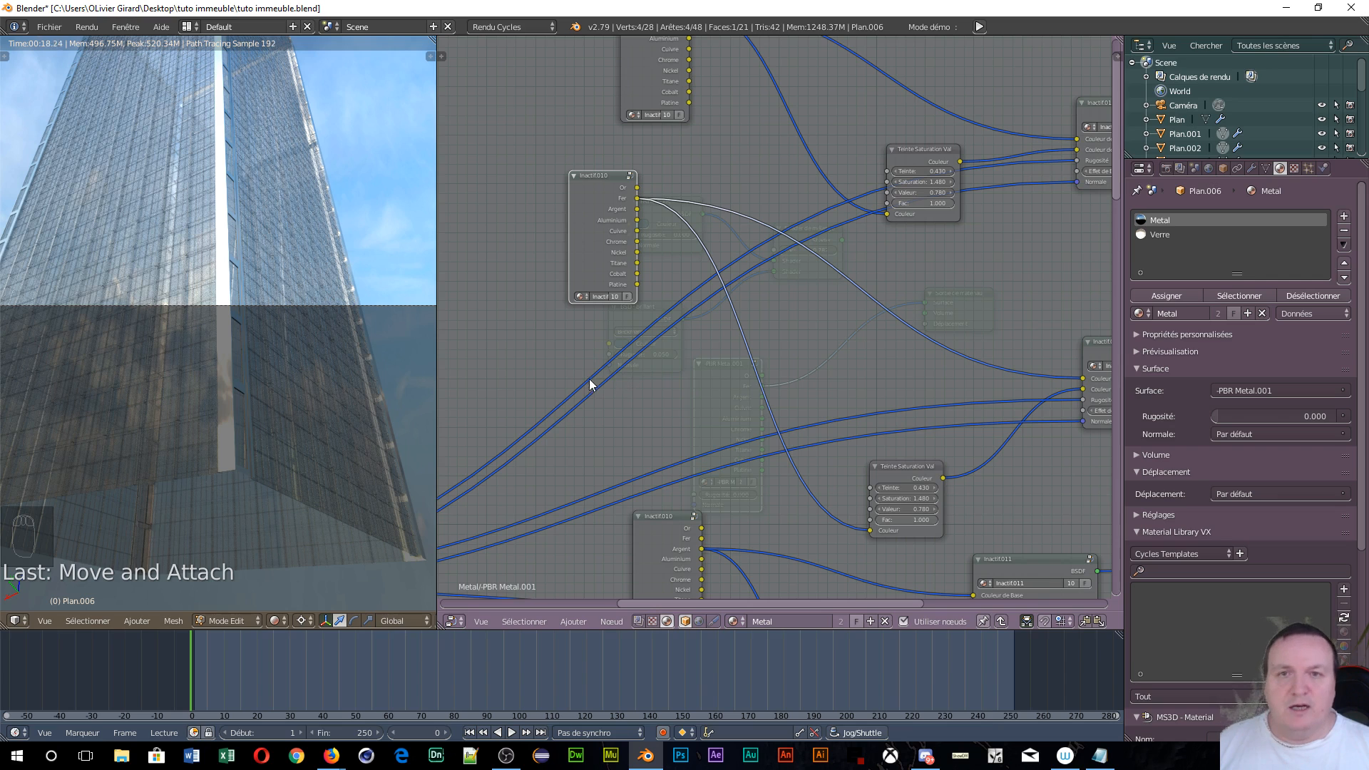
- Add an RGB input node above the Fer colour node and paste the copied blue metal colour into it
key("shift+a")
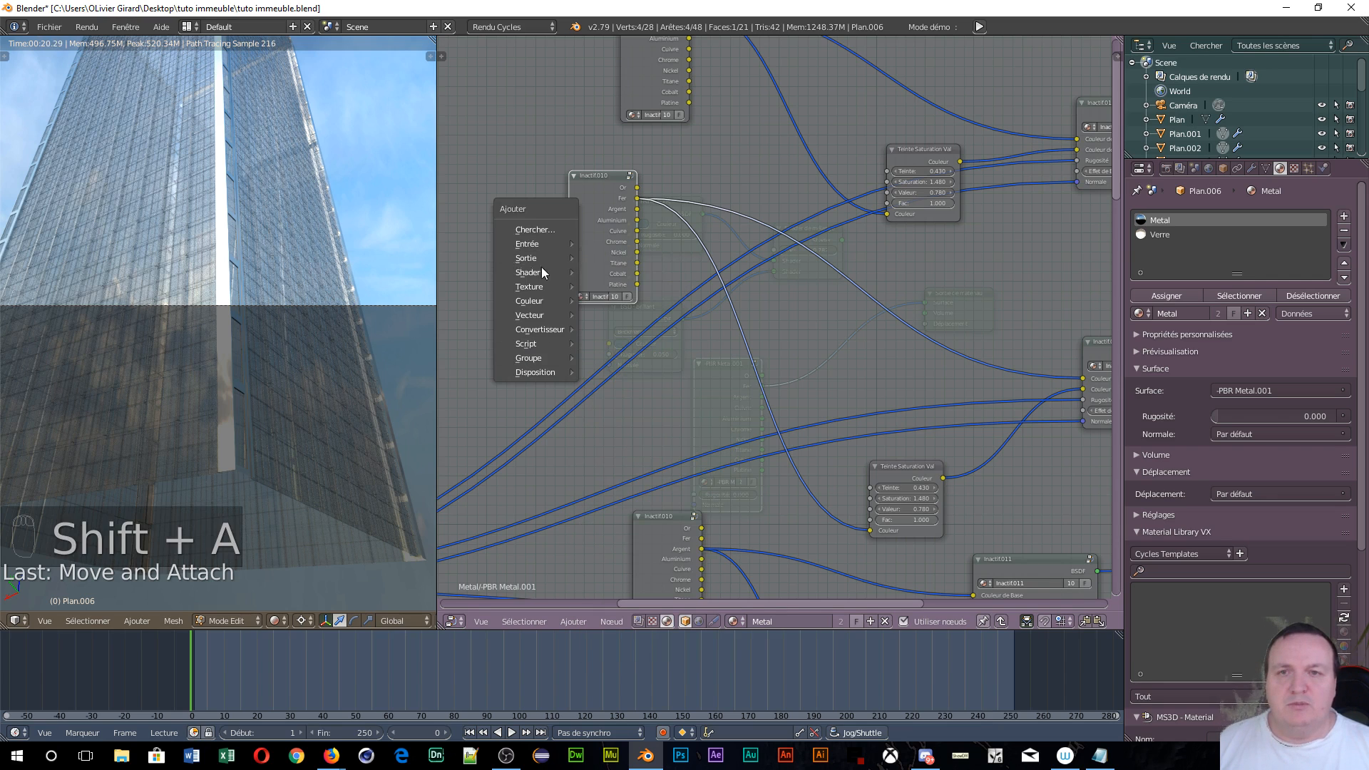
mouse_move(545, 274)
mouse_move(545, 243)
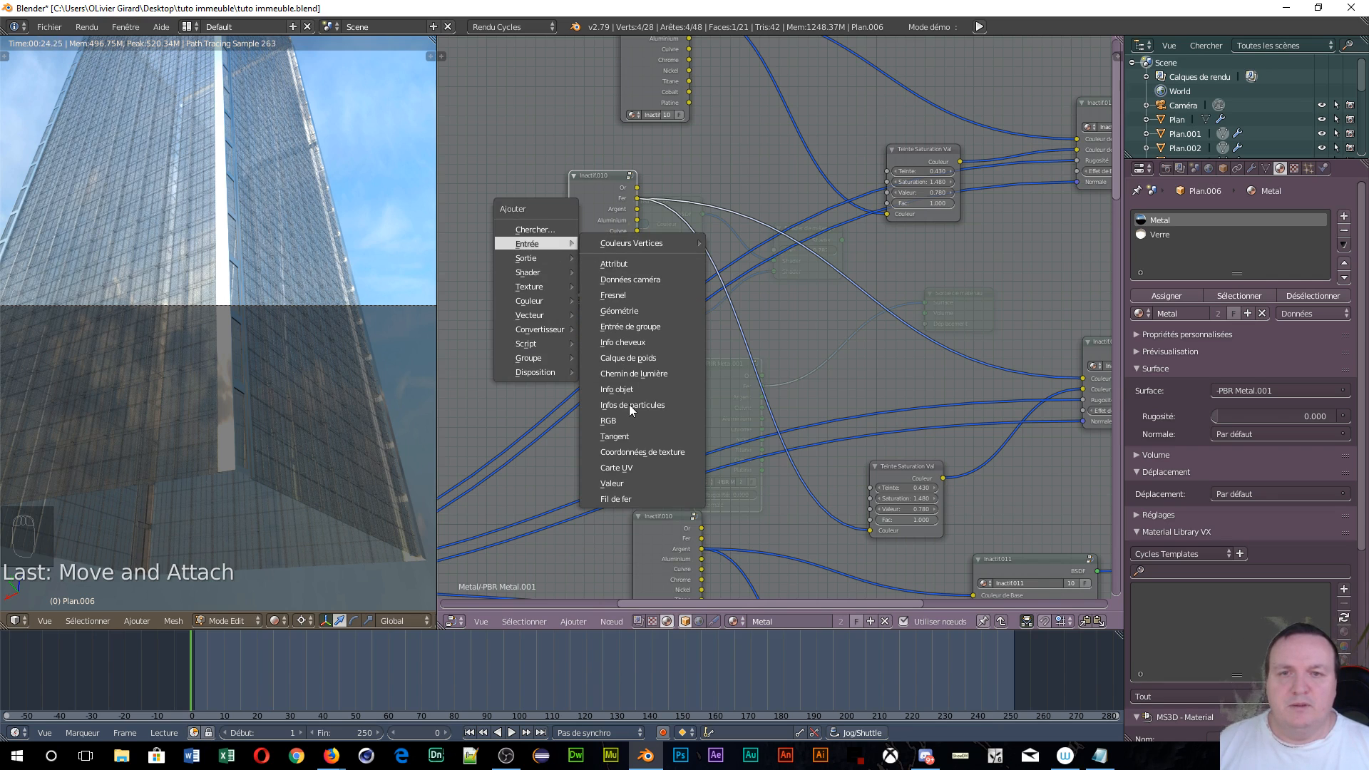
left_click(613, 420)
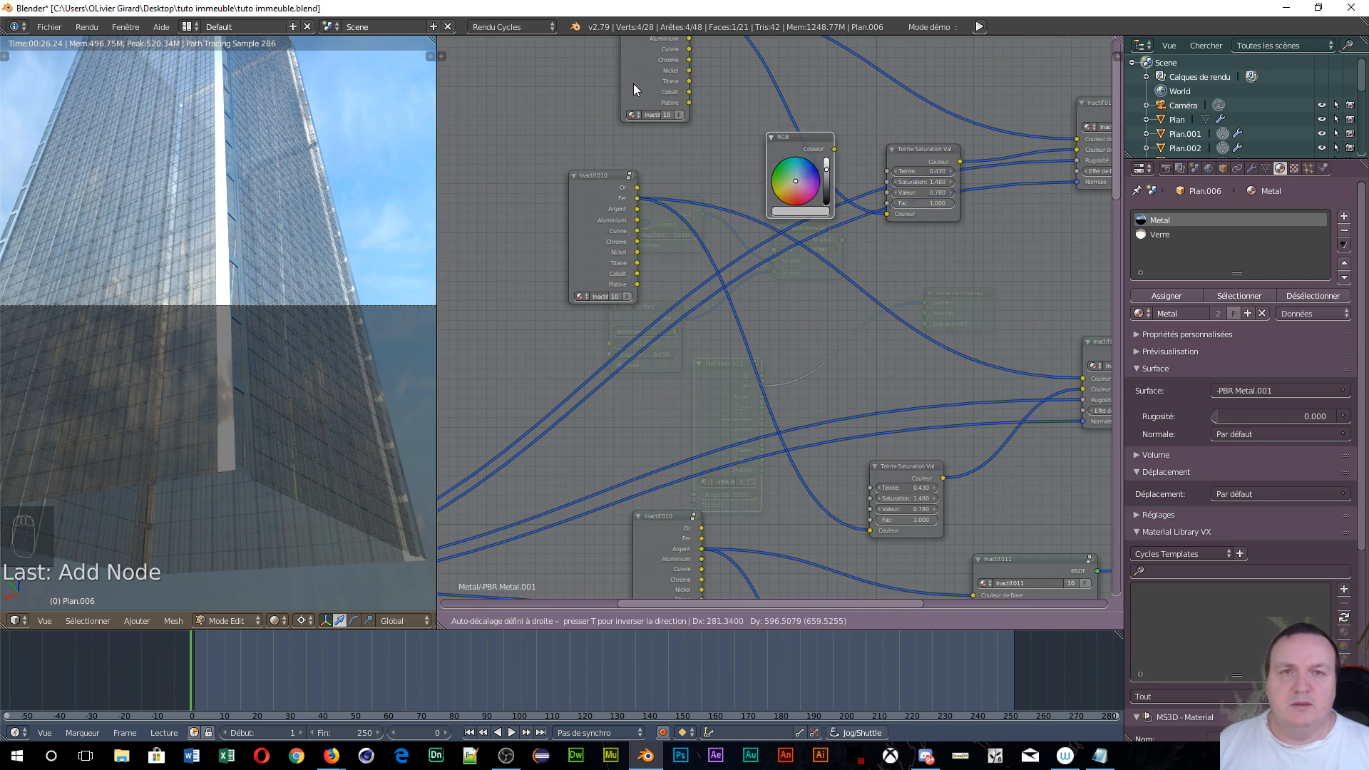
left_click(511, 84)
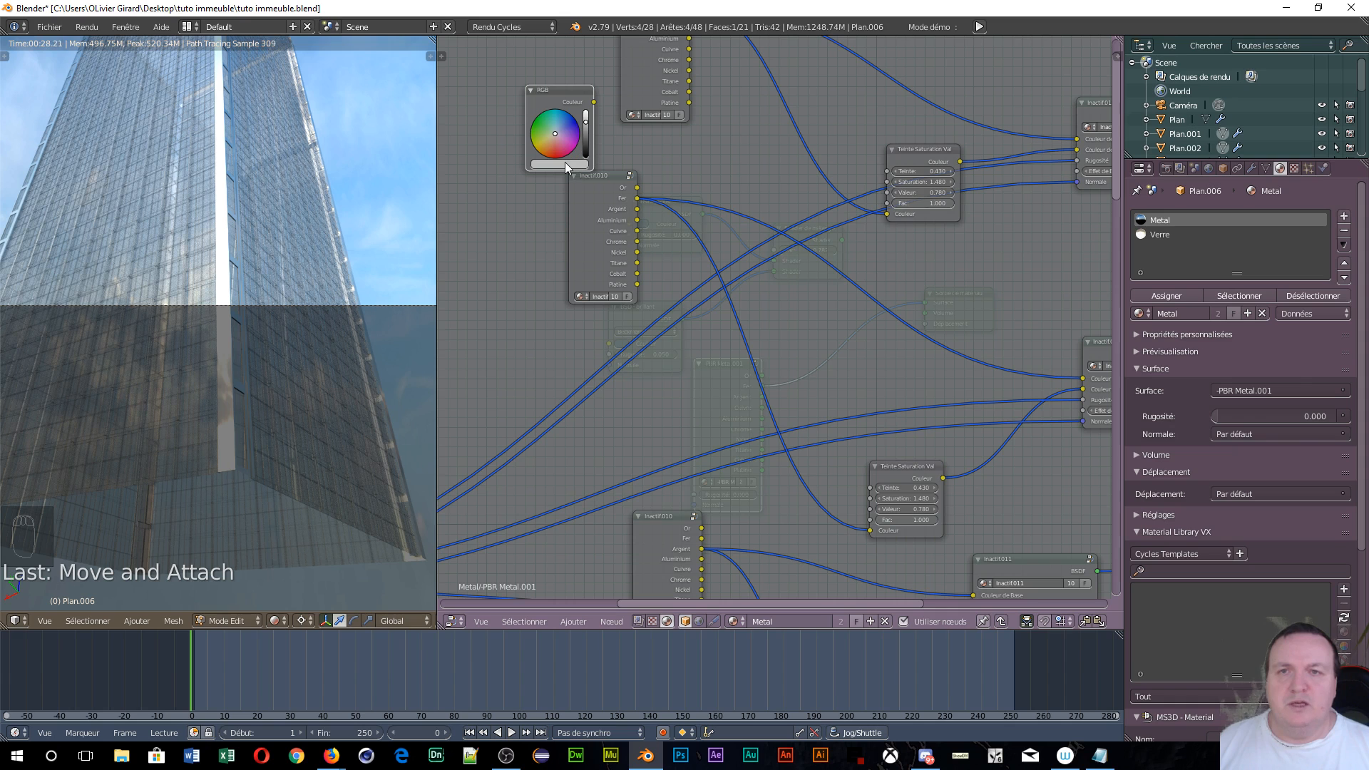
key("ctrl+v")
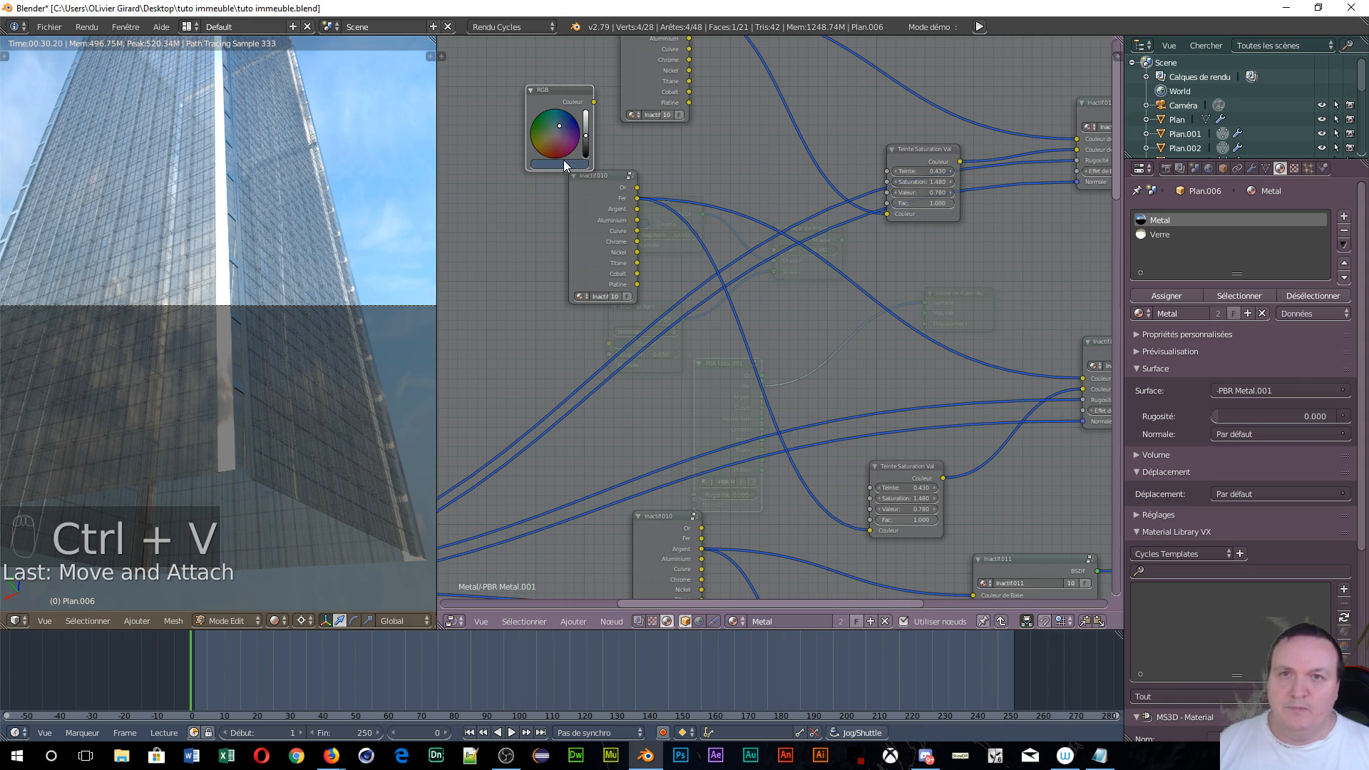
- Delete the RGB node just added inside the PBR Metal.001 group
scroll(728, 351, "down", 3)
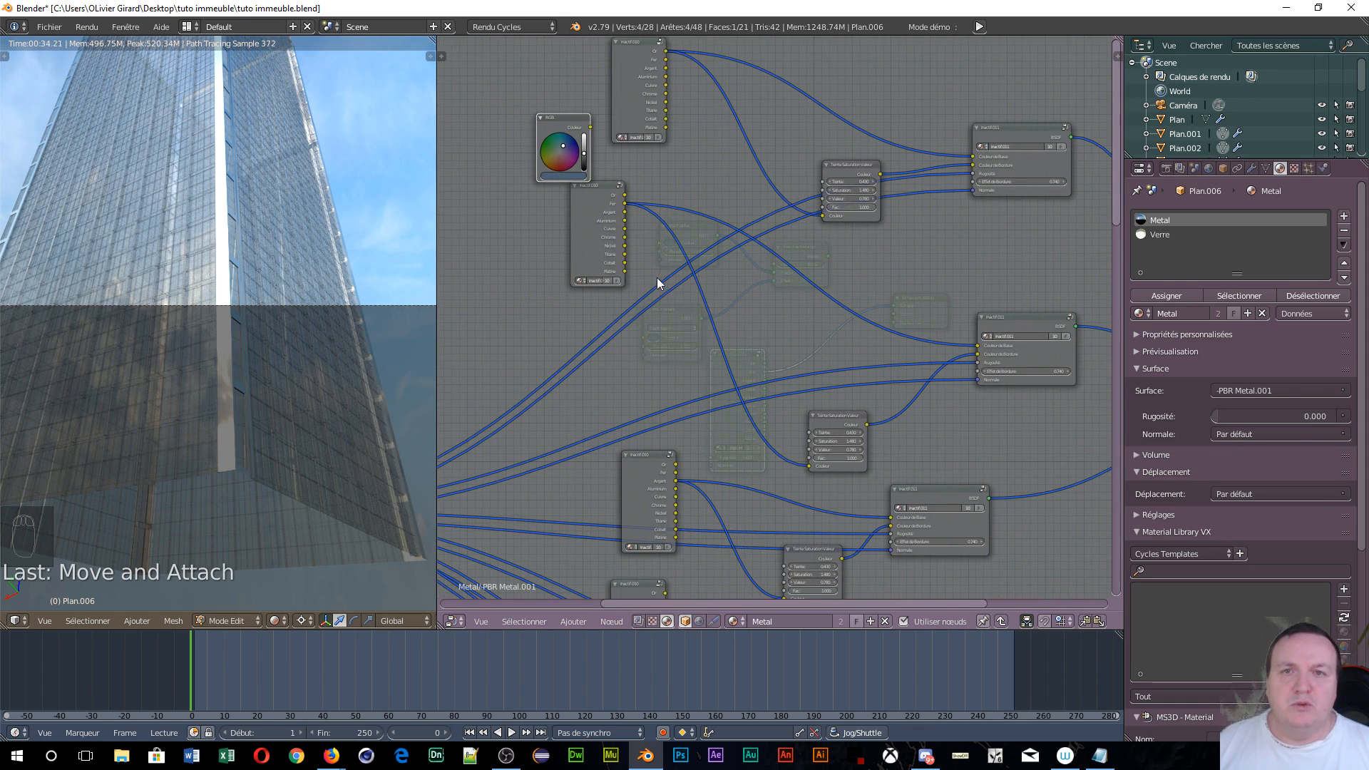
left_click_drag(602, 130, 601, 130)
left_click_drag(825, 238, 575, 123)
left_click(575, 122)
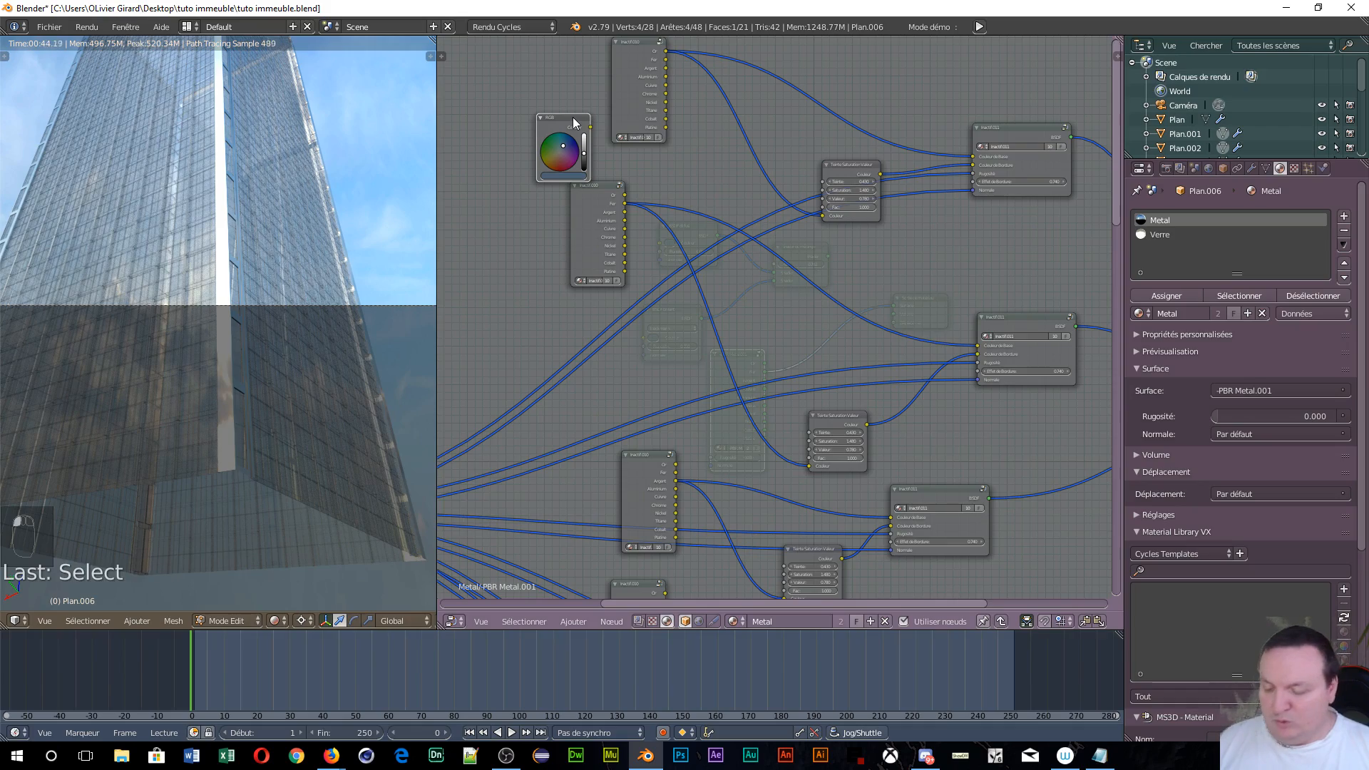
key("ctrl+x")
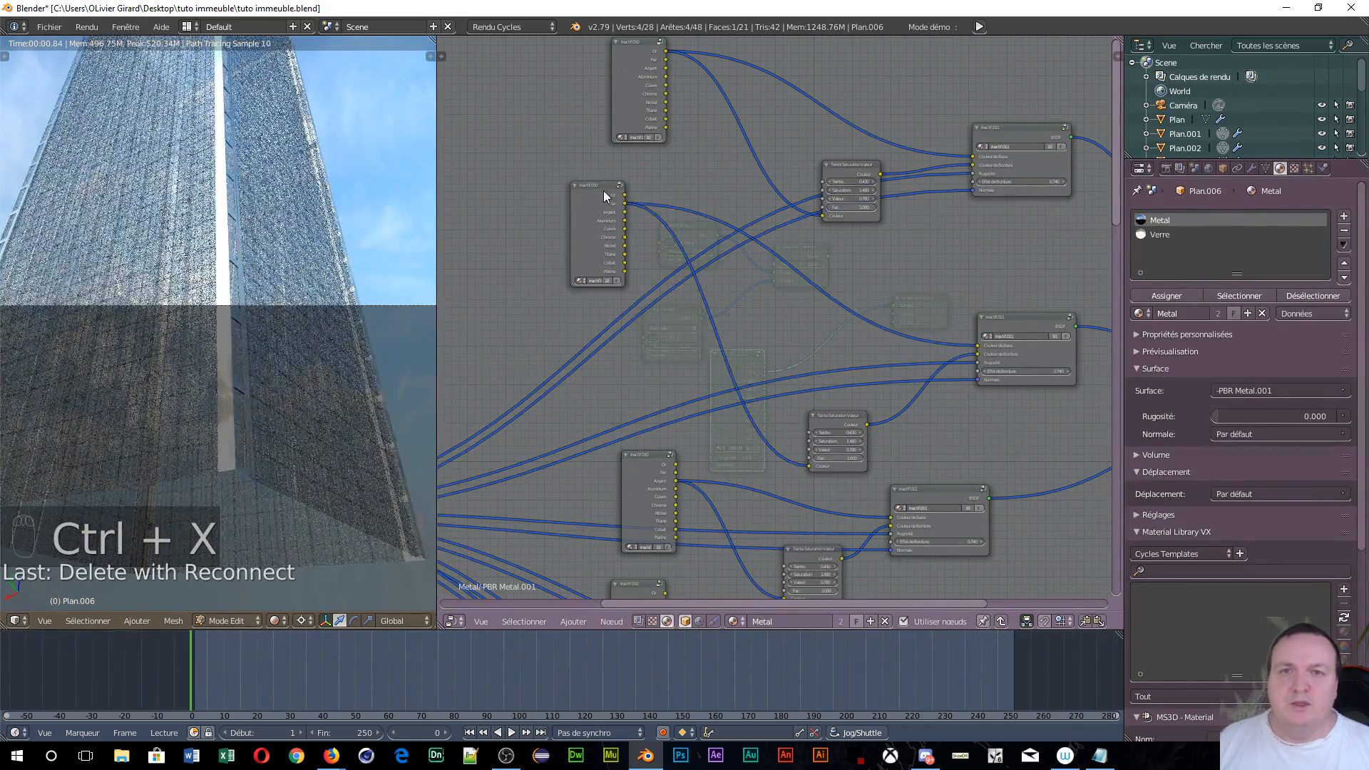
- Open the nested Inactif.010 colour group of the Fer shader and try to paste the RGB node above its colour nodes
left_click(599, 193)
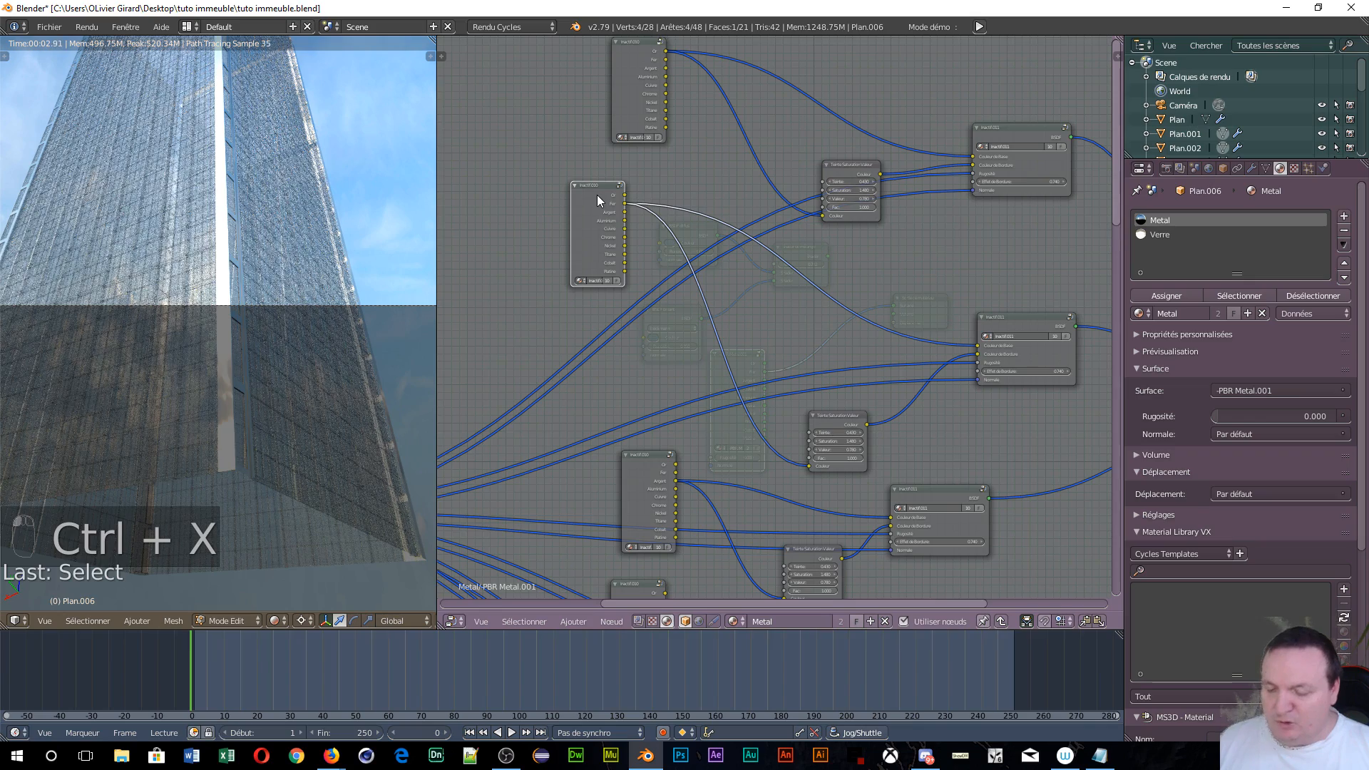
key("Tab")
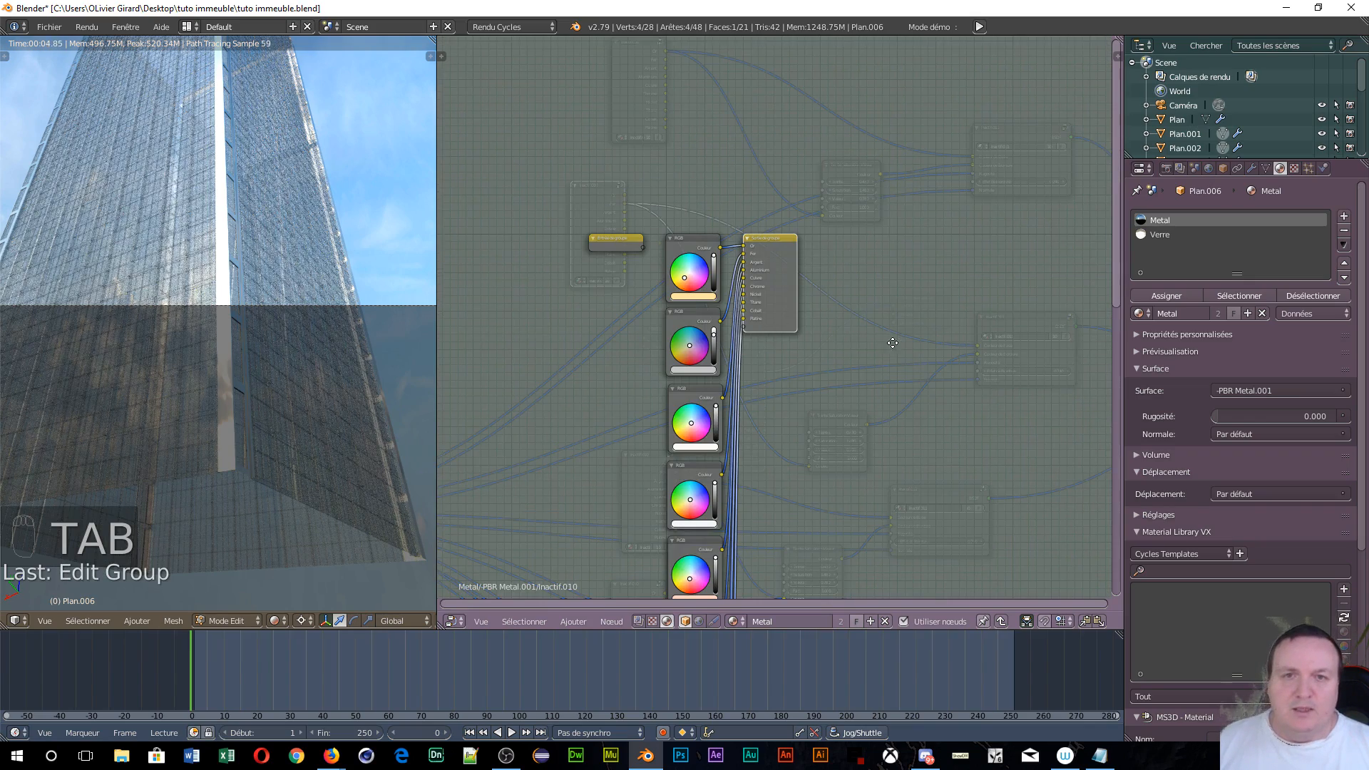
middle_click_drag(892, 343, 768, 188)
middle_click_drag(757, 86, 701, 388)
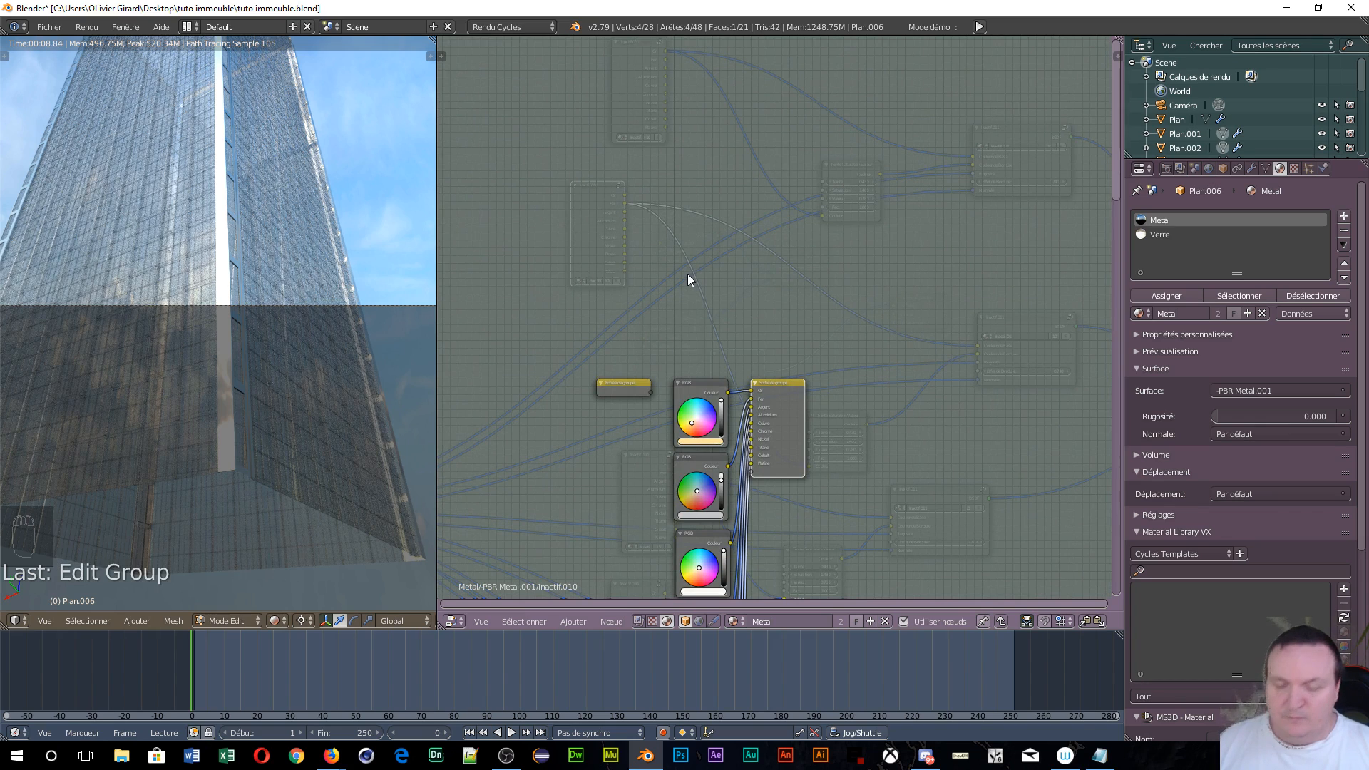
key("ctrl+v")
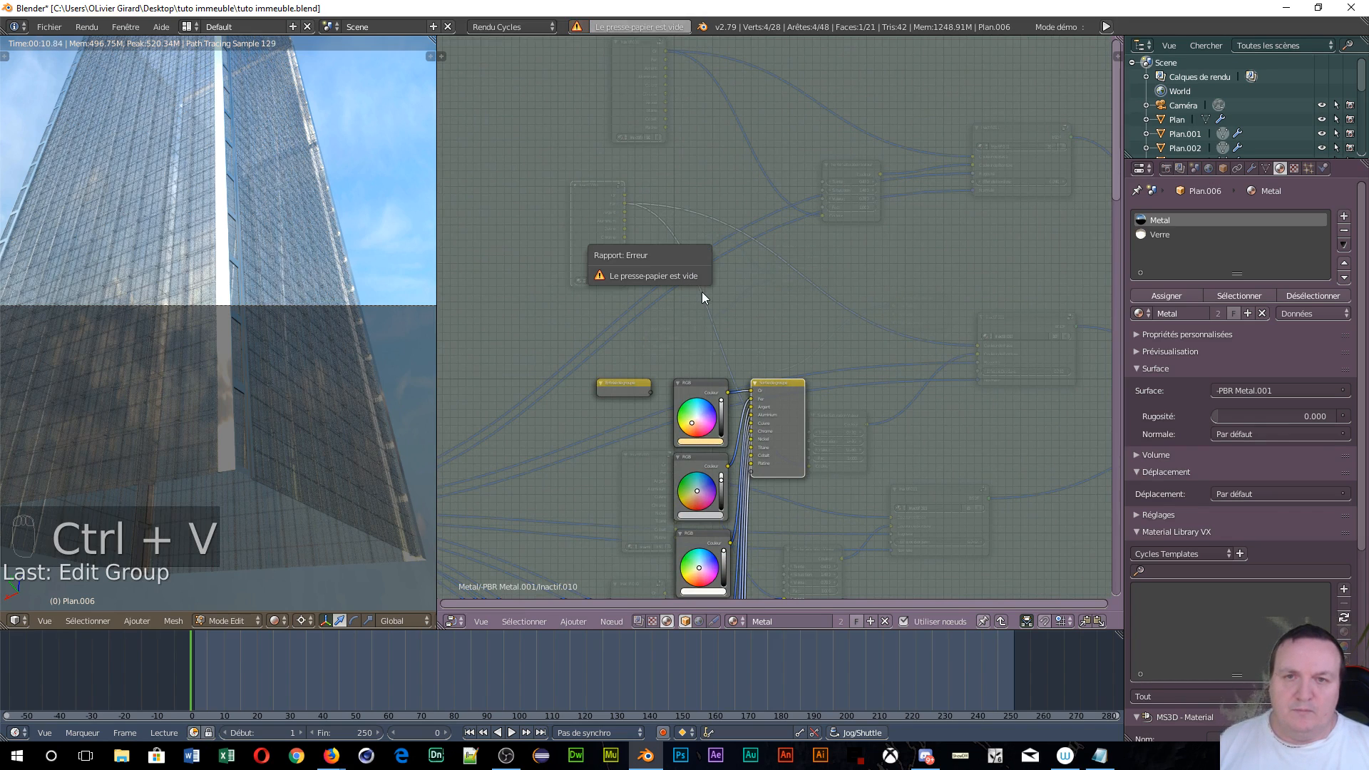
key("ctrl+v")
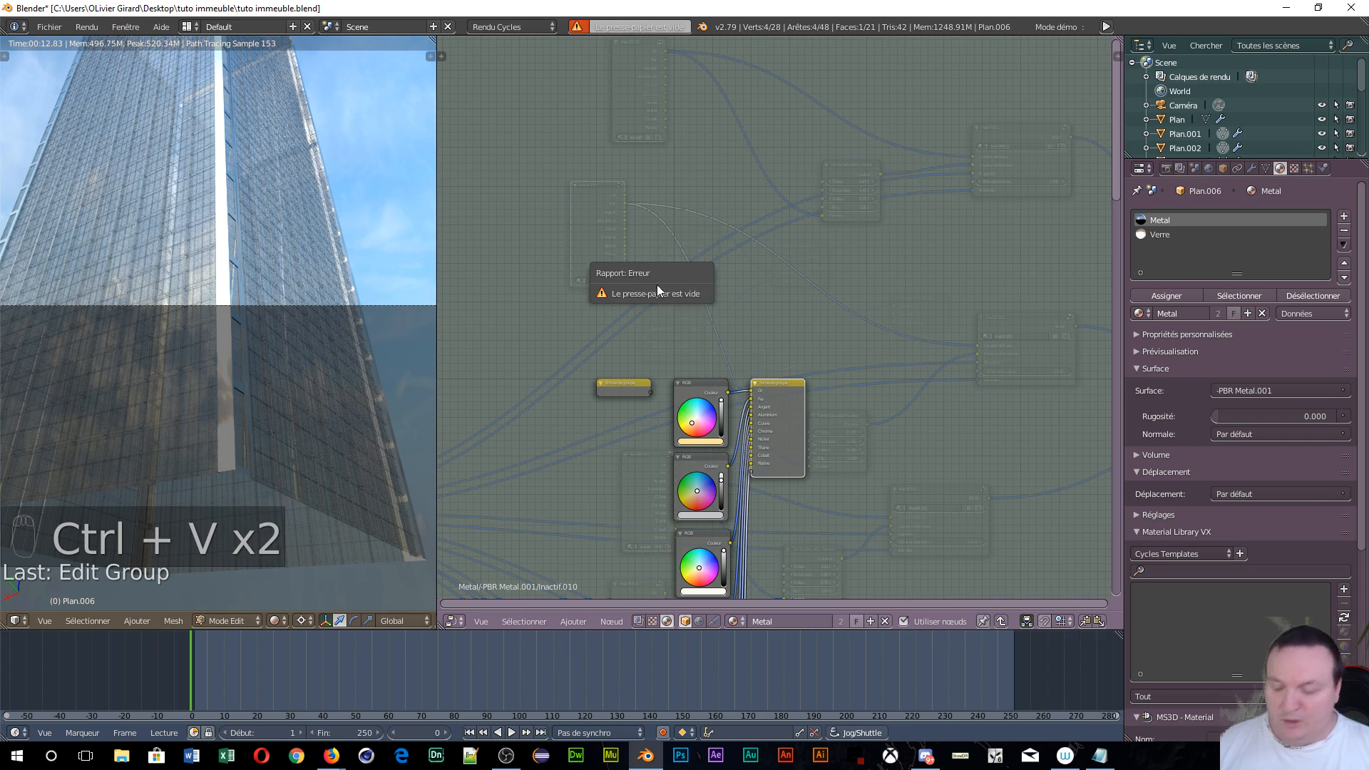
- Add an RGB node above the colour nodes in Inactif.010 and link it to a new socket on the group output
key("shift+a")
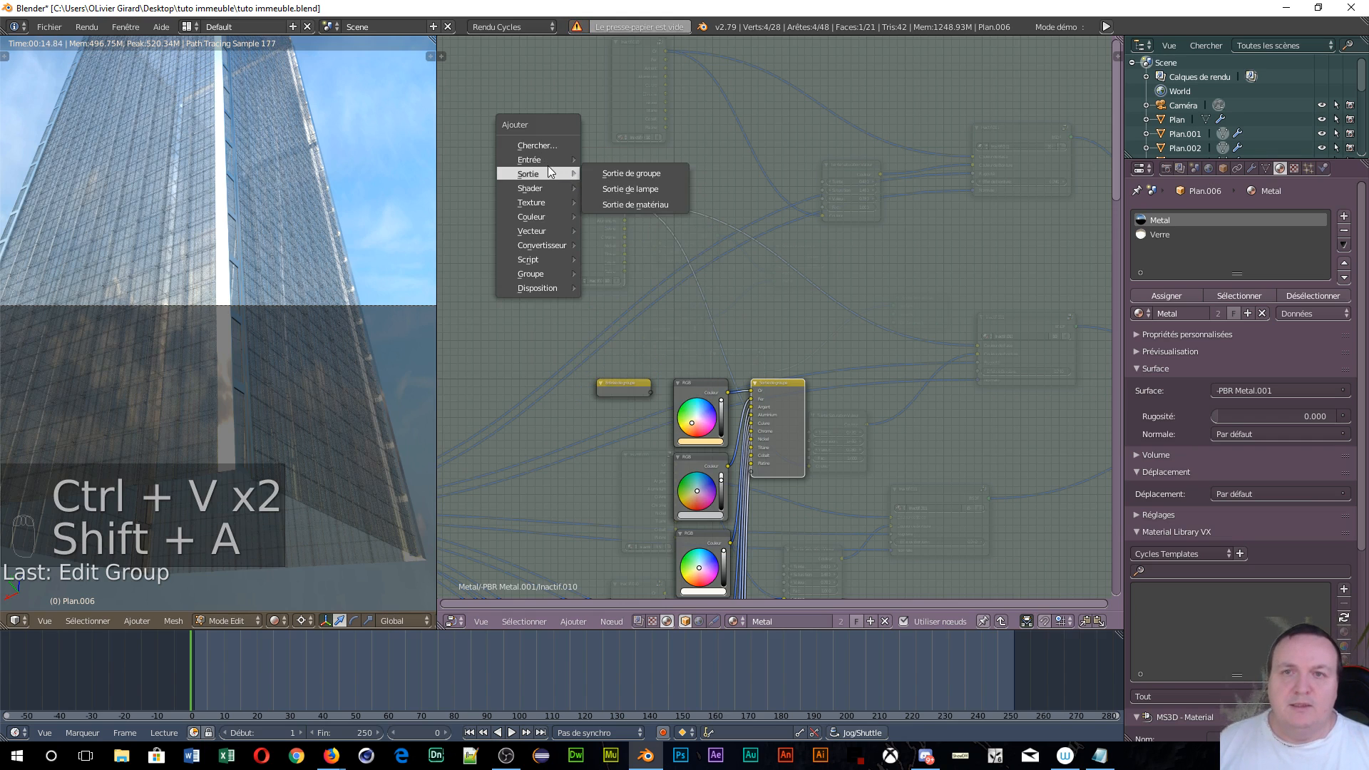
mouse_move(542, 161)
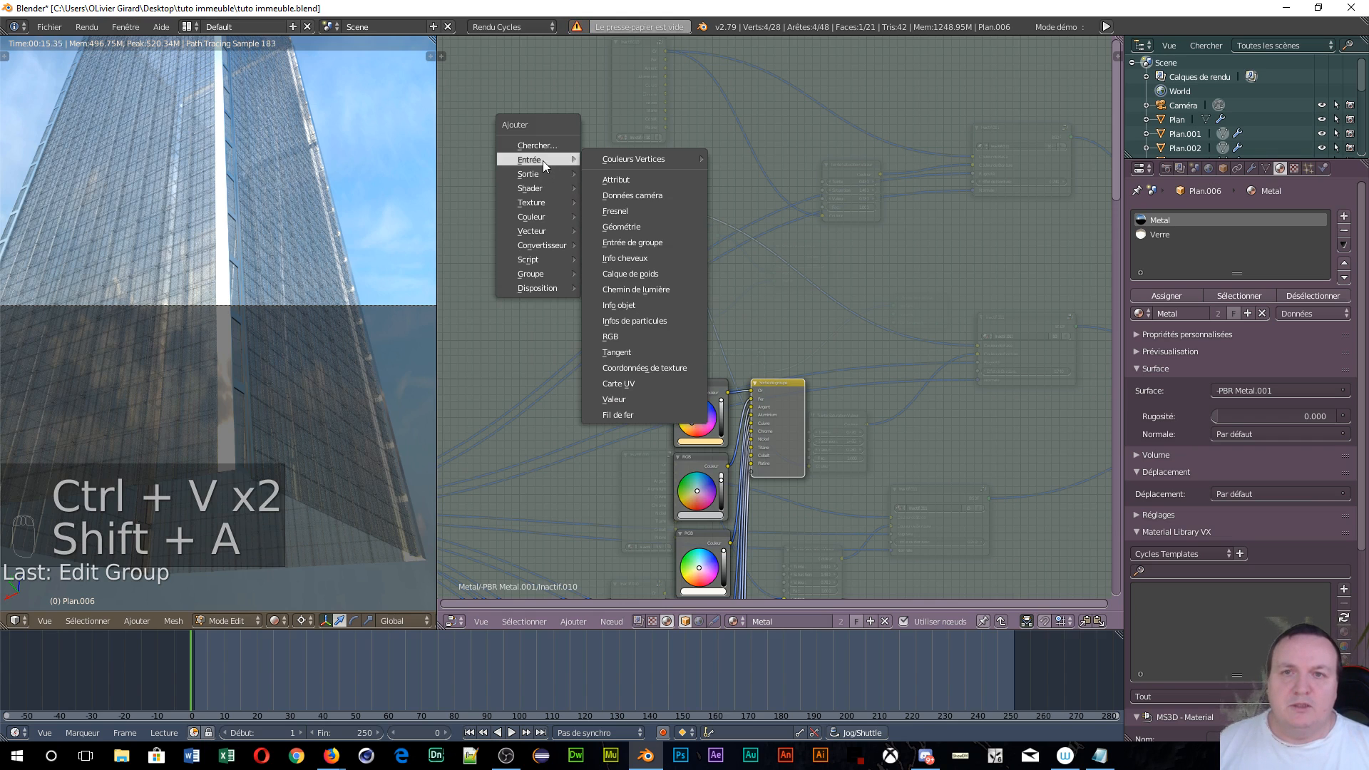
left_click(629, 336)
left_click(630, 254)
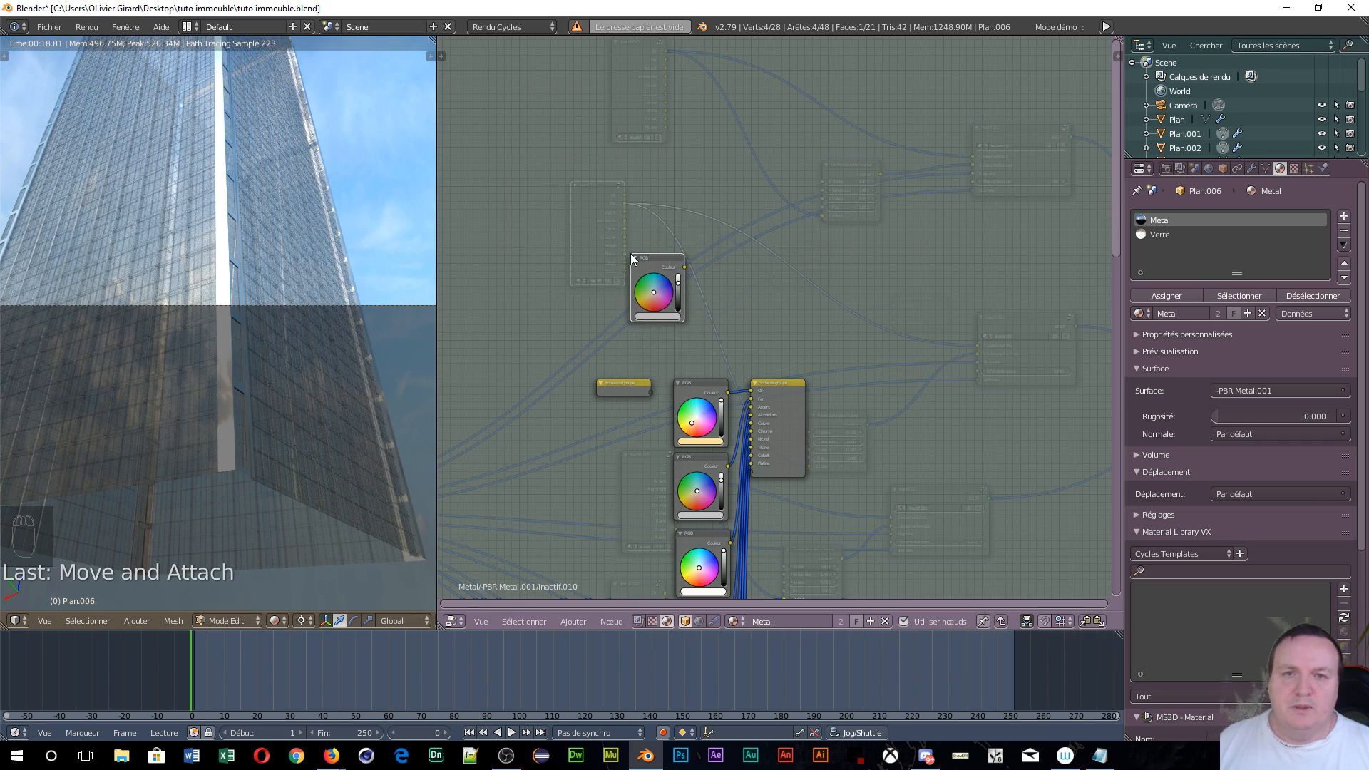
middle_click_drag(783, 333, 852, 114)
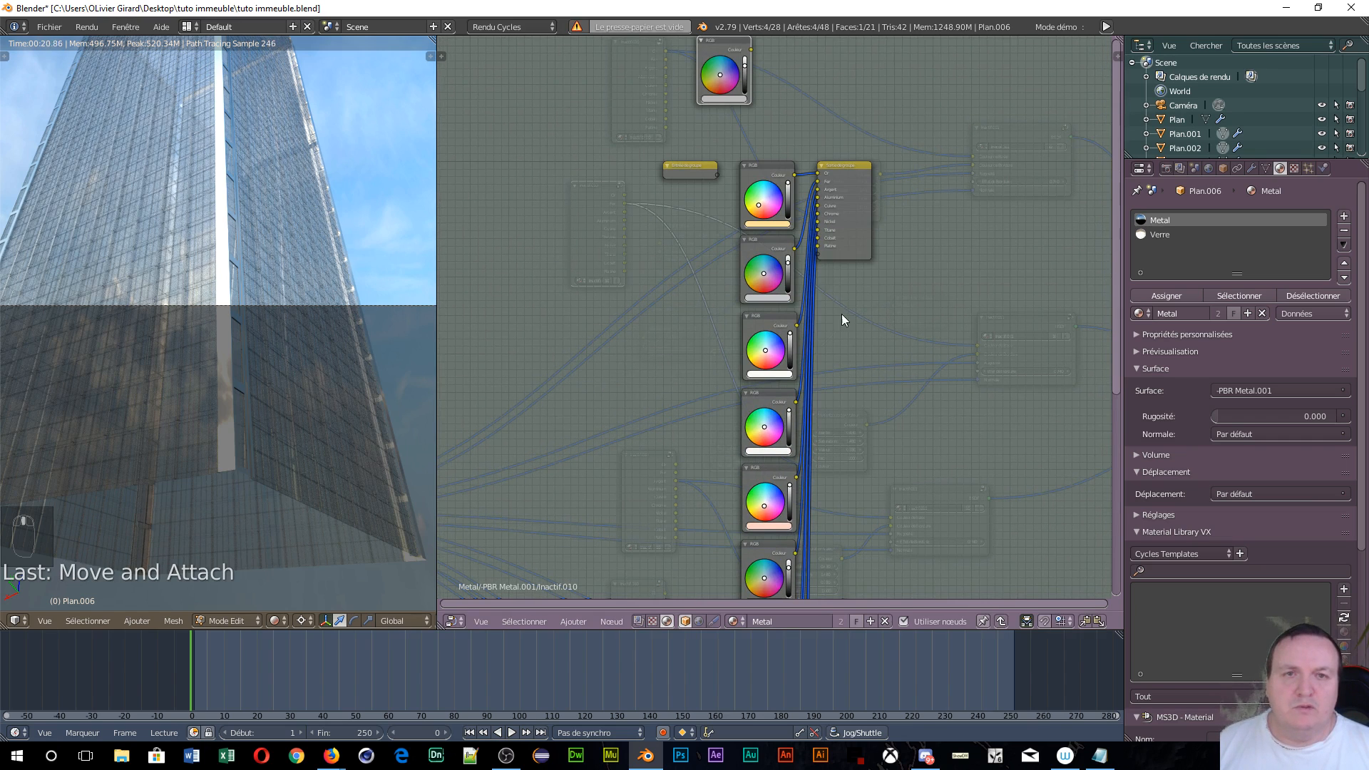
middle_click_drag(797, 271, 801, 281)
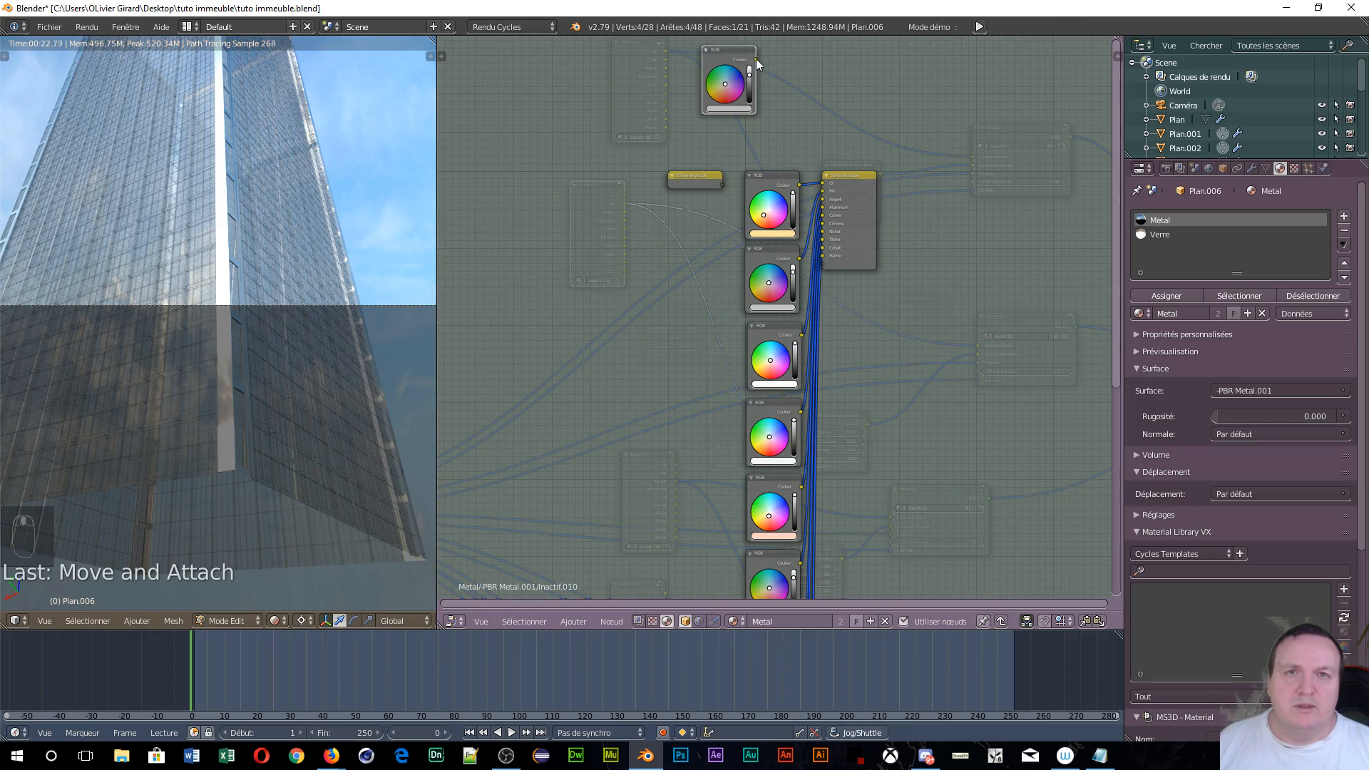
left_click_drag(756, 60, 824, 264)
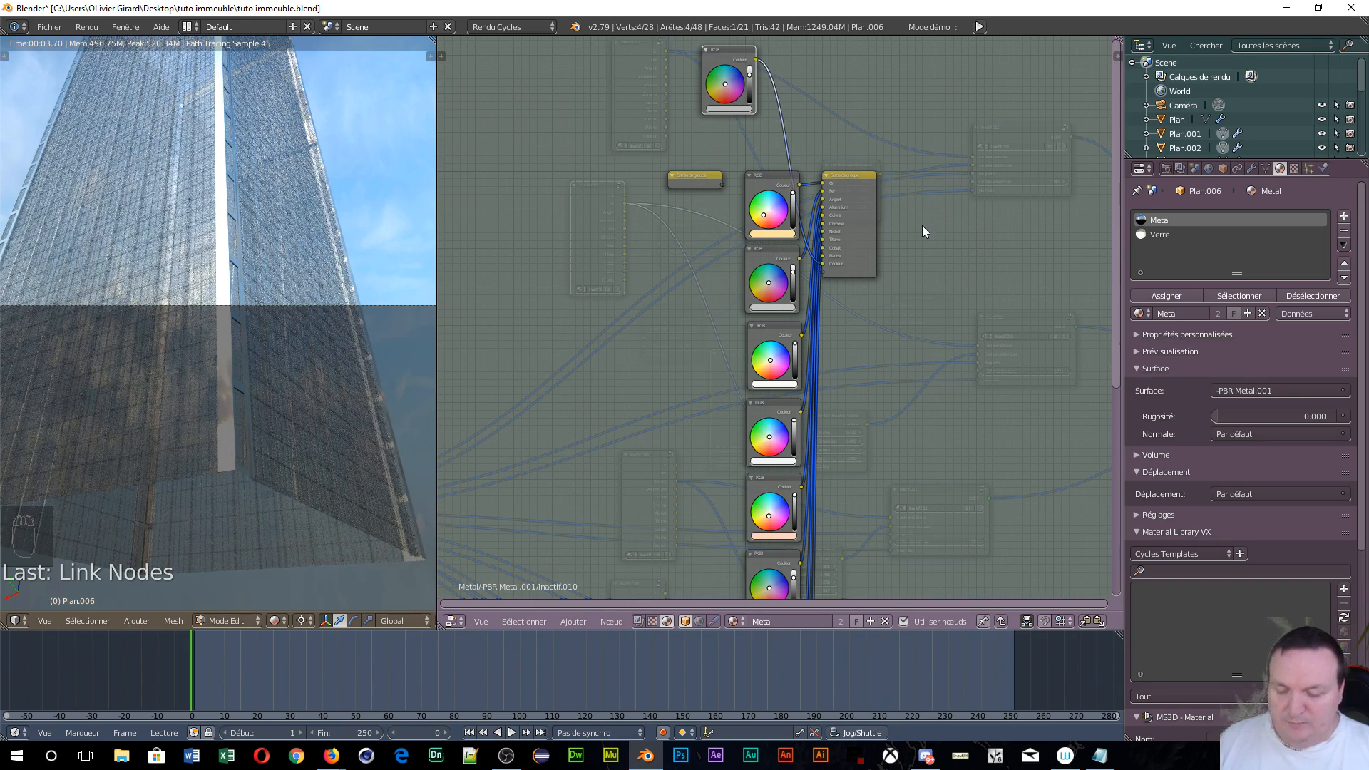
- Rename the new Color output of the Inactif.010 group as Acier and paste the copied blue colour into its RGB node
key("n")
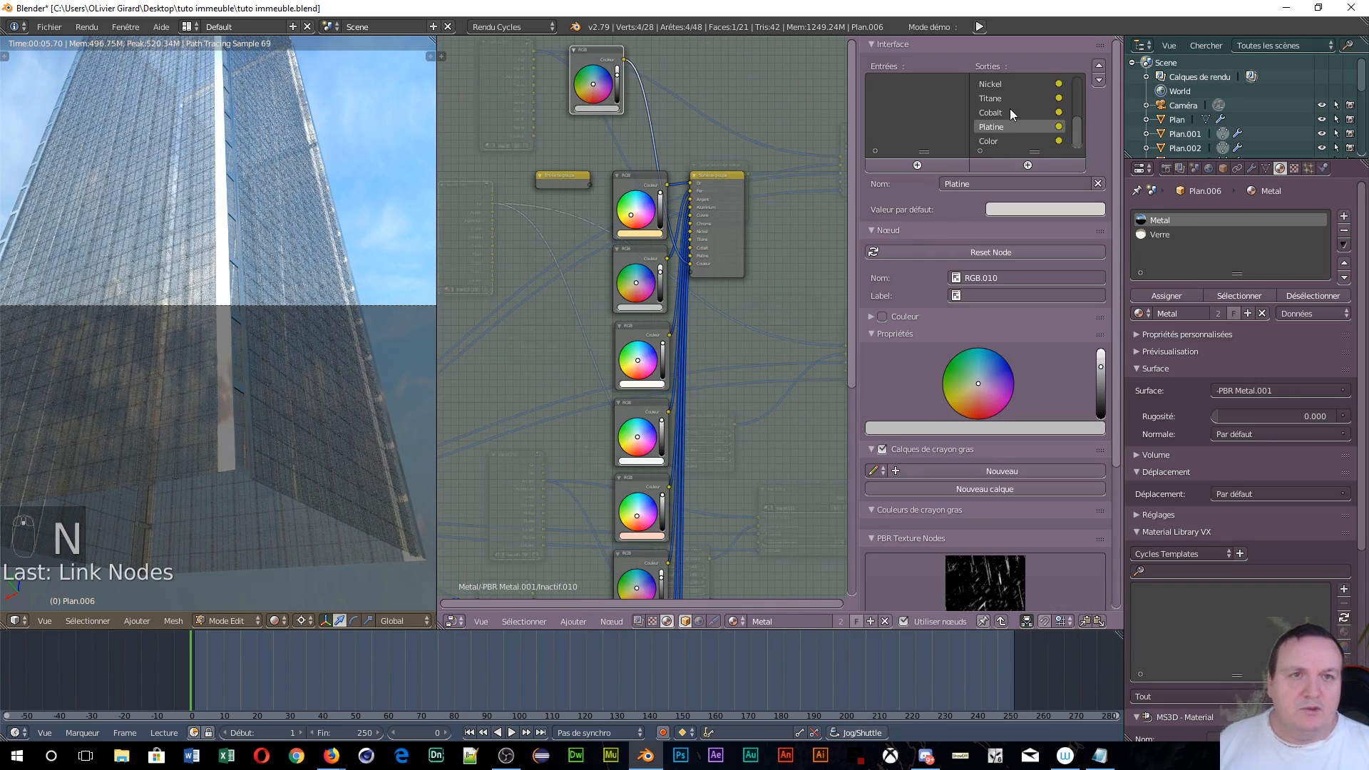
left_click(990, 141)
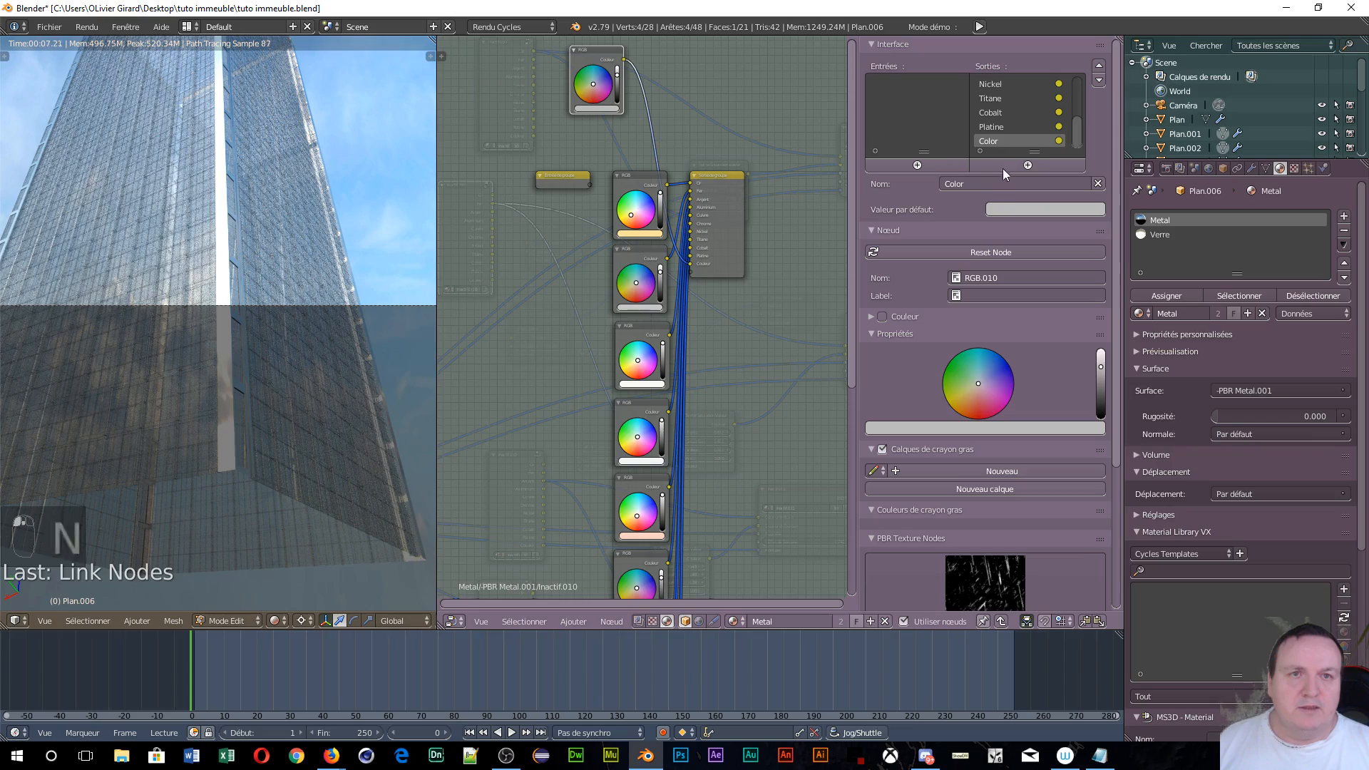
left_click(1016, 211)
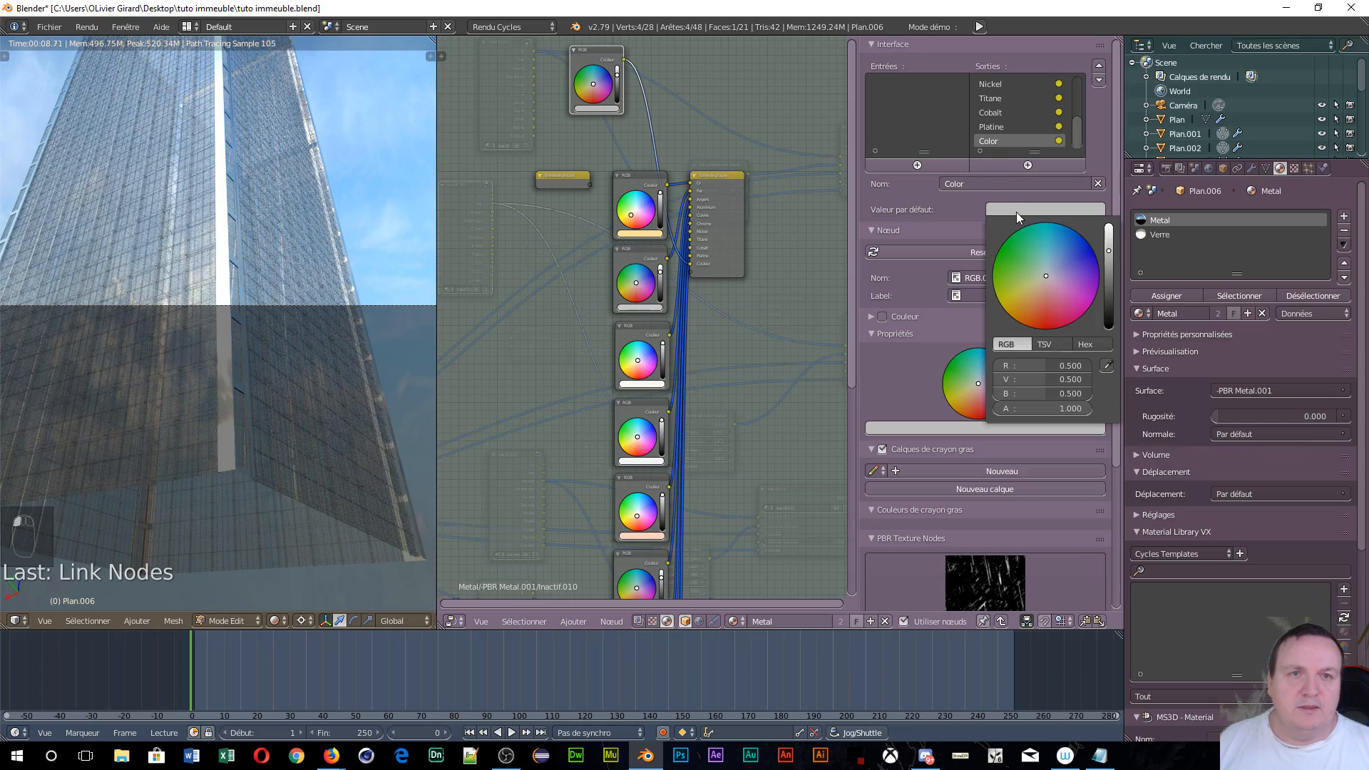
left_click(968, 186)
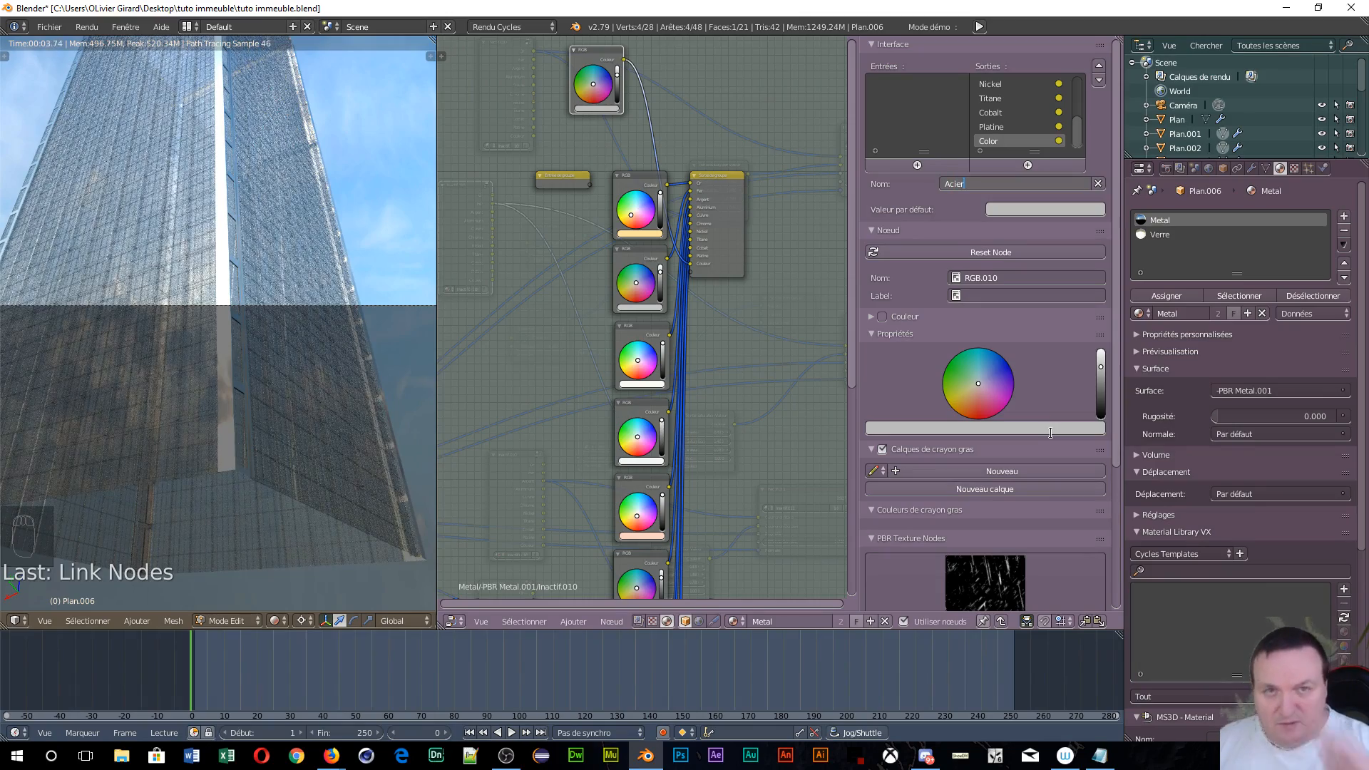
key("Return")
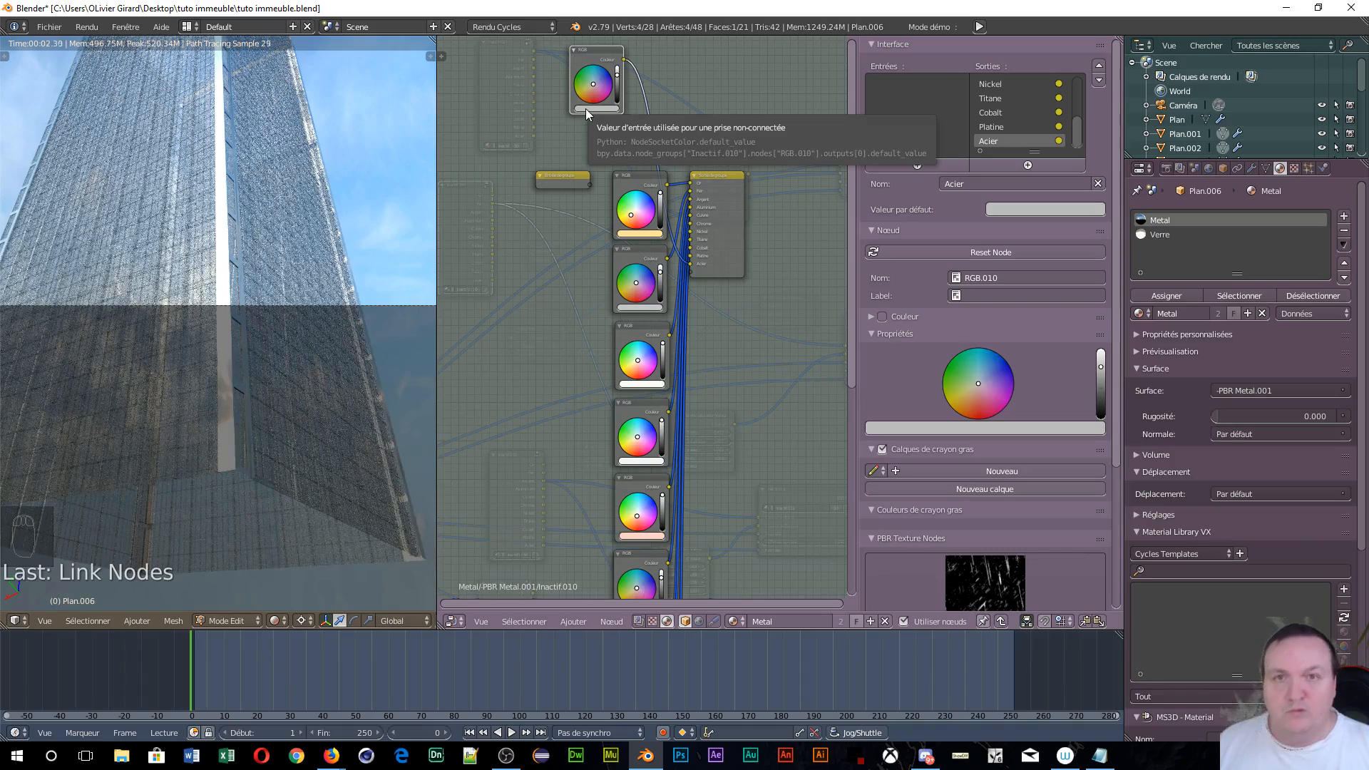
key("ctrl+v")
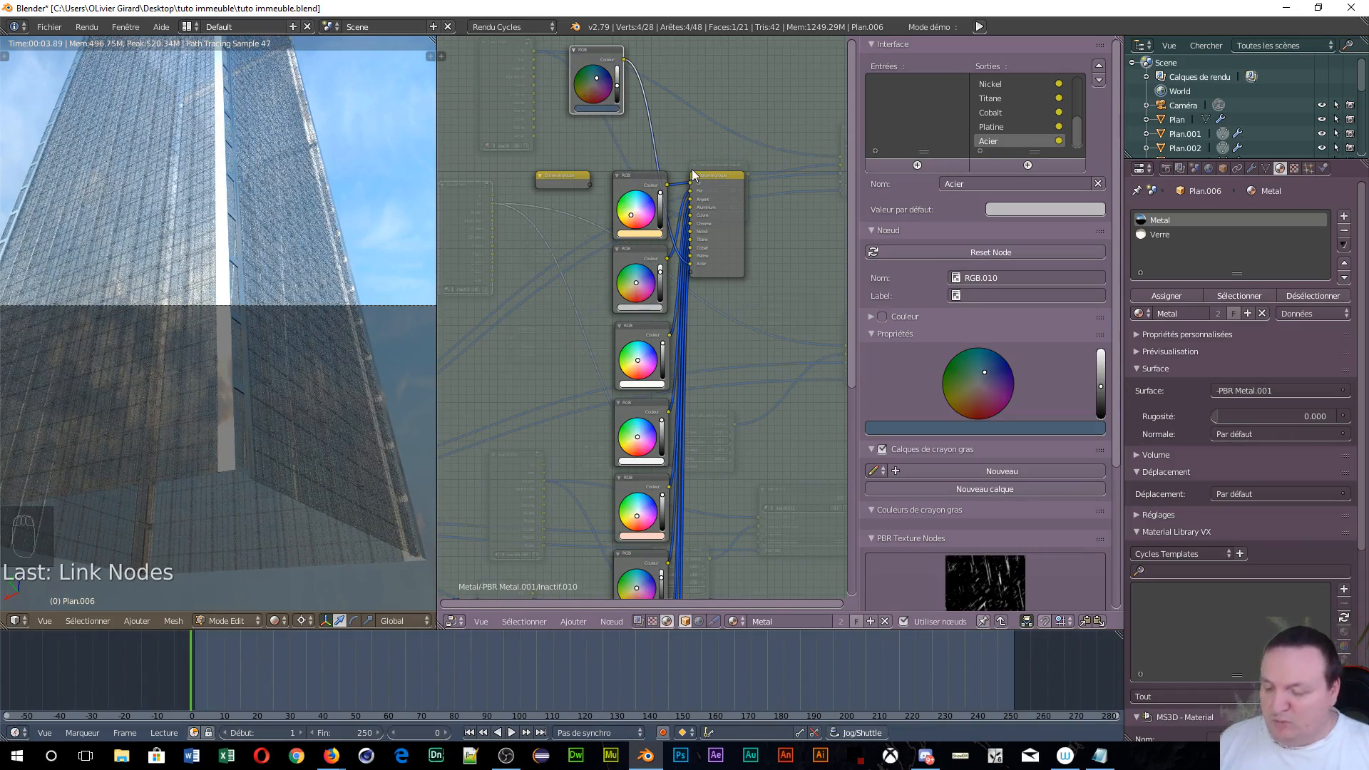
- Leave the nested colour group and check the outputs of the PBR Metal.001 node at the material's top level
key("Tab")
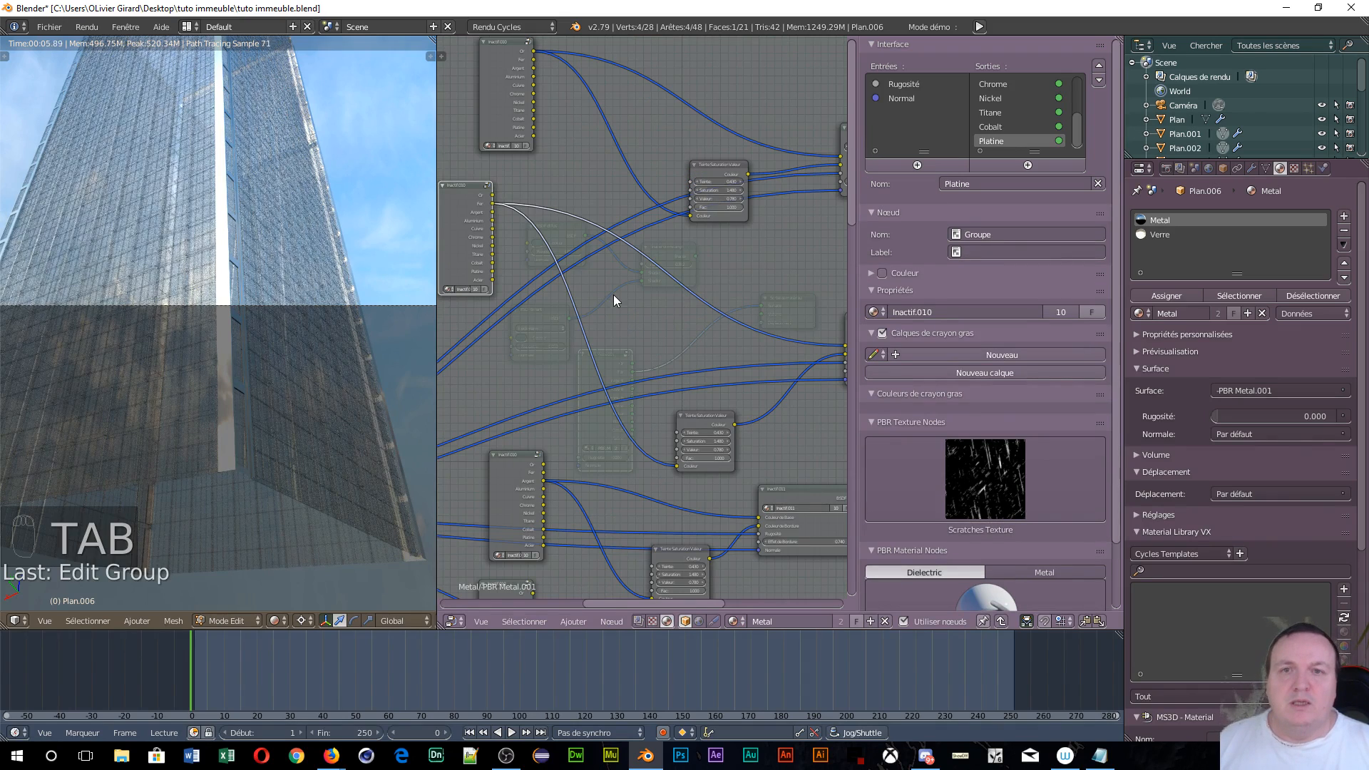
key("Tab")
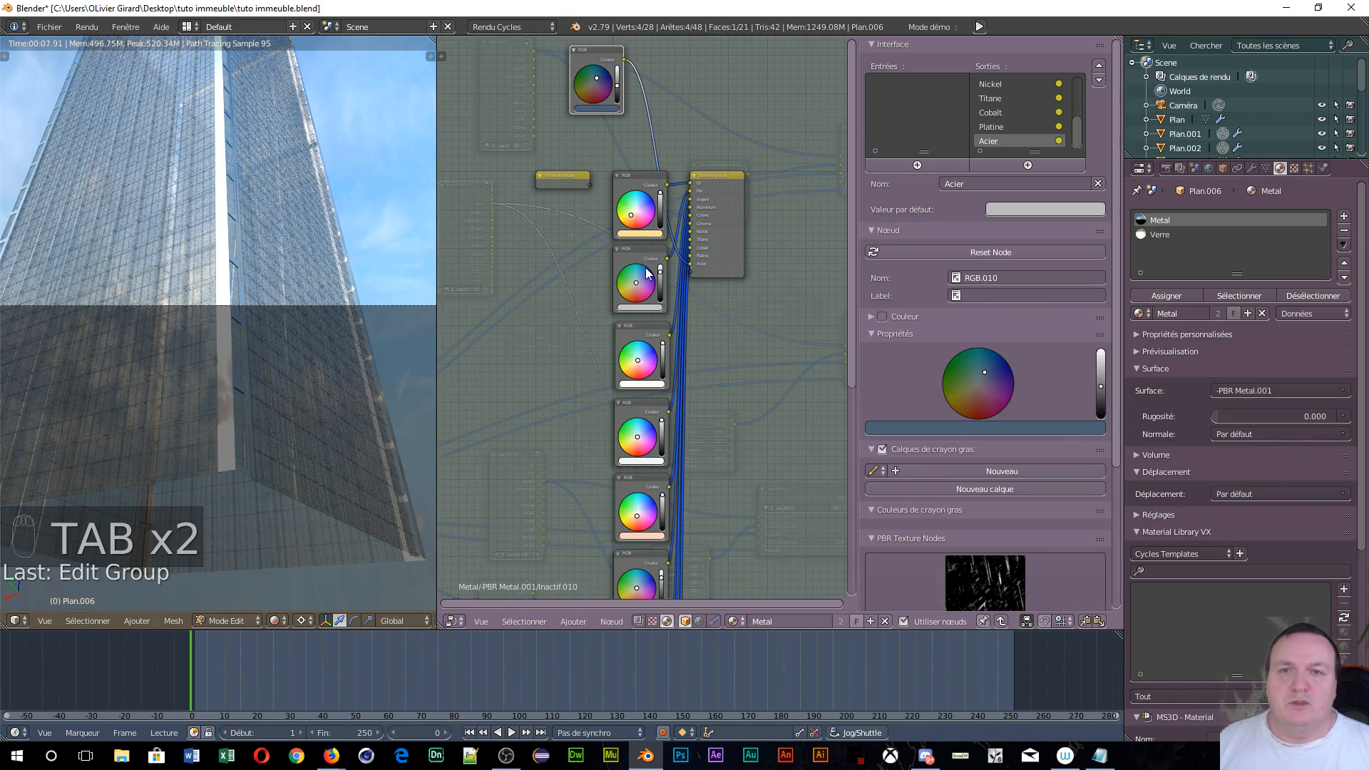
key("Tab")
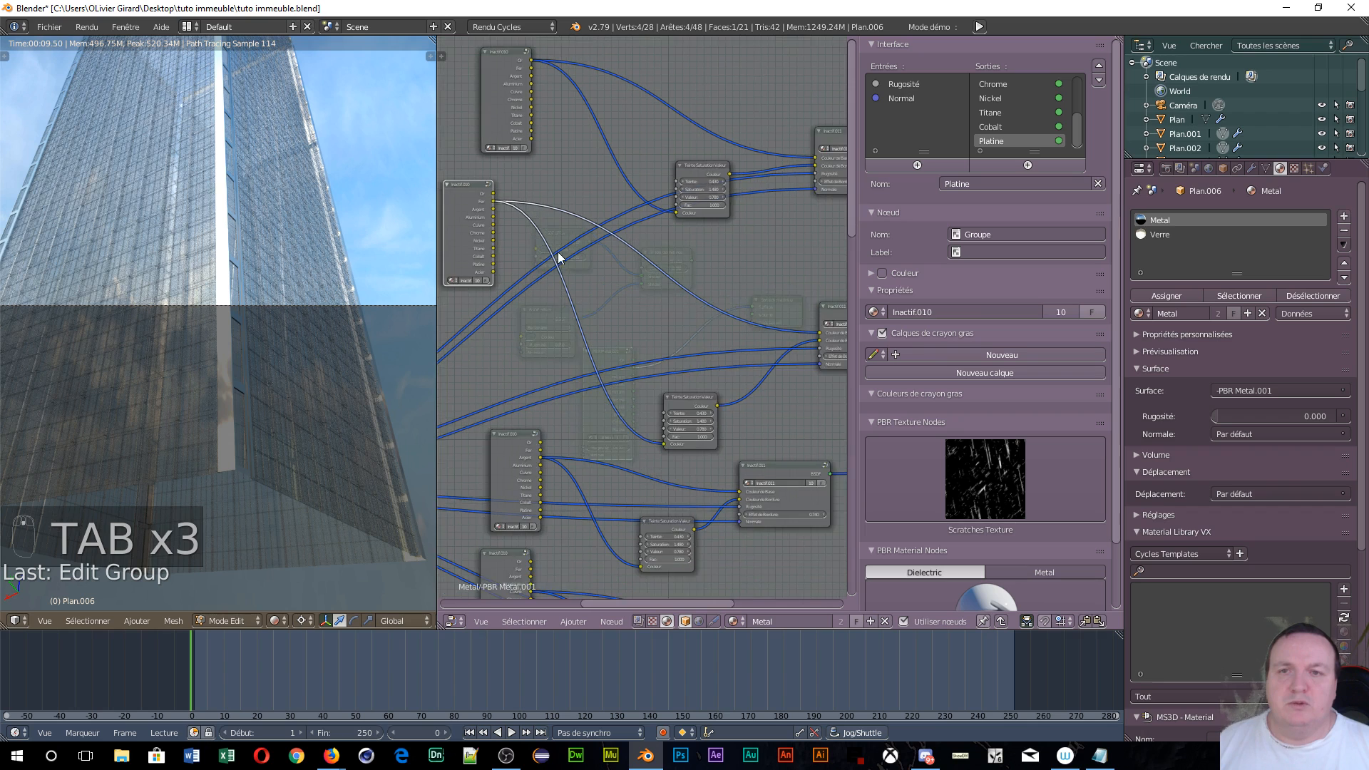
scroll(568, 342, "down", 8)
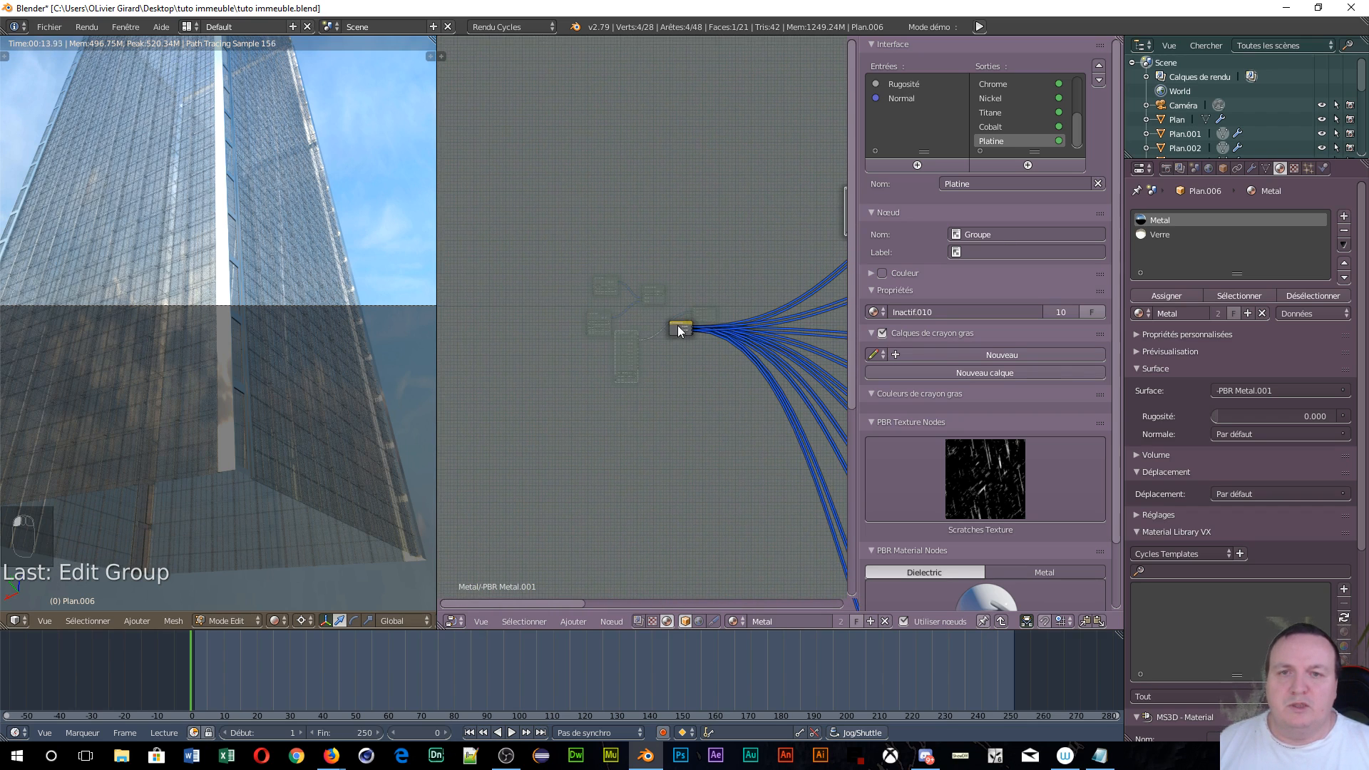
left_click(678, 331)
key("Tab")
scroll(582, 370, "up", 8)
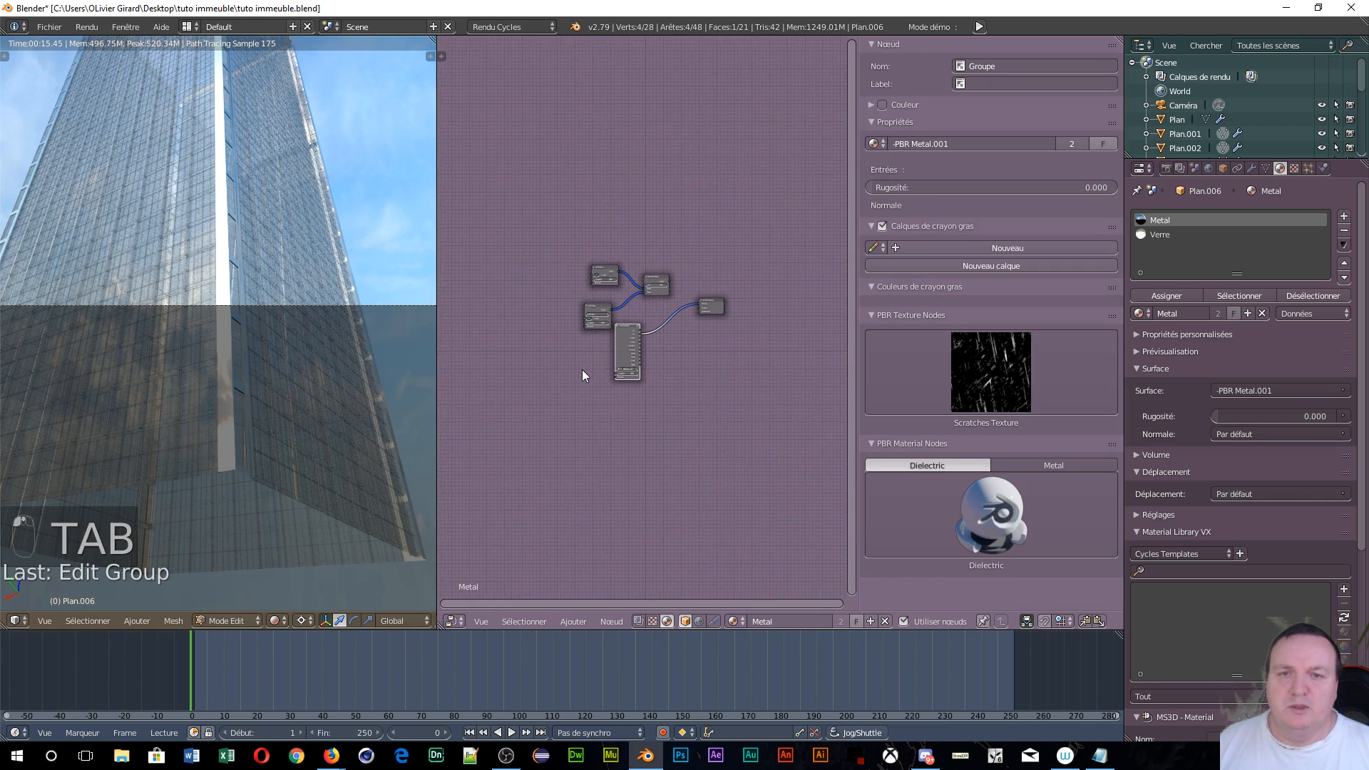
middle_click_drag(847, 429, 808, 446)
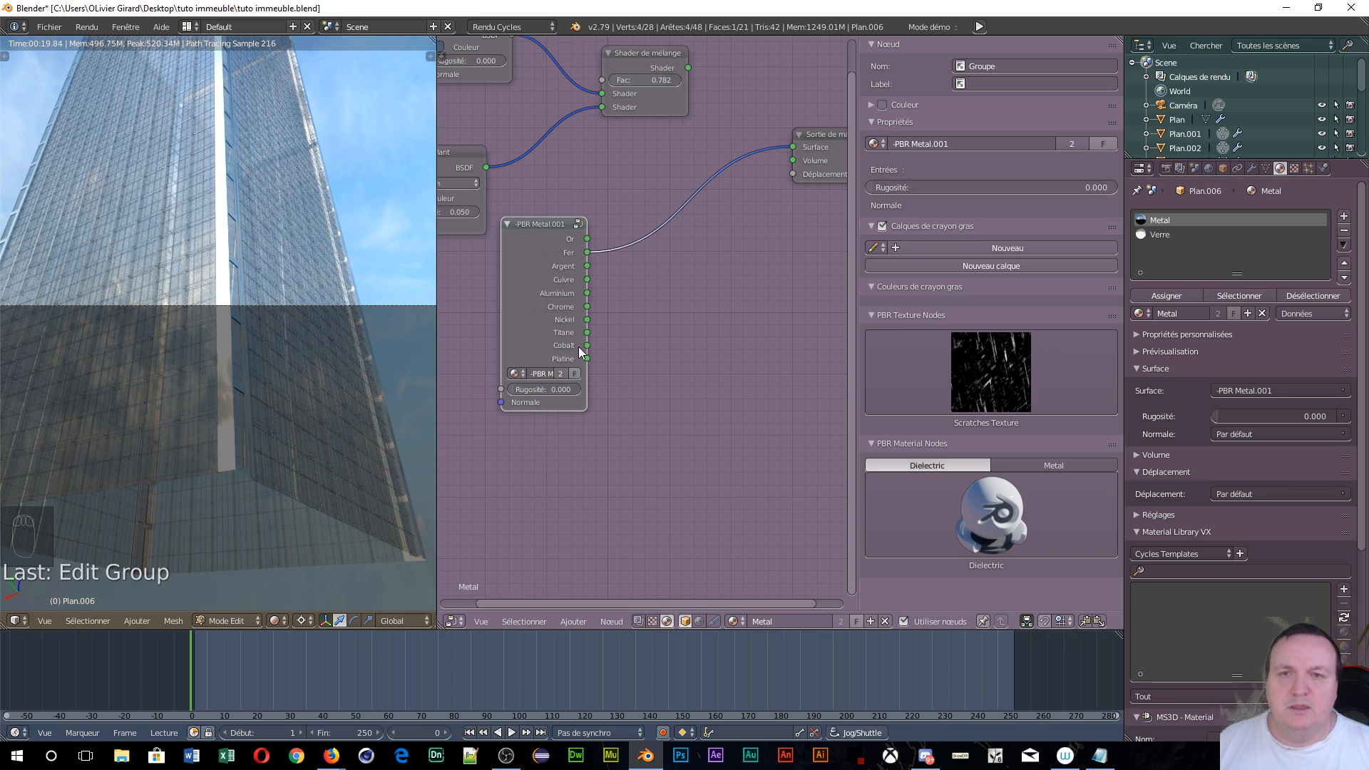
middle_click_drag(611, 246, 682, 321)
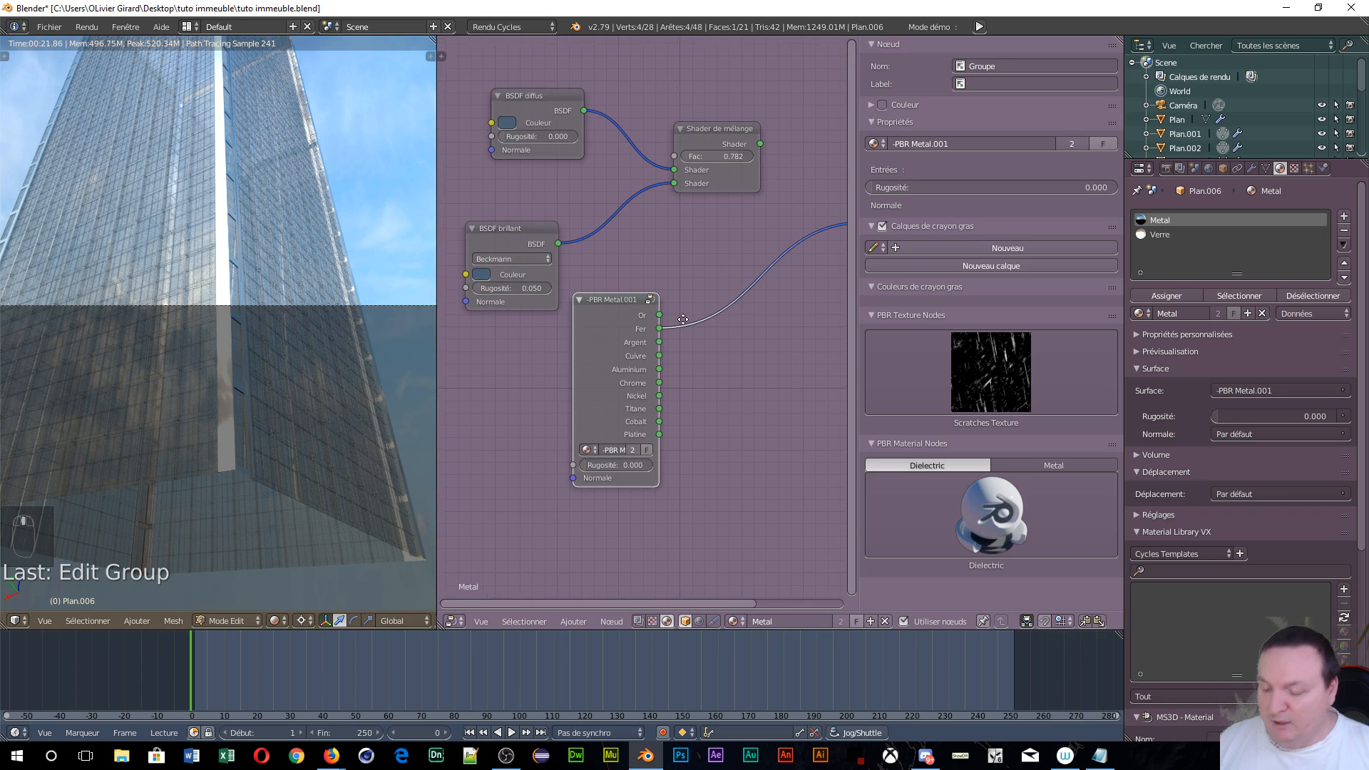
- Reopen the PBR Metal.001 group and examine its metal node chains down to the lowest one, for Platine
left_click(593, 294)
key("Tab")
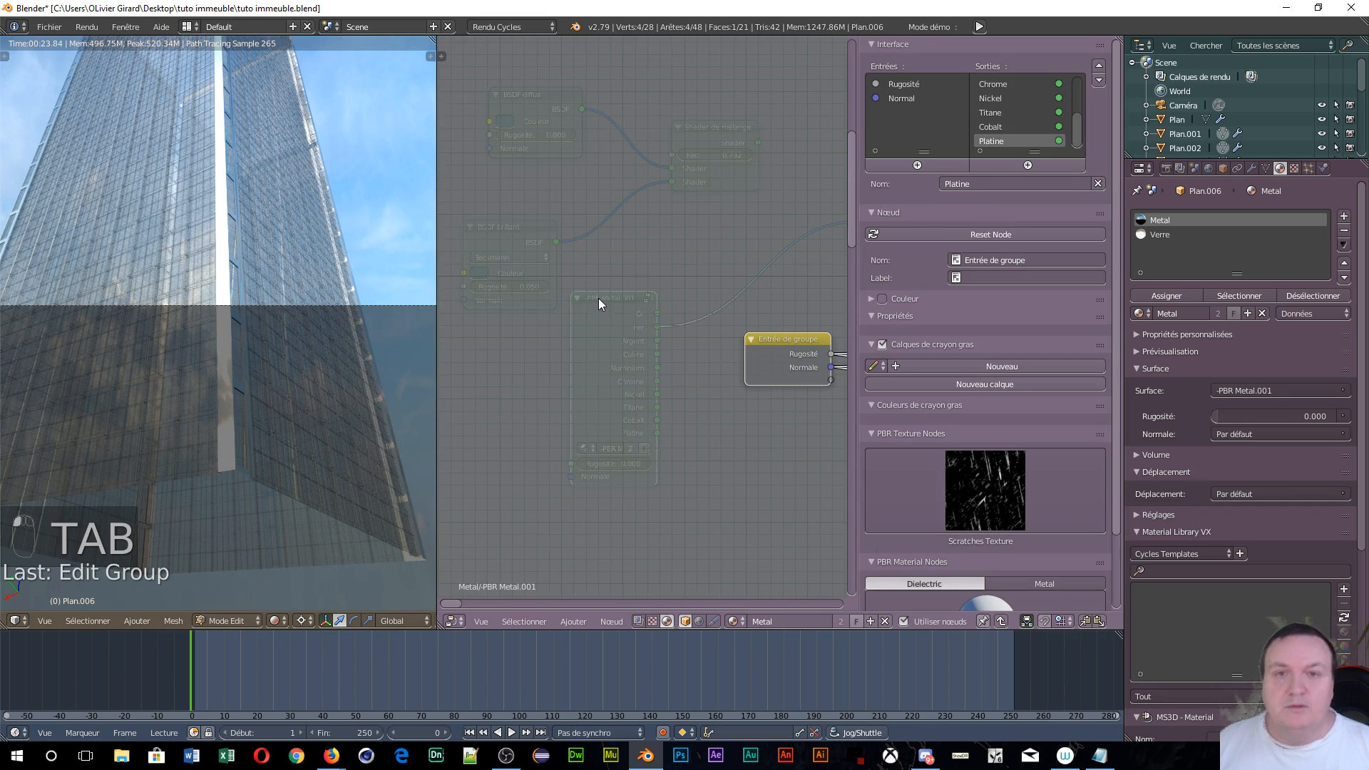
middle_click_drag(692, 369, 443, 177)
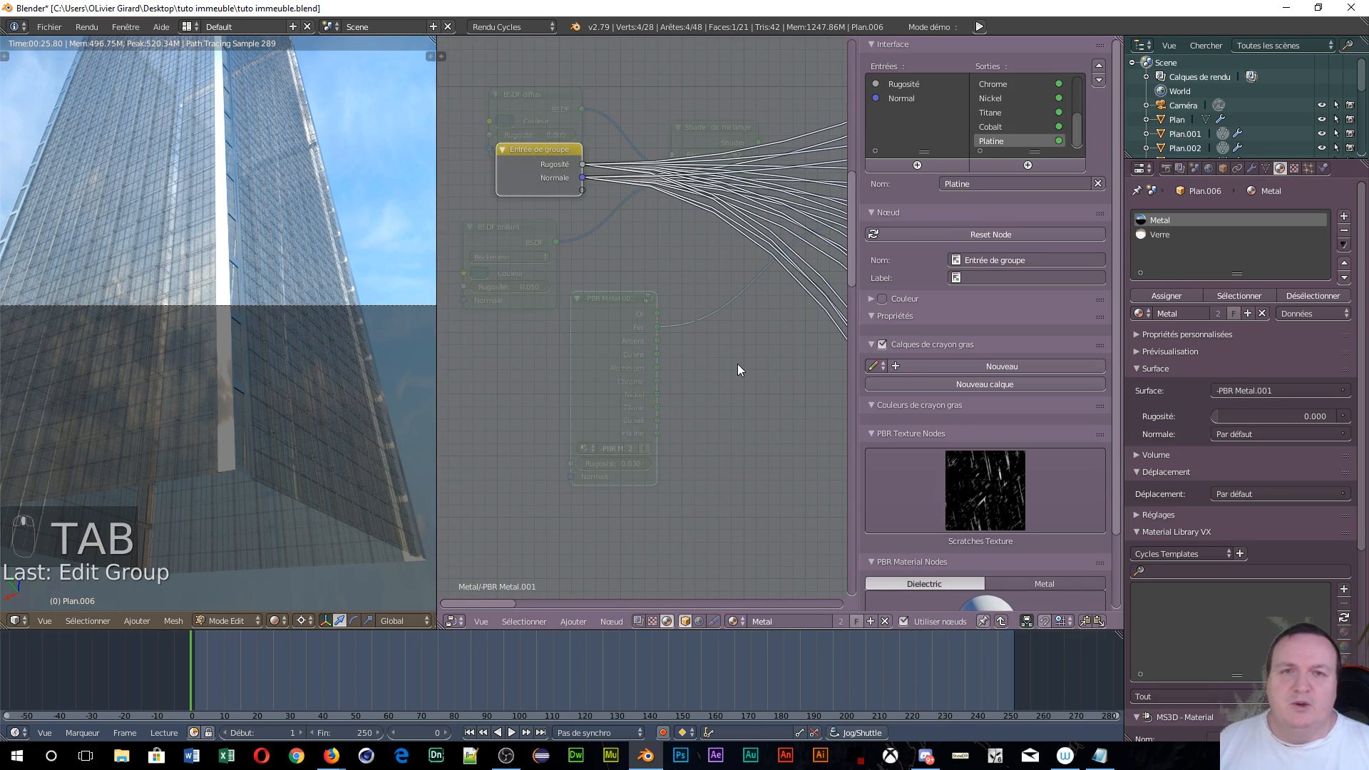
scroll(737, 365, "down", 1)
scroll(737, 365, "down", 6)
middle_click_drag(737, 365, 655, 482)
scroll(598, 177, "up", 1)
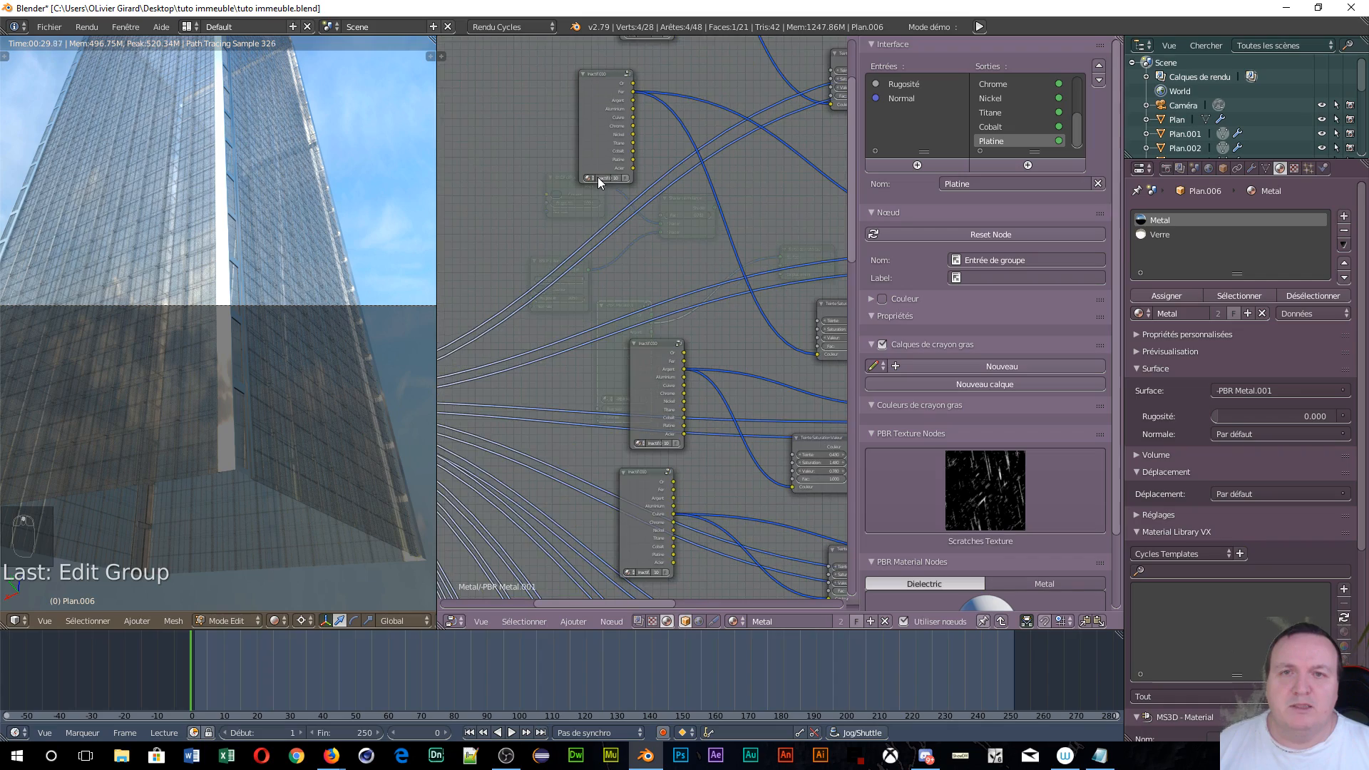
scroll(617, 329, "down", 10)
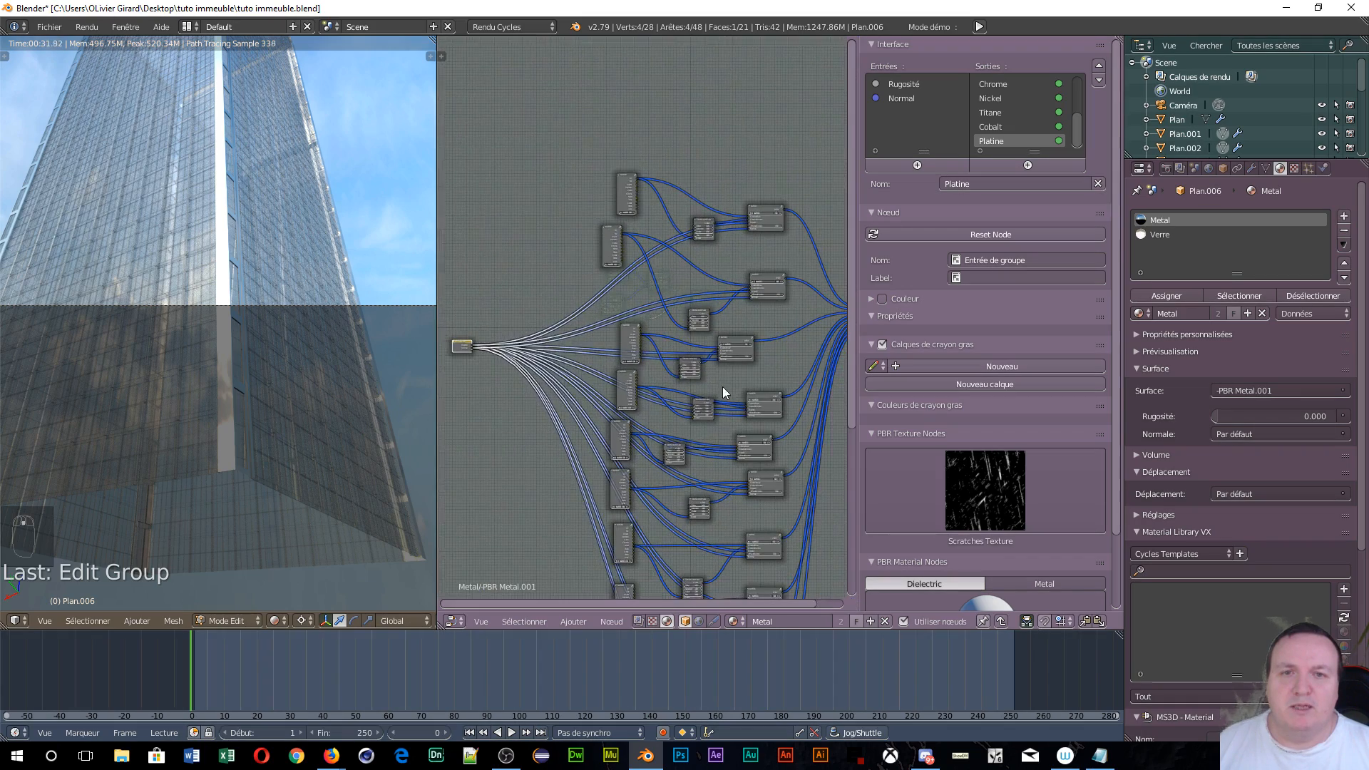
middle_click_drag(721, 386, 650, 577)
scroll(643, 493, "up", 3)
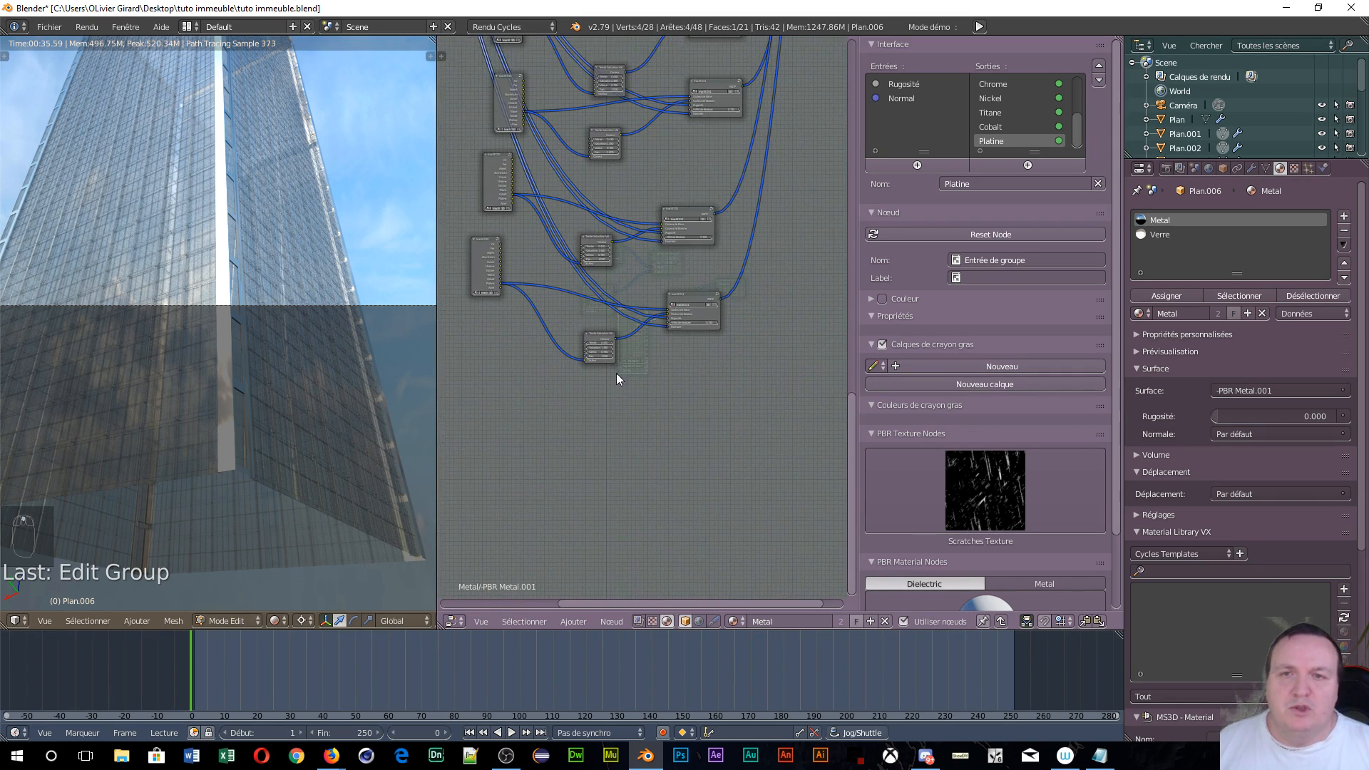
- Duplicate the Platine chain's Inactif.010 colour group, hue/saturation node and Inactif.011 shader group, placing the copies just beneath the originals
left_click(483, 230)
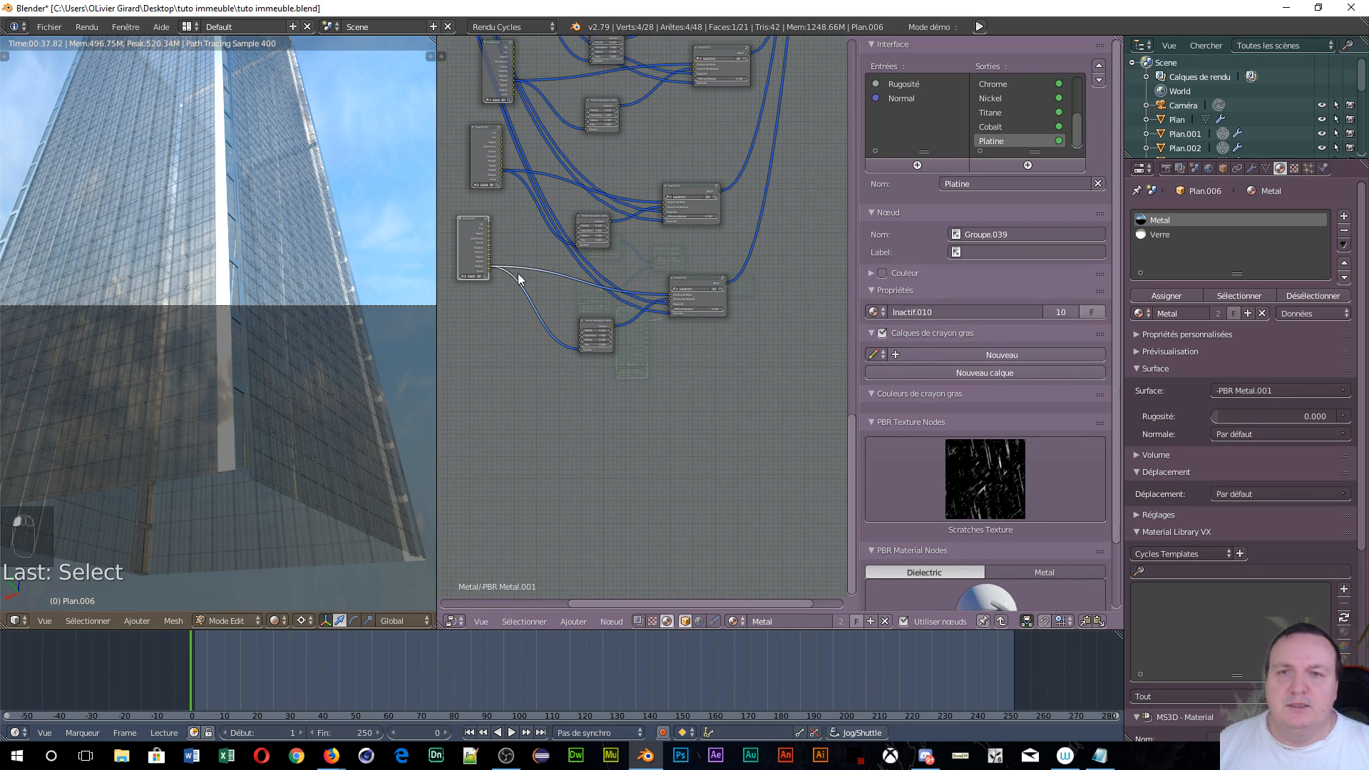
left_click(699, 280)
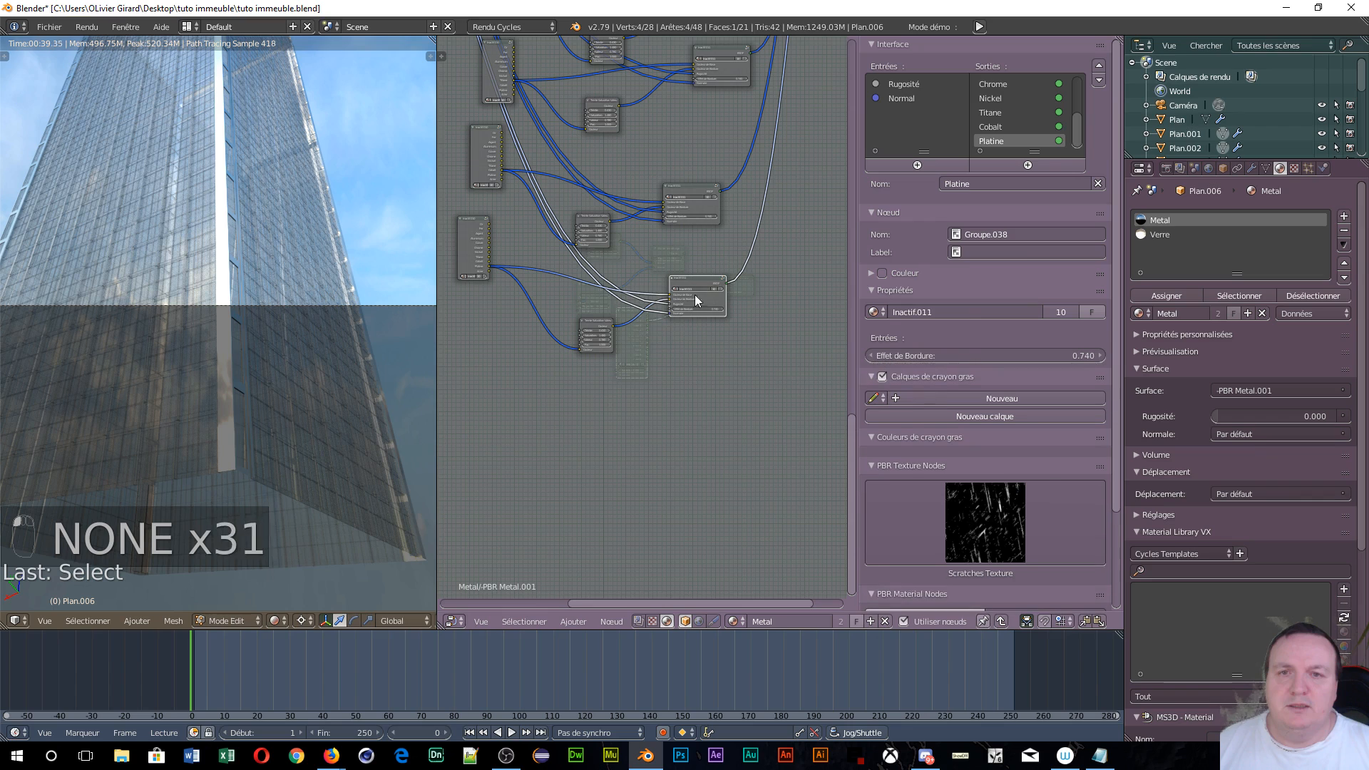
left_click(591, 324)
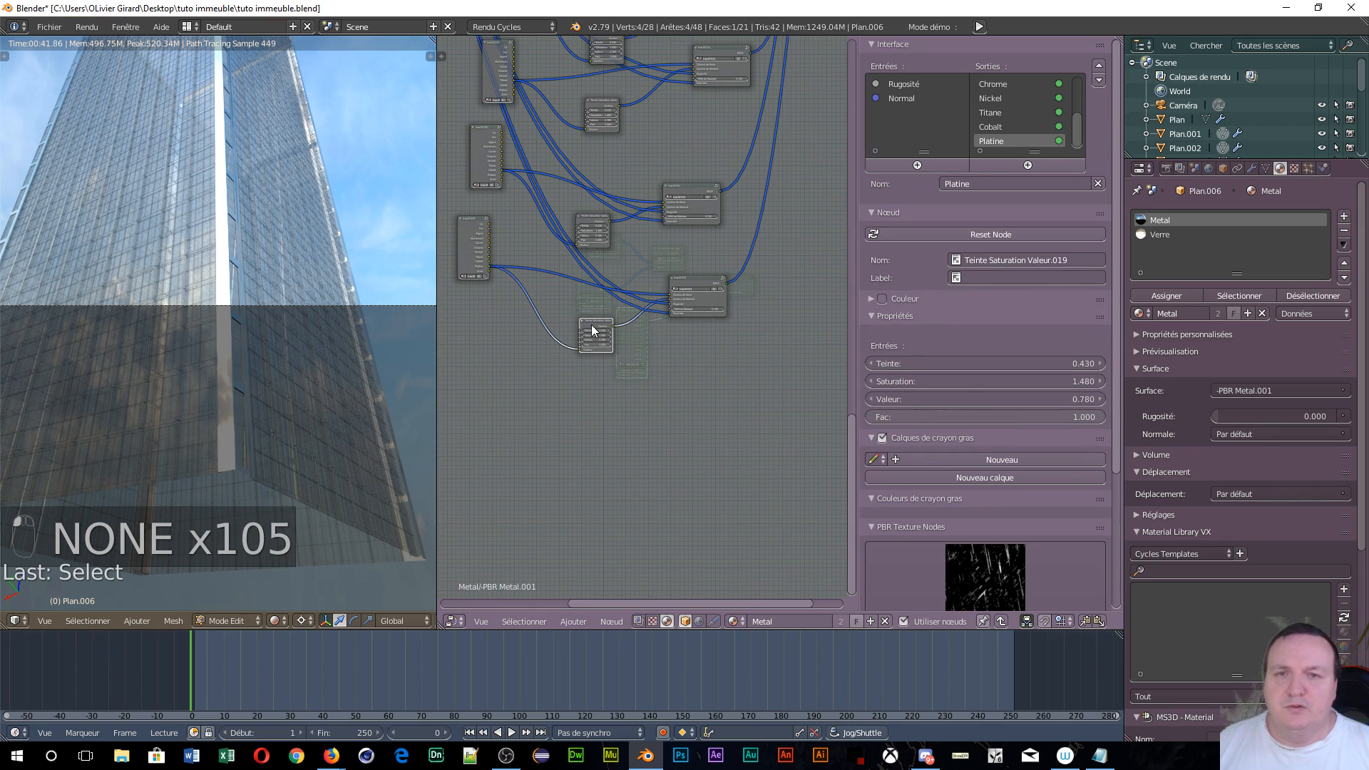
left_click(464, 229)
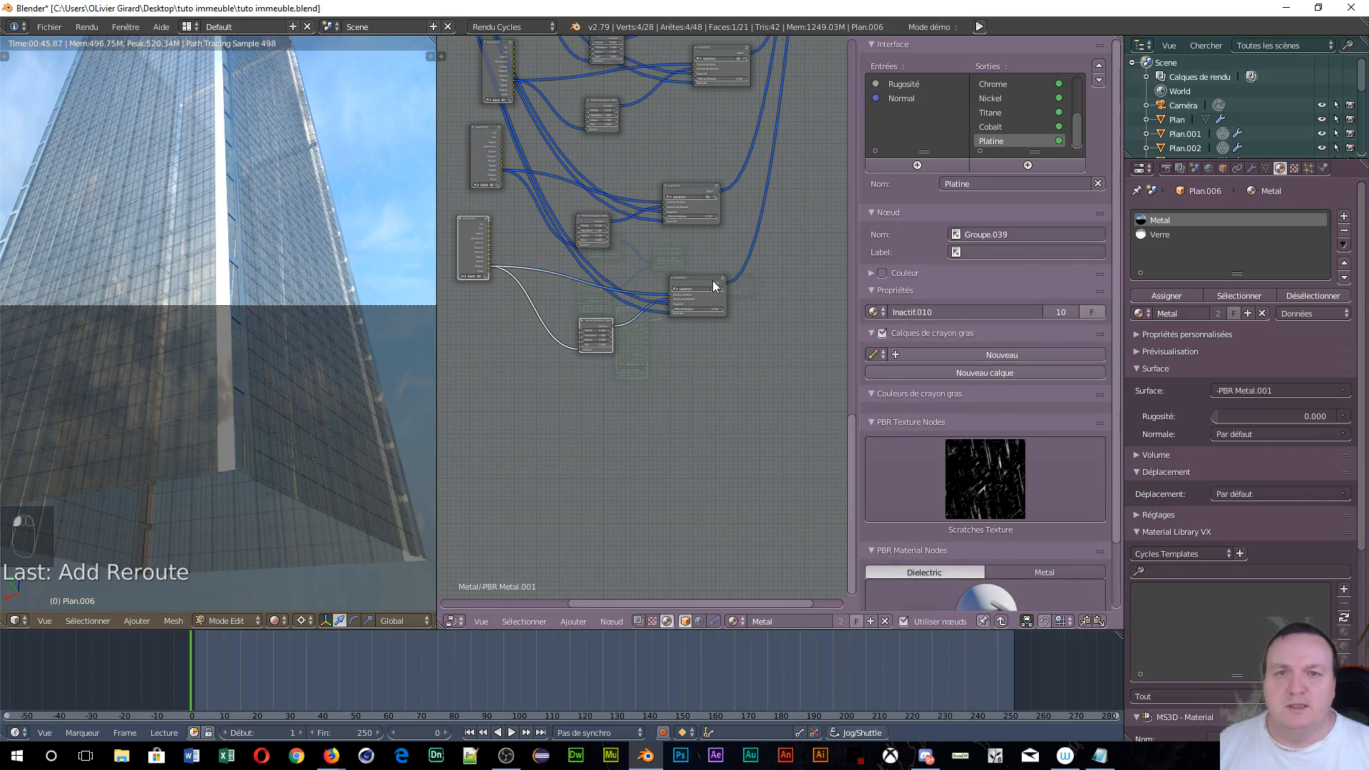
left_click(697, 281)
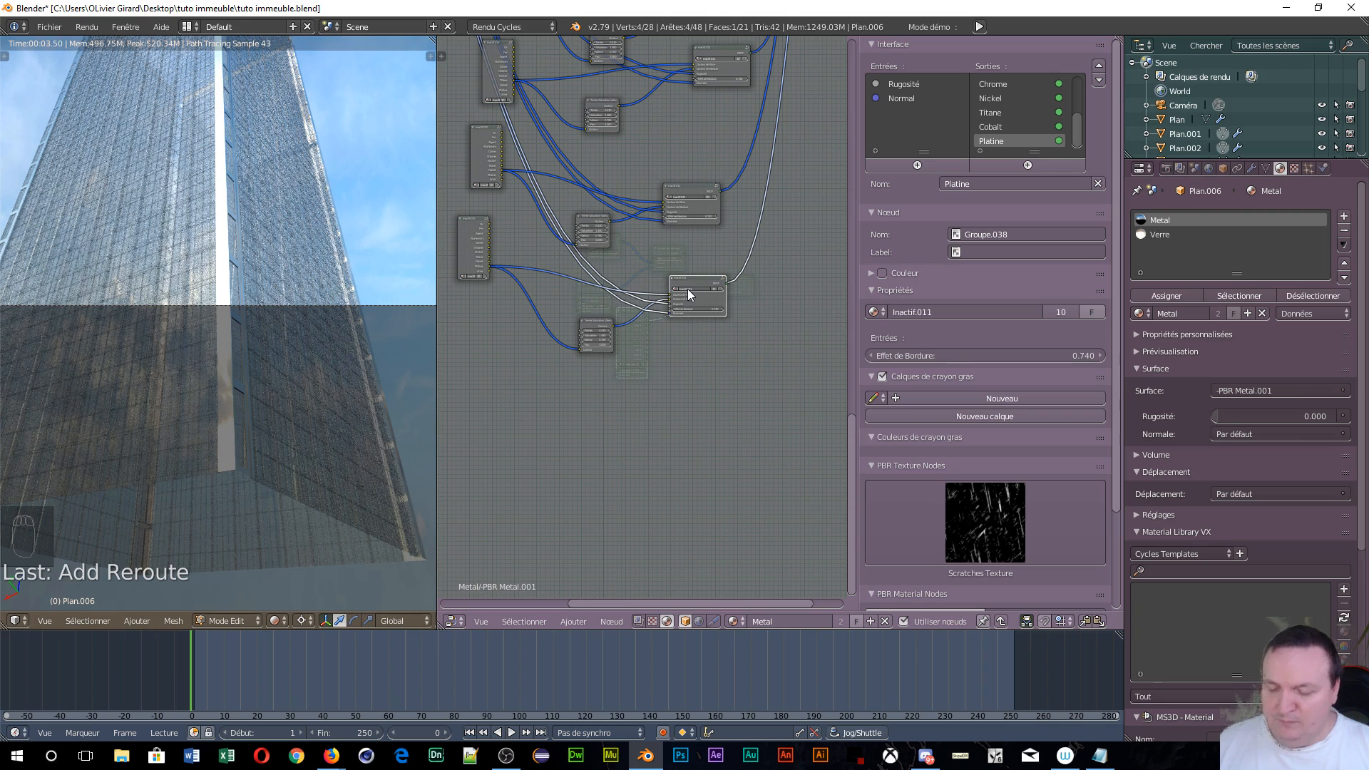
key("ctrl+d")
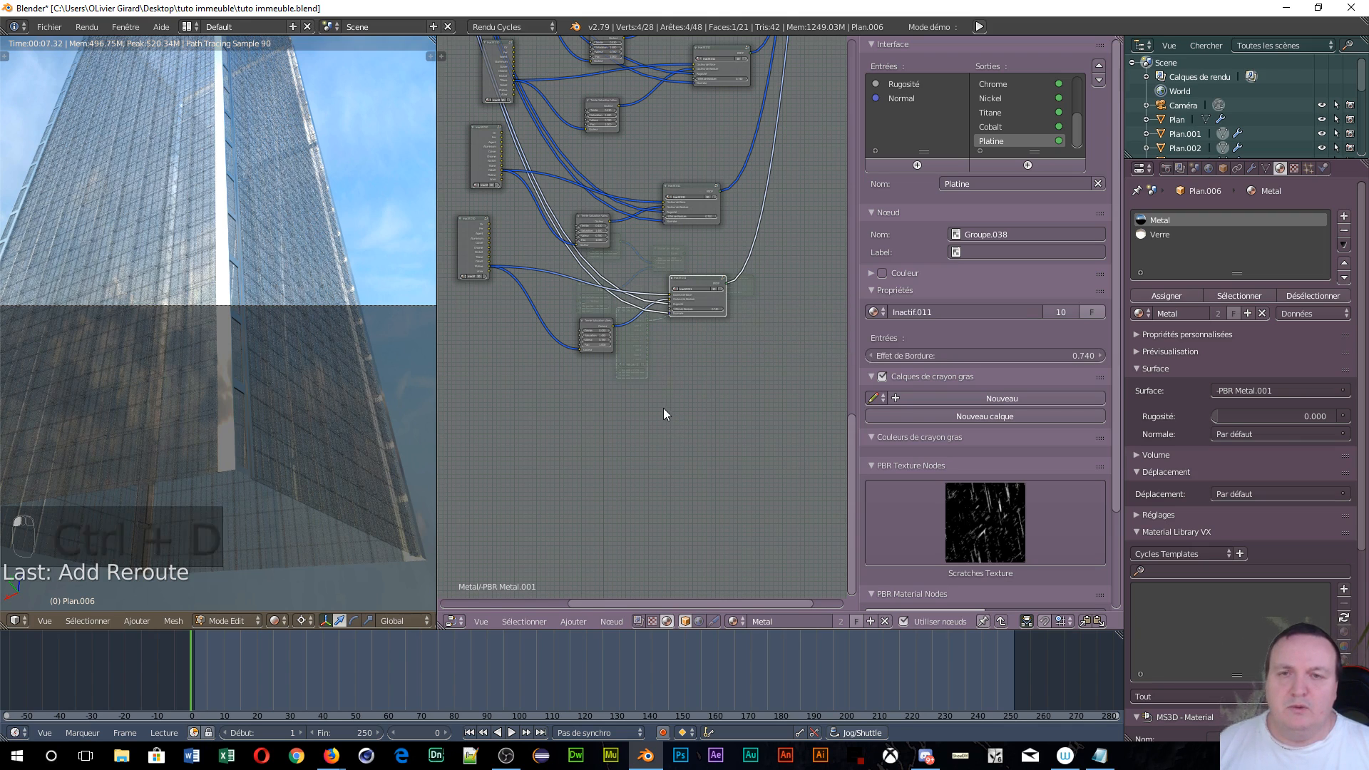
scroll(663, 408, "up", 7)
middle_click_drag(637, 378, 782, 471)
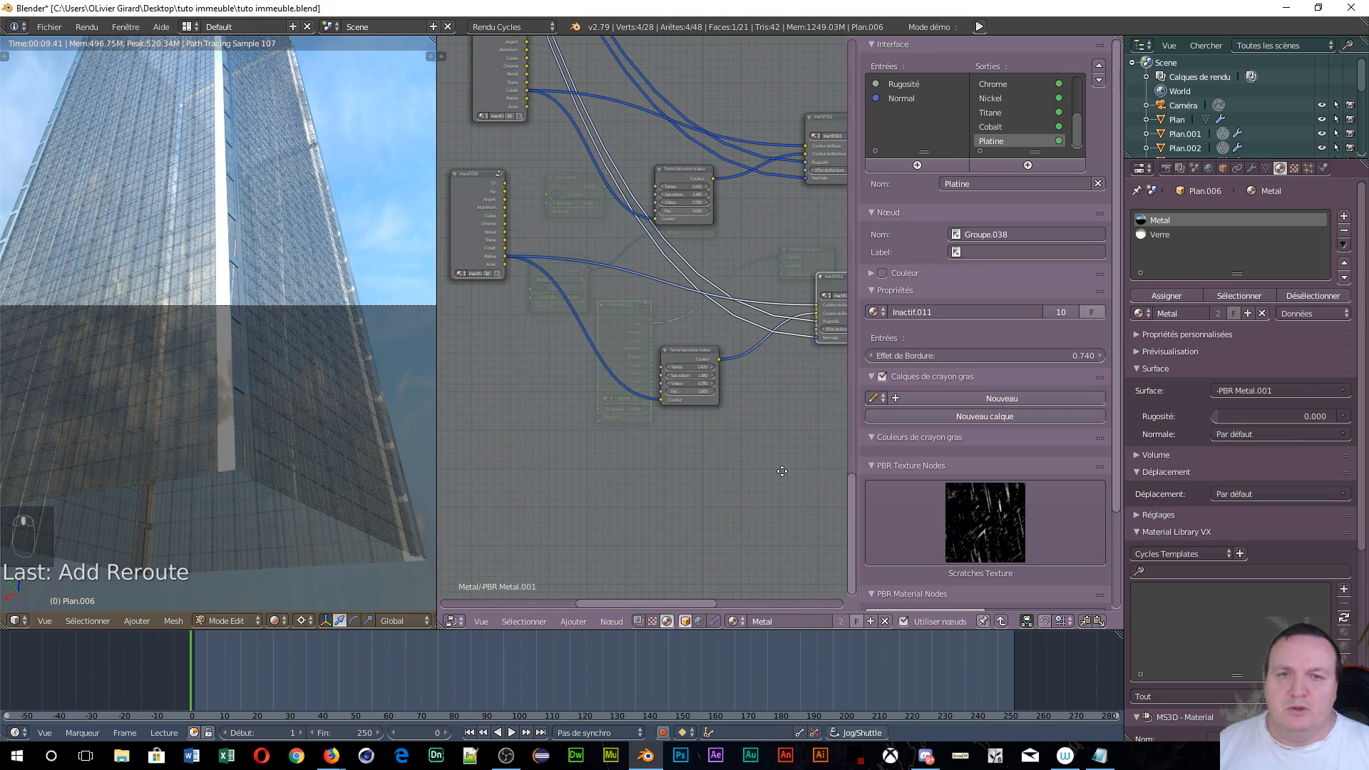
left_click(682, 352)
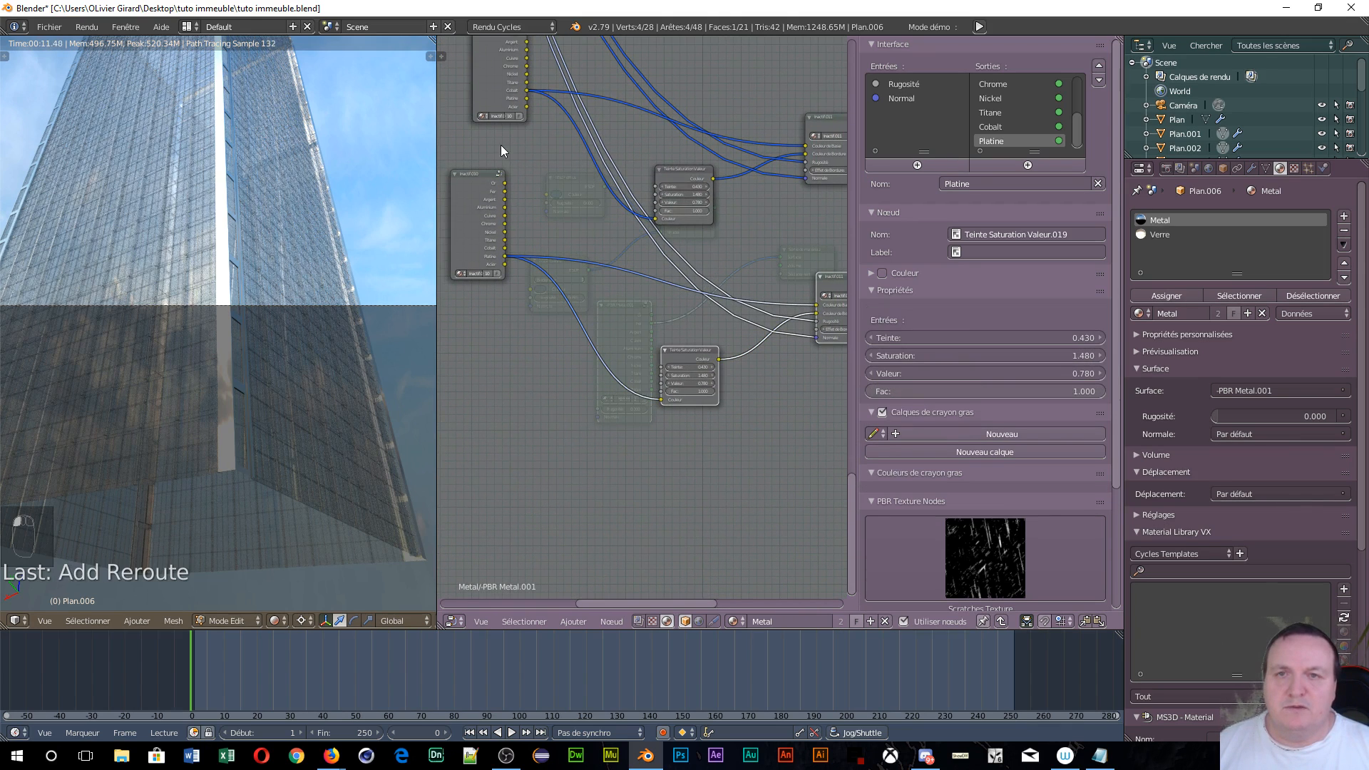
left_click(476, 186)
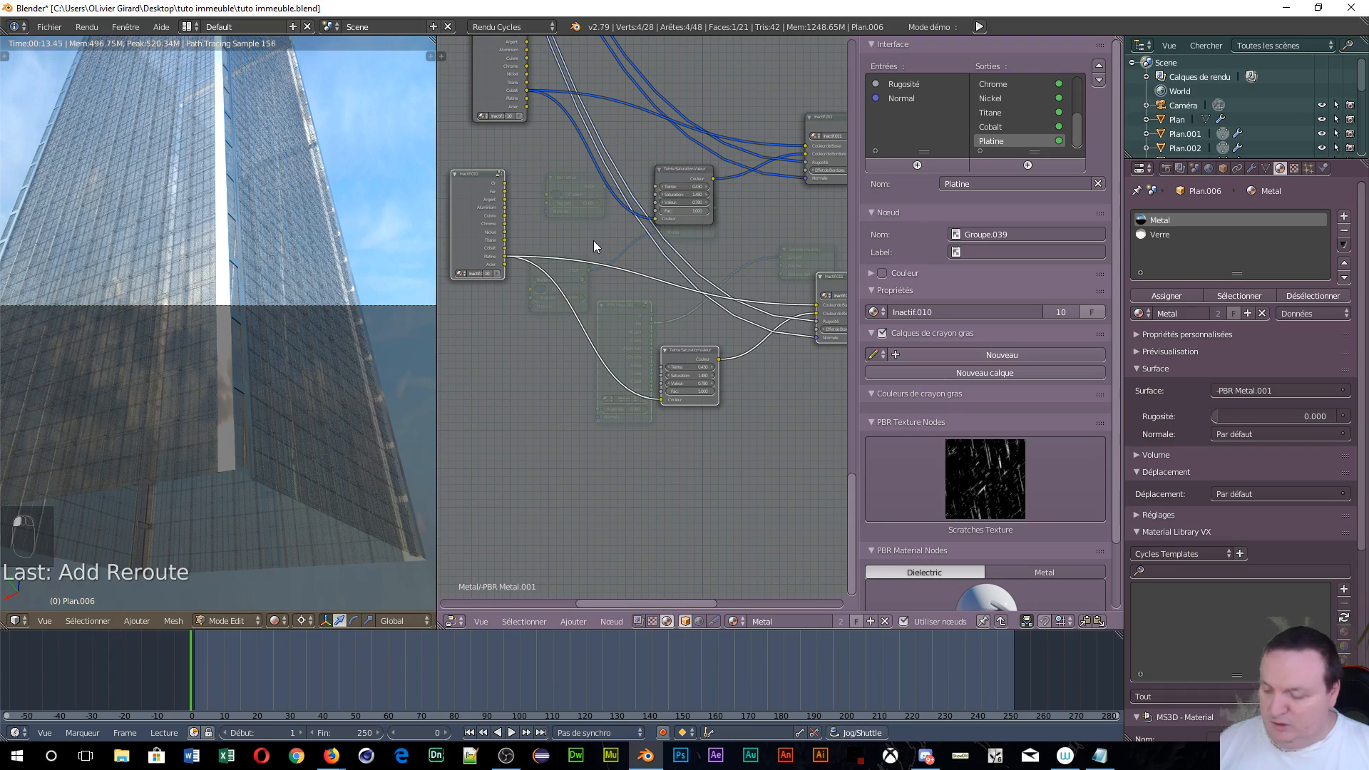
key("shift+d")
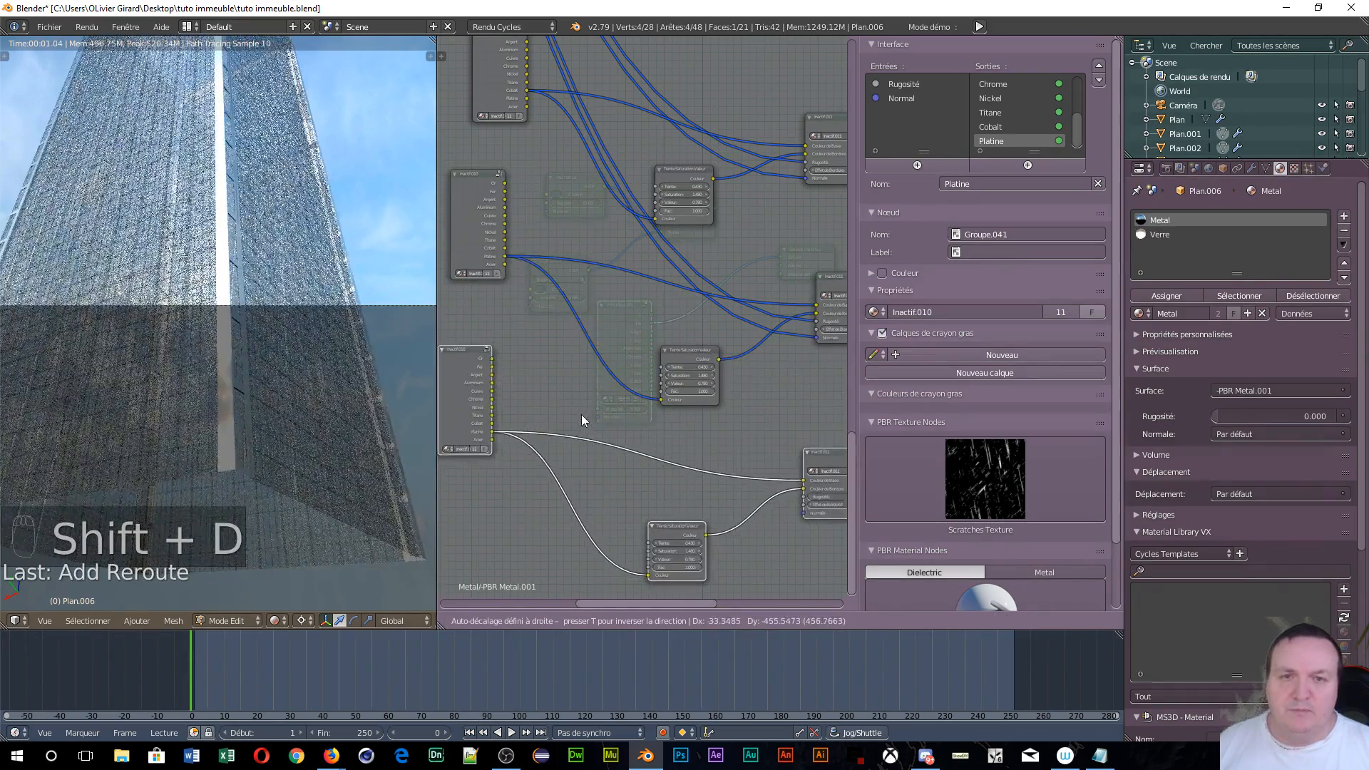
middle_click_drag(800, 554, 812, 442)
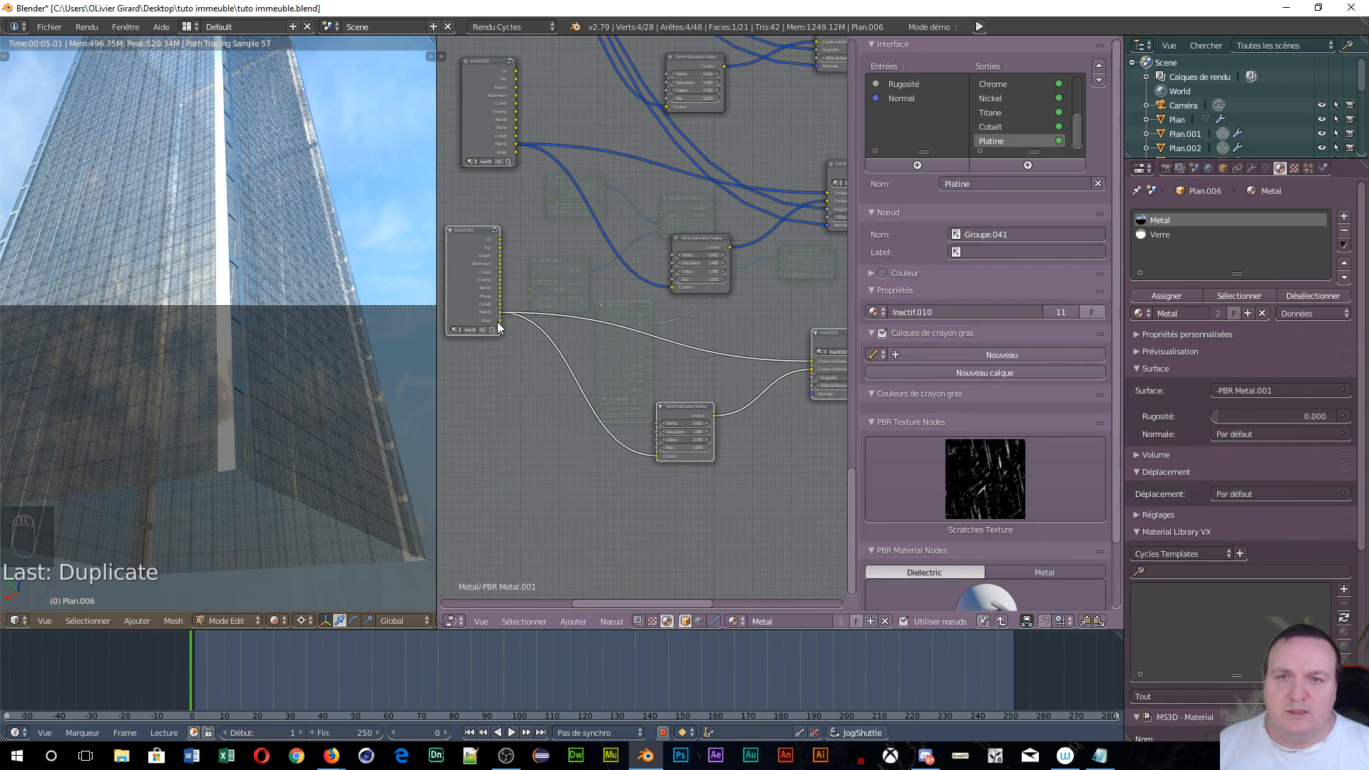
- Link the duplicated colour group's Acier output to the copied hue/saturation node's colour and the copied shader group's first colour input
left_click_drag(497, 326, 506, 328)
left_click_drag(562, 387, 656, 455)
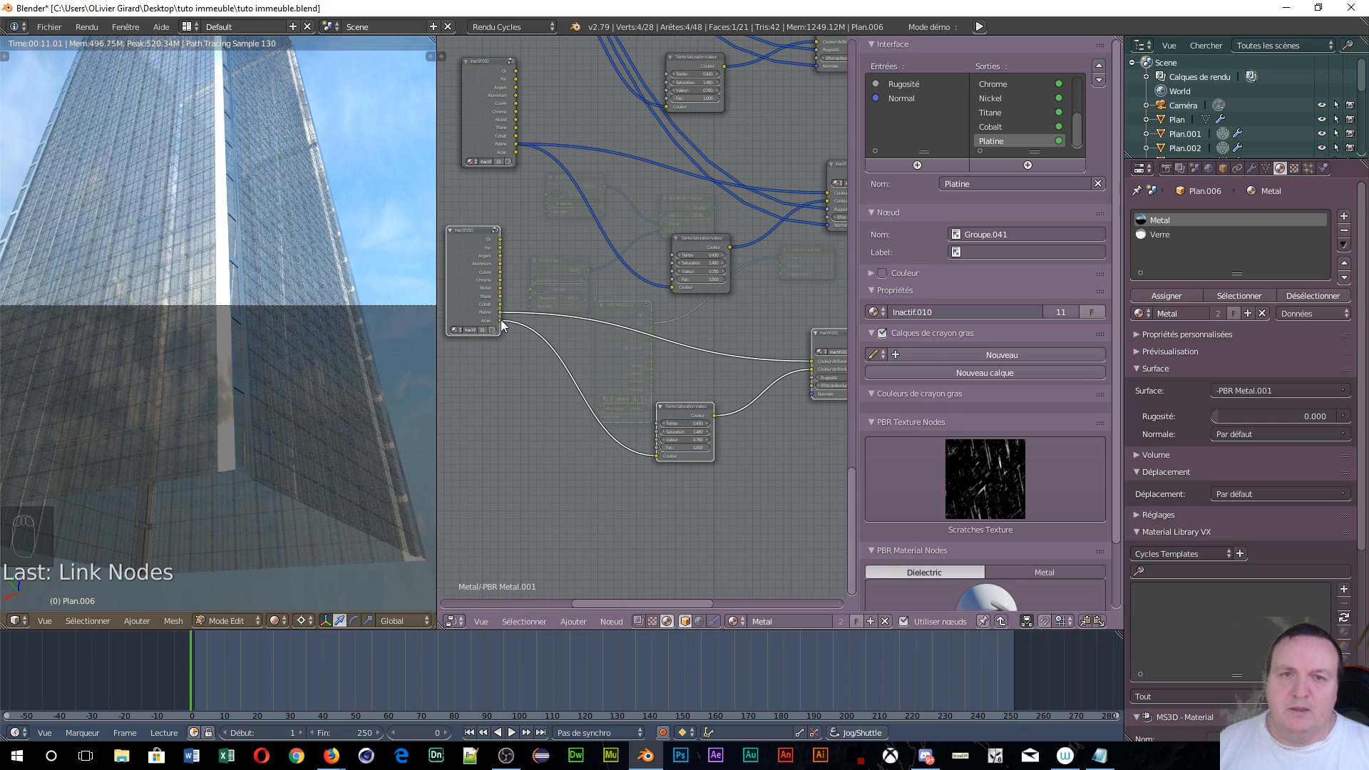
left_click_drag(503, 325, 812, 367)
- Move the group input node beneath the metal chains, close to the newly duplicated nodes
middle_click_drag(636, 292, 642, 169)
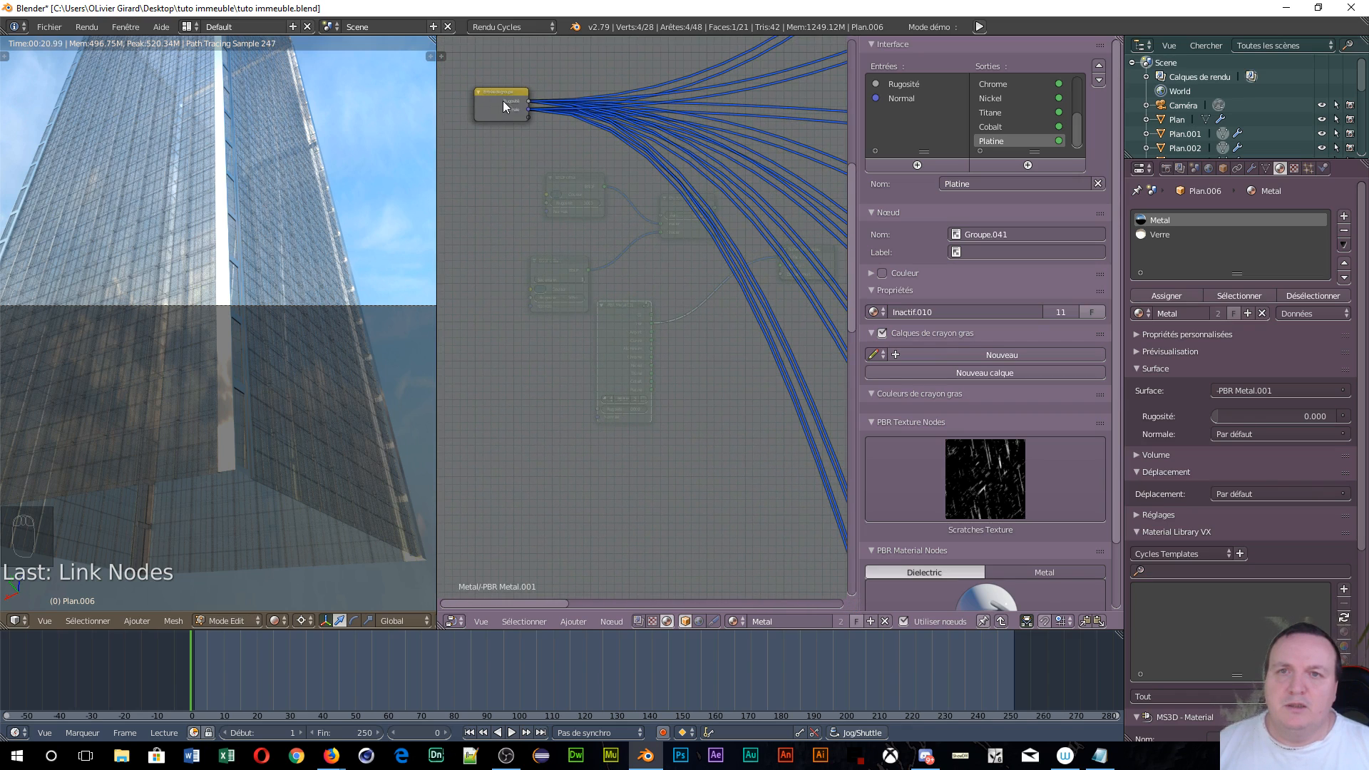
left_click_drag(503, 106, 508, 395)
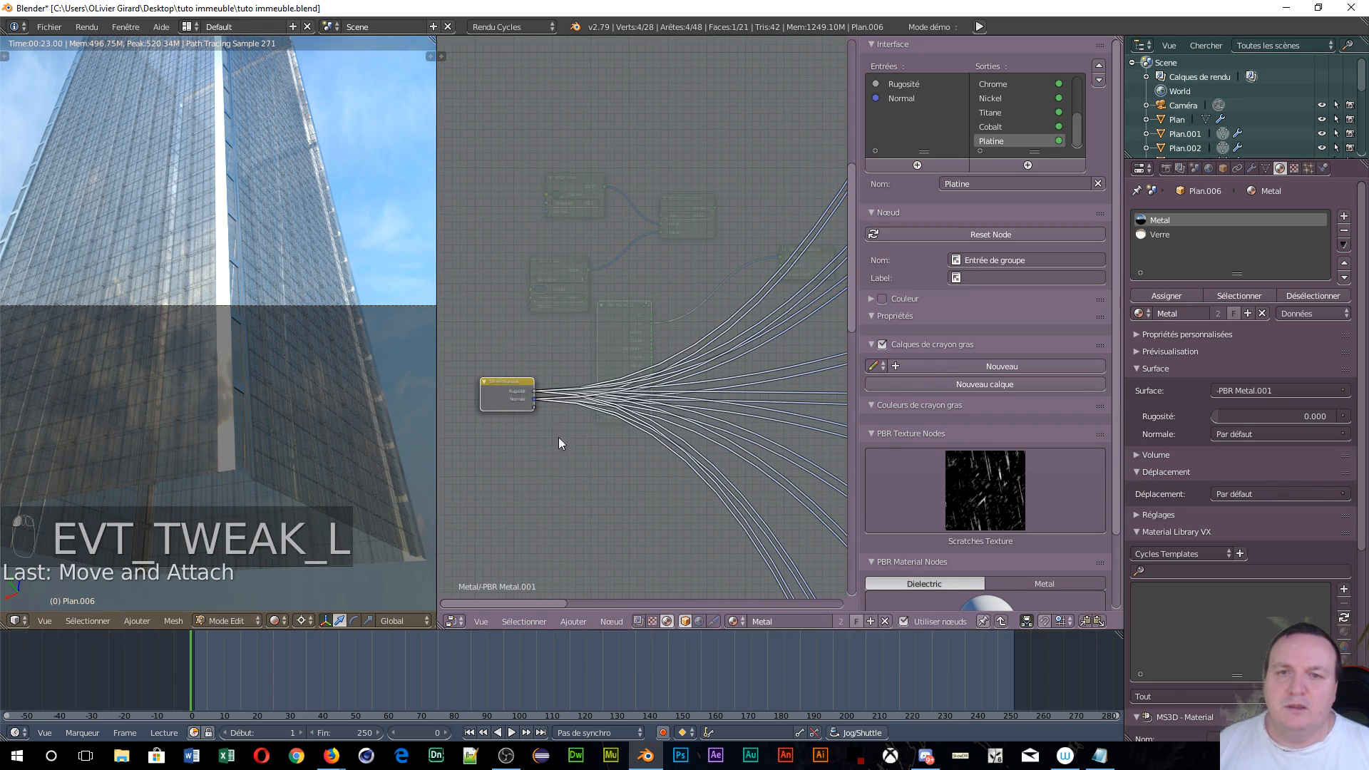
middle_click_drag(559, 438, 750, 233)
scroll(675, 263, "down", 6)
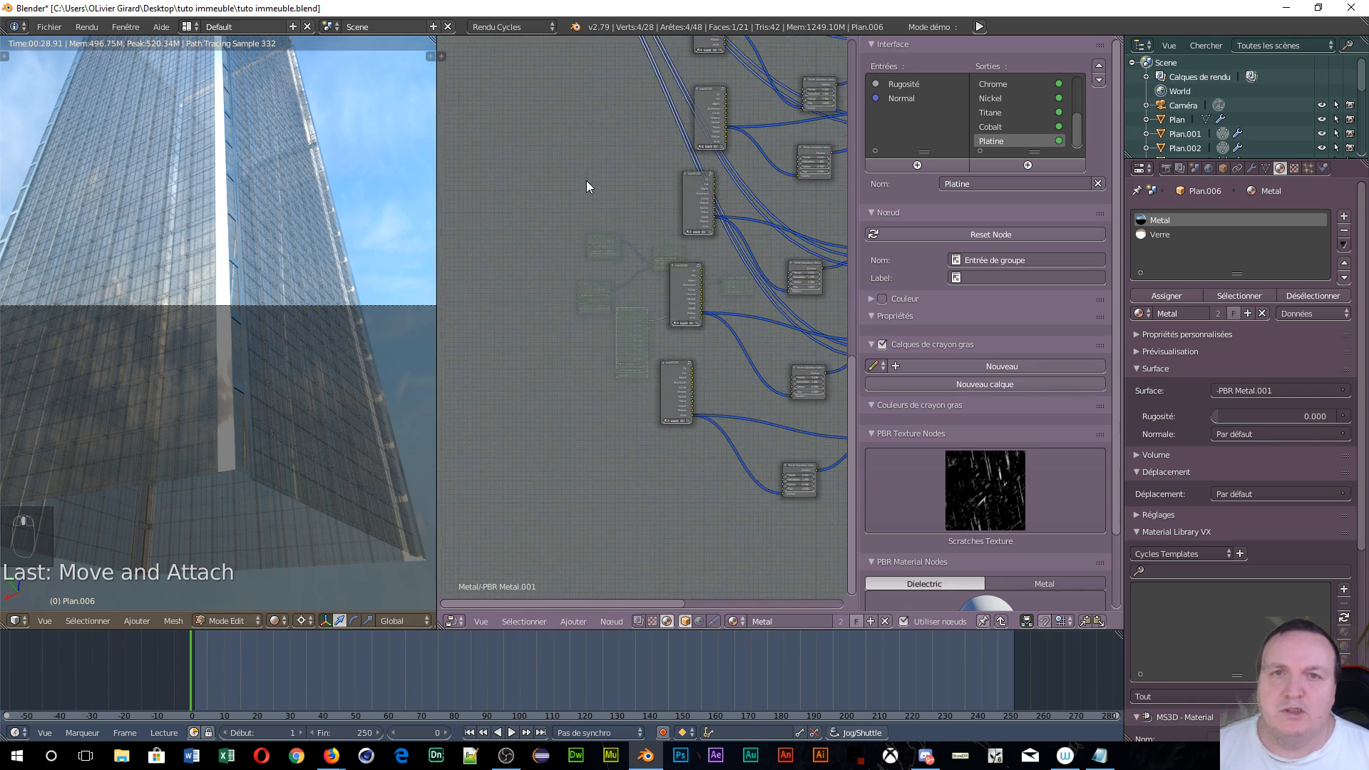
middle_click_drag(597, 207, 676, 291)
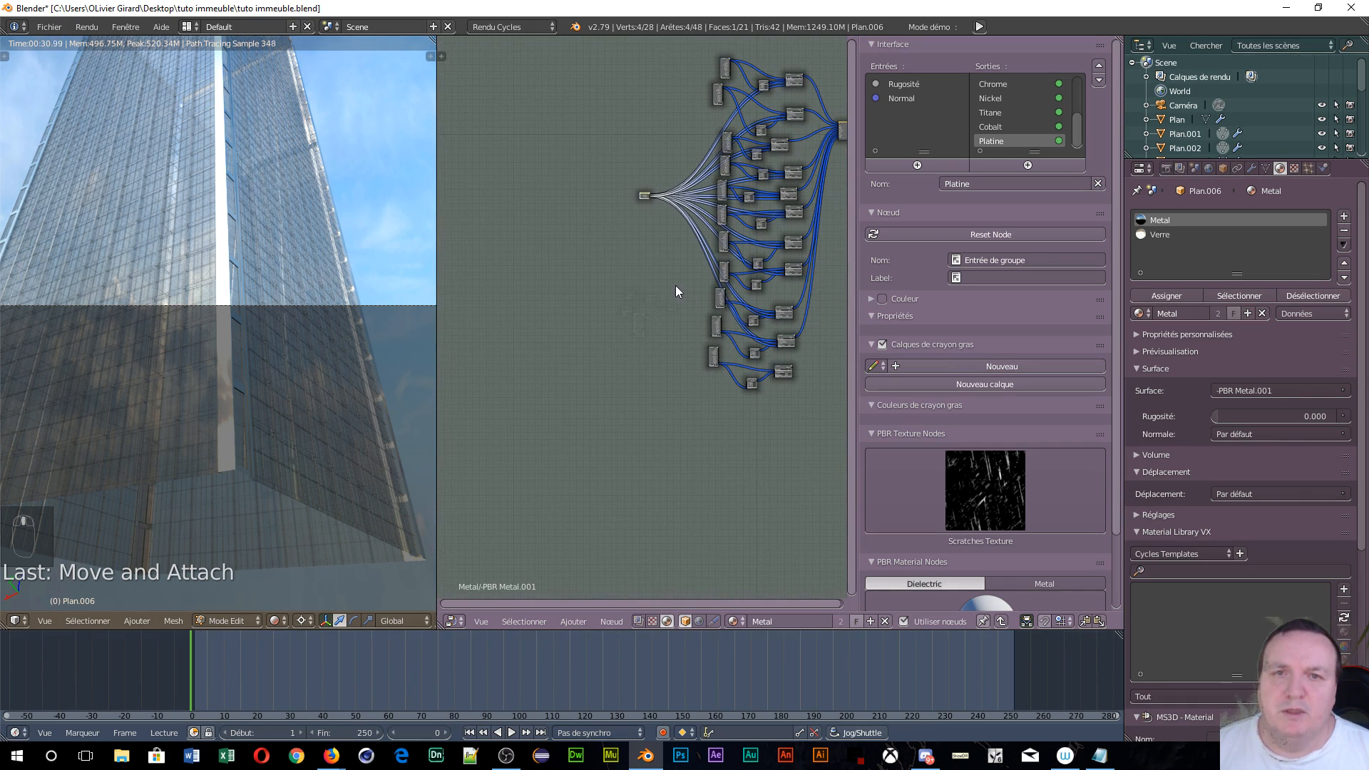
left_click_drag(640, 196, 717, 403)
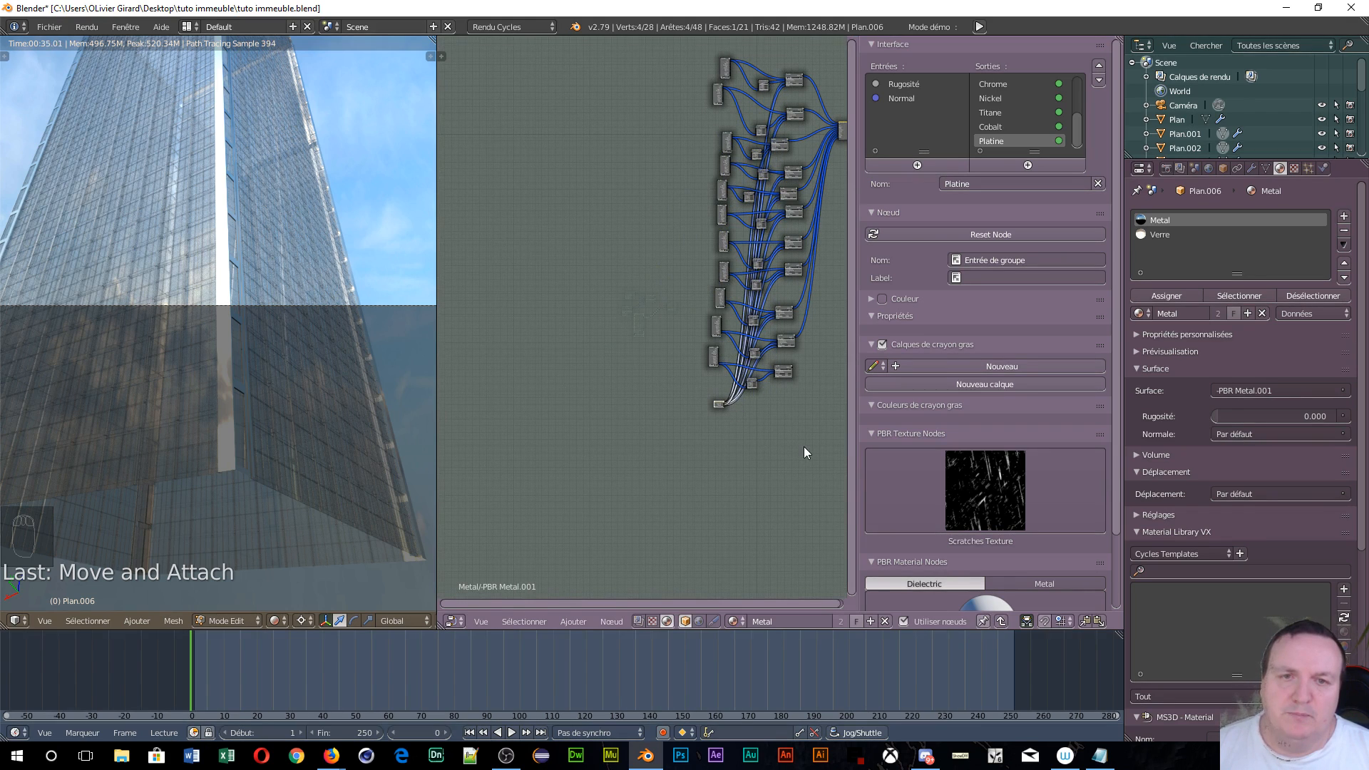
- Link the group input's Rugosité and Normale outputs to the copied Inactif.011 shader group's Effet de Bordure and Normale inputs
scroll(796, 436, "up", 2)
scroll(776, 413, "up", 5)
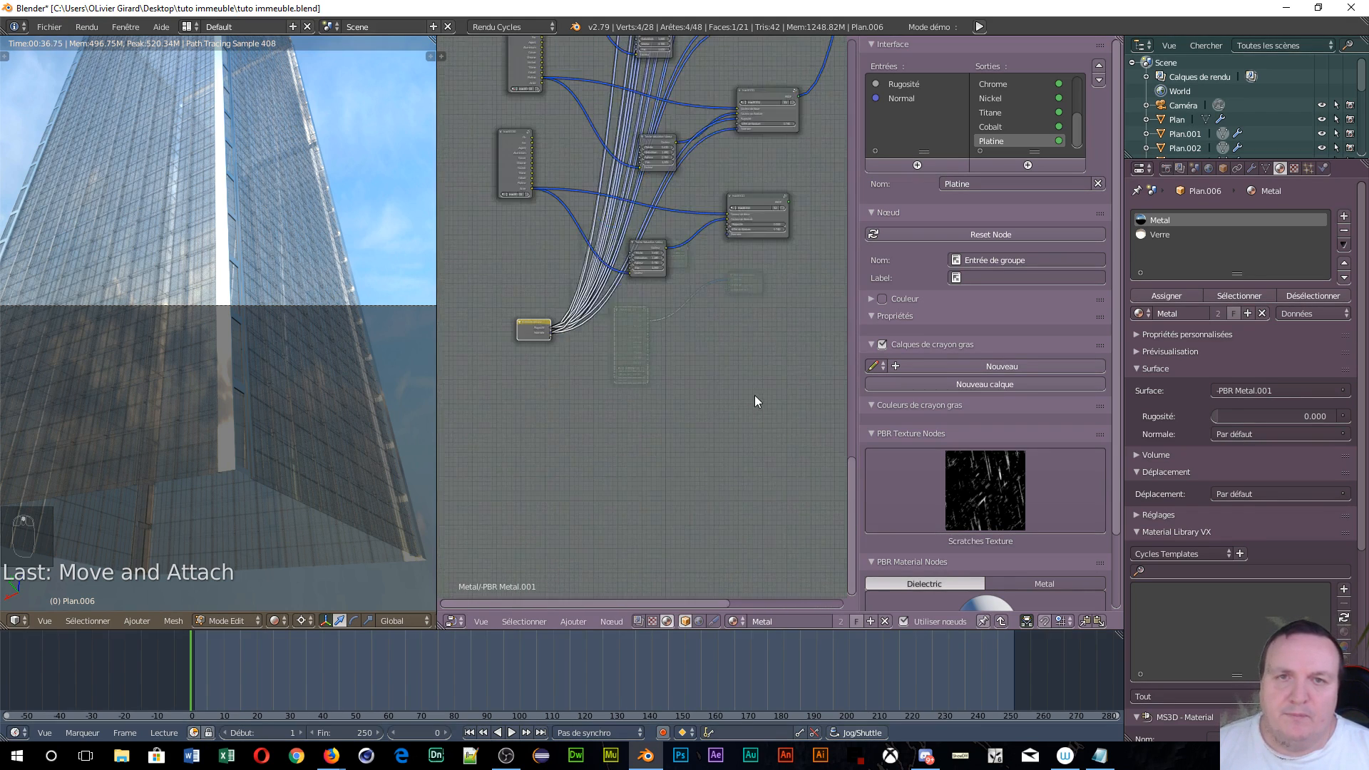
scroll(565, 448, "up", 2)
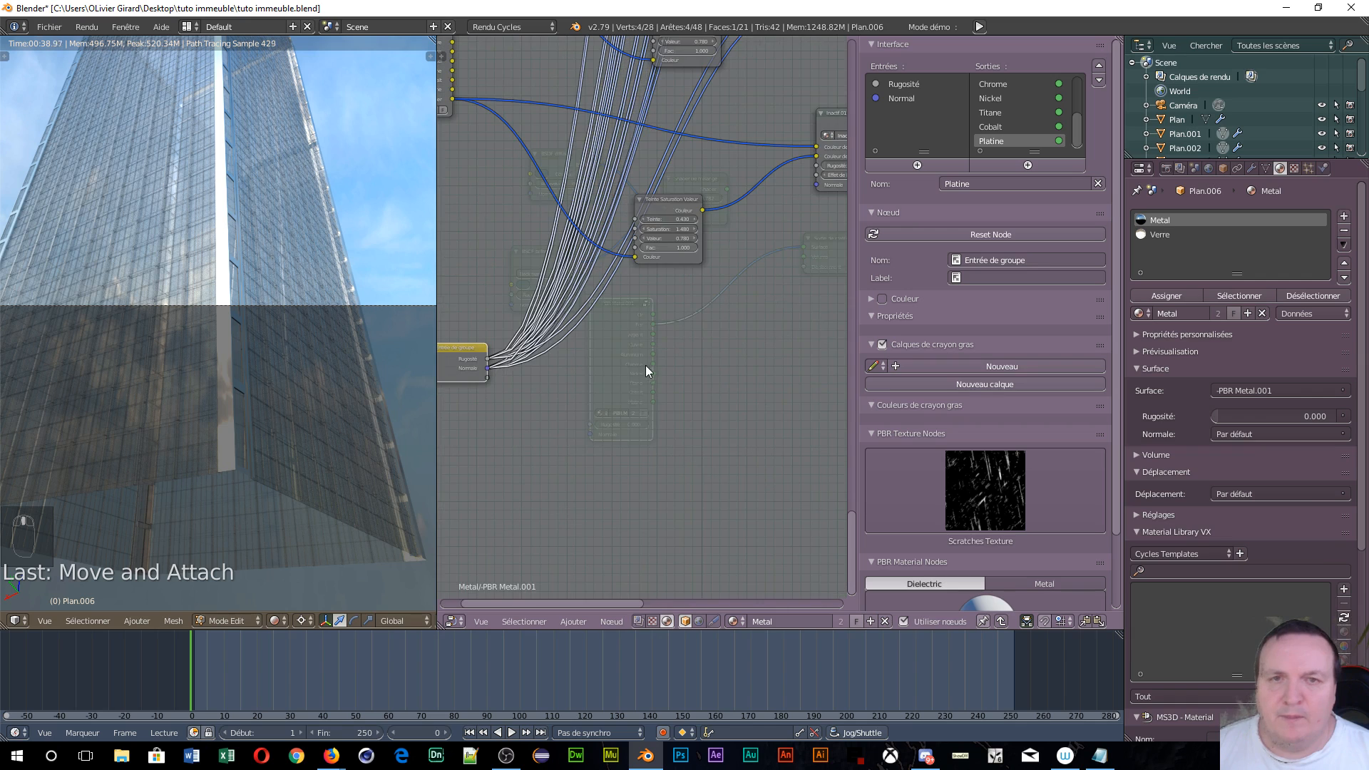
left_click_drag(489, 363, 815, 169)
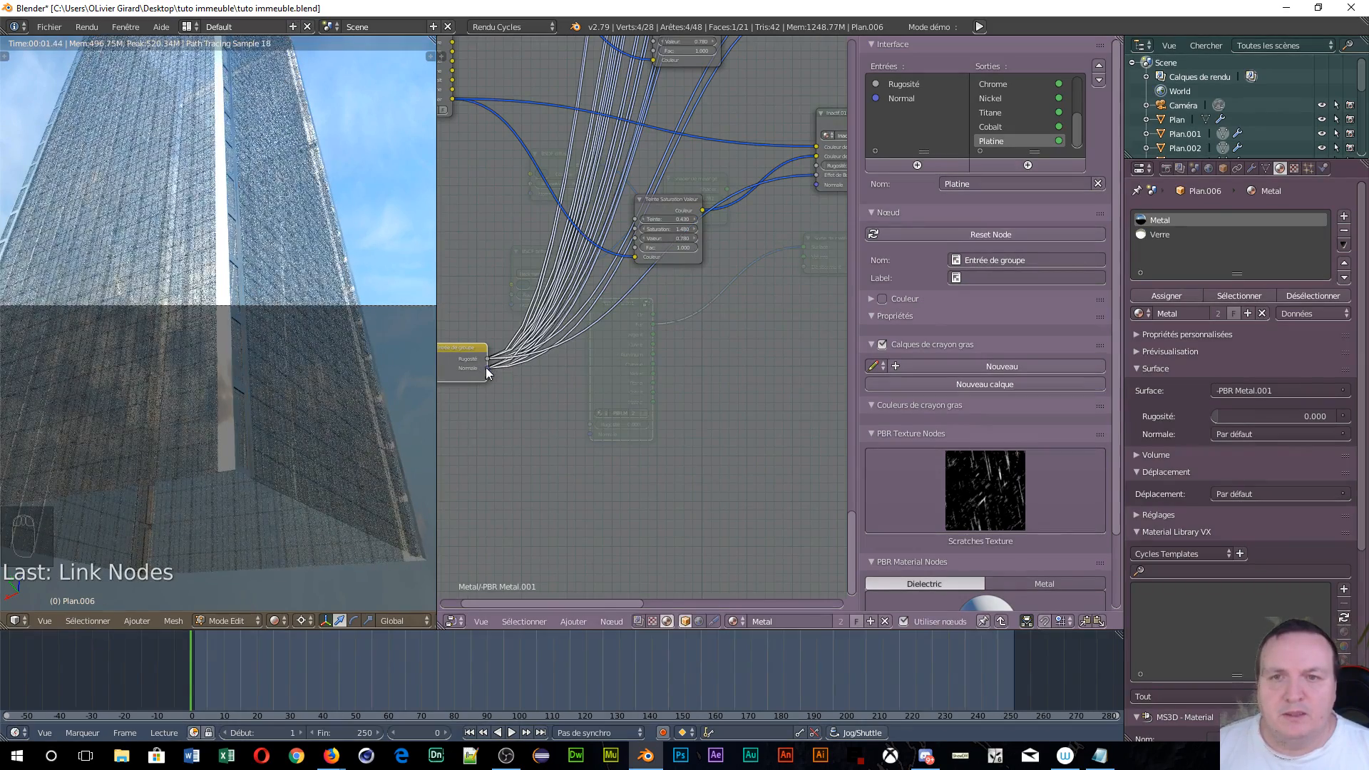
left_click_drag(486, 368, 818, 183)
- Move the group output node lower, nearer the last chains, and link the copied shader group's BSDF output to its empty socket
middle_click_drag(819, 183, 770, 401)
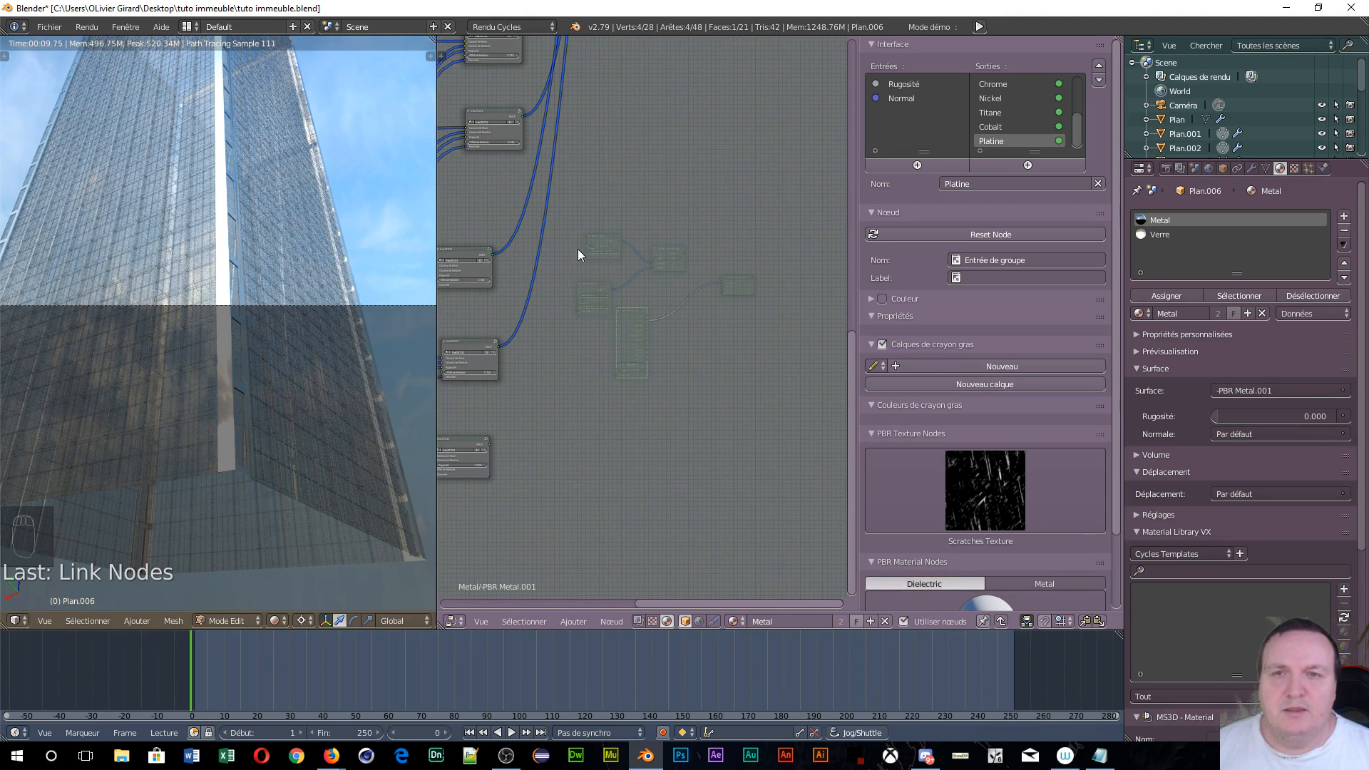
scroll(572, 428, "down", 1)
middle_click_drag(570, 314, 568, 470)
middle_click_drag(763, 161, 756, 504)
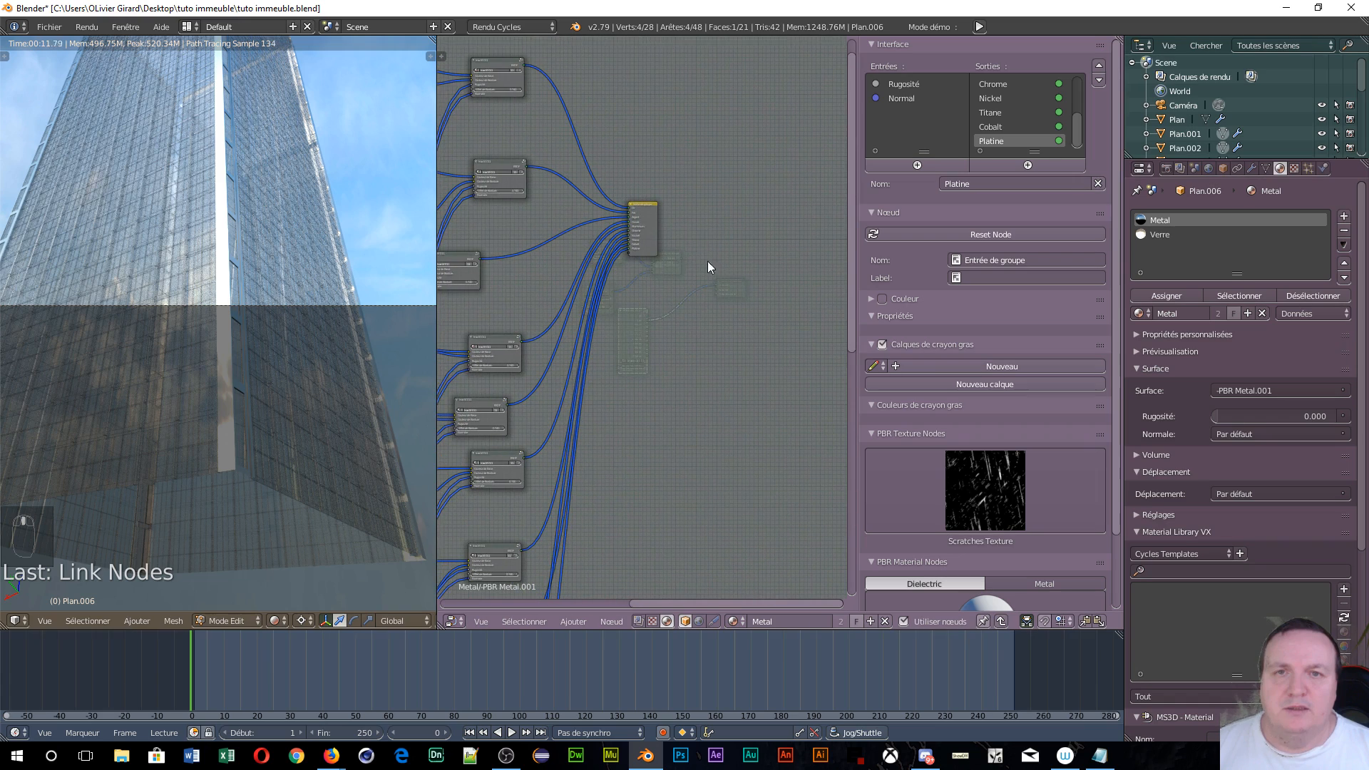
left_click_drag(643, 209, 700, 534)
middle_click_drag(700, 534, 720, 509)
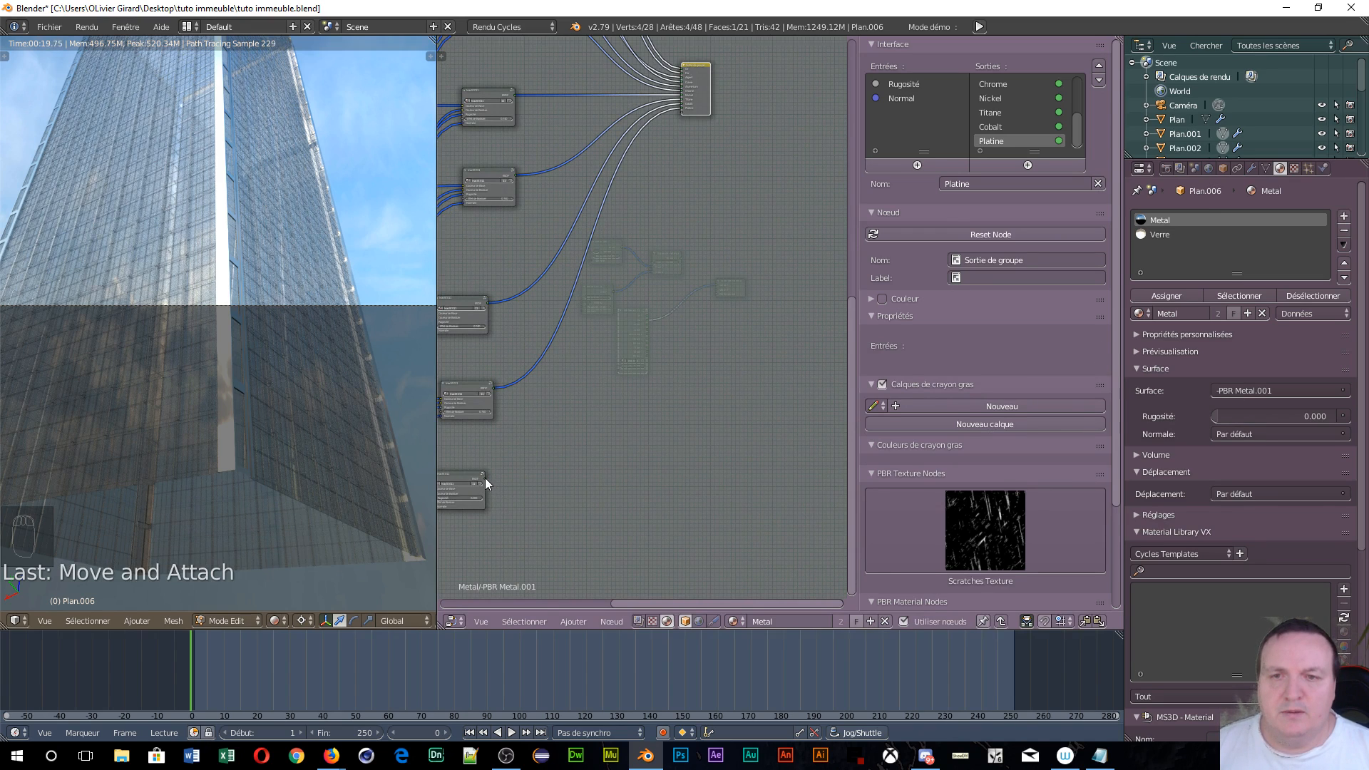
left_click_drag(485, 477, 682, 112)
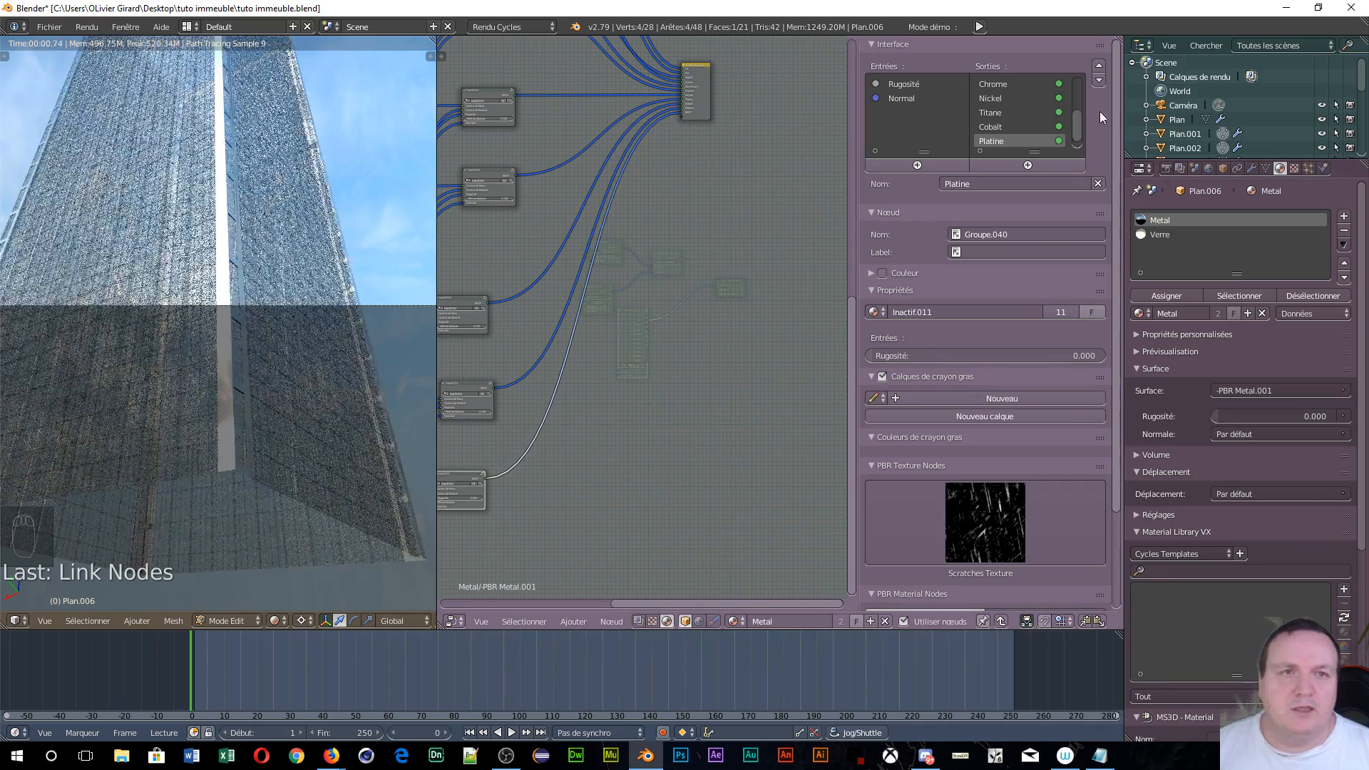
- Rename the group's new BSDF output as Acier
left_click_drag(1077, 127, 1072, 167)
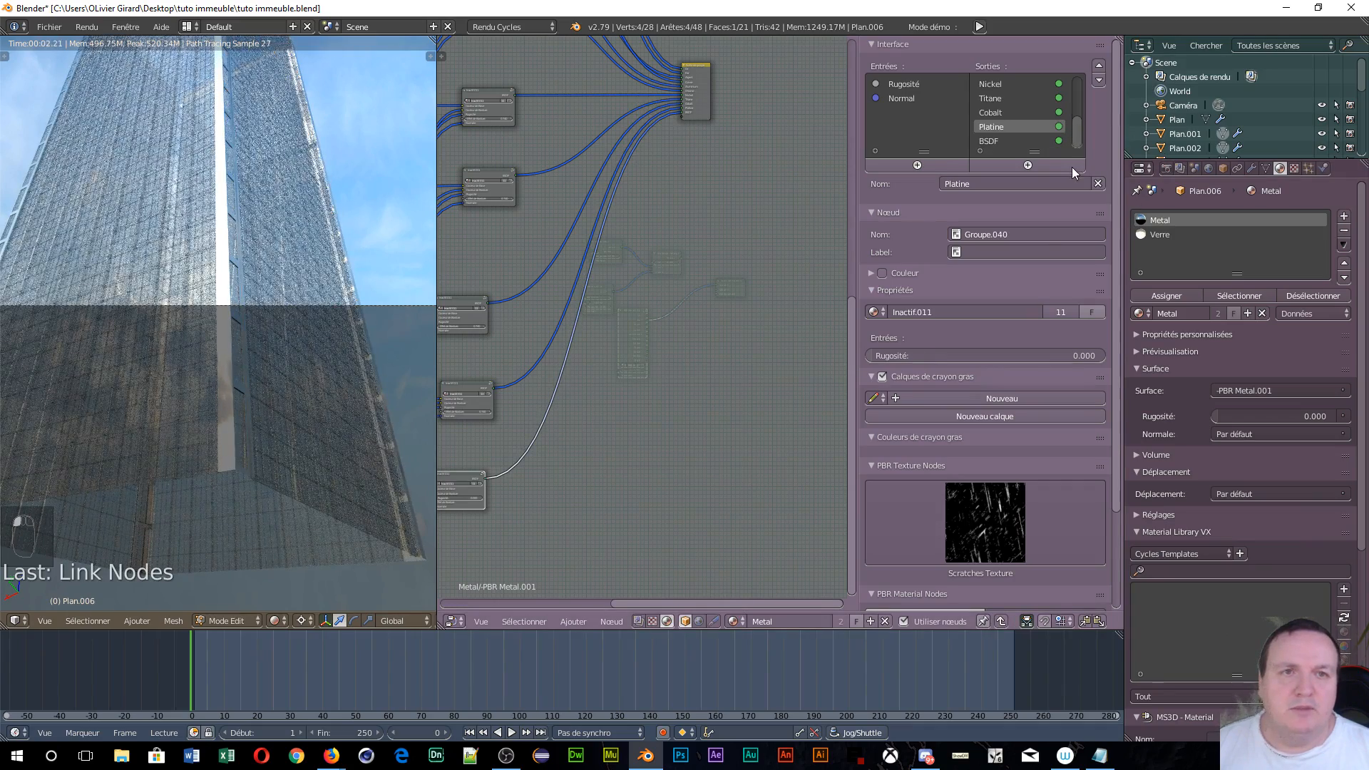
left_click(1003, 141)
type("a")
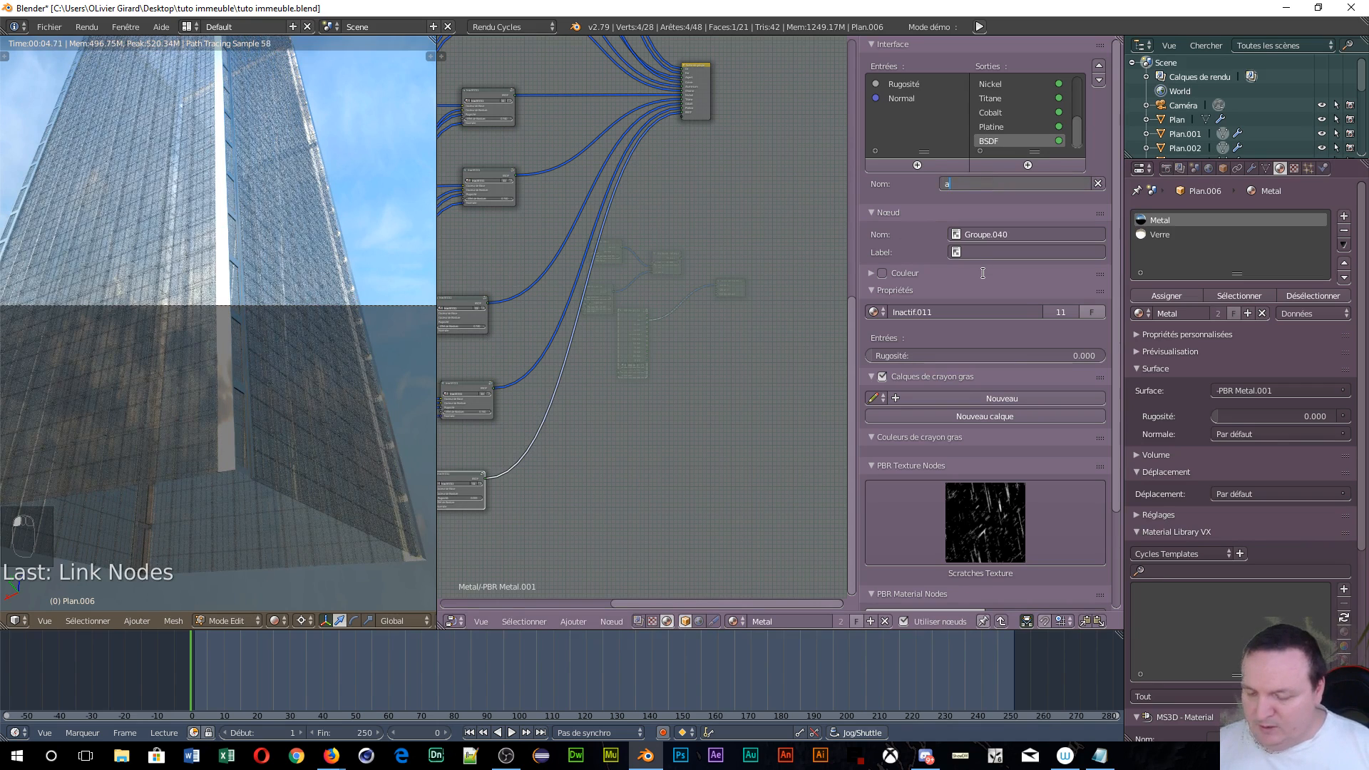
type("CIER")
key("BackSpace")
key("BackSpace")
key("BackSpace")
key("BackSpace")
key("BackSpace")
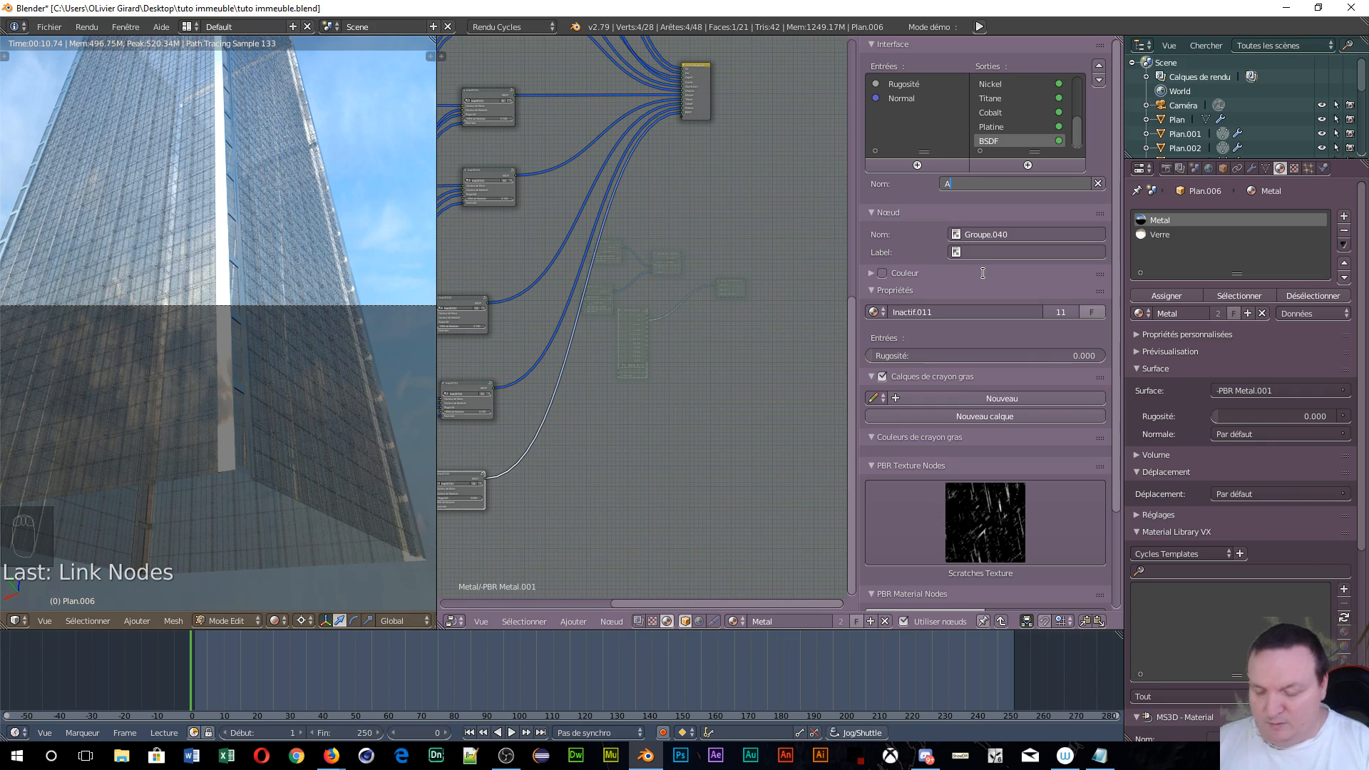
key("Return")
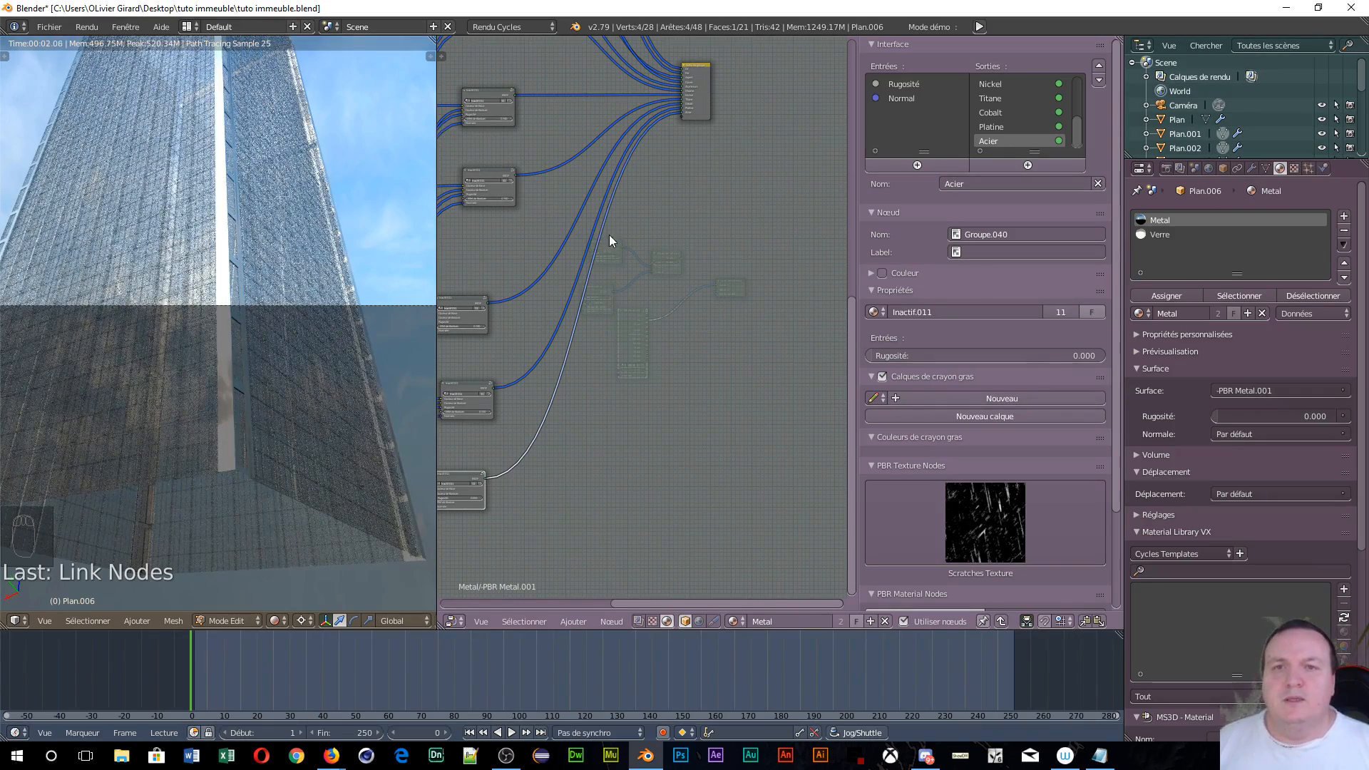
- Move the group input node from beneath the chains to the open area before the colour groups, near the upper chains
scroll(626, 271, "down", 11)
middle_click_drag(545, 239, 747, 374)
middle_click_drag(721, 516, 700, 510)
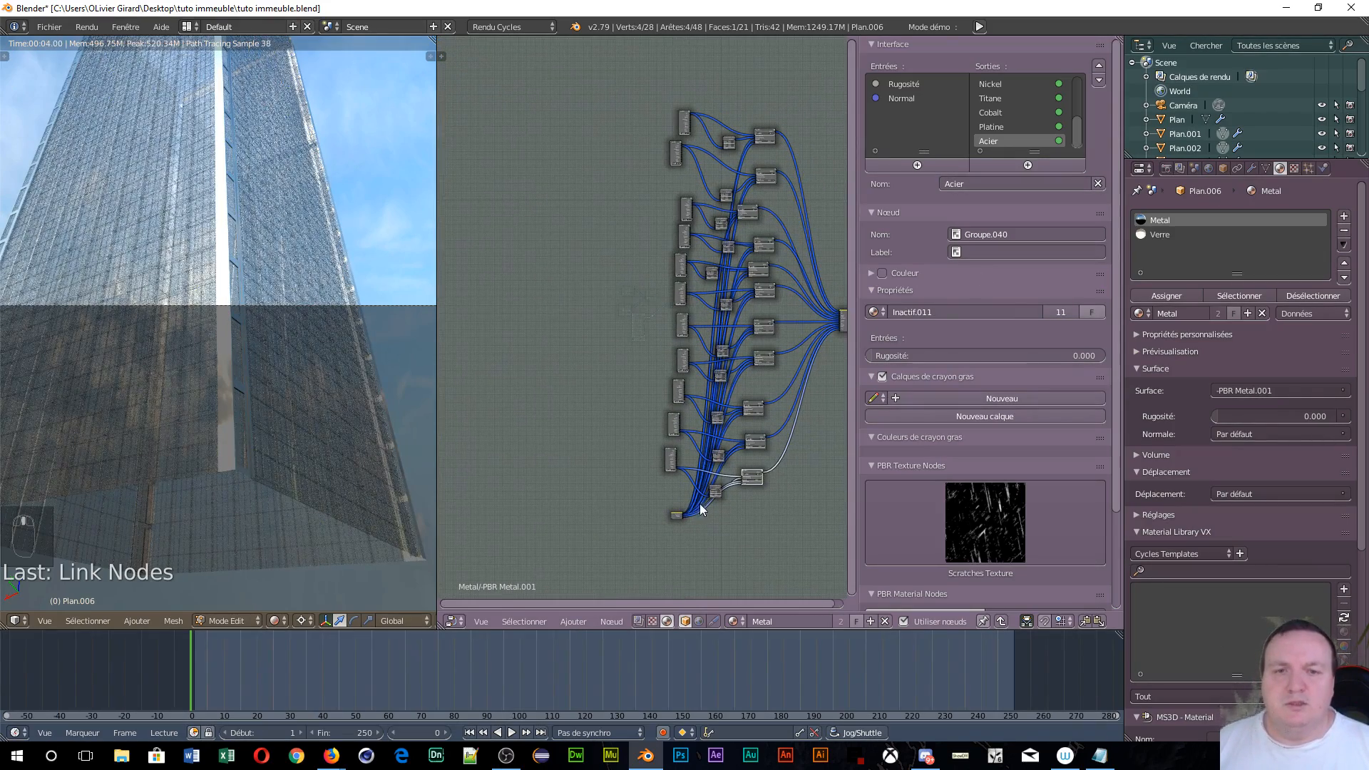
left_click_drag(673, 516, 509, 216)
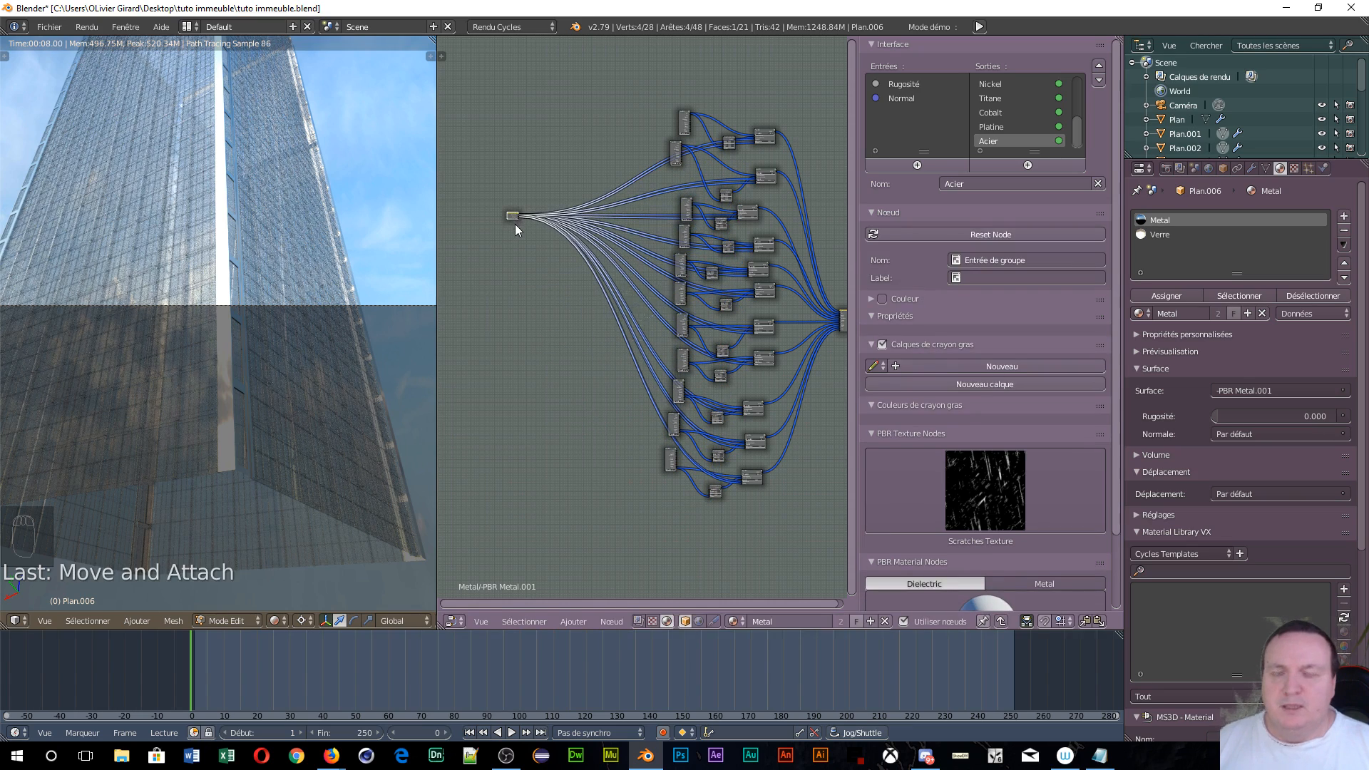
- Leave the group and link the PBR Metal.001 node's Acier output to the material output's Surface
key("Tab")
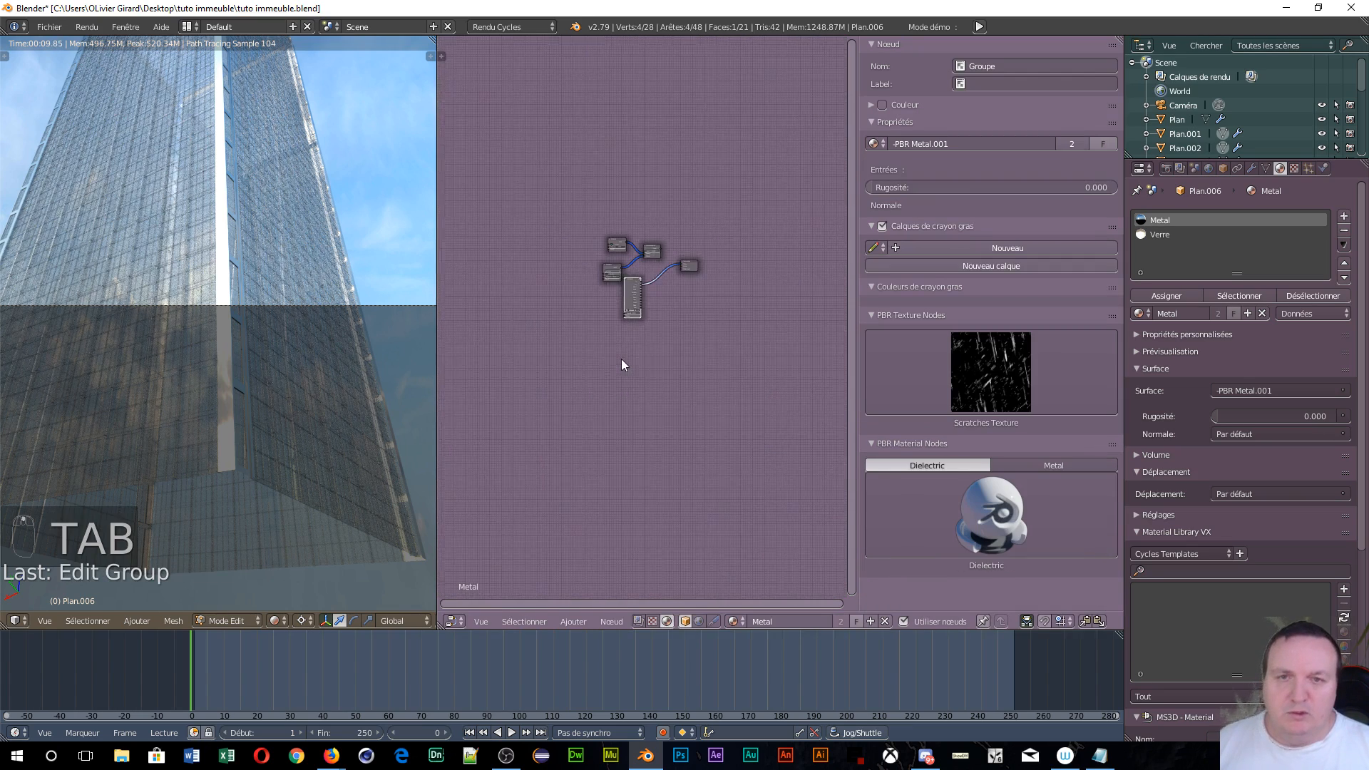
scroll(622, 358, "up", 7)
middle_click_drag(629, 241, 440, 458)
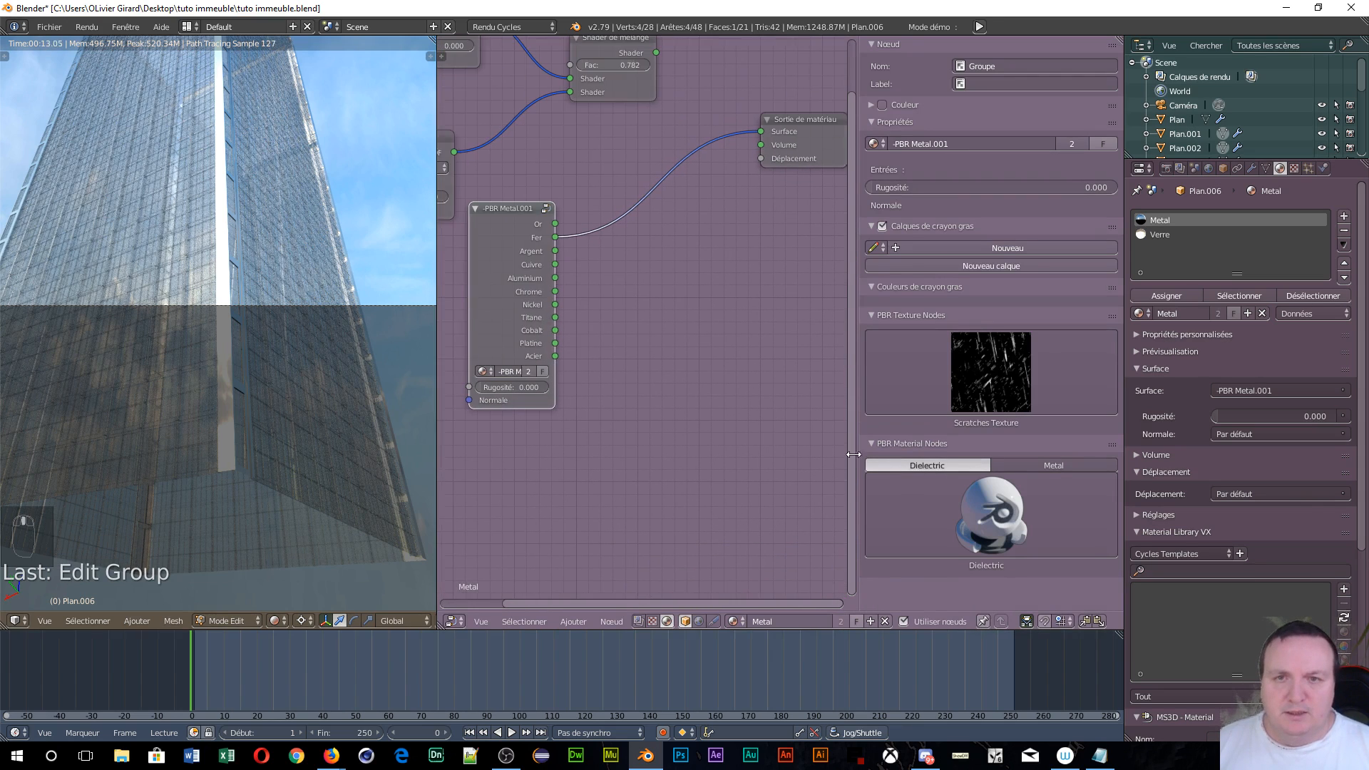
left_click(552, 348)
left_click_drag(554, 356, 760, 131)
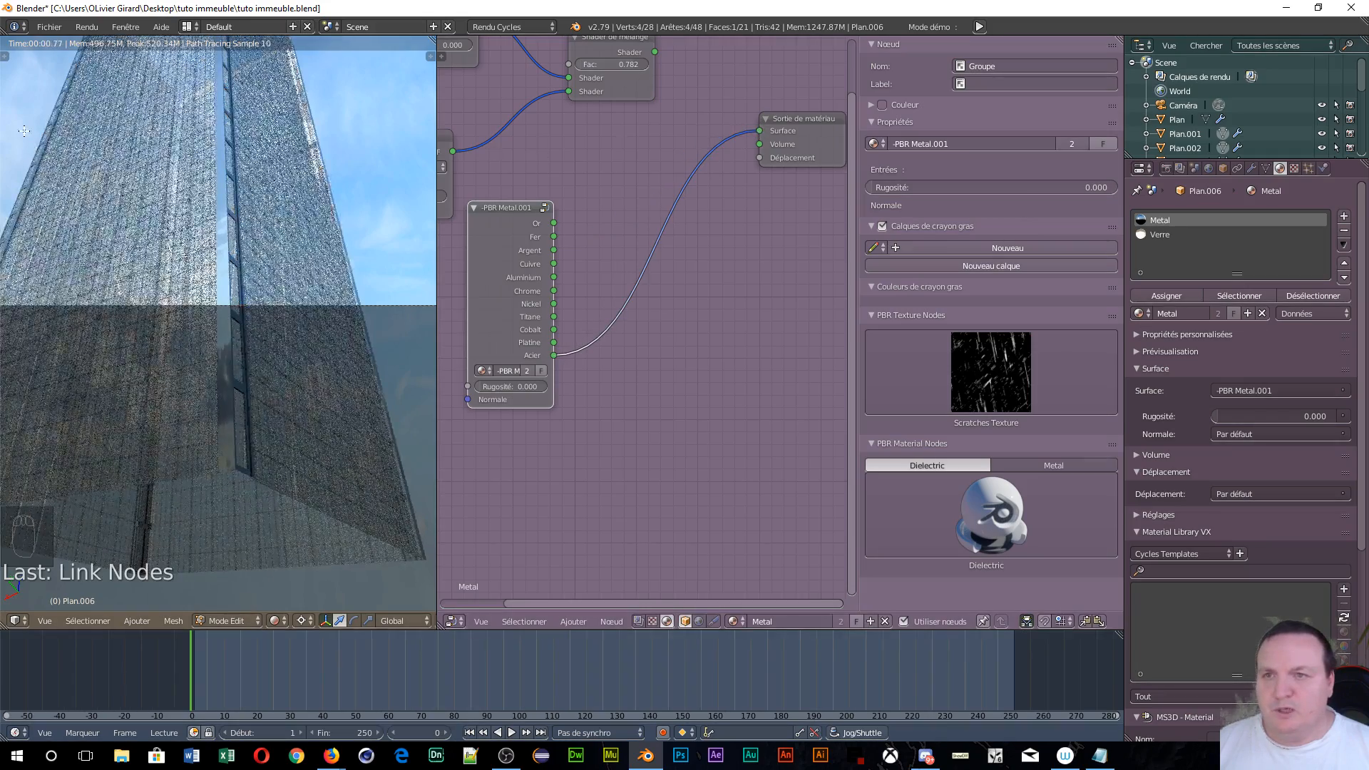
- Try adjusting the PBR Metal.001 node's Rugosité and check its effect on the tower's corner strip
scroll(191, 199, "up", 5)
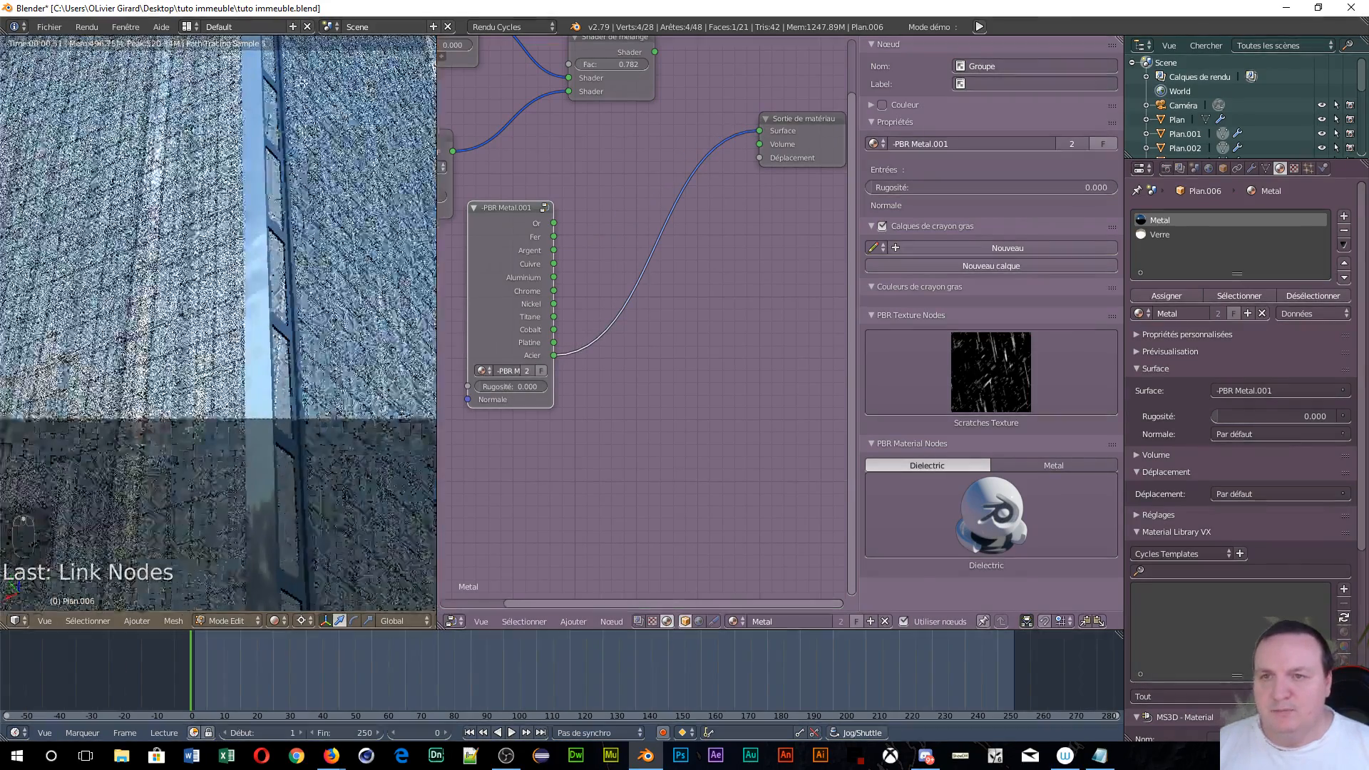
scroll(369, 398, "down", 6)
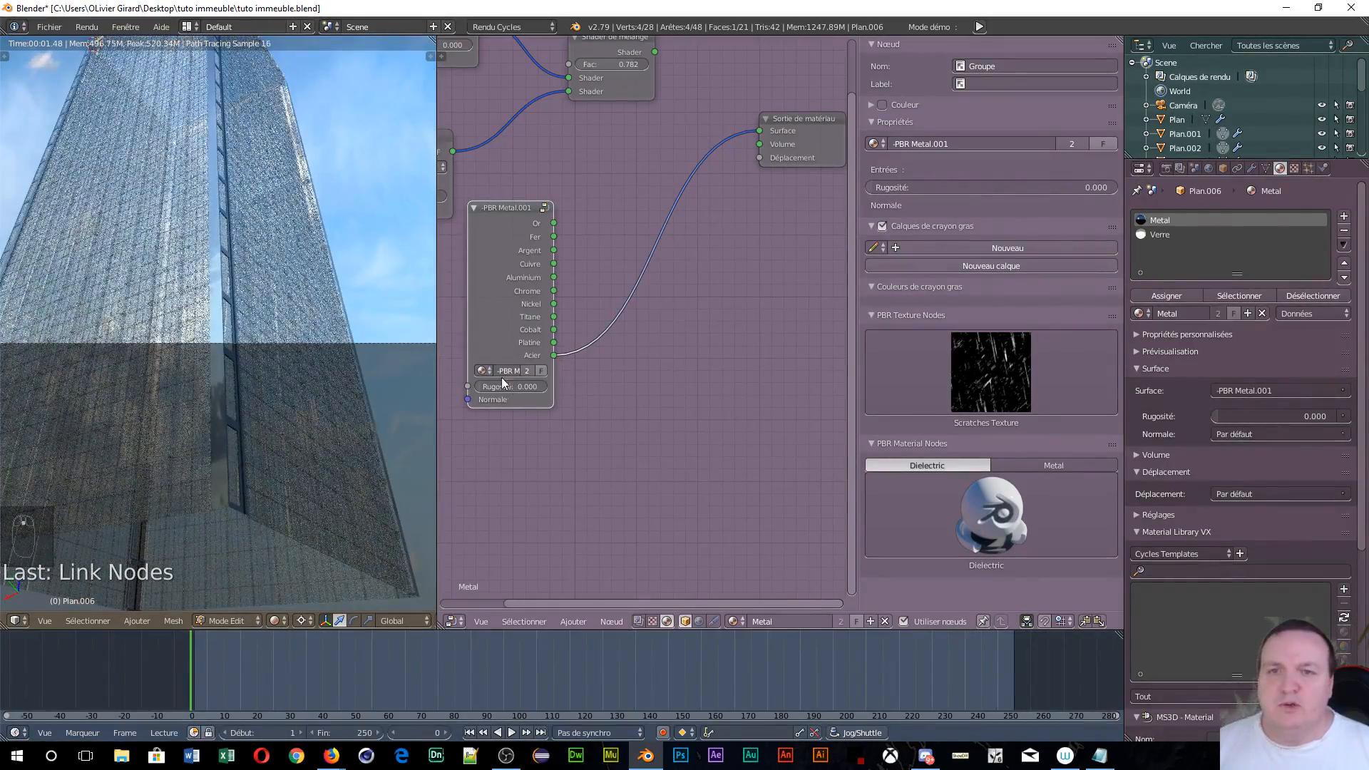
mouse_move(481, 388)
left_mouse_down()
mouse_move(517, 388)
mouse_move(481, 388)
left_mouse_up()
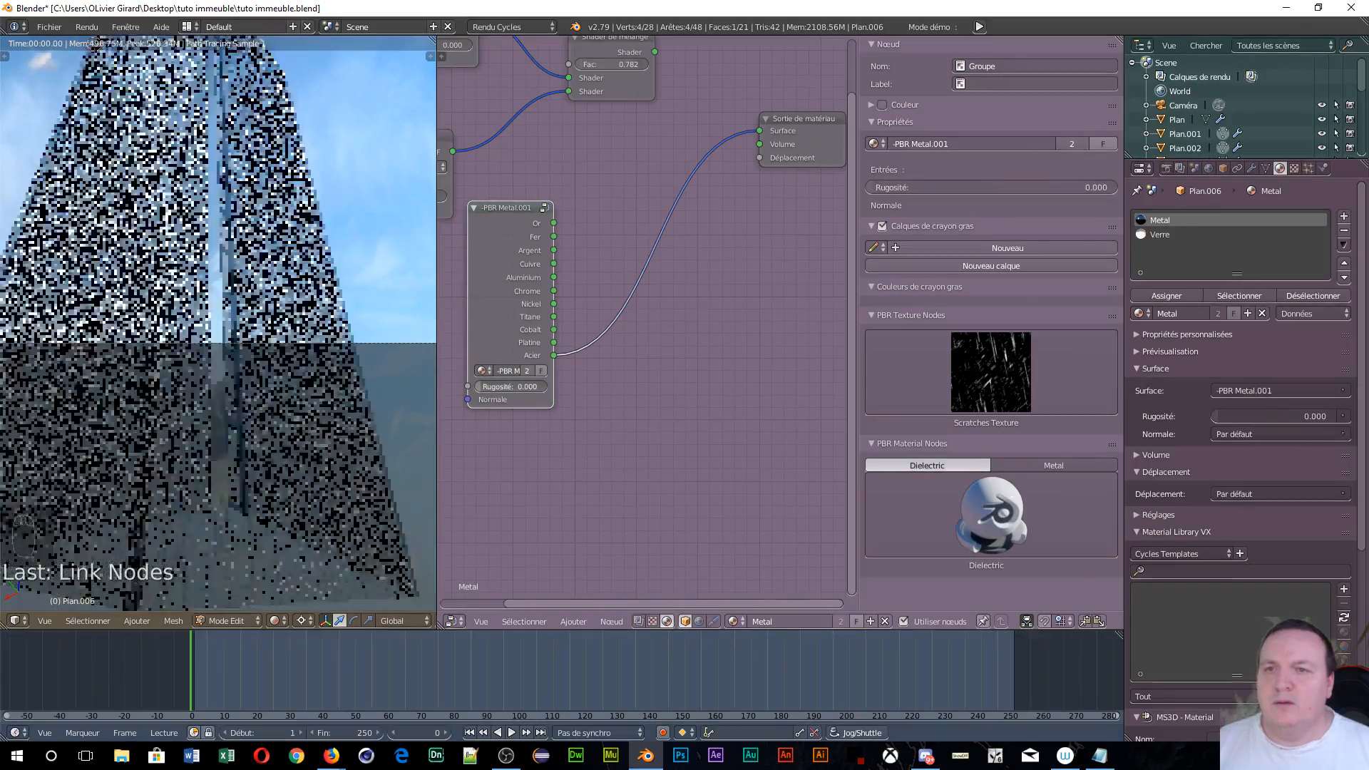
scroll(304, 328, "up", 3)
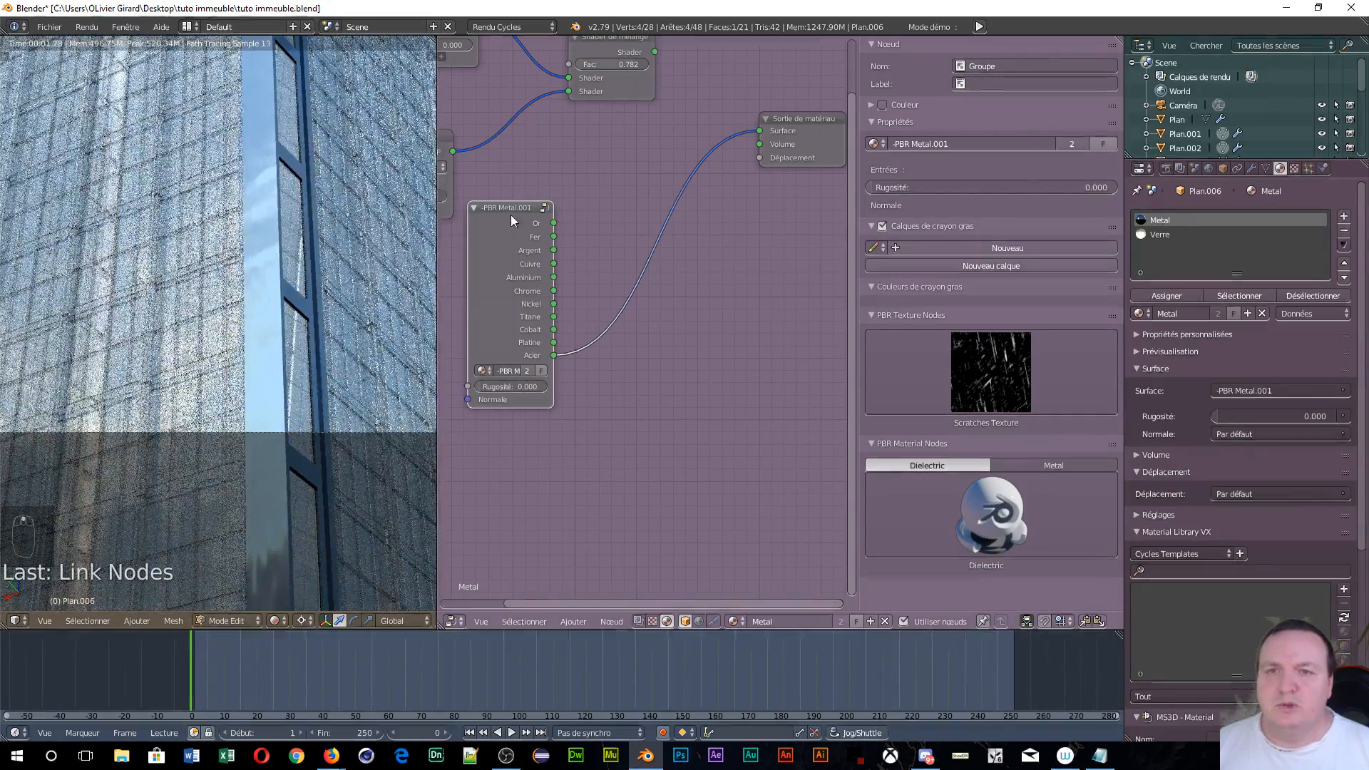
- Reopen the PBR Metal.001 group and reroute the lowest Inactif.011 shader group's Effet de Bordure link to its Rugosité input
left_click(504, 209)
key("Tab")
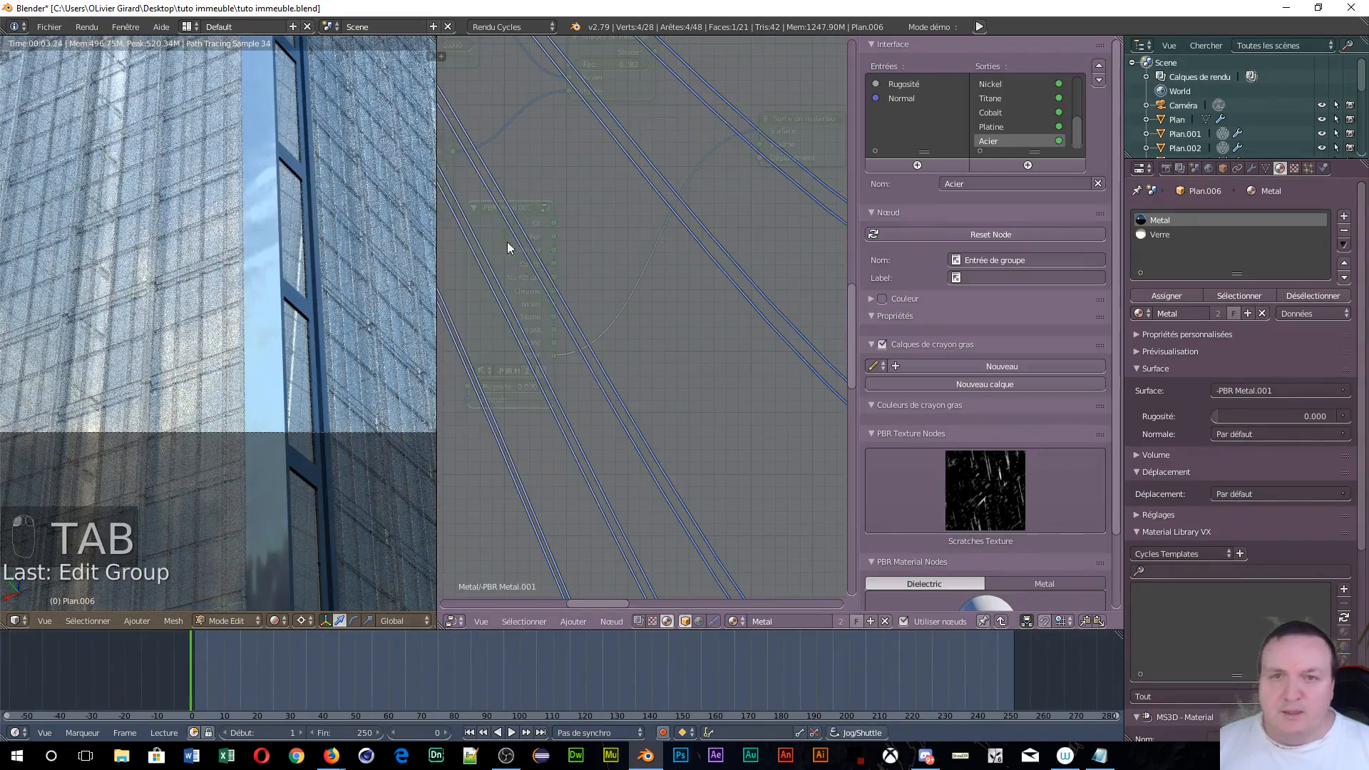
middle_click_drag(794, 281, 685, 513)
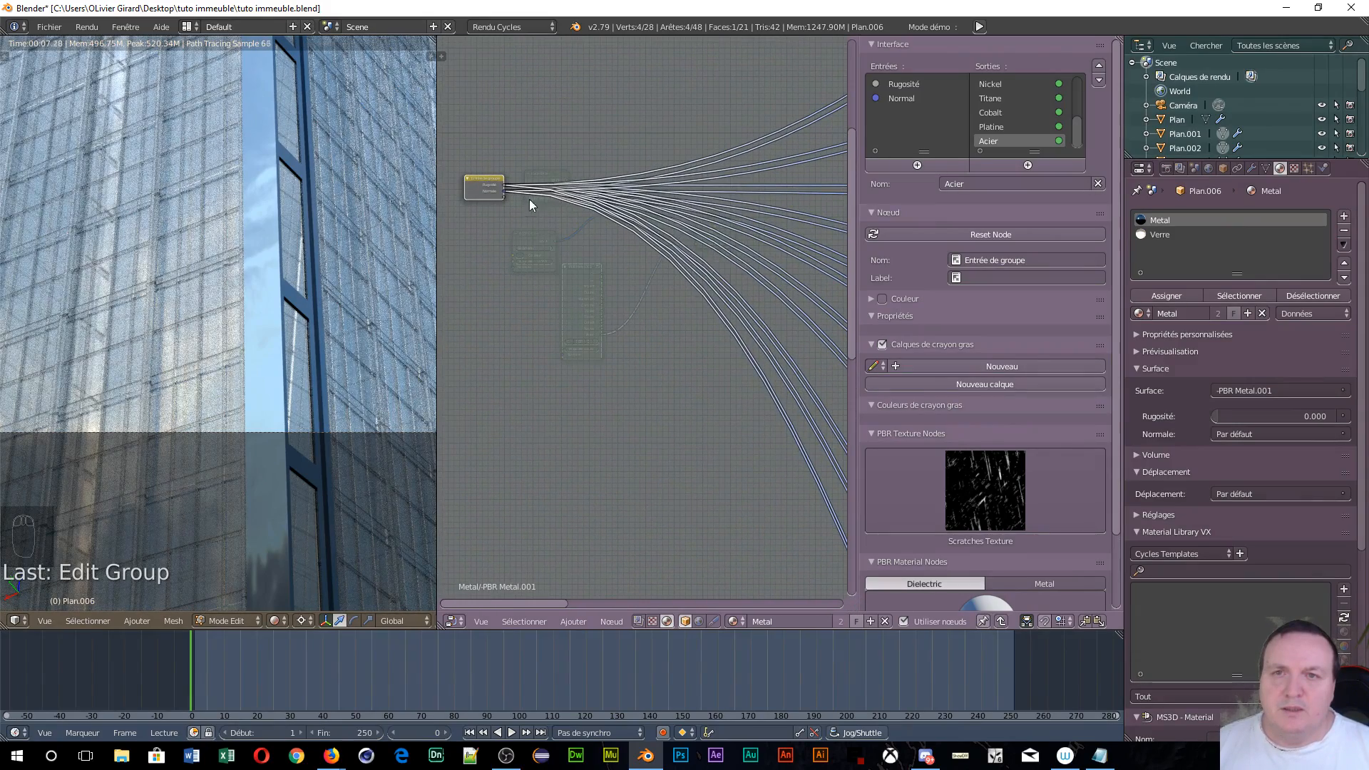
middle_click_drag(777, 335, 690, 186)
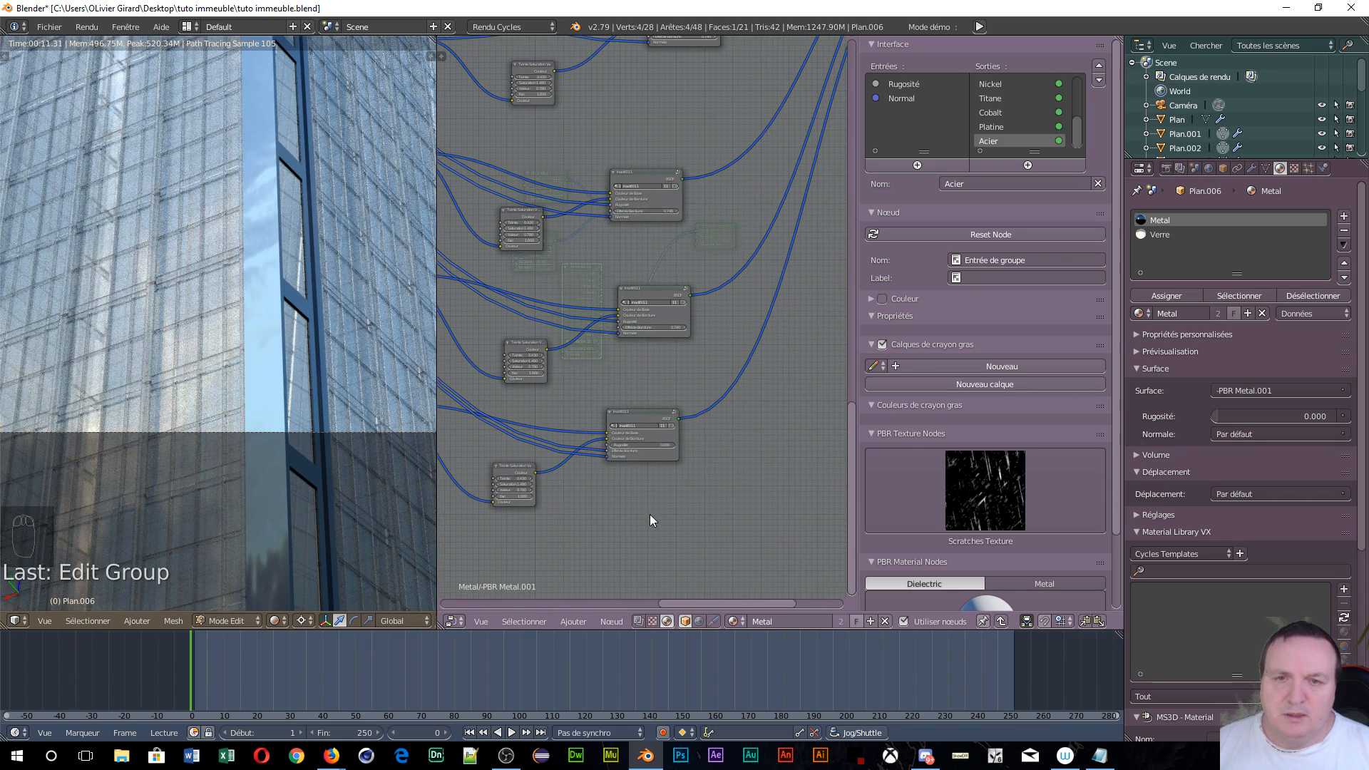
scroll(651, 520, "up", 2)
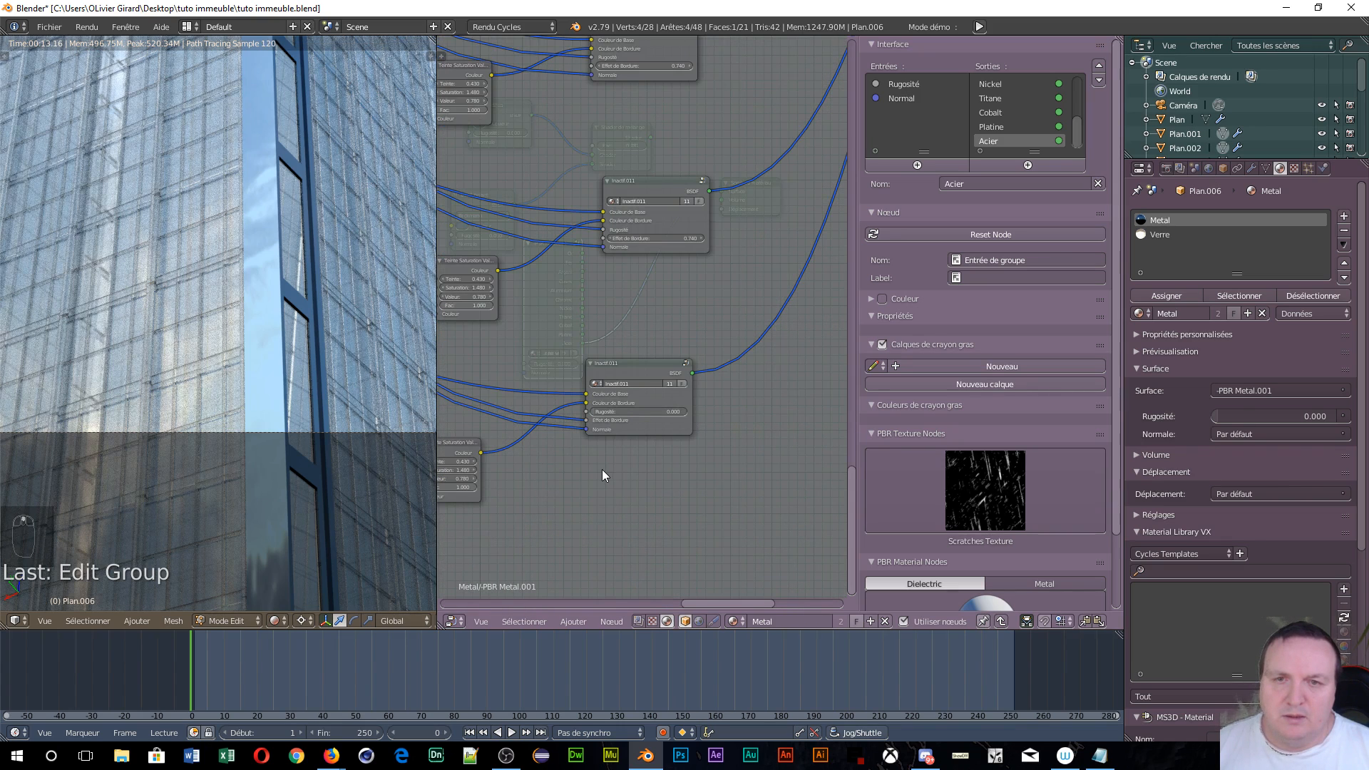
scroll(602, 476, "up", 2)
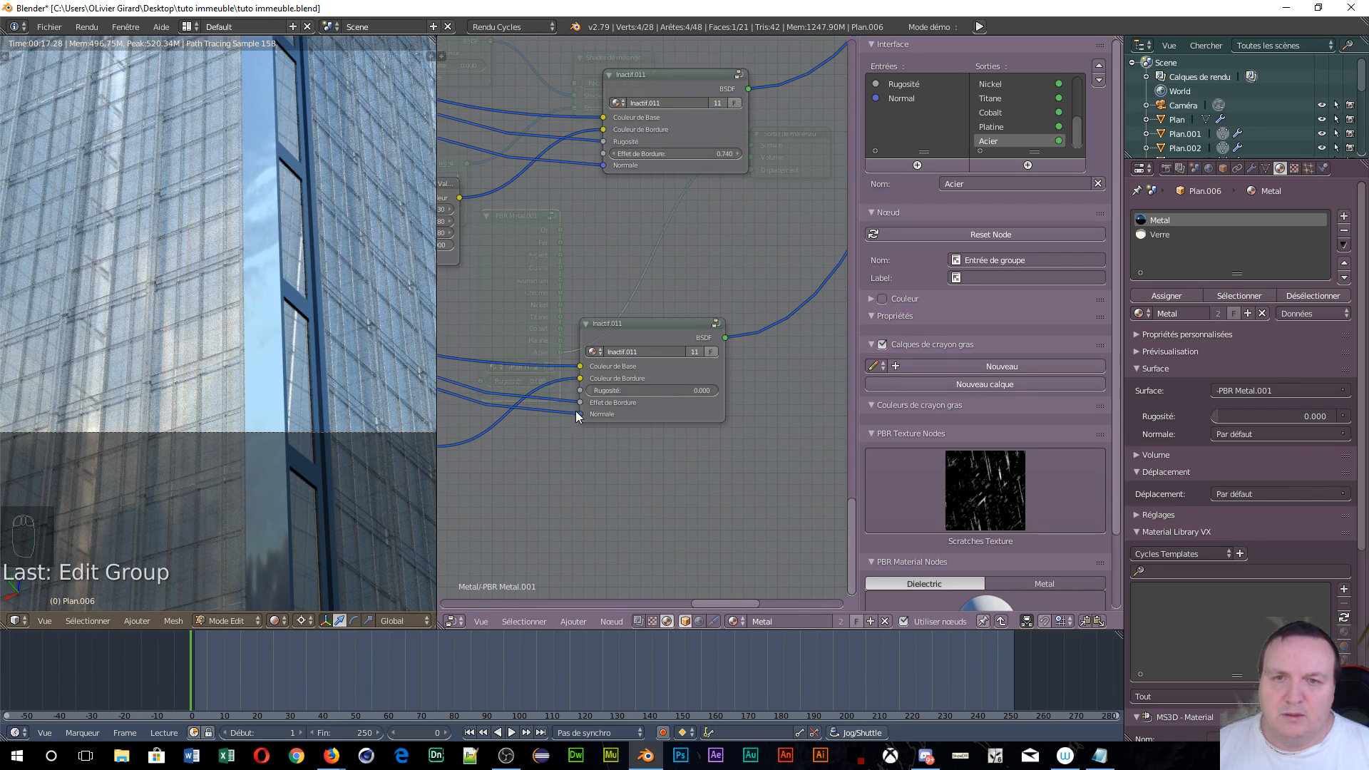
left_click_drag(579, 403, 580, 391)
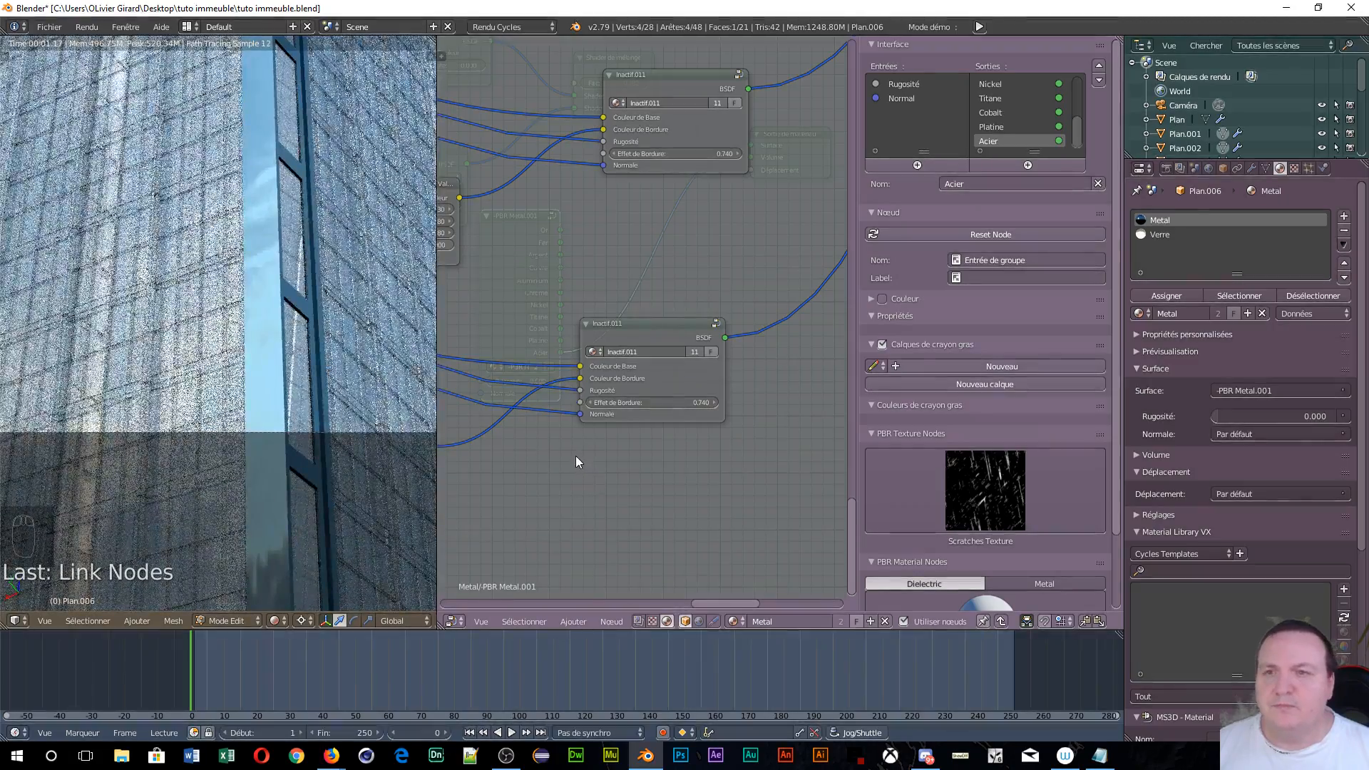
- Return to the main material nodes and set the PBR Metal.001 node's Rugosité to 0.114
scroll(269, 243, "up", 1)
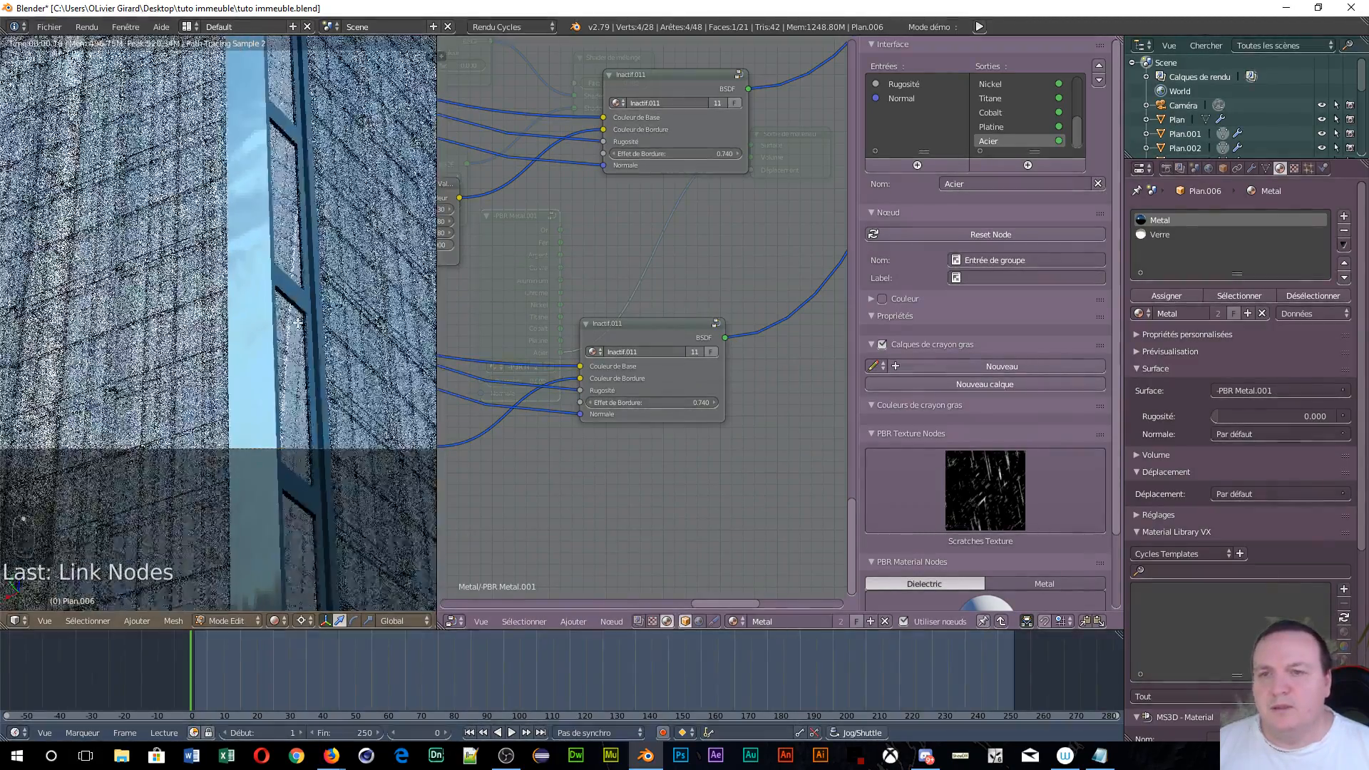
middle_click_drag(512, 388, 514, 178)
scroll(504, 176, "down", 4)
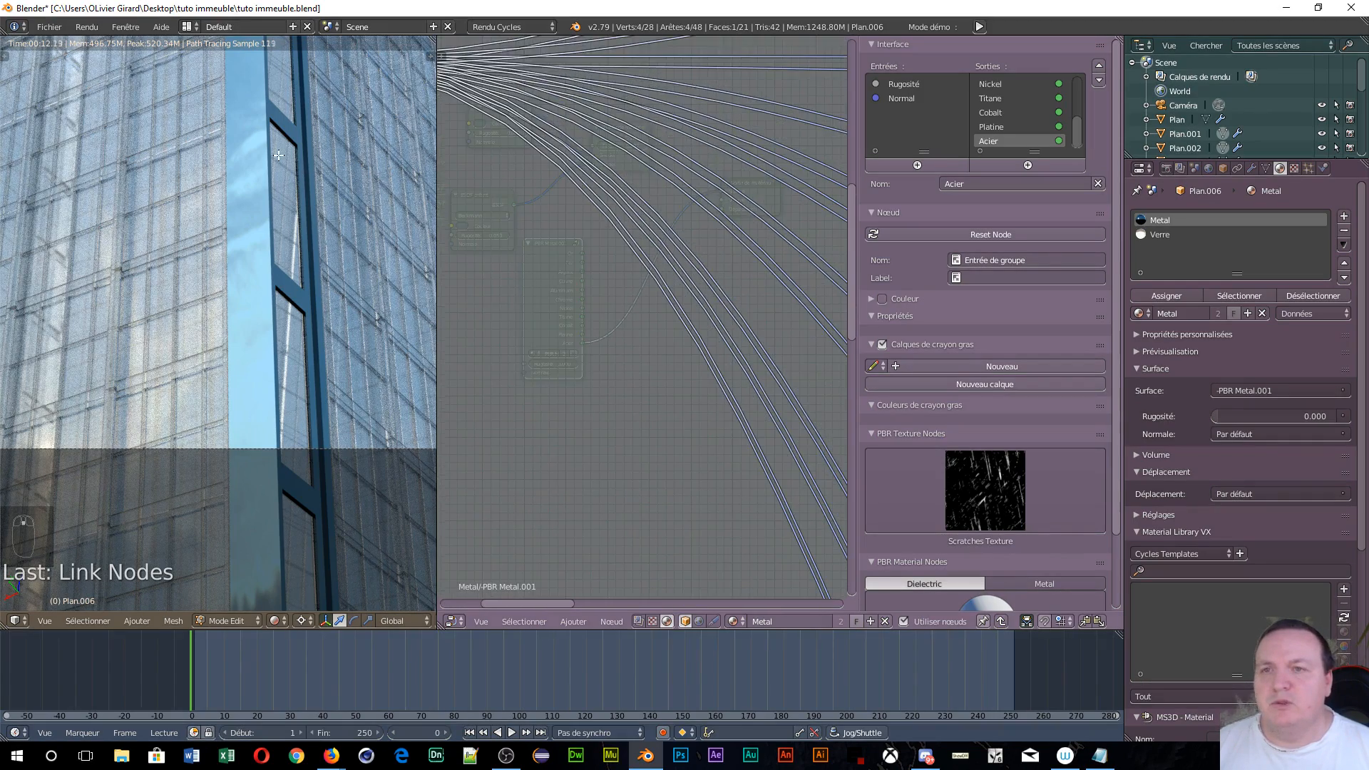
scroll(300, 167, "down", 4)
middle_click_drag(524, 246, 734, 366)
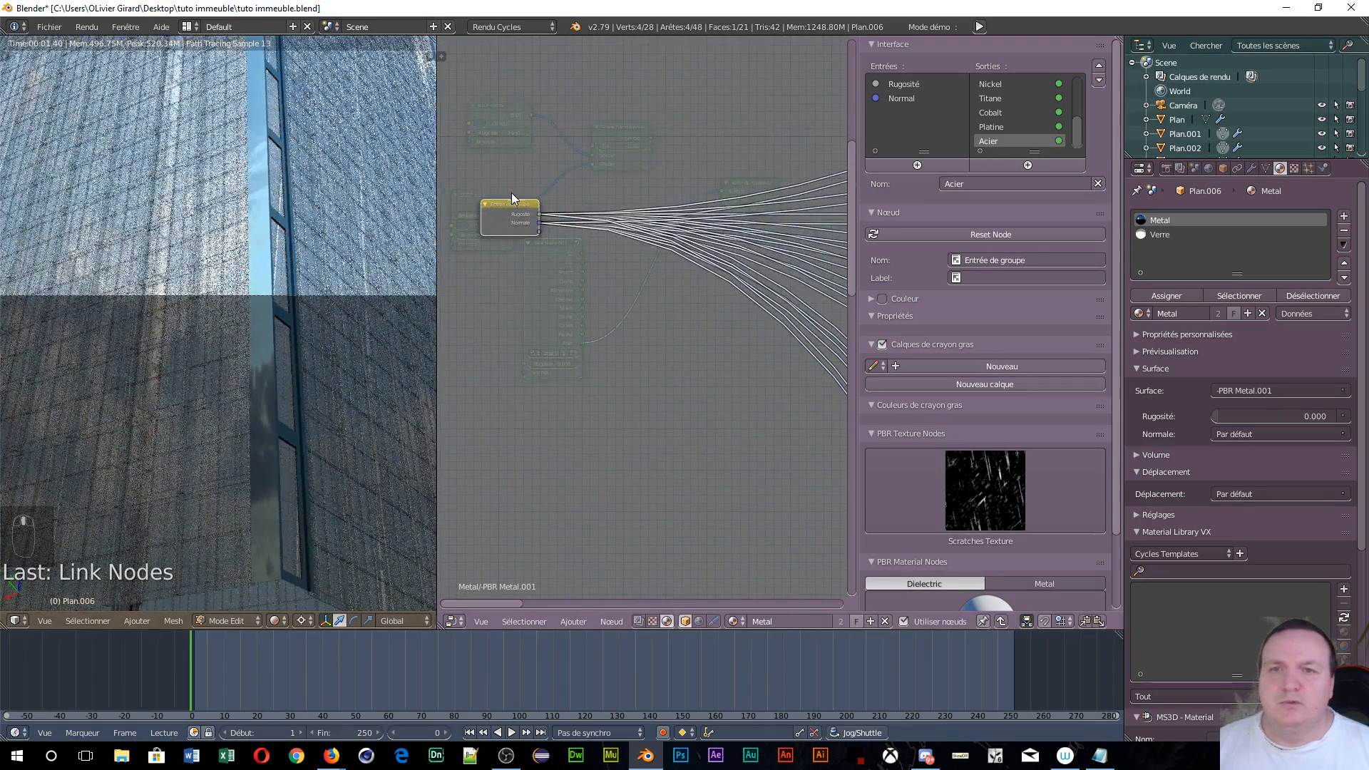
key("Tab")
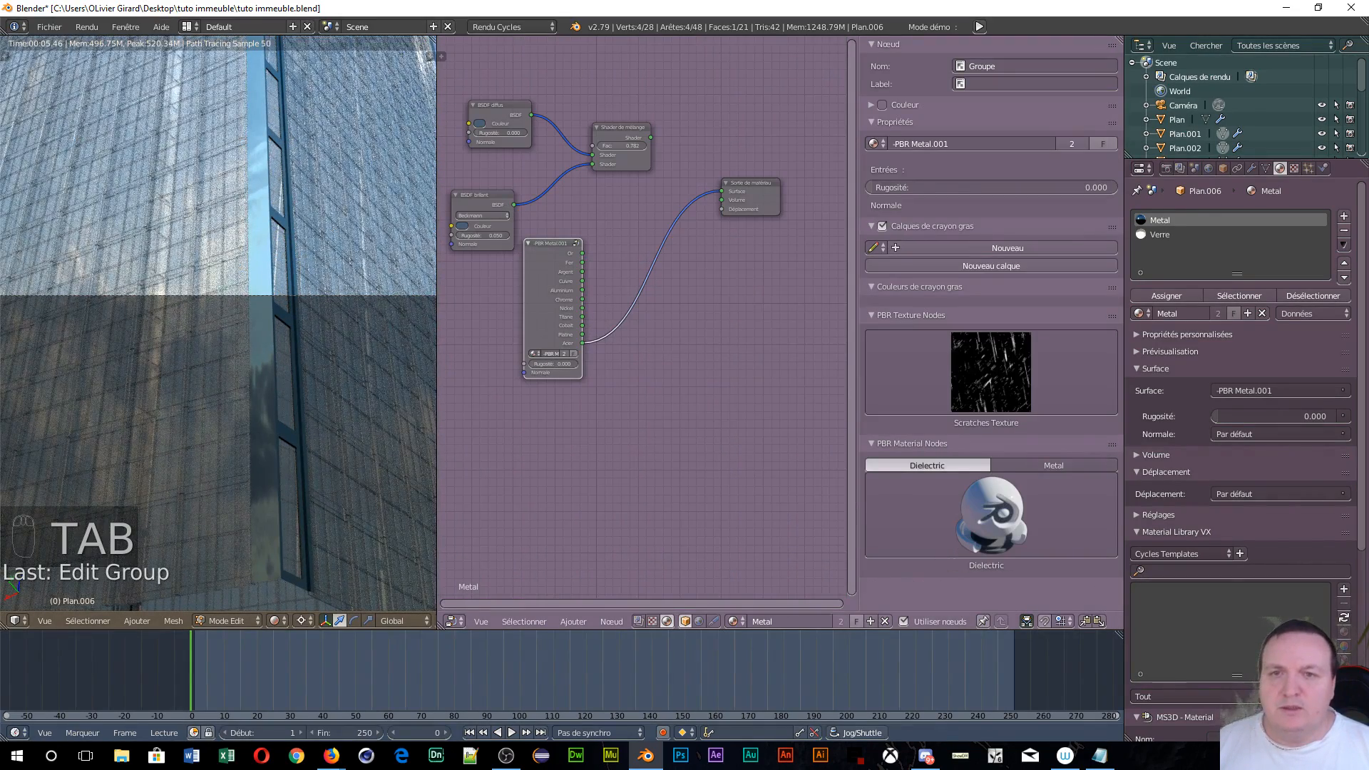
left_click_drag(552, 364, 558, 363)
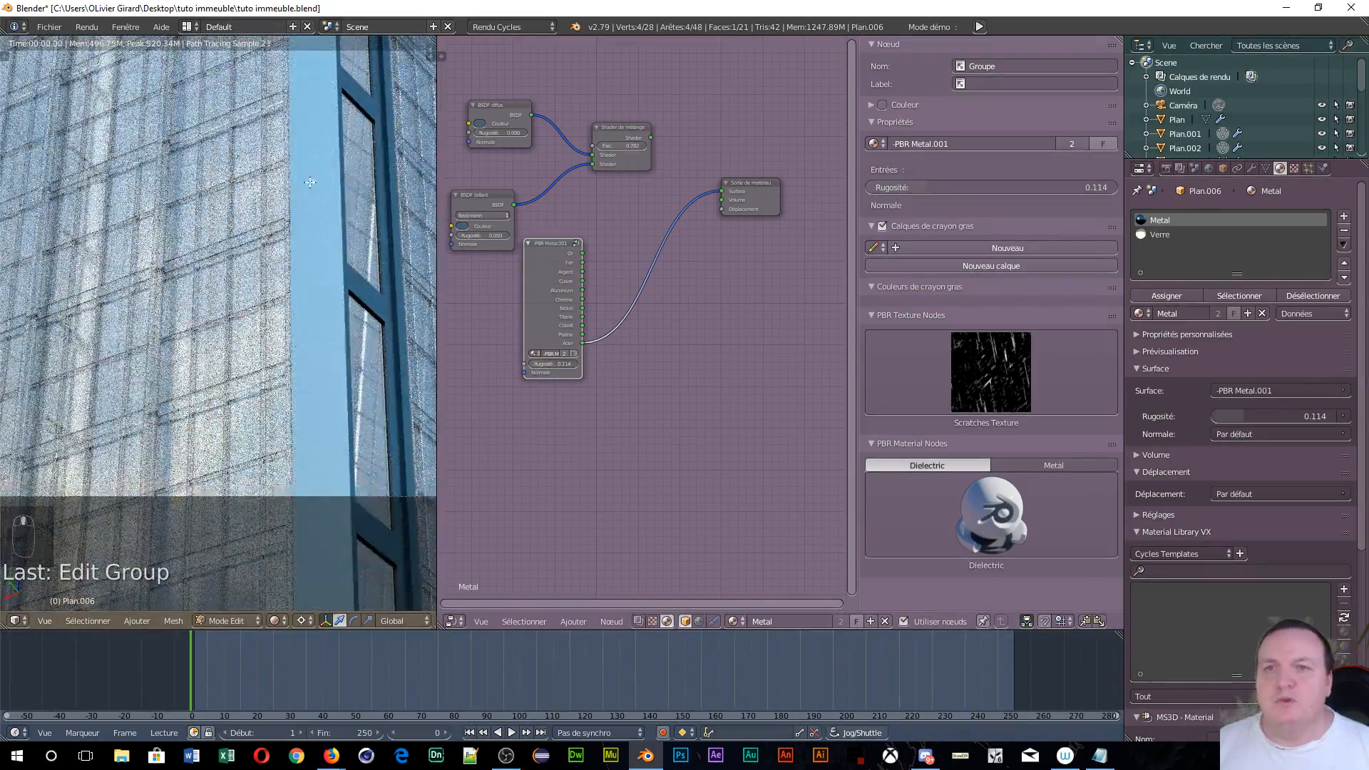
- Examine the corner strip's metal along the whole tower in the rendered view
middle_click_drag(309, 183, 300, 419, "shift")
scroll(310, 356, "down", 4)
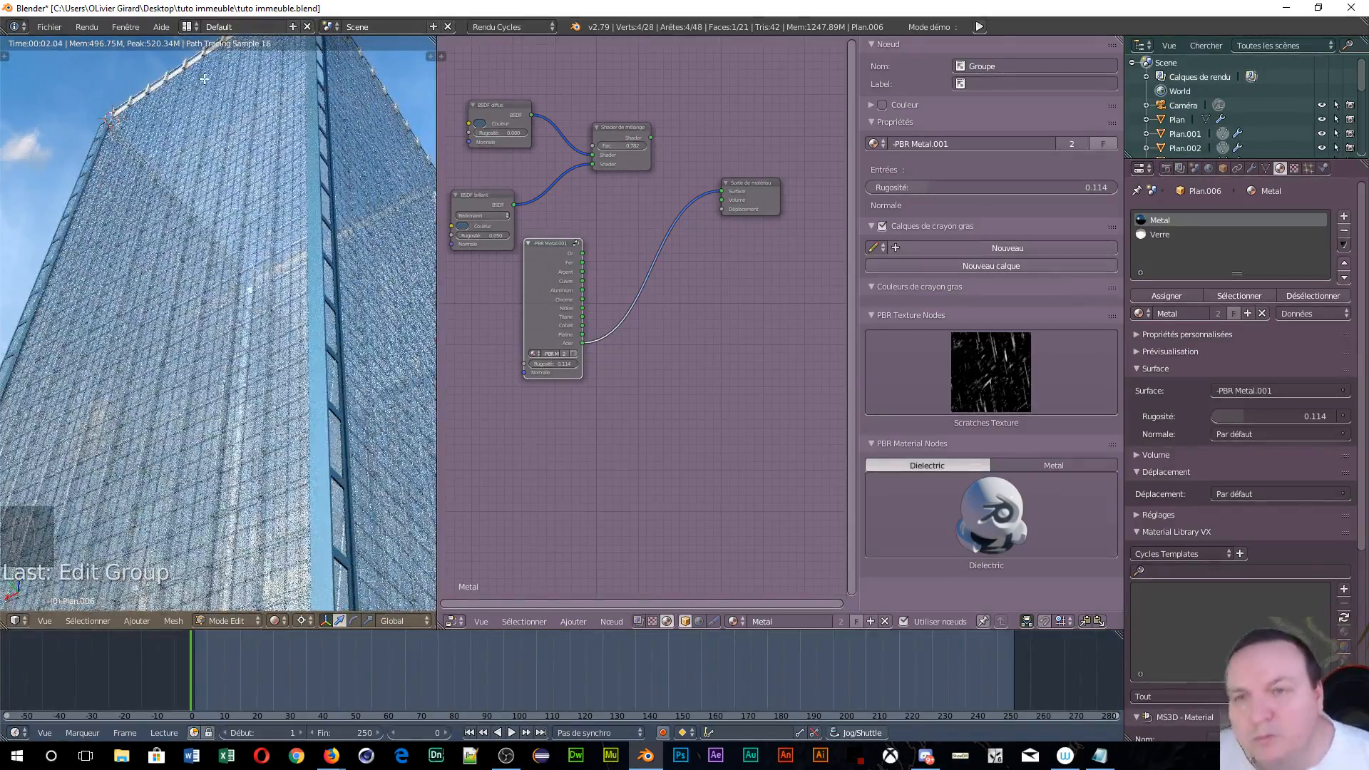
middle_click_drag(204, 79, 139, 51)
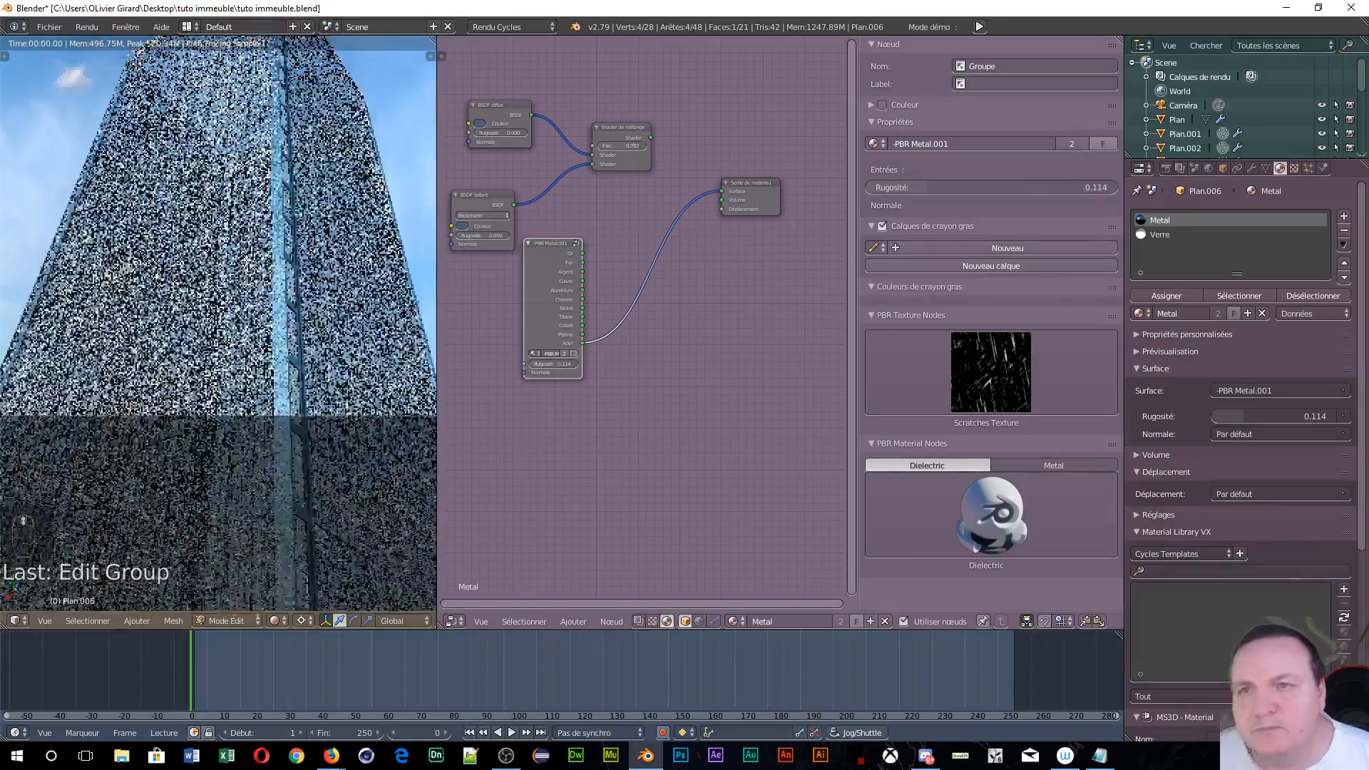
scroll(265, 273, "up", 1)
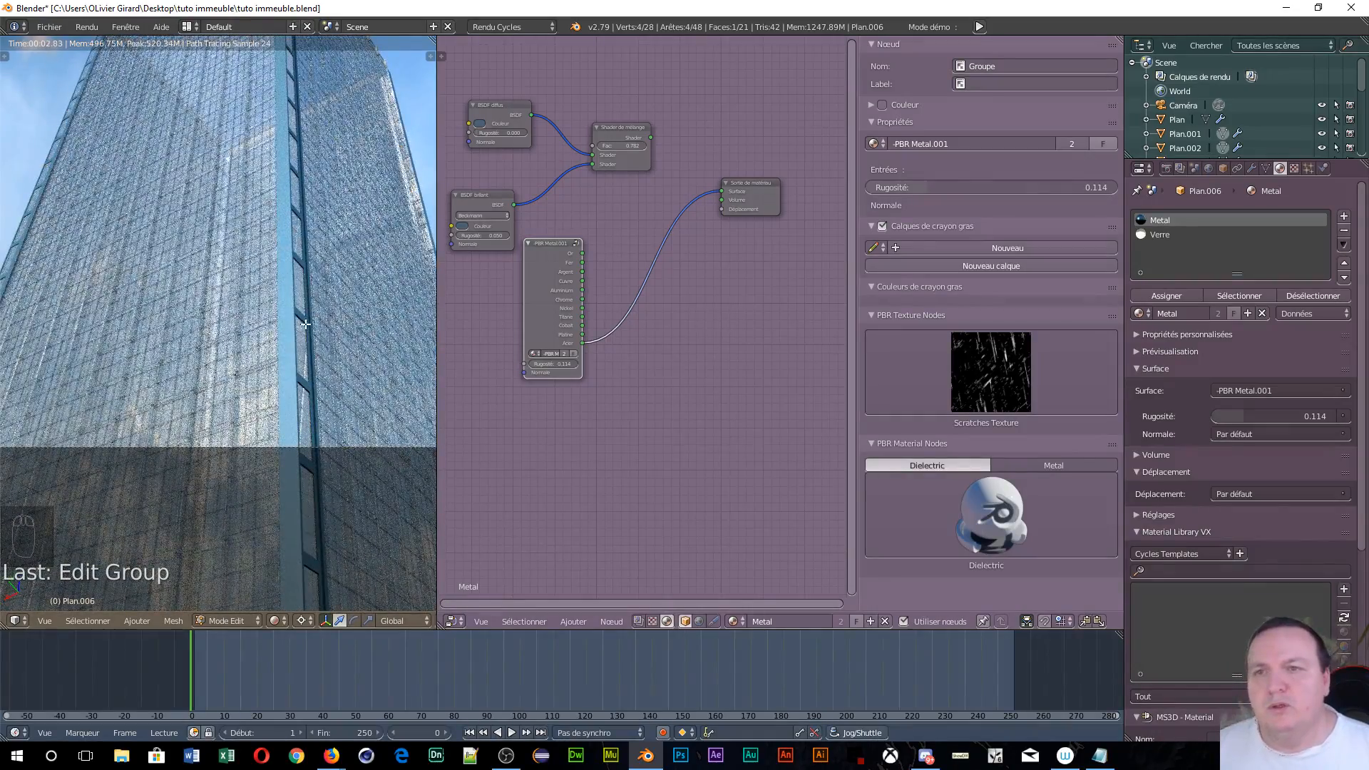
scroll(305, 324, "down", 3)
scroll(305, 325, "up", 1)
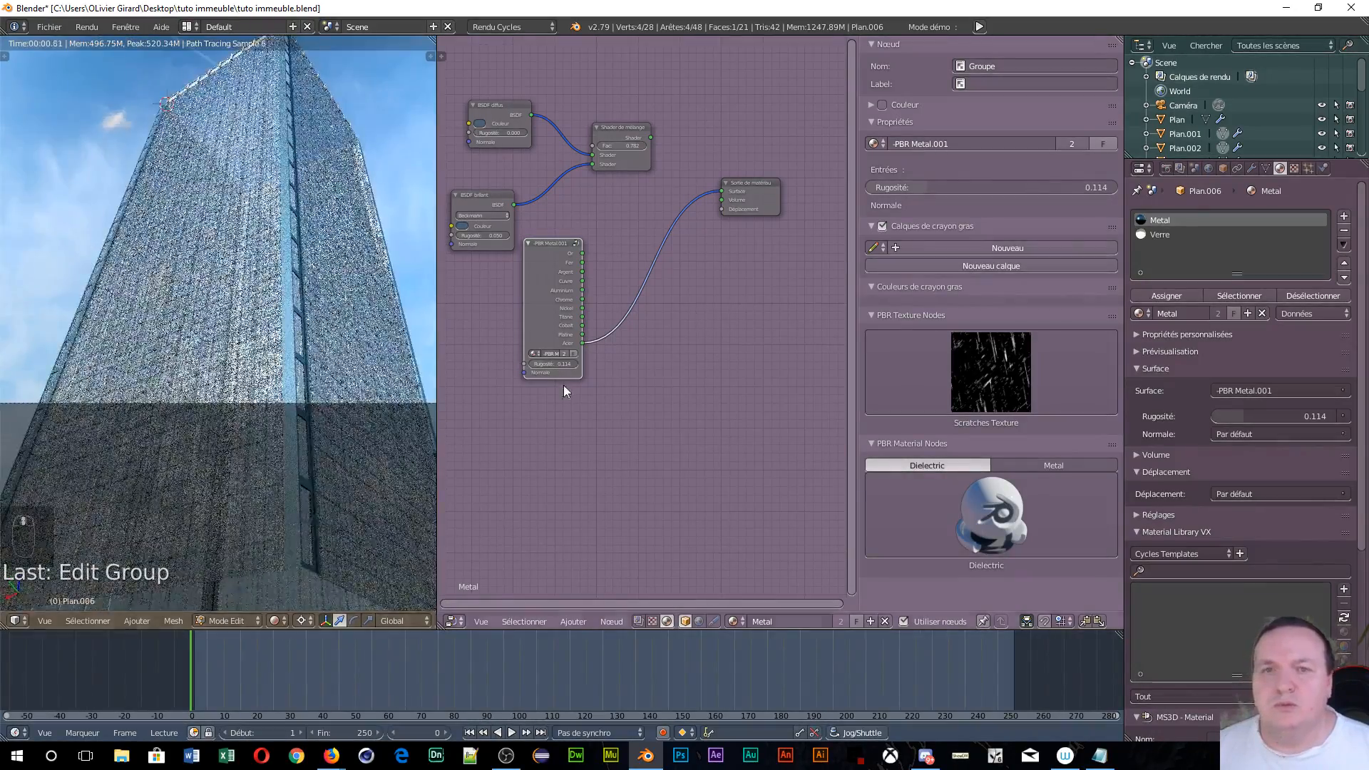
- Duplicate the PBR Metal.001 node and place the copy below the original
key("shift+a")
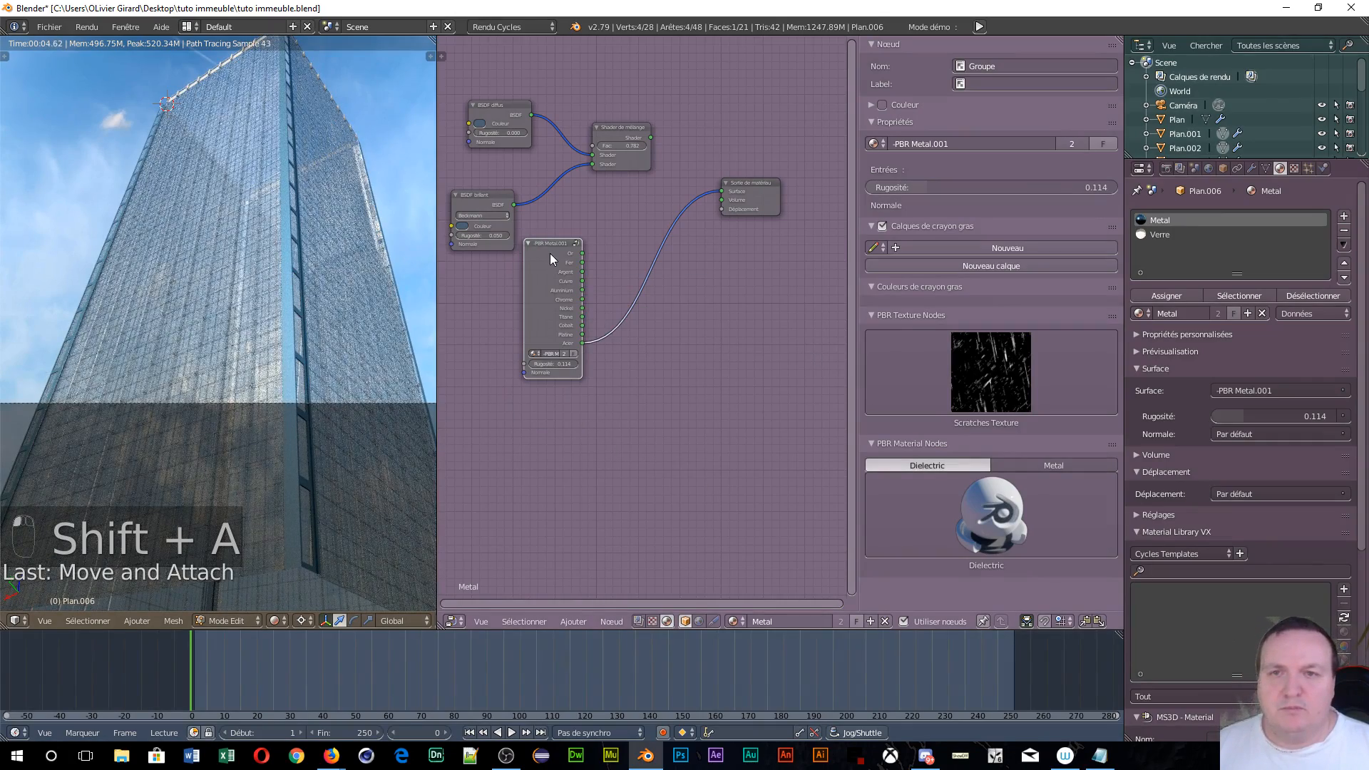
key("shift+d")
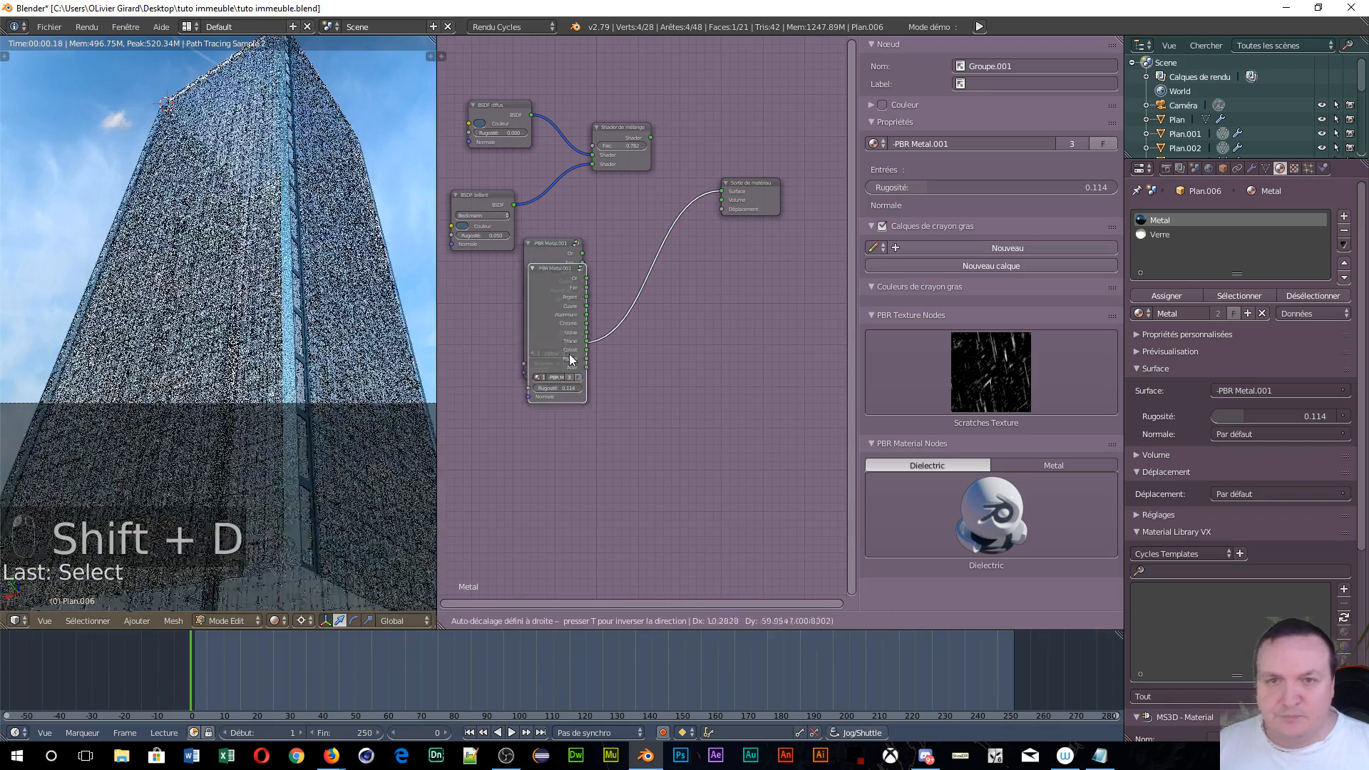
left_click(538, 419)
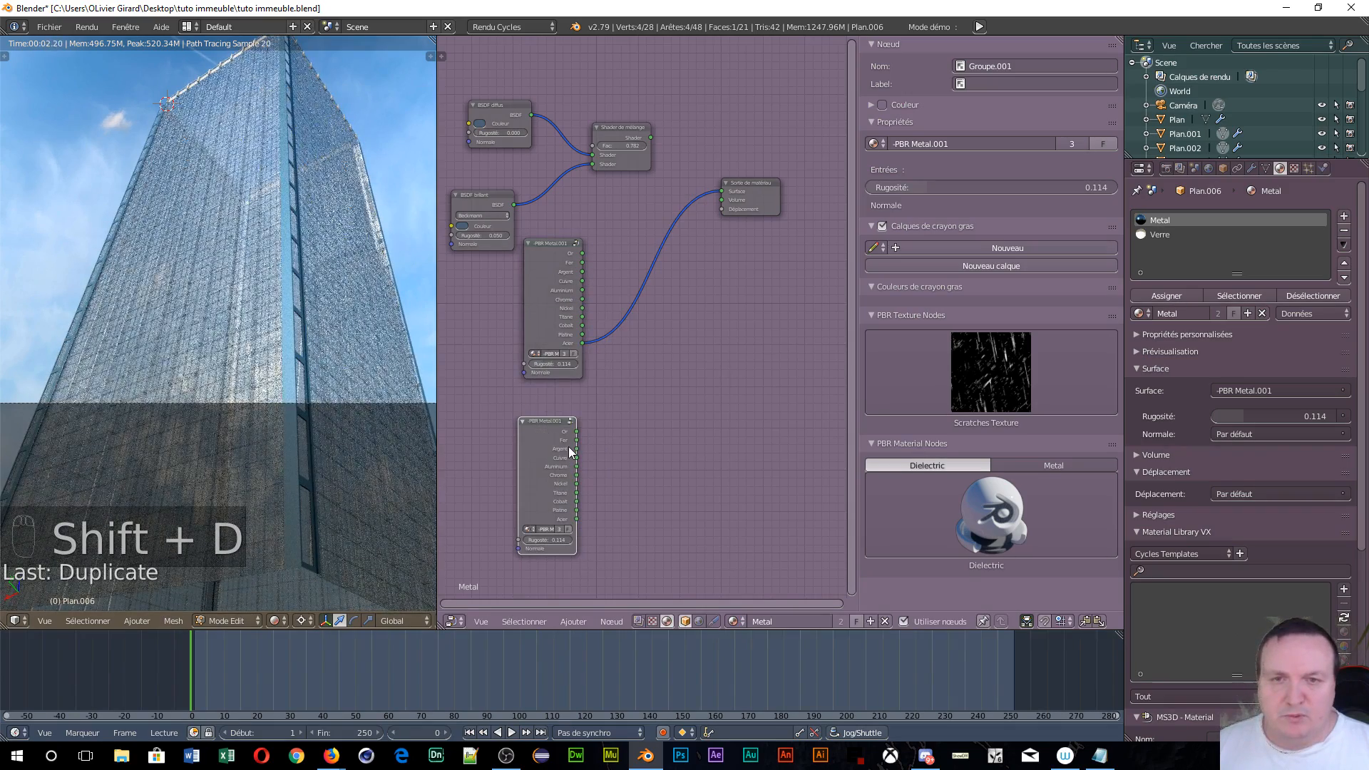
- Try mixing the two PBR Metal.001 nodes through a Shader de mélange with Fac 0.845 feeding the material's Surface, and delete the mix node
right_click_drag(529, 305, 537, 439)
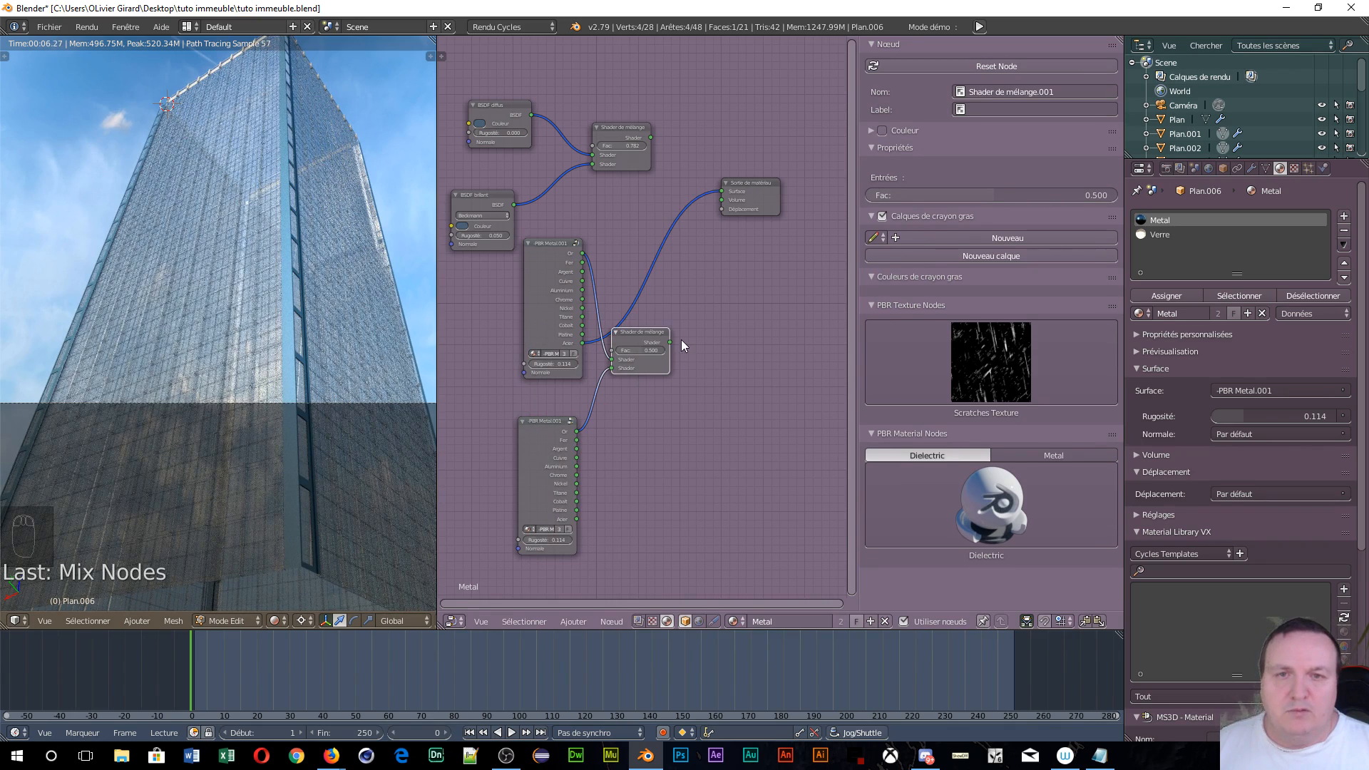
left_click_drag(669, 343, 720, 189)
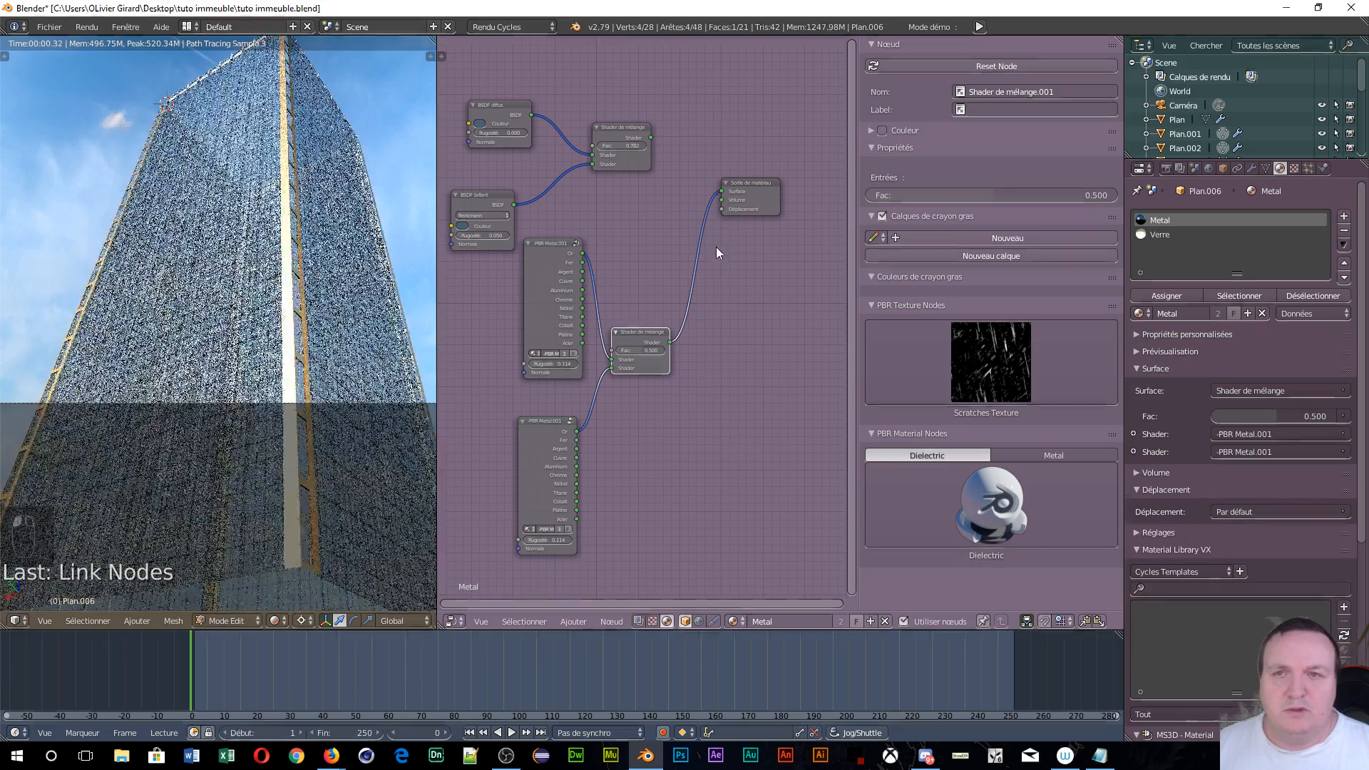
mouse_move(636, 353)
left_mouse_down()
mouse_move(684, 353)
mouse_move(656, 351)
left_mouse_up()
left_click(647, 337)
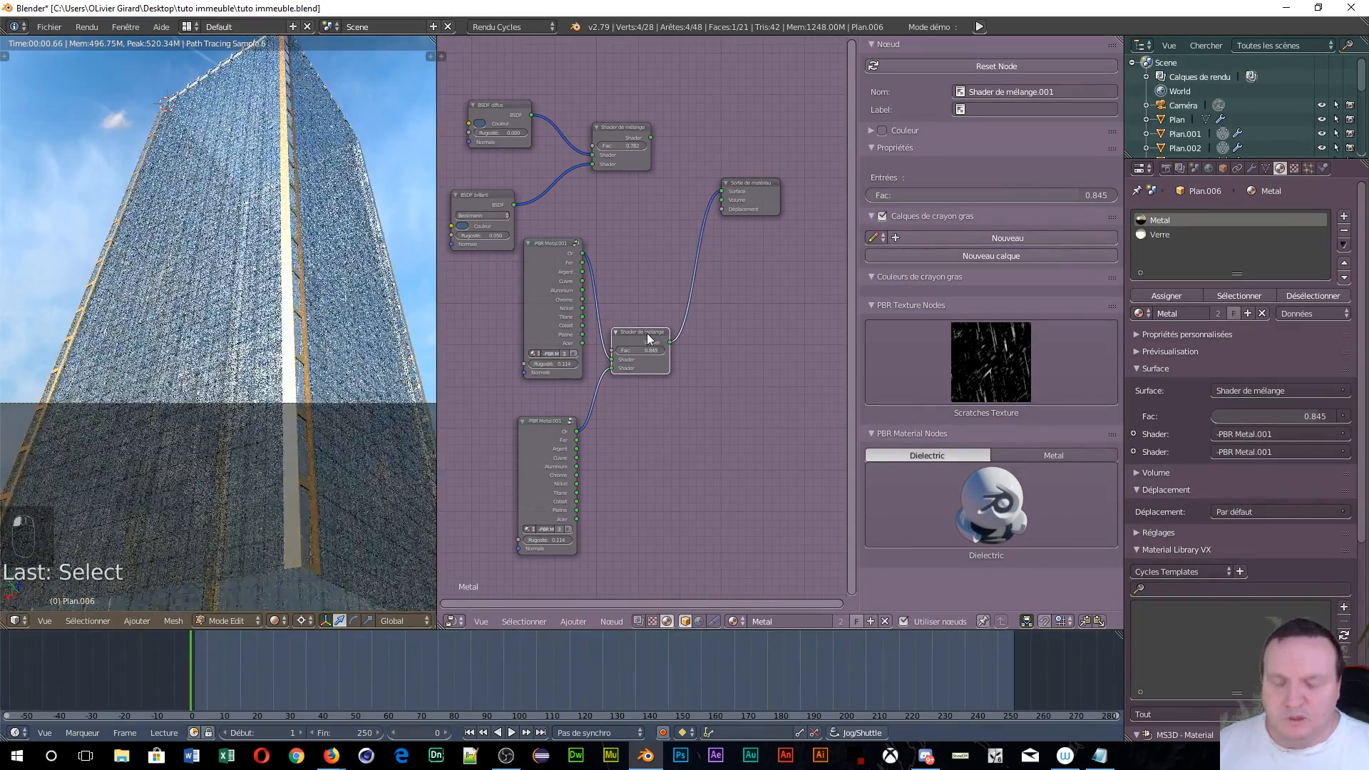
key("Delete")
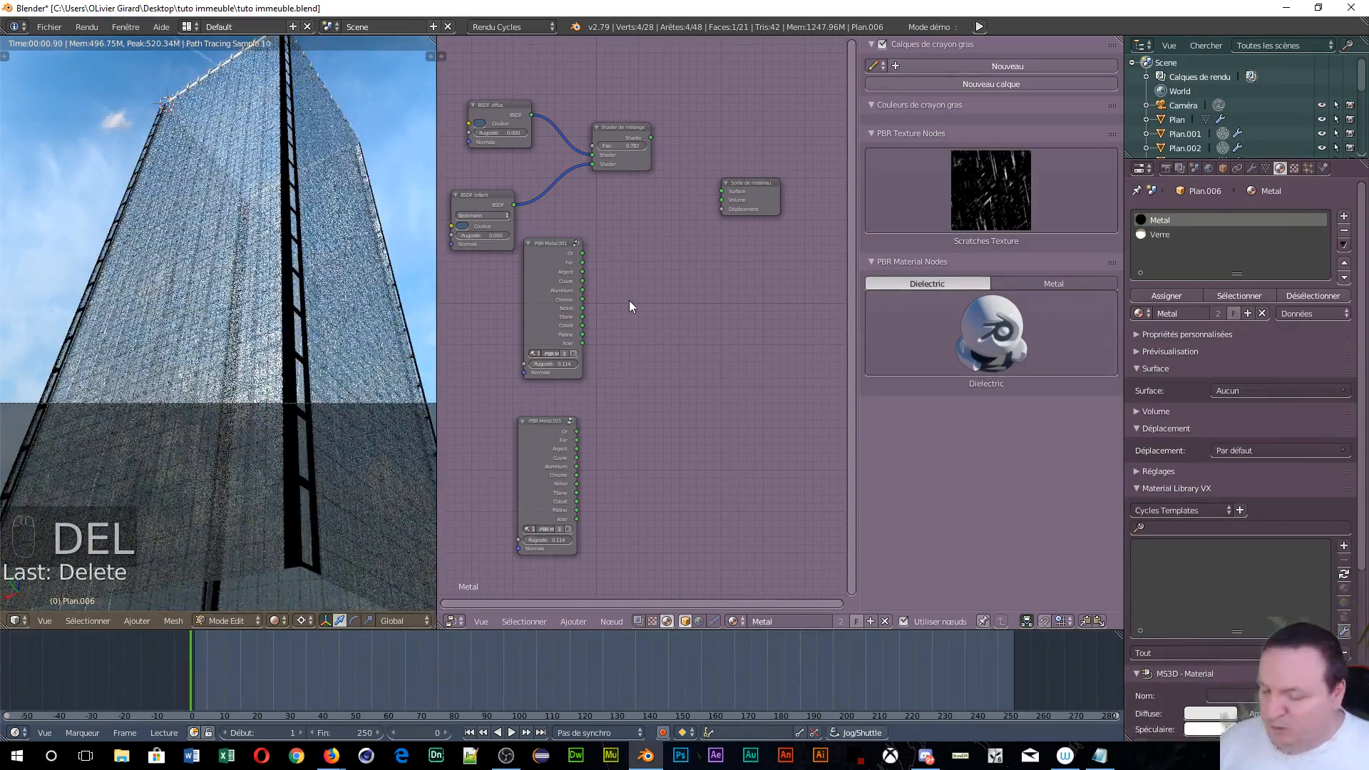
- Add a Mélanger RGB node and link the original metal node's Acier output to Couleur 1 and the copy's Cobalt output to Couleur 2
key("shift+a")
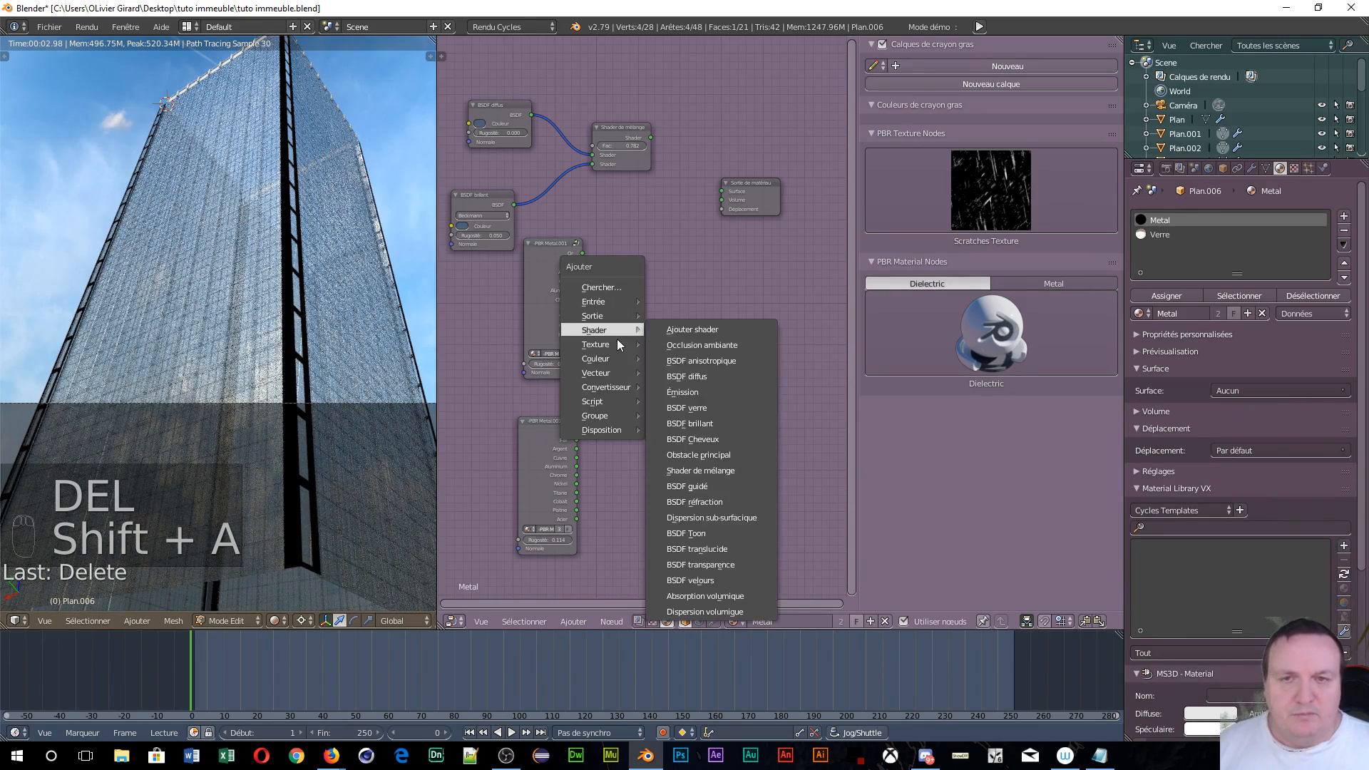
mouse_move(611, 360)
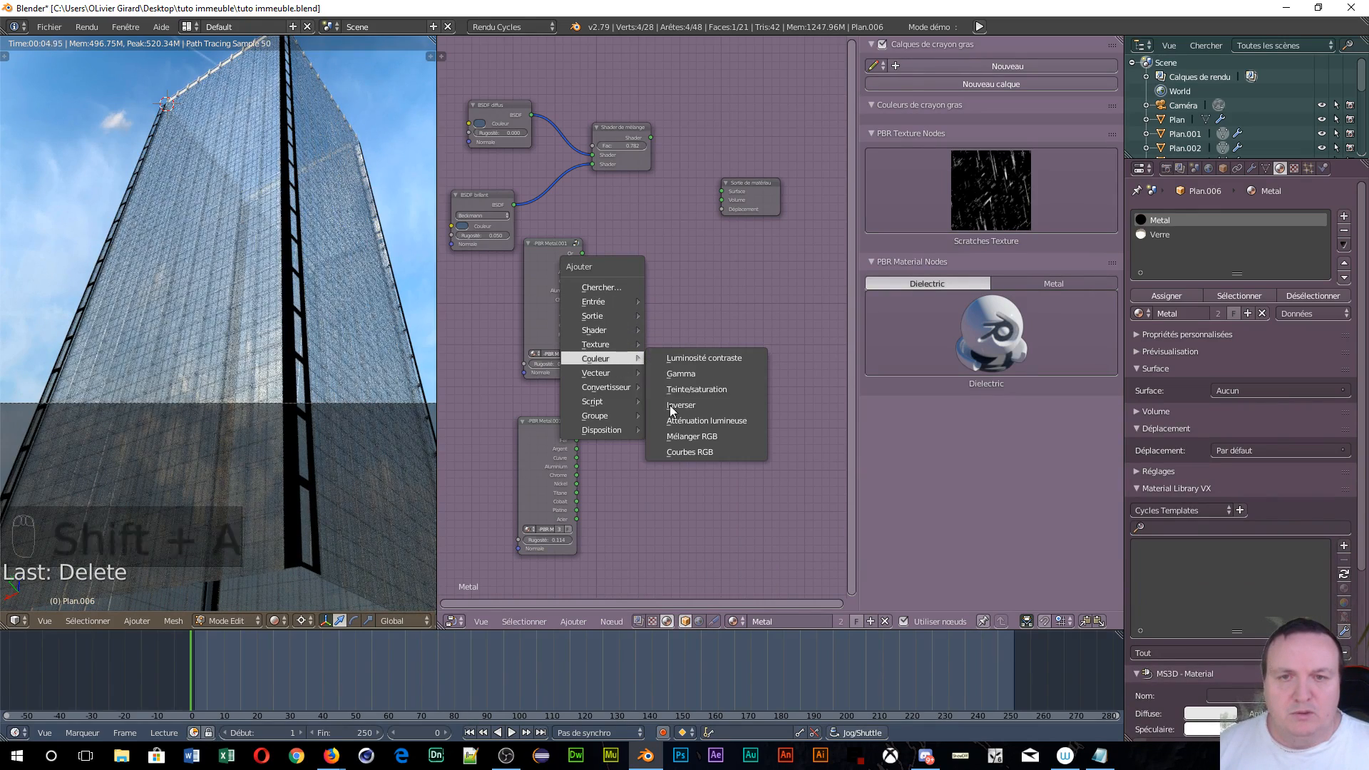
left_click(691, 436)
left_click(629, 278)
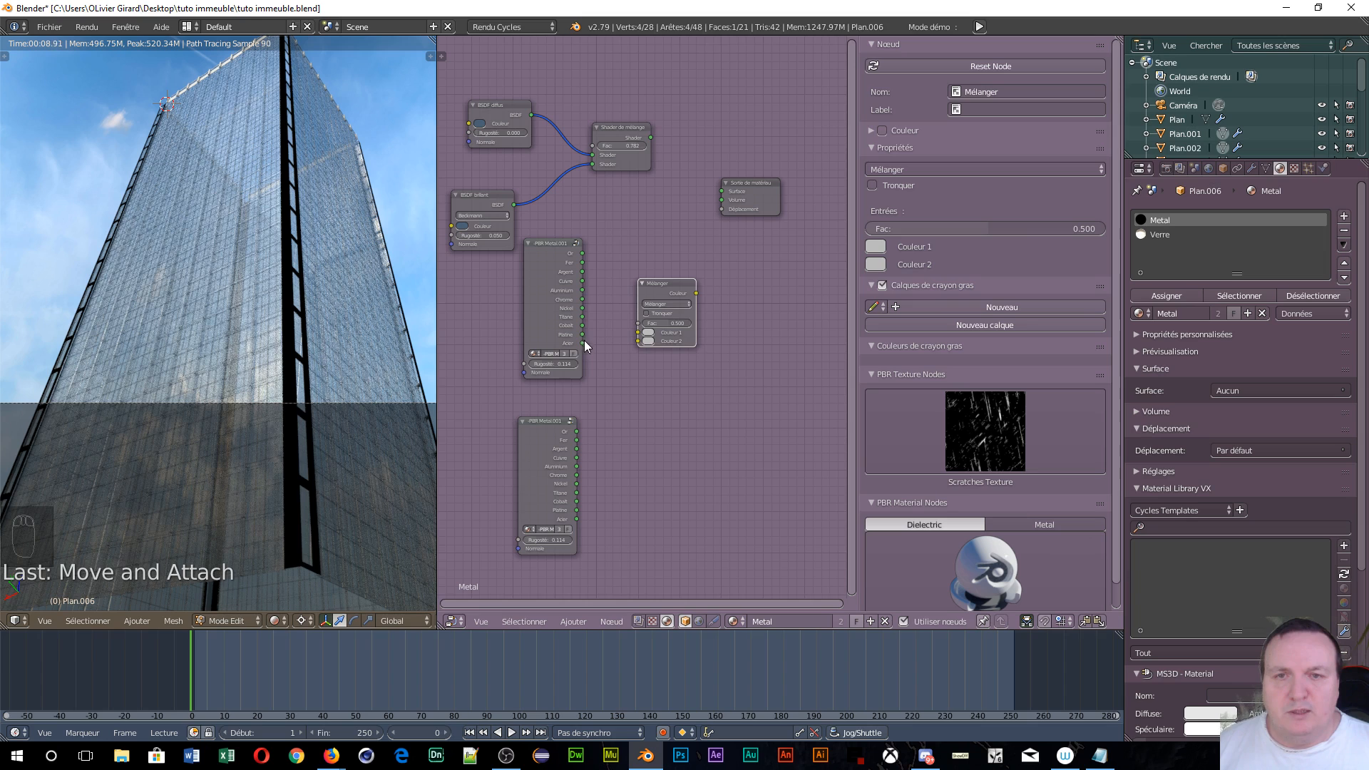
left_click_drag(584, 340, 631, 328)
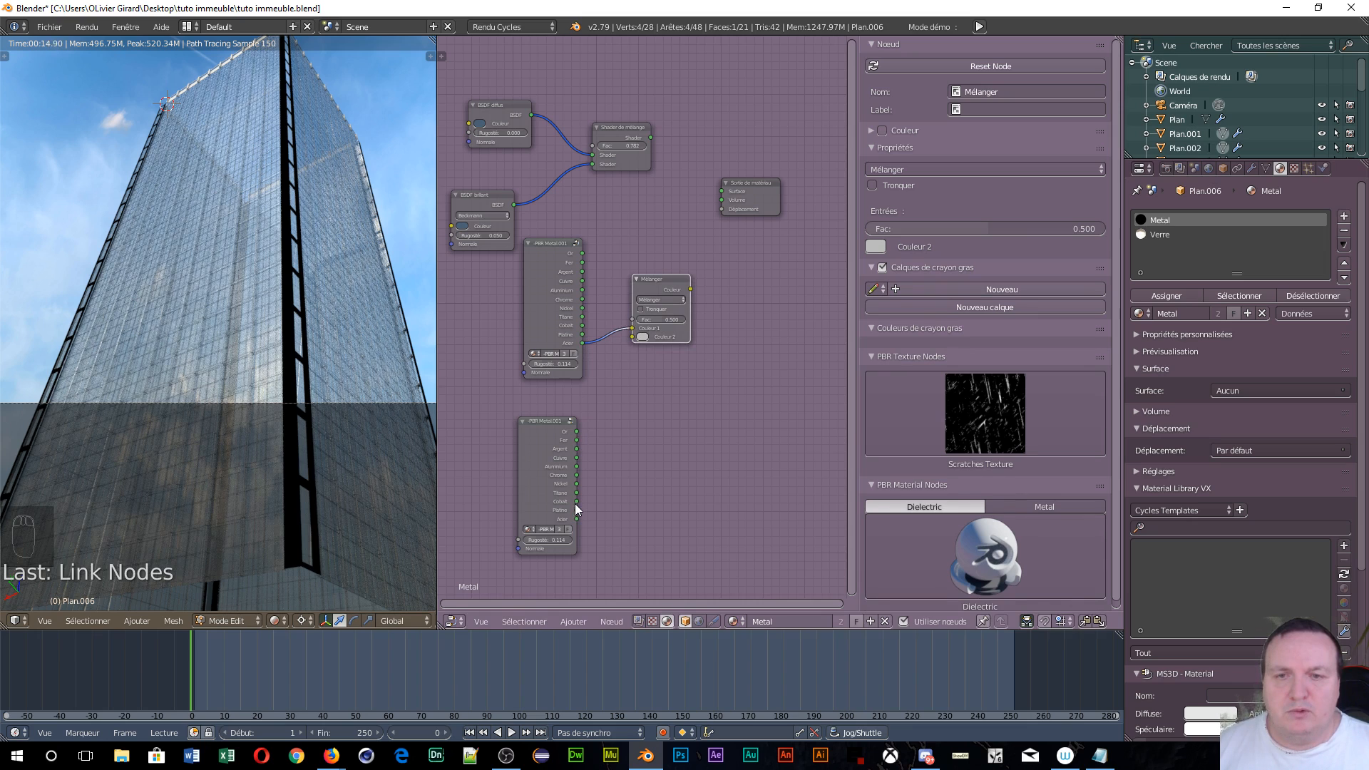
left_click_drag(576, 503, 634, 337)
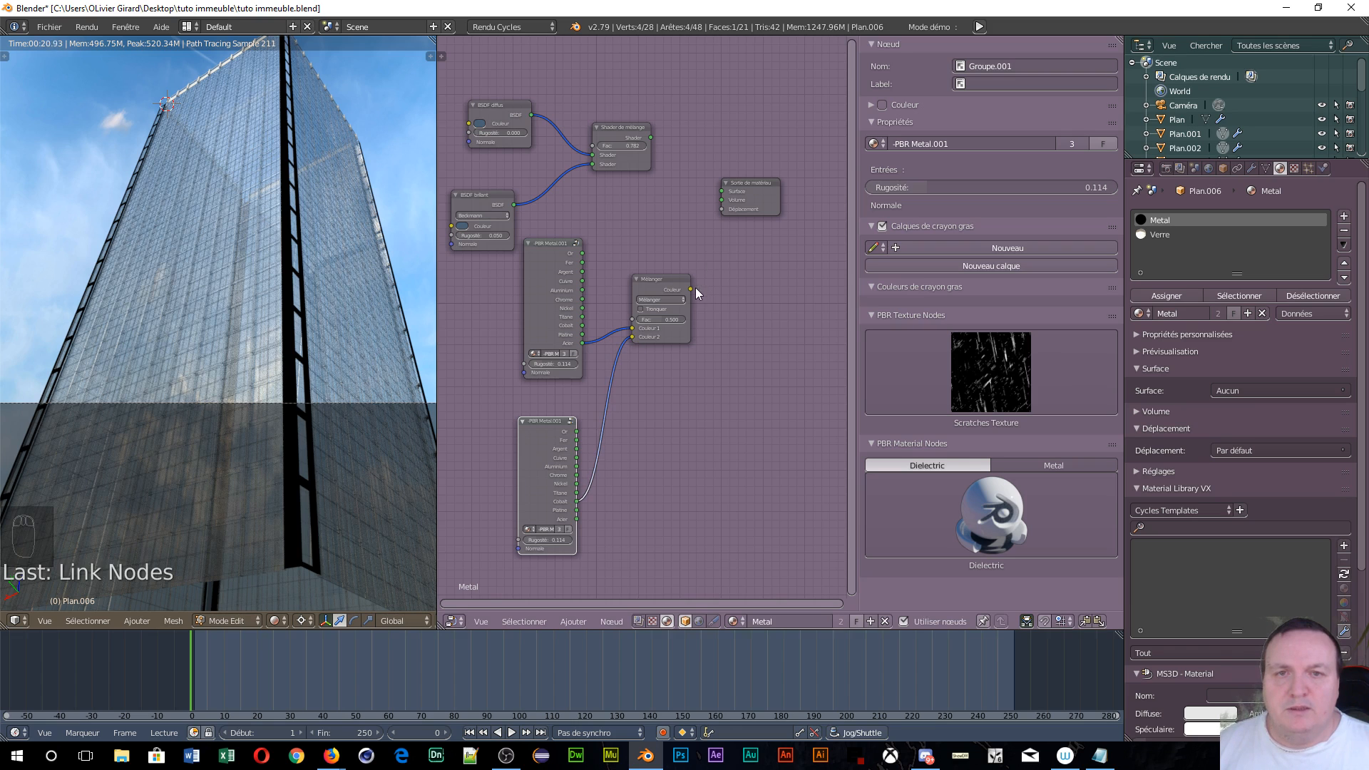
left_click_drag(693, 291, 670, 220)
left_click(524, 105)
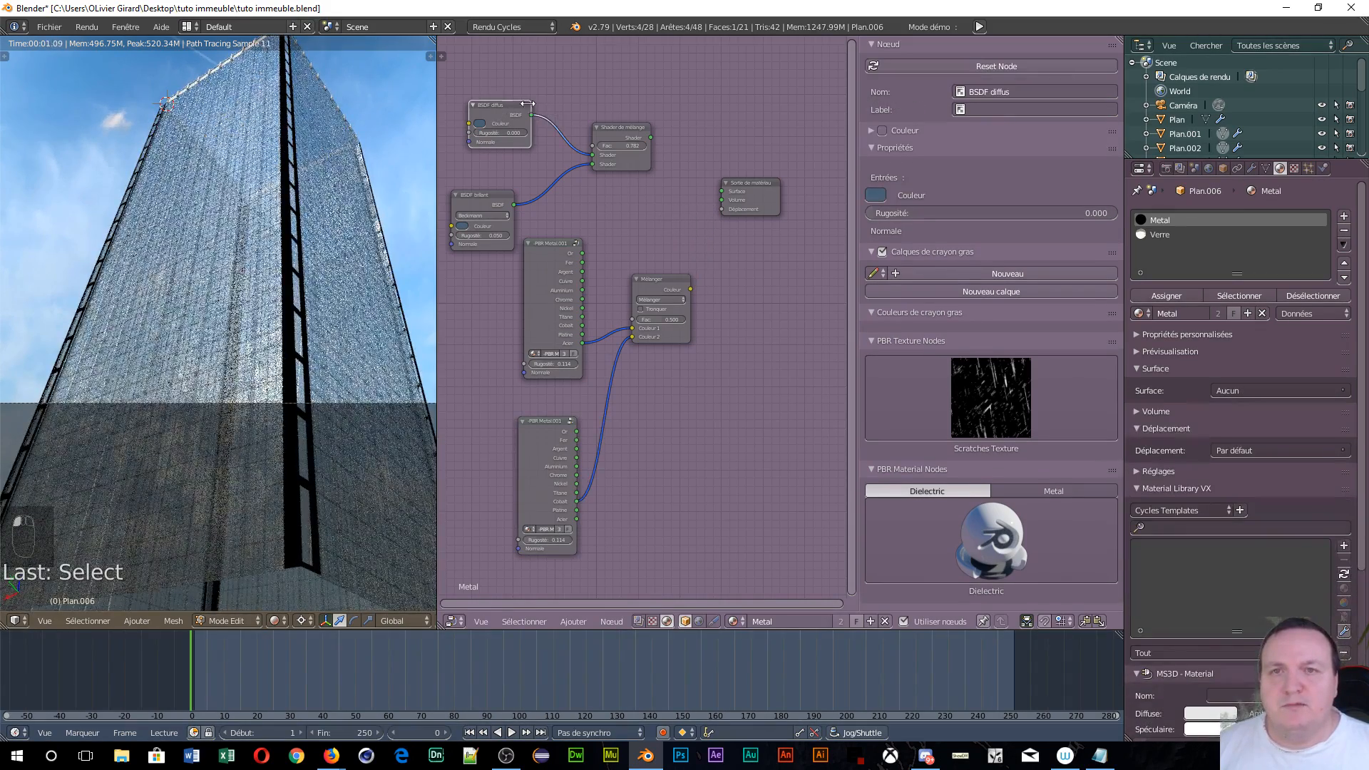
- Try driving the diffuse shader's colour with the Mélanger node at factor 0, with the diffuse shader connected to the material output's Surface
left_click_drag(528, 104, 722, 192)
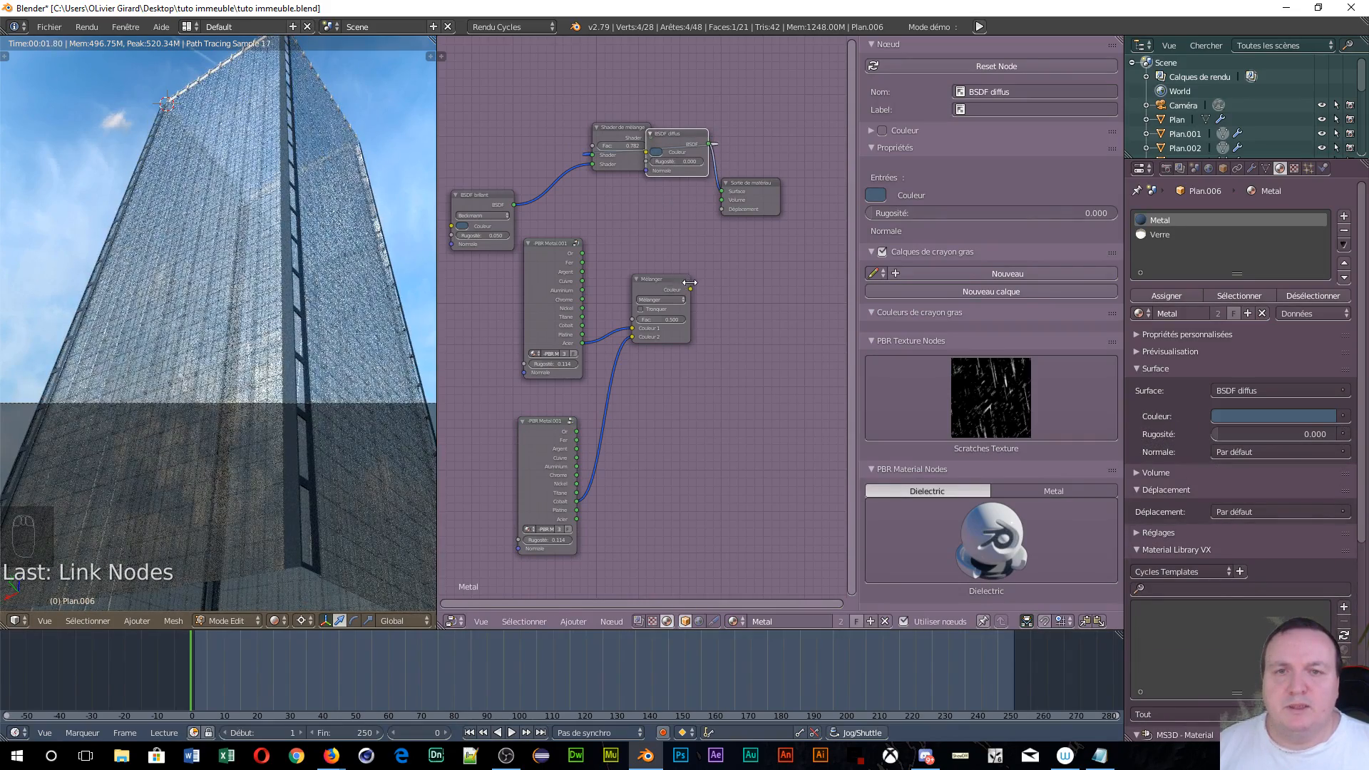
left_click_drag(690, 288, 636, 157)
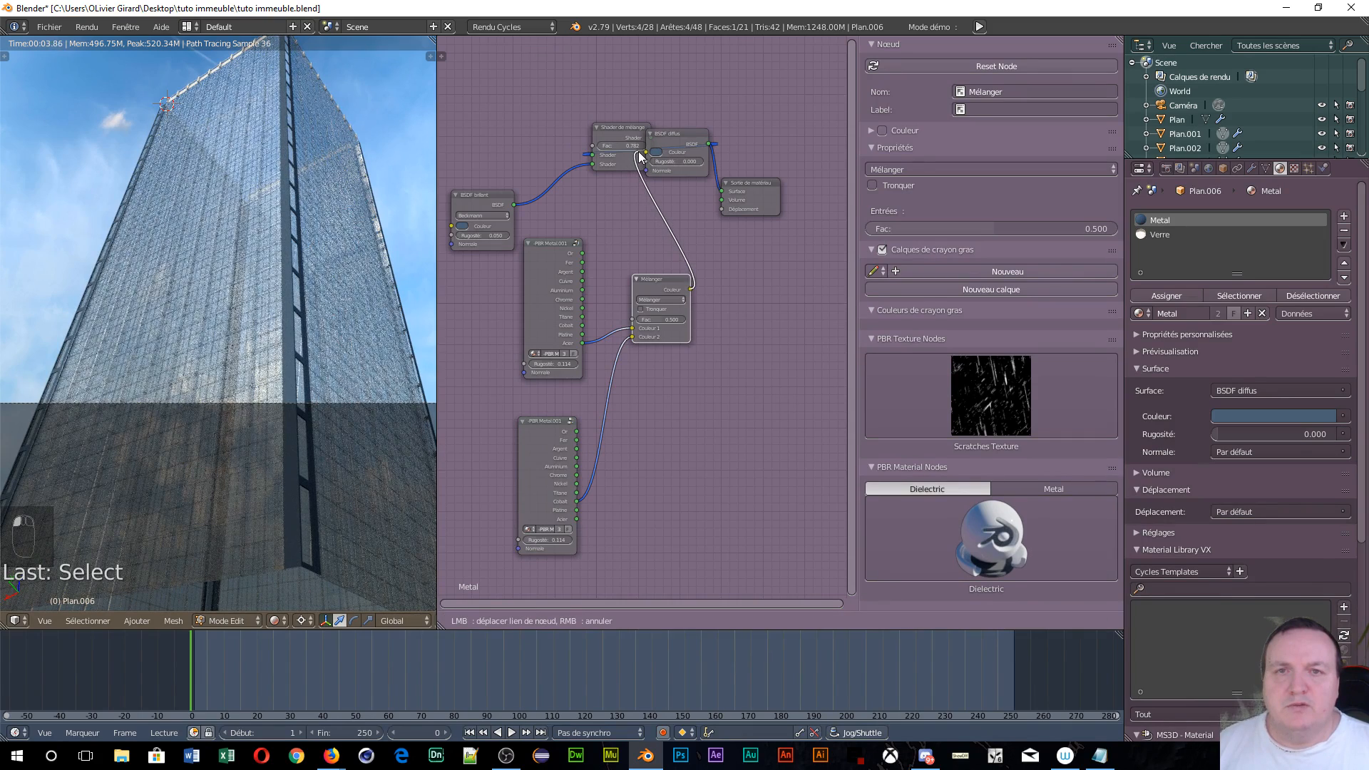
left_click_drag(565, 225, 645, 152)
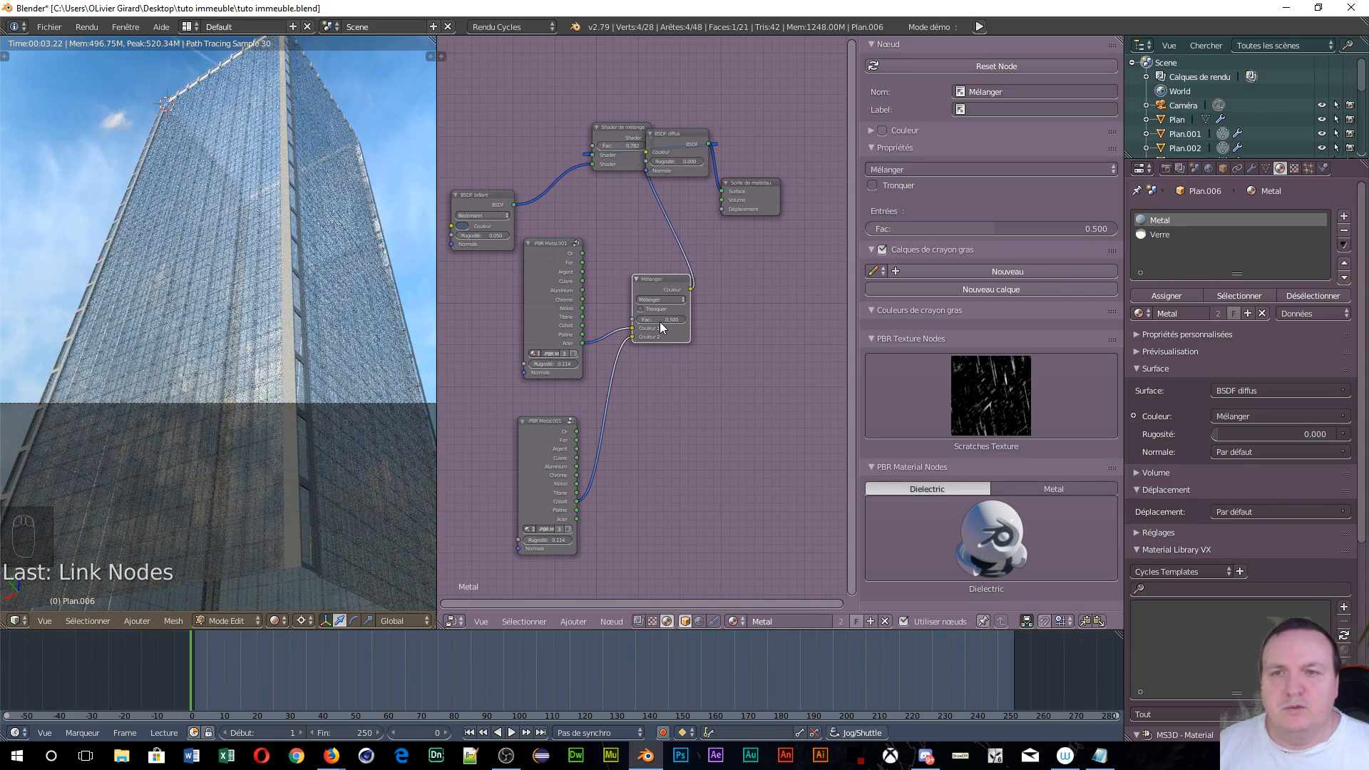
mouse_move(661, 320)
left_mouse_down()
mouse_move(639, 319)
mouse_move(686, 320)
mouse_move(637, 319)
left_mouse_up()
left_click(663, 279)
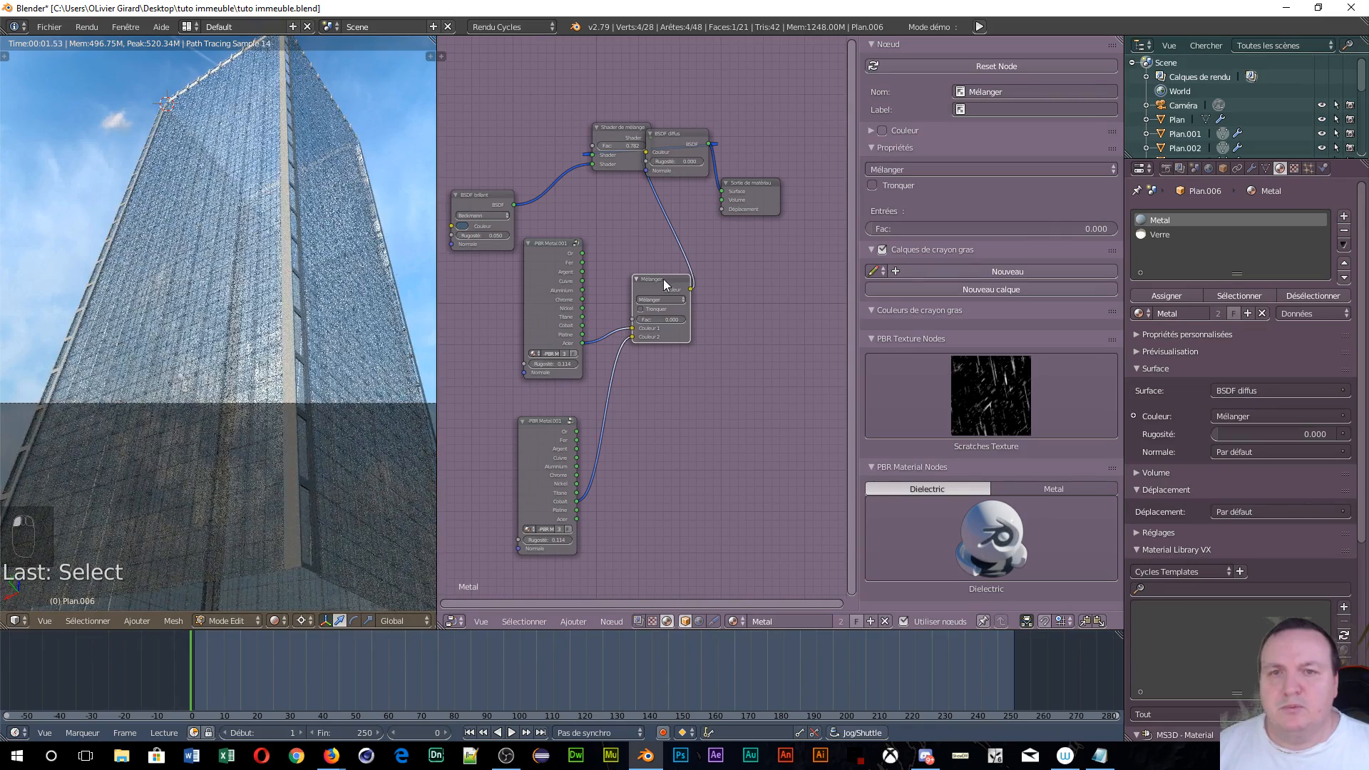
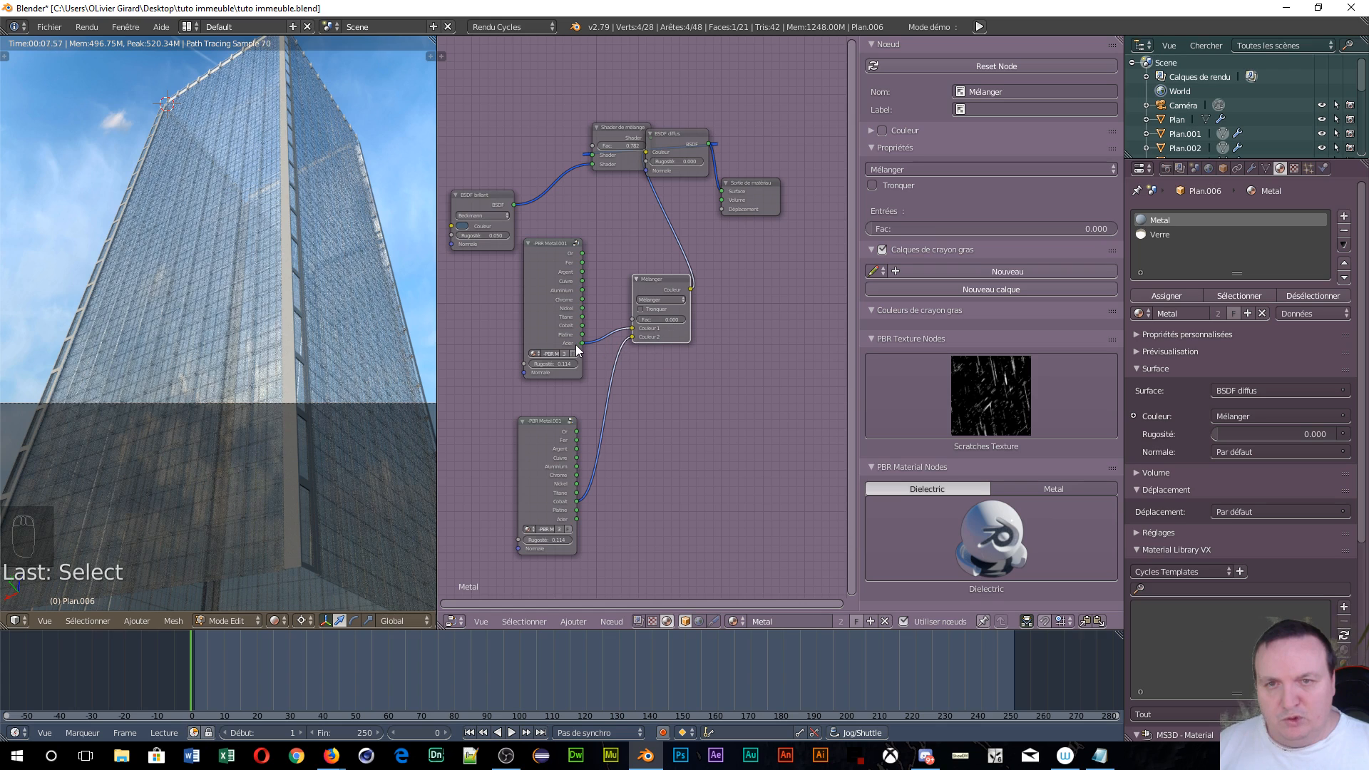
- Connect the Acier output of the upper PBR Metal node to the material output's Surface and delete the Mélanger colour node
left_click_drag(579, 345, 619, 330)
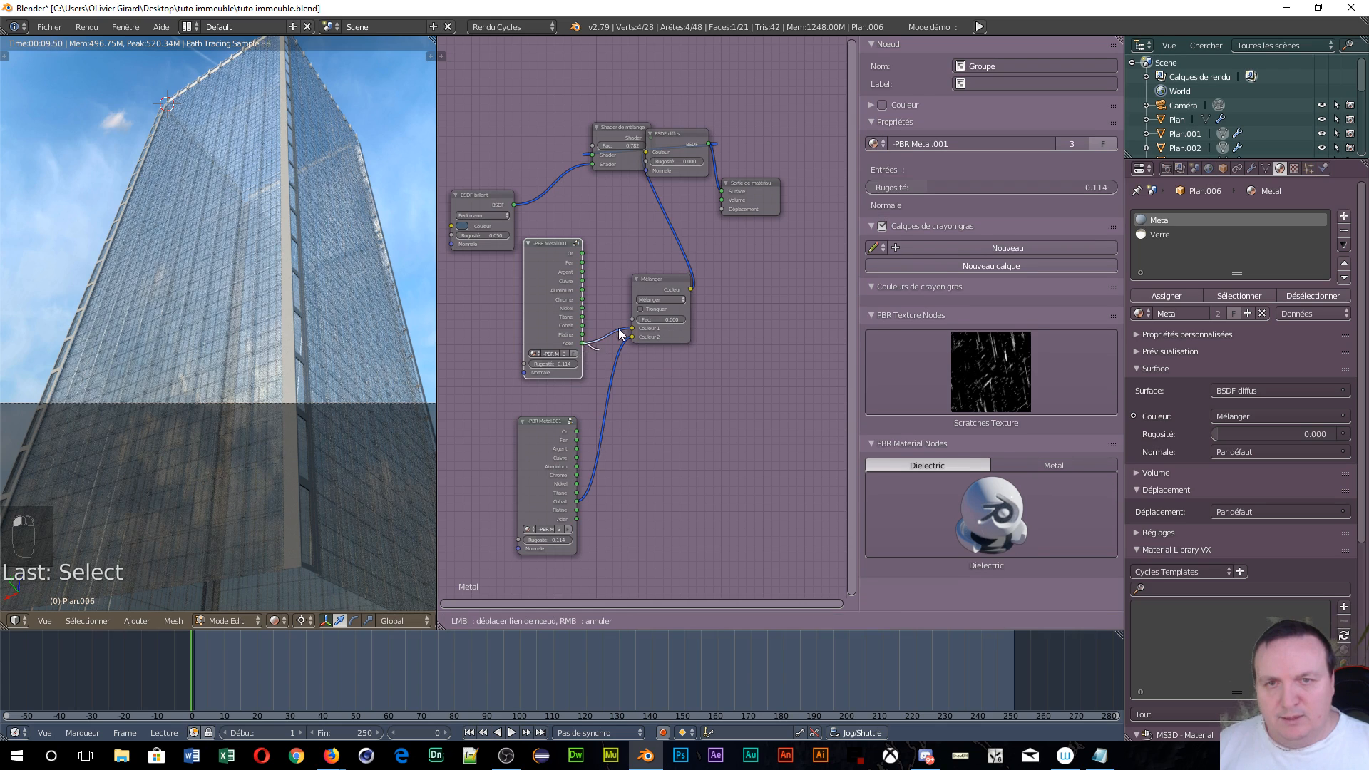
left_click_drag(725, 194, 724, 192)
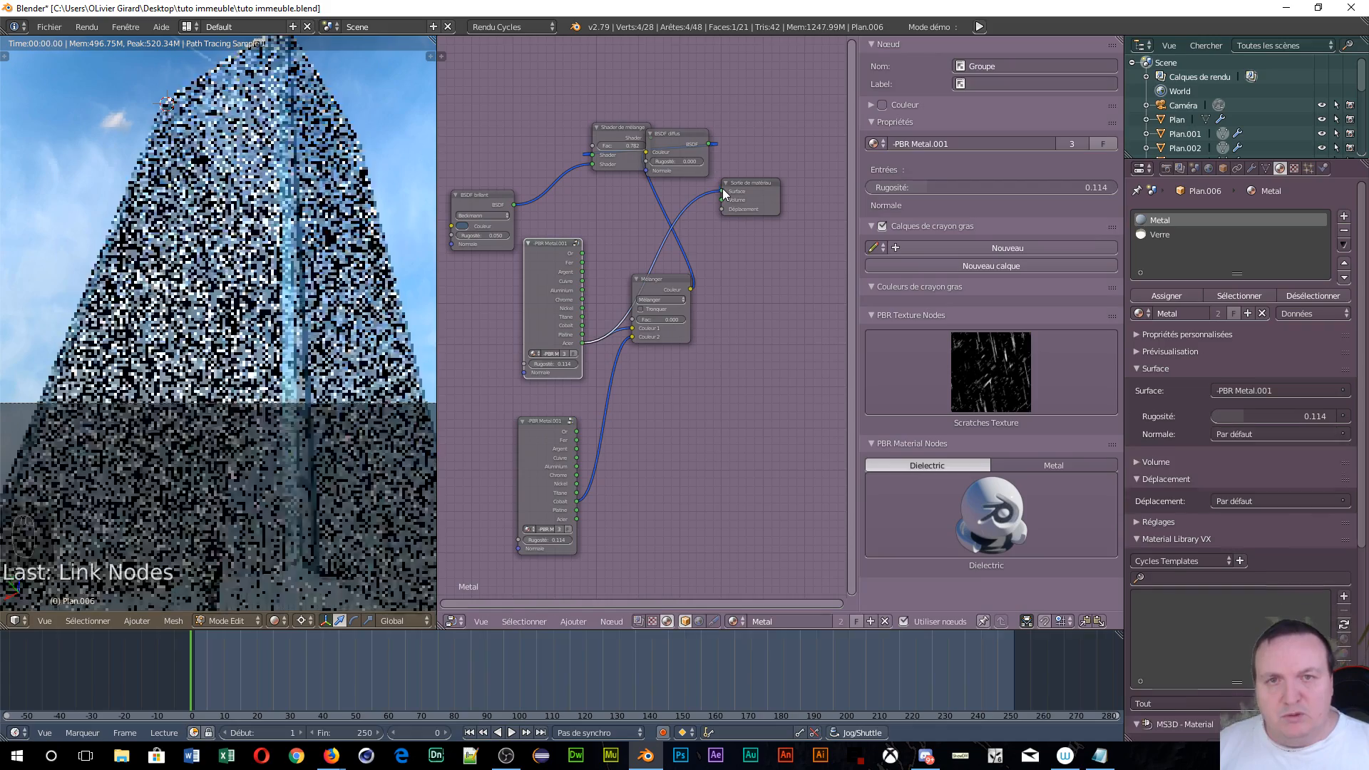
left_click(679, 291)
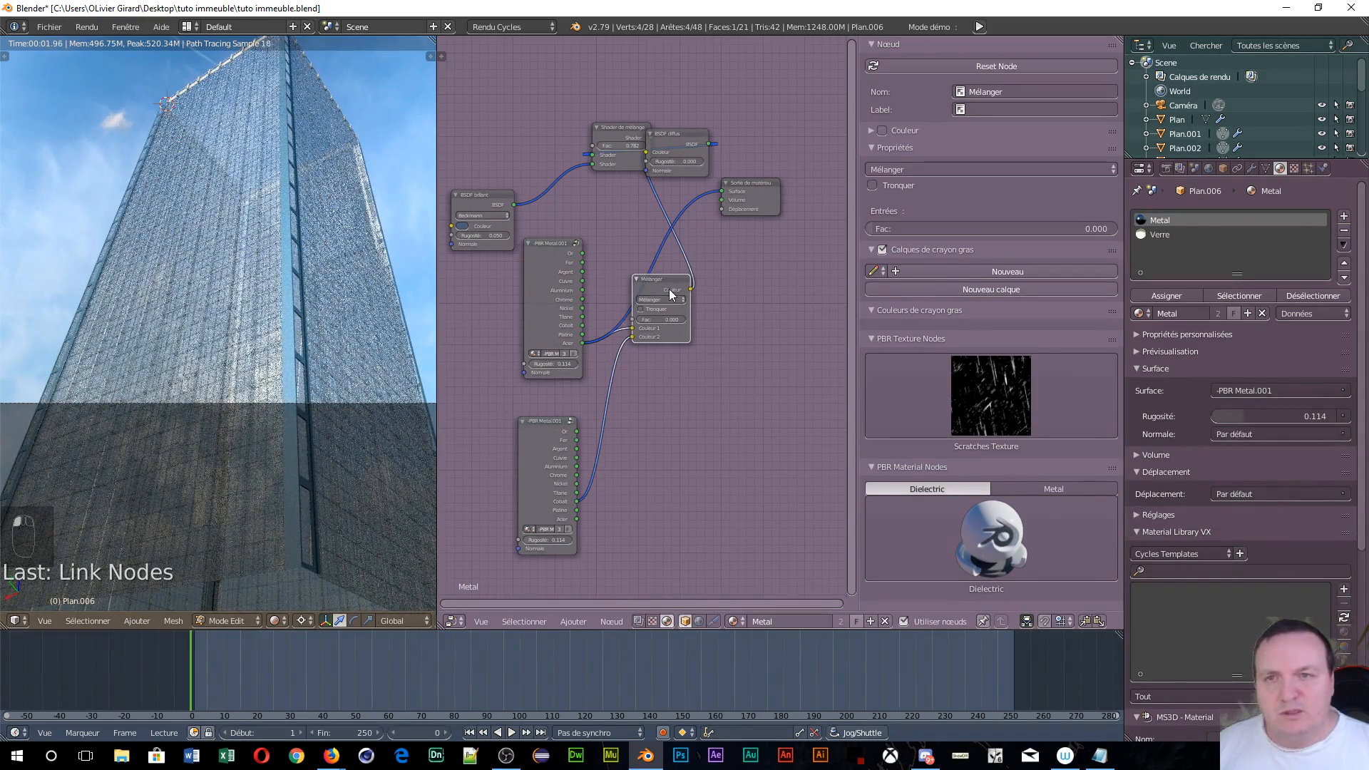
key("Delete")
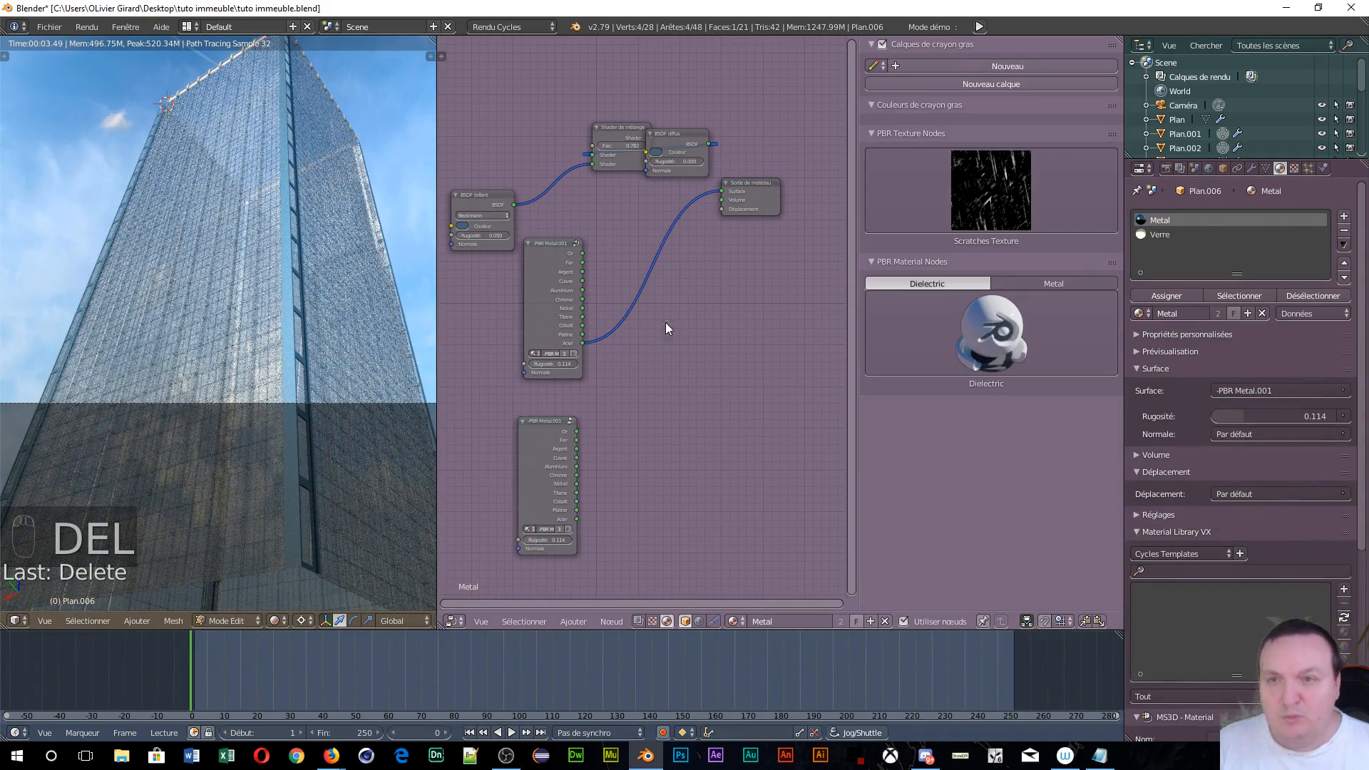
- Delete the lower PBR Metal node and the diffuse, shader mix and glossy nodes from the Metal material
left_click(566, 420)
key("Delete")
left_click(667, 142)
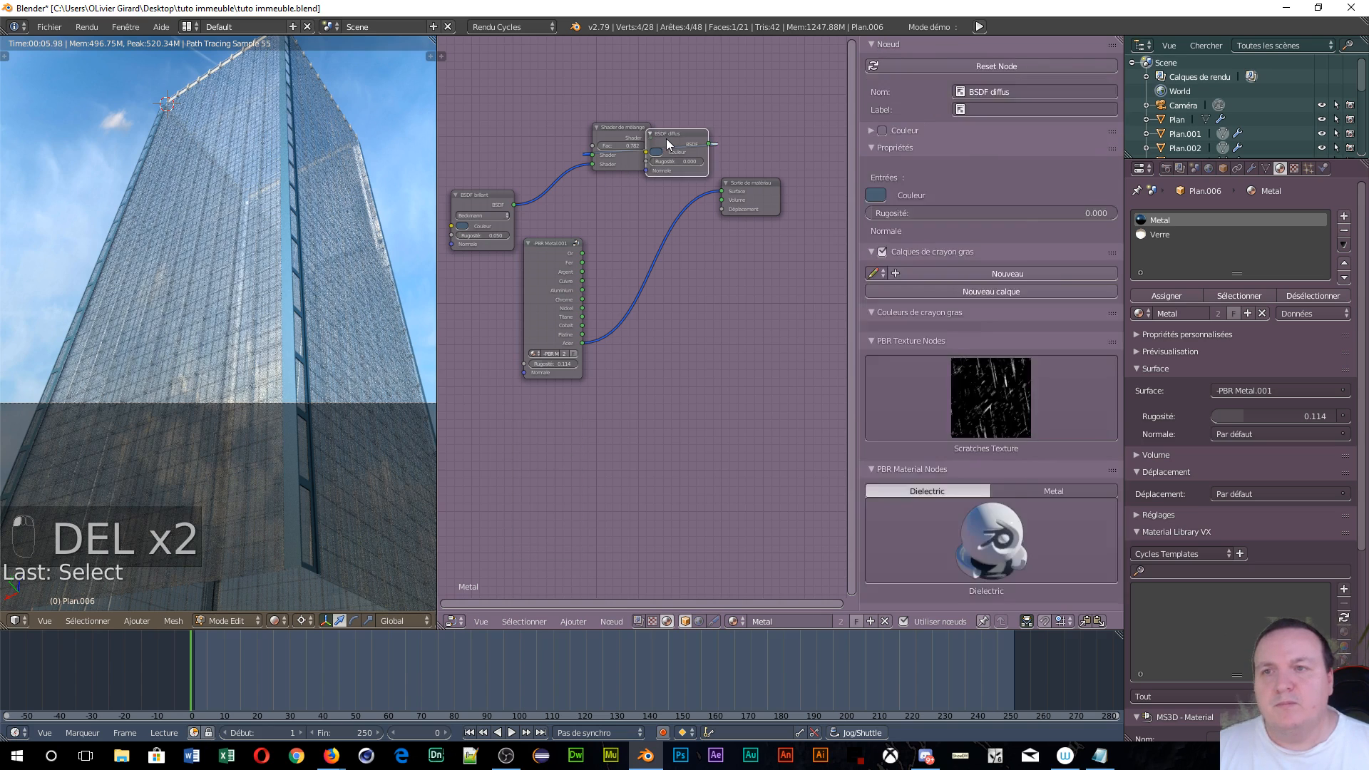
key("Delete")
left_click(610, 127)
key("Delete")
left_click(511, 192)
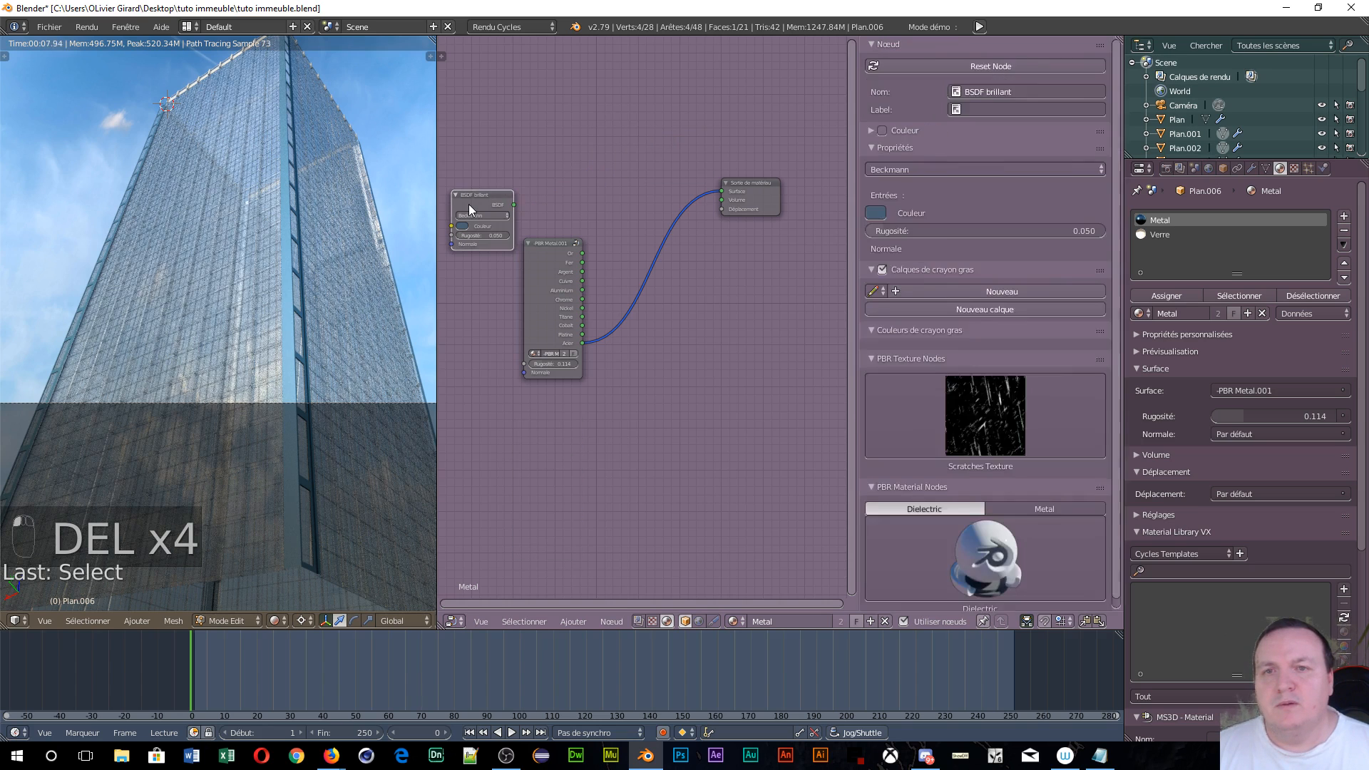
key("Delete")
- Reposition the remaining PBR Metal node and set its roughness to 0.036
left_click_drag(555, 258, 525, 152)
scroll(546, 284, "up", 2)
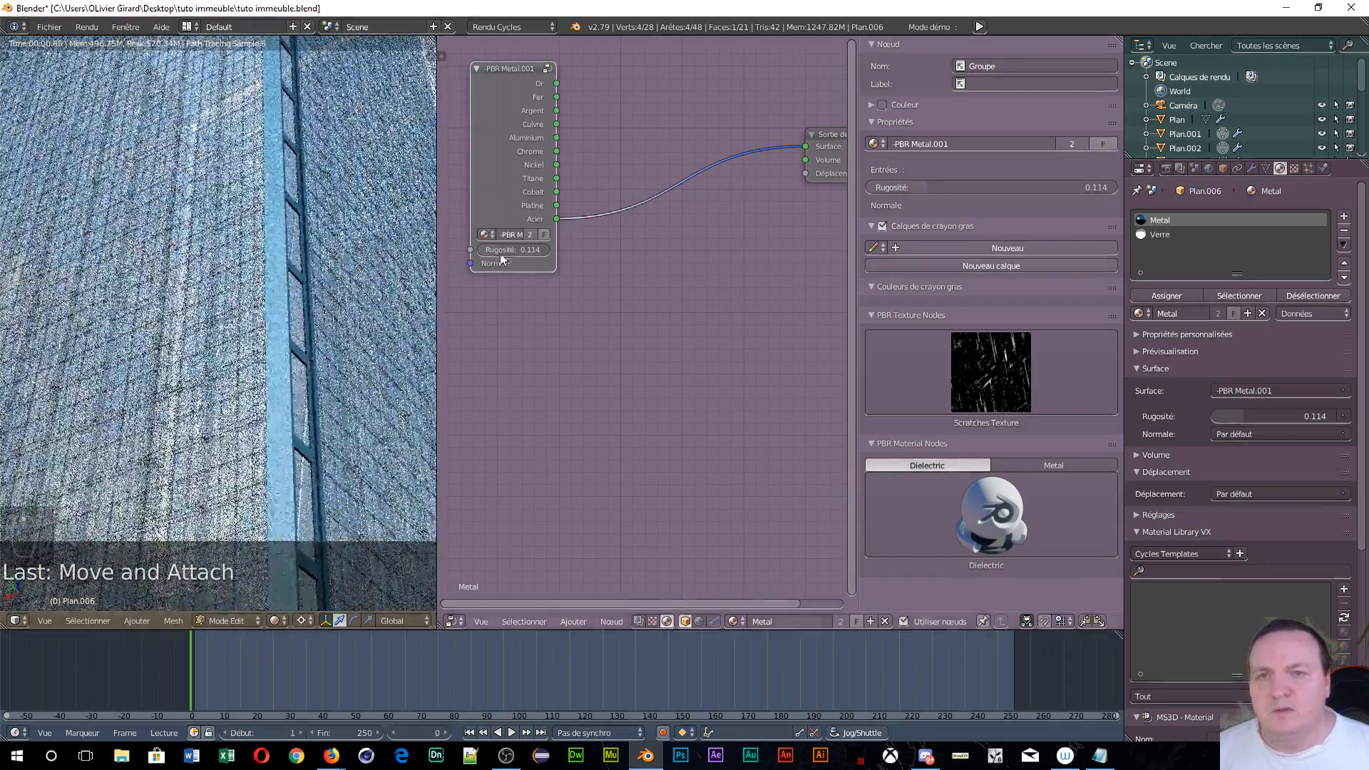
left_click_drag(507, 249, 490, 249)
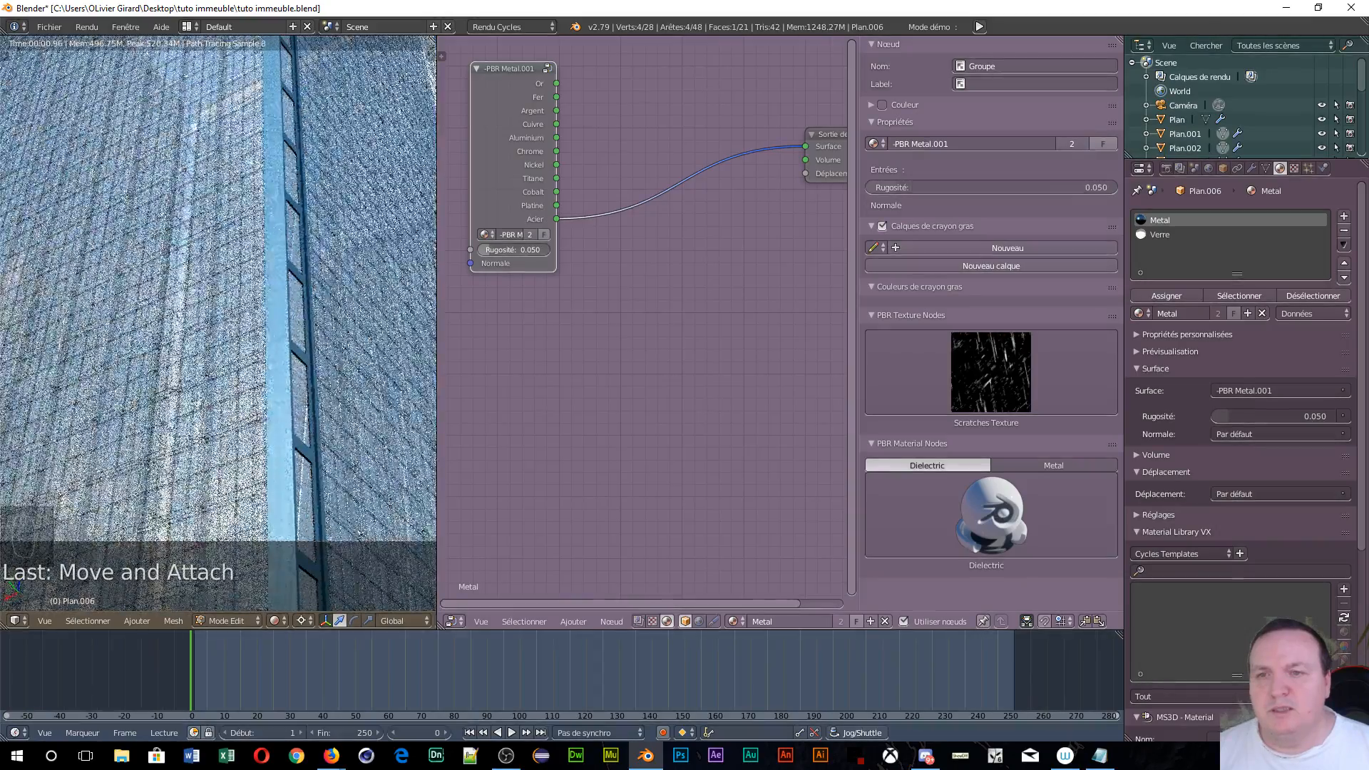
left_click_drag(489, 250, 488, 249)
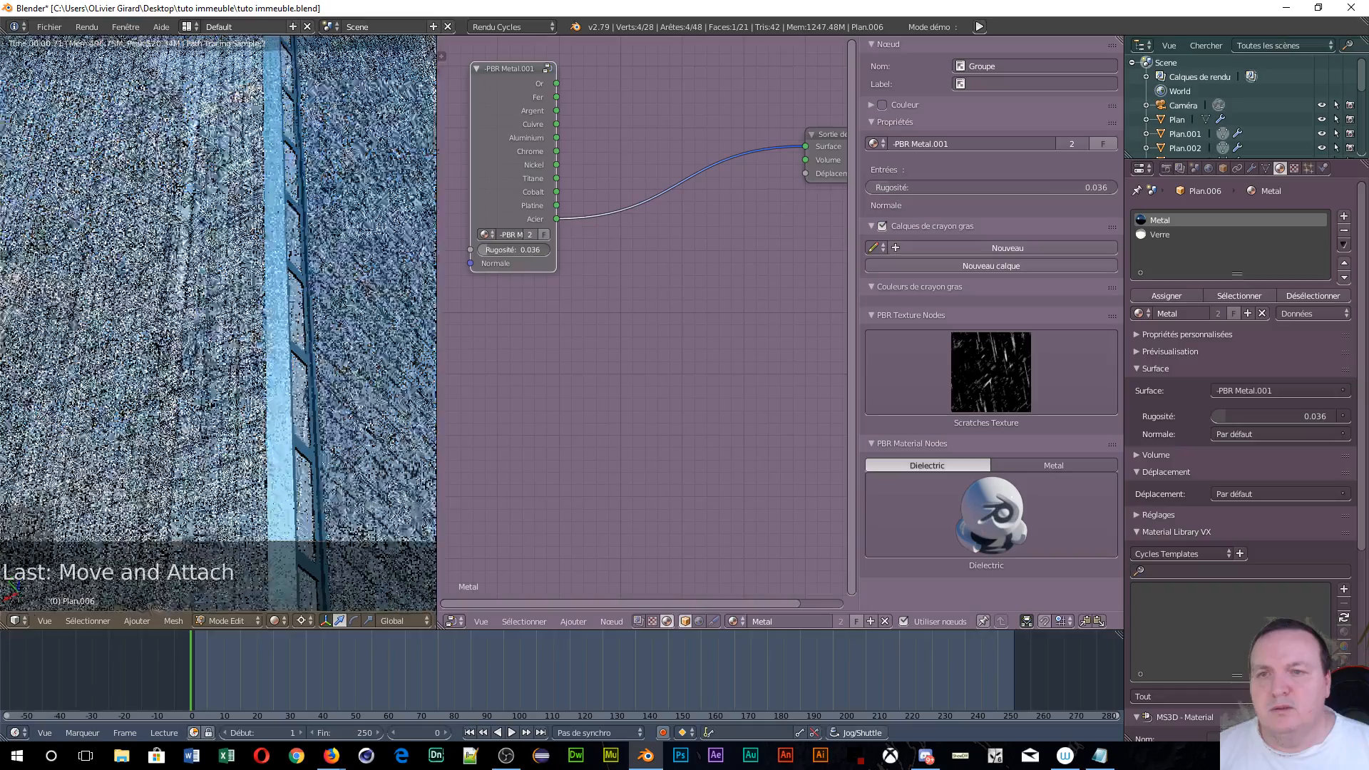
scroll(323, 186, "down", 5)
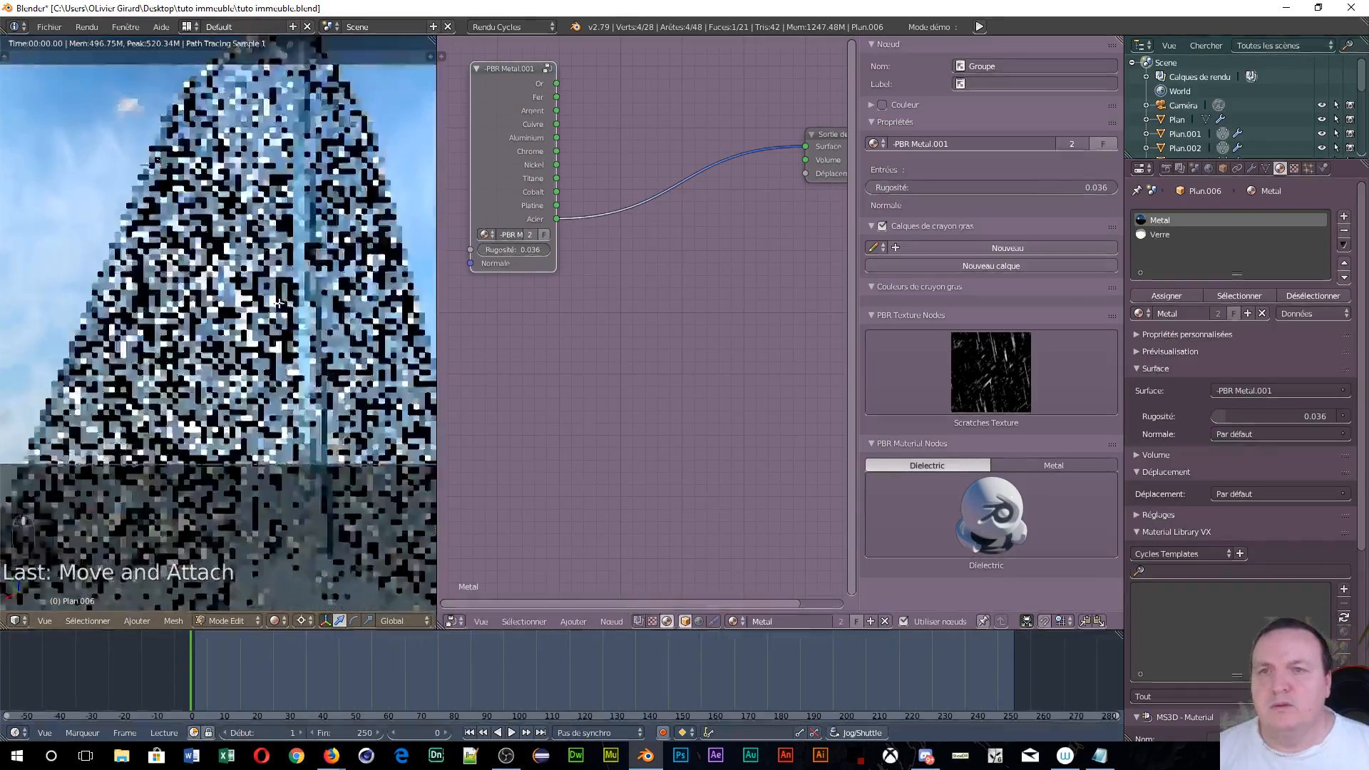
scroll(300, 324, "down", 3)
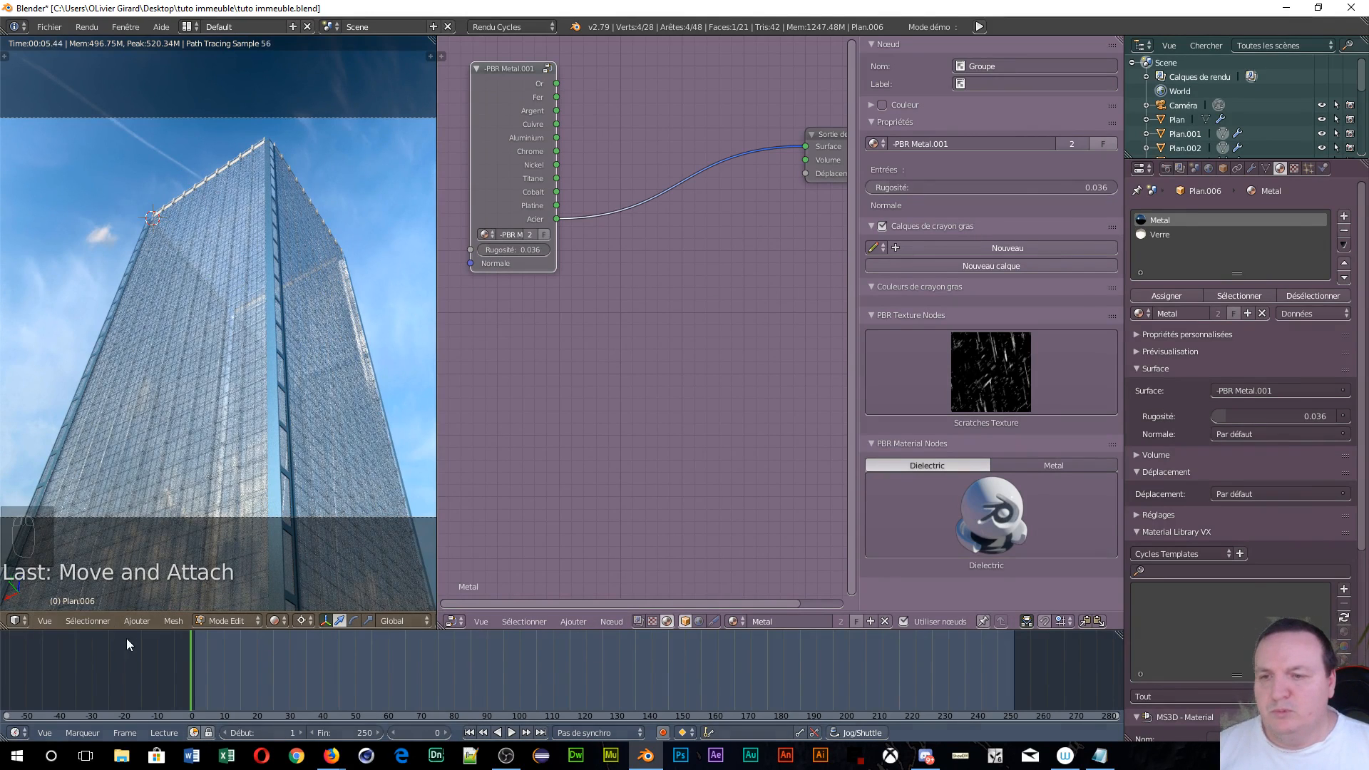
- Return to Object mode and assign the existing Metal material to the Plan.012 object on the building's roof edge
left_click(208, 622)
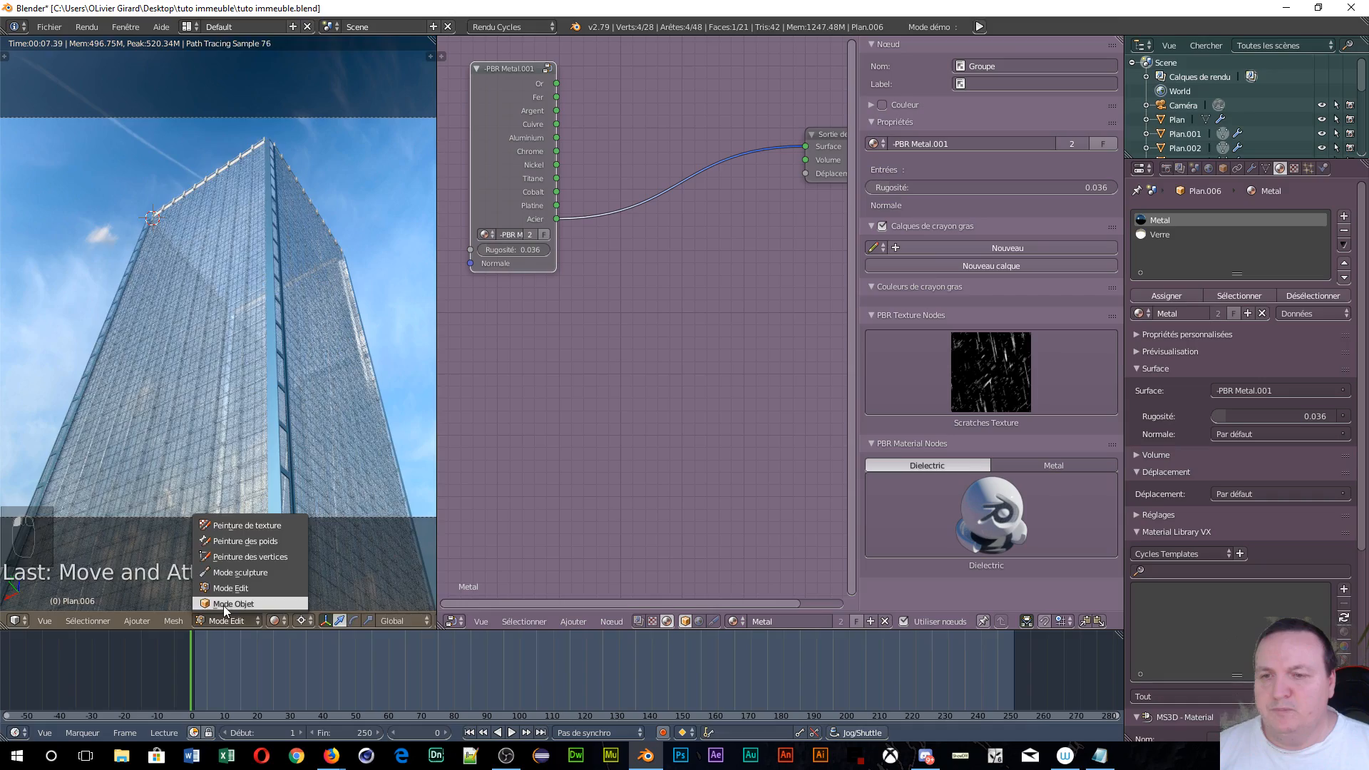
left_click(225, 603)
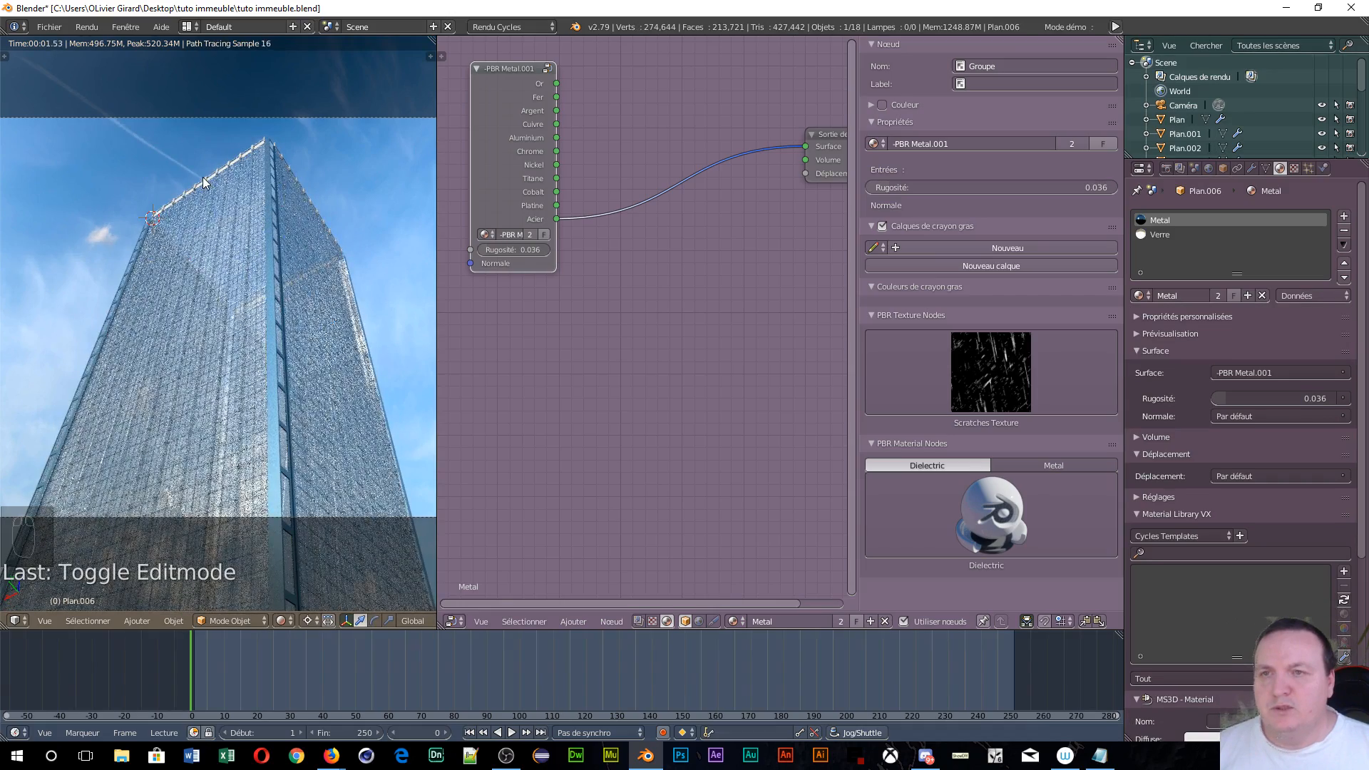
right_click(203, 182)
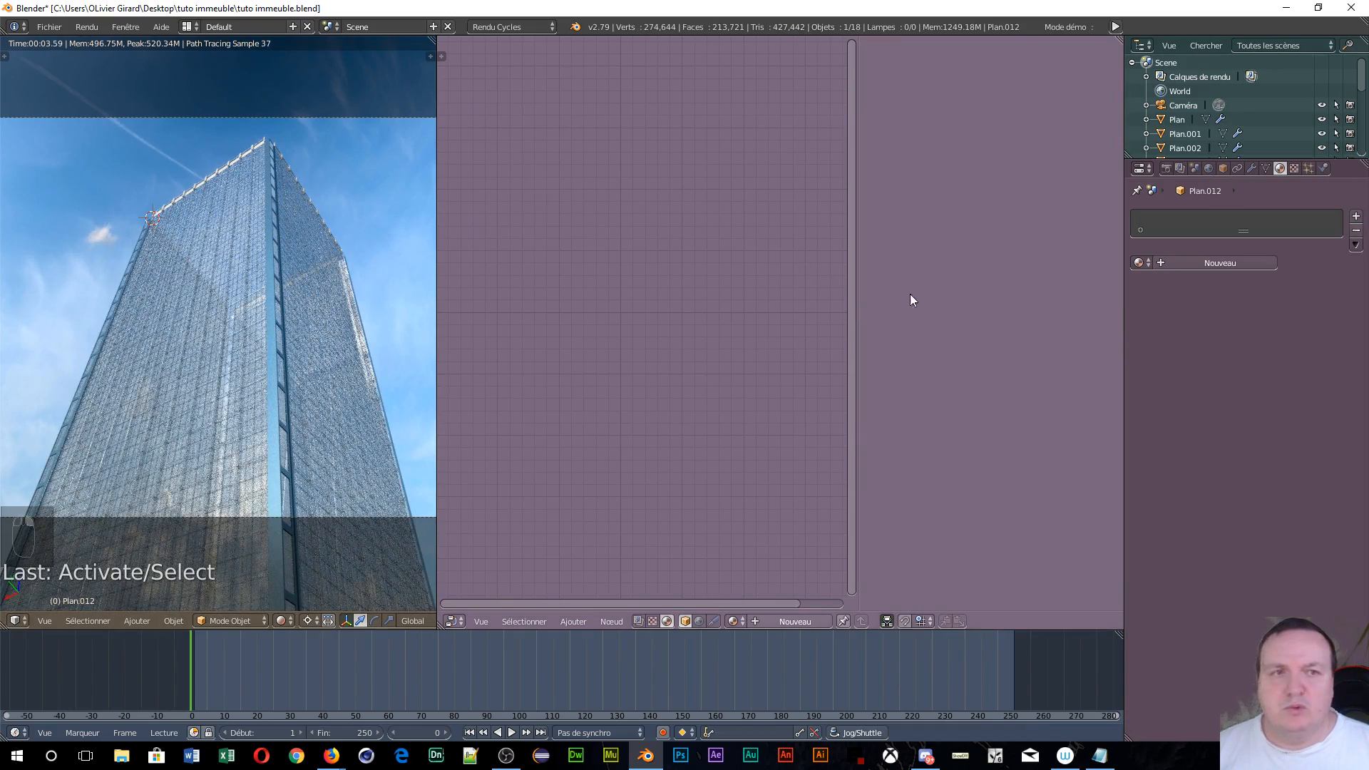
left_click(1147, 264)
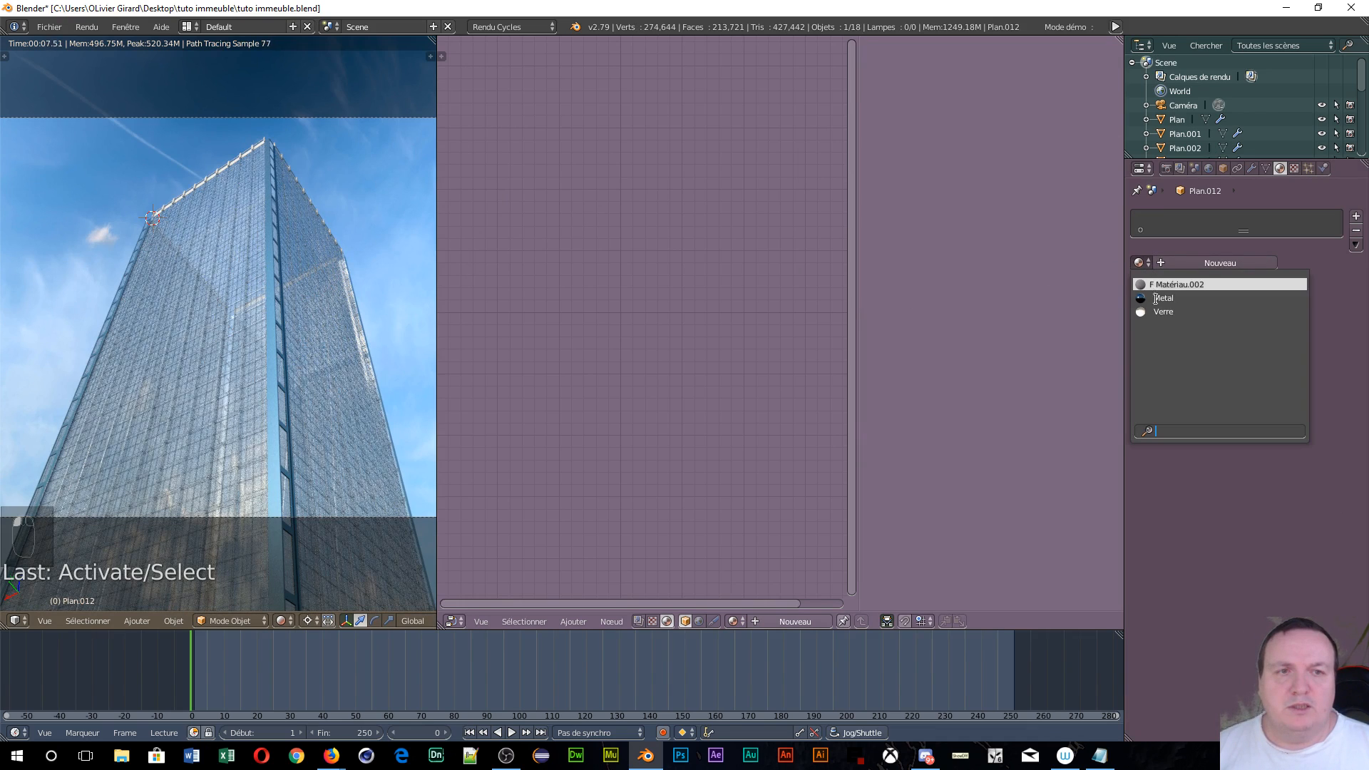
left_click(1155, 299)
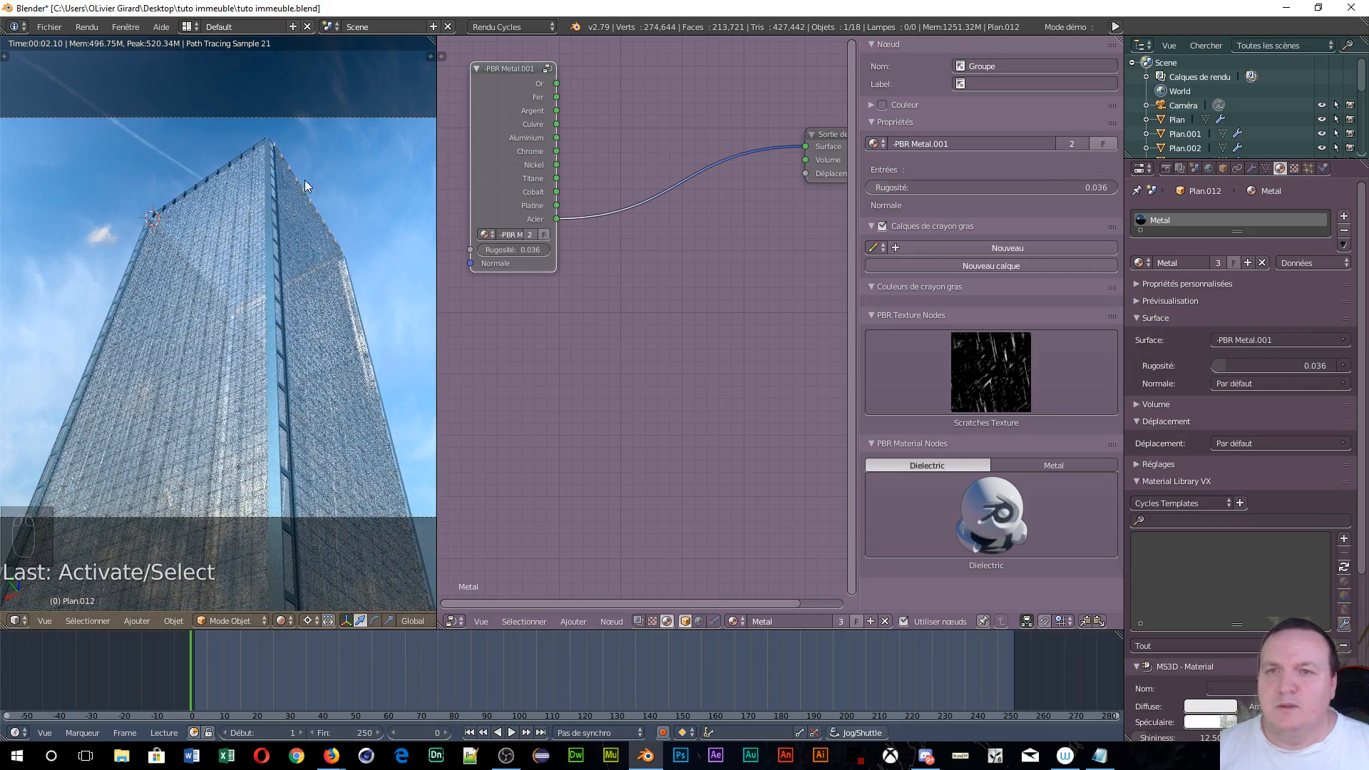
- Assign the existing Metal material to the Plan.013 object at the top of the building
right_click(290, 168)
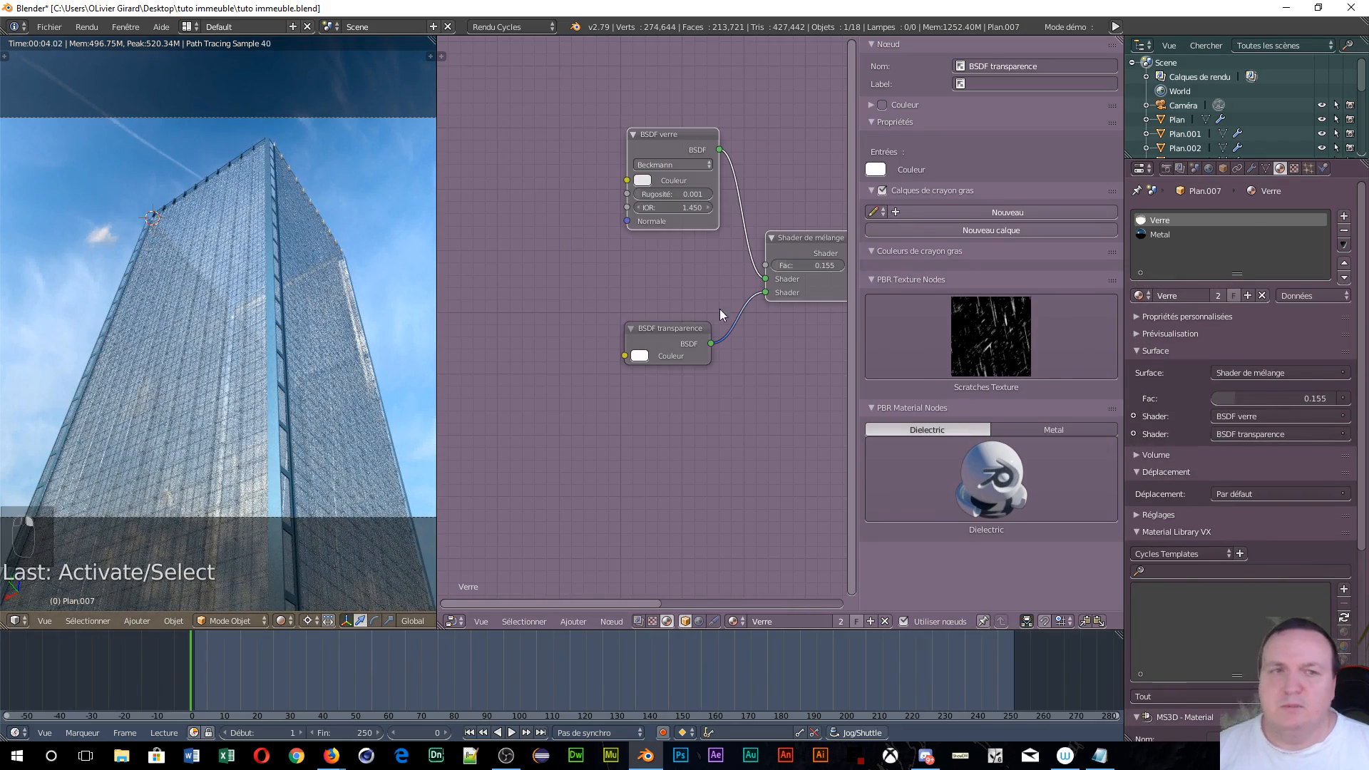
right_click(273, 143)
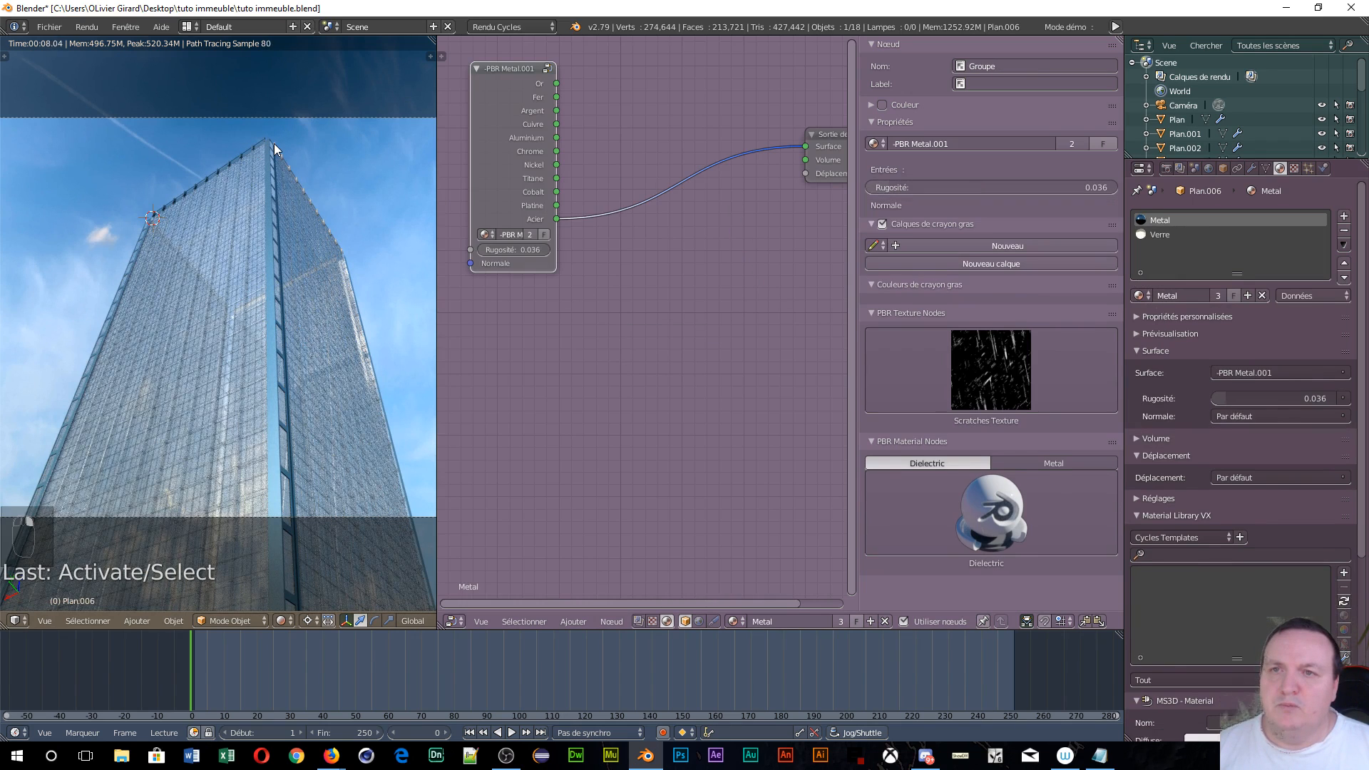
right_click(274, 143)
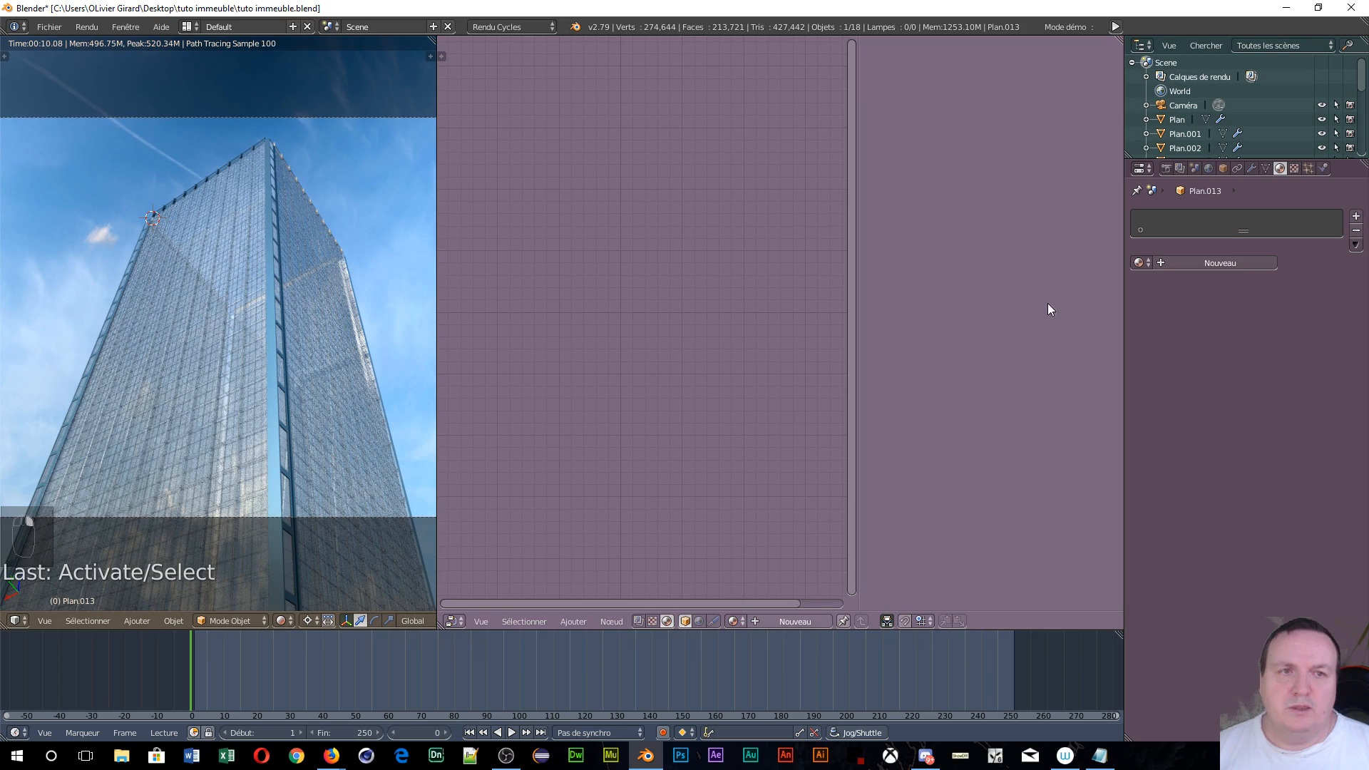
left_click(1142, 262)
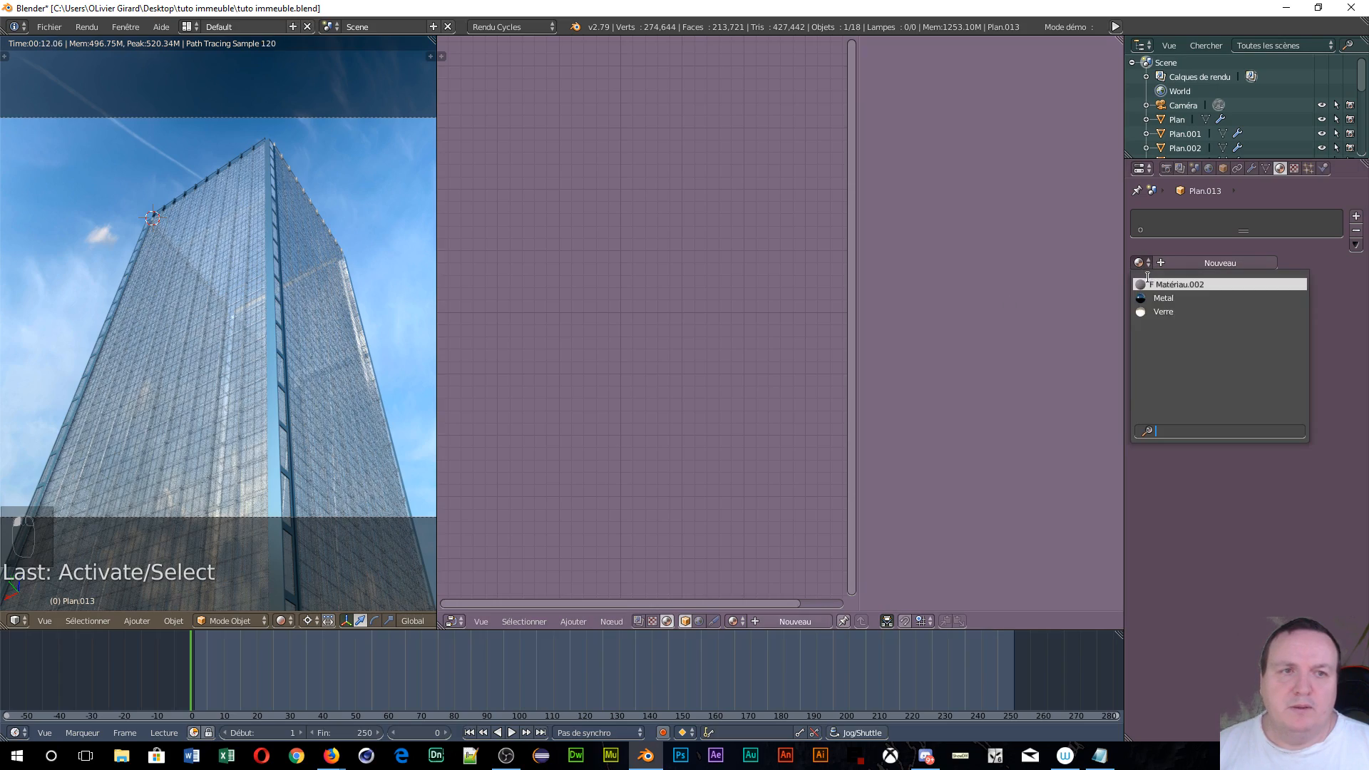
left_click(1160, 298)
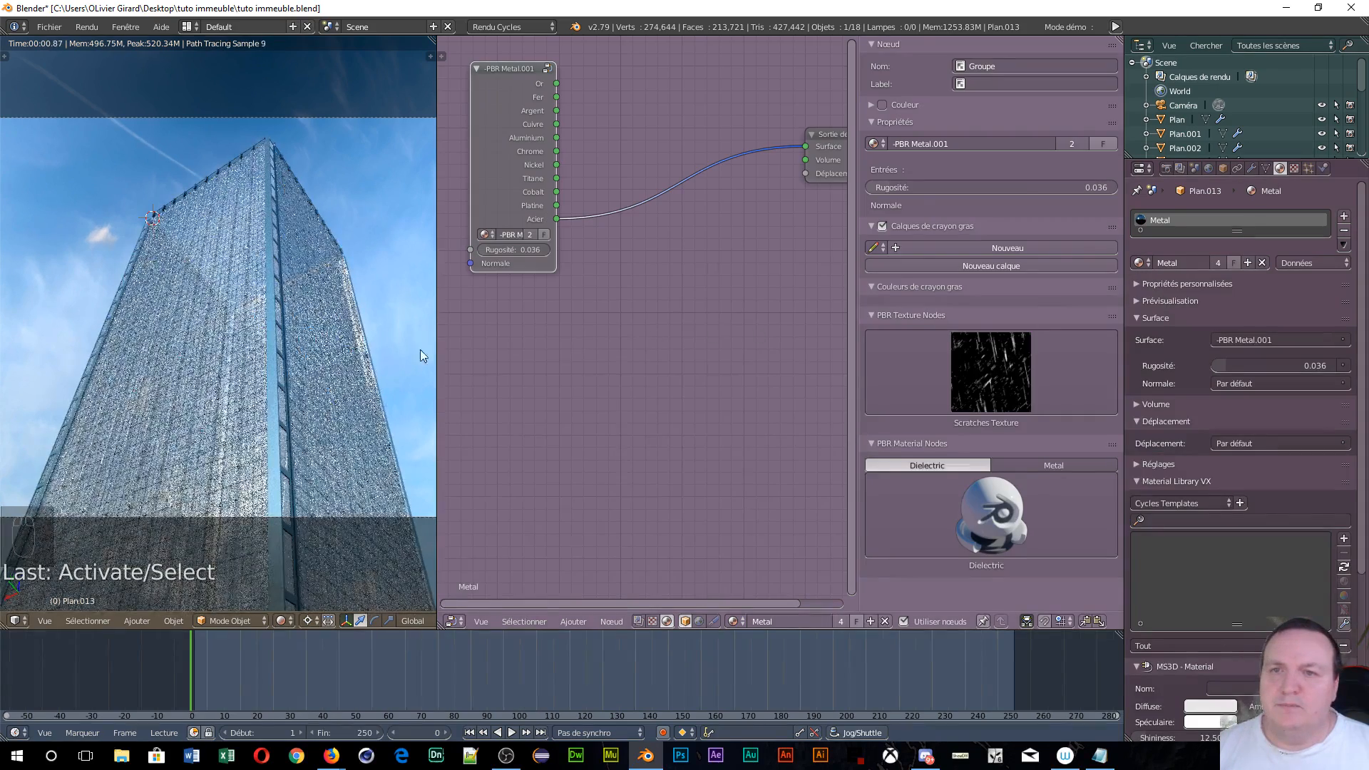
- Show the building in front orthographic view with solid shading
middle_click_drag(358, 355, 208, 408)
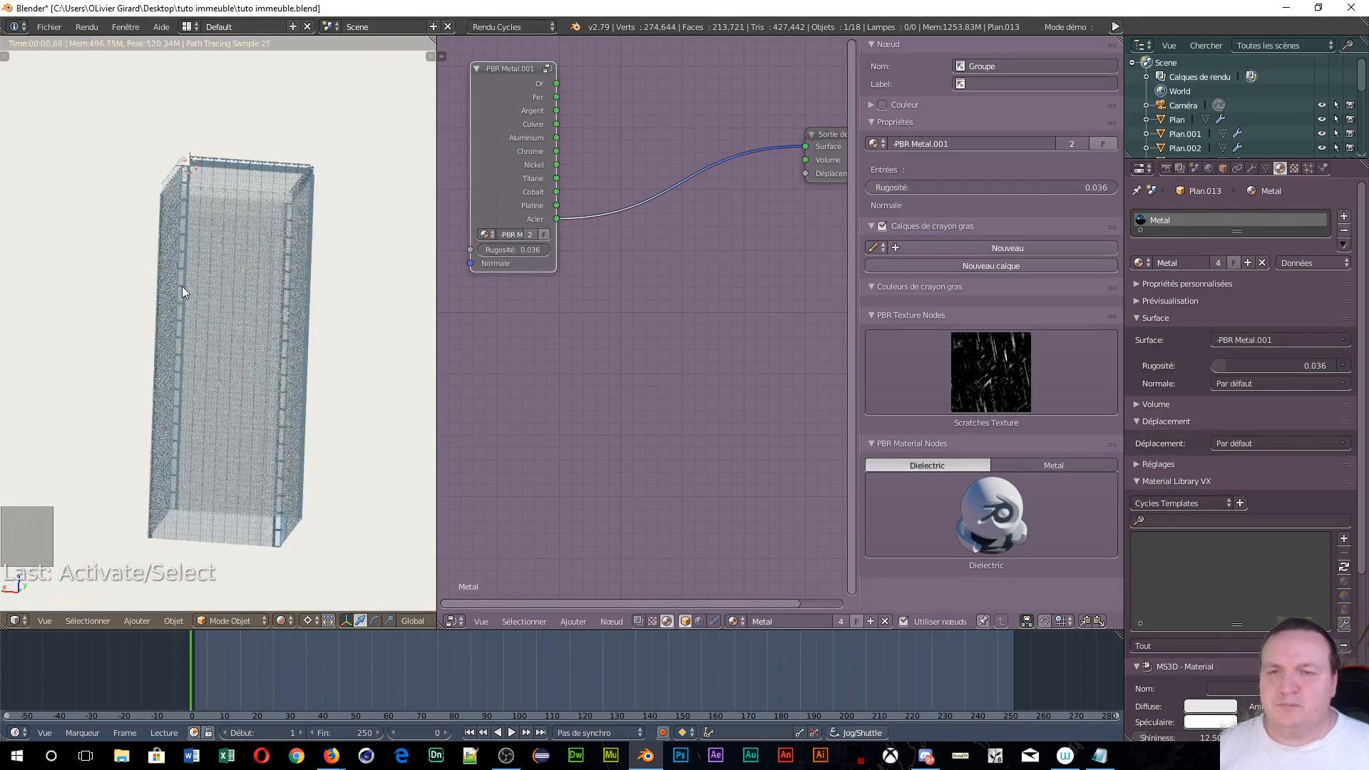
middle_click_drag(182, 285, 196, 348)
key("KP_5")
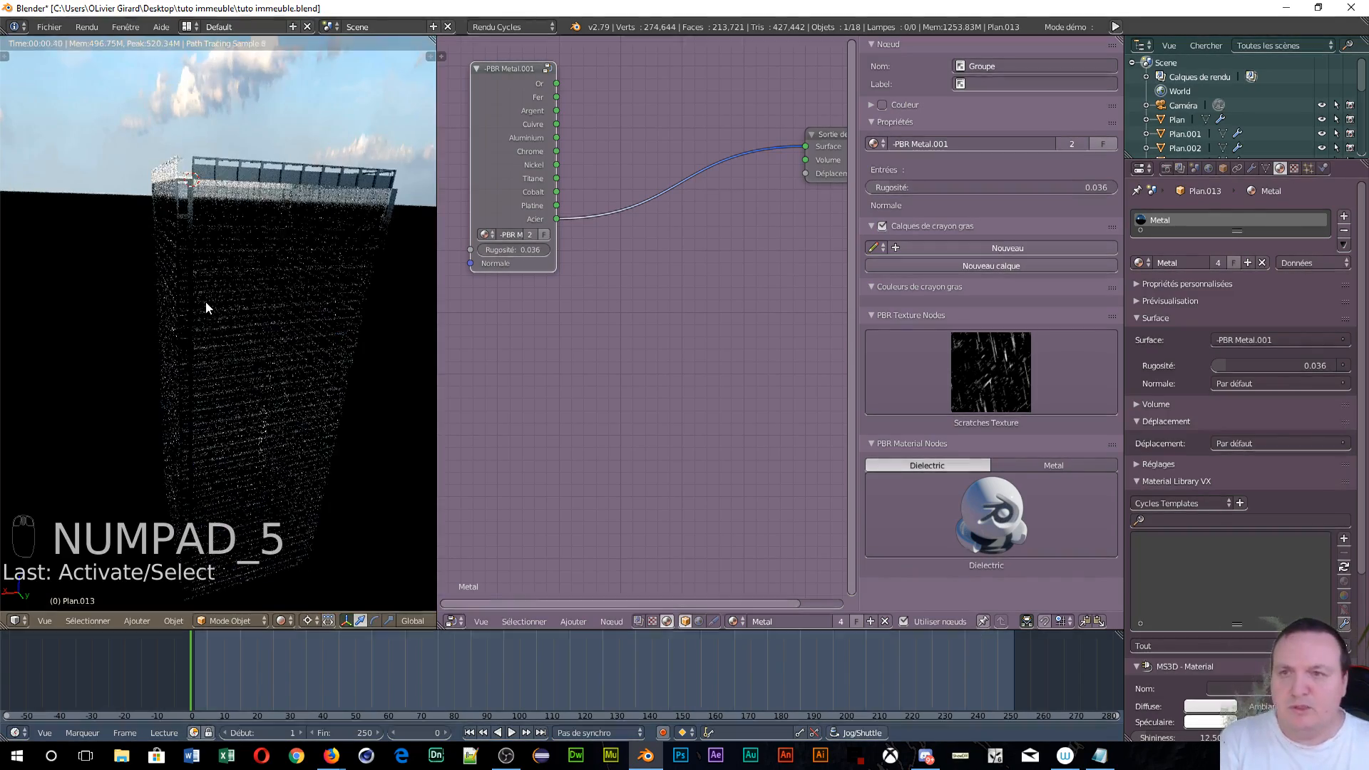
key("KP_0")
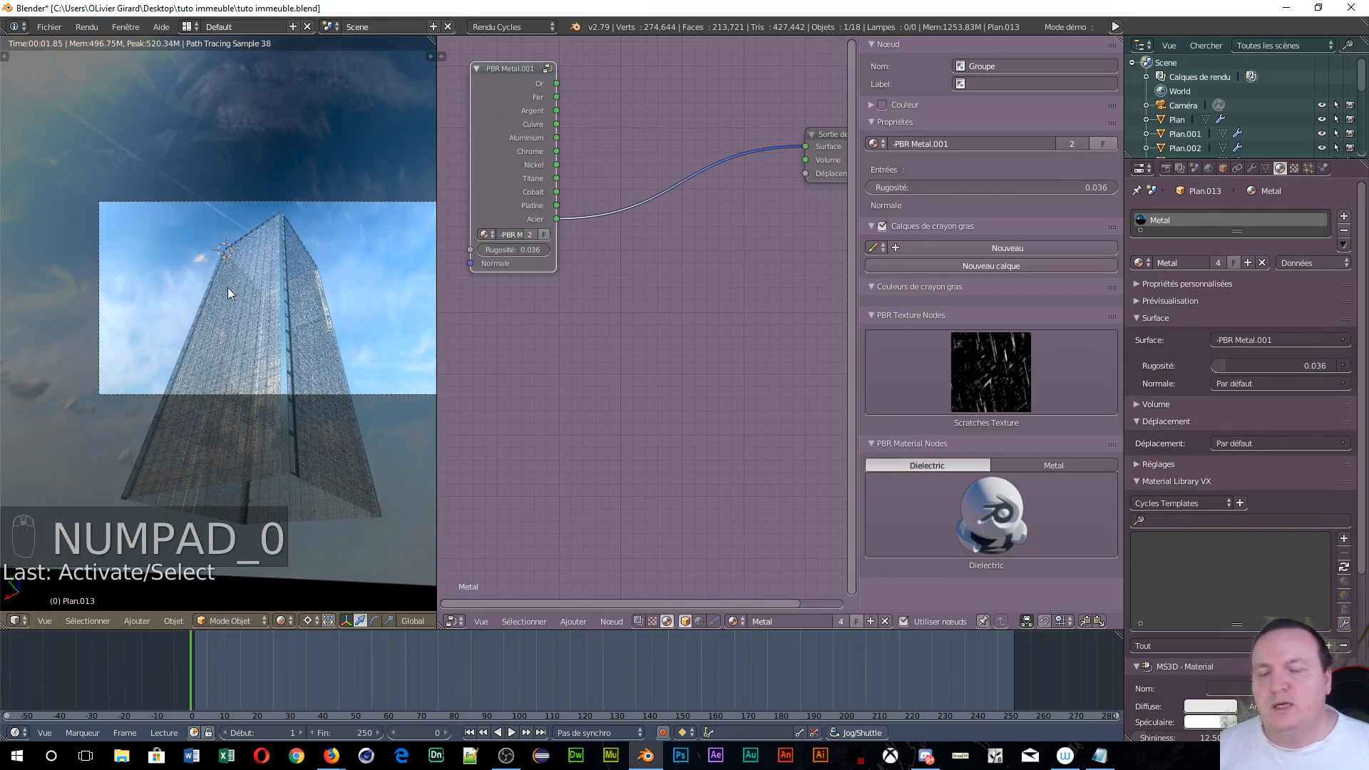
middle_click_drag(229, 288, 225, 325)
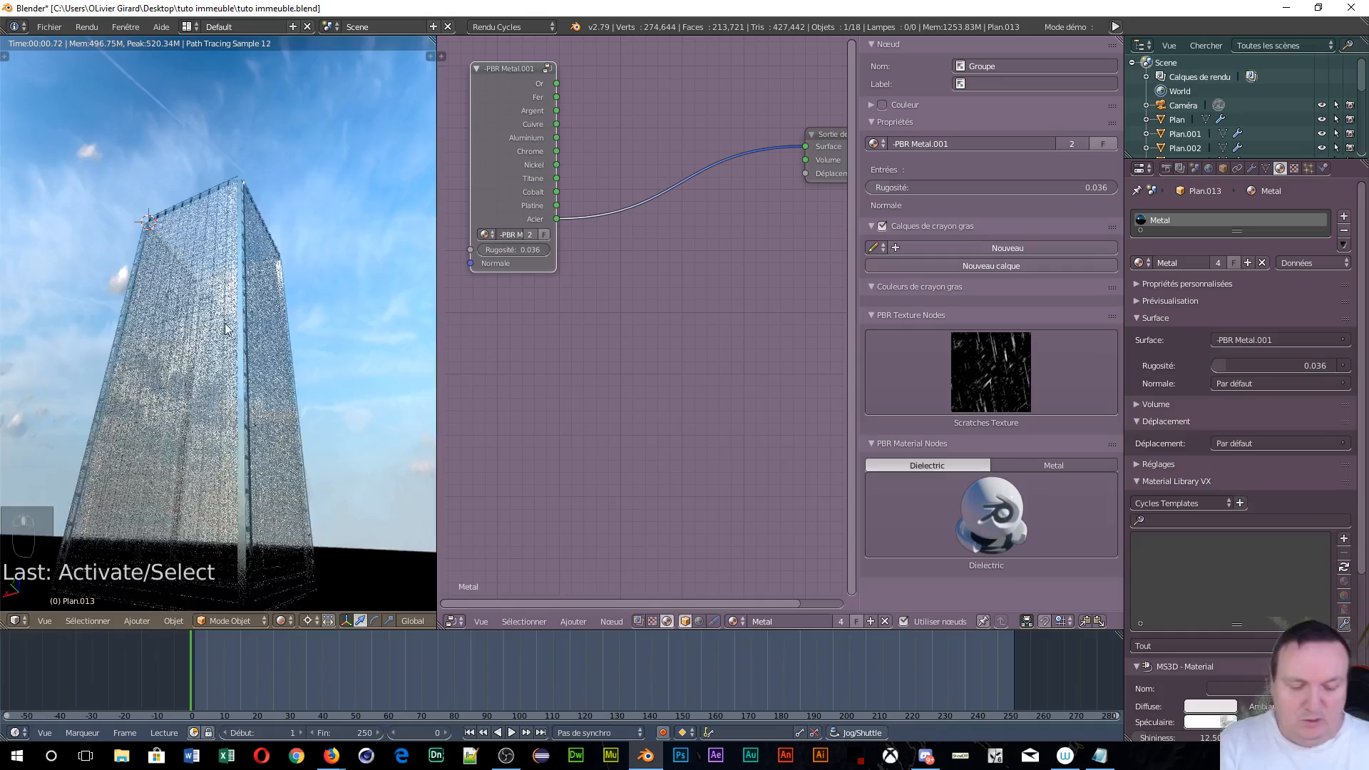
key("KP_1")
key("KP_5")
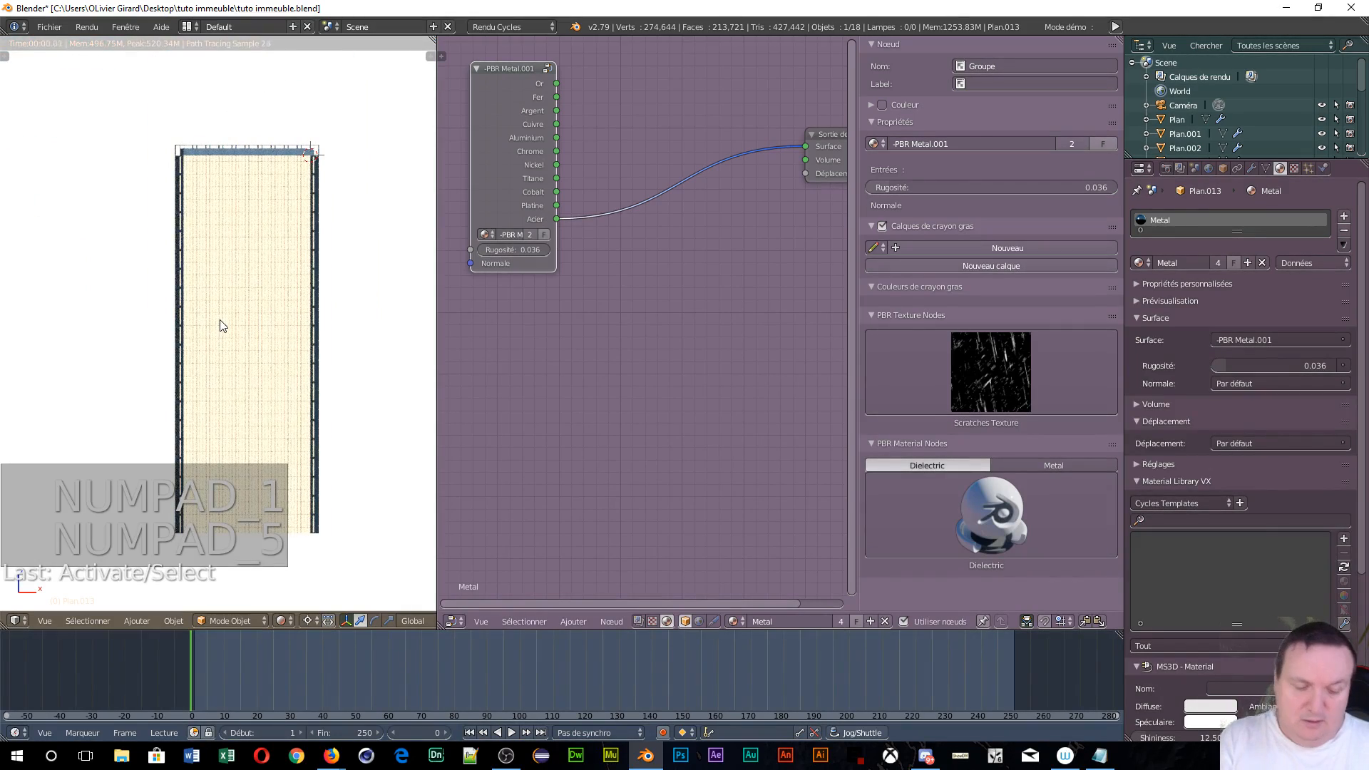
key("z")
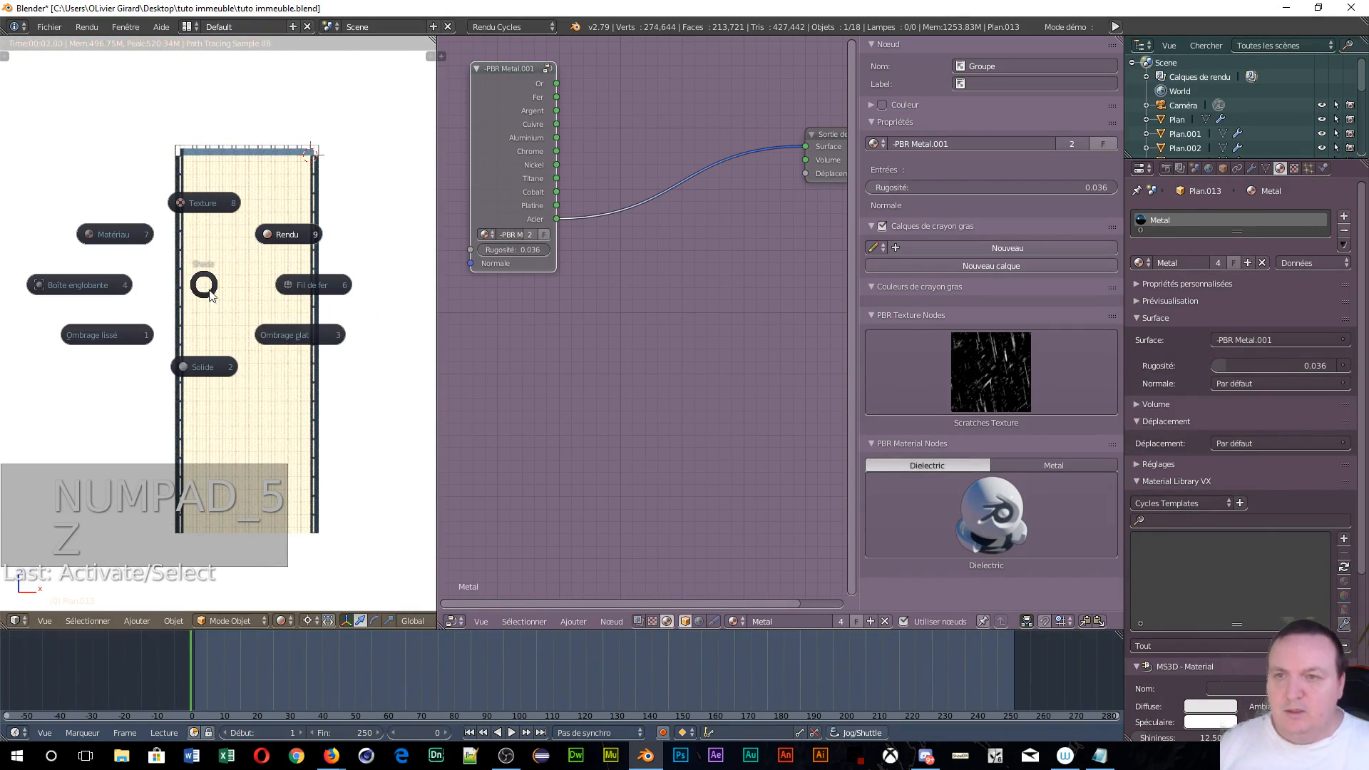
left_click(207, 378)
scroll(200, 356, "down", 5)
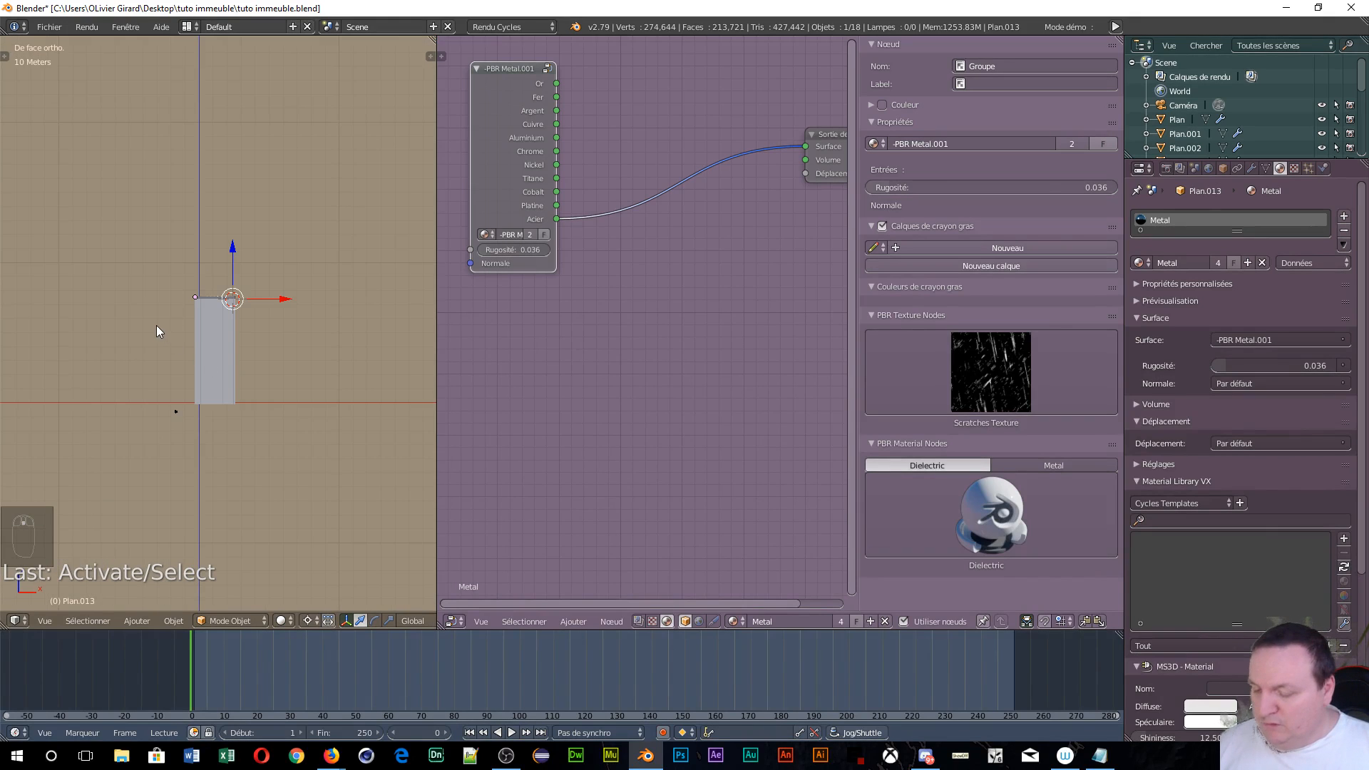
- Add a Sun lamp to the scene
key("shift+a")
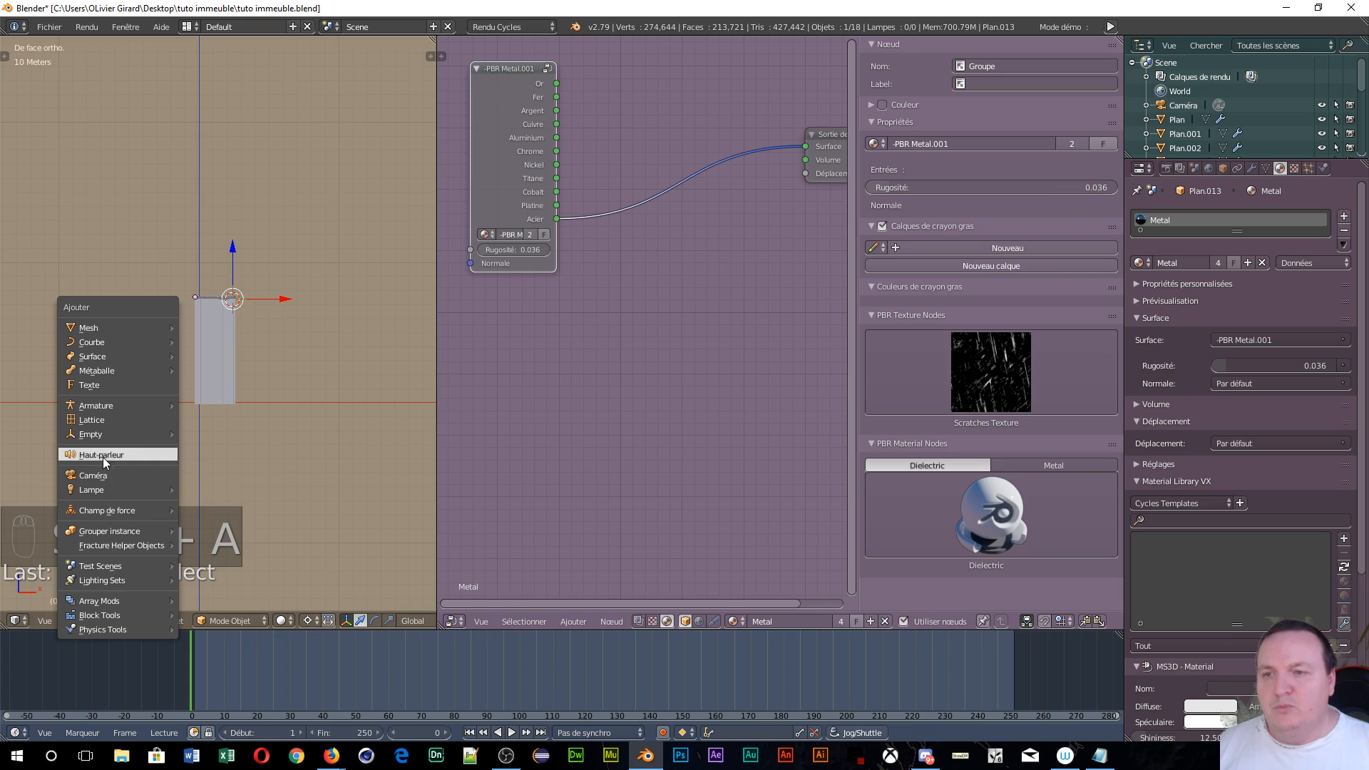
mouse_move(112, 495)
left_click(211, 507)
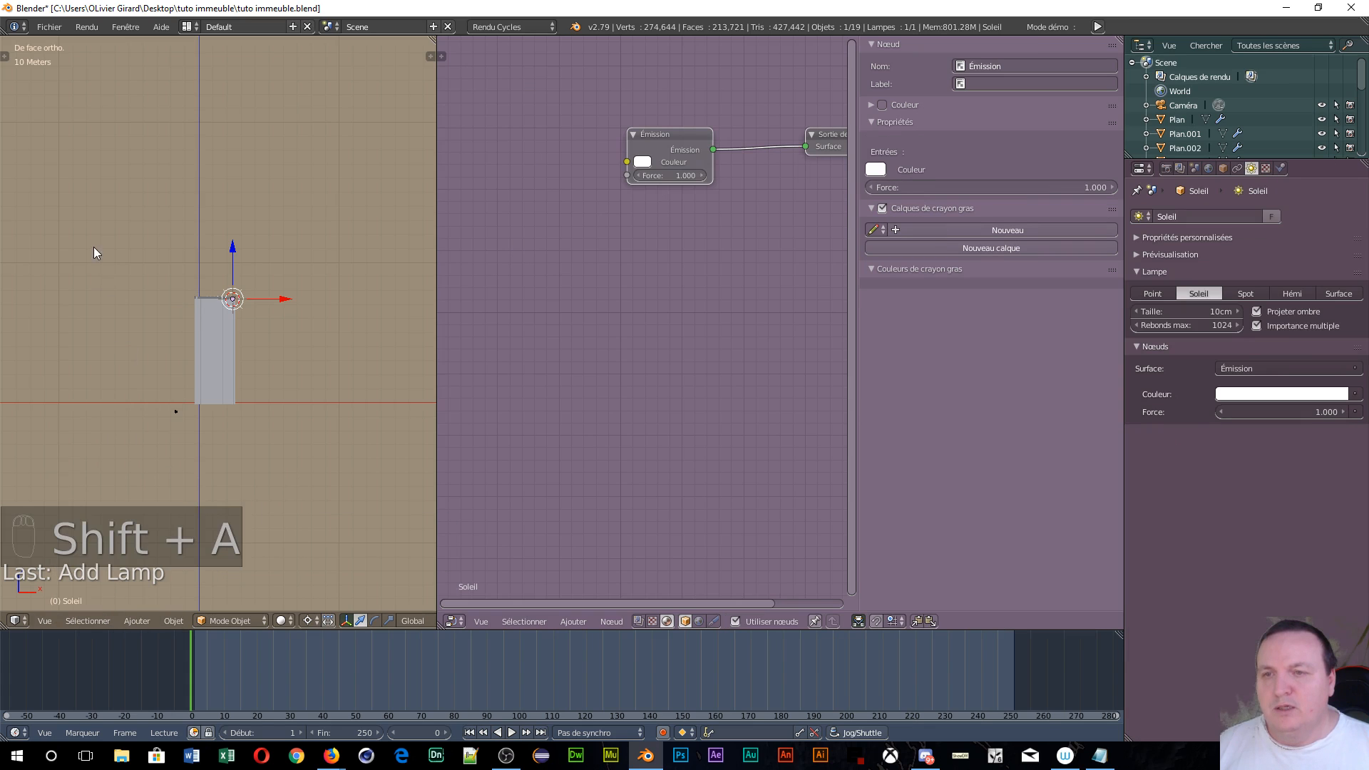
- Move the sun lamp above the building and to its -X side in front view
left_click_drag(237, 265, 238, 175)
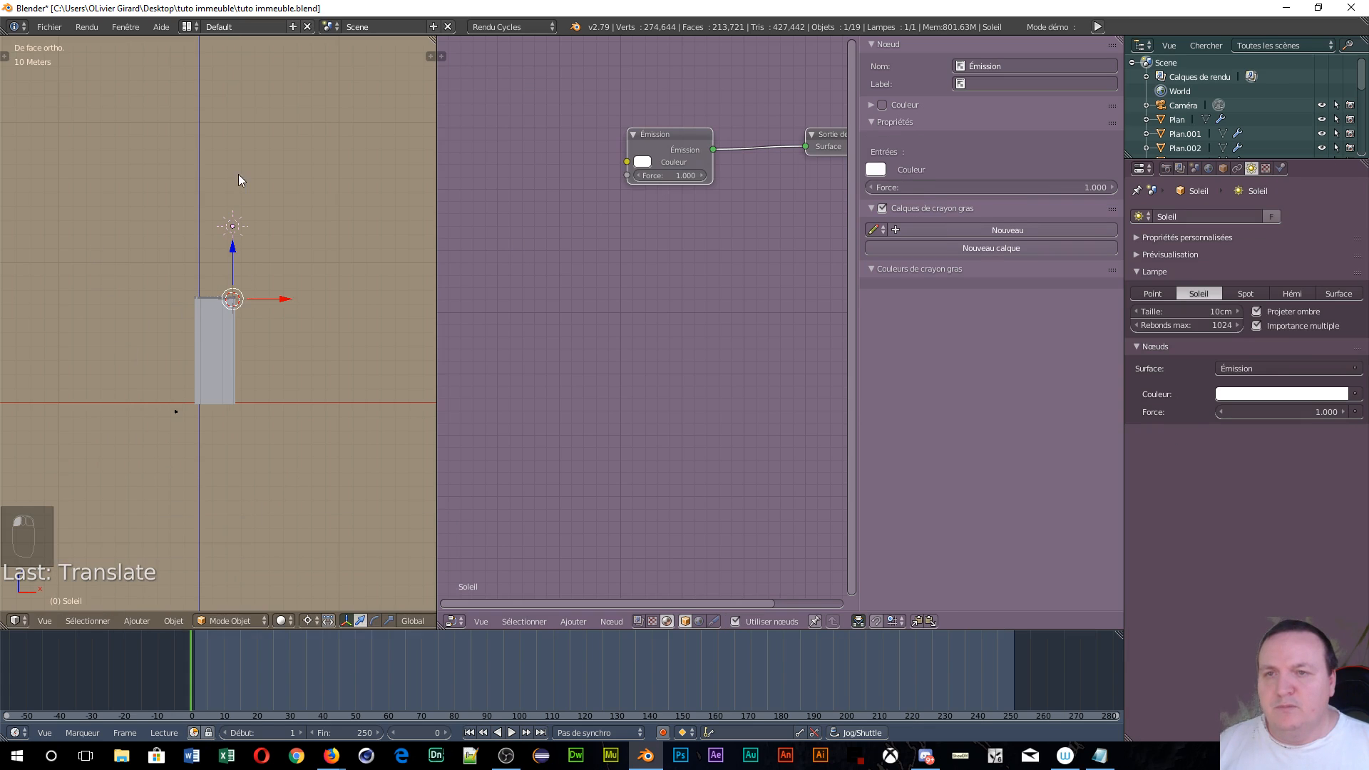
left_click_drag(283, 305, 139, 302)
- Set the pivot point to Barycentre and rotate the sun lamp so its beam slants down toward the building
left_click(298, 625)
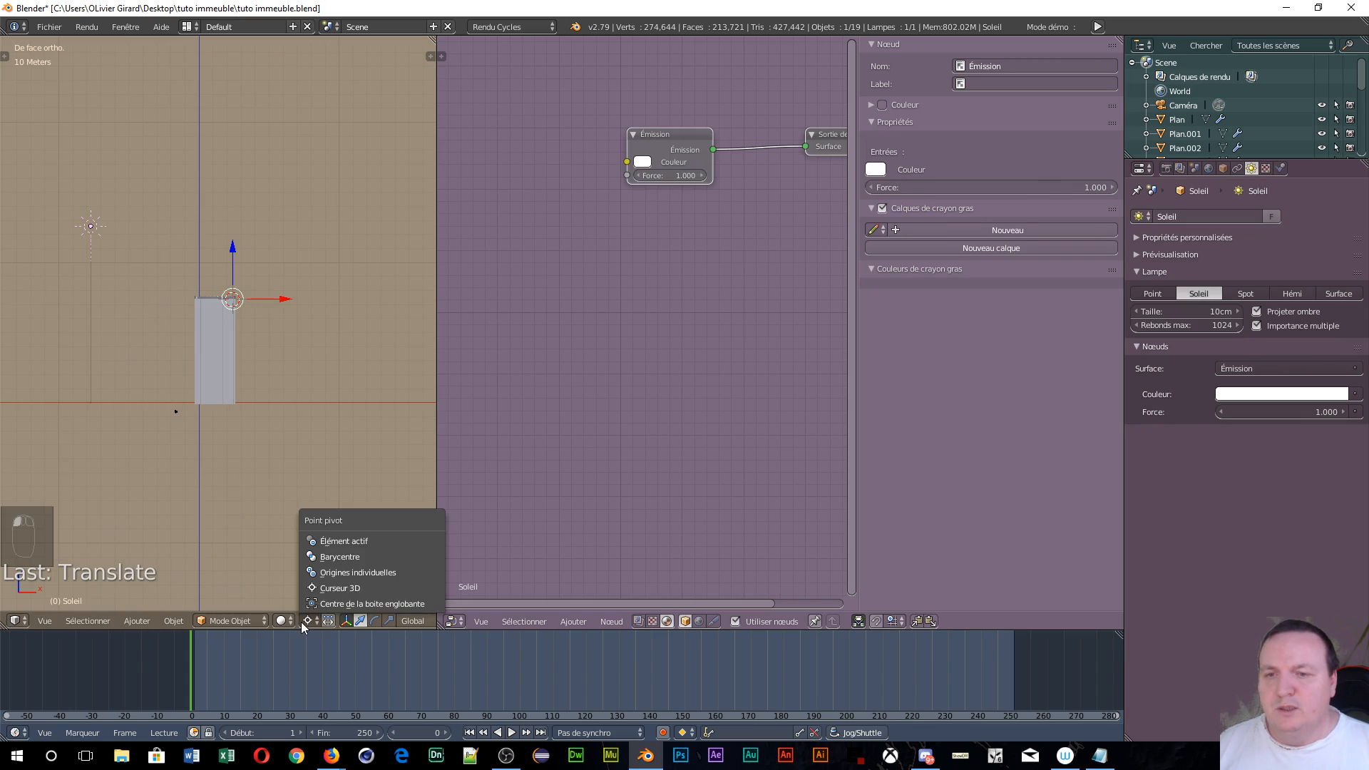
left_click(331, 559)
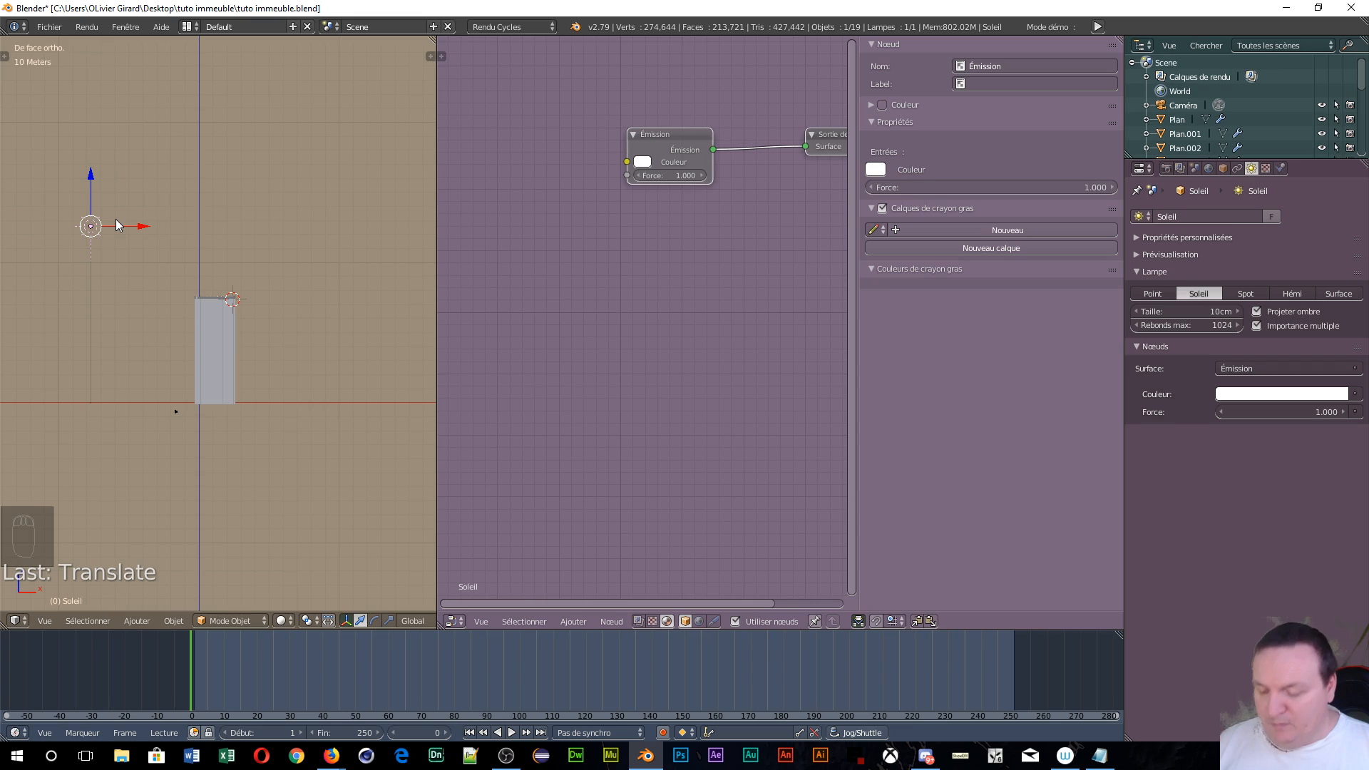
key("r")
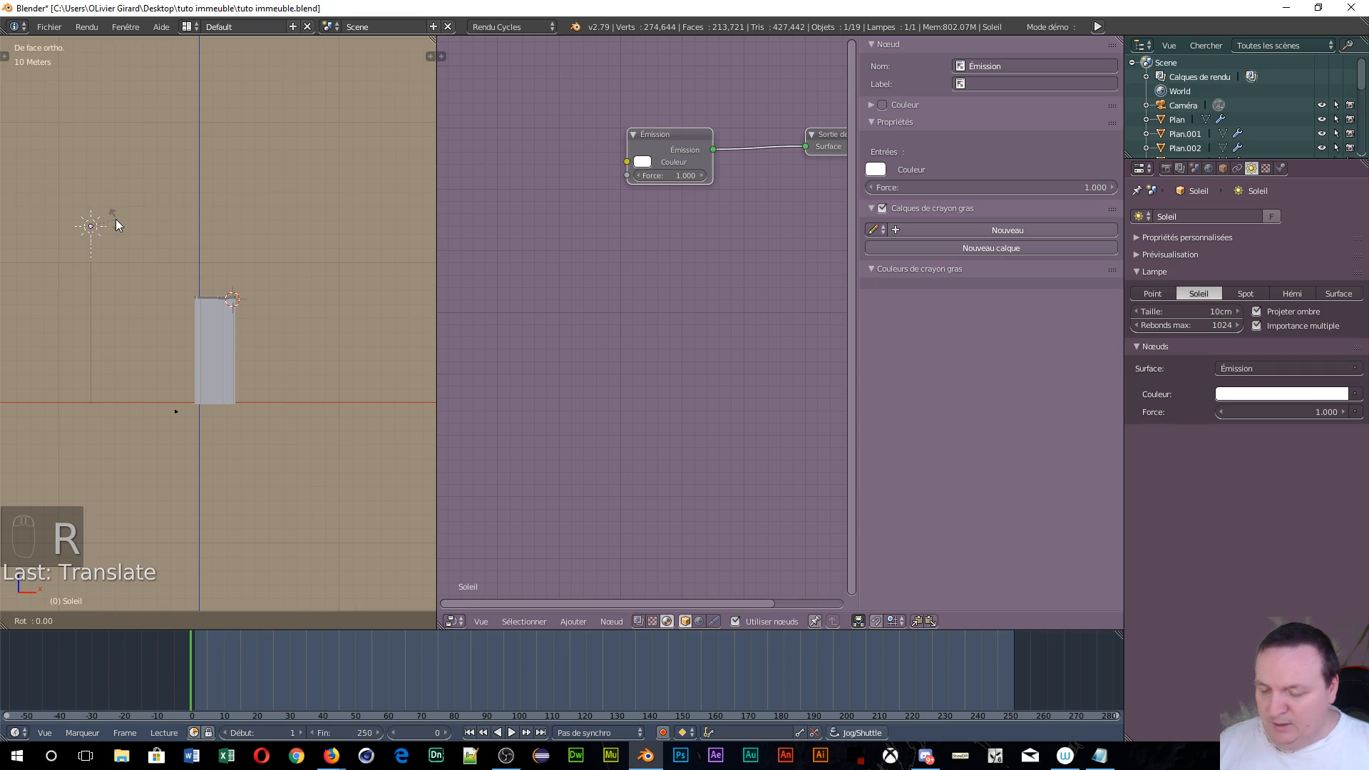
left_click(151, 92)
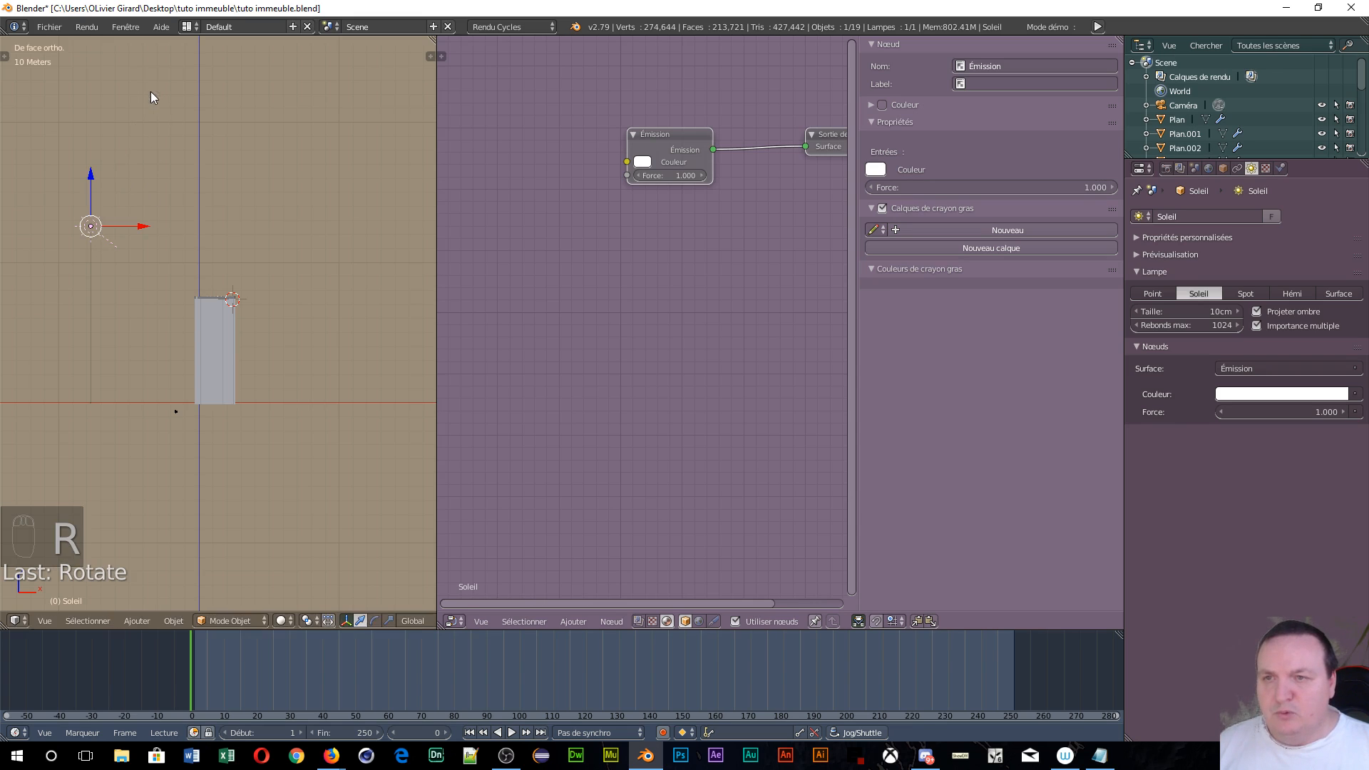
- Scale the sun lamp up about 7.5 times and lower it along the Z axis
key("s")
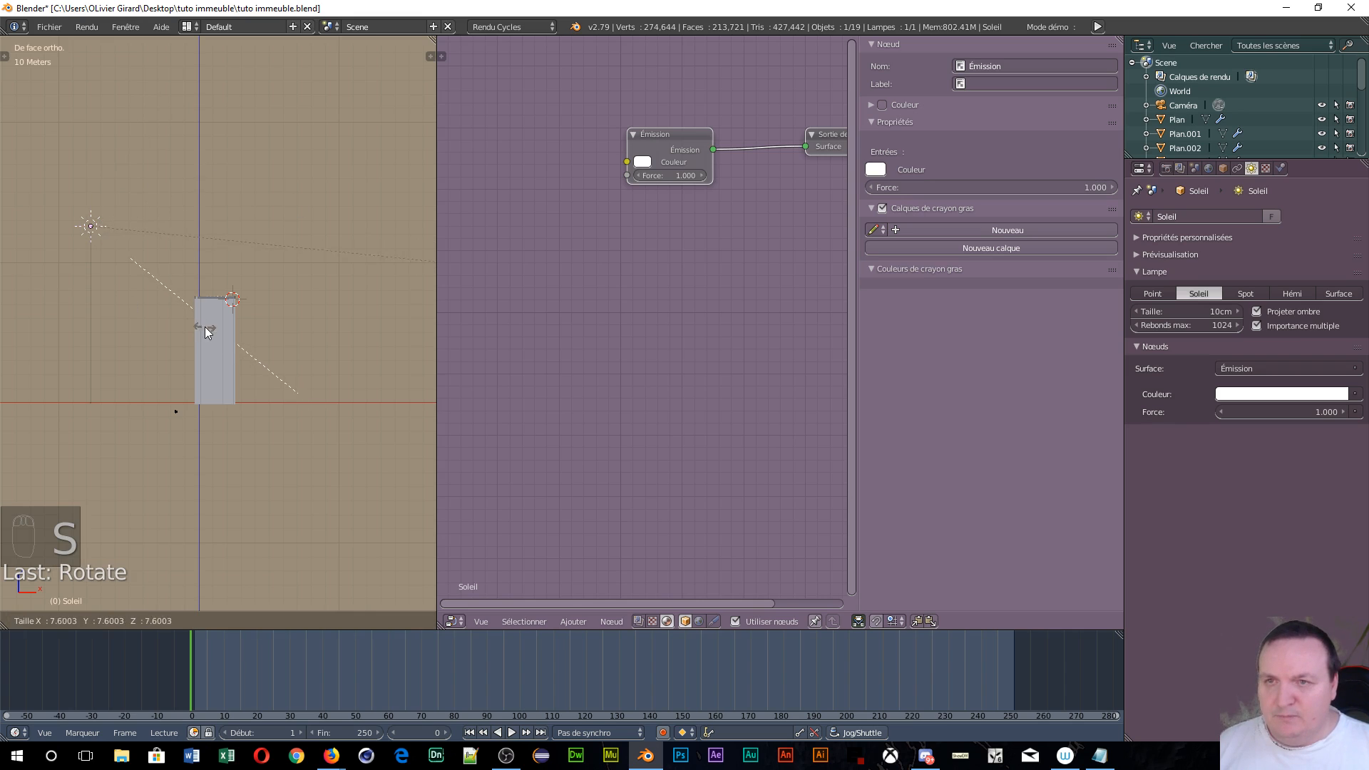
left_click(184, 321)
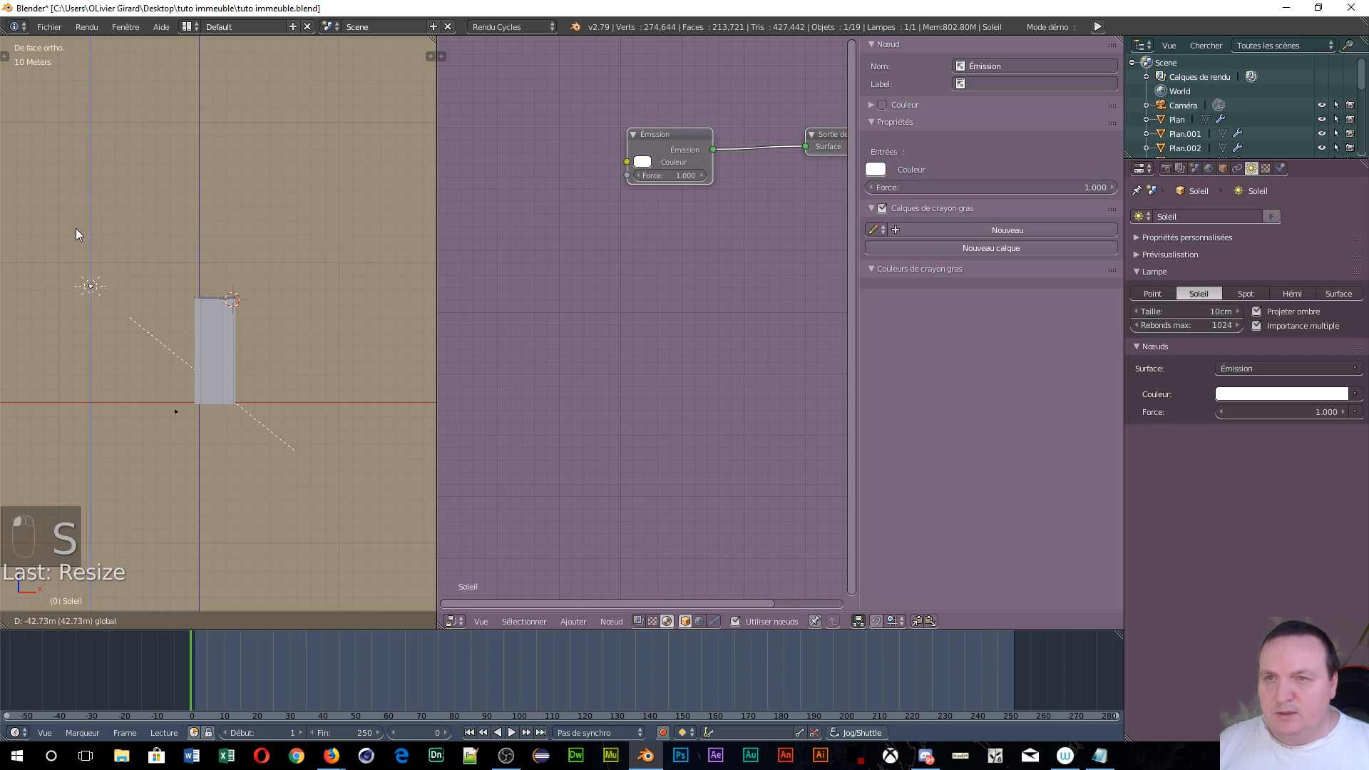
left_click_drag(76, 228, 76, 265)
- In top view, rotate the sun lamp around the global Z axis until its beam points toward -X
key("KP_7")
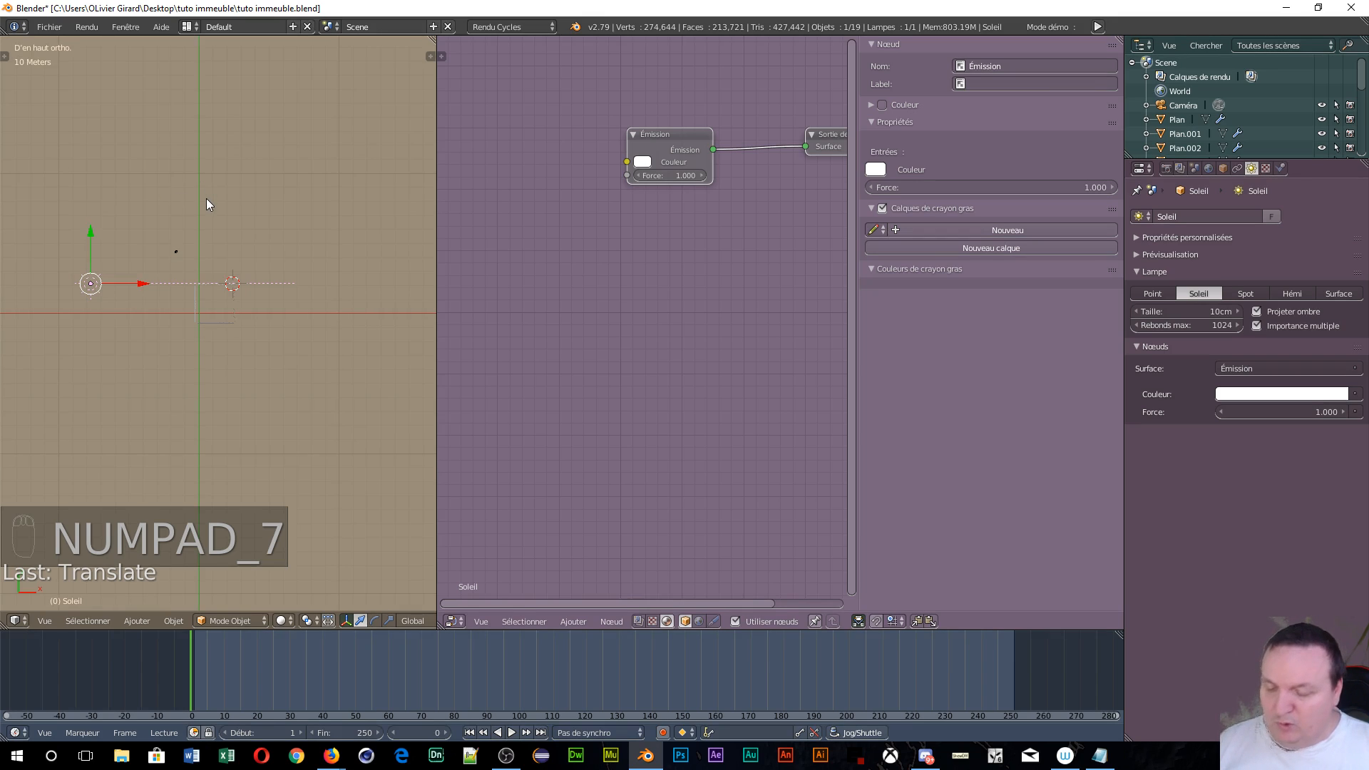
key("r")
left_click(183, 143)
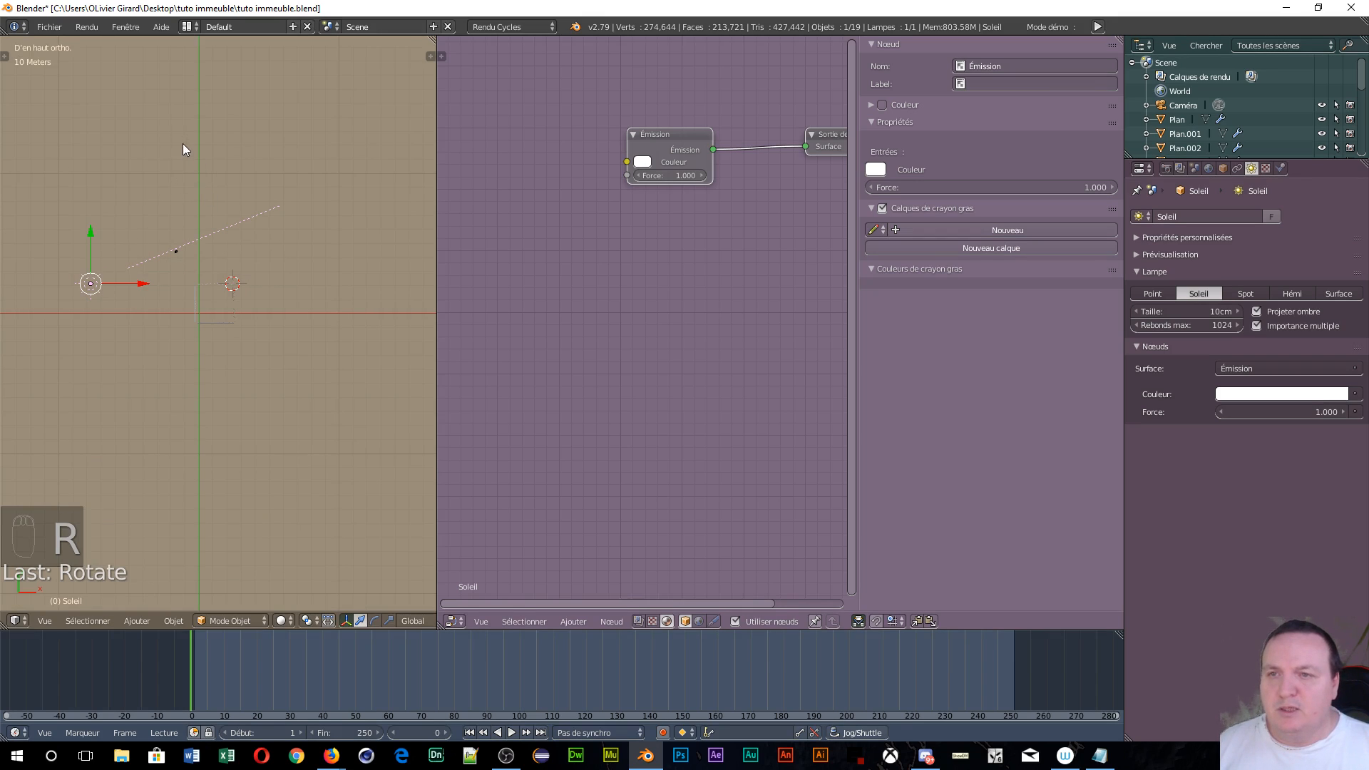
scroll(202, 285, "up", 7)
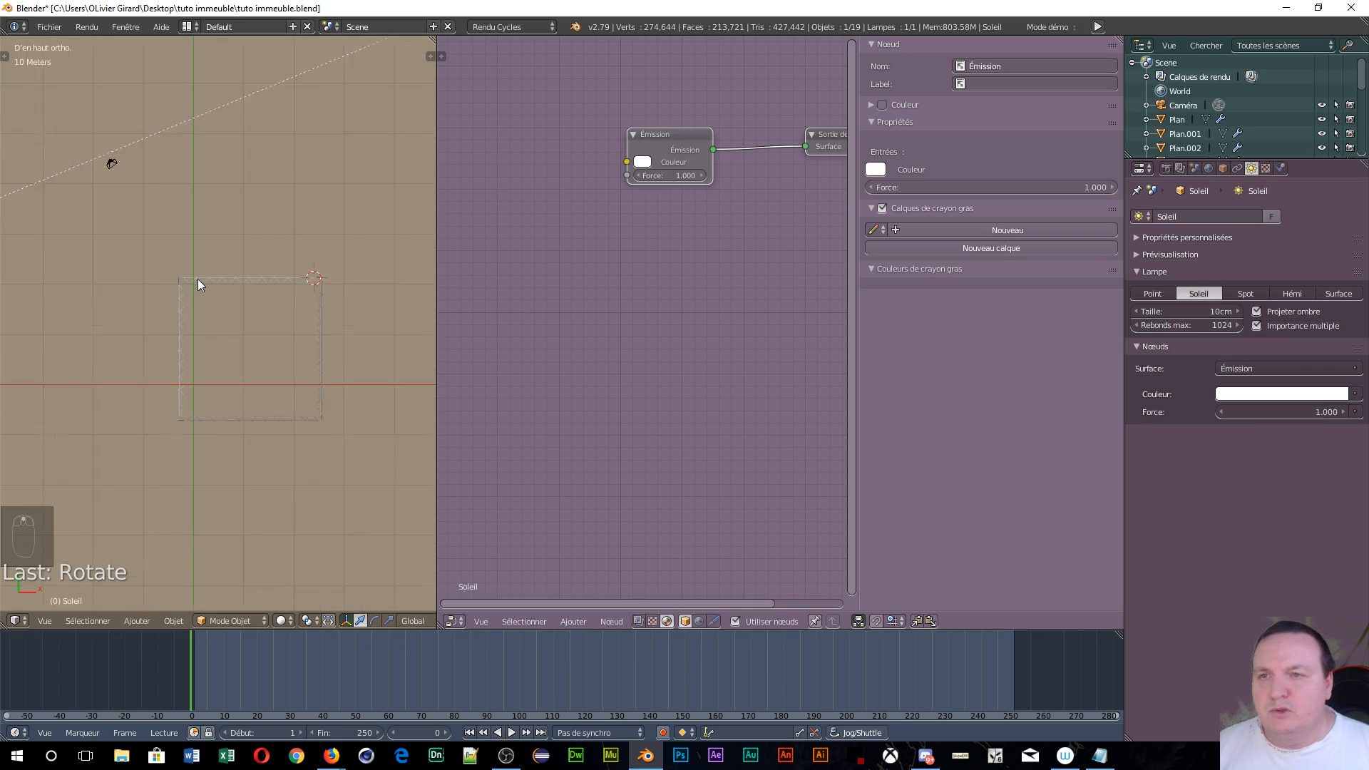
scroll(199, 284, "down", 8)
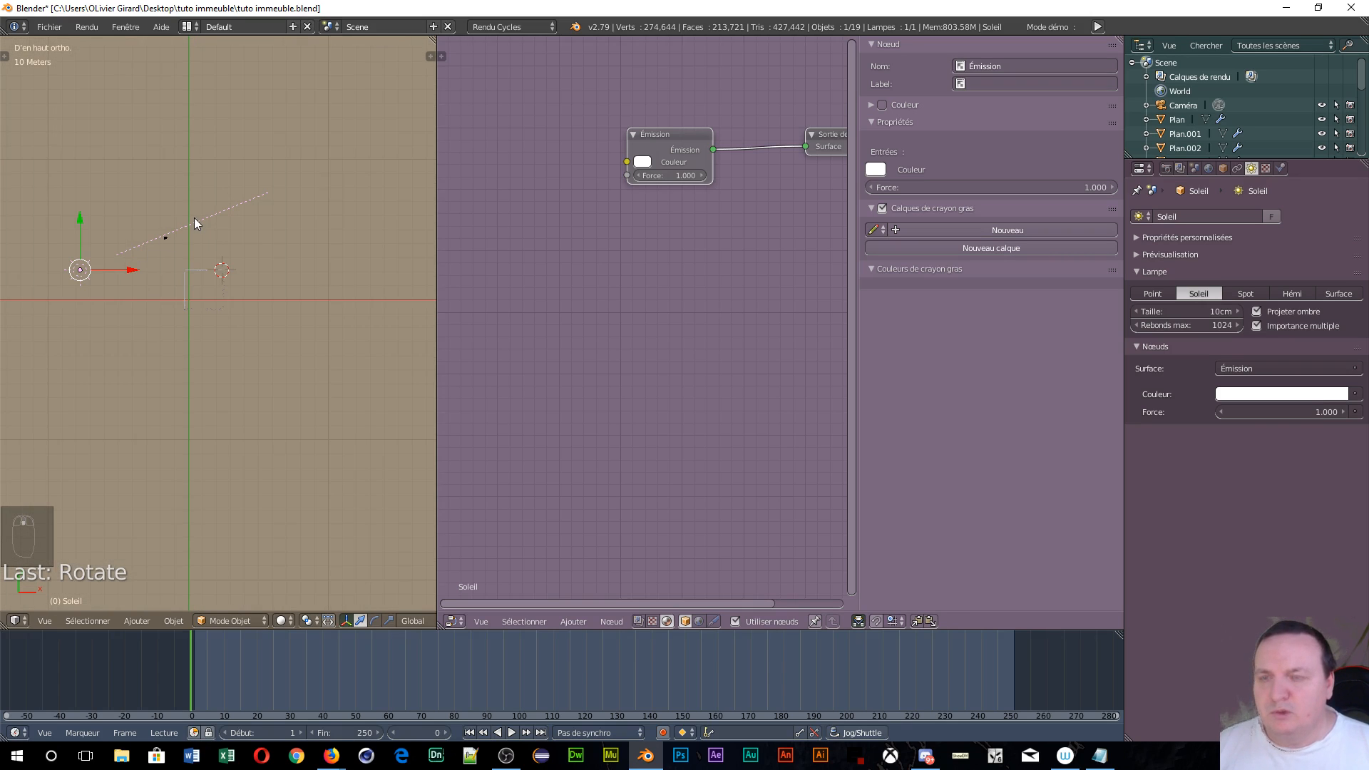
key("r")
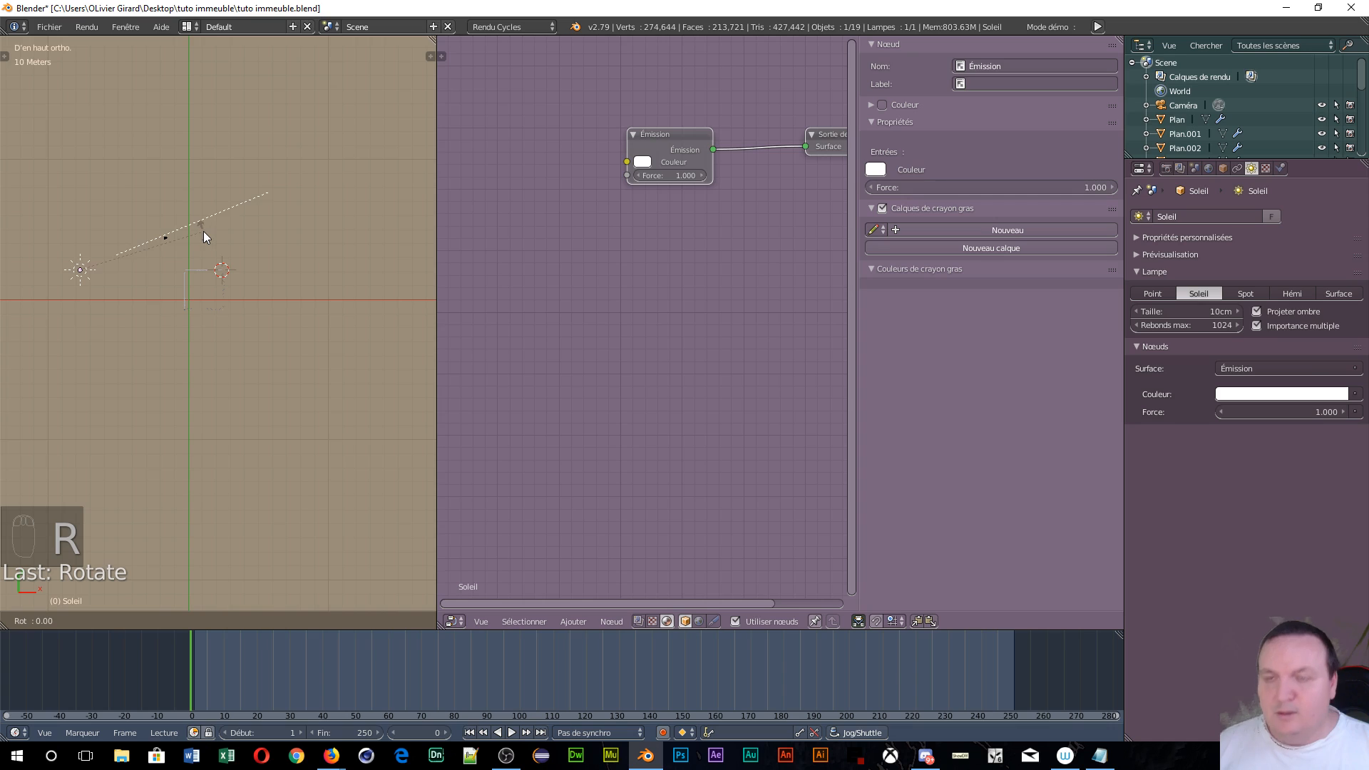
key("z")
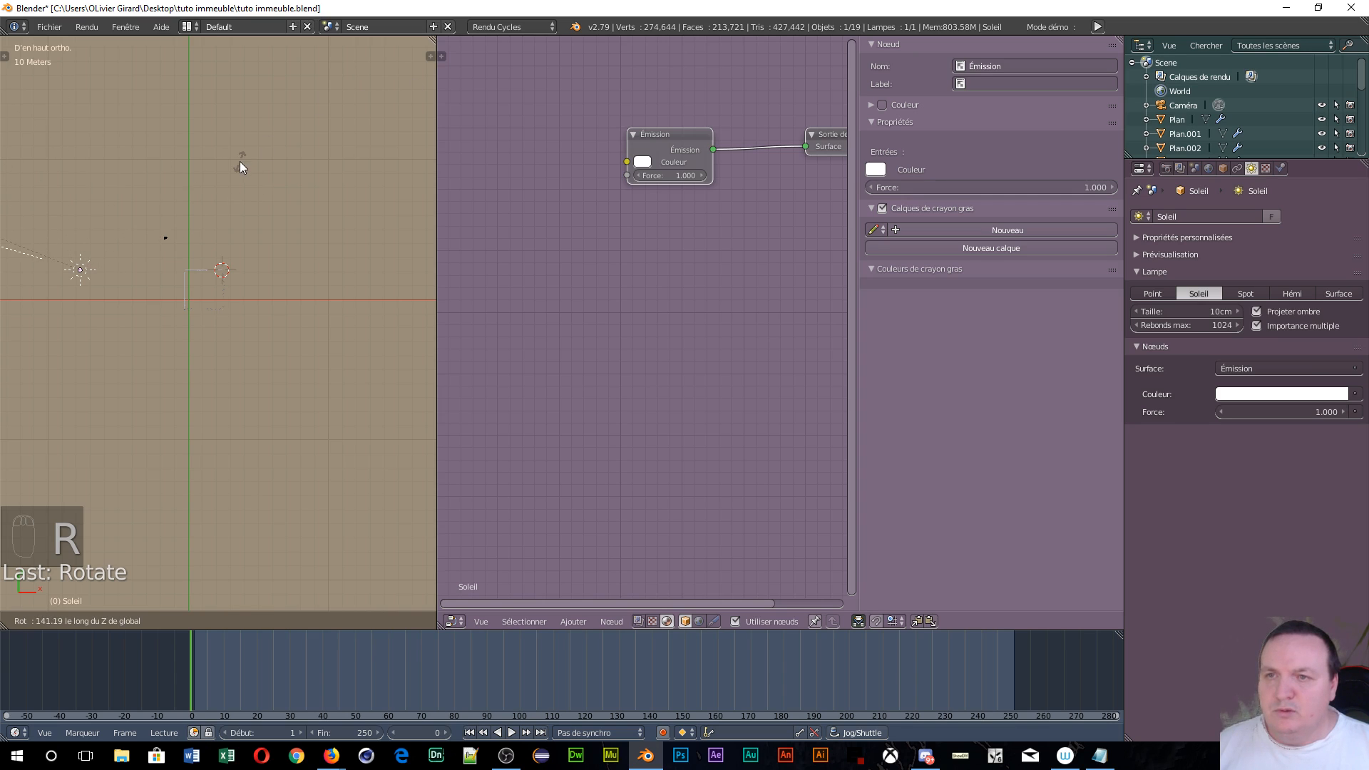
left_click(240, 157)
- Move the sun lamp past the building along +X and +Y, and rotate it around Z to aim at the building
left_click_drag(119, 265, 395, 315)
key("g")
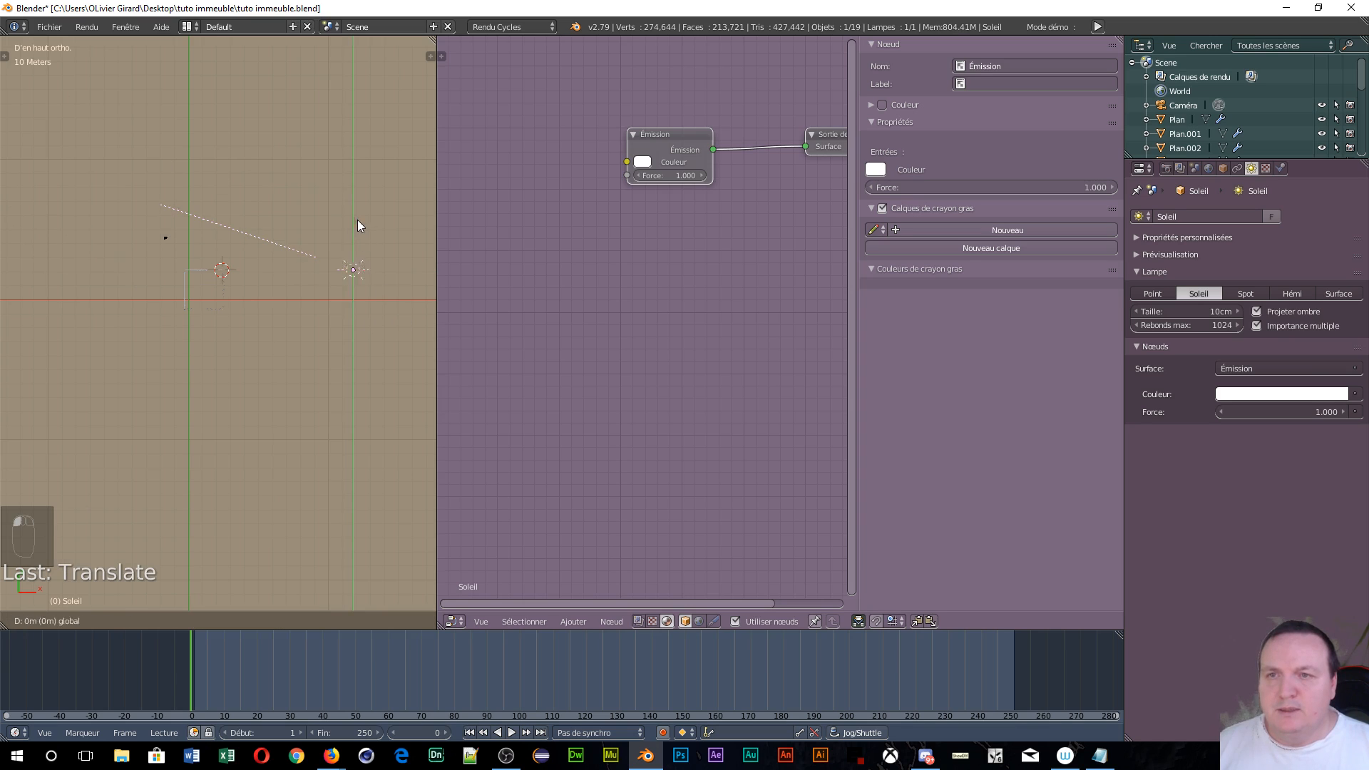
key("y")
left_click(348, 158)
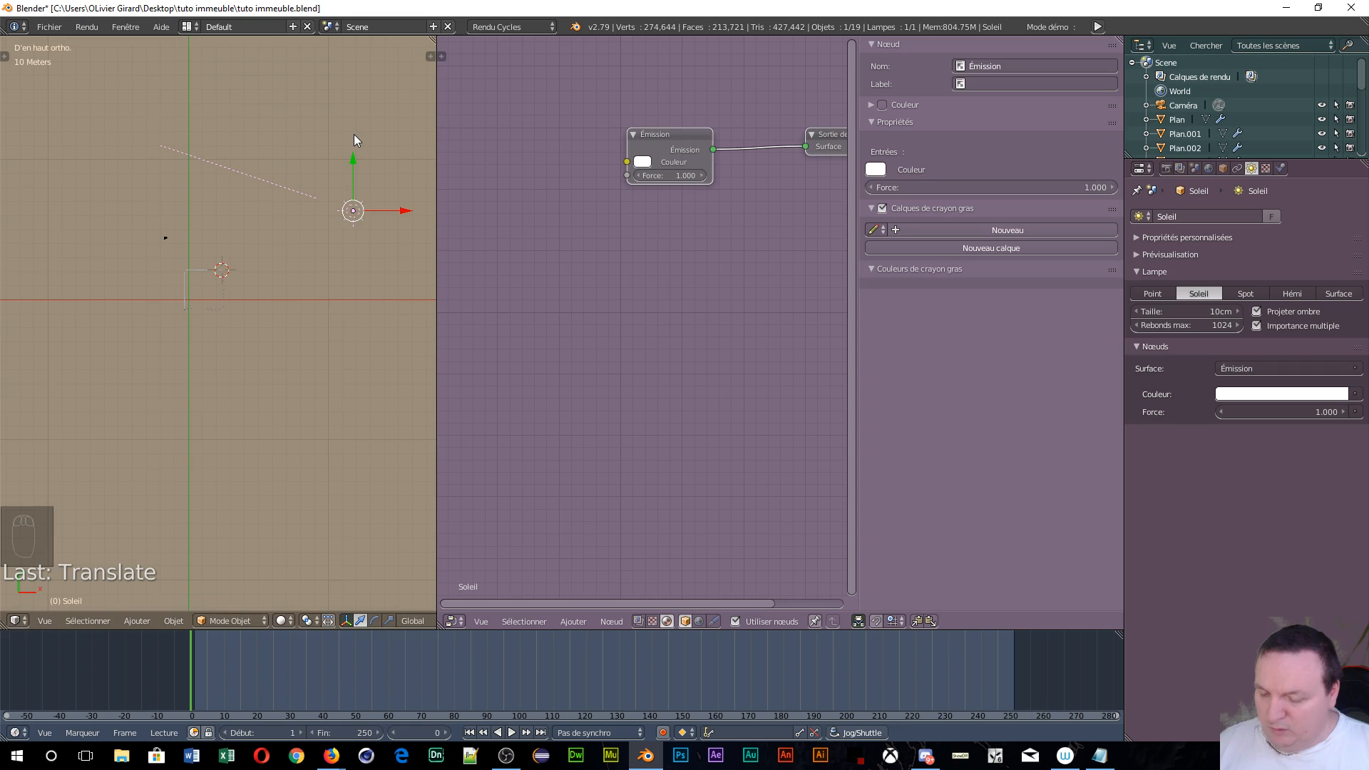
key("r")
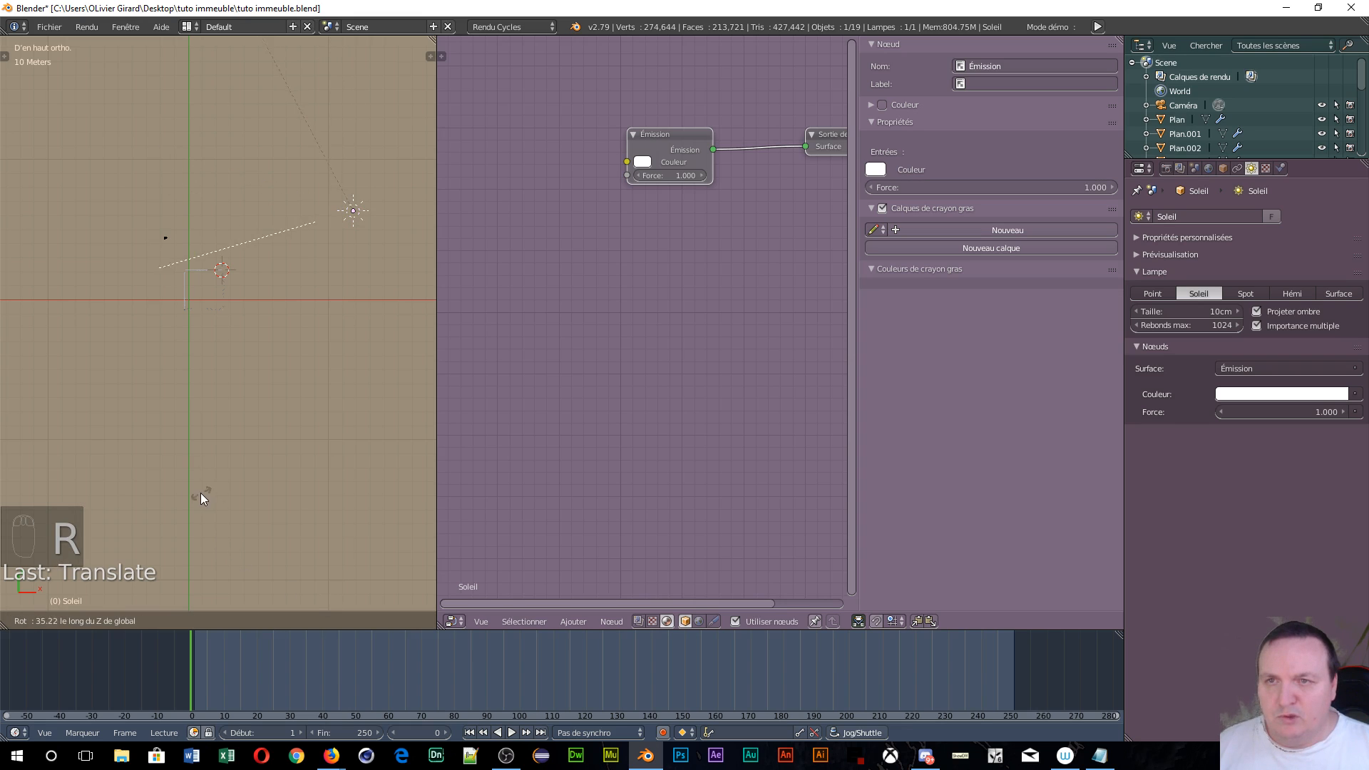
left_click(132, 459)
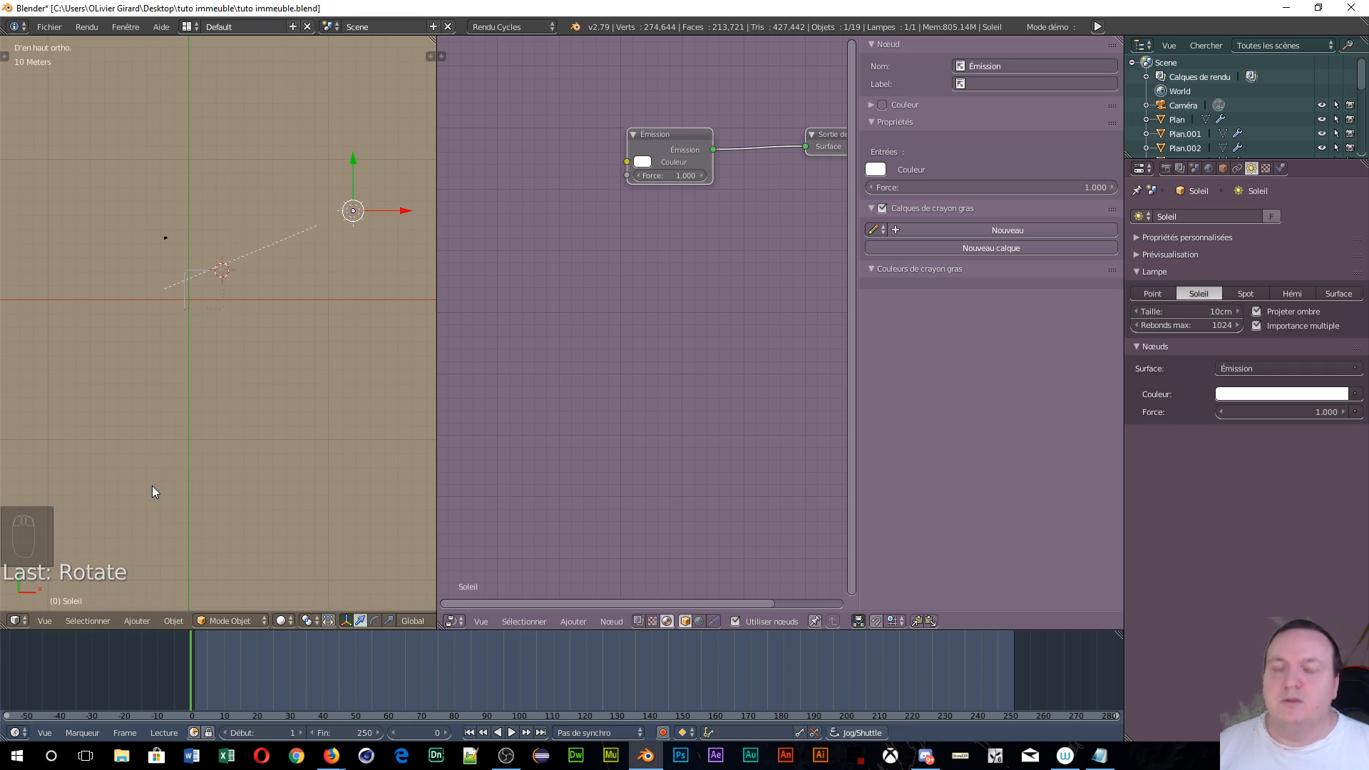
- Preview the building through the camera with rendered shading and examine the facade up close
key("KP_0")
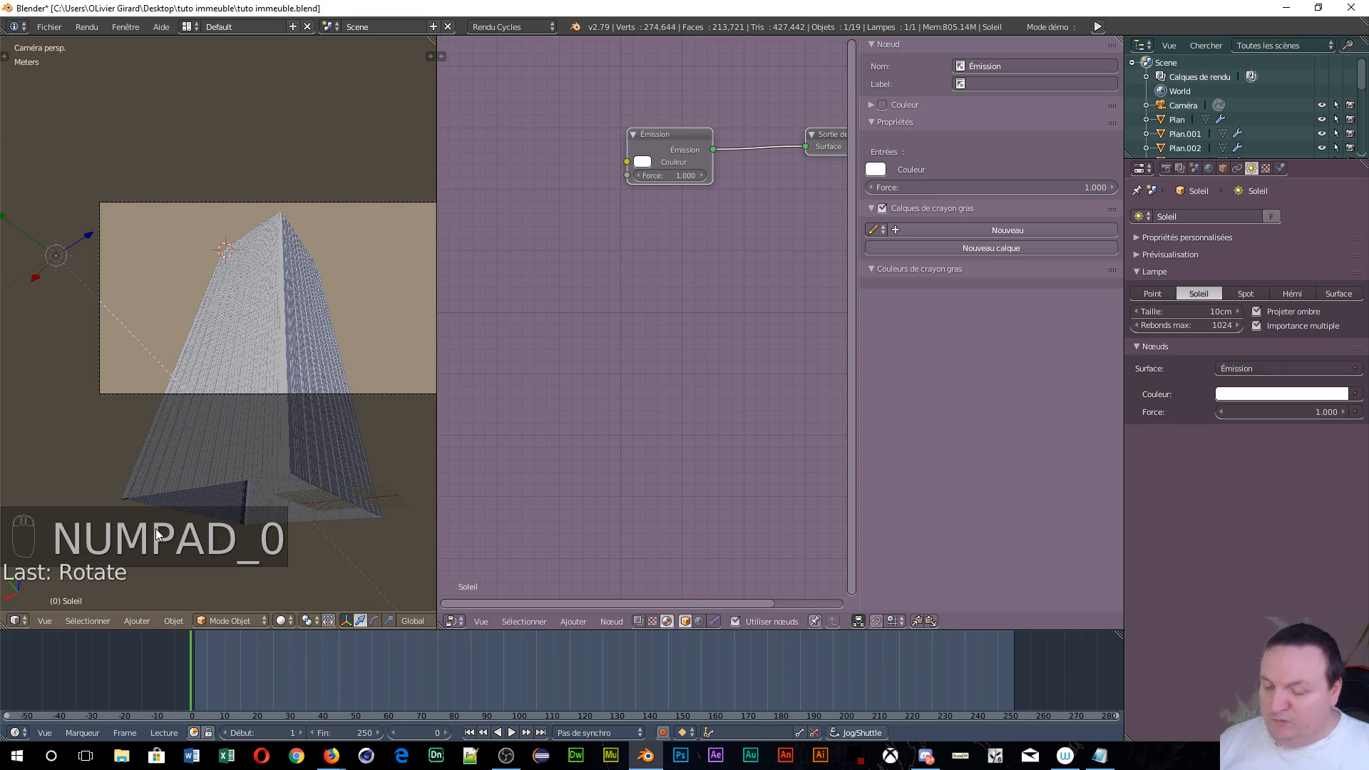
key("shift+z")
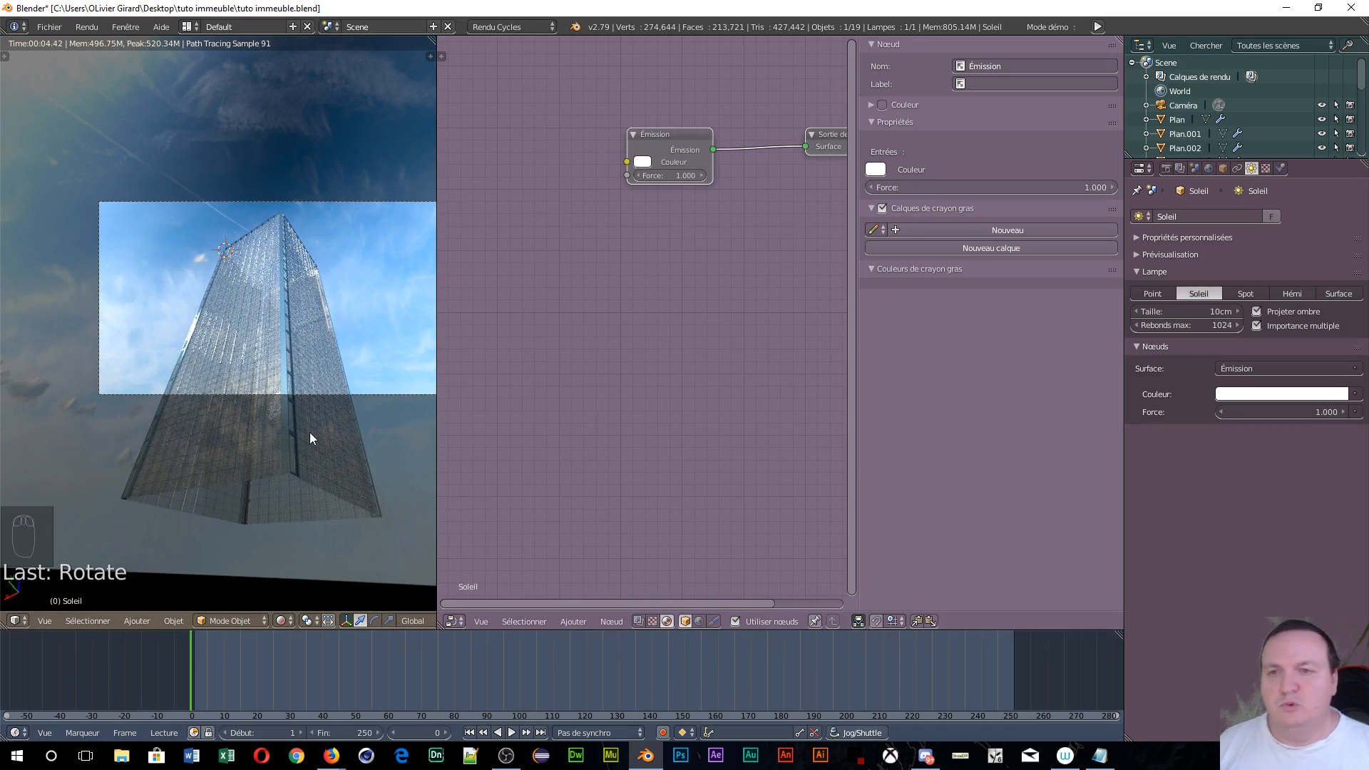
middle_click_drag(309, 432, 308, 432)
scroll(308, 432, "up", 6)
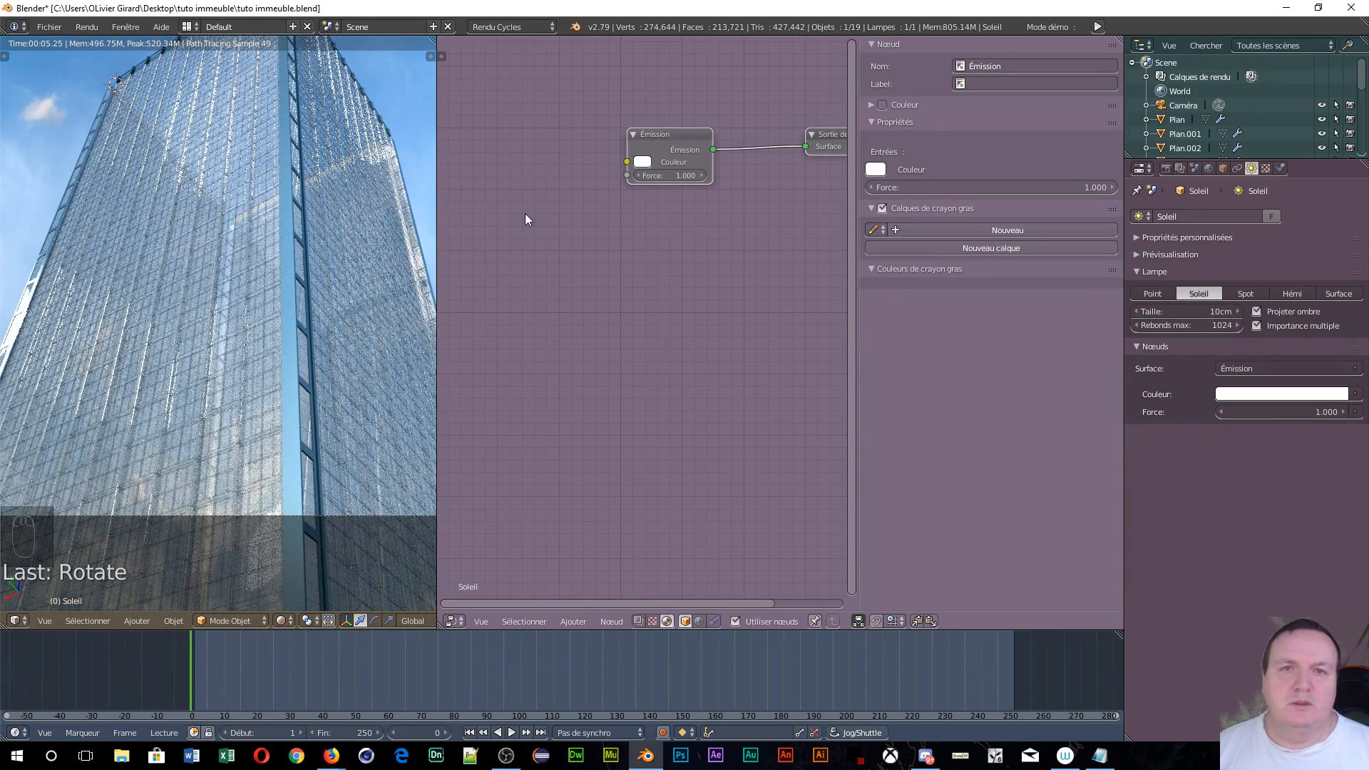
- Tint the sun lamp's emission colour a very pale yellow and set its strength to 8.2
middle_click_drag(617, 257, 485, 259)
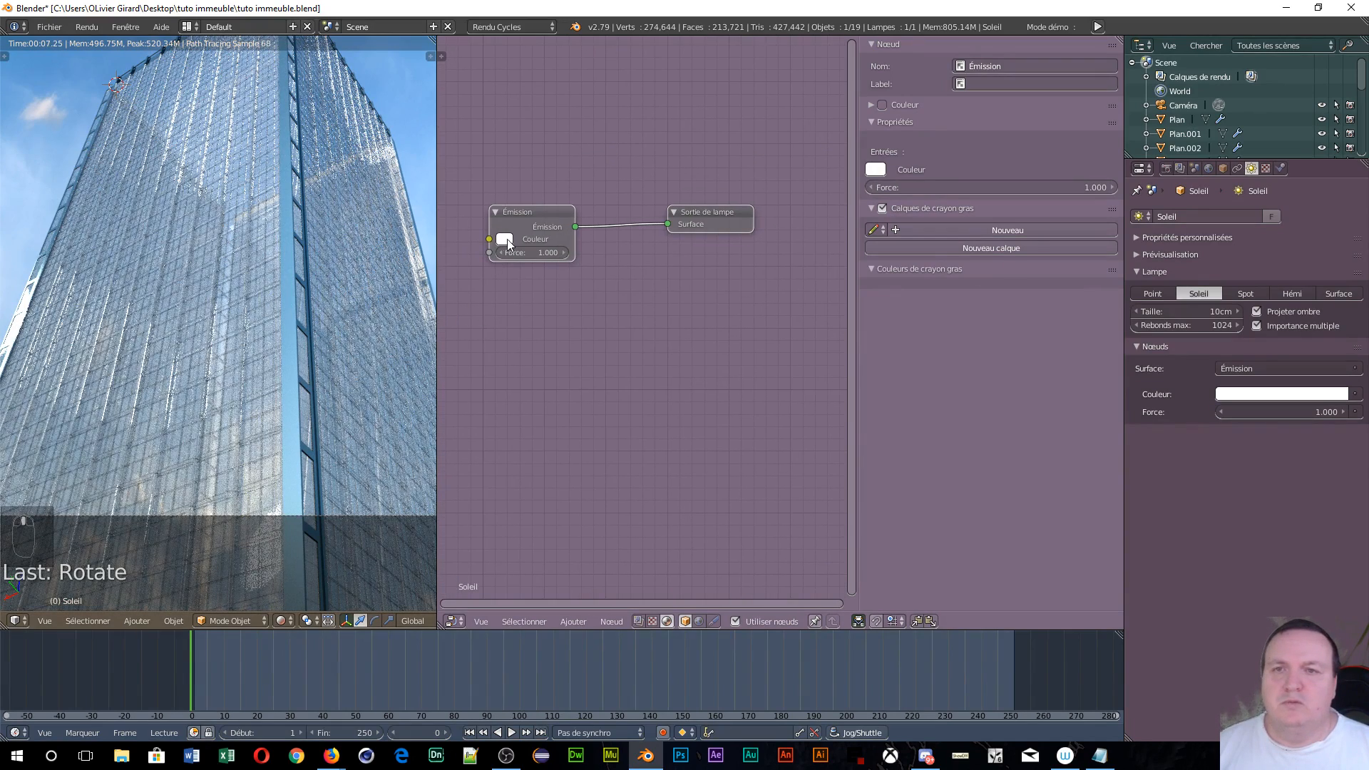
left_click(505, 239)
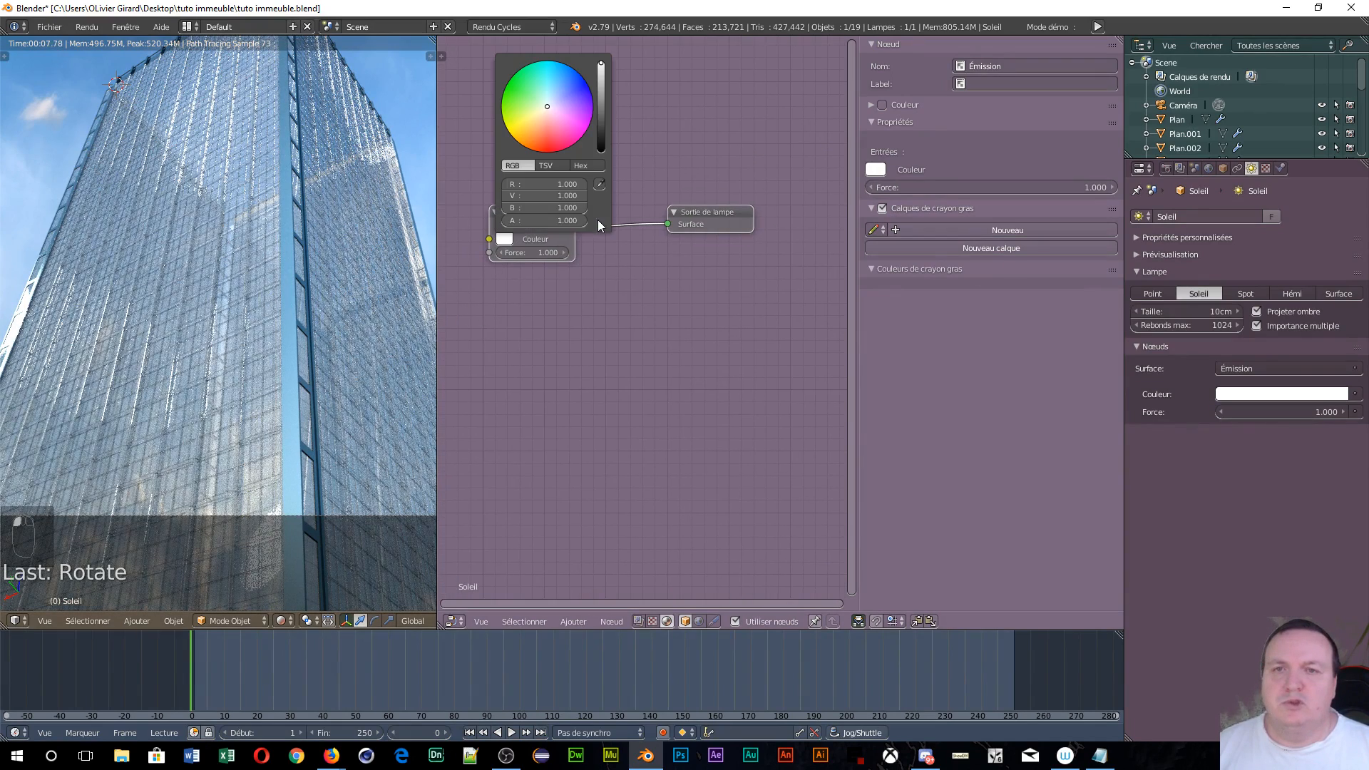
left_click(544, 108)
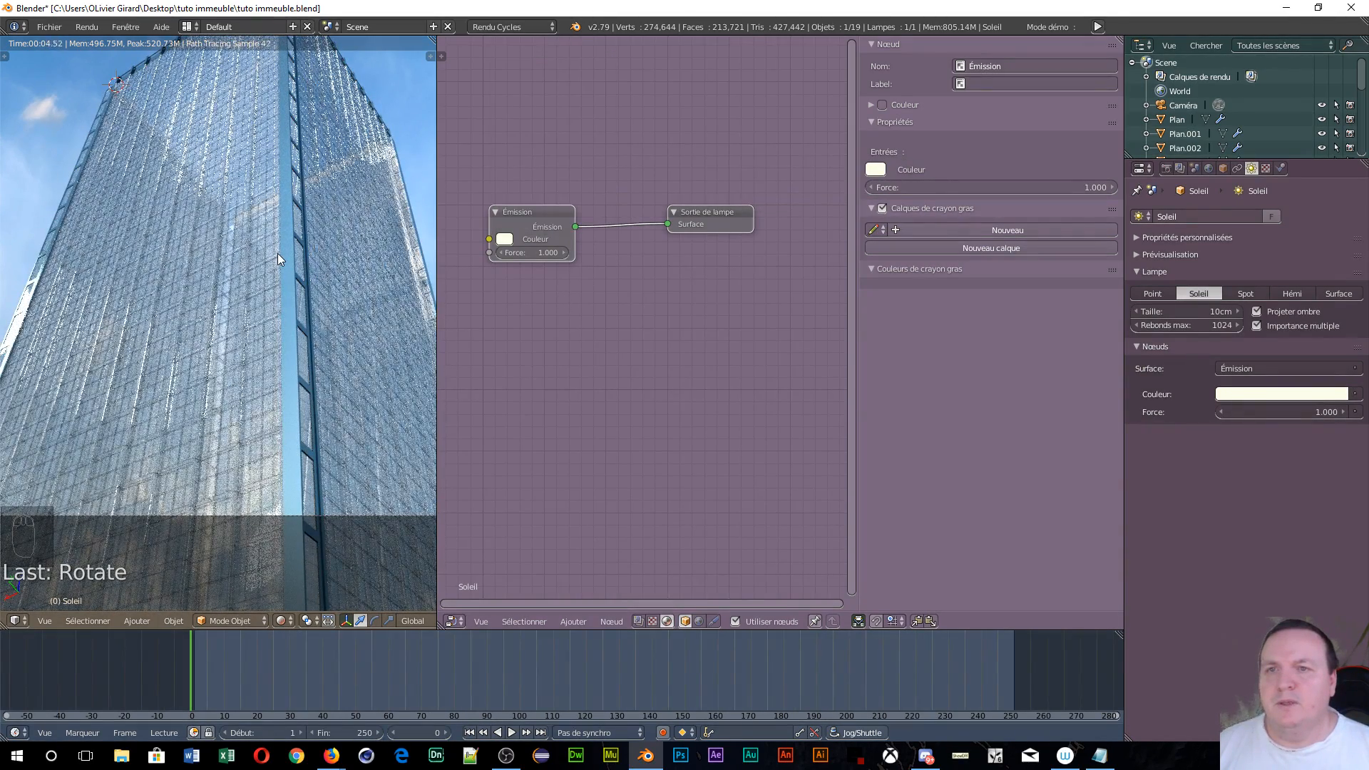
mouse_move(276, 254)
middle_mouse_down()
mouse_move(249, 278)
mouse_move(278, 258)
middle_mouse_up()
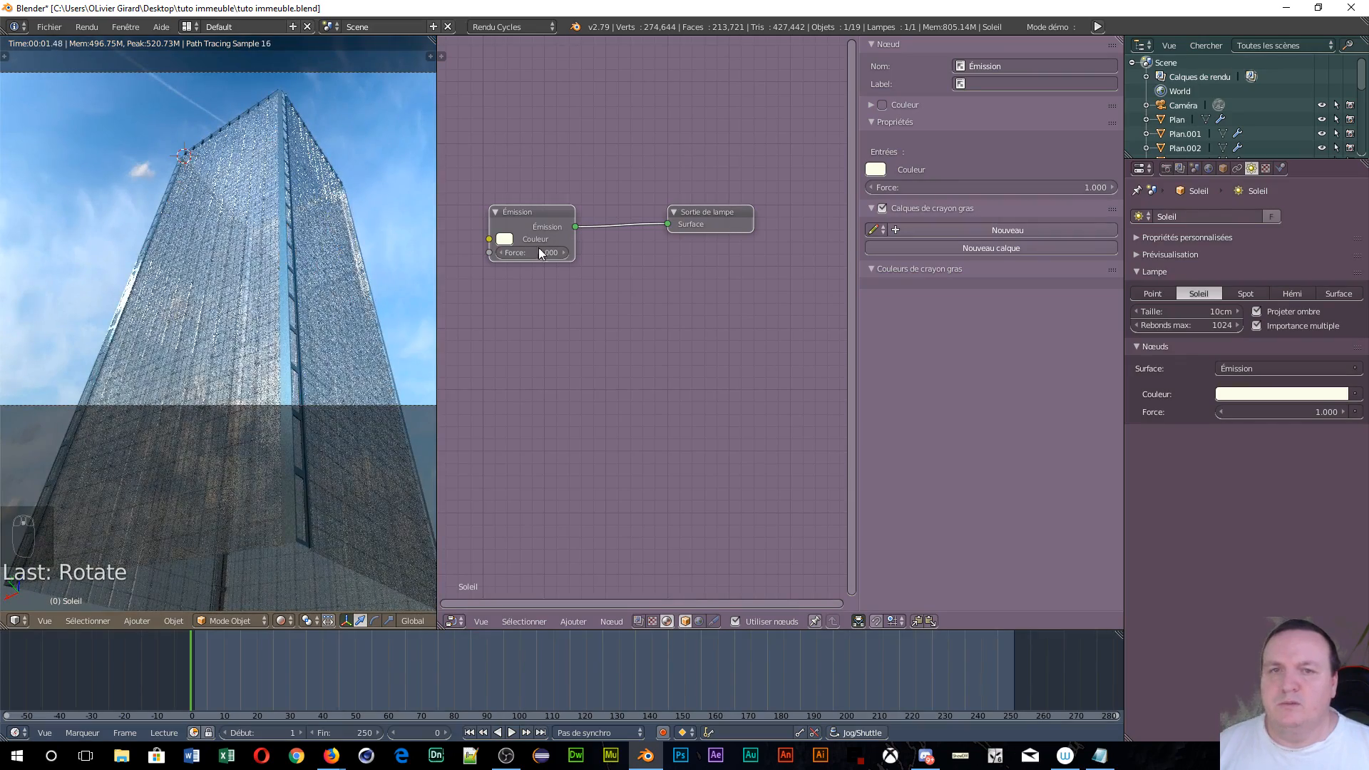
left_click_drag(536, 253, 559, 254)
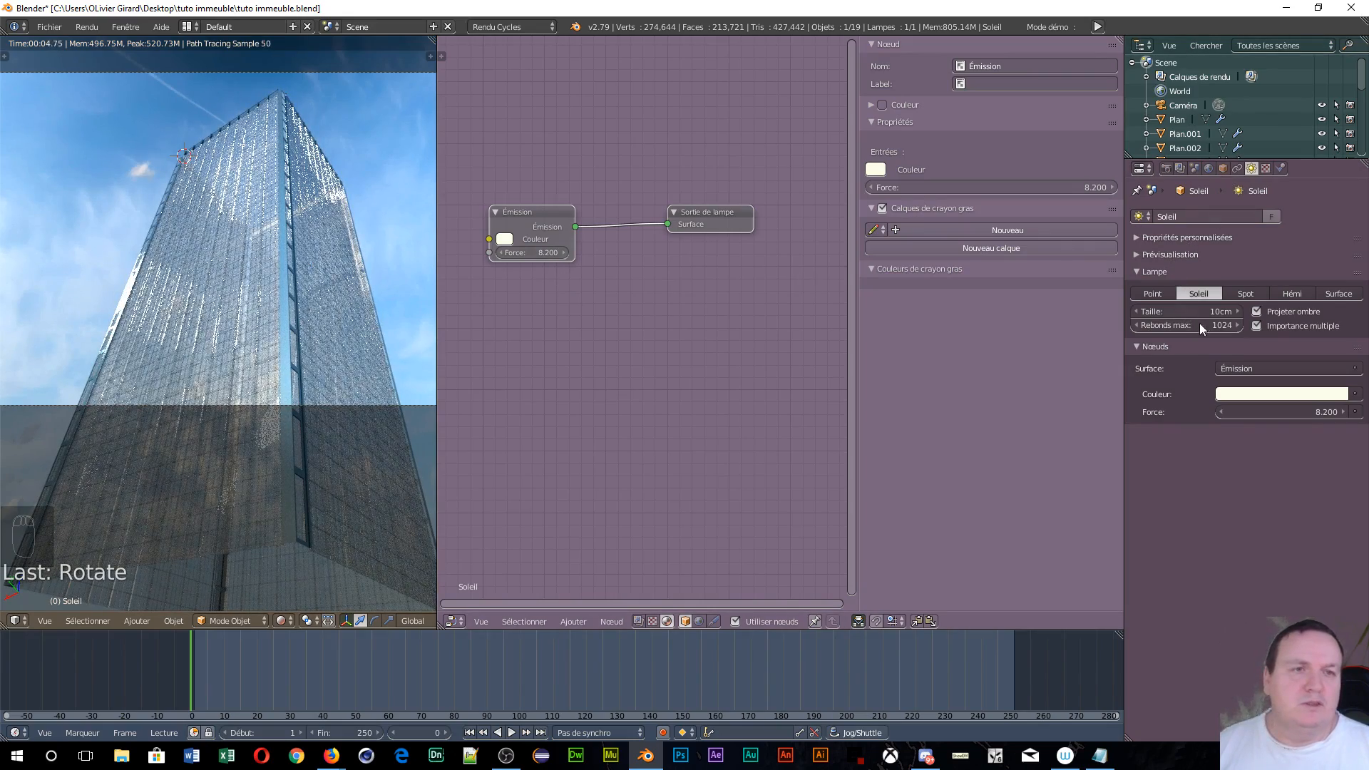
- Set the sun lamp's size to 8.55 m
left_click_drag(1225, 315, 1290, 315)
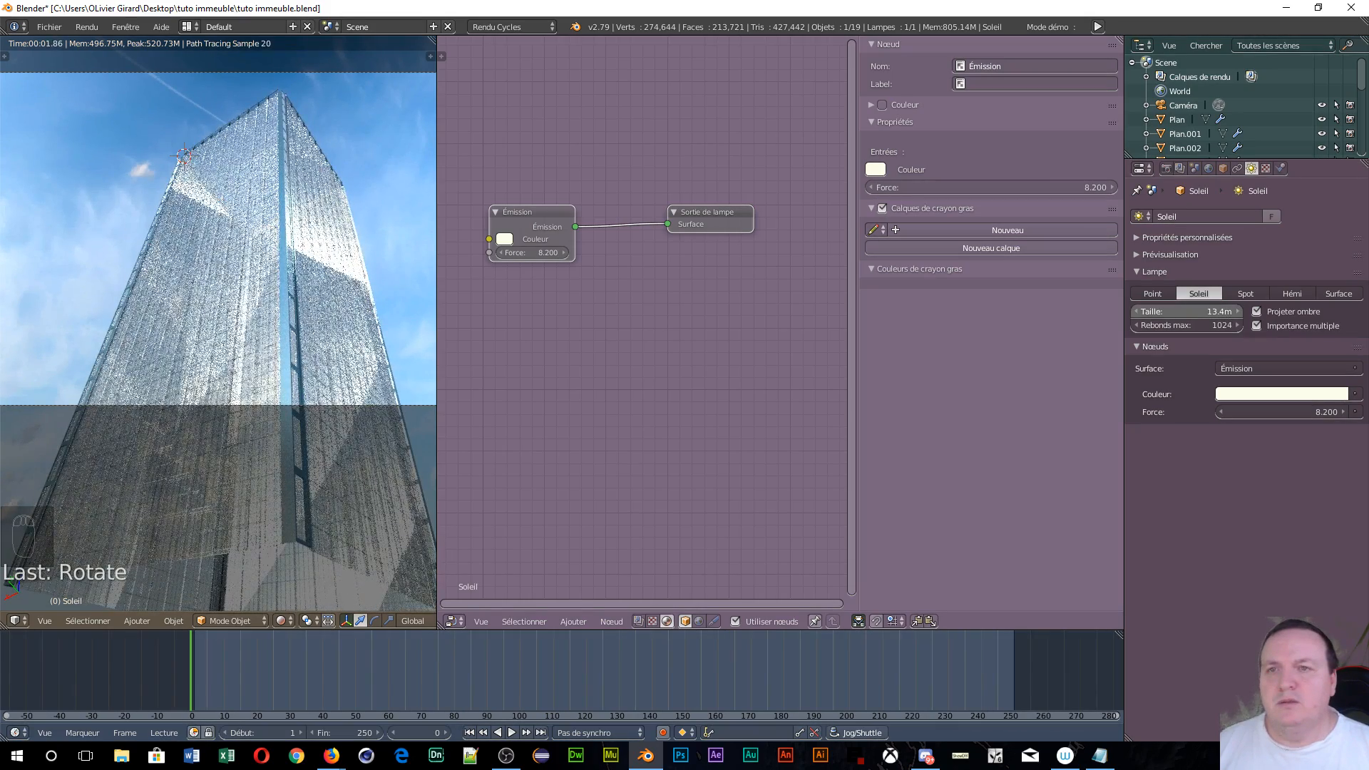
left_click_drag(1291, 315, 1226, 324)
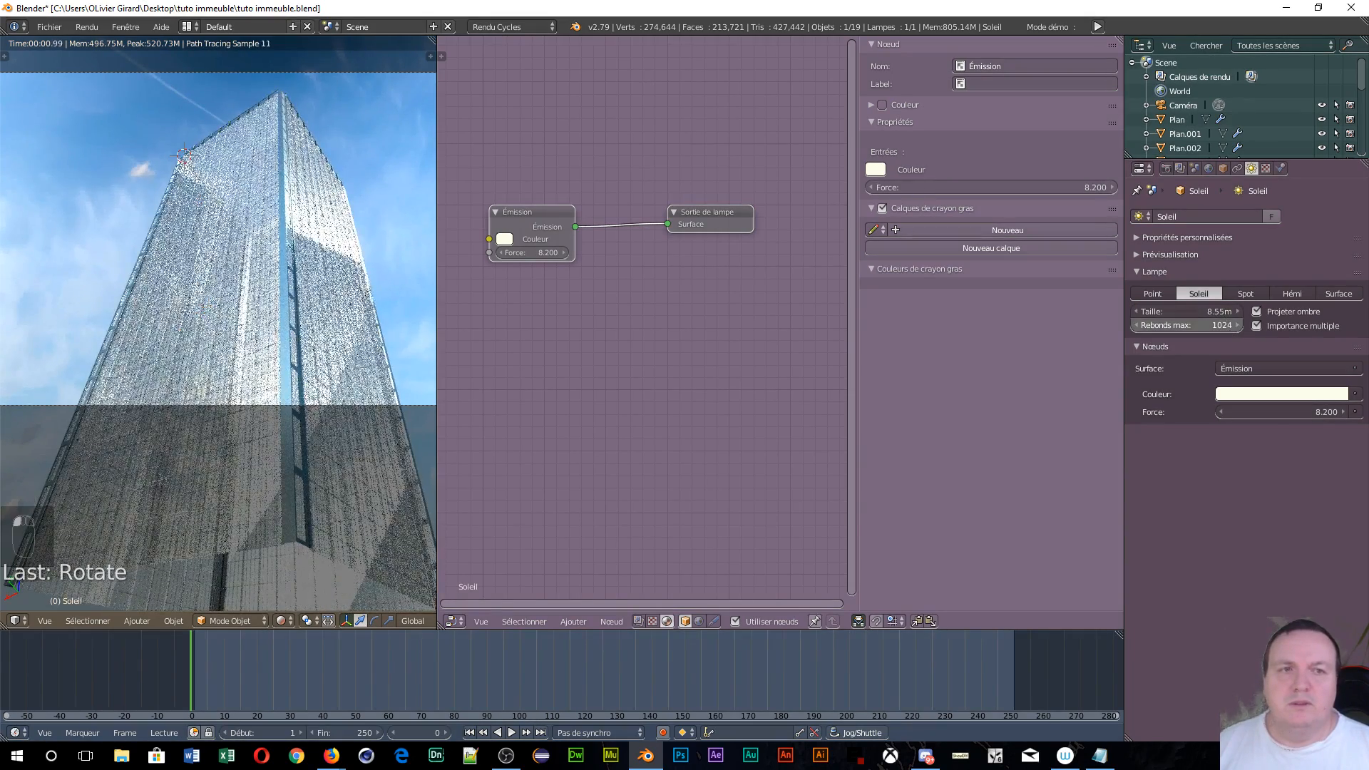
left_click(1217, 325)
key("Return")
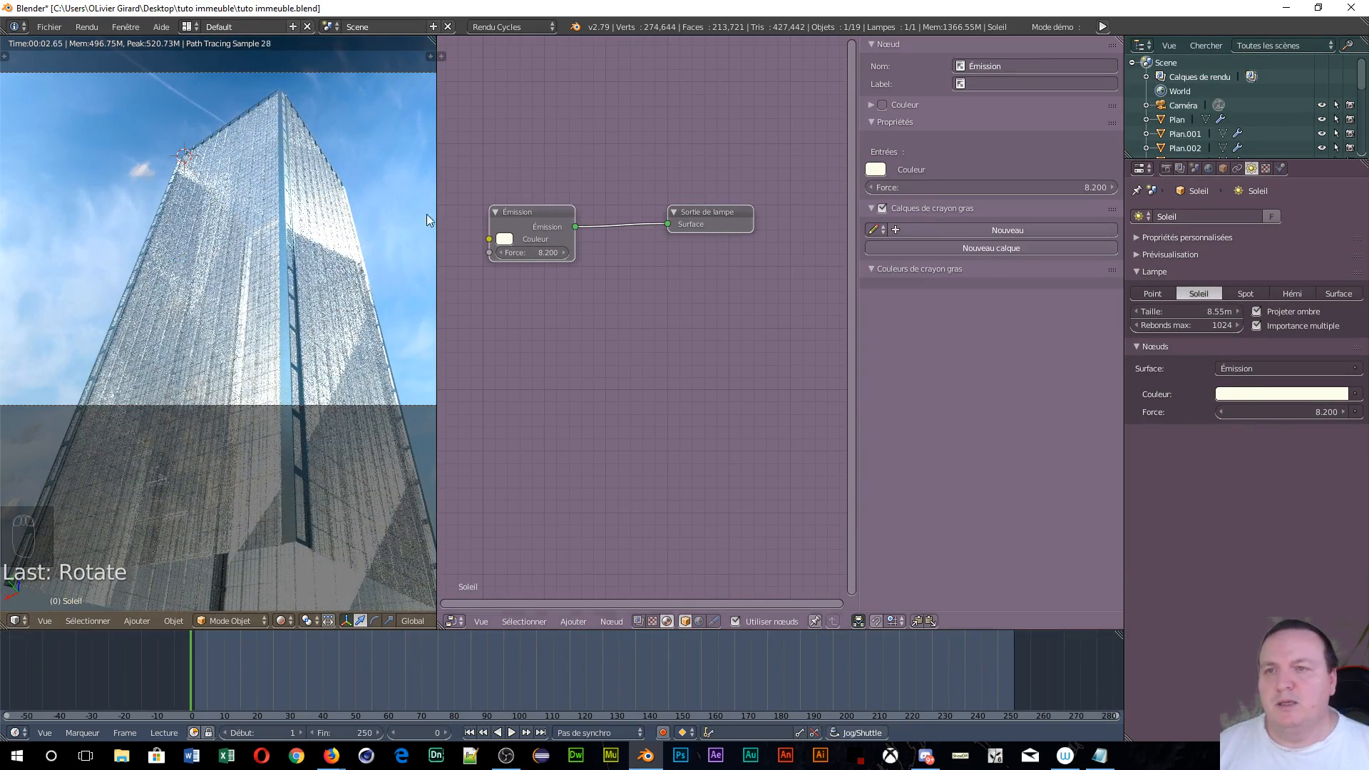
- Return to solid shading and examine the sun lamp's position and beam direction relative to the building from the front and other angles
middle_click_drag(181, 264, 182, 259)
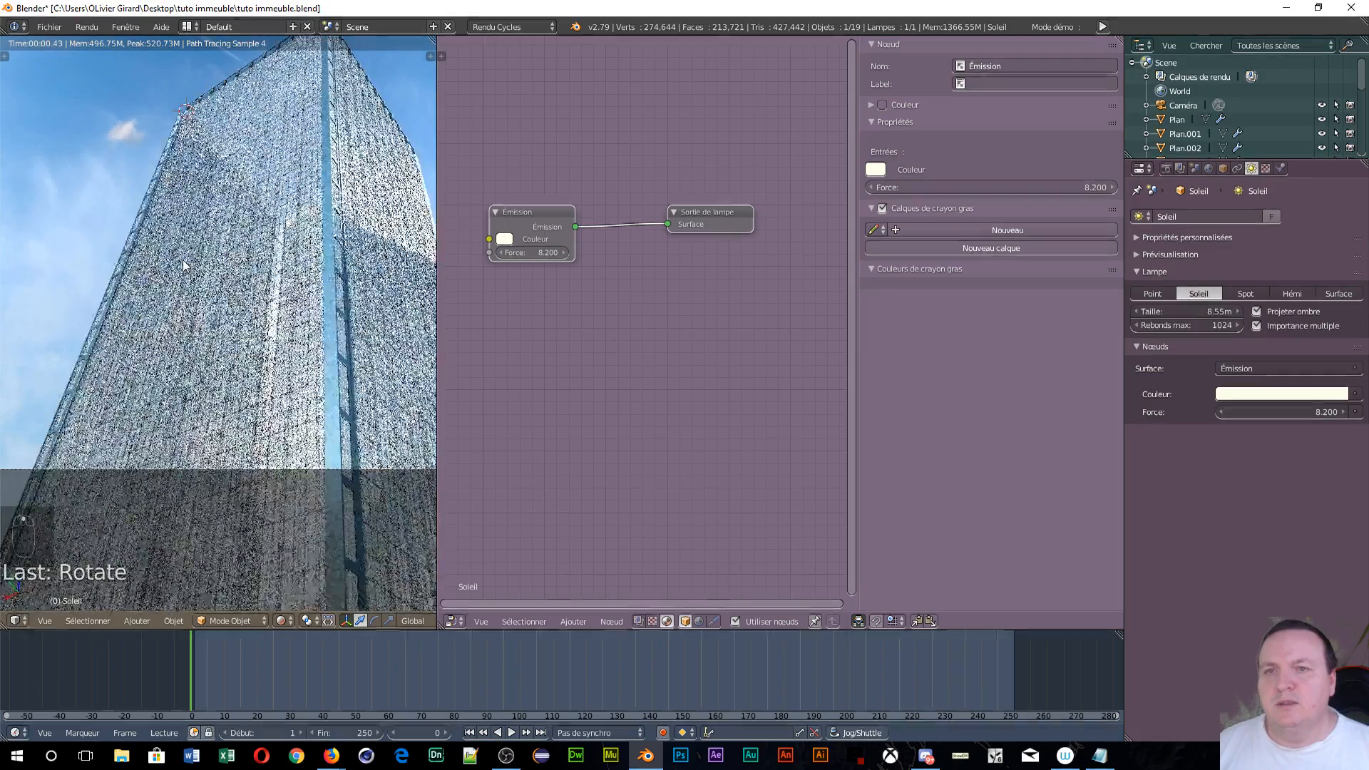
scroll(193, 271, "down", 3)
middle_click_drag(324, 181, 324, 228)
scroll(324, 229, "down", 4)
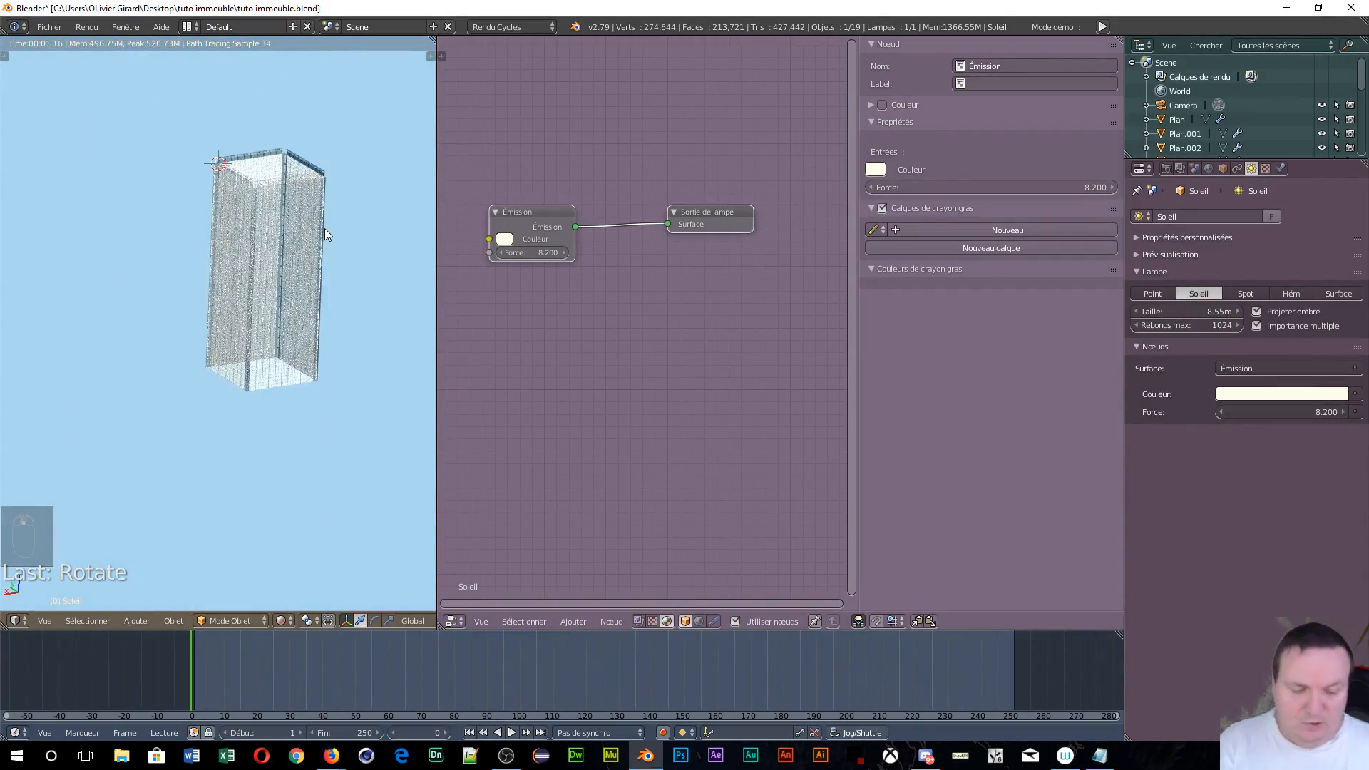
key("KP_1")
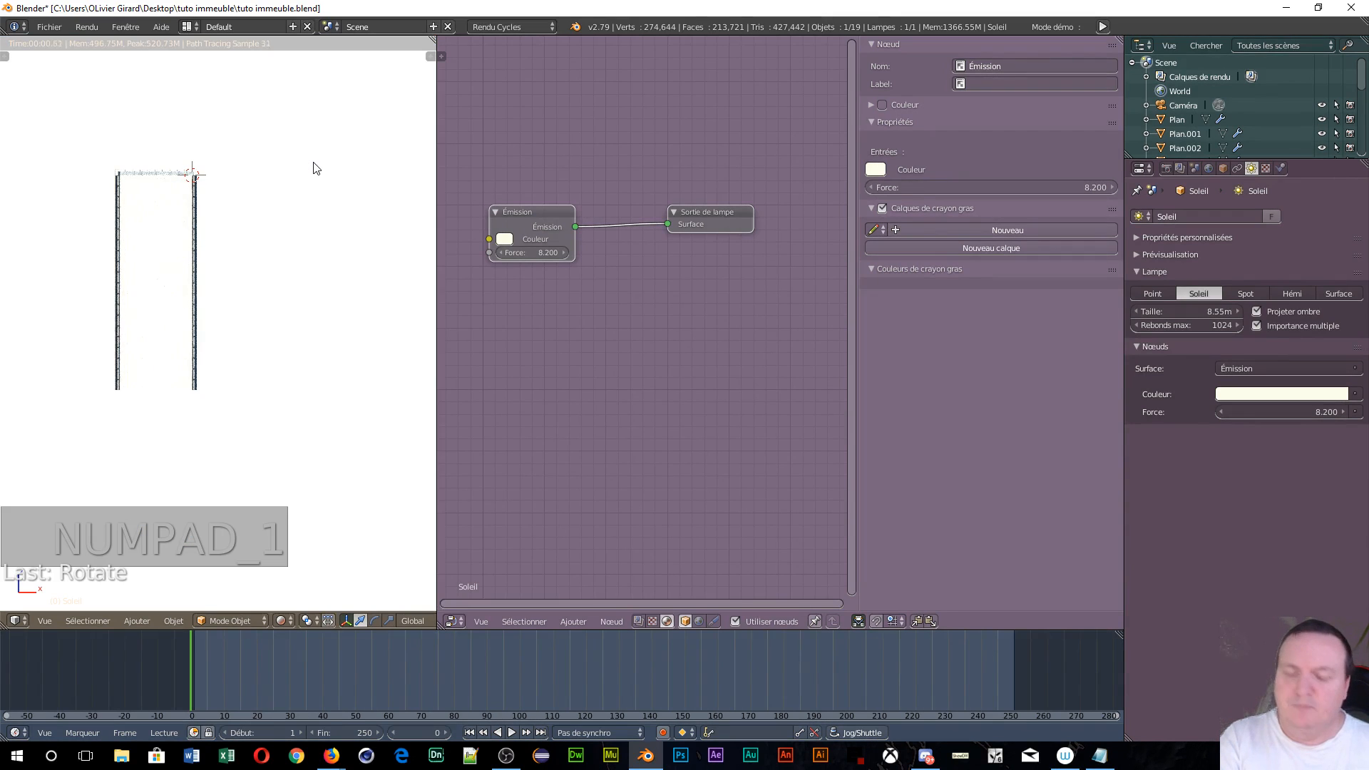
key("z")
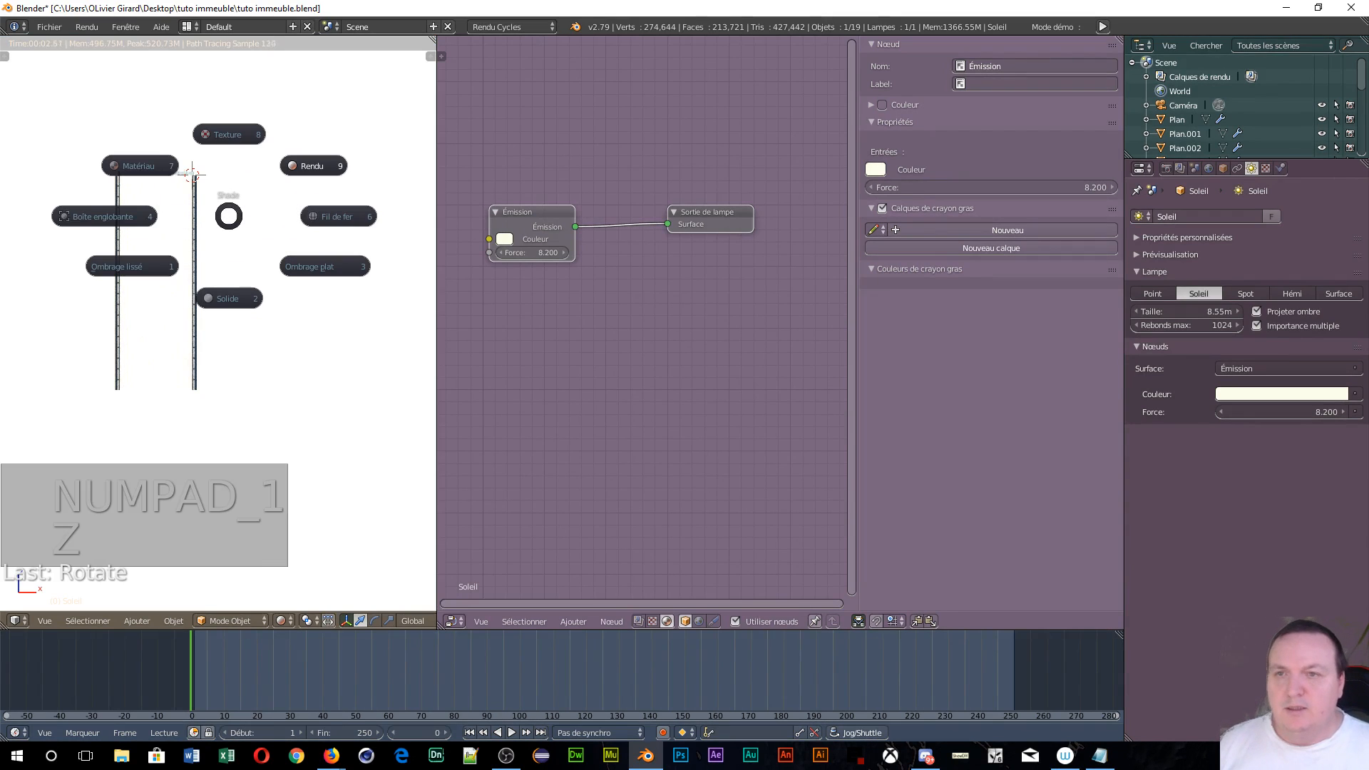
left_click(216, 298)
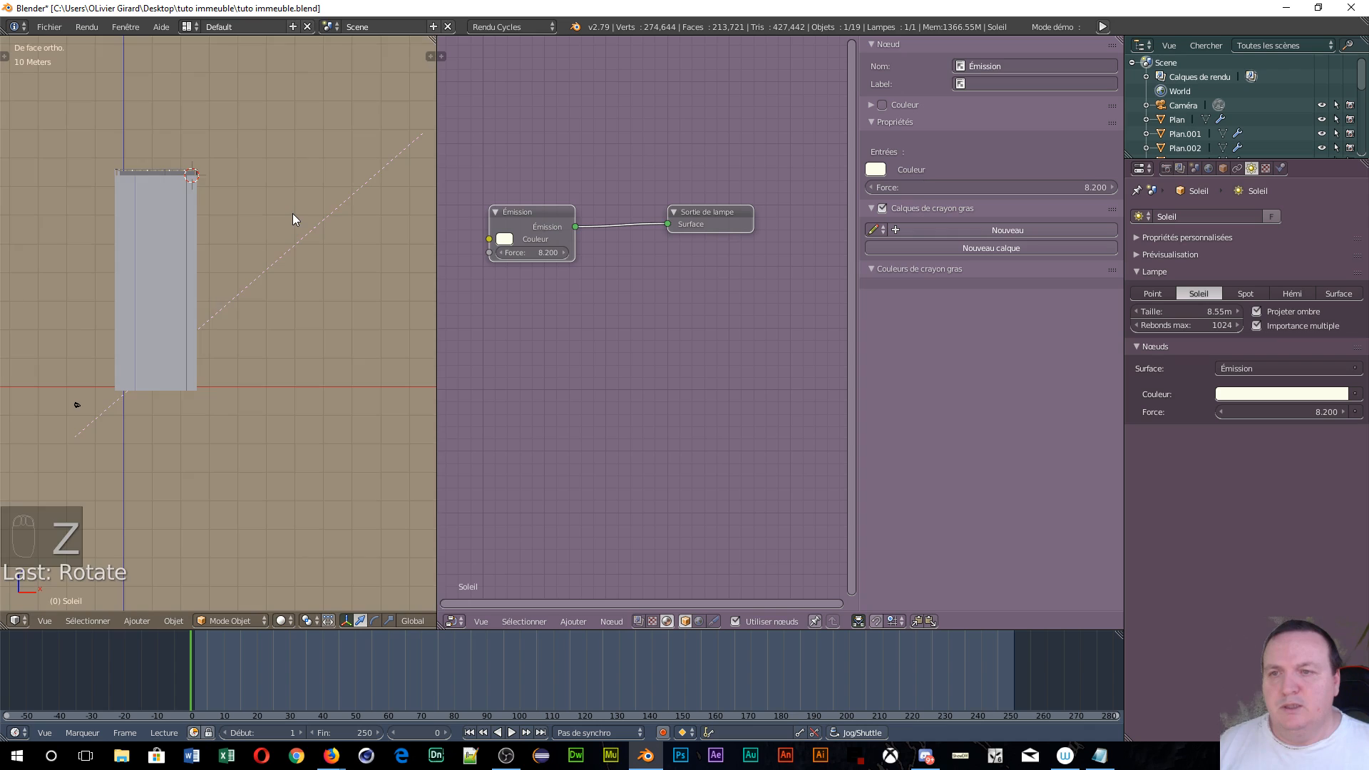
scroll(292, 214, "down", 4)
middle_click_drag(241, 284, 41, 273)
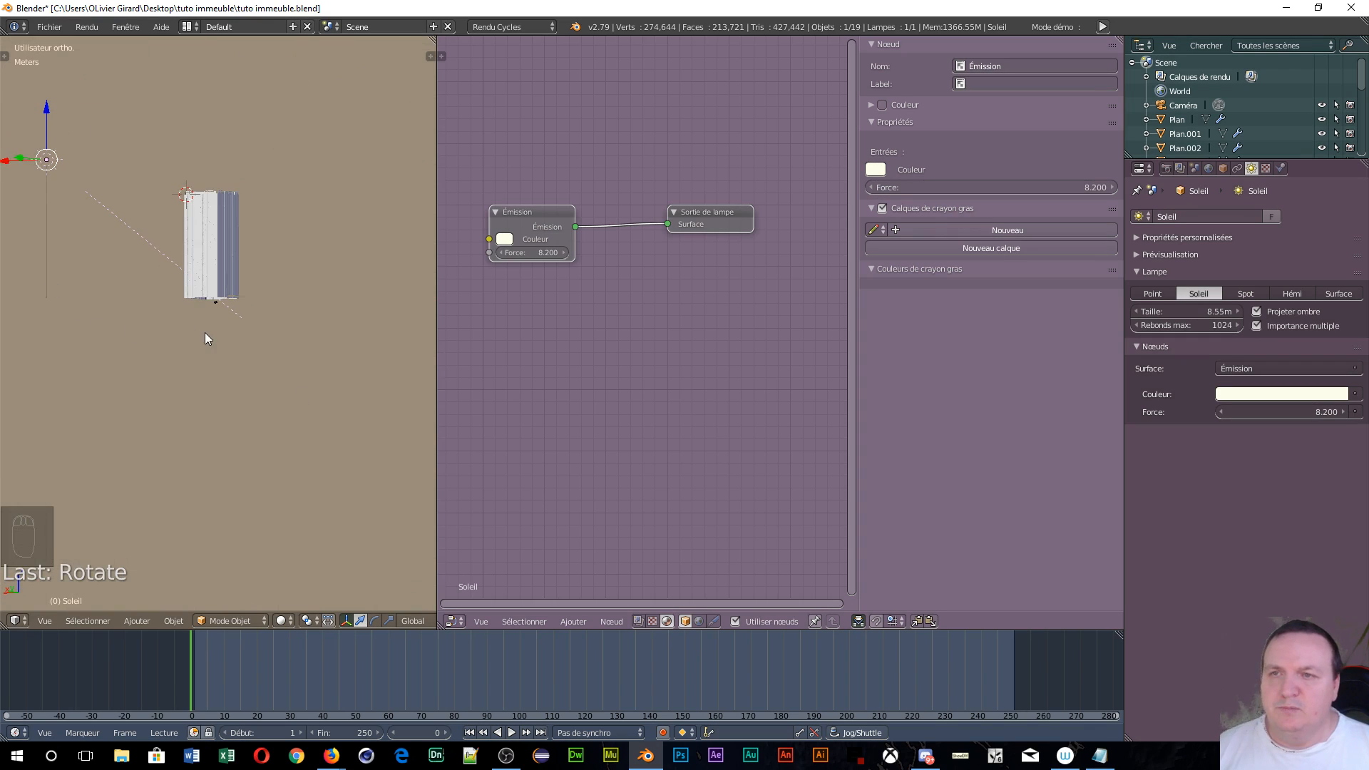
scroll(204, 333, "up", 4)
middle_click_drag(144, 247, 104, 347)
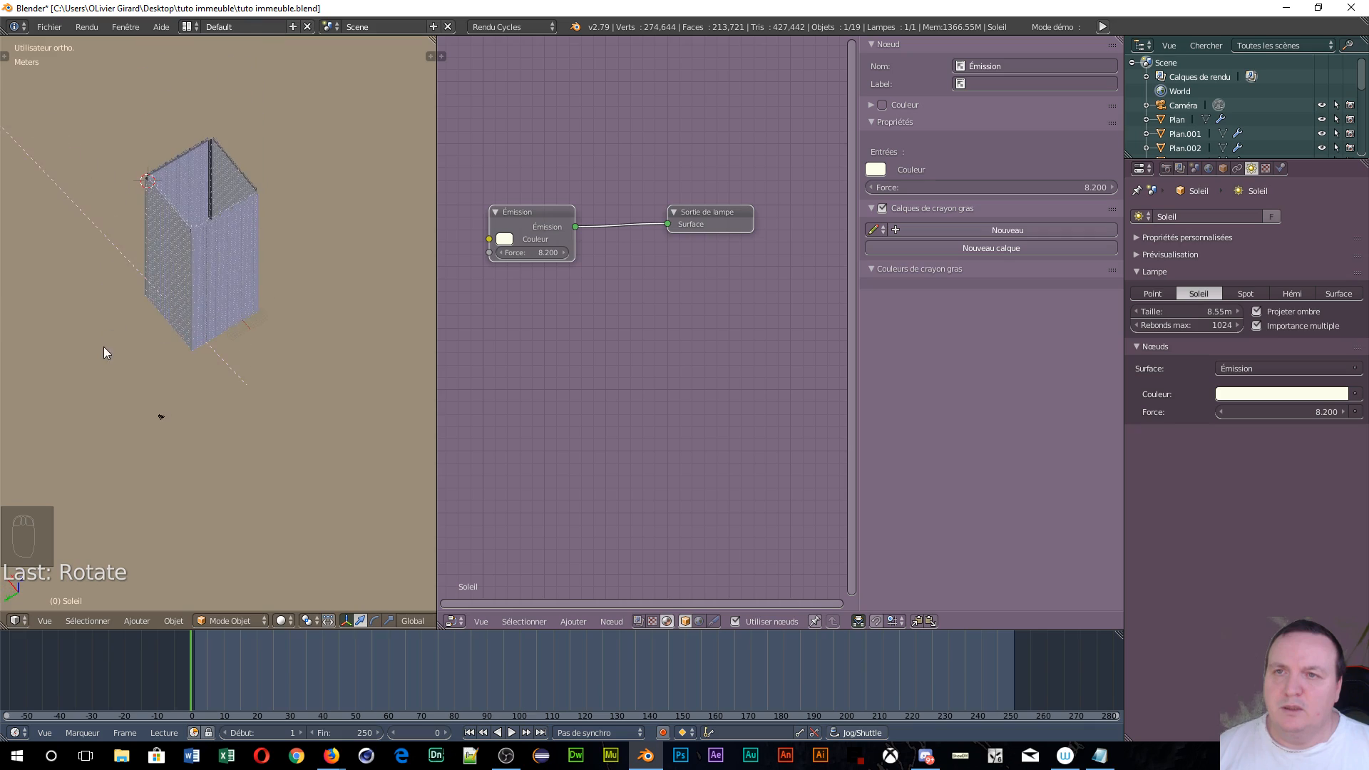
- Raise the camera slightly in the front view and preview the building through it with rendered shading
scroll(198, 204, "up", 3)
scroll(205, 259, "up", 4)
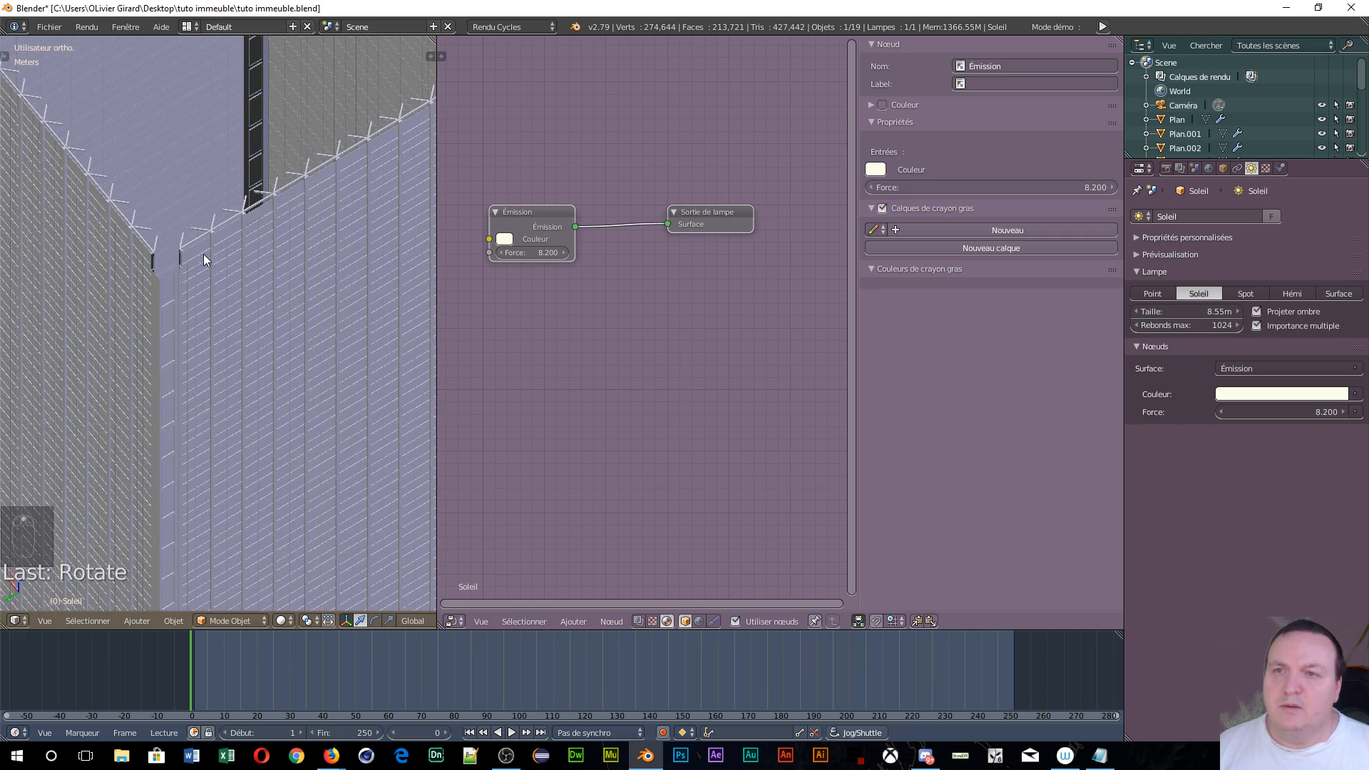
scroll(203, 254, "down", 5)
middle_click_drag(186, 259, 266, 378)
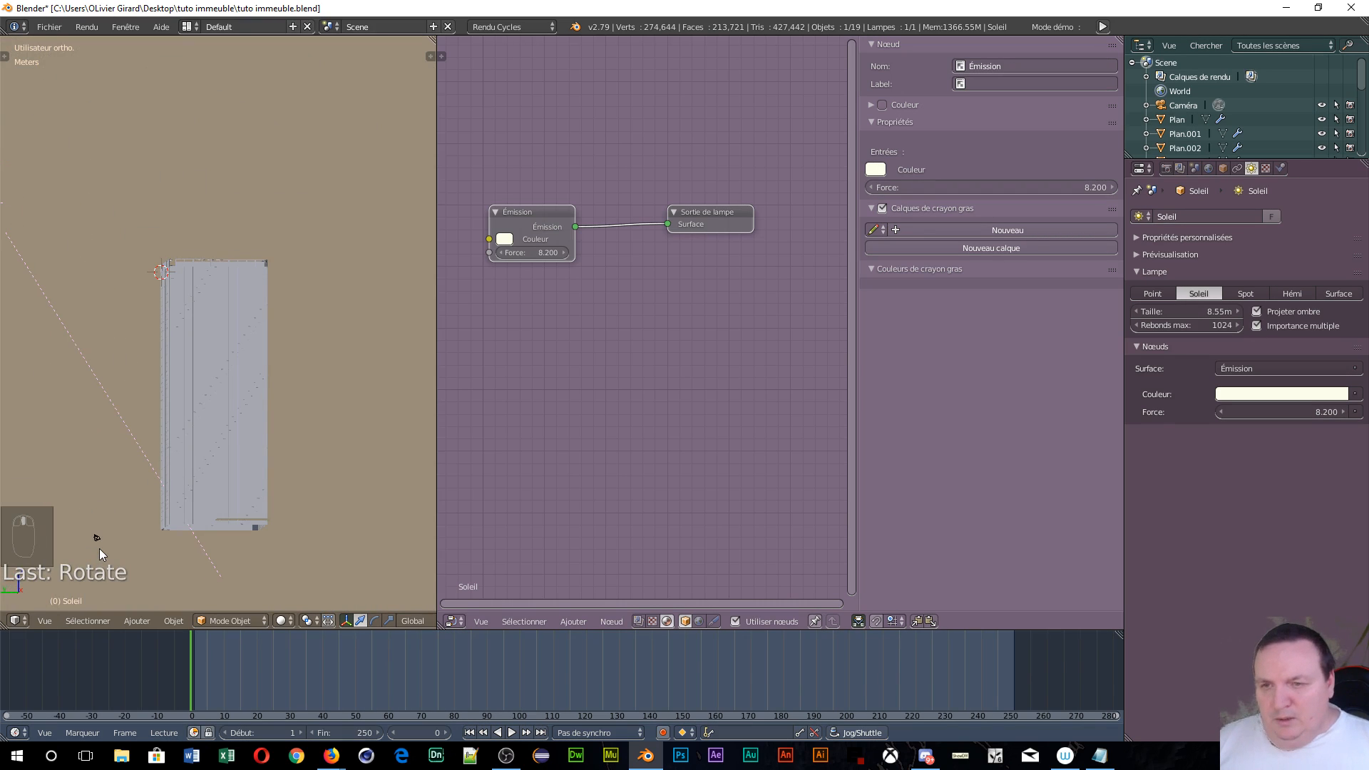
key("KP_1")
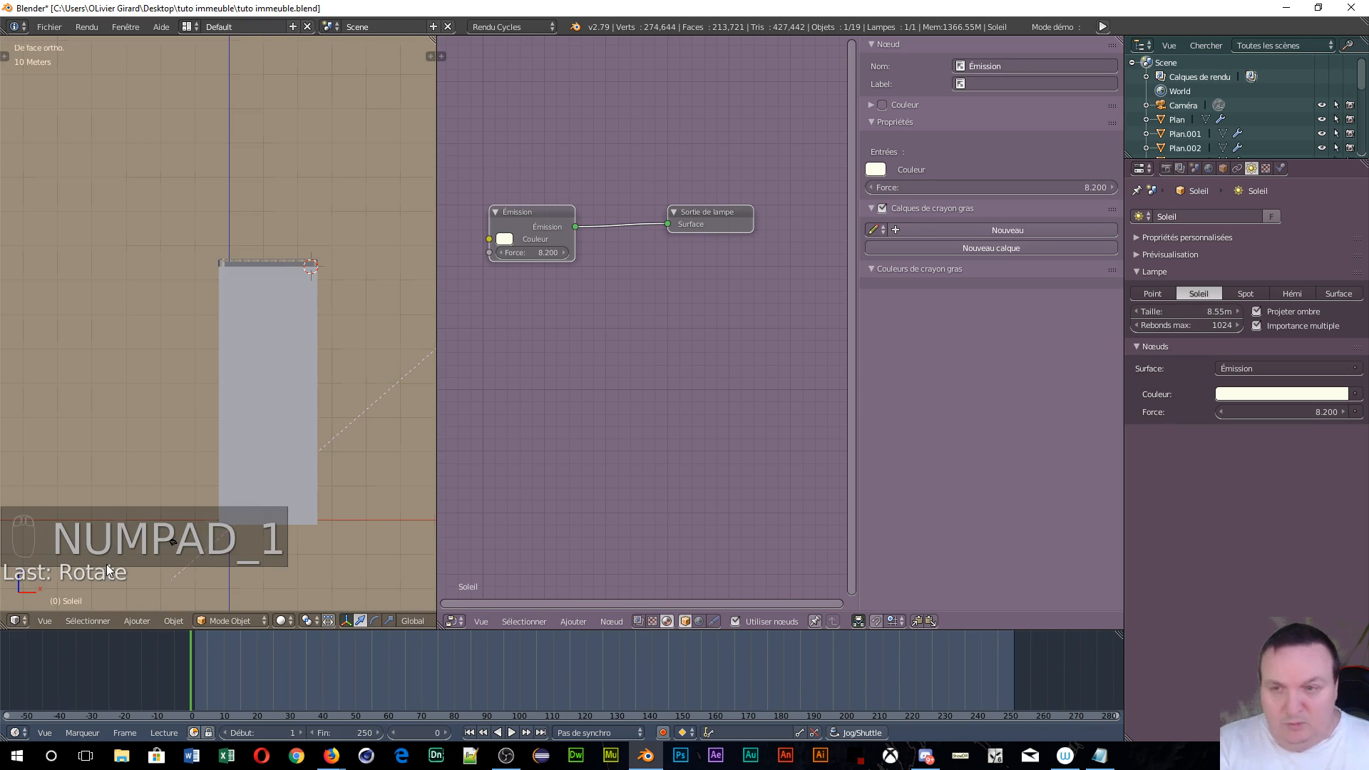
right_click(171, 541)
left_click_drag(174, 503, 166, 469)
key("KP_0")
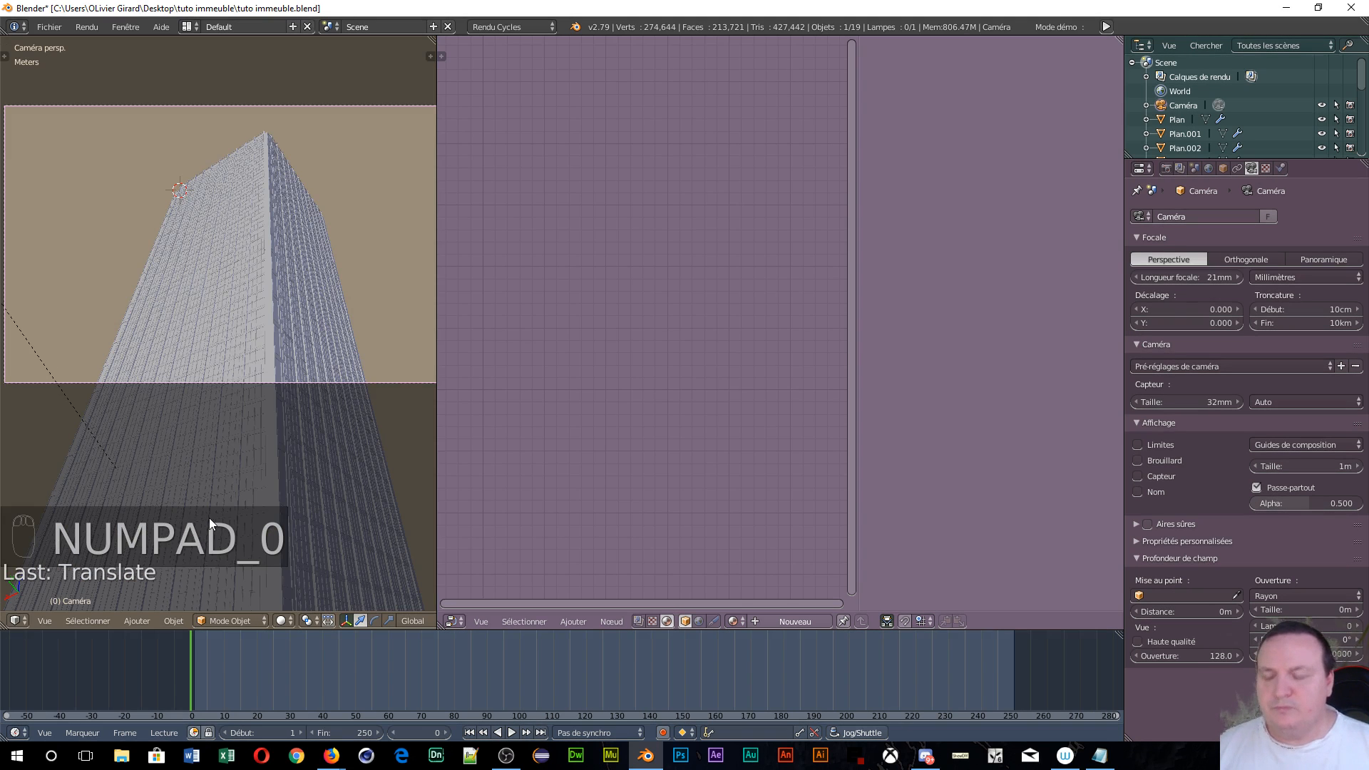
key("shift+z")
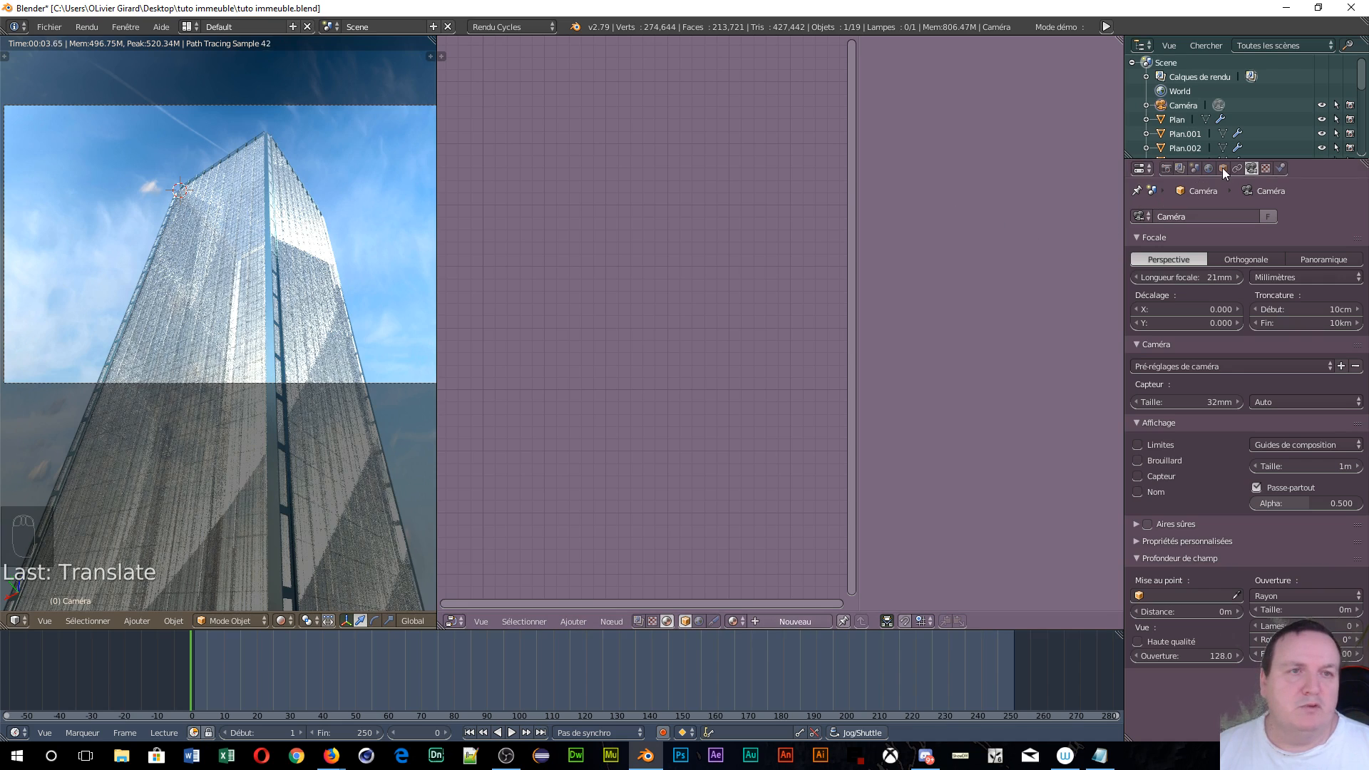
- Select the sun lamp and set its size to 8.09 m and its emission strength to 2.1
scroll(1178, 128, "down", 6)
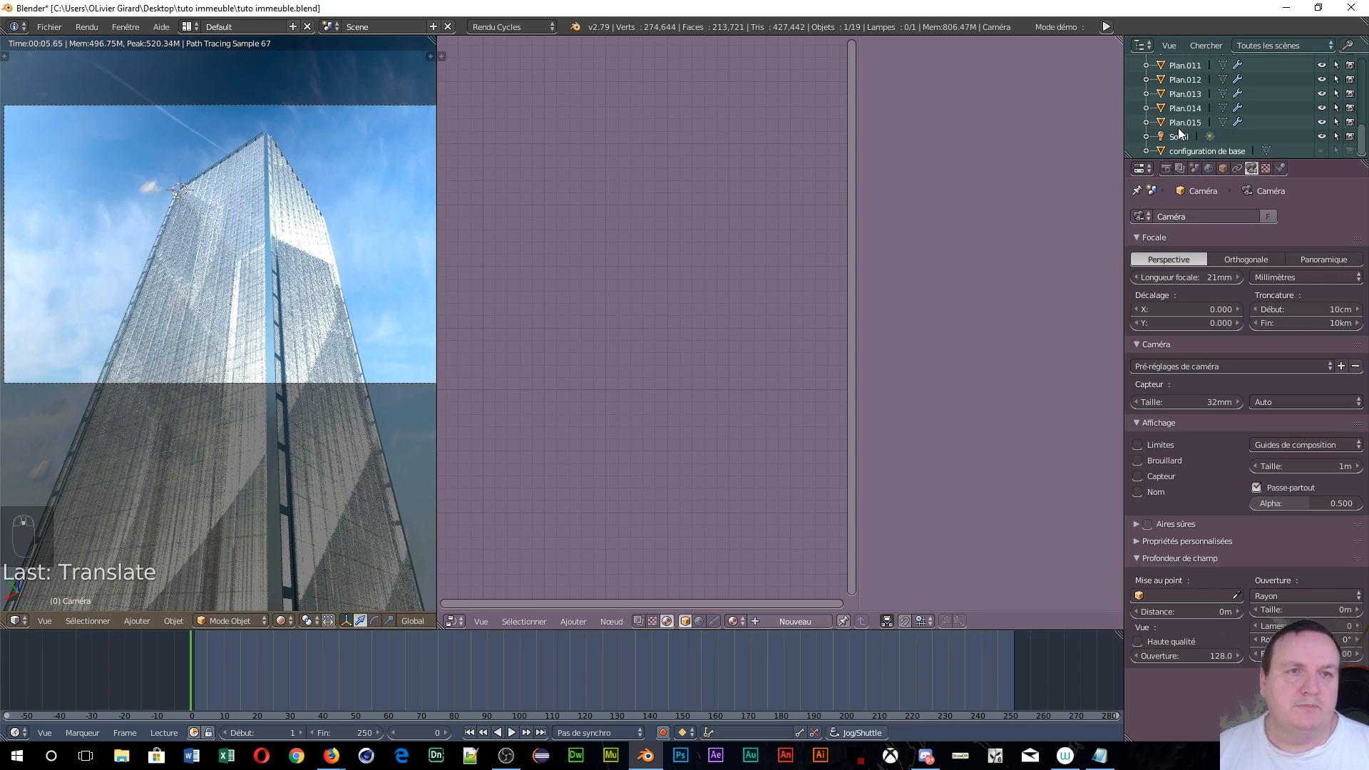
left_click(1186, 139)
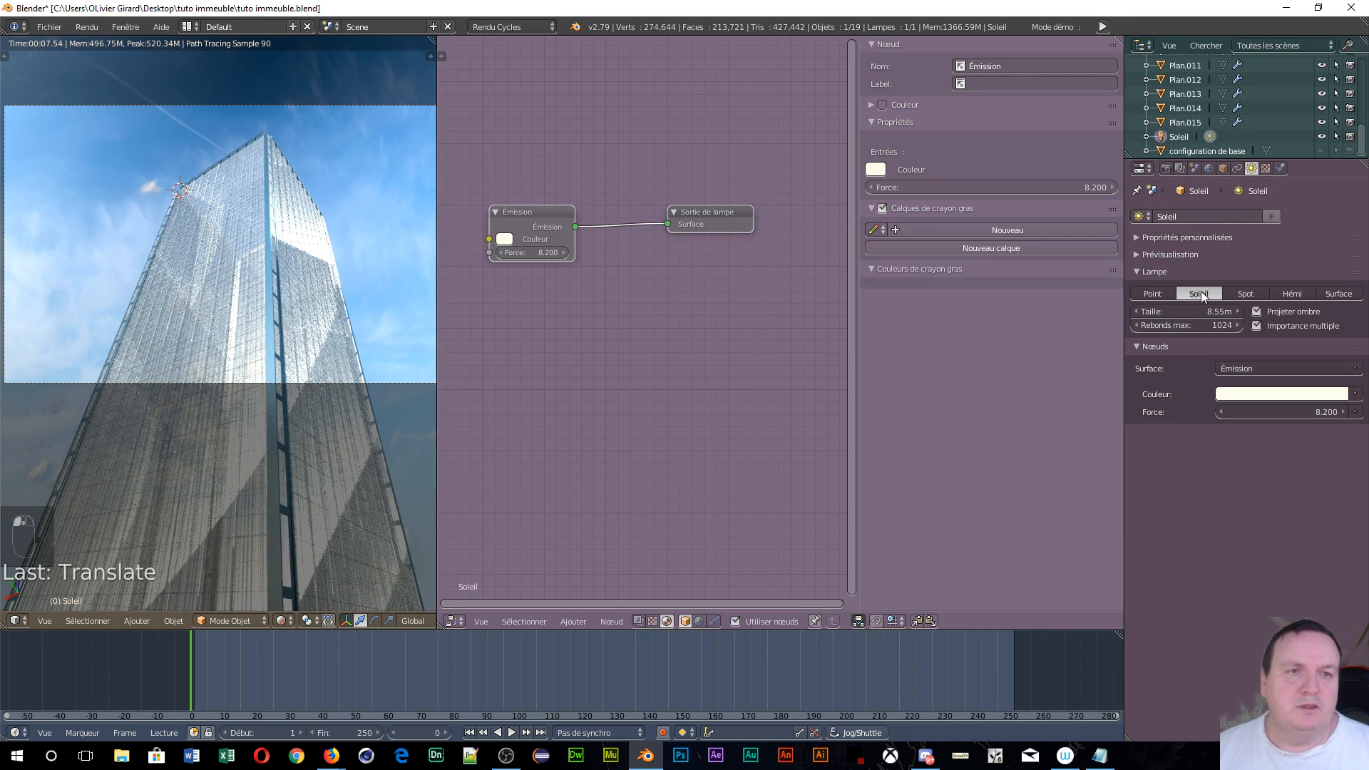
left_click_drag(1159, 311, 1120, 311)
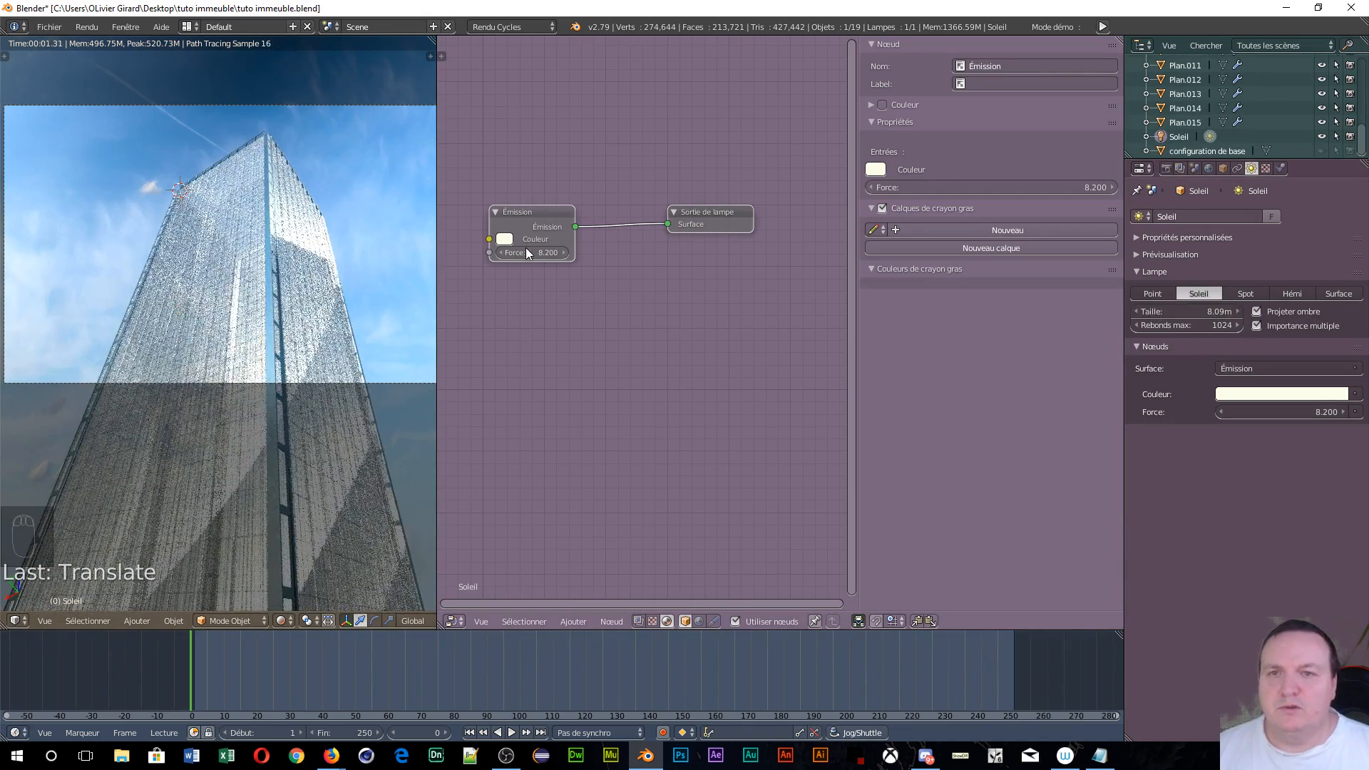
mouse_move(528, 252)
left_mouse_down()
mouse_move(492, 253)
mouse_move(524, 253)
left_mouse_up()
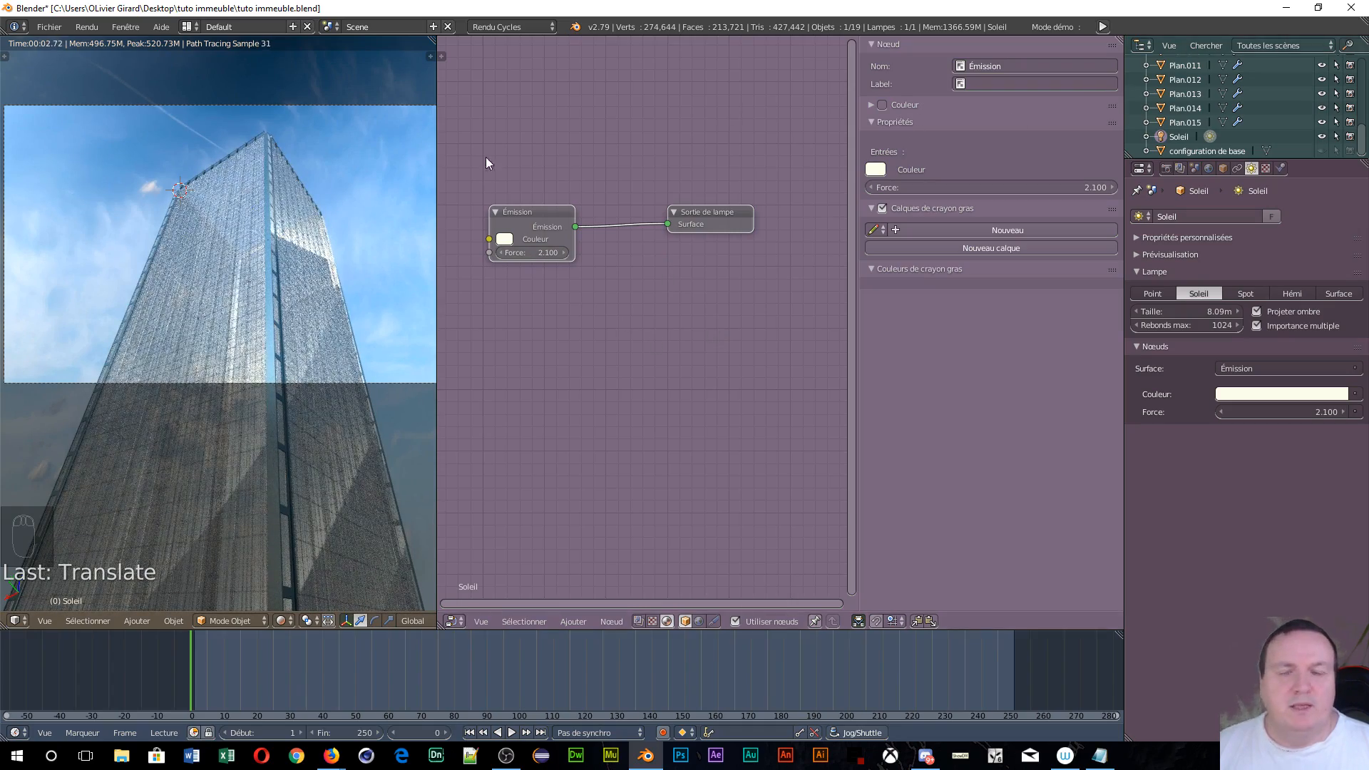
- Expand the 3D view over the node editor, inspect the rendered facade up close and return to solid shading
scroll(304, 303, "up", 4)
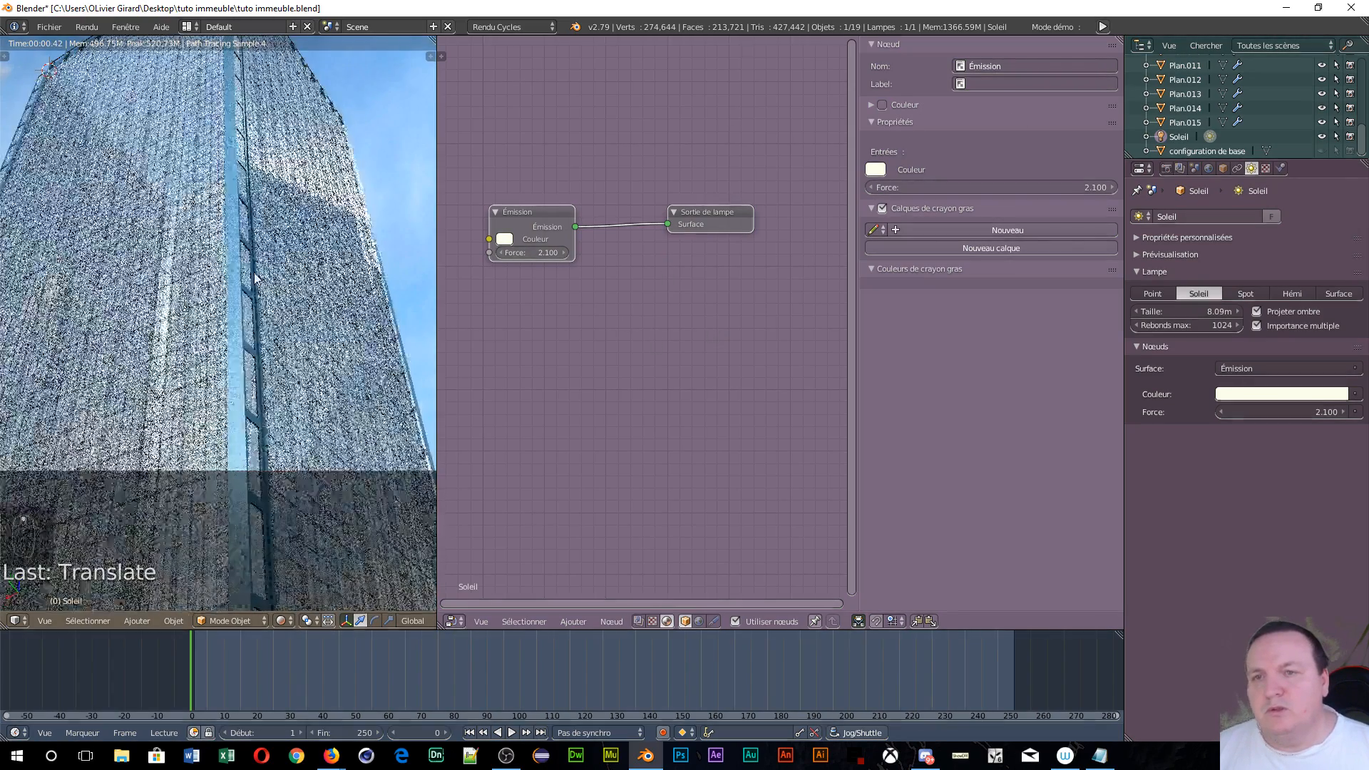
scroll(251, 148, "down", 2)
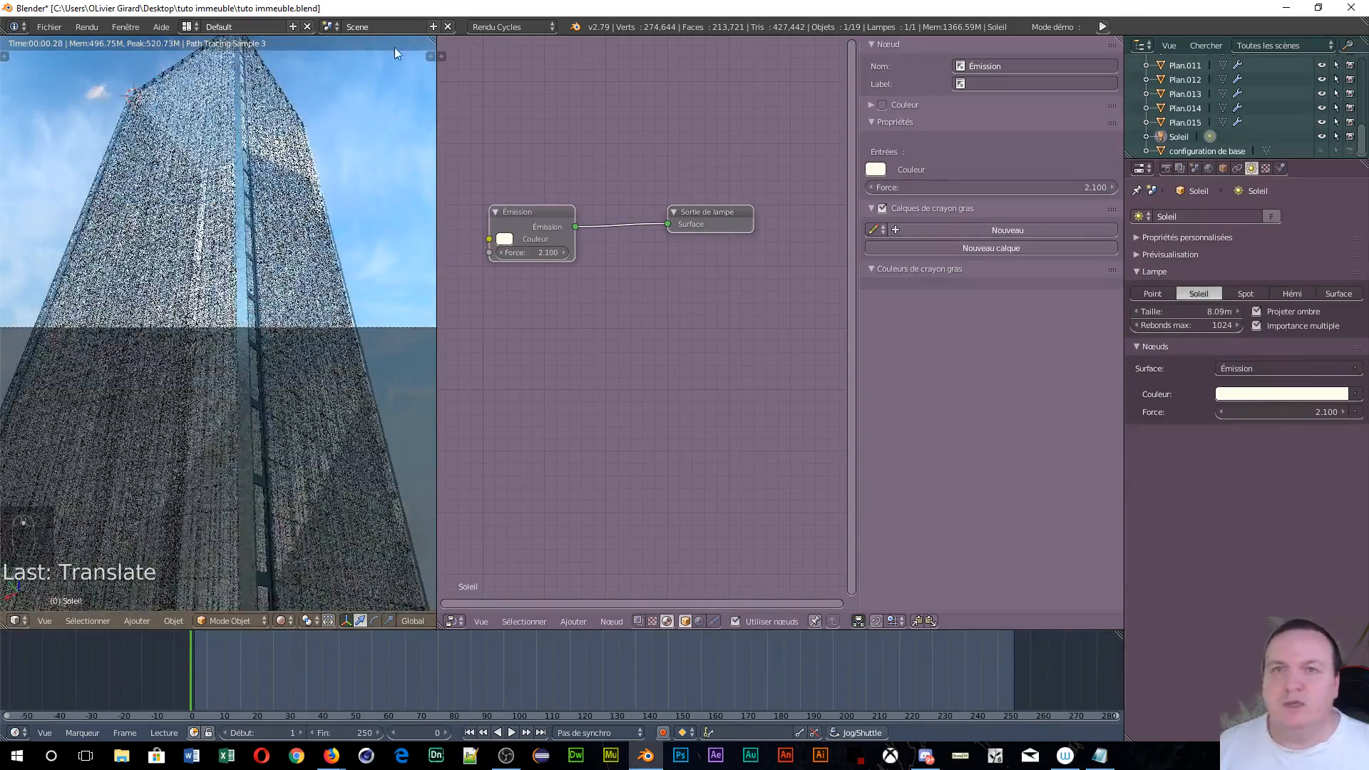
left_click_drag(433, 37, 599, 104)
scroll(676, 196, "up", 6)
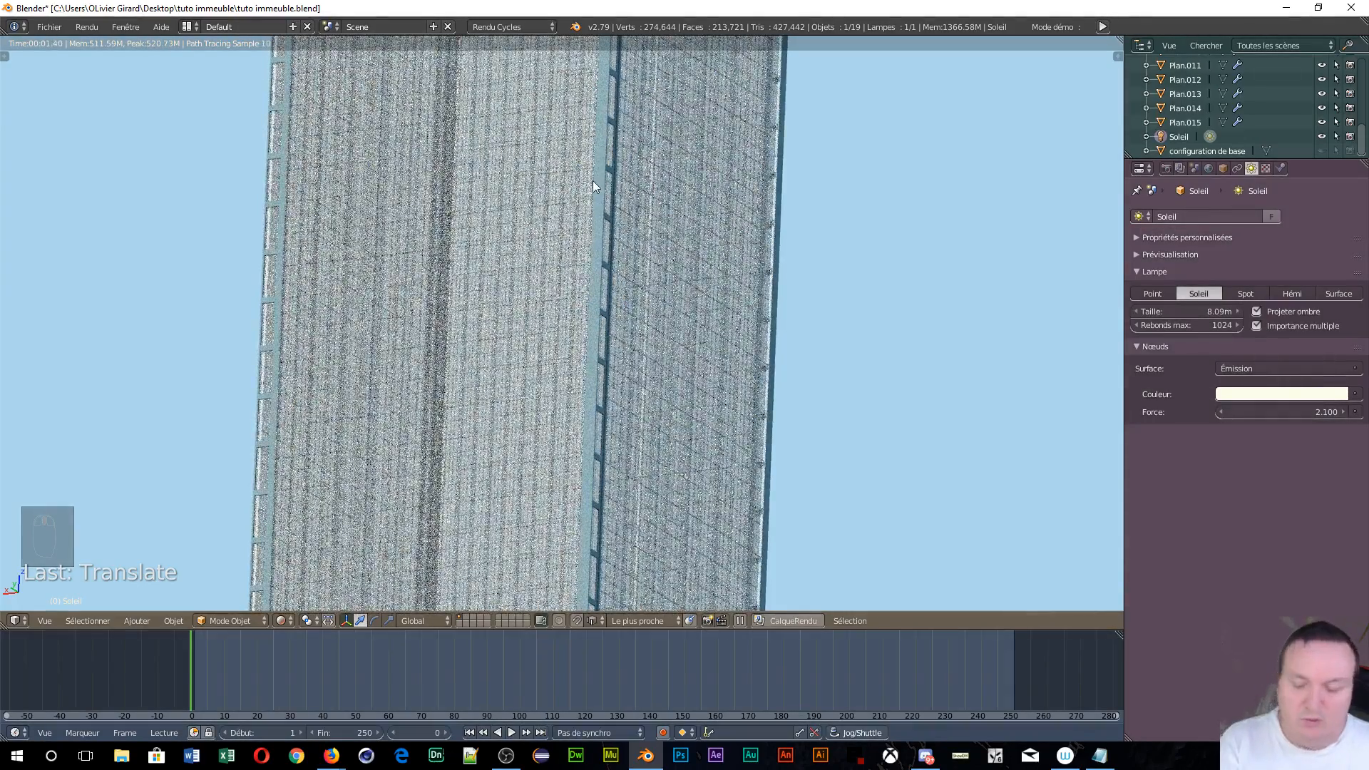
key("z")
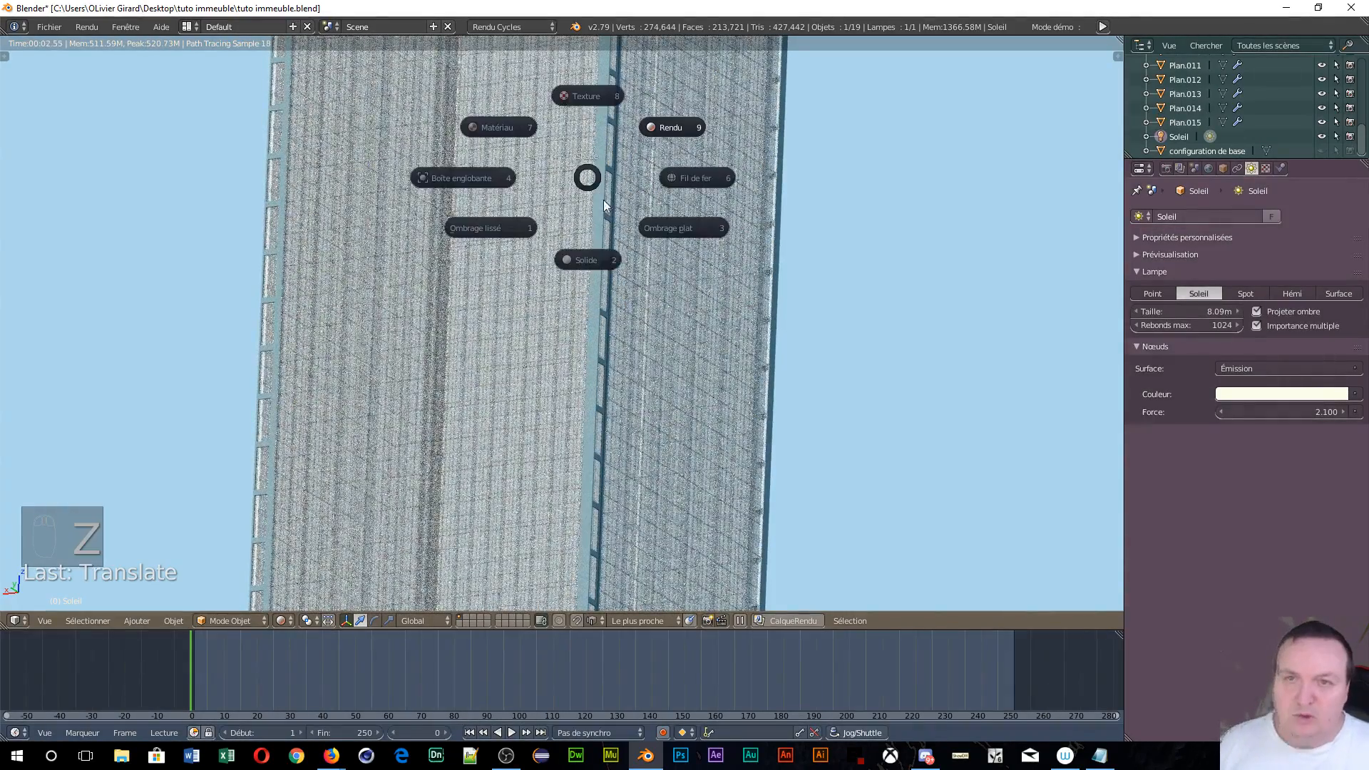
left_click(568, 265)
- Select all the building's parts and leave the sun lamp and camera out of the selection
scroll(589, 272, "down", 8)
middle_click_drag(593, 278, 745, 452)
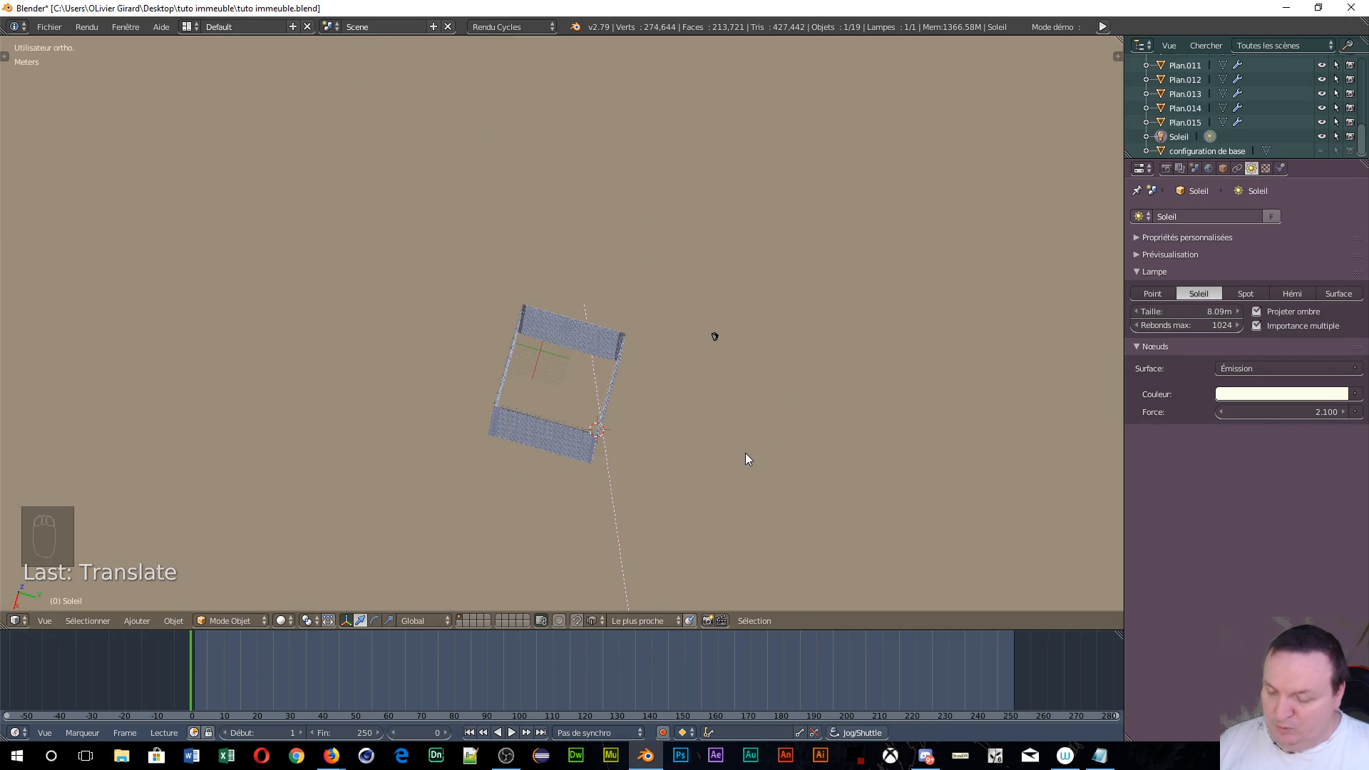
key("a")
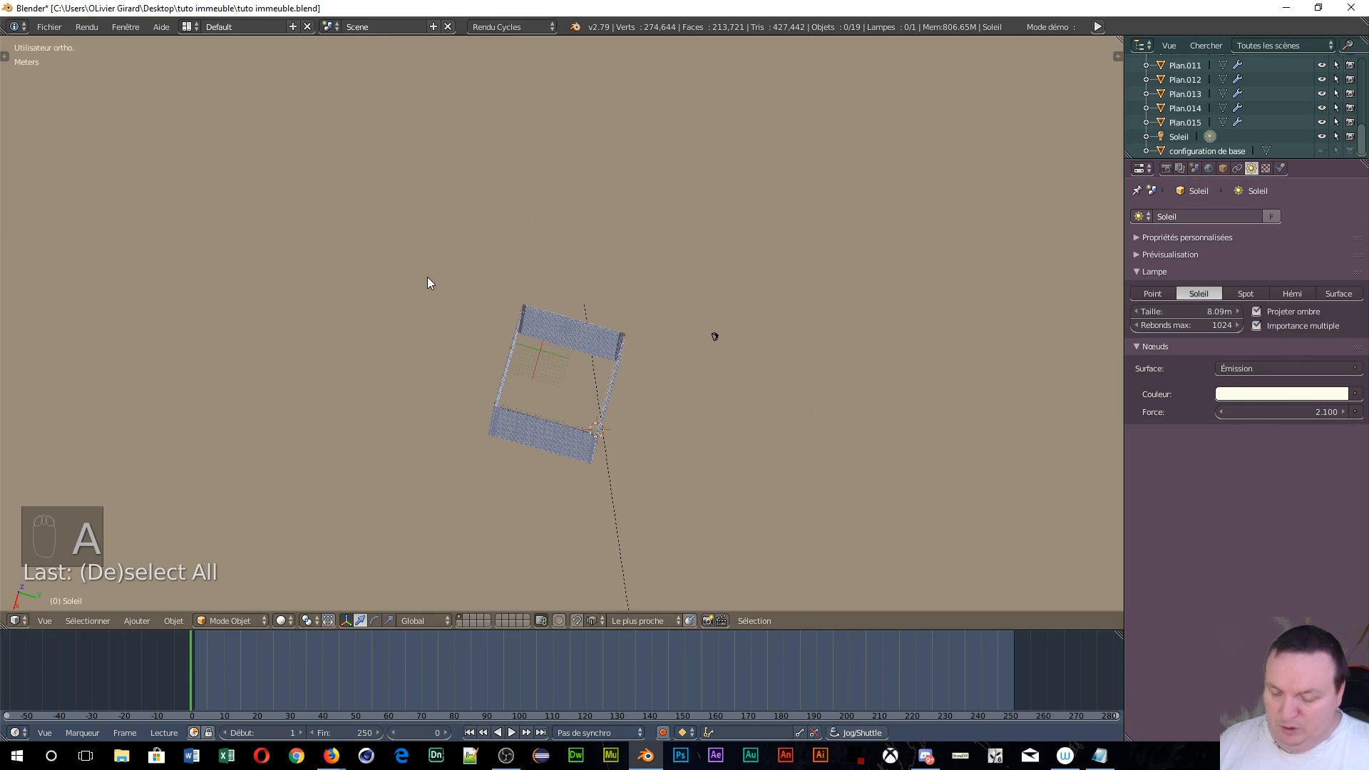
key("b")
left_click_drag(408, 246, 635, 509)
middle_click_drag(732, 529, 684, 293, "shift")
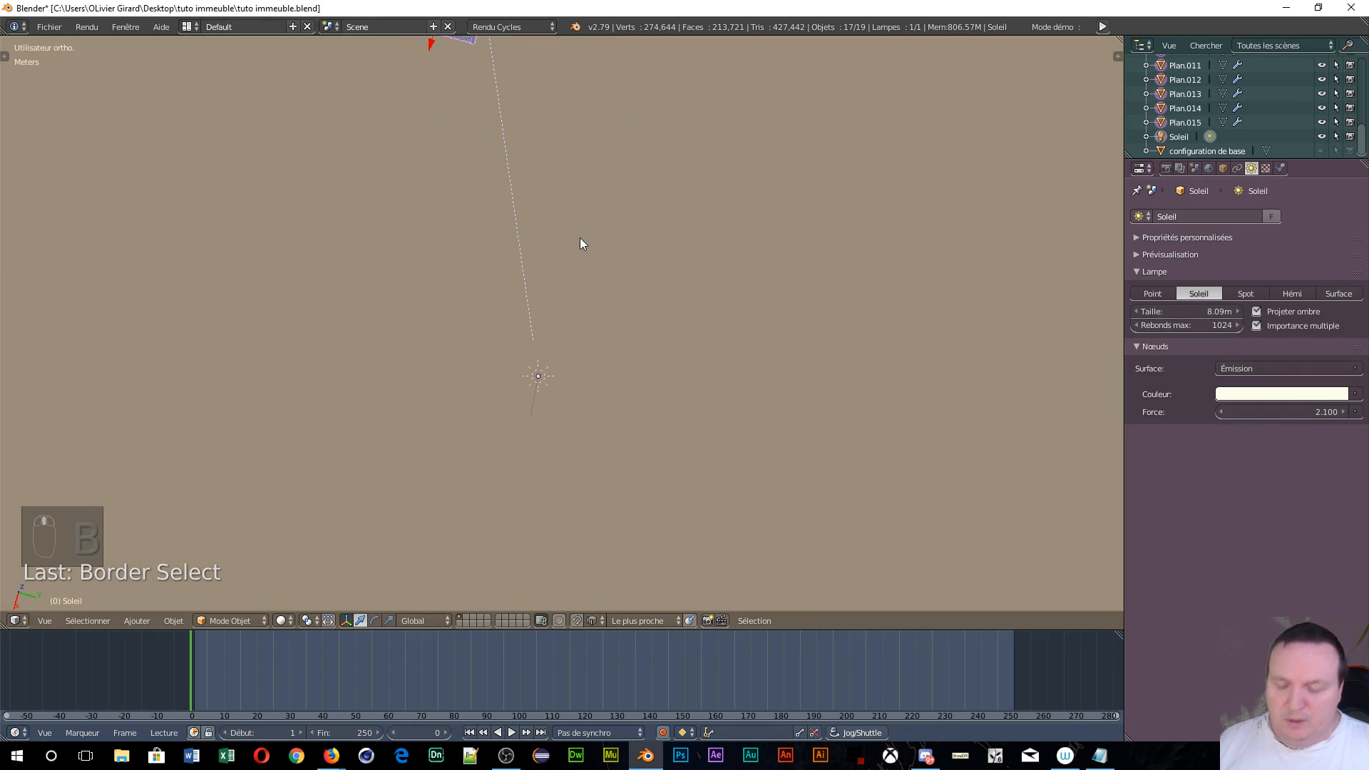
key("b")
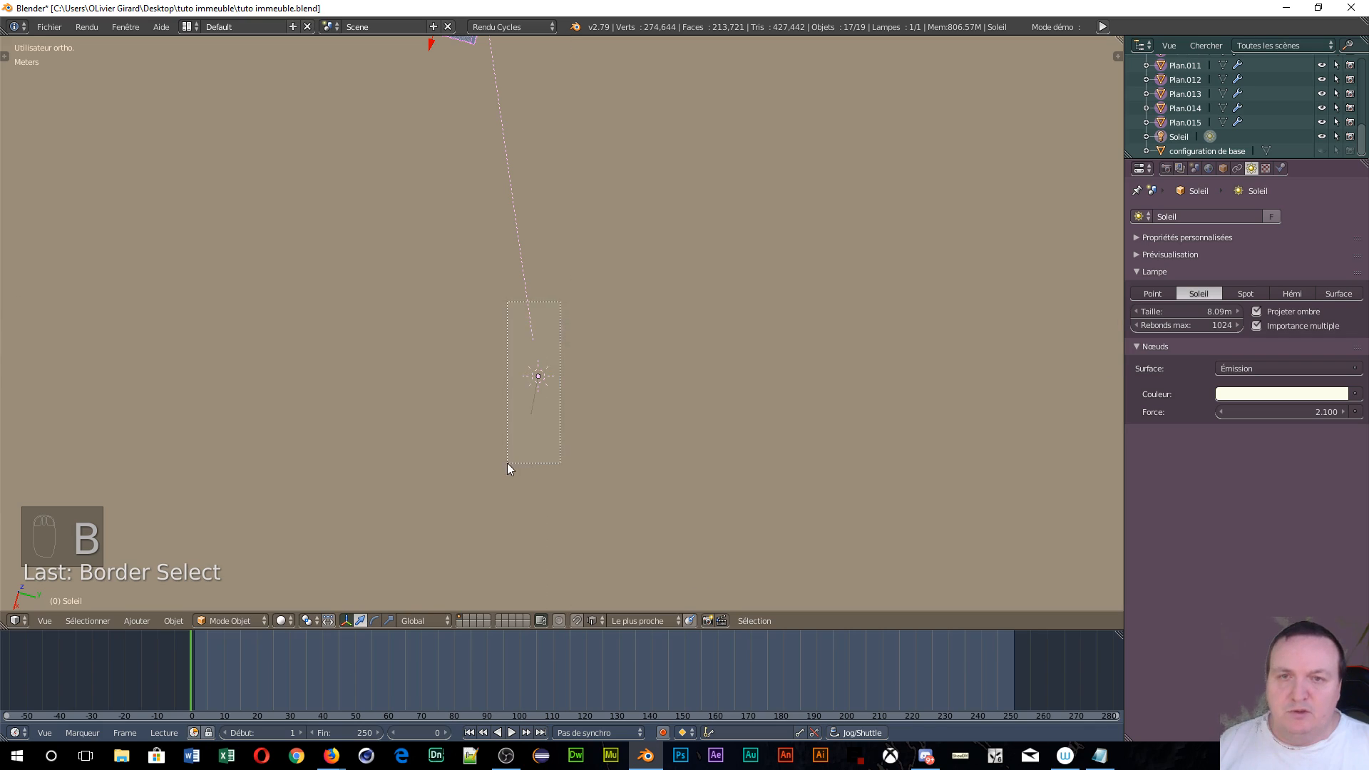
middle_click_drag(433, 155, 677, 396)
scroll(375, 258, "down", 5)
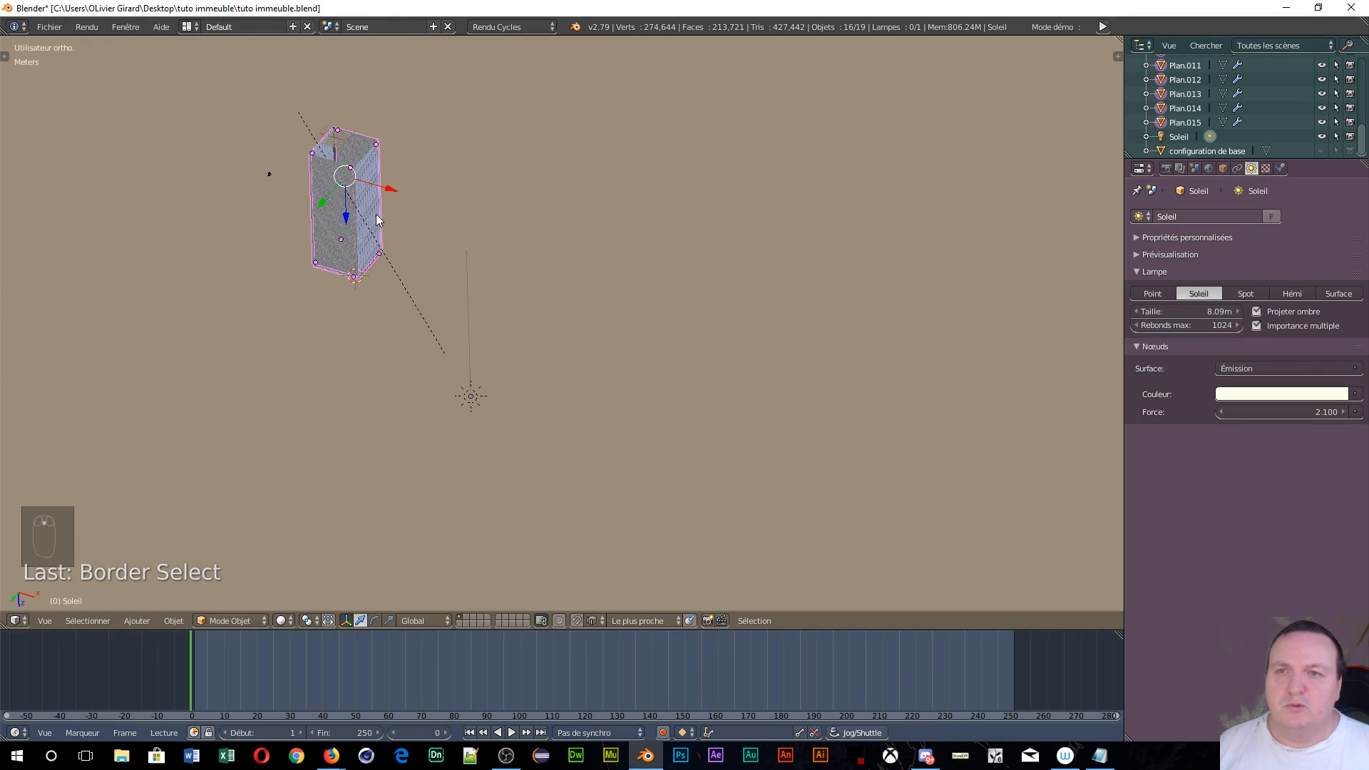
- Move the building vertically so its base rests on the ground line, finishing with a raise of about 1.34 m along Z
middle_click_drag(379, 251, 357, 382)
left_click_drag(387, 295, 387, 339)
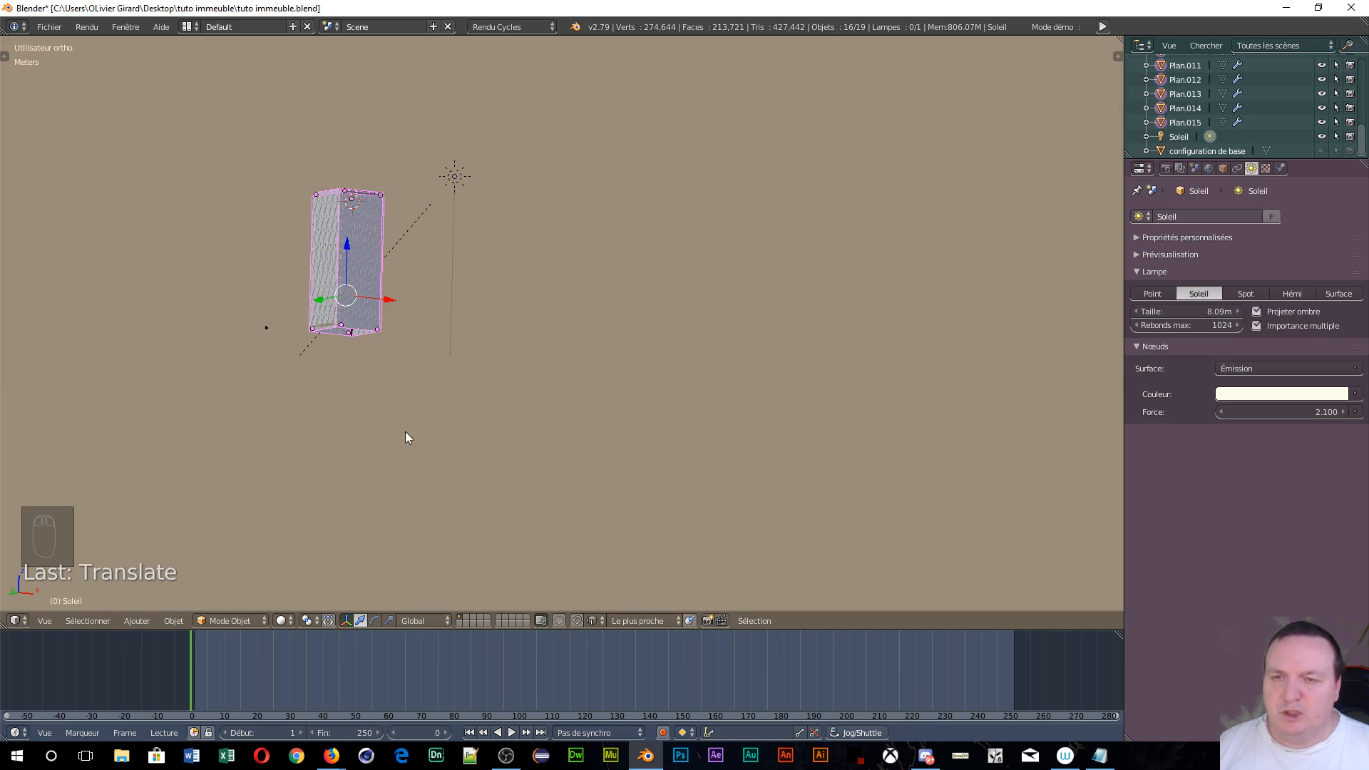
middle_click_drag(405, 431, 366, 442)
key("KP_1")
scroll(335, 389, "up", 8)
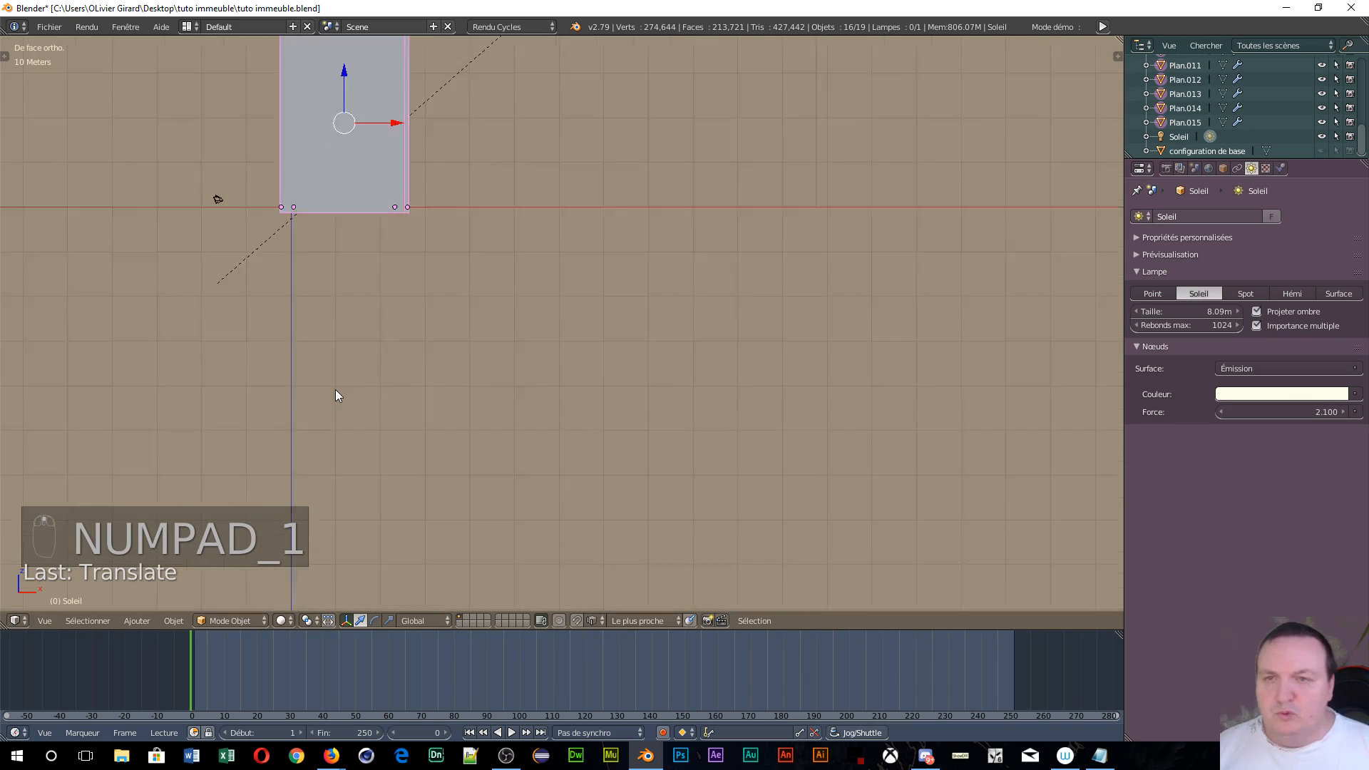
middle_click_drag(400, 288, 503, 531, "shift")
scroll(489, 501, "up", 4)
middle_click_drag(485, 352, 541, 338, "shift")
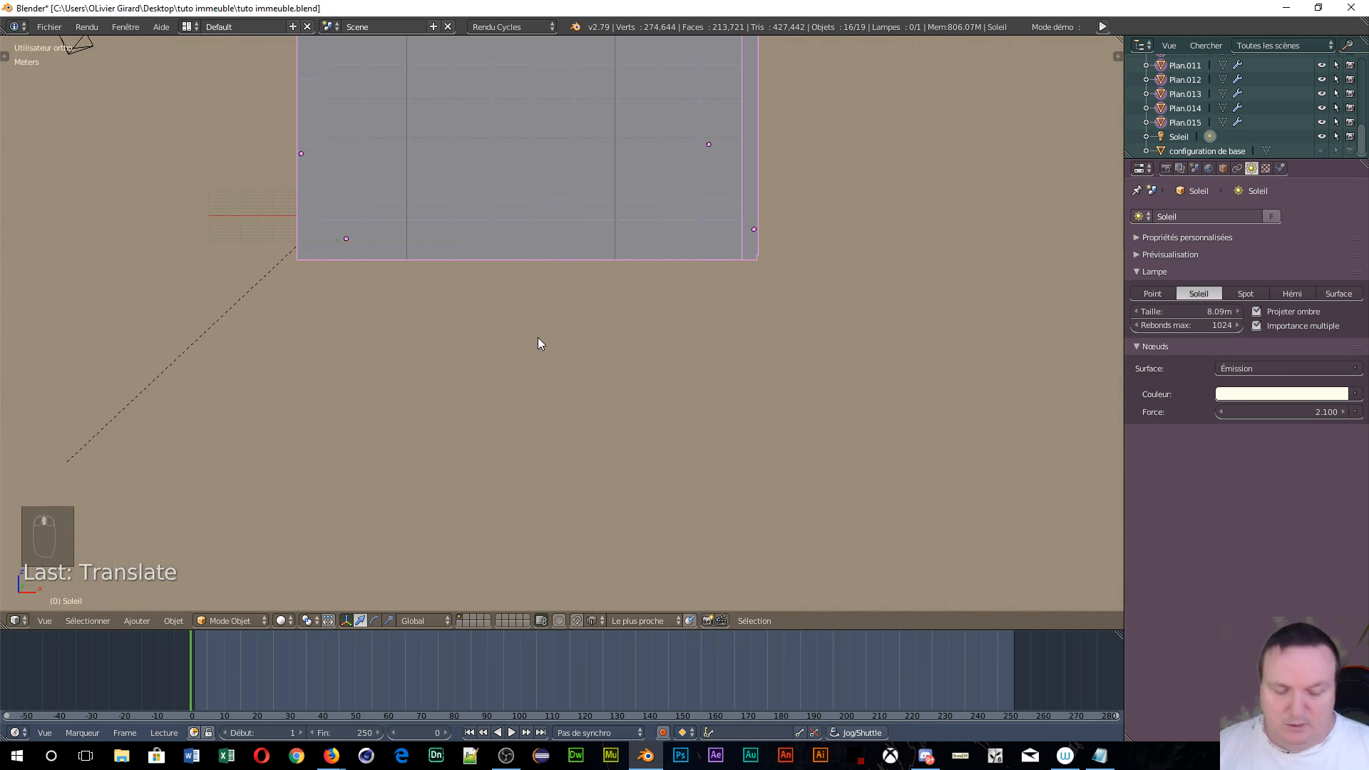
key("KP_1")
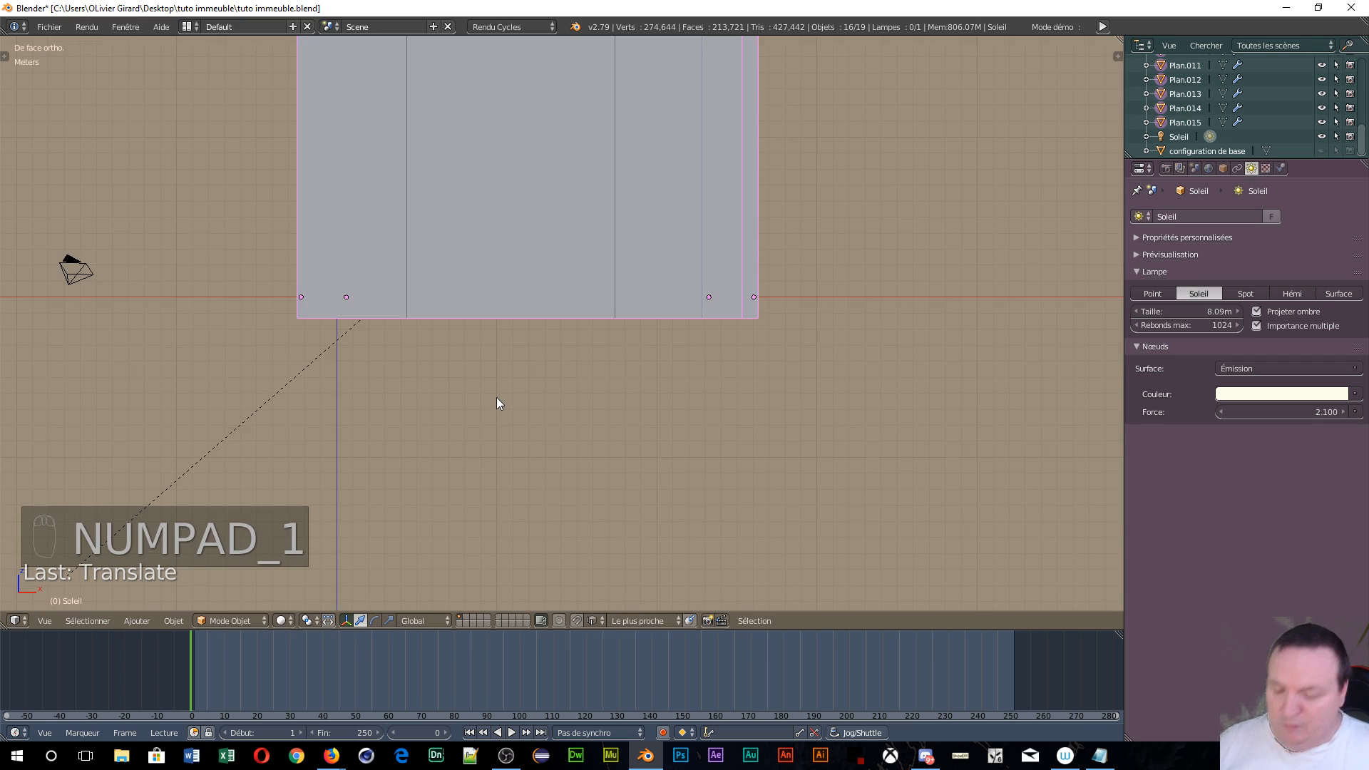
key("g")
key("z")
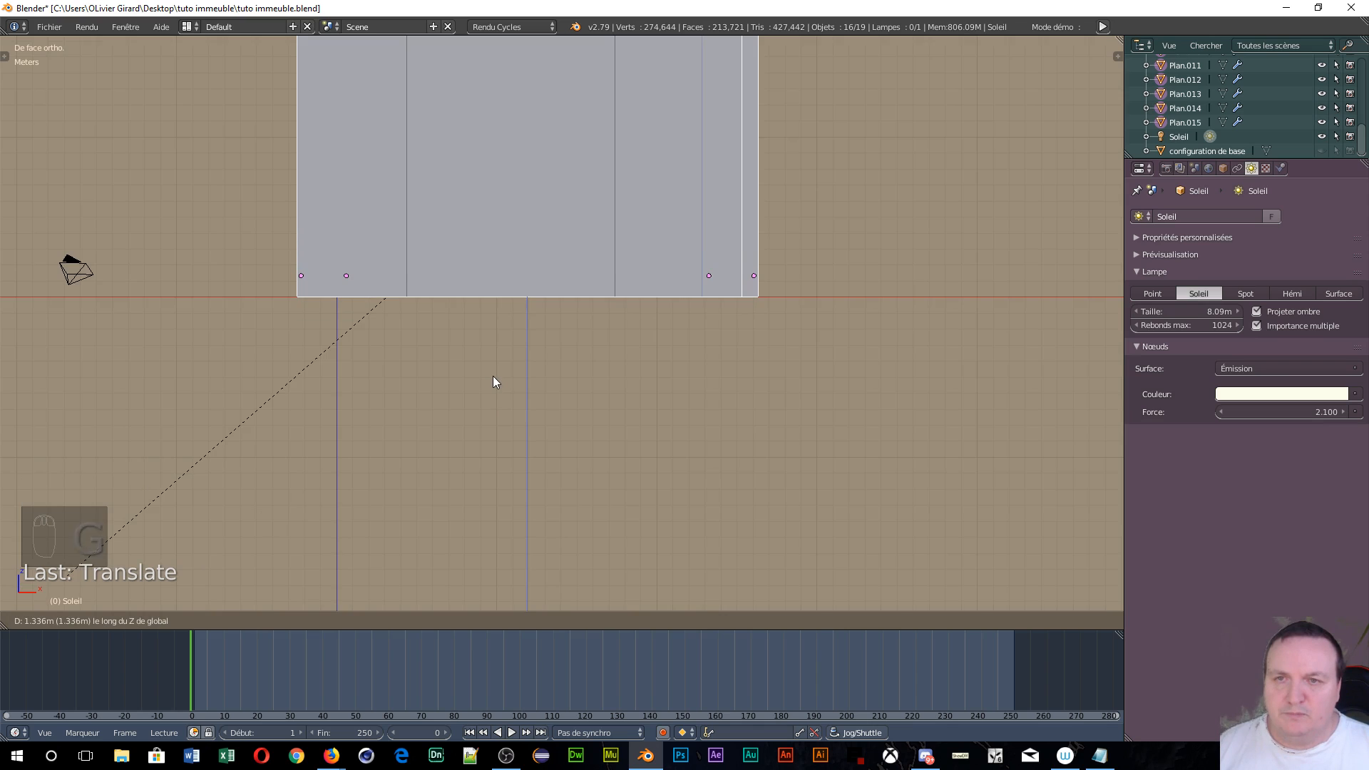
left_click(493, 376)
- Duplicate the building in the top view and place the copy about 39 m along -X and 4 m along -Y
scroll(492, 375, "down", 6)
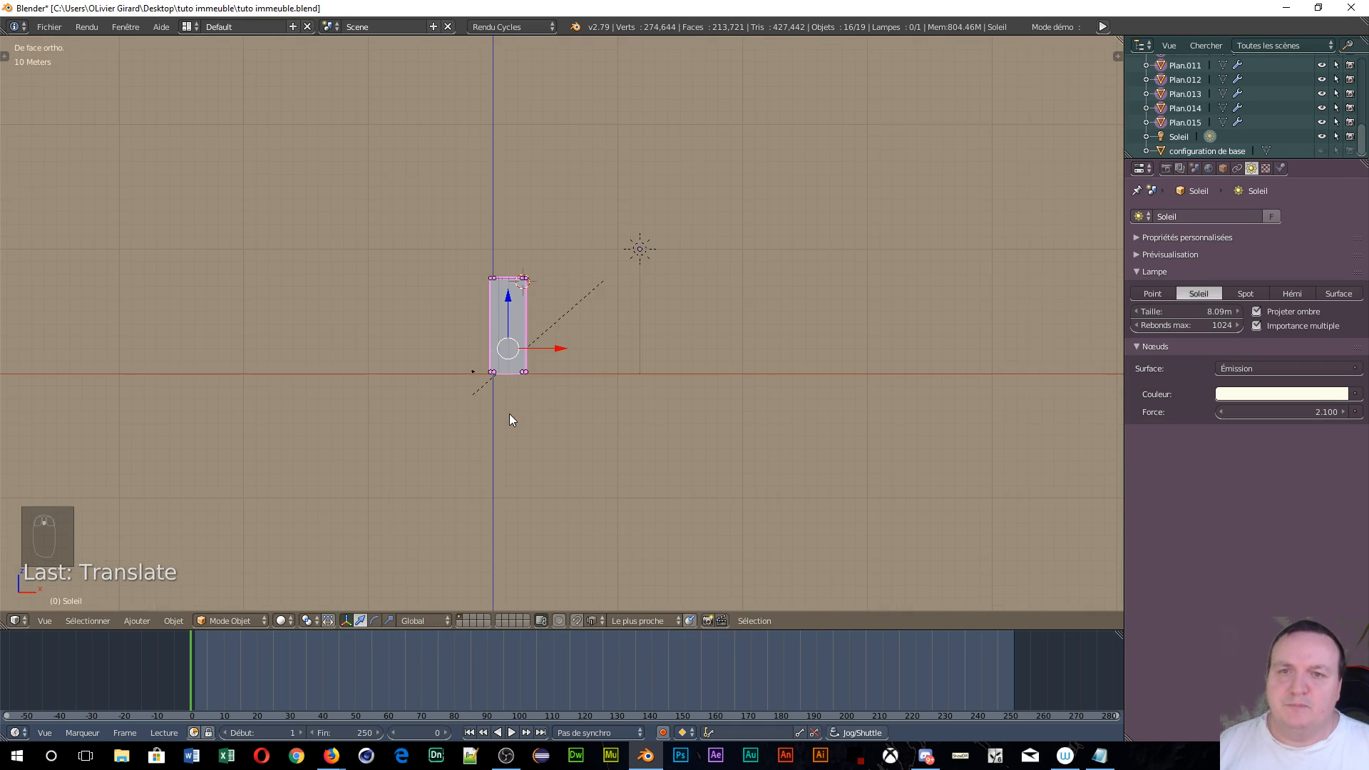
middle_click_drag(509, 413, 247, 545)
middle_click_drag(383, 514, 620, 382)
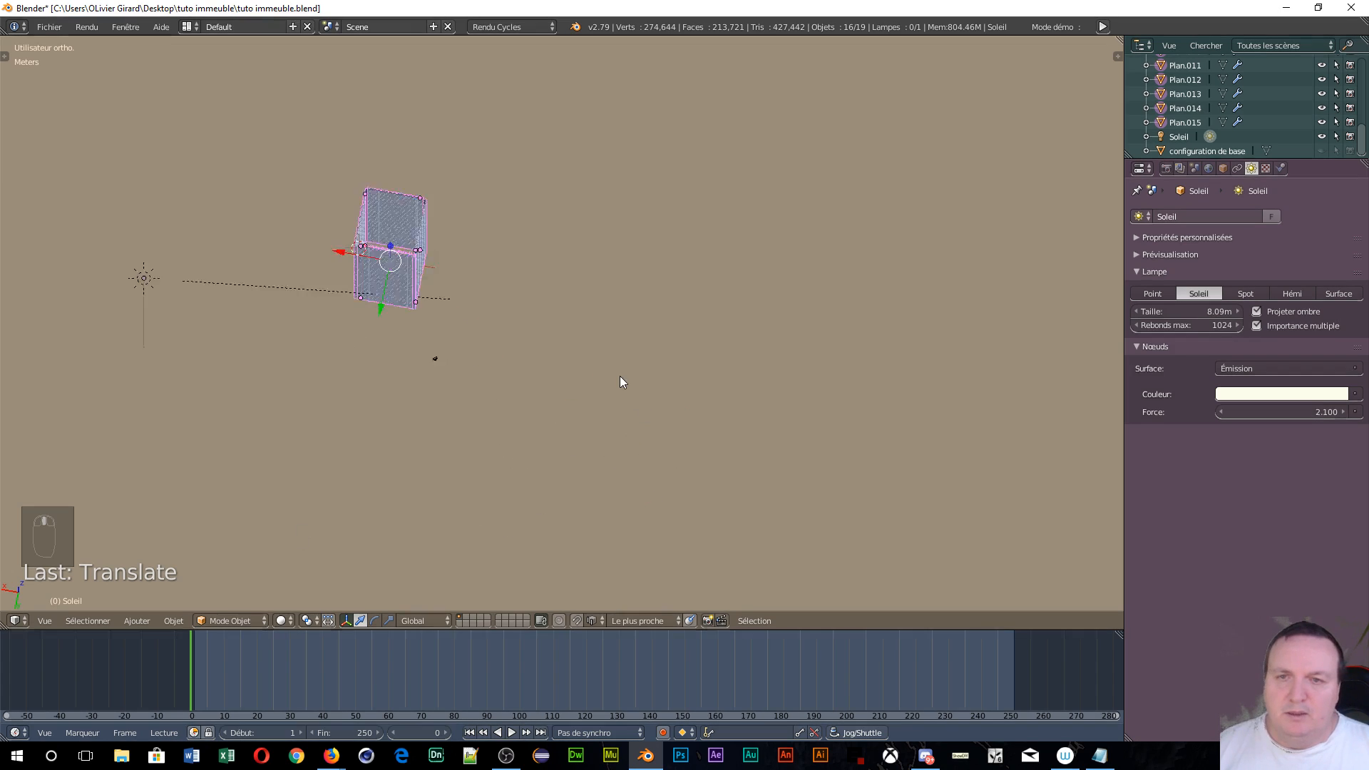
scroll(619, 375, "up", 4)
middle_click_drag(431, 238, 723, 349, "shift")
middle_click_drag(536, 465, 435, 395)
key("KP_7")
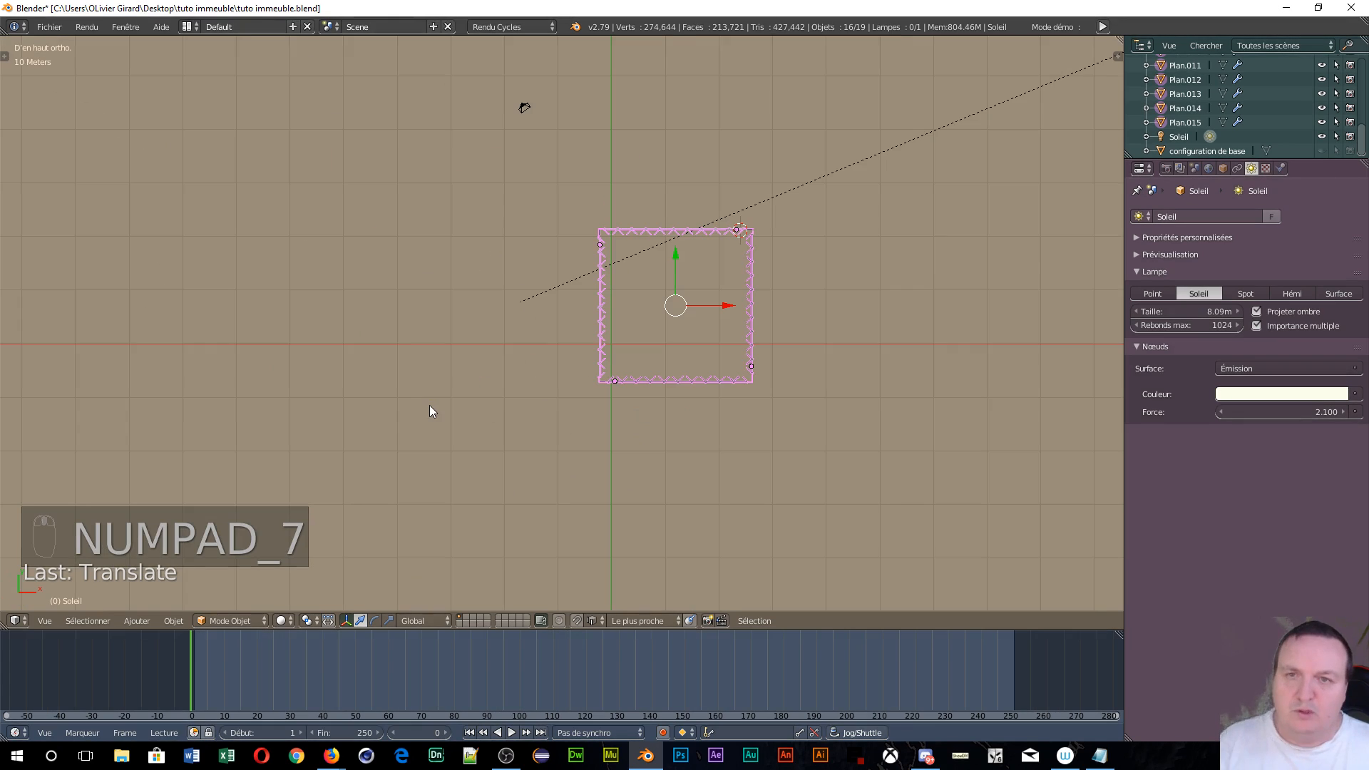
middle_click_drag(542, 308, 418, 354, "shift")
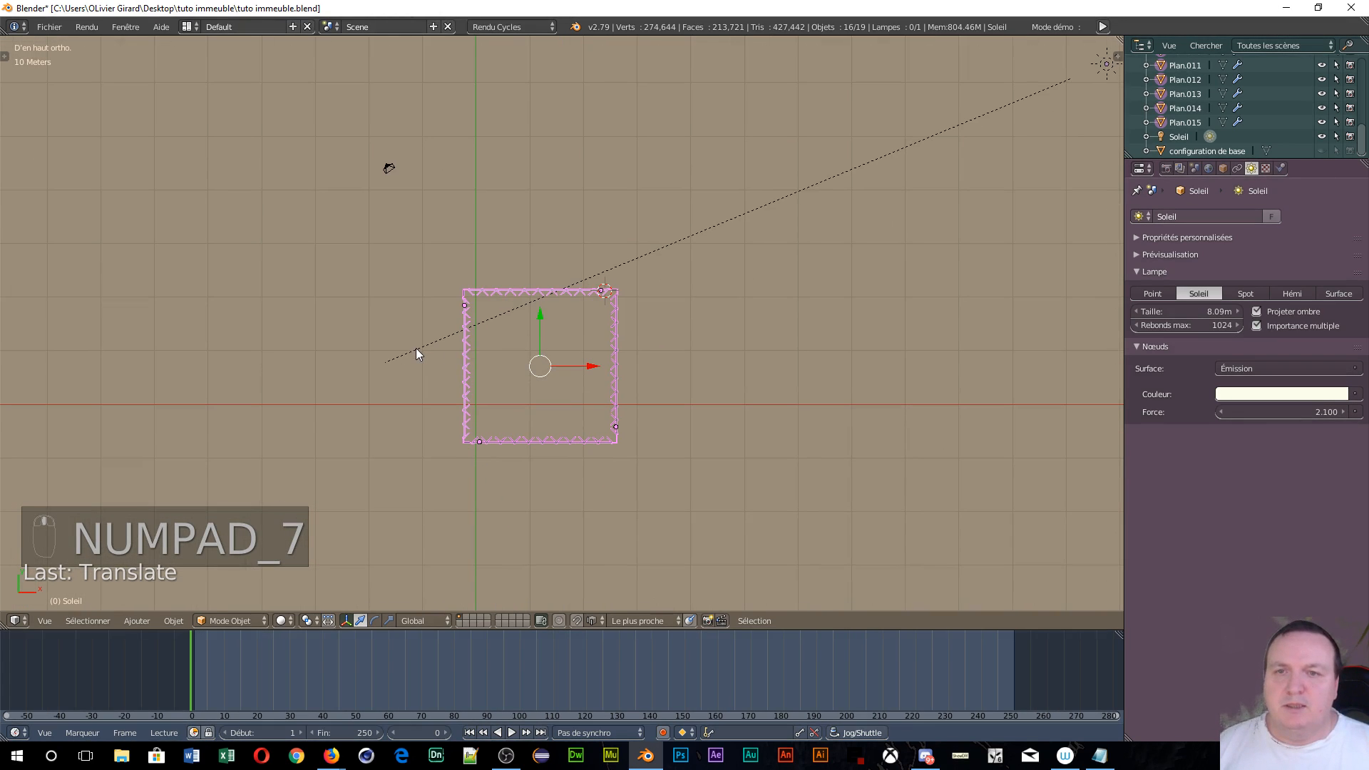
key("shift+d")
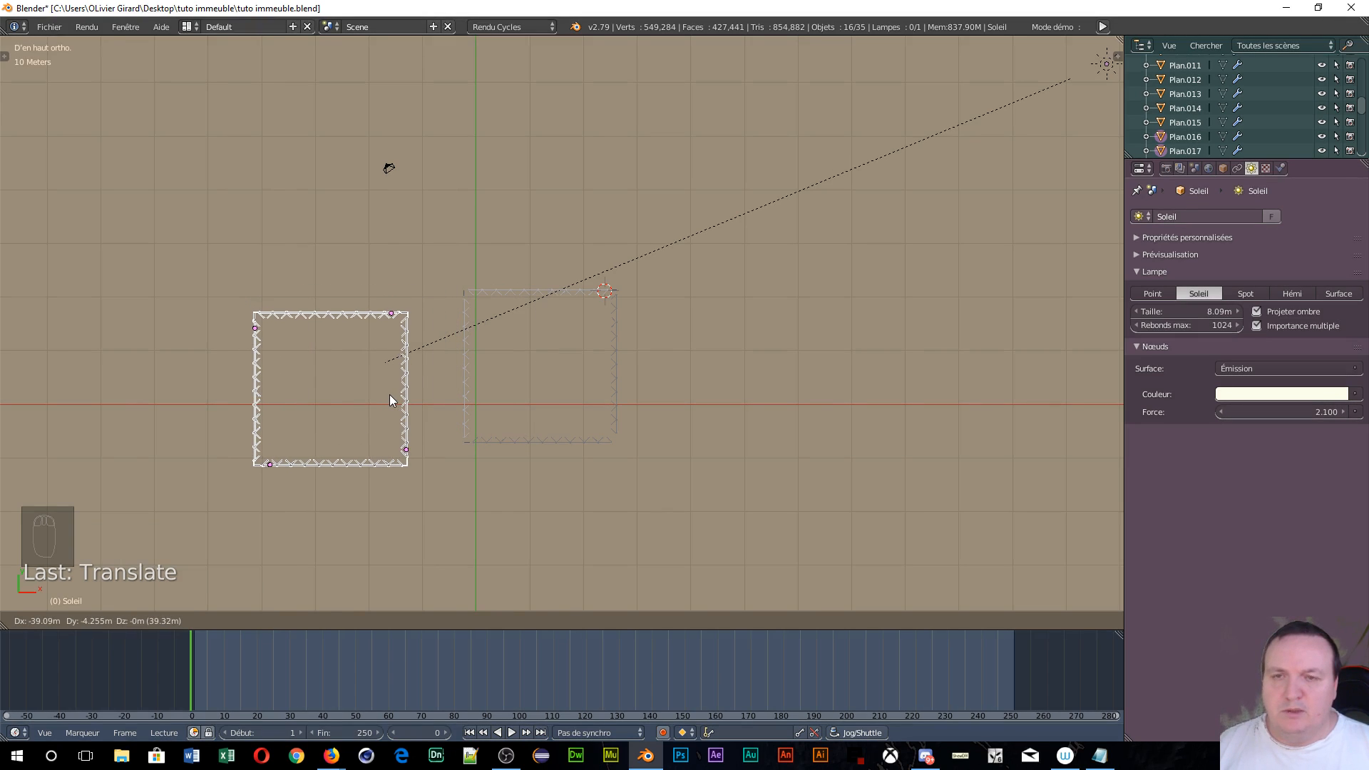
left_click(390, 400)
- Duplicate the building twice more and space the copies in a row on the +X side of the original
key("shift+d")
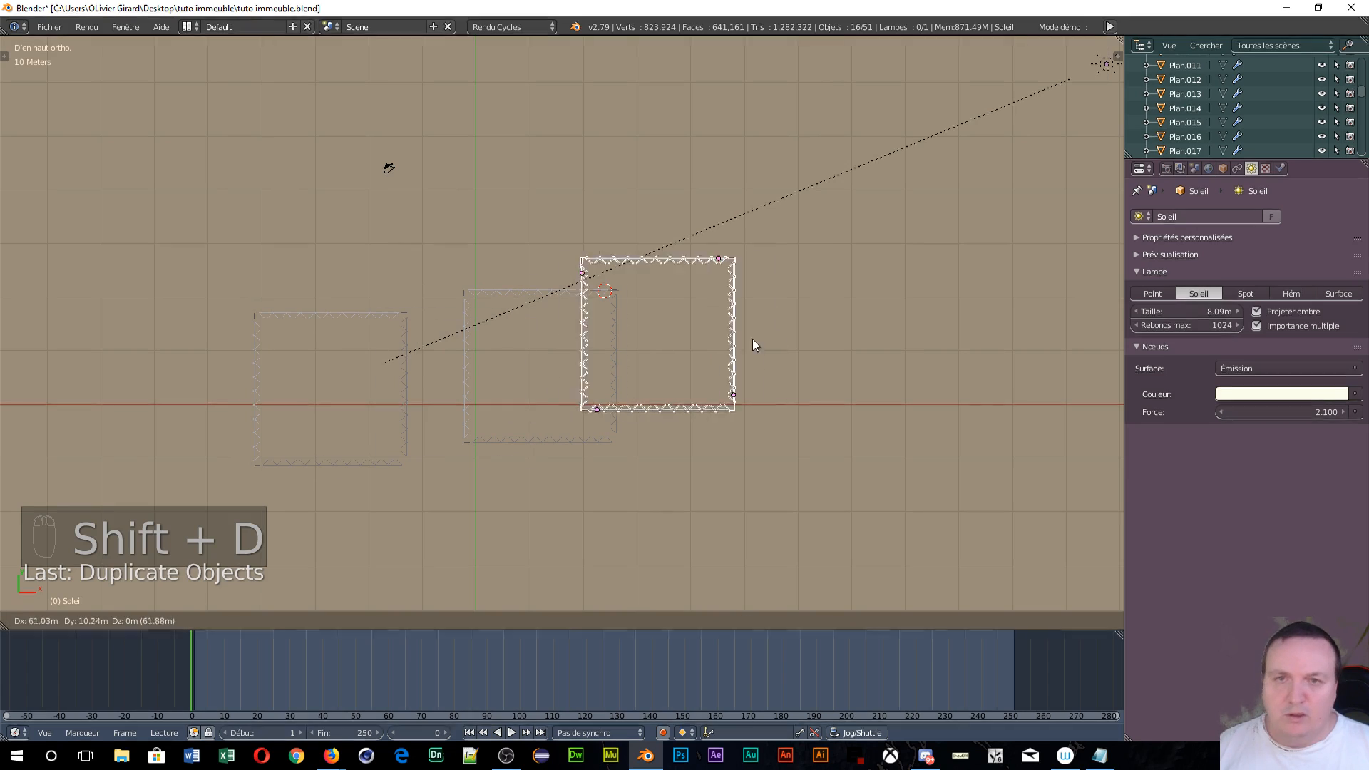
left_click(810, 371)
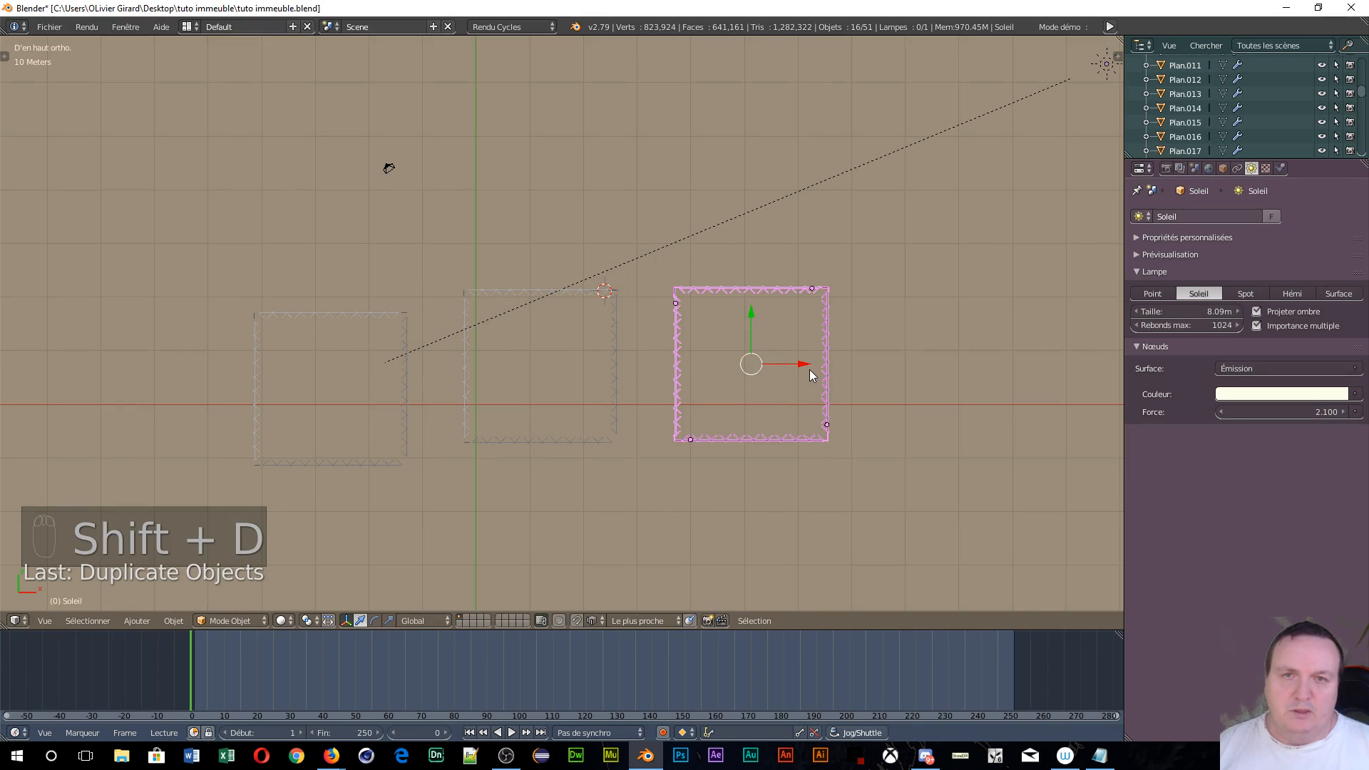
key("shift+d")
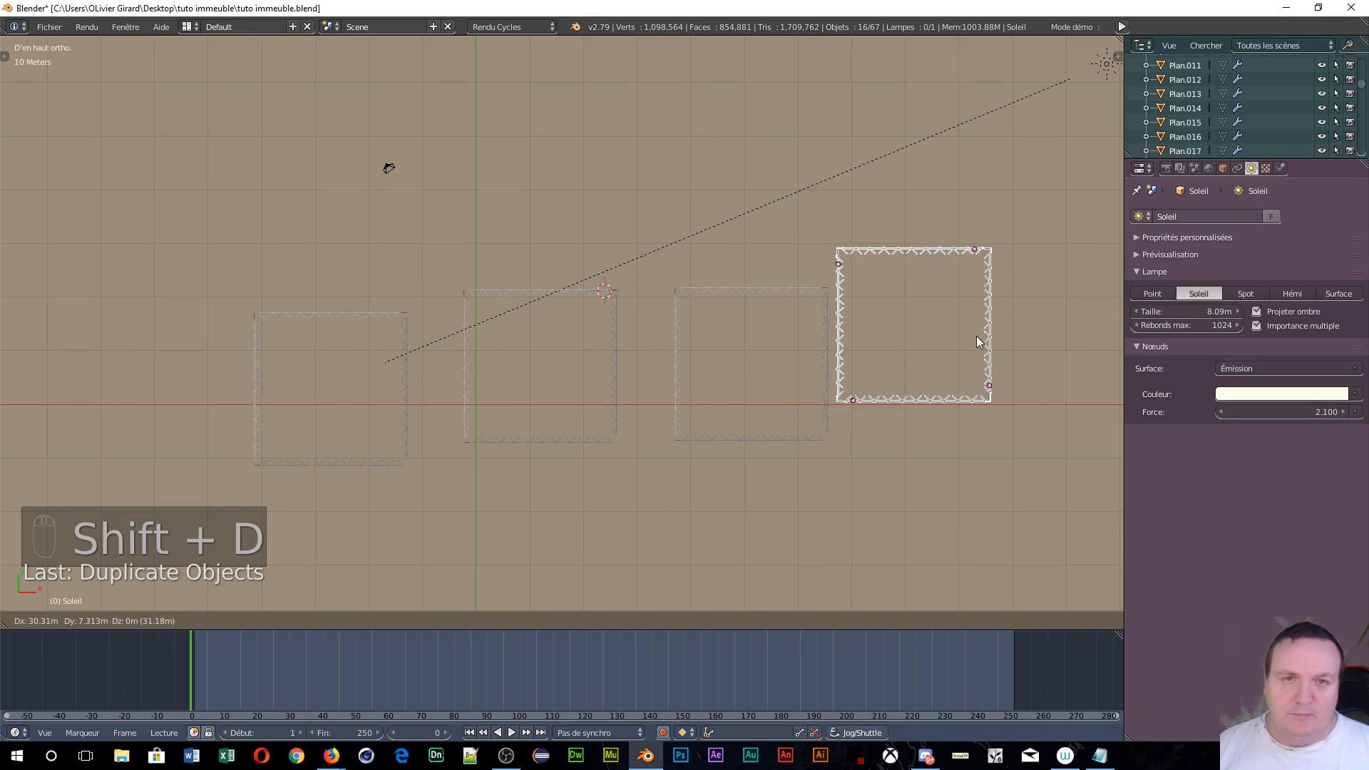
left_click(1030, 373)
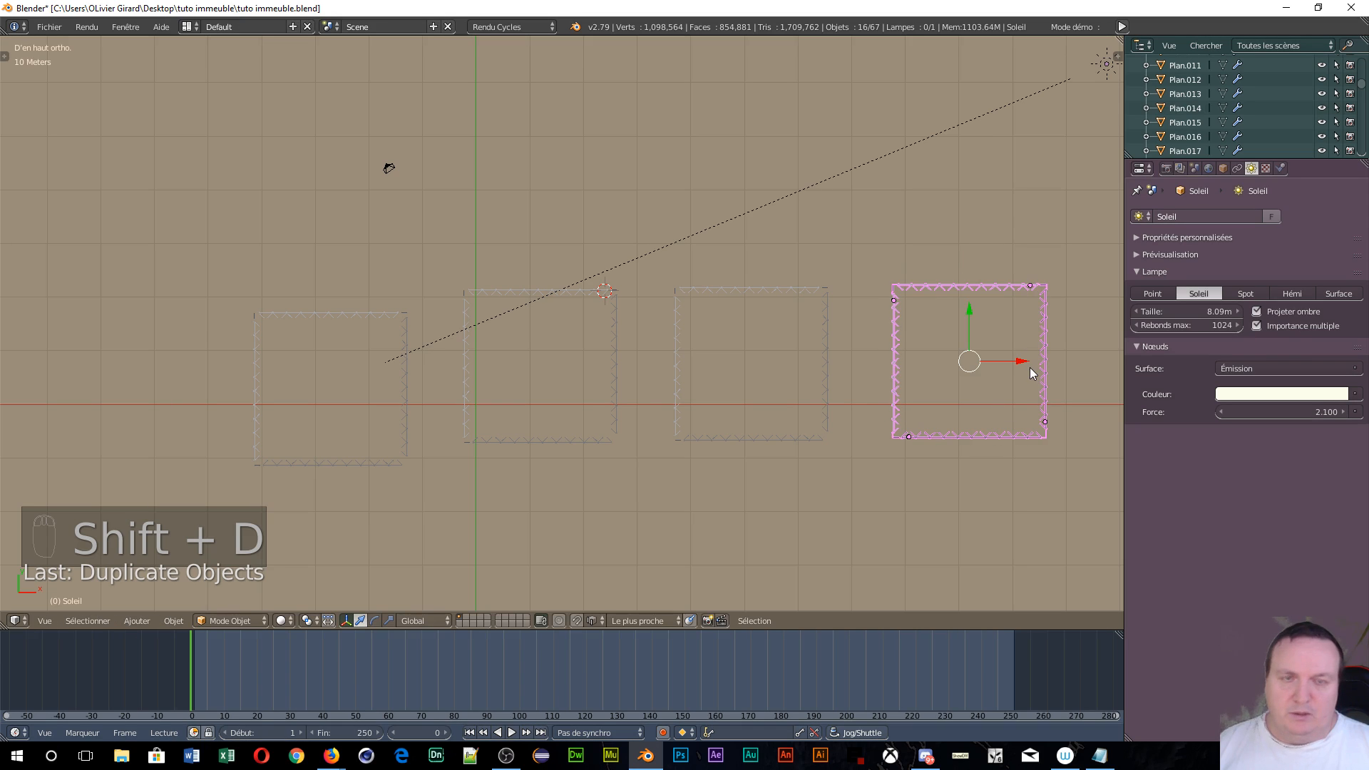
- Duplicate the building twice to start a second row, offsetting the copies about 80 m -X, 47 m +Y and about 52 m -X, 10 m +Y
key("shift+d")
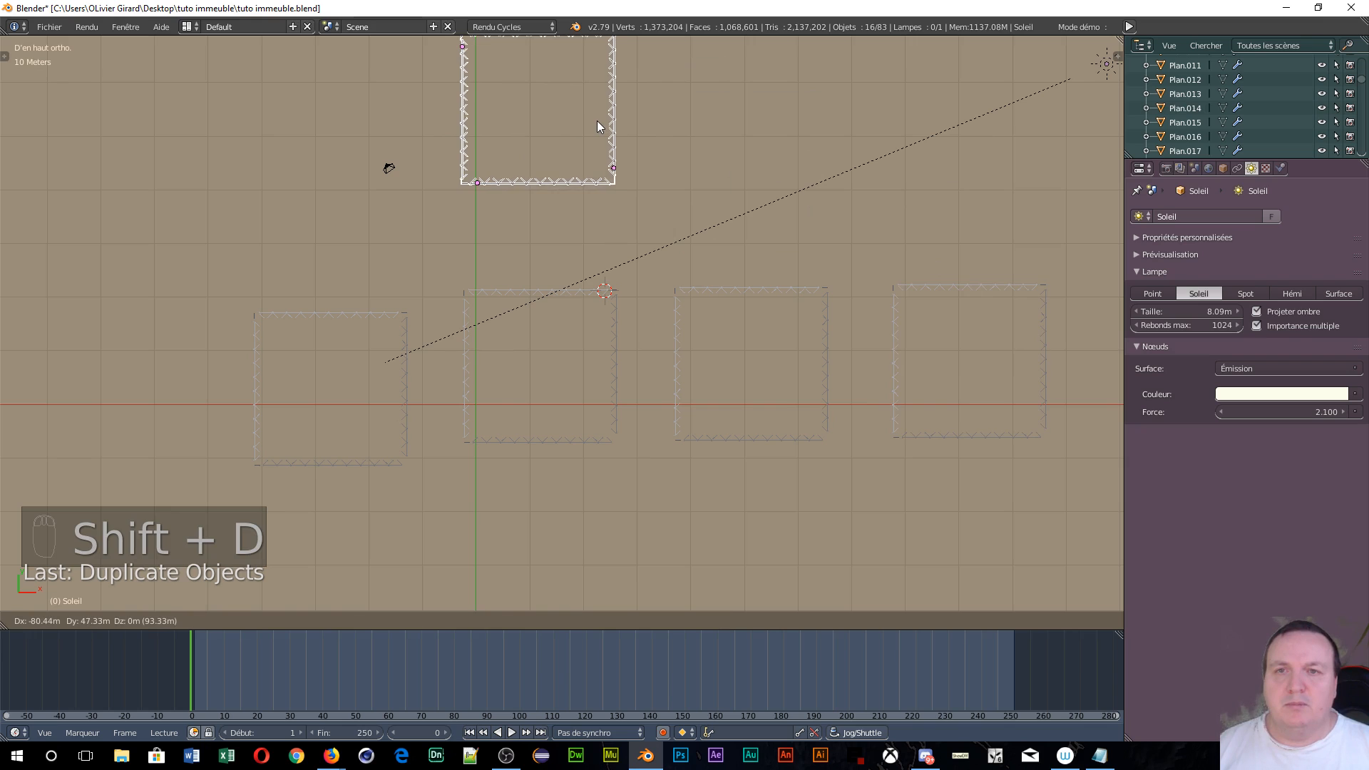
left_click(603, 128)
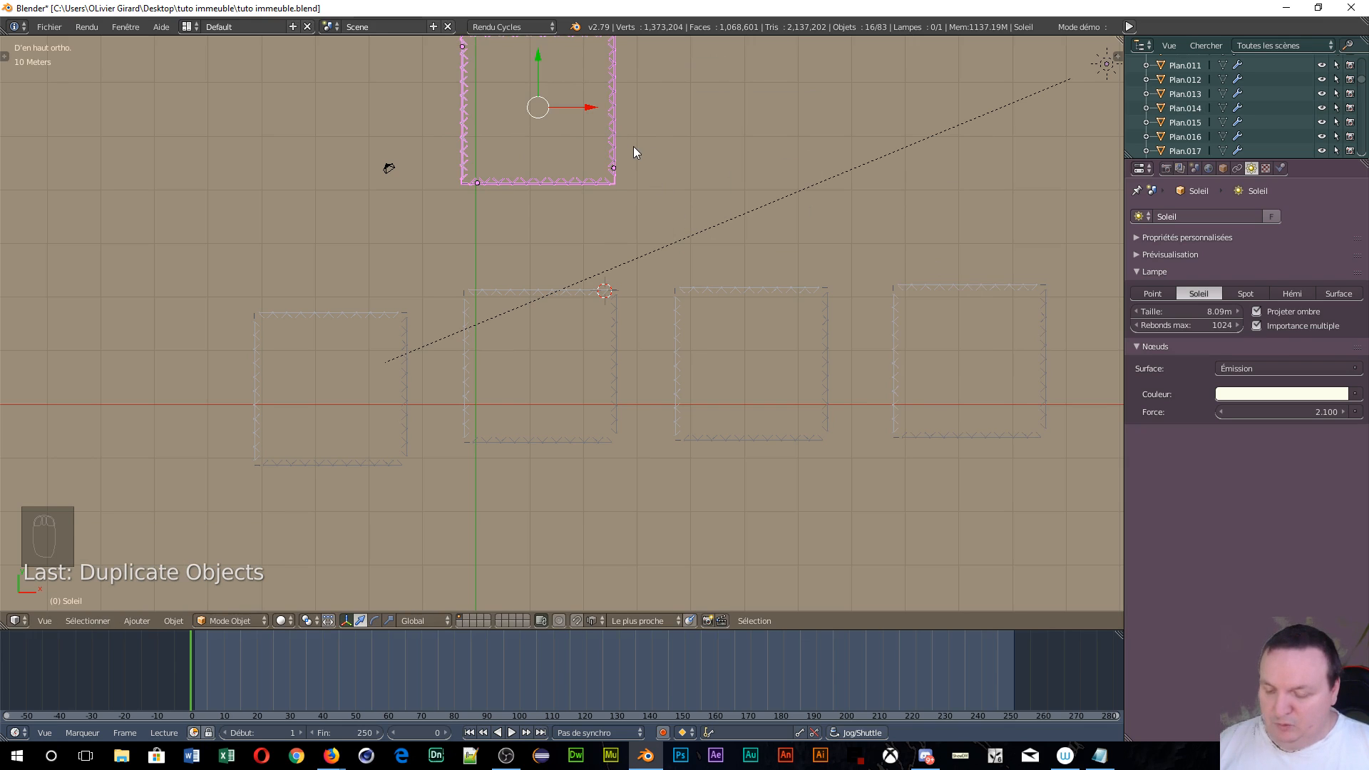
key("shift+d")
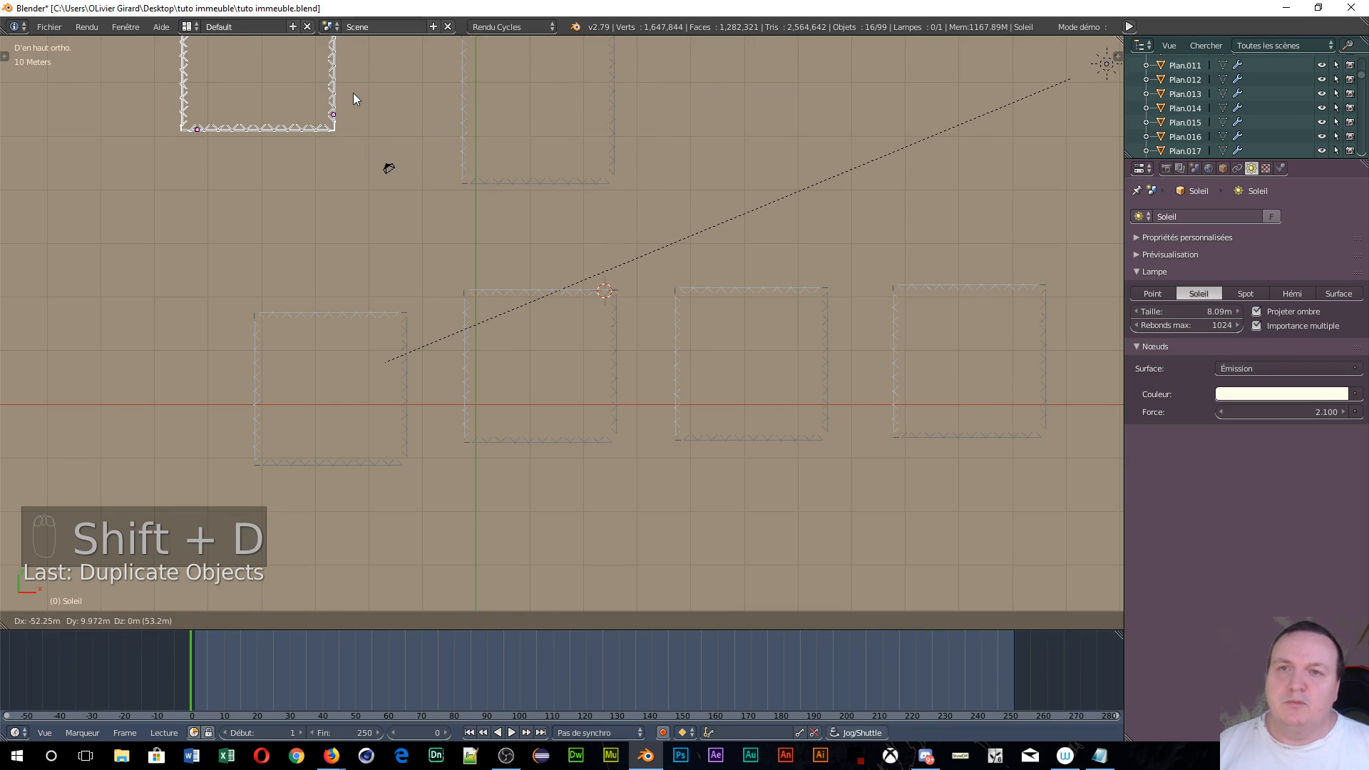
left_click(353, 93)
middle_click_drag(622, 221, 452, 423, "shift")
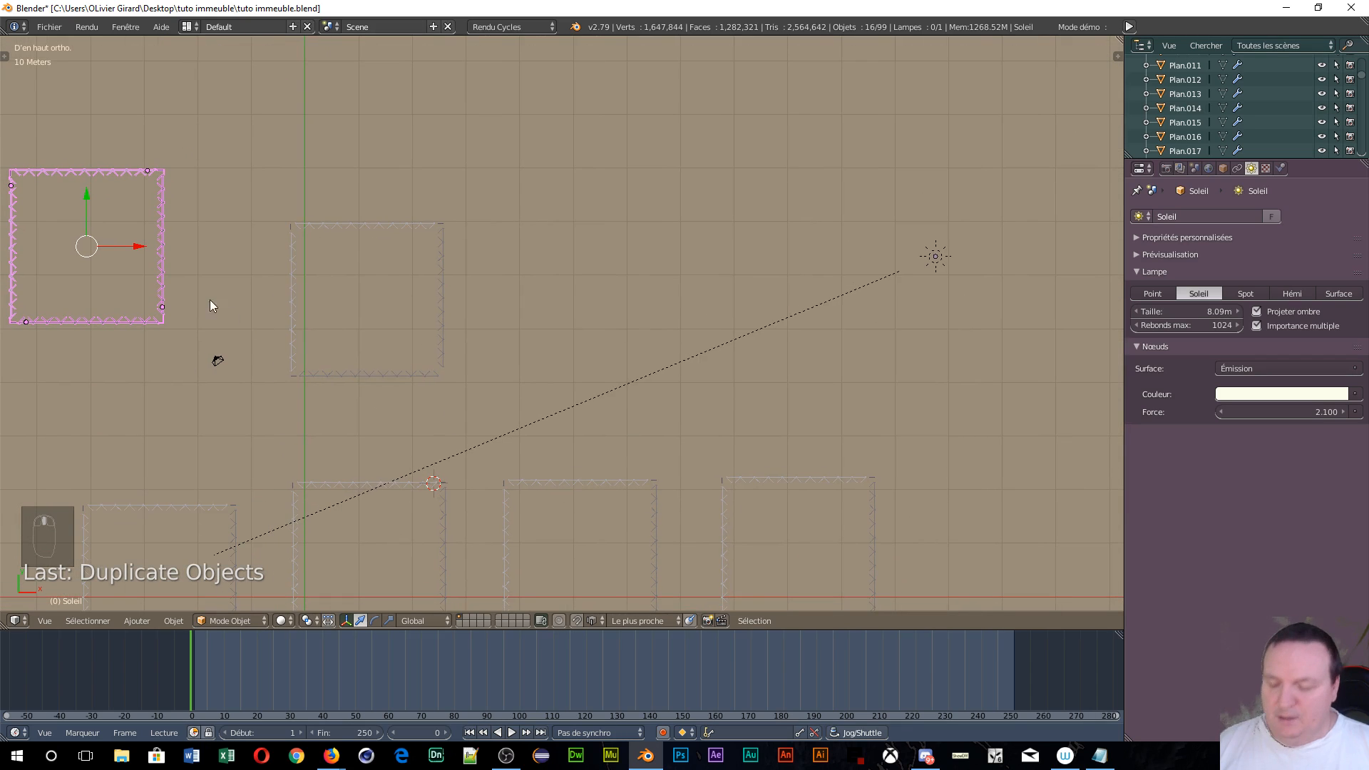
- Duplicate the building twice more and extend the second row with the copies on its +X side
key("shift+d")
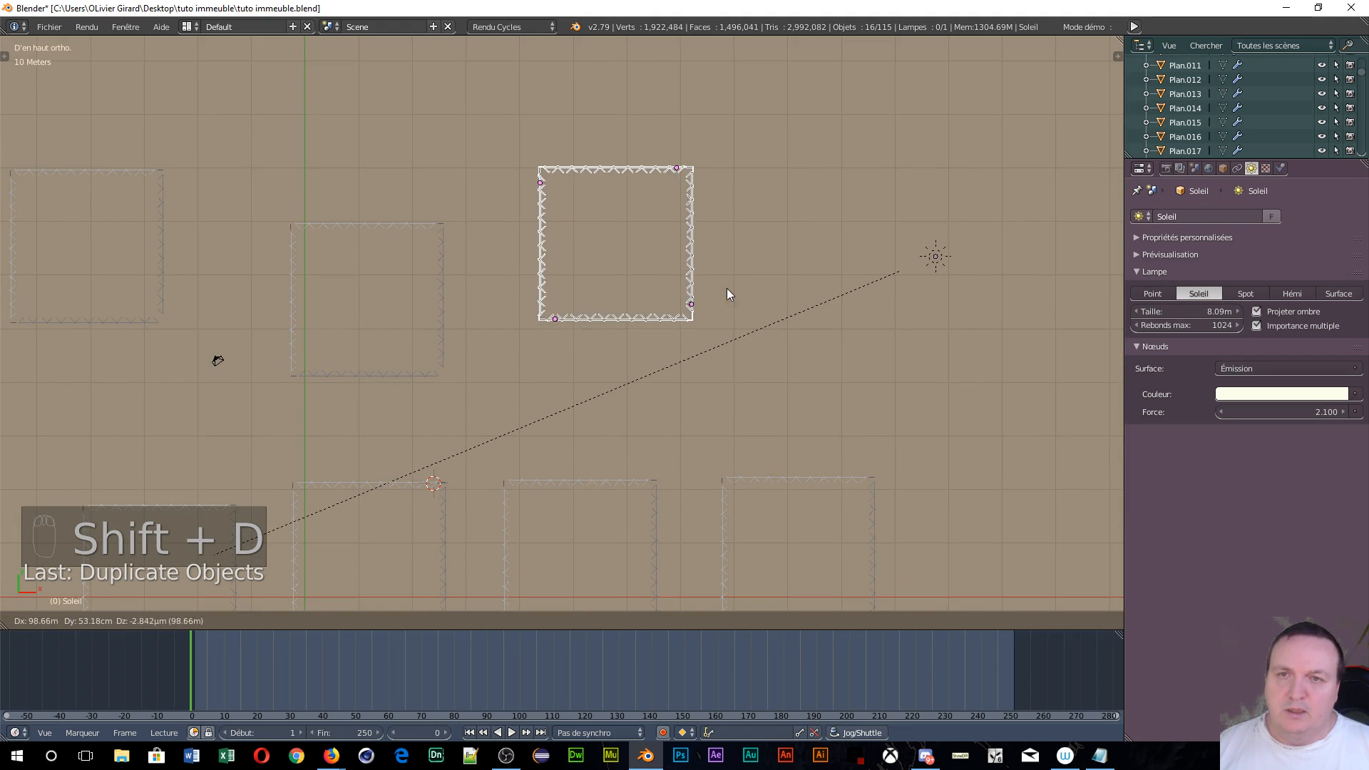
left_click(691, 348)
key("shift+d")
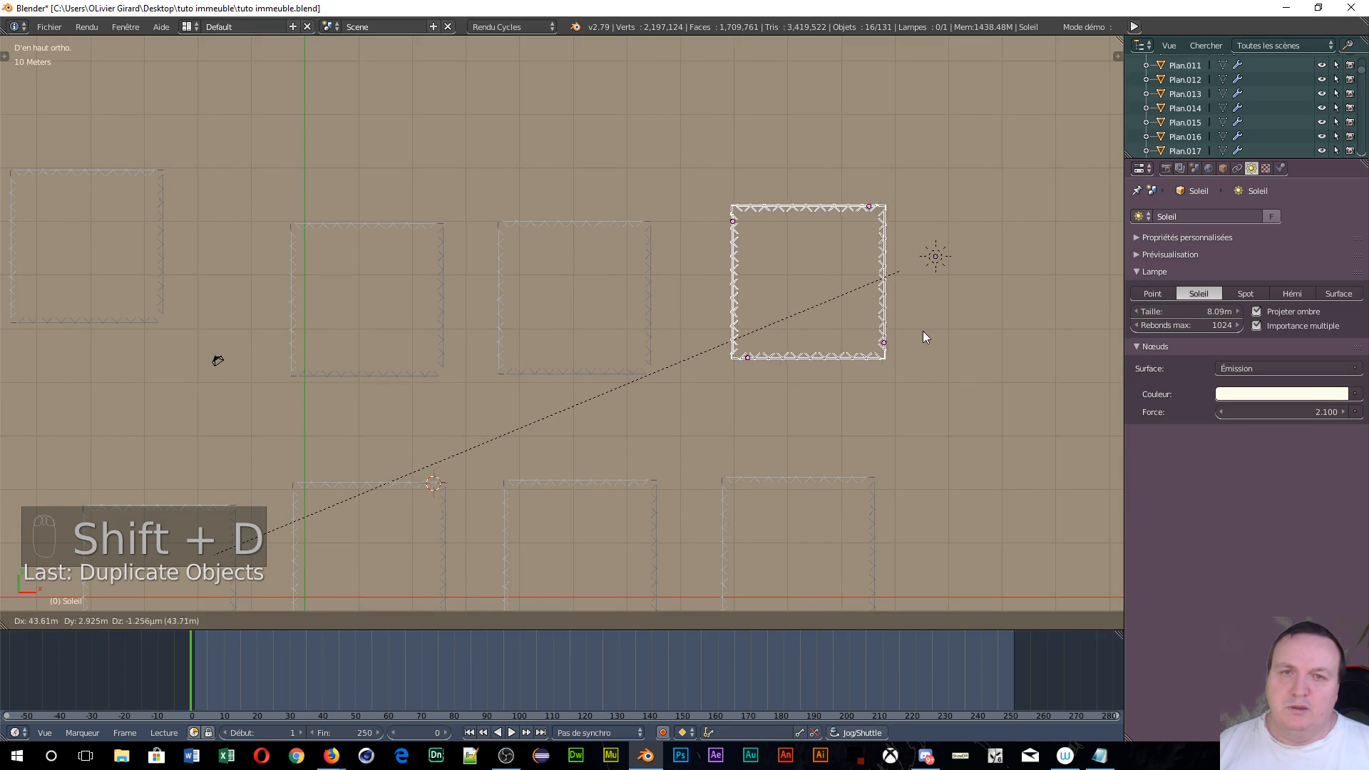
left_click(901, 331)
- Duplicate the building once more and place the copy on the -Y side of the original building
scroll(488, 328, "down", 3)
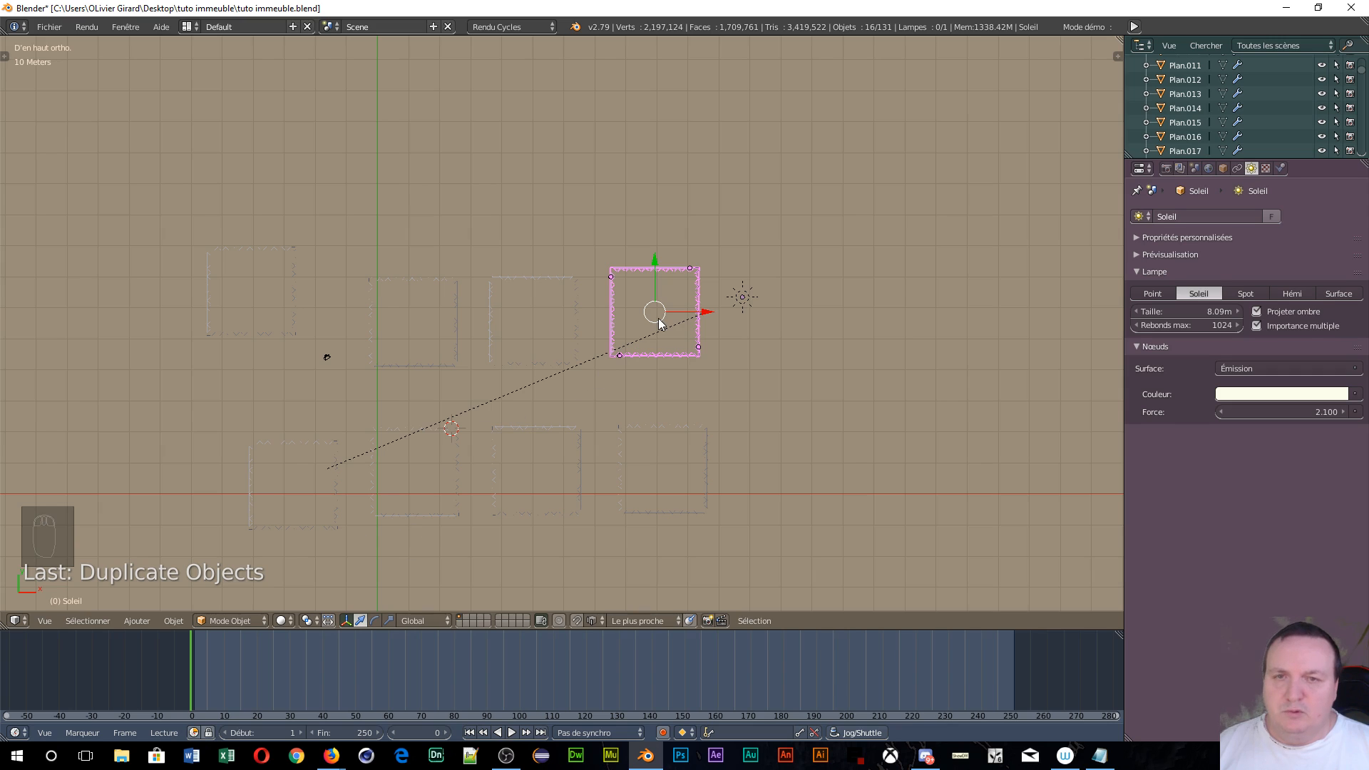
key("shift+d")
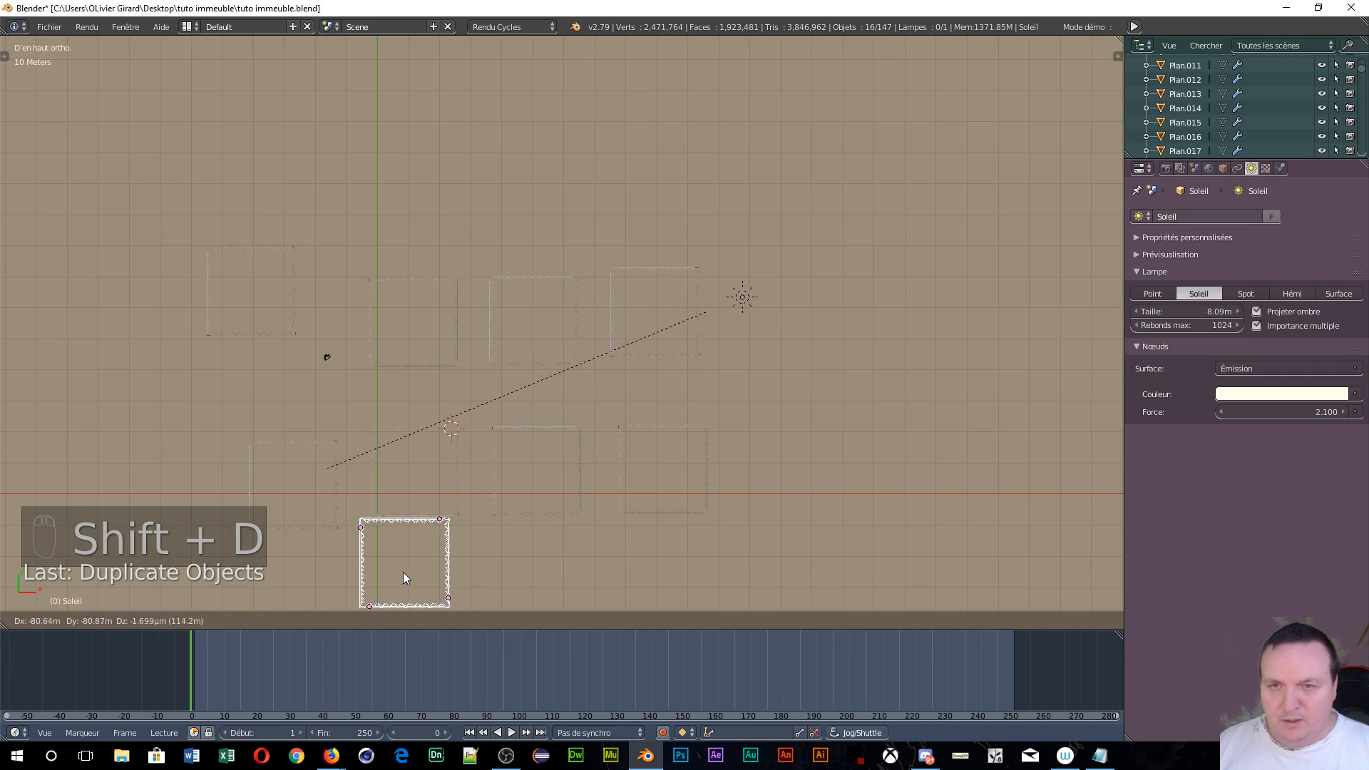
left_click(399, 576)
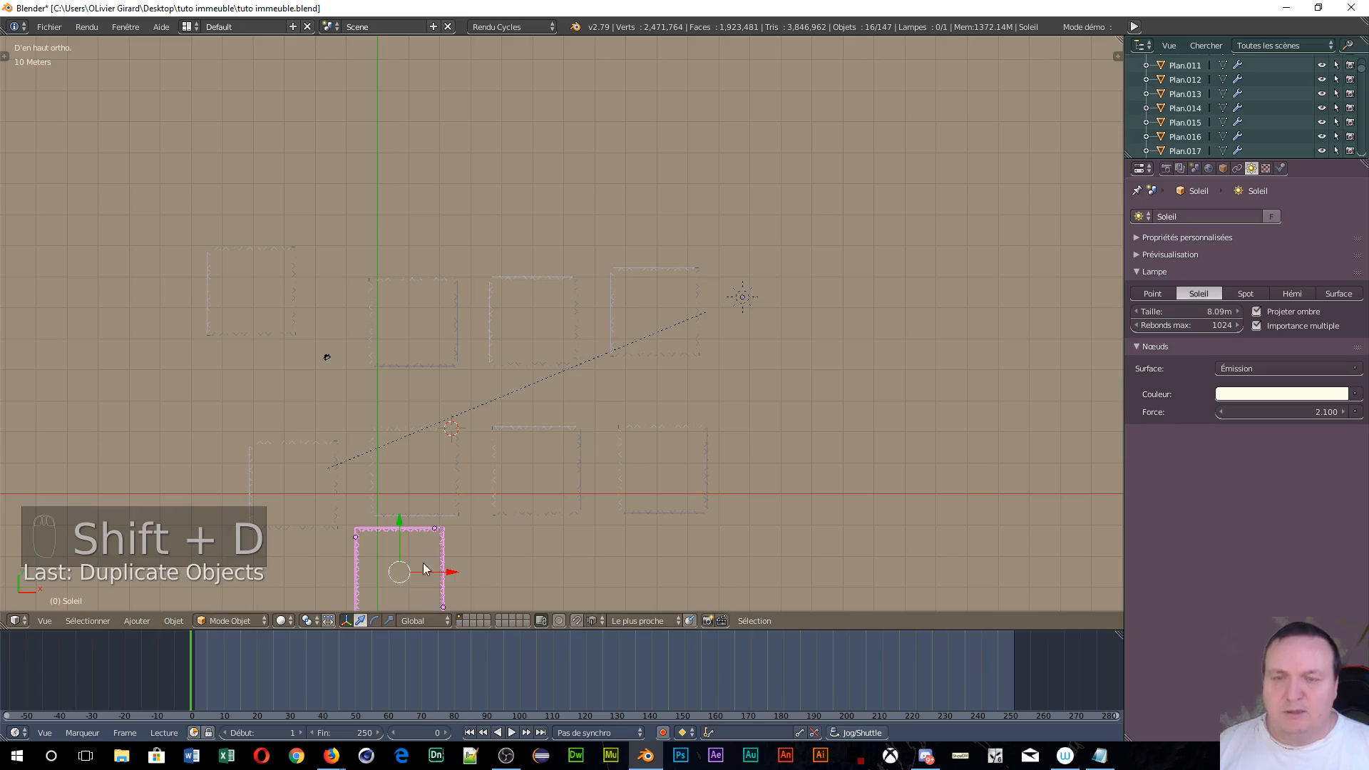
- Preview the group of buildings through the camera in rendered shading and examine the reflections and lighting
key("KP_0")
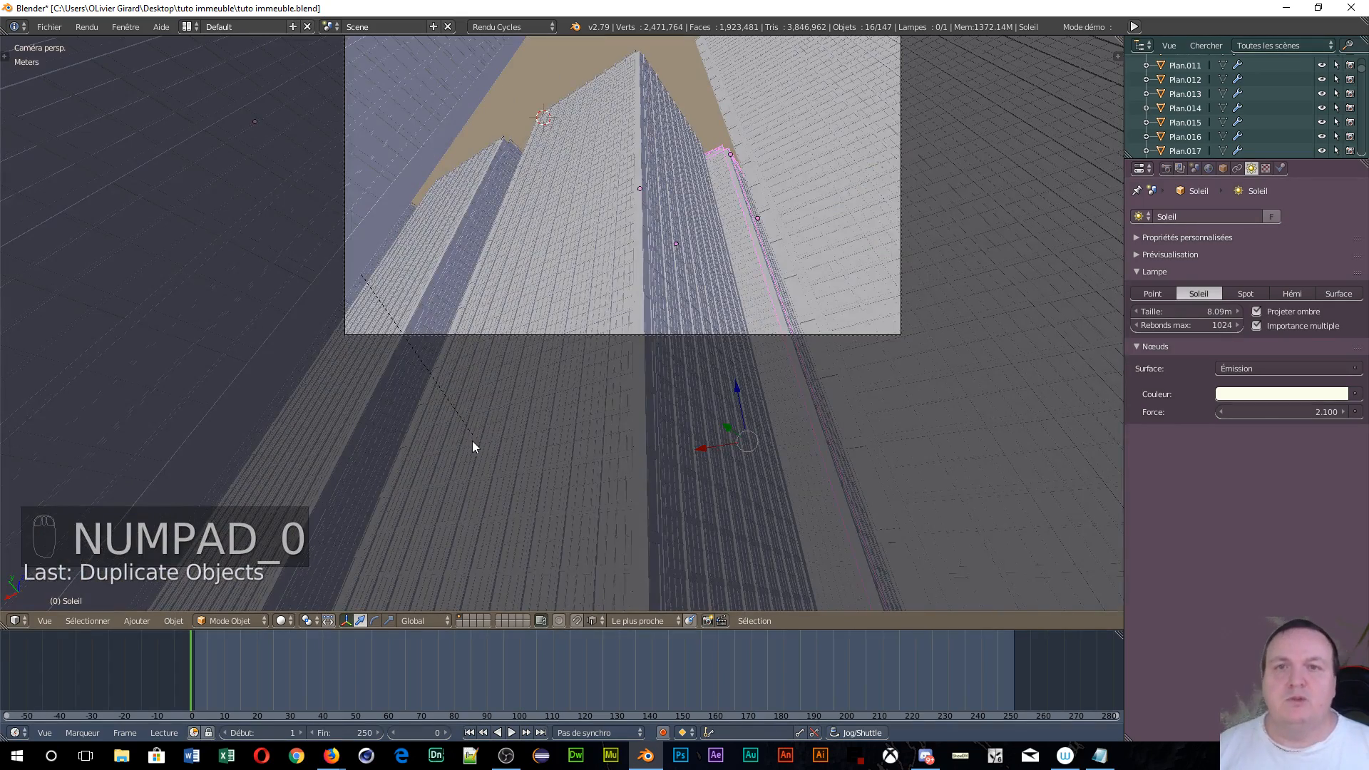
scroll(666, 134, "down", 2)
scroll(660, 141, "up", 2)
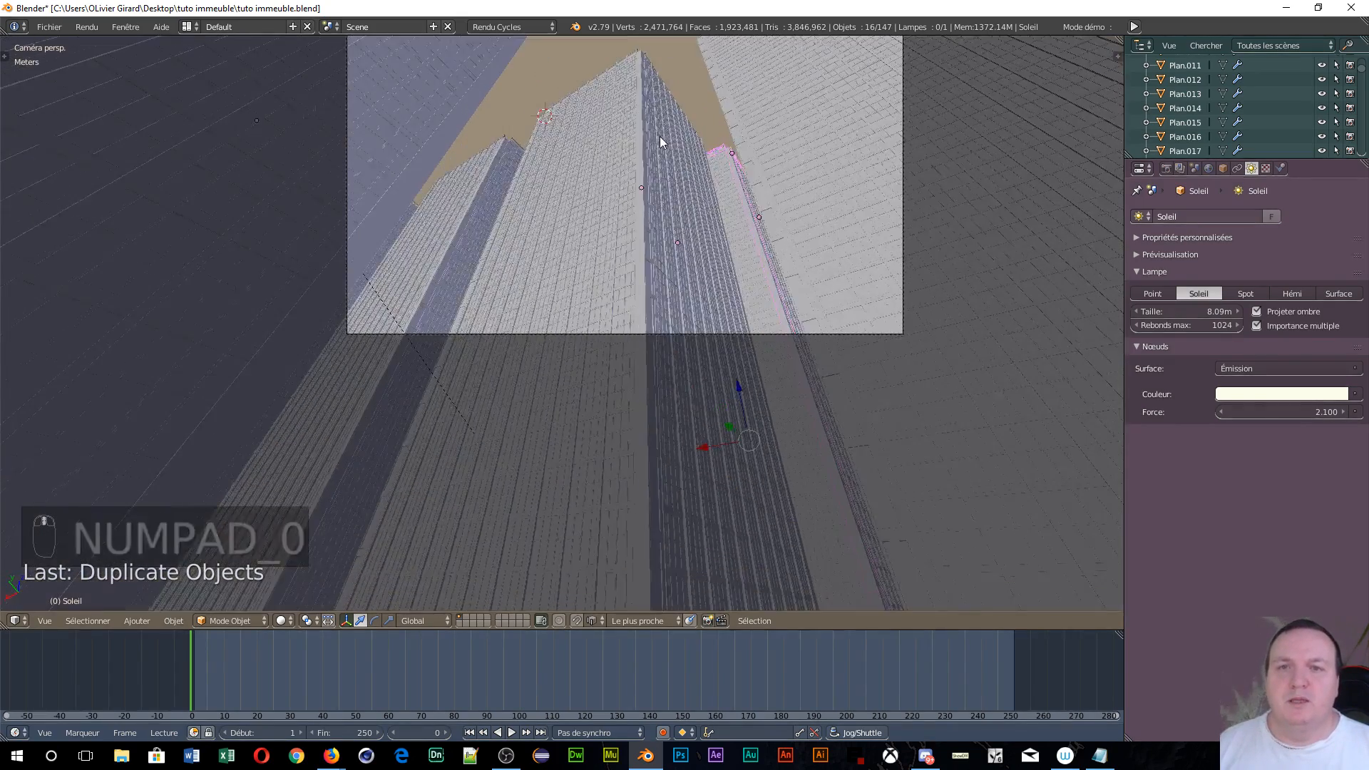
middle_click_drag(660, 140, 558, 315, "shift")
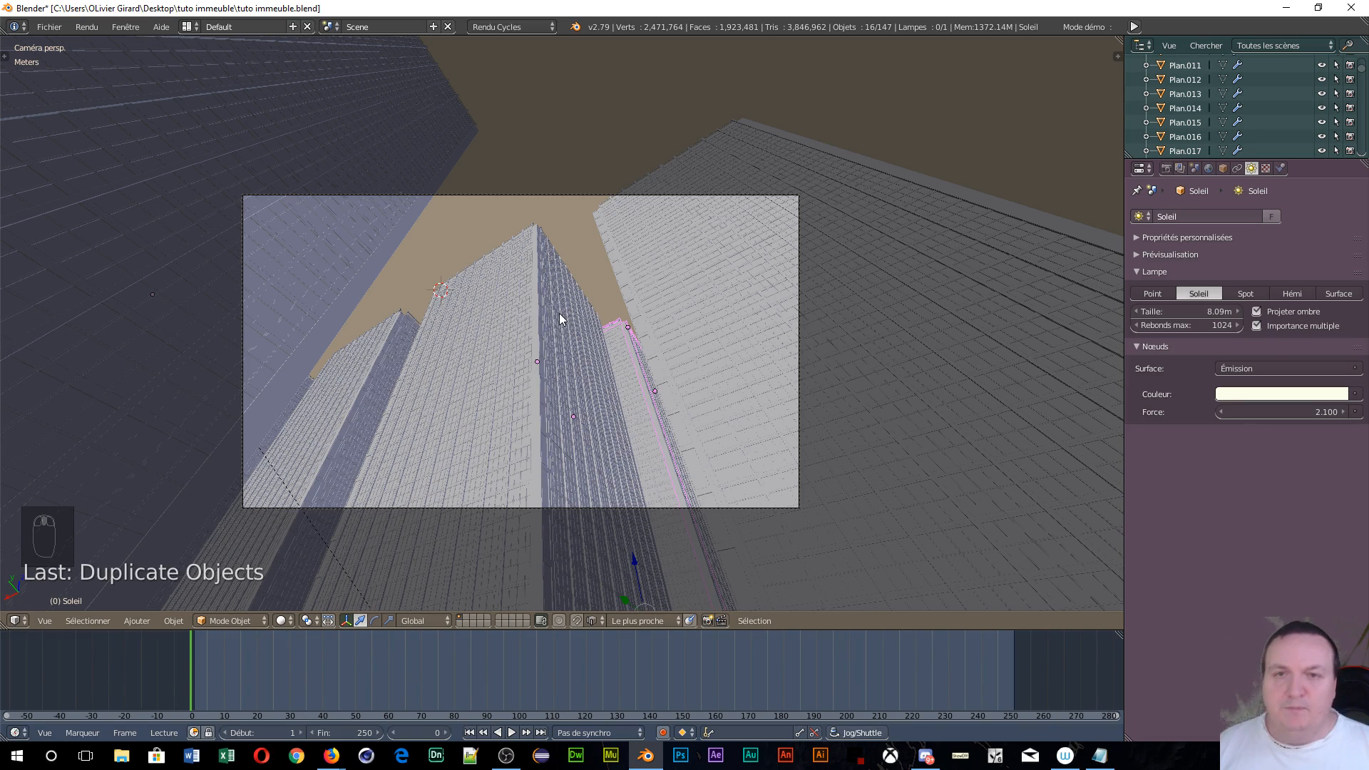
key("shift+z")
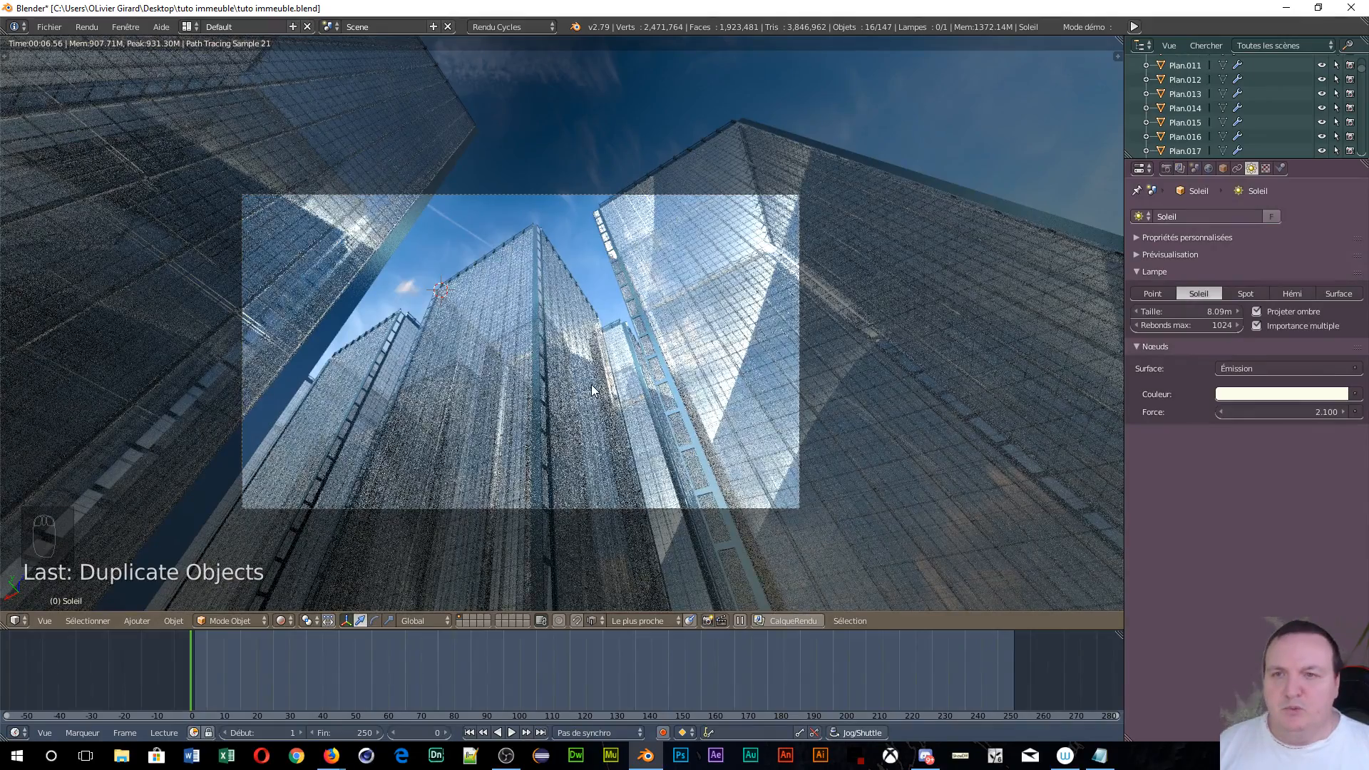
scroll(591, 390, "up", 5)
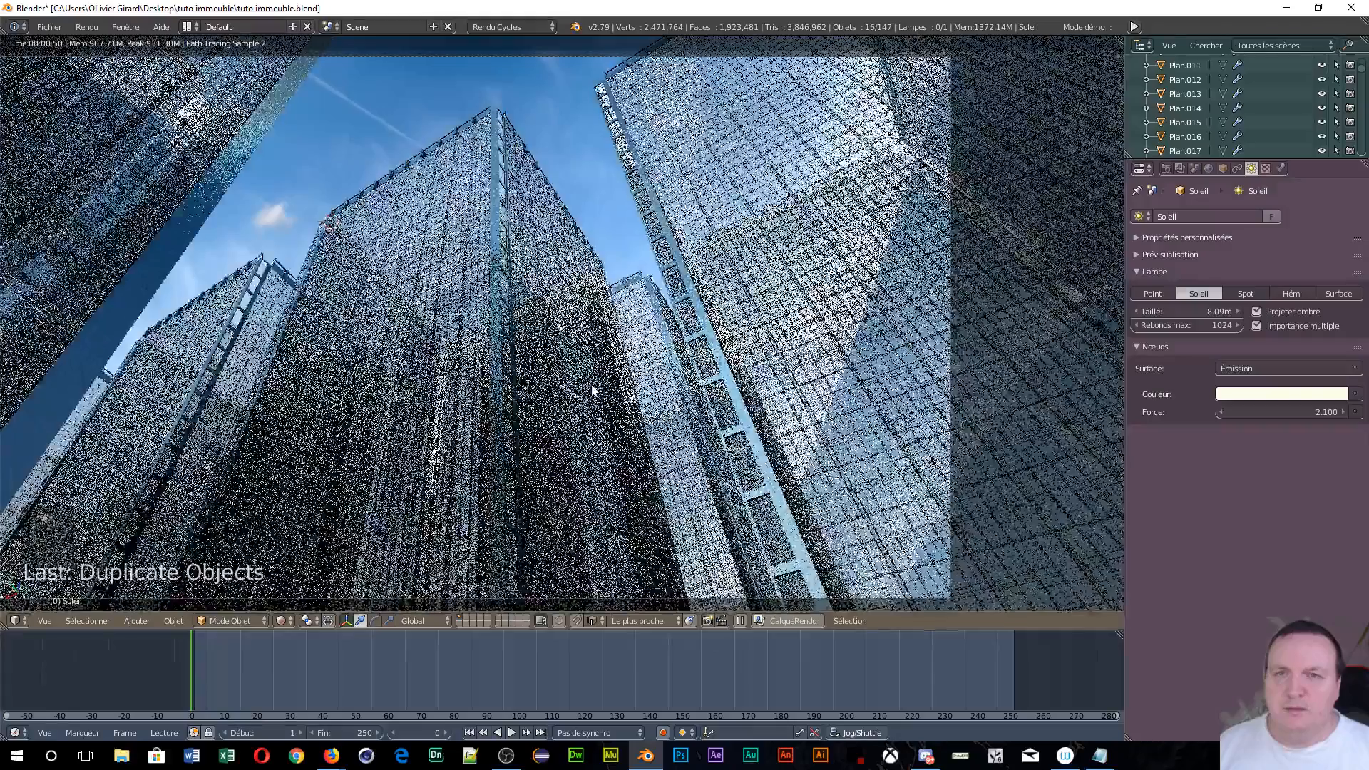
scroll(592, 390, "down", 2)
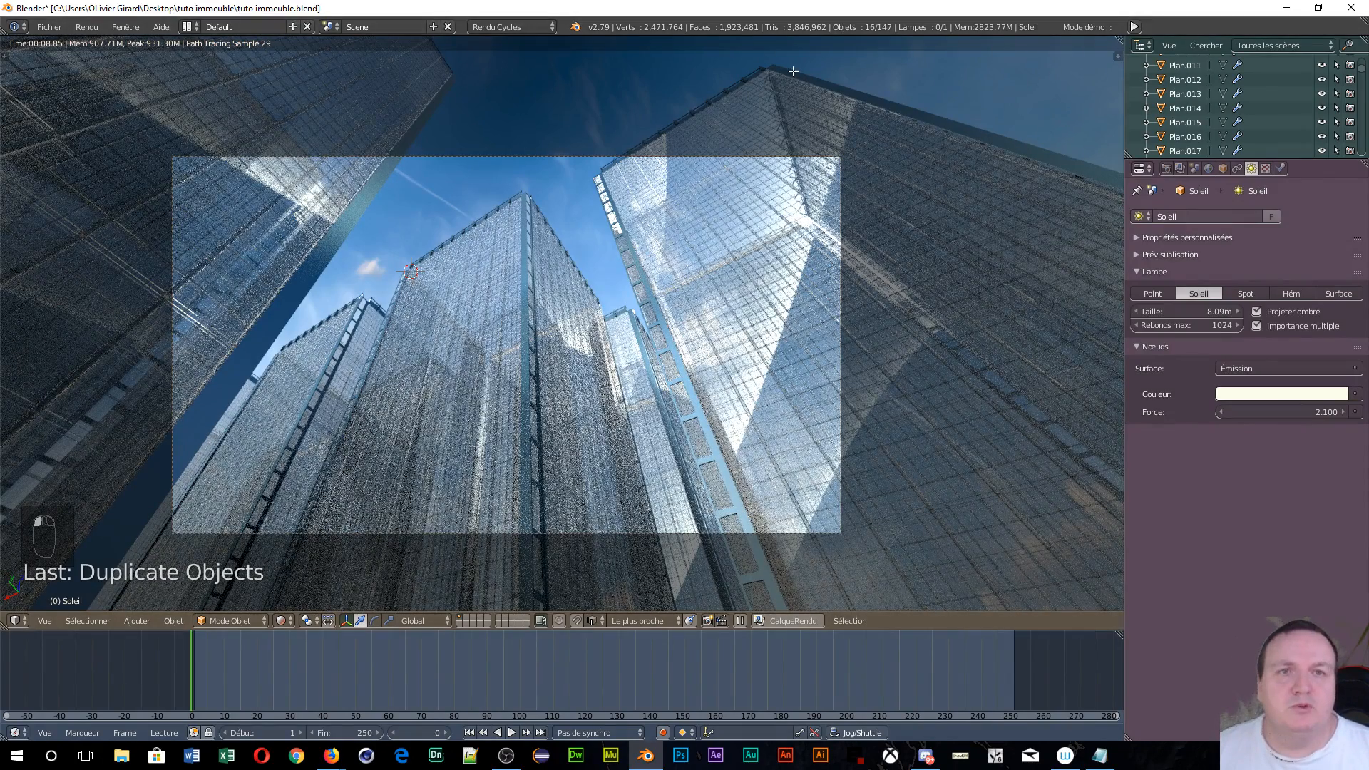
- Split the 3D view vertically, turn the new area into a Node Editor and hide its properties sidebar
left_click_drag(793, 71, 623, 86)
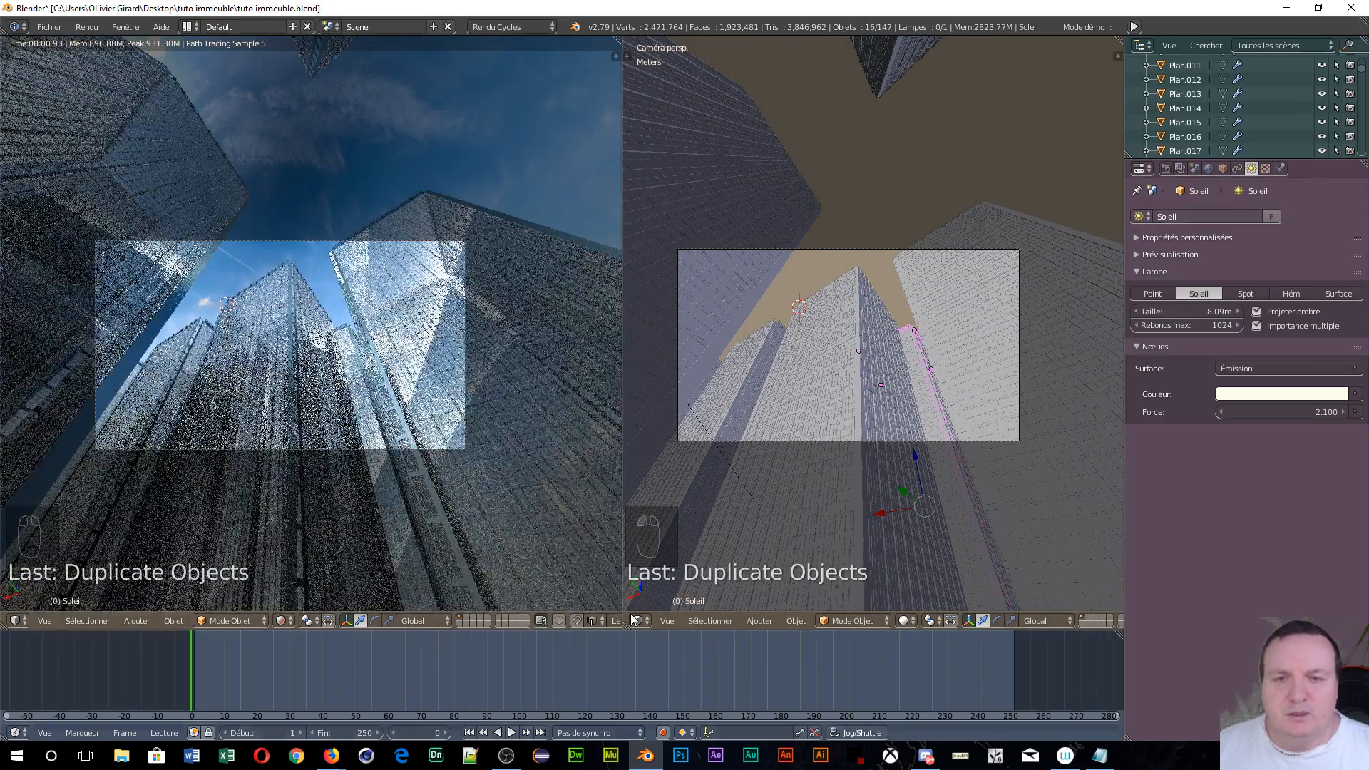
left_click(635, 620)
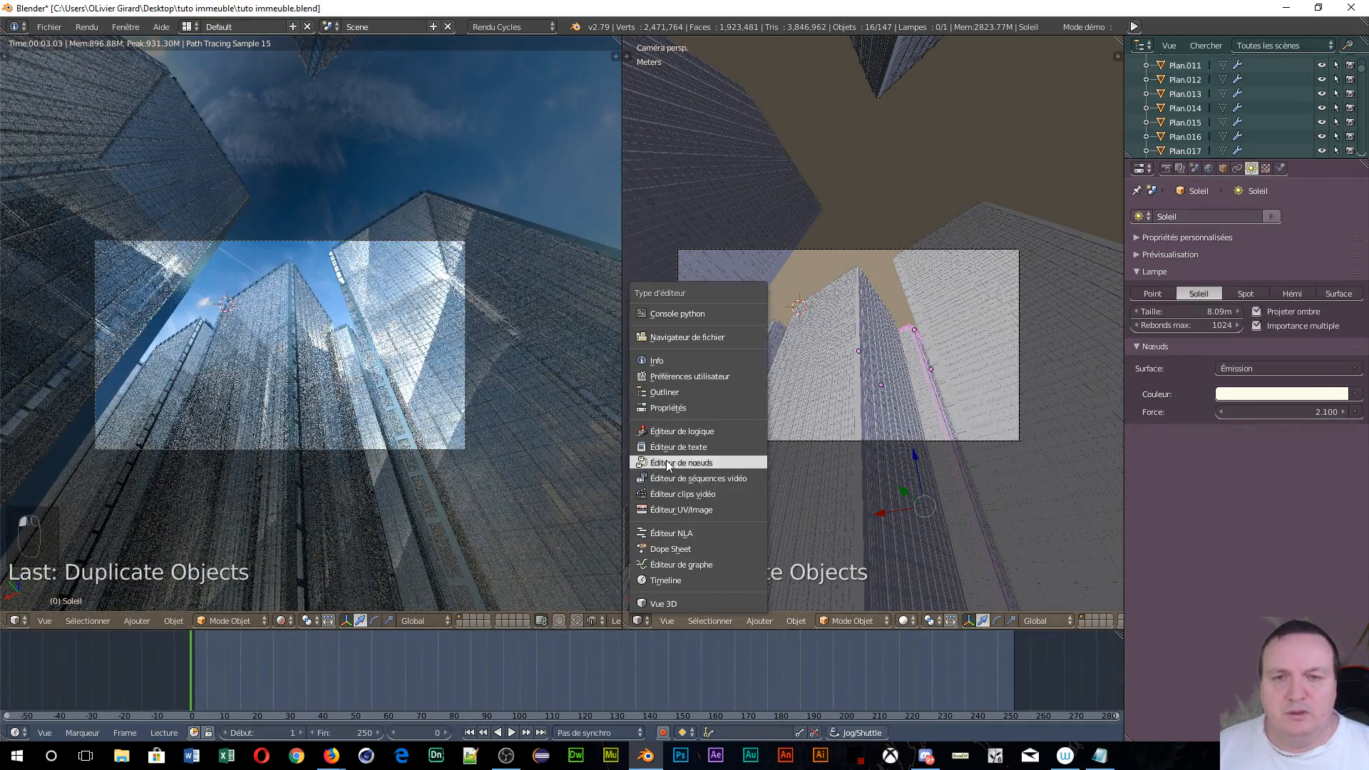
left_click(668, 463)
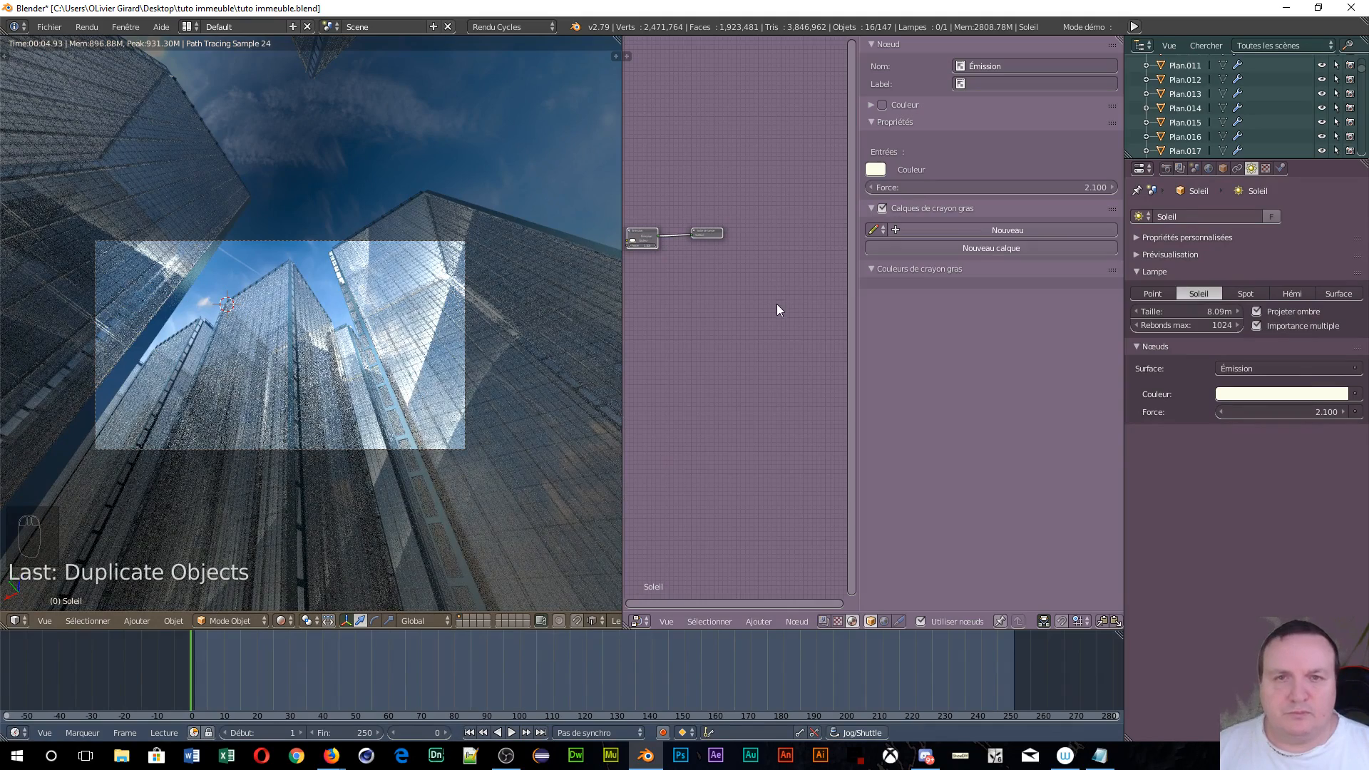
key("n")
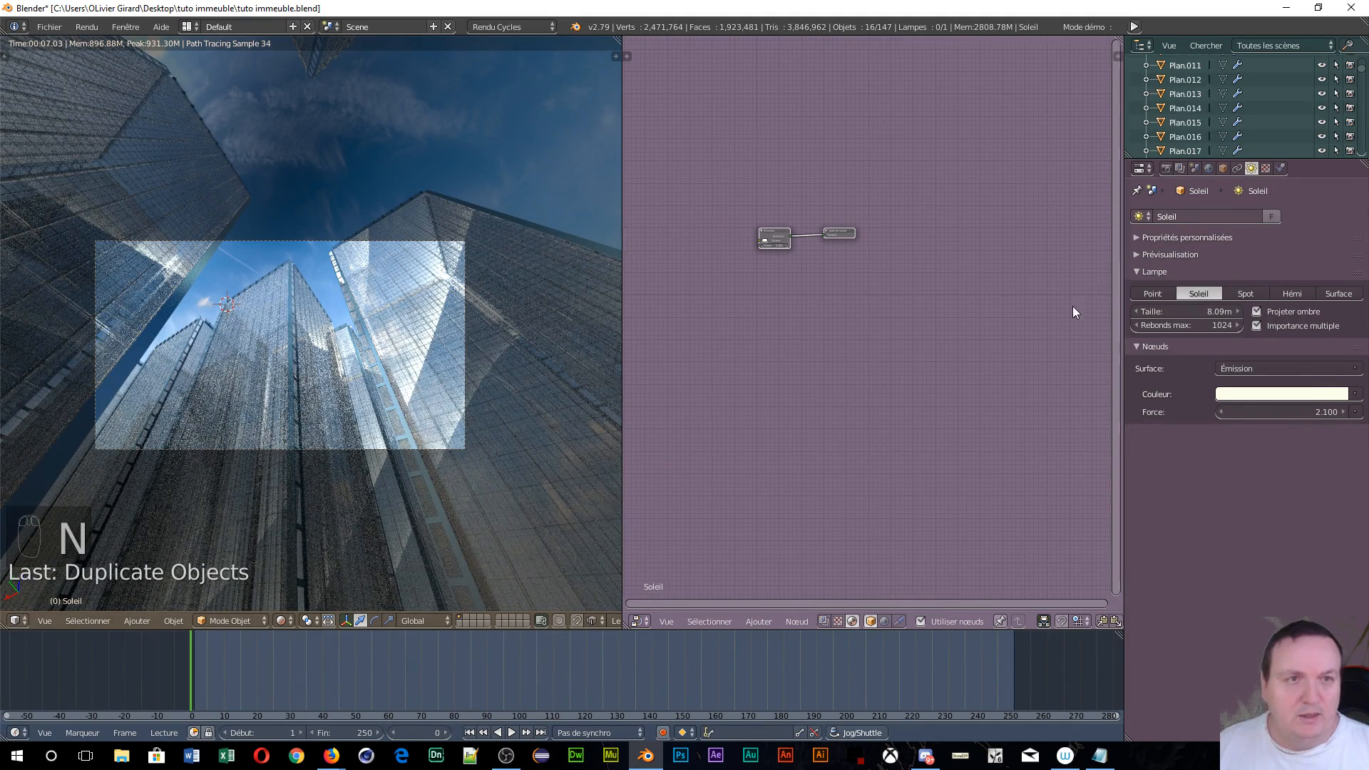
- Select a building facade and set the Mix Shader factor of its Verre material to 0.045
right_click(255, 331)
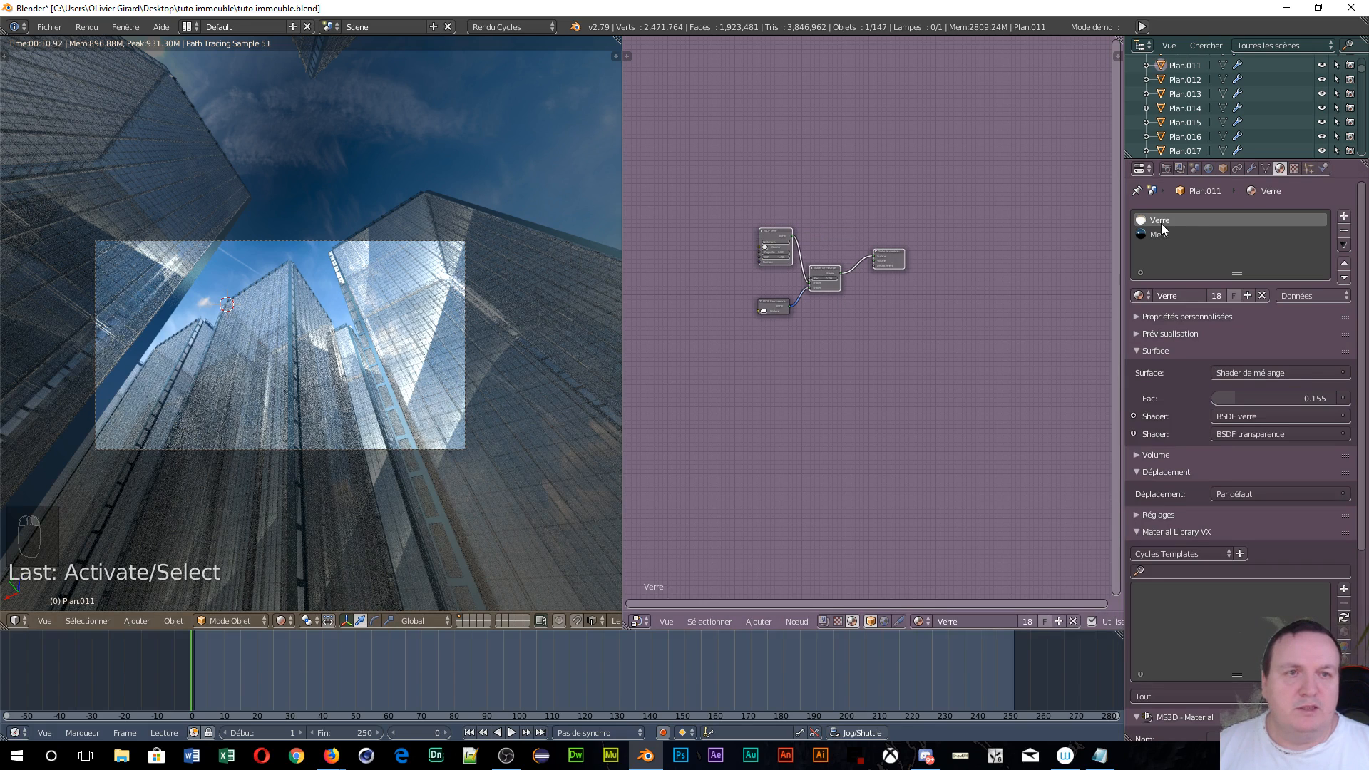
scroll(735, 379, "up", 11)
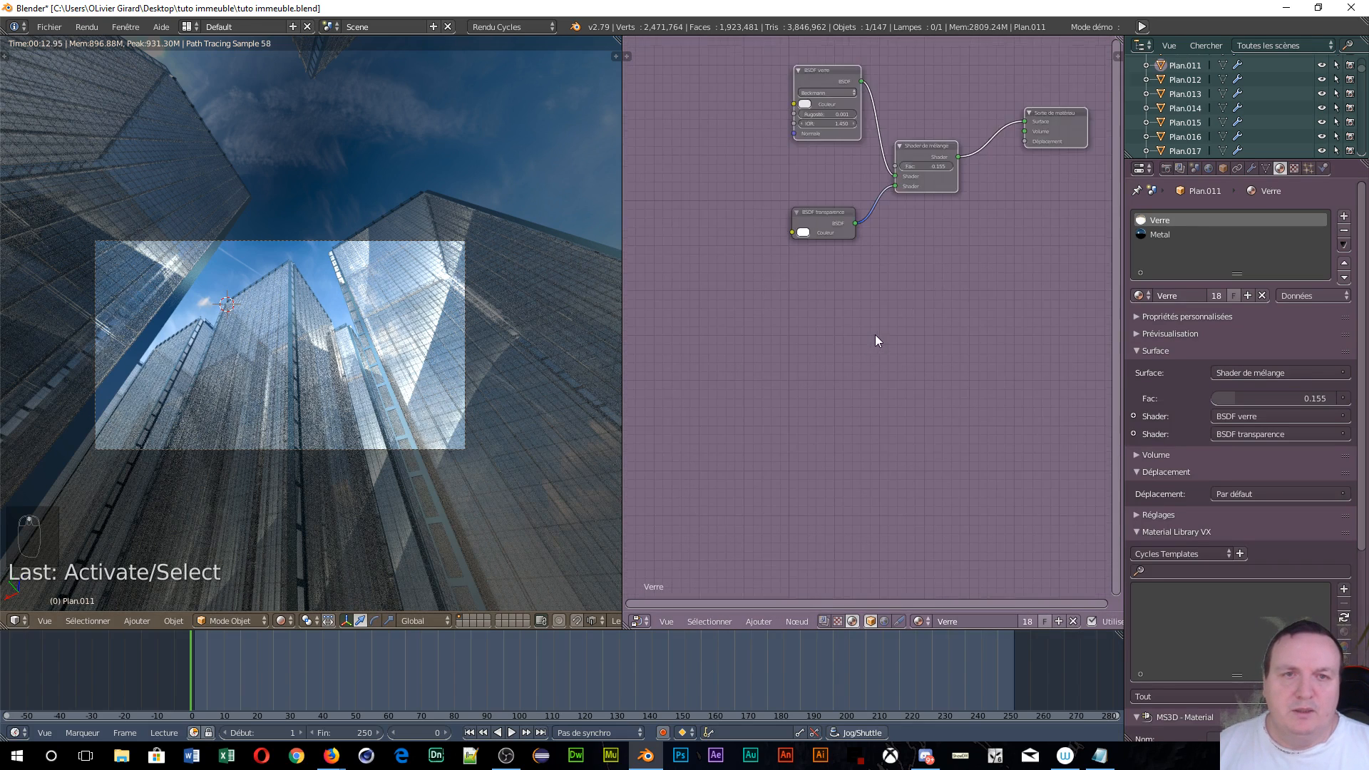
middle_click_drag(805, 450, 803, 464)
scroll(830, 407, "up", 4)
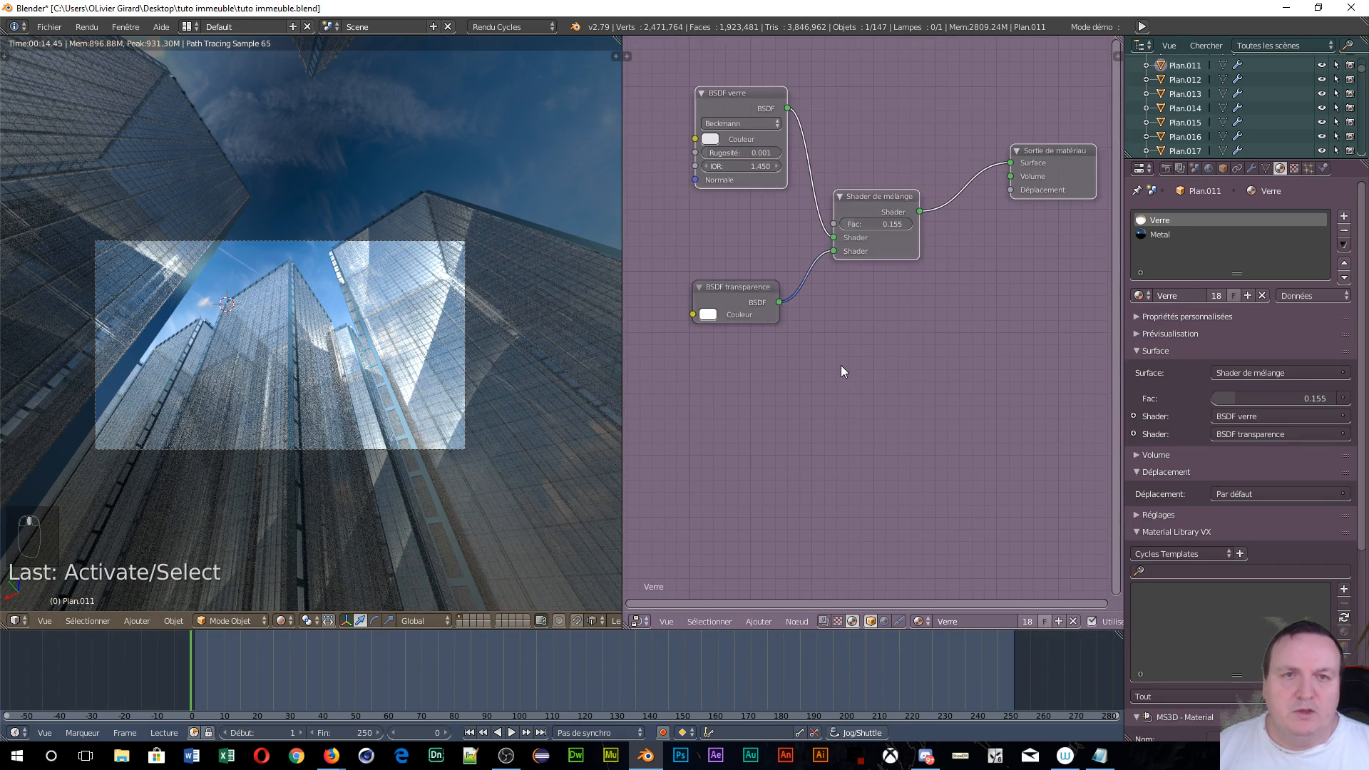
middle_click_drag(851, 345, 874, 473)
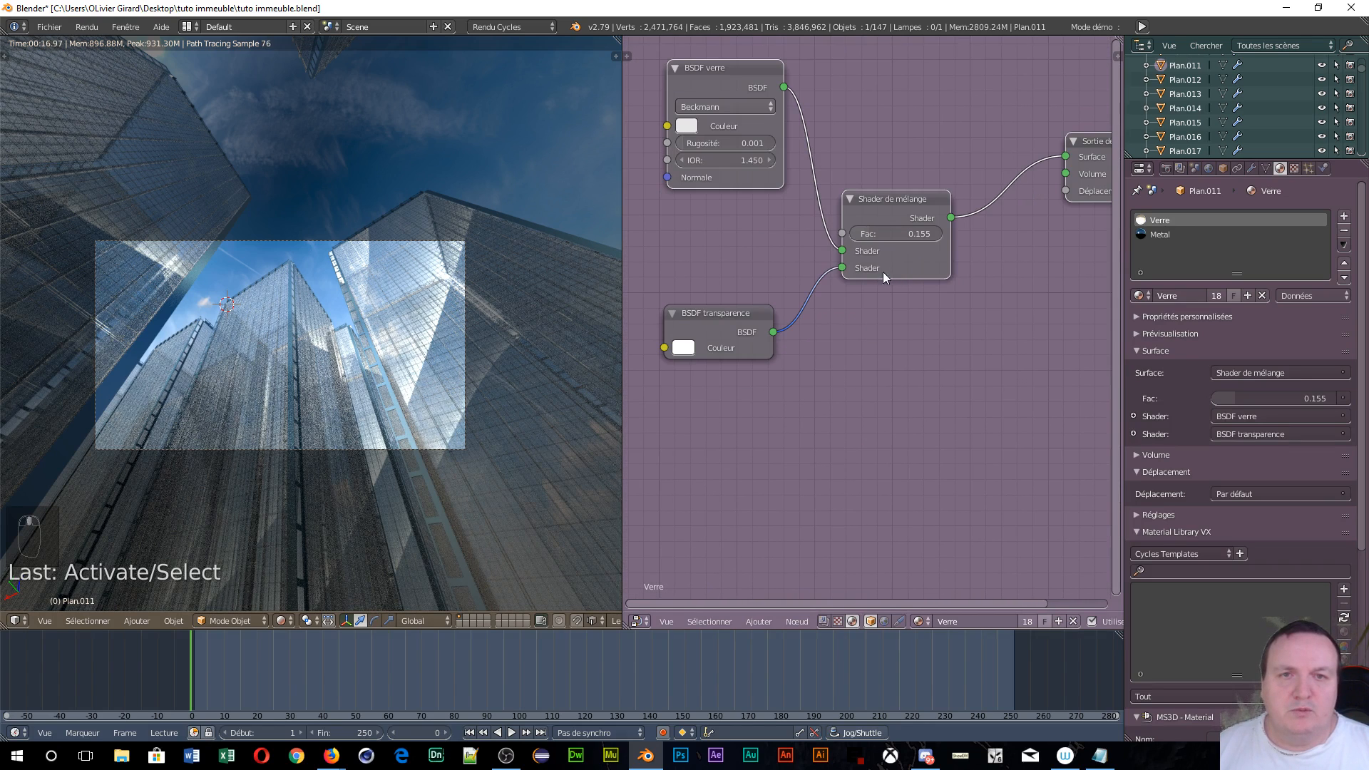
left_click_drag(874, 238, 834, 238)
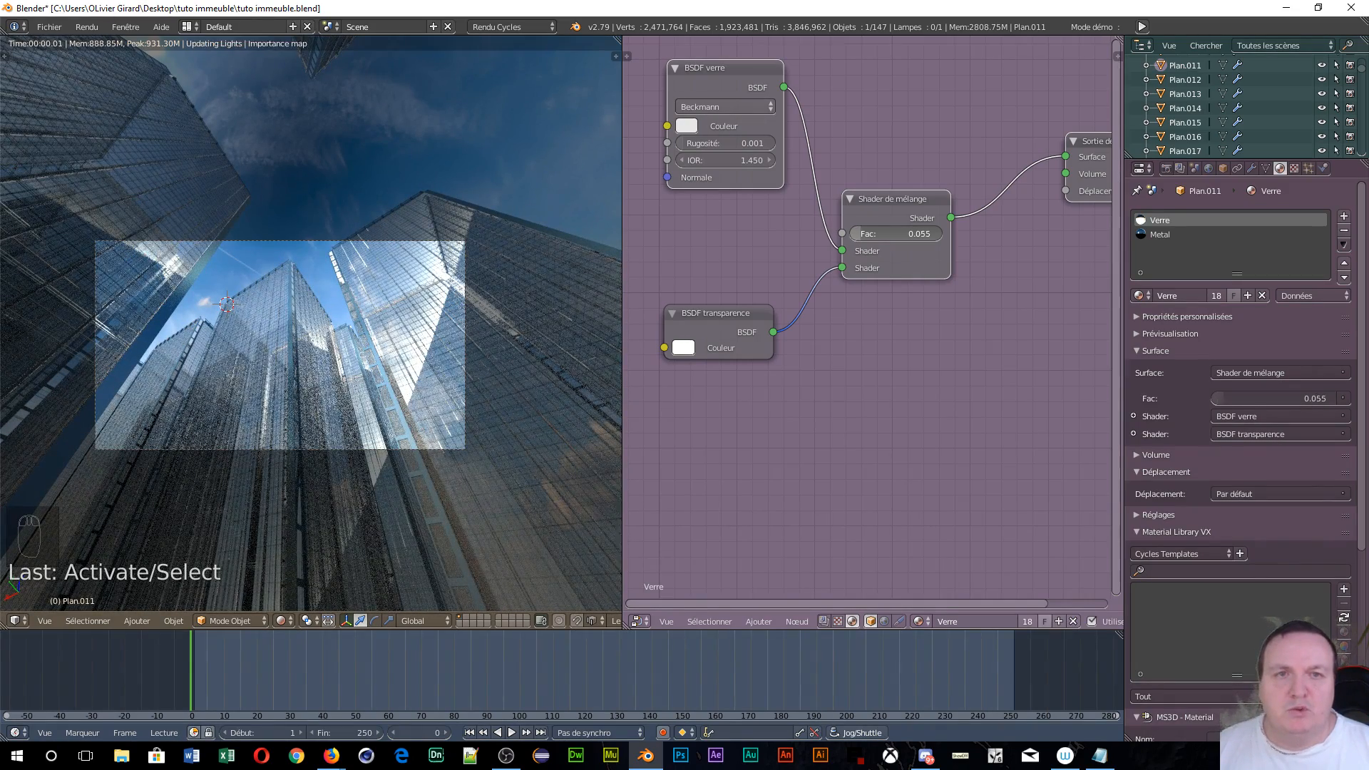
left_click_drag(864, 236, 863, 235)
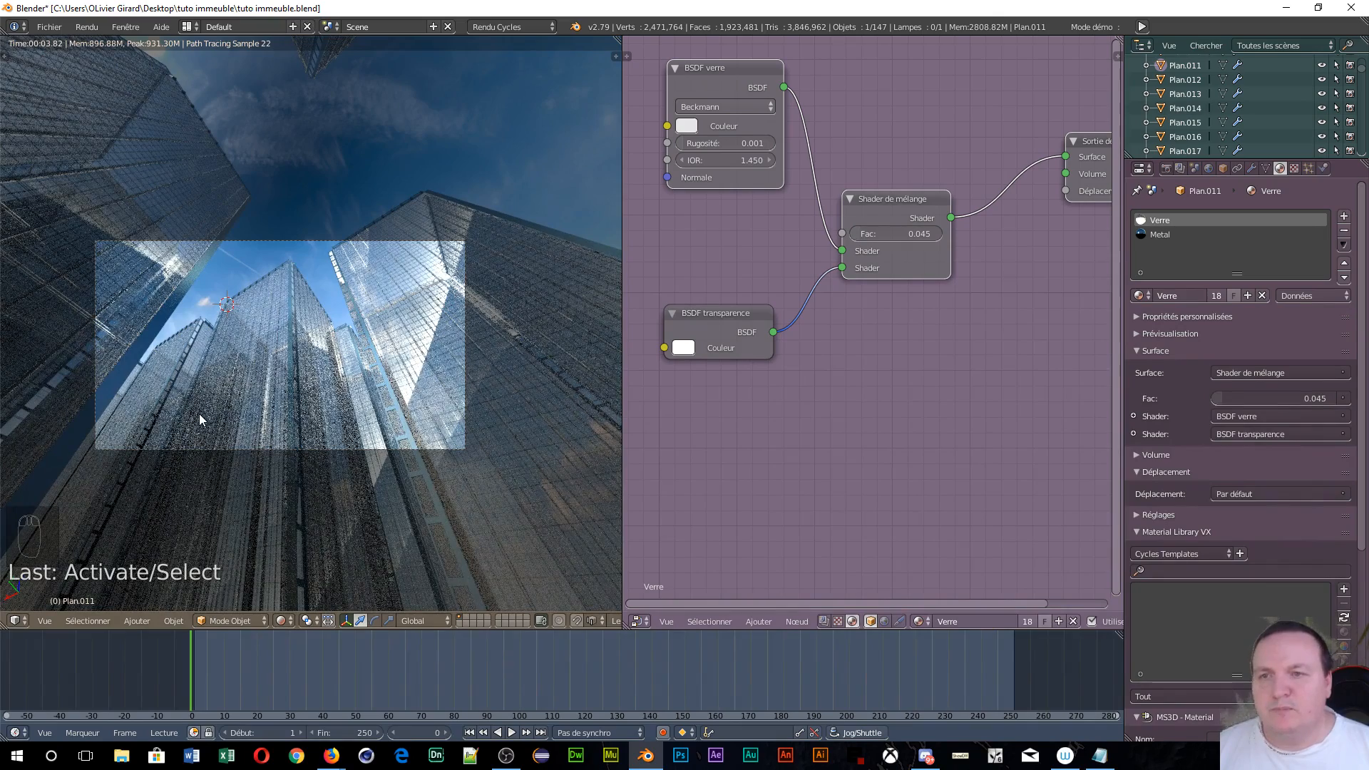
- In the Metal material, insert a Hue Saturation Value node between the PBR Metal Acier output and the material output's Surface
left_click(1162, 233)
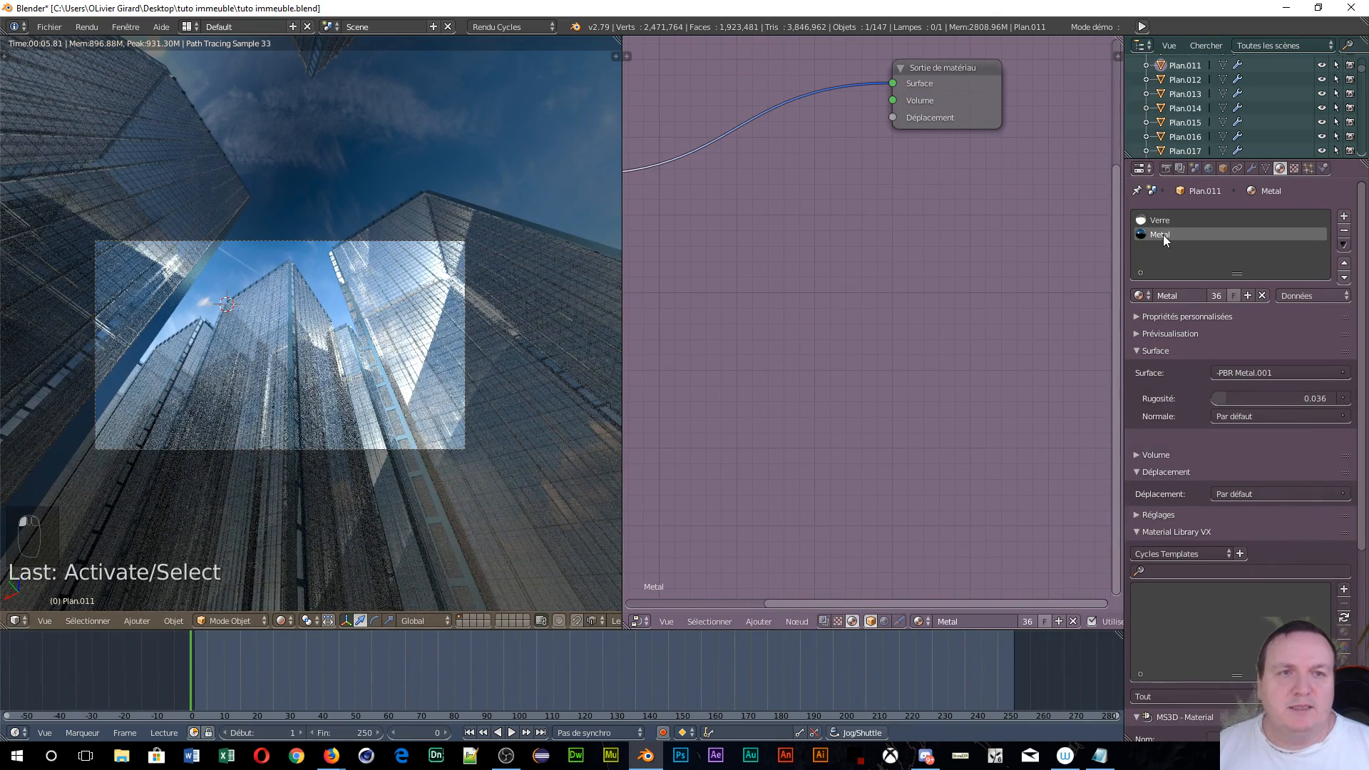
middle_click_drag(901, 309, 974, 357)
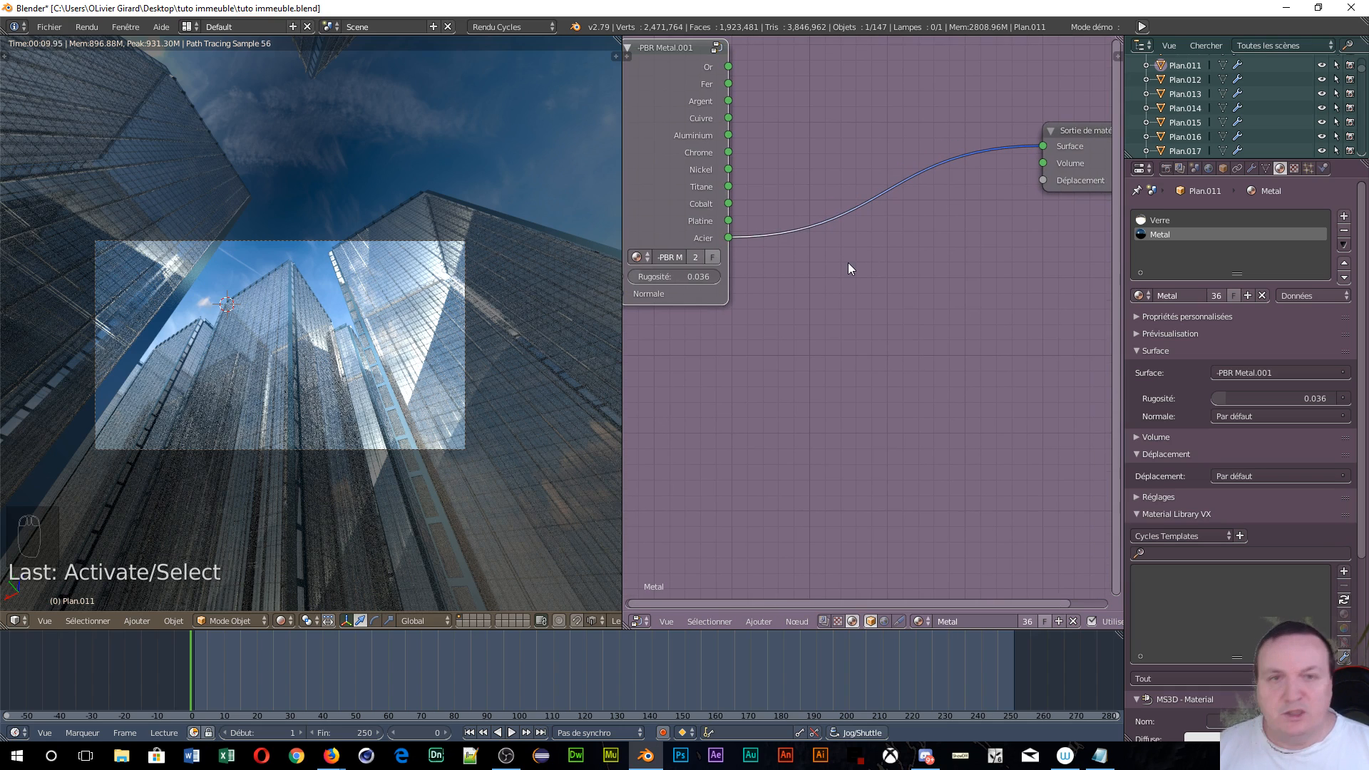
key("shift+a")
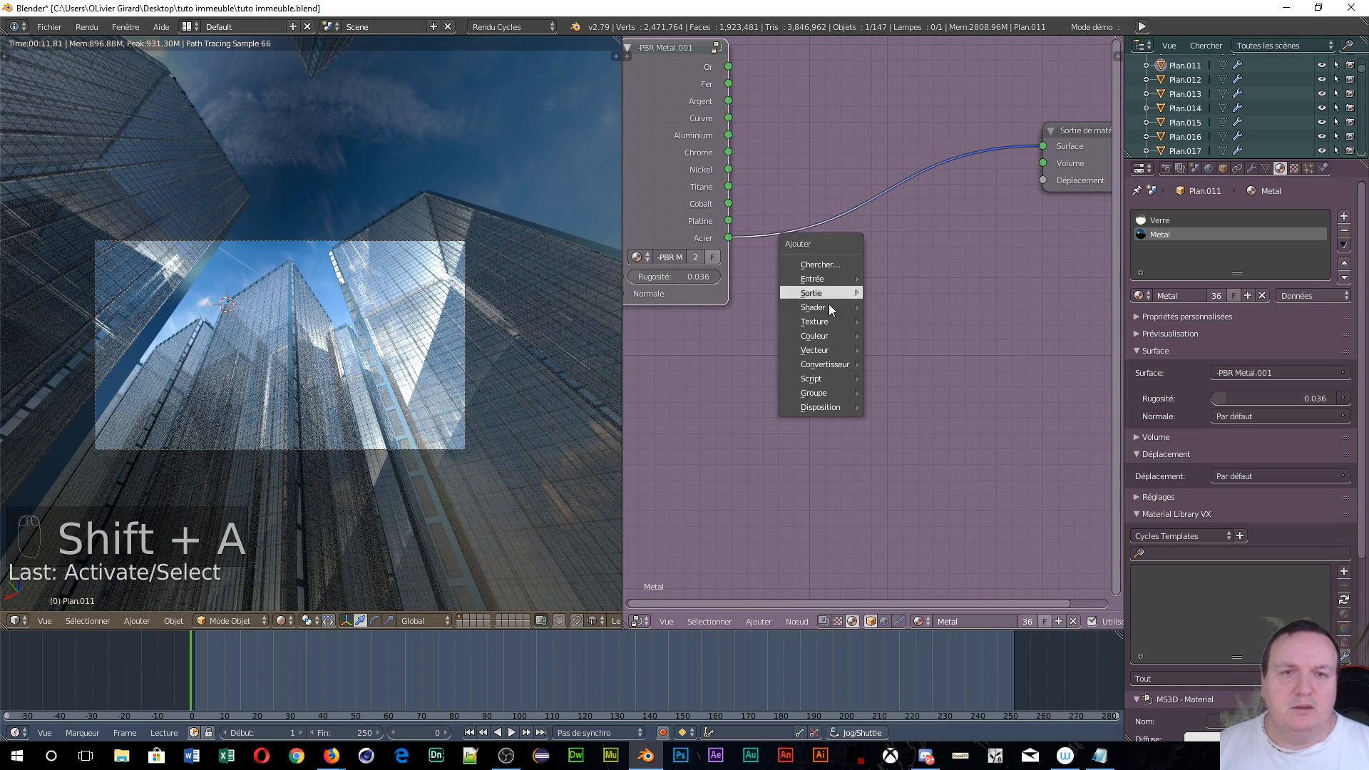
mouse_move(820, 326)
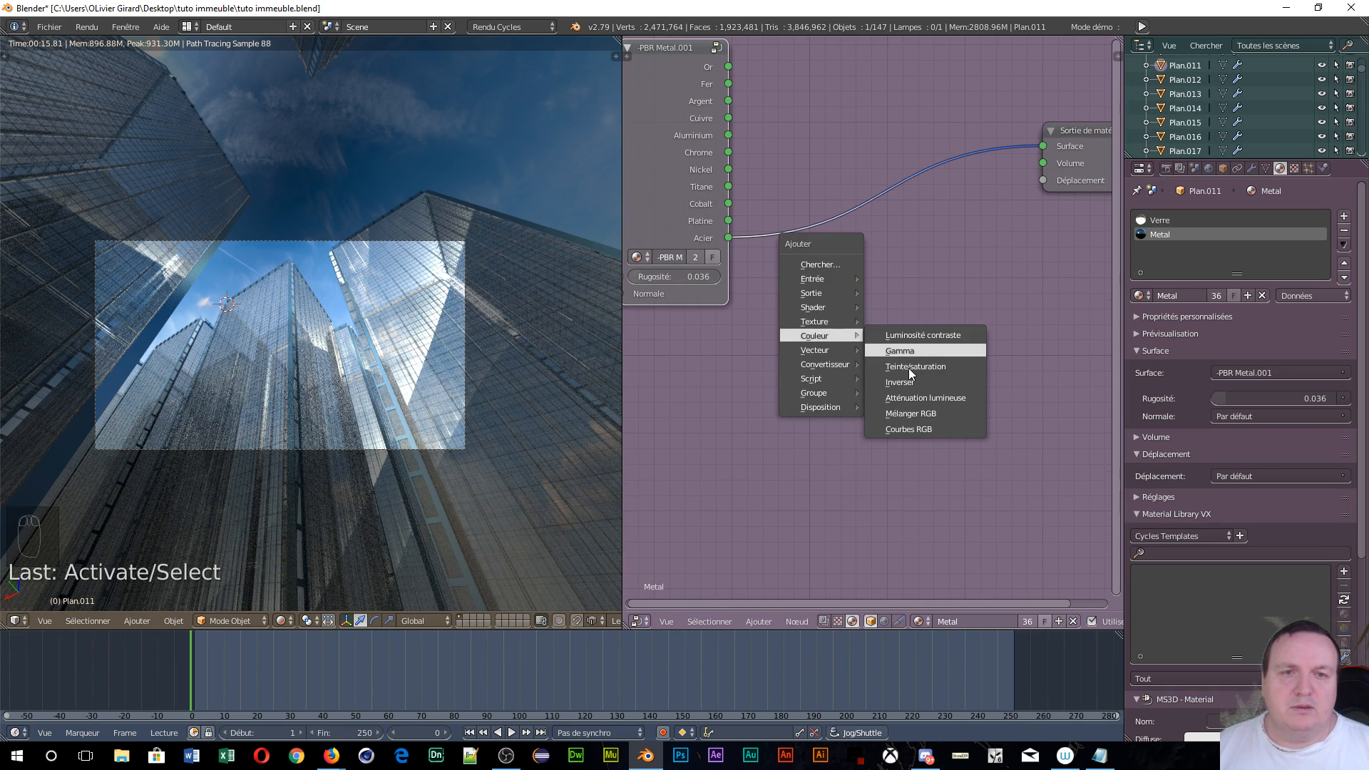
left_click(908, 367)
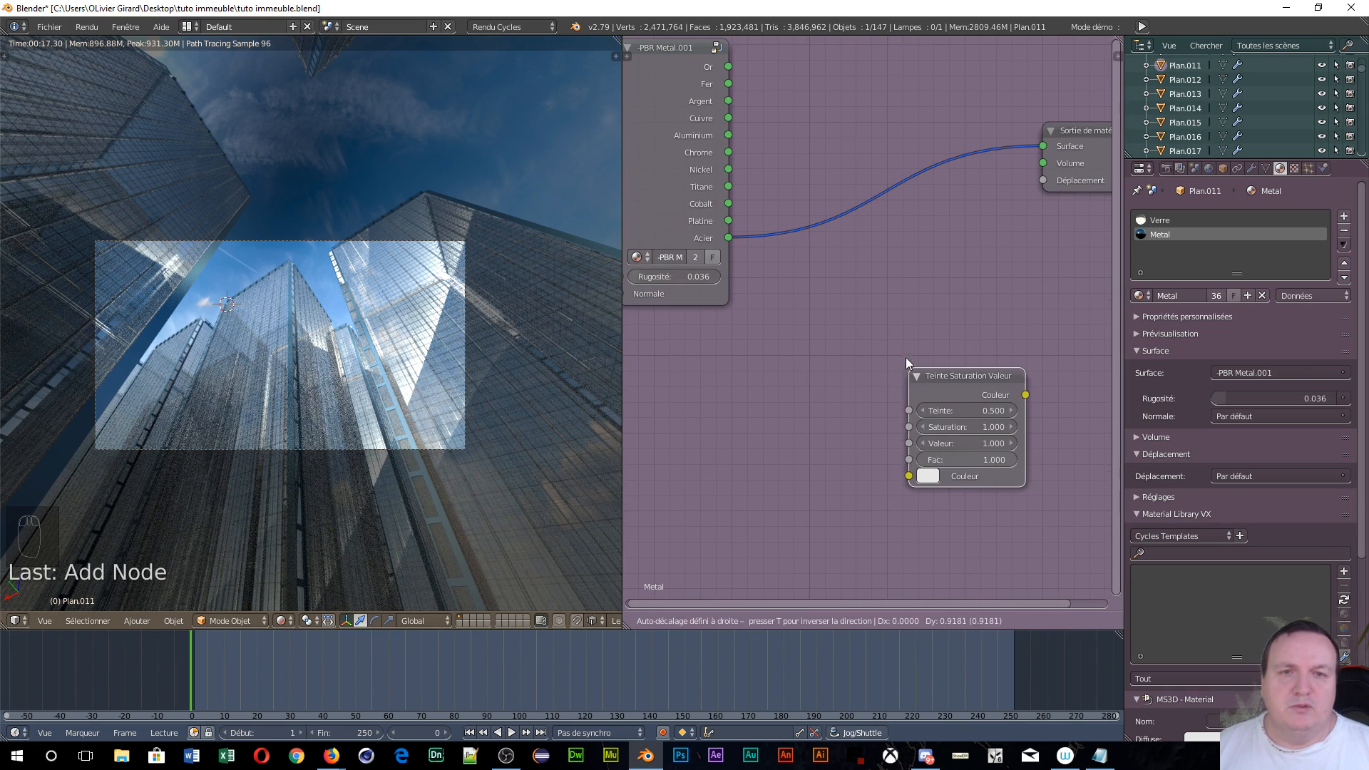
left_click(832, 215)
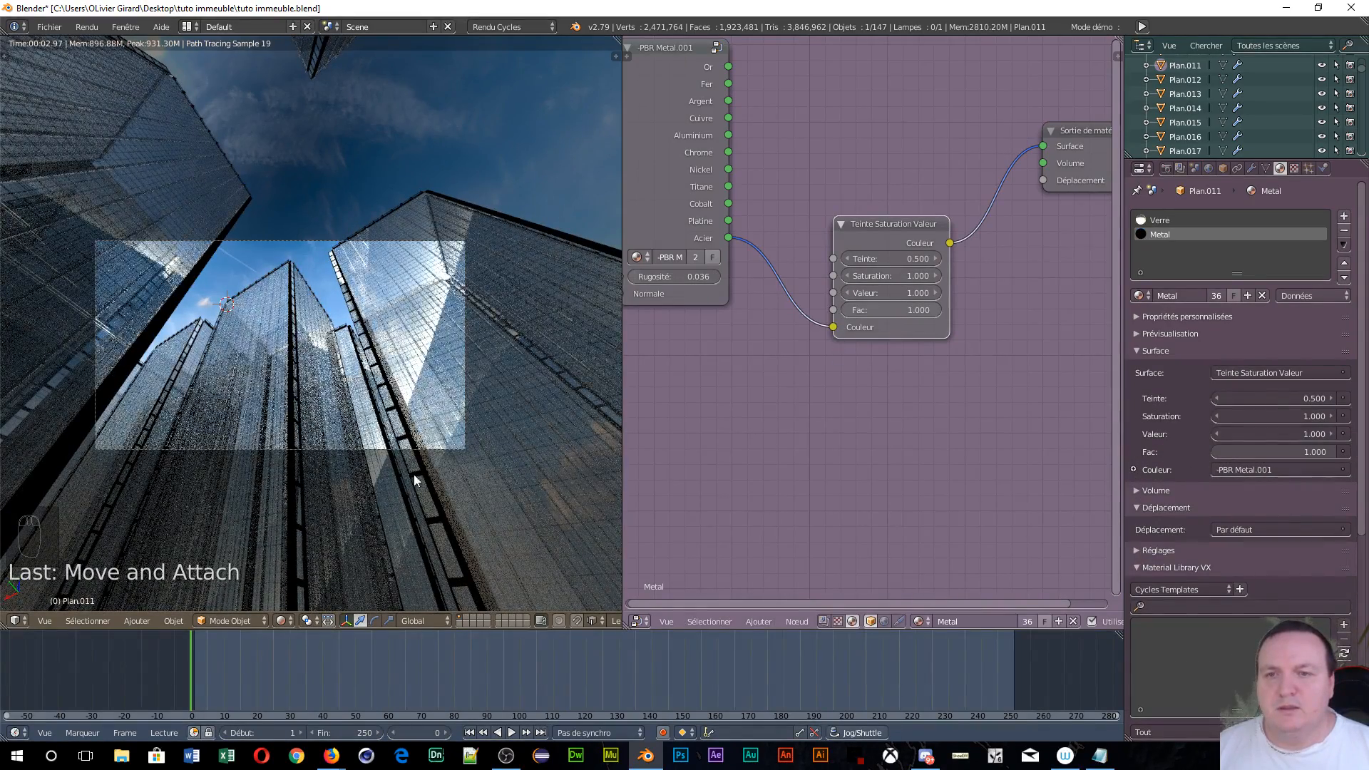
- Inspect the metal frames in the render and link the Acier output straight to the material output's Surface, bypassing the Hue Saturation Value node
scroll(383, 461, "up", 3)
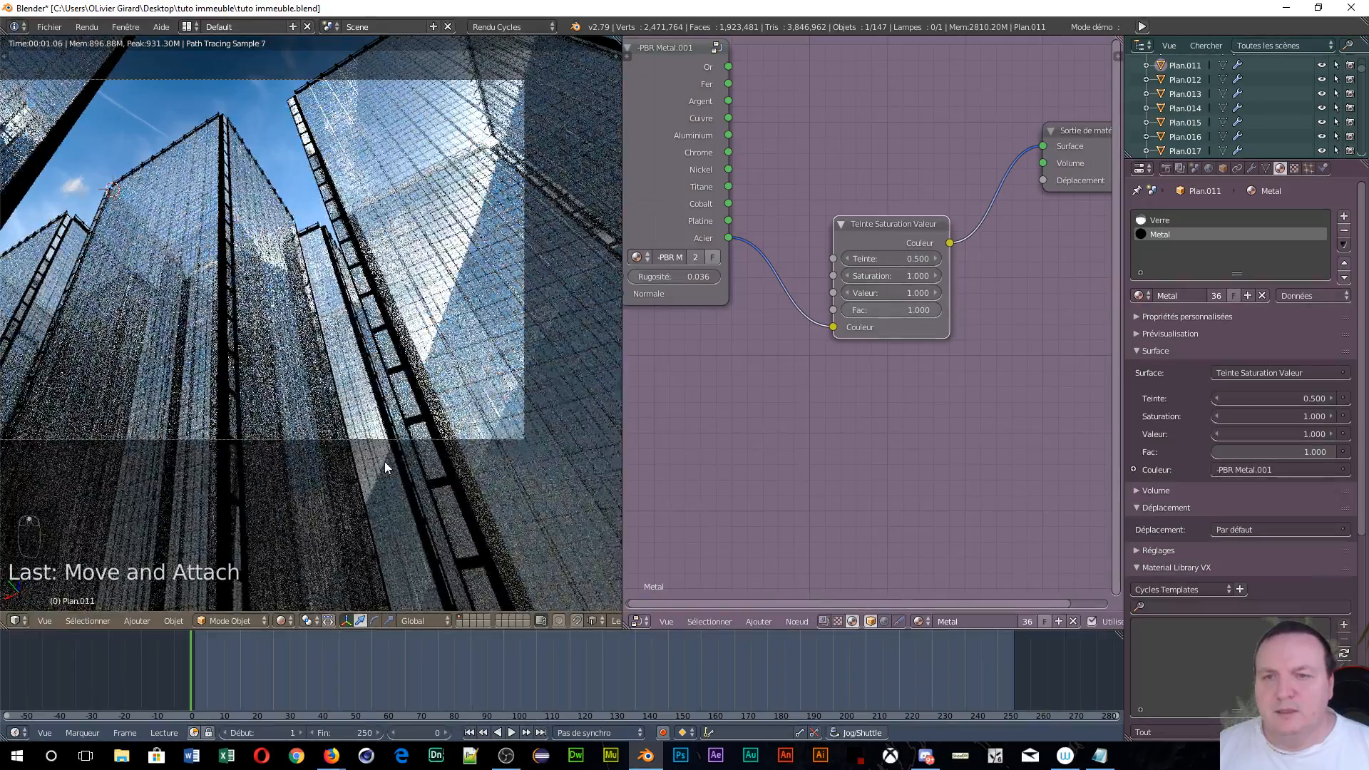
scroll(385, 463, "up", 3)
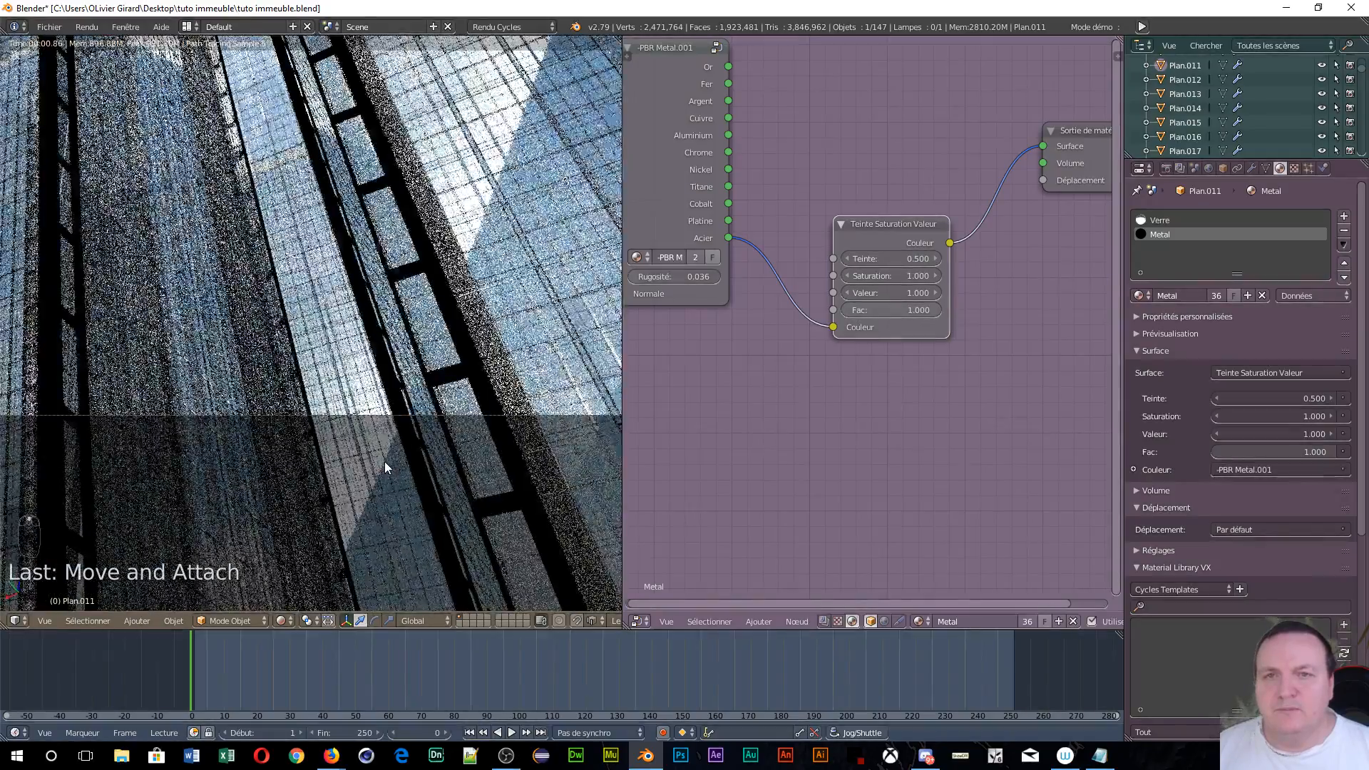
scroll(385, 464, "down", 5)
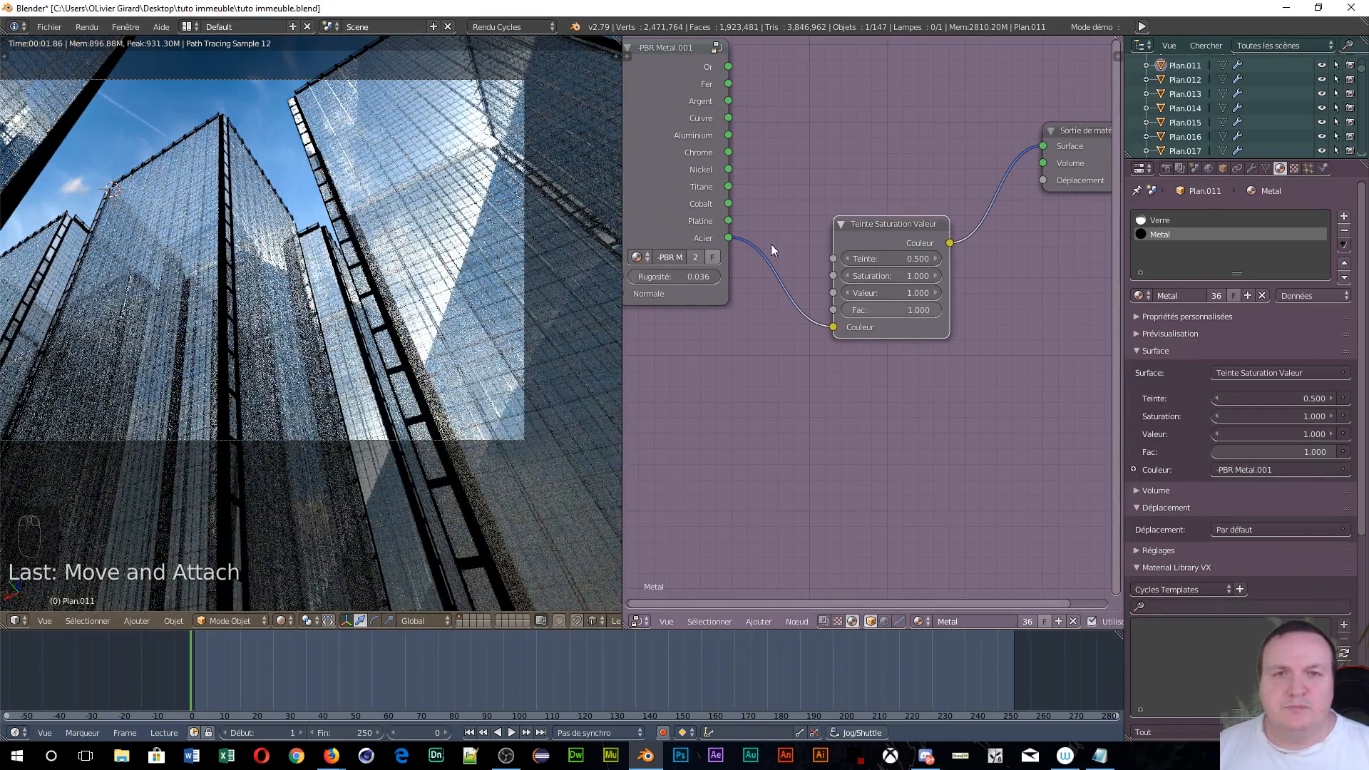
left_click_drag(729, 238, 1043, 146)
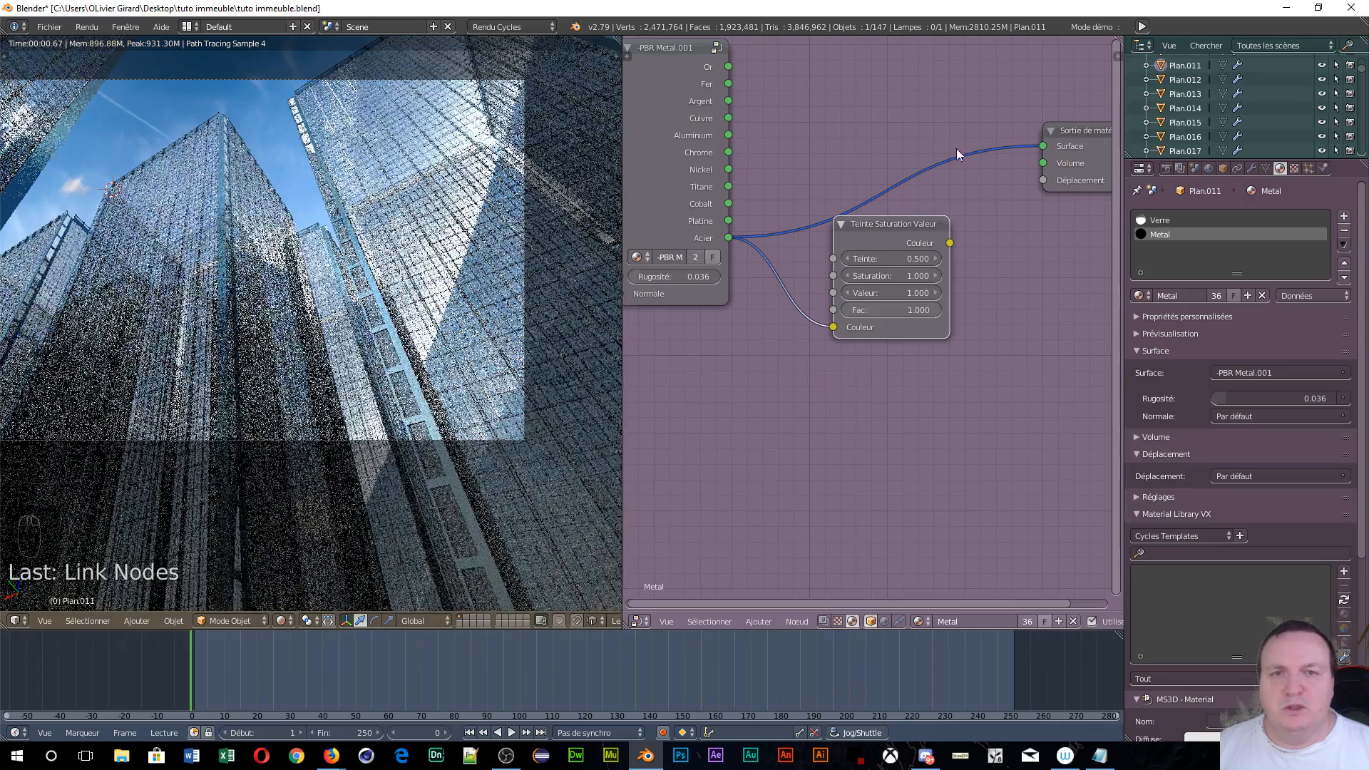
- Delete the Hue Saturation Value node from the Metal material and switch the 3D view to solid shading
left_click(900, 223)
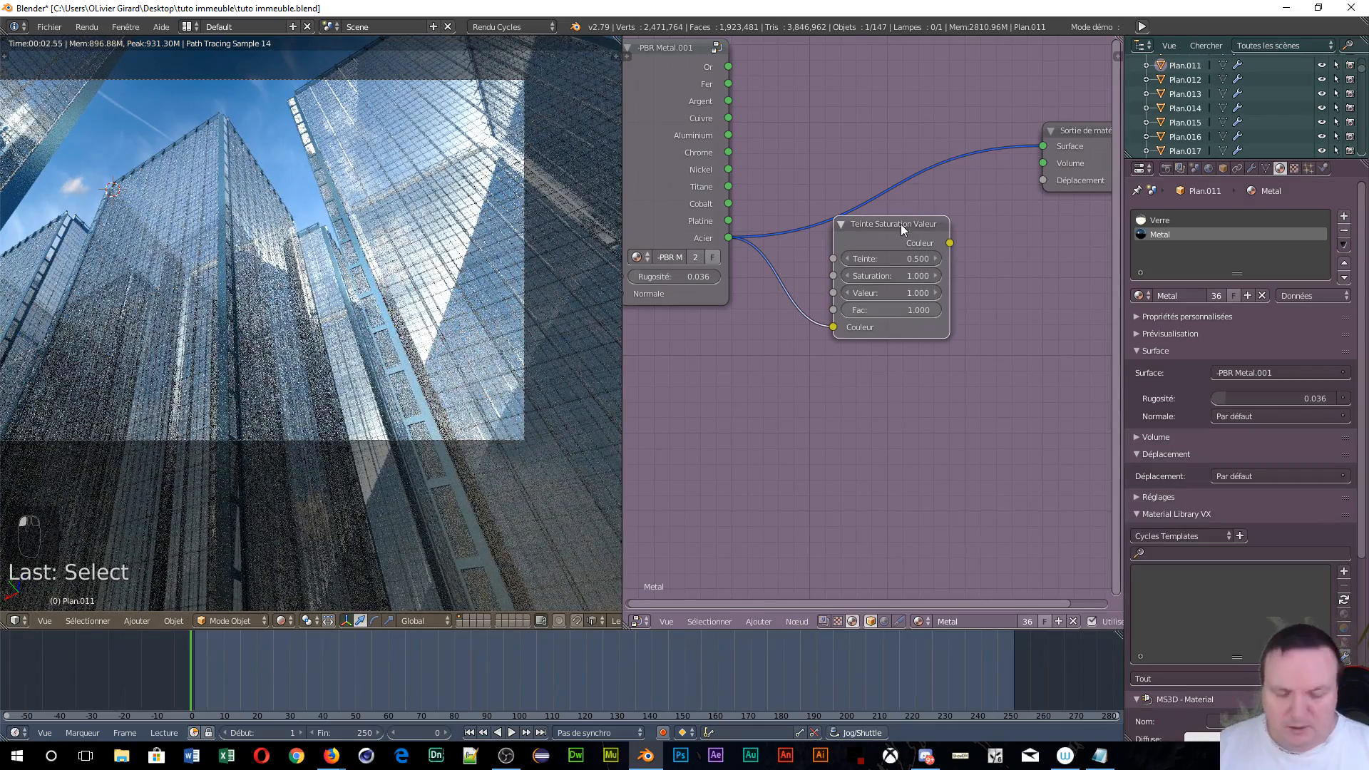
key("Delete")
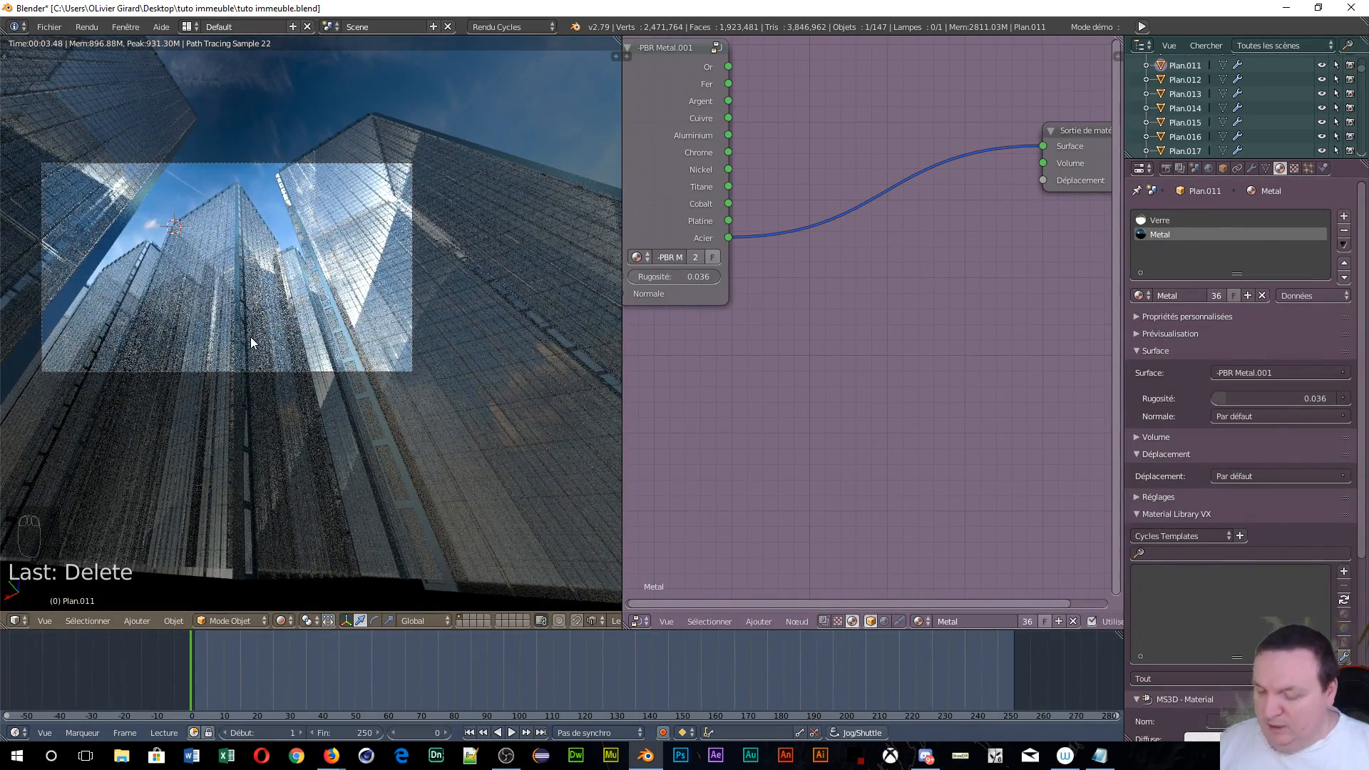
key("z")
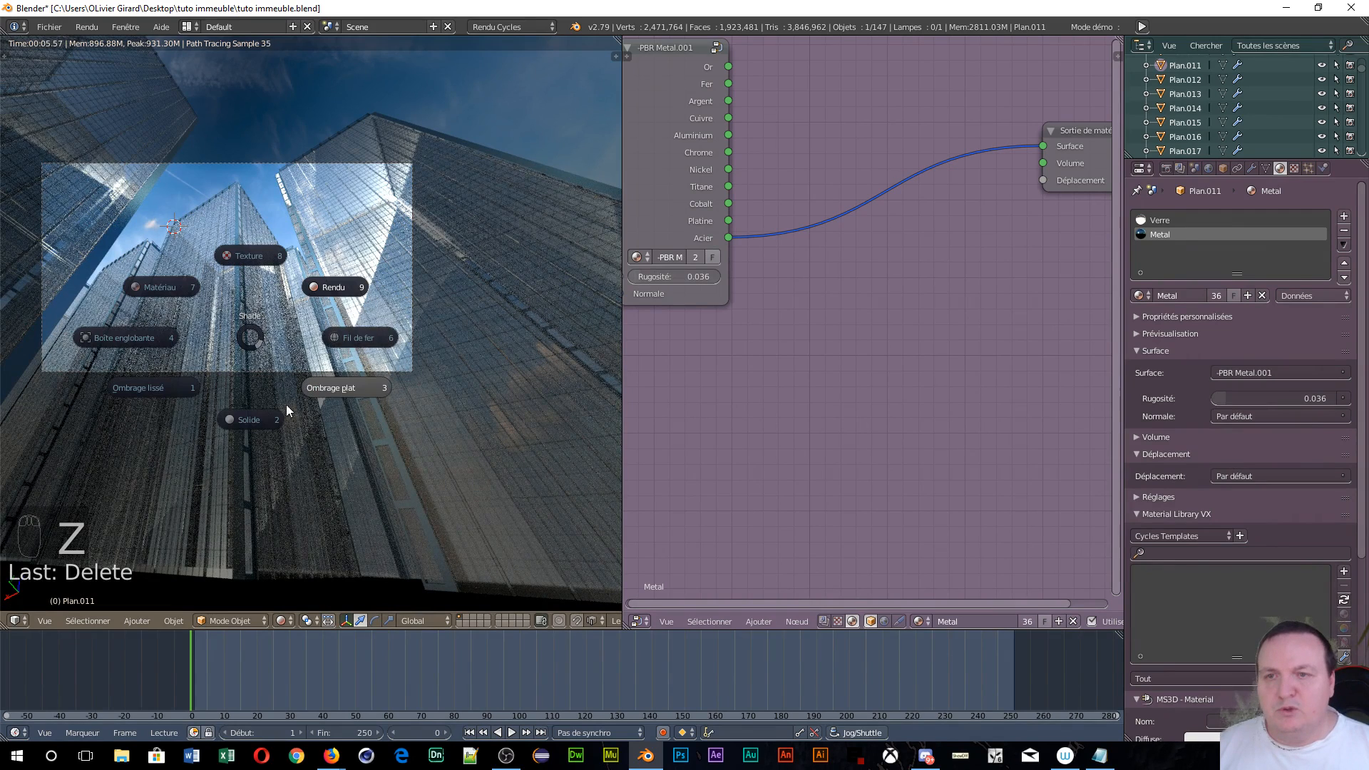
left_click(267, 419)
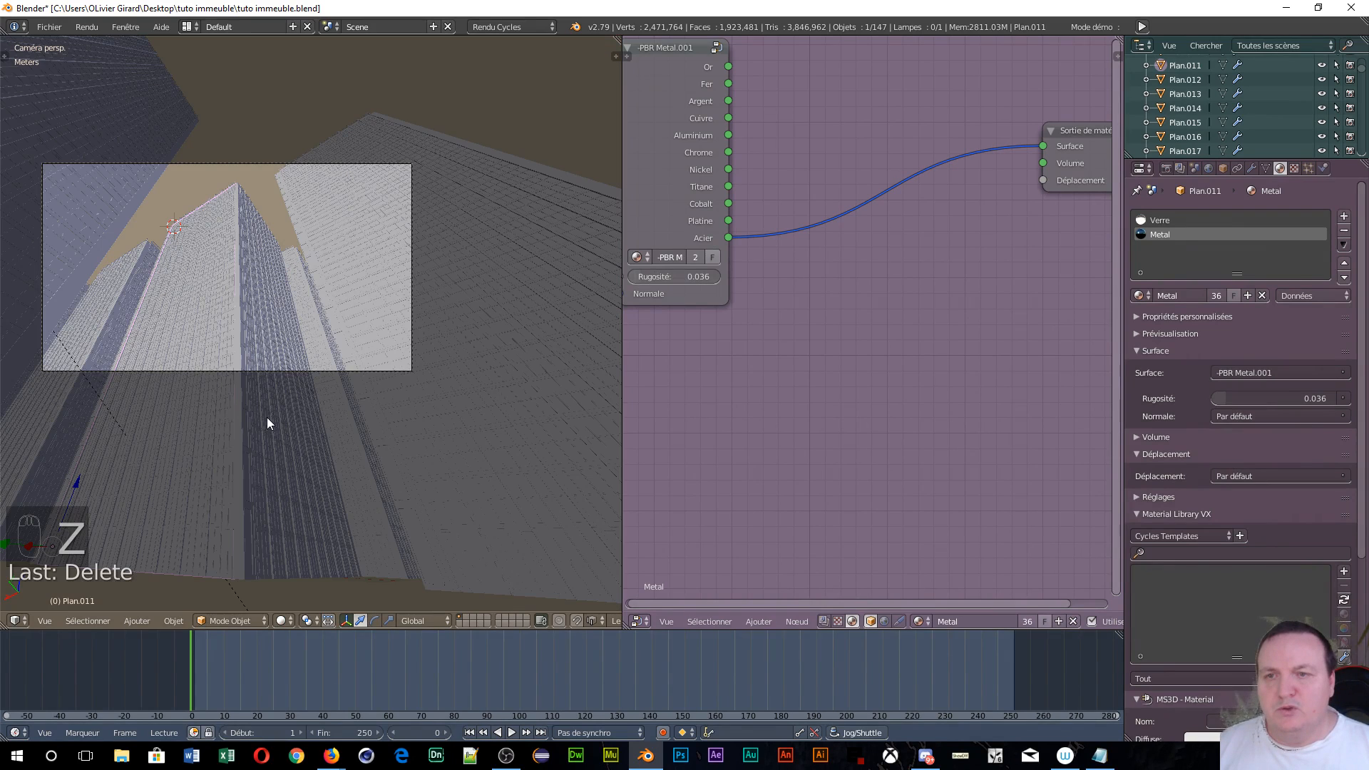
- Isolate the central tower's front facade, Plan.011, in local view and enter Edit Mode on it
right_click(96, 527)
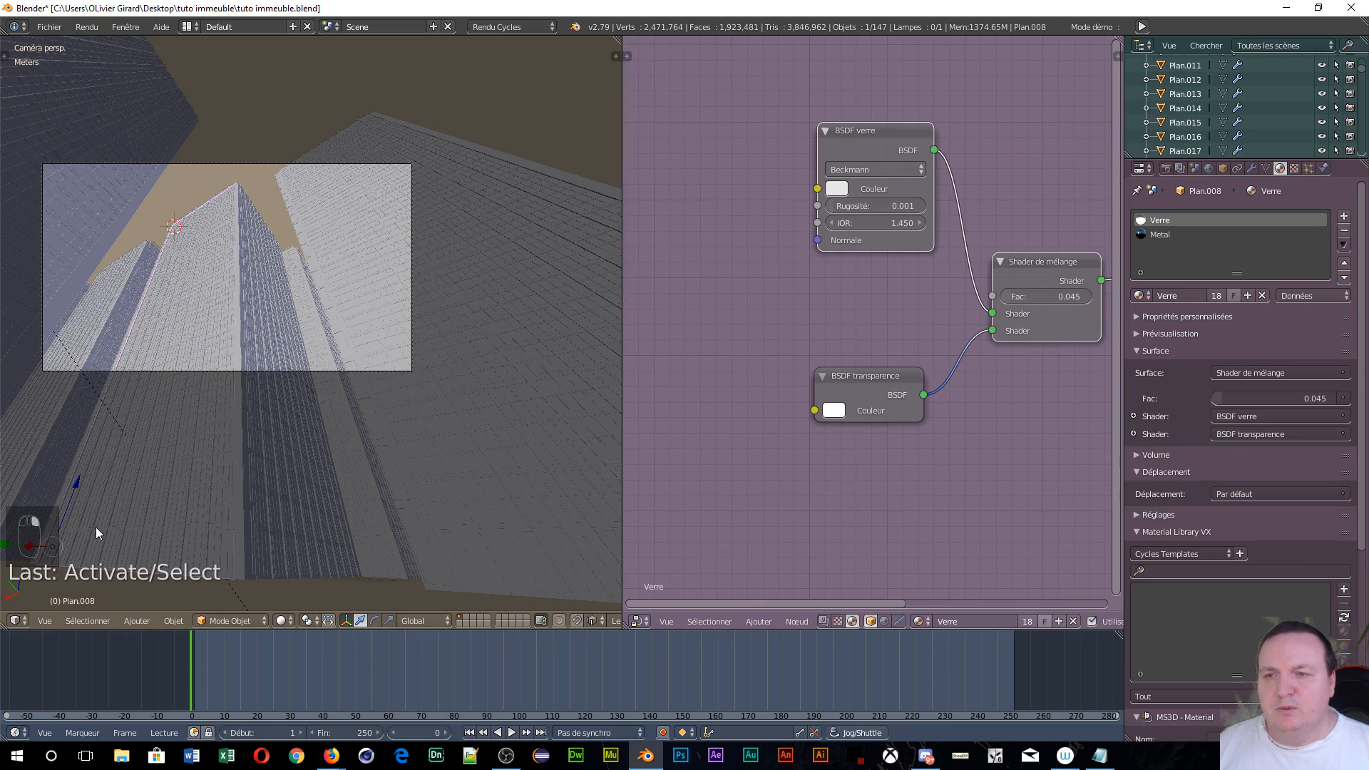
right_click(192, 332)
middle_click_drag(192, 333, 225, 490)
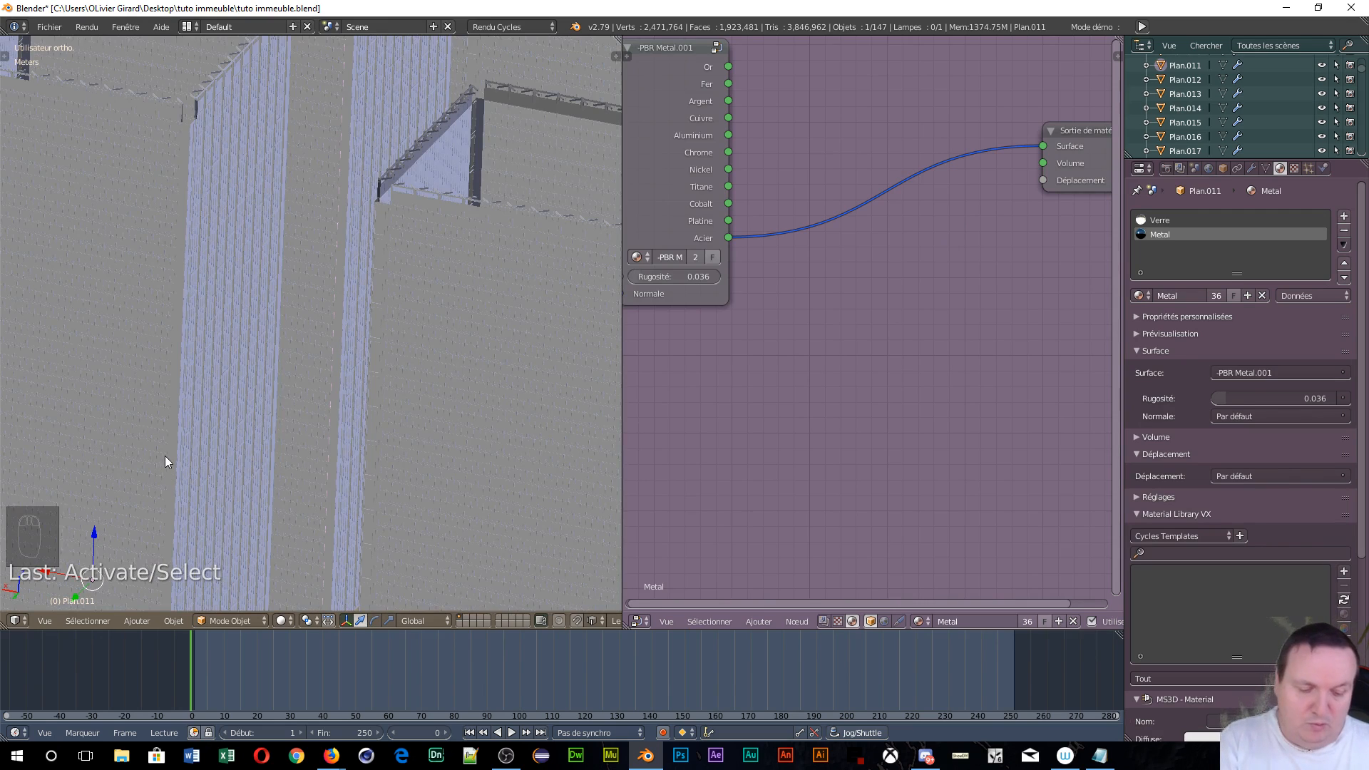
key("KP_Divide")
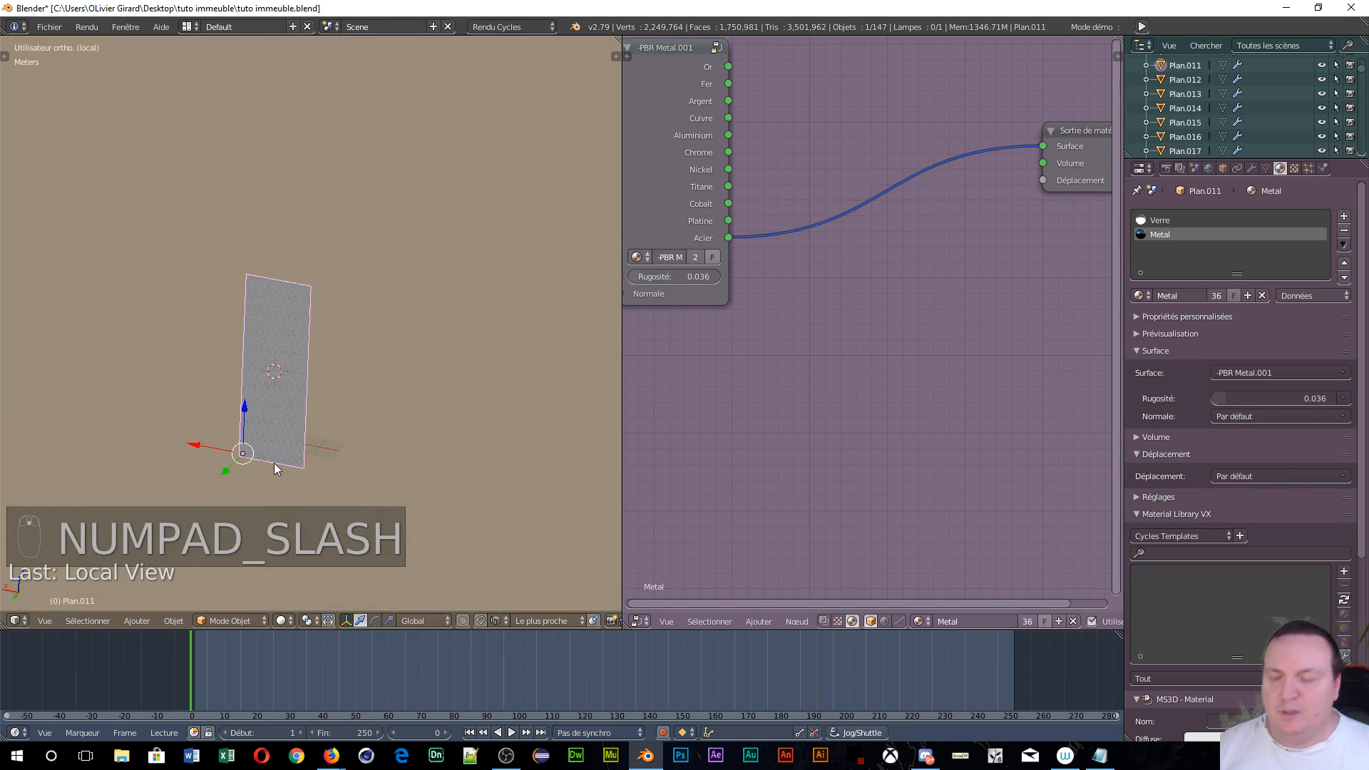
key("Tab")
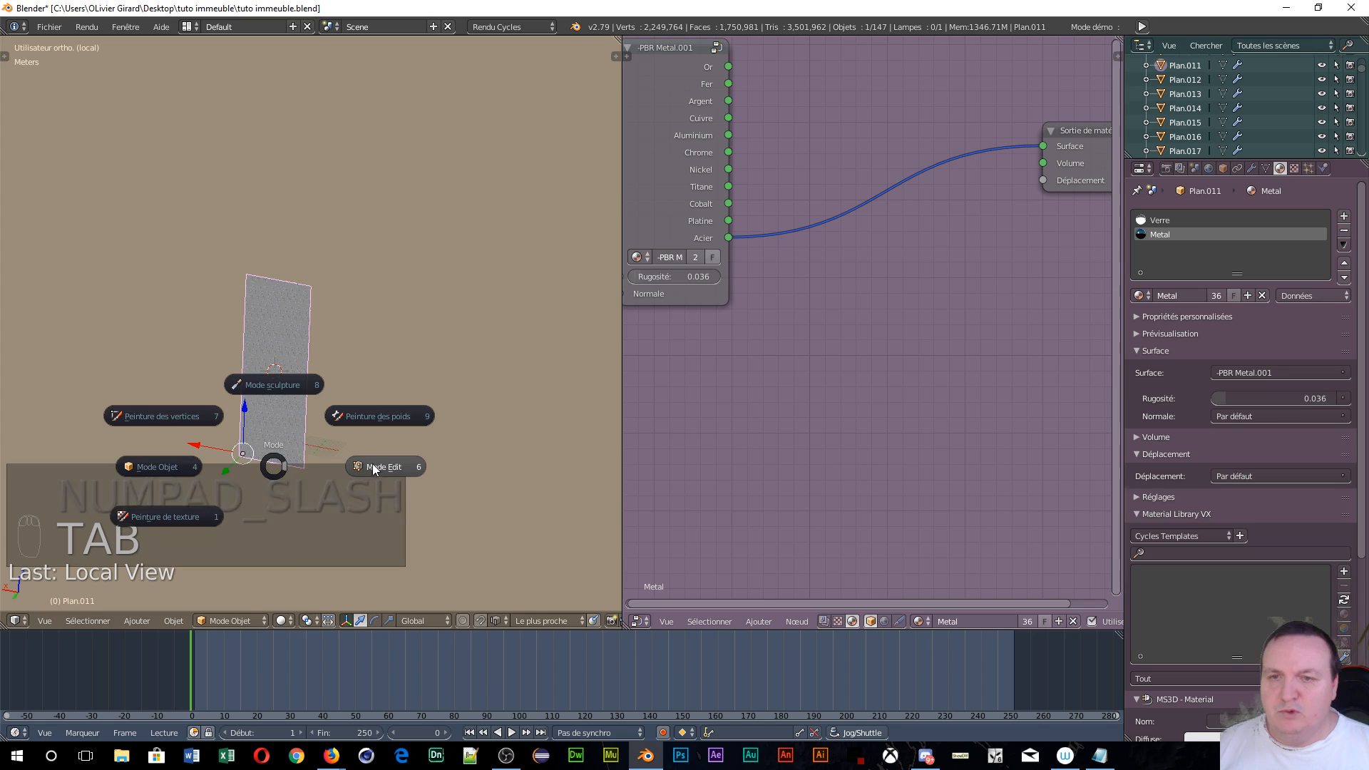
- Assign the Metal material to the selected frame faces, then invert the selection and assign Verre to the glass faces
key("KP_Decimal")
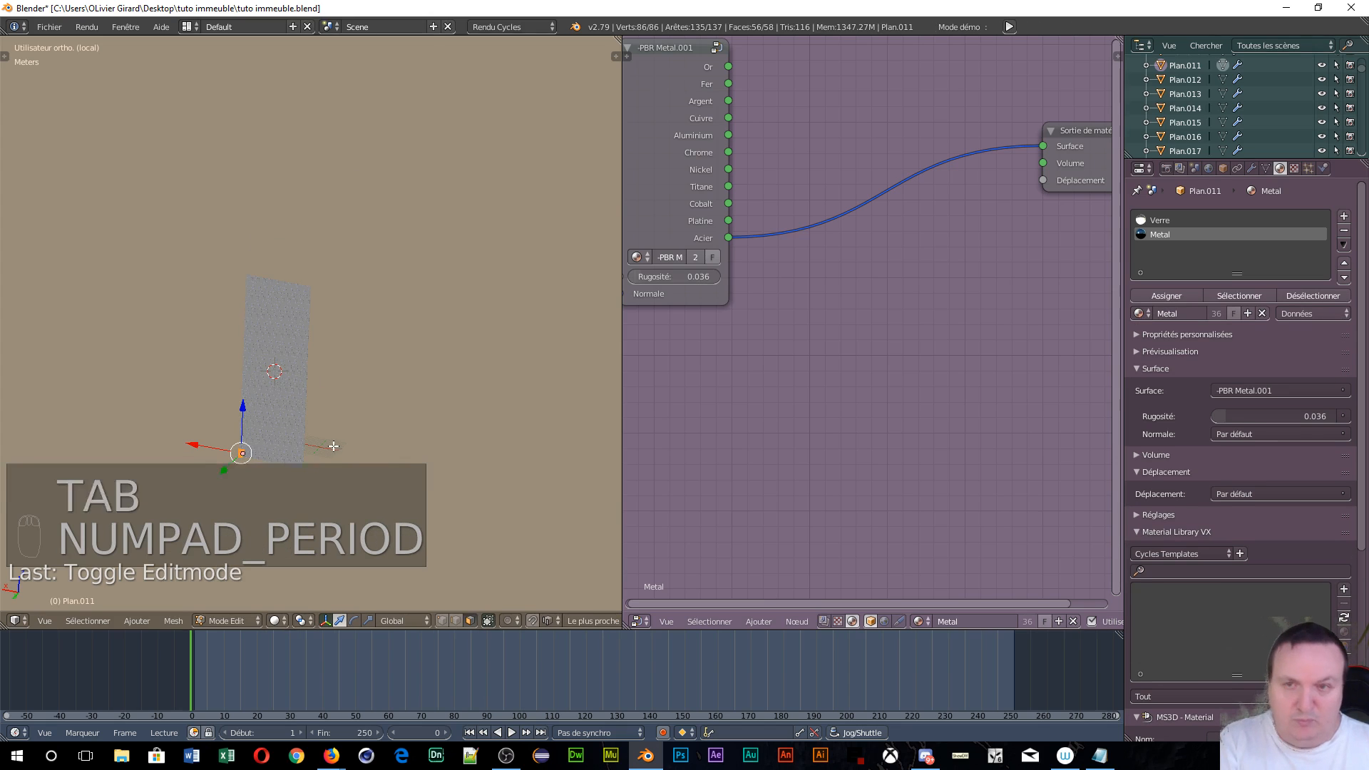
key("KP_1")
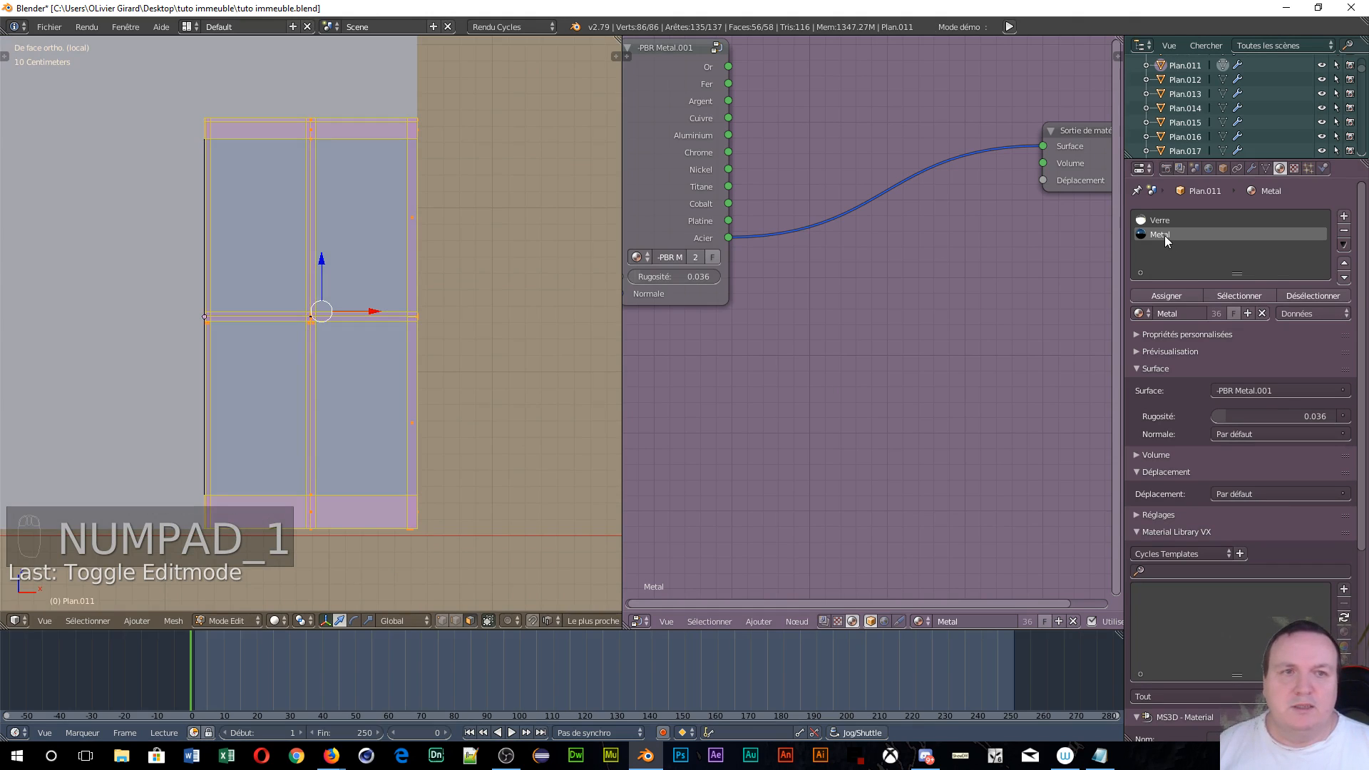
left_click(1160, 293)
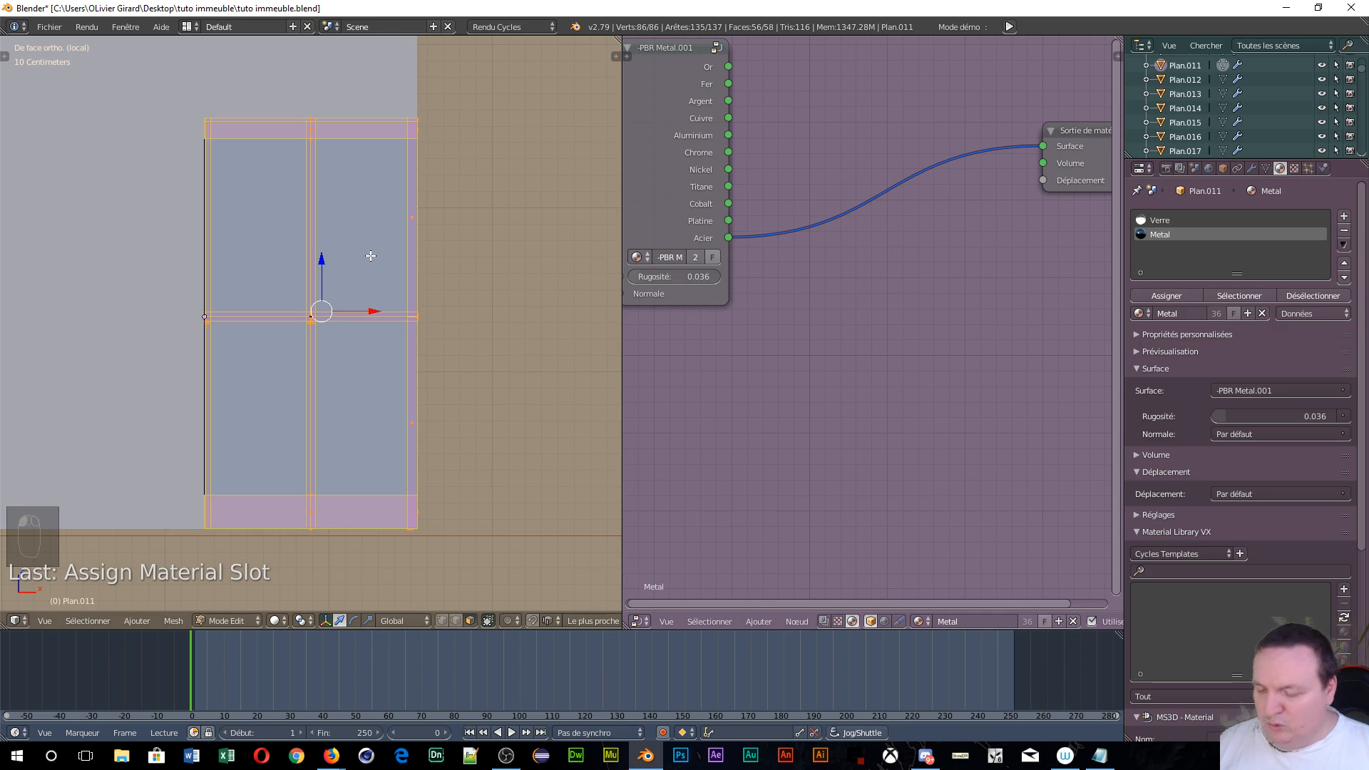
key("ctrl+i")
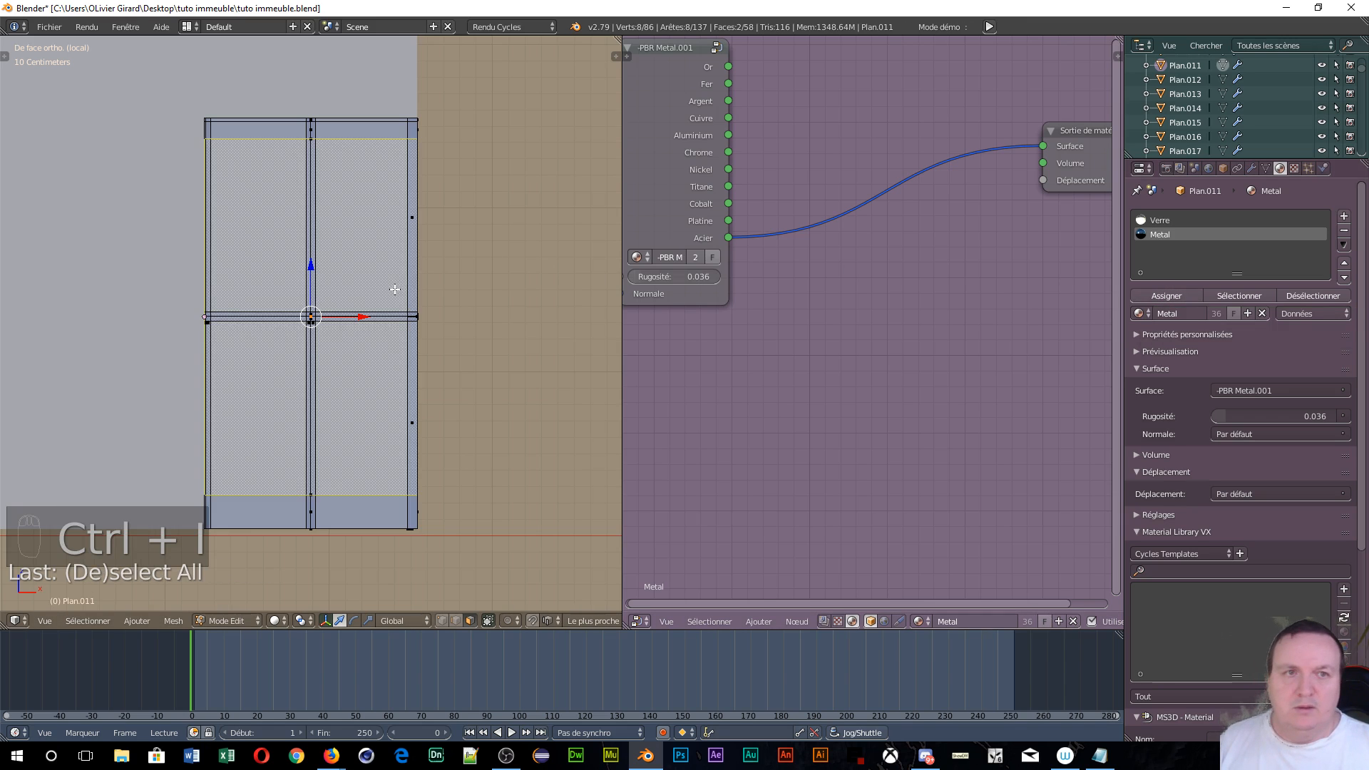
left_click(1158, 221)
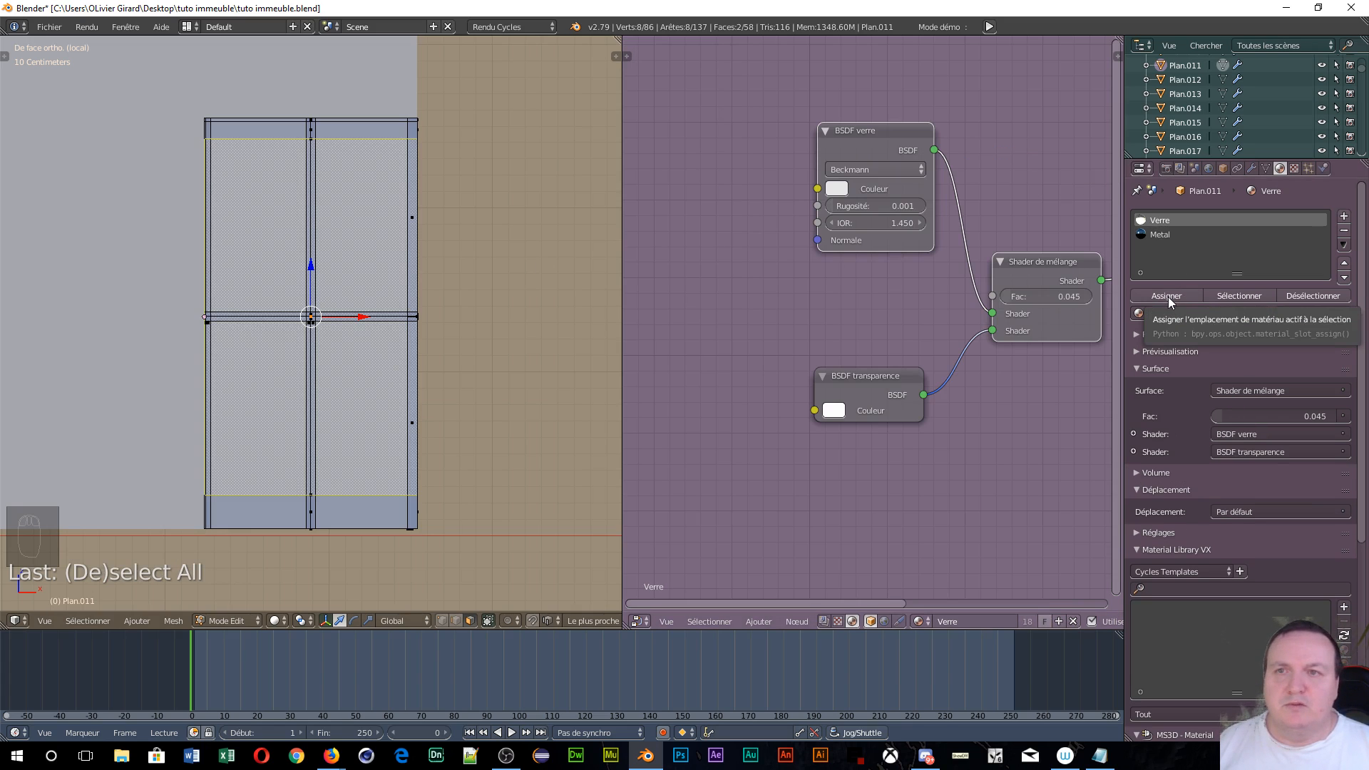
left_click(1165, 295)
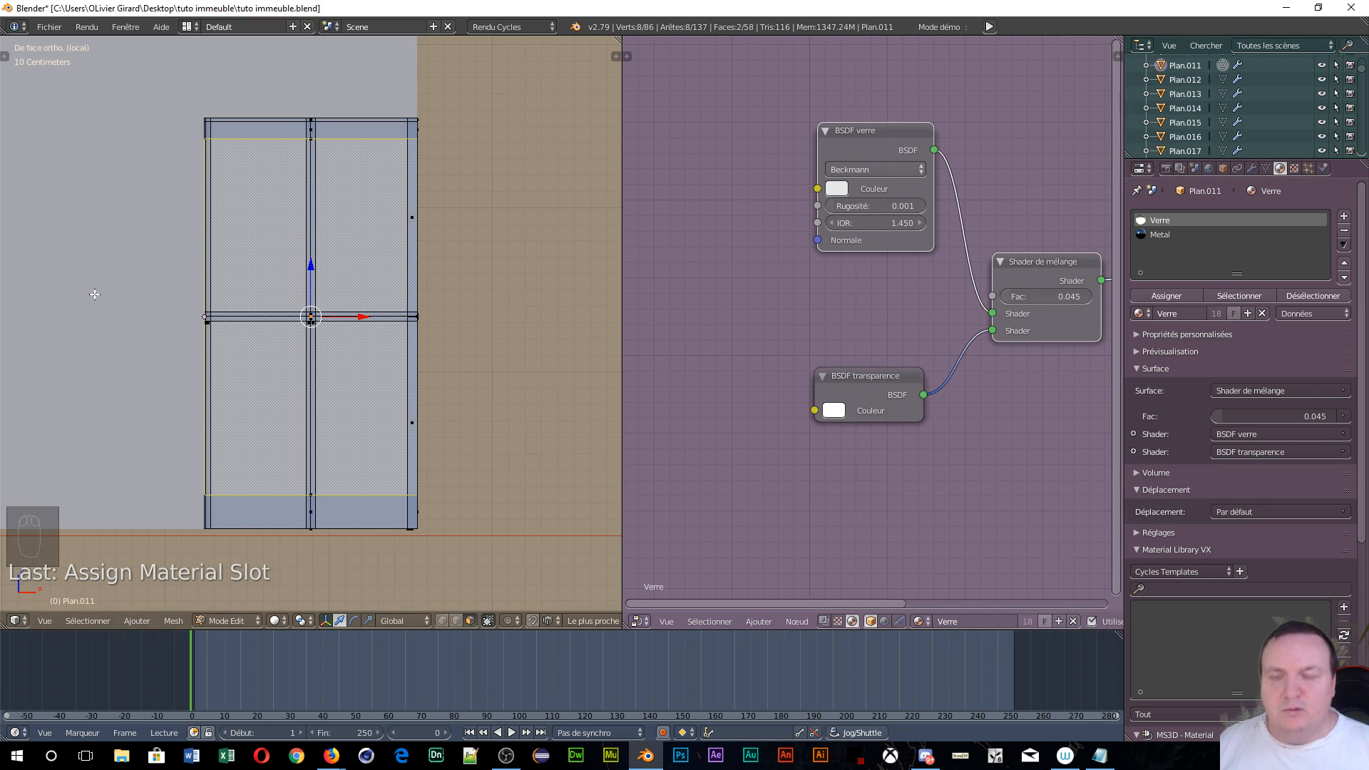
- Exit local view, inspect the facades in the rendered camera view and set the Verre Mix Shader factor to 0.164
key("KP_Divide")
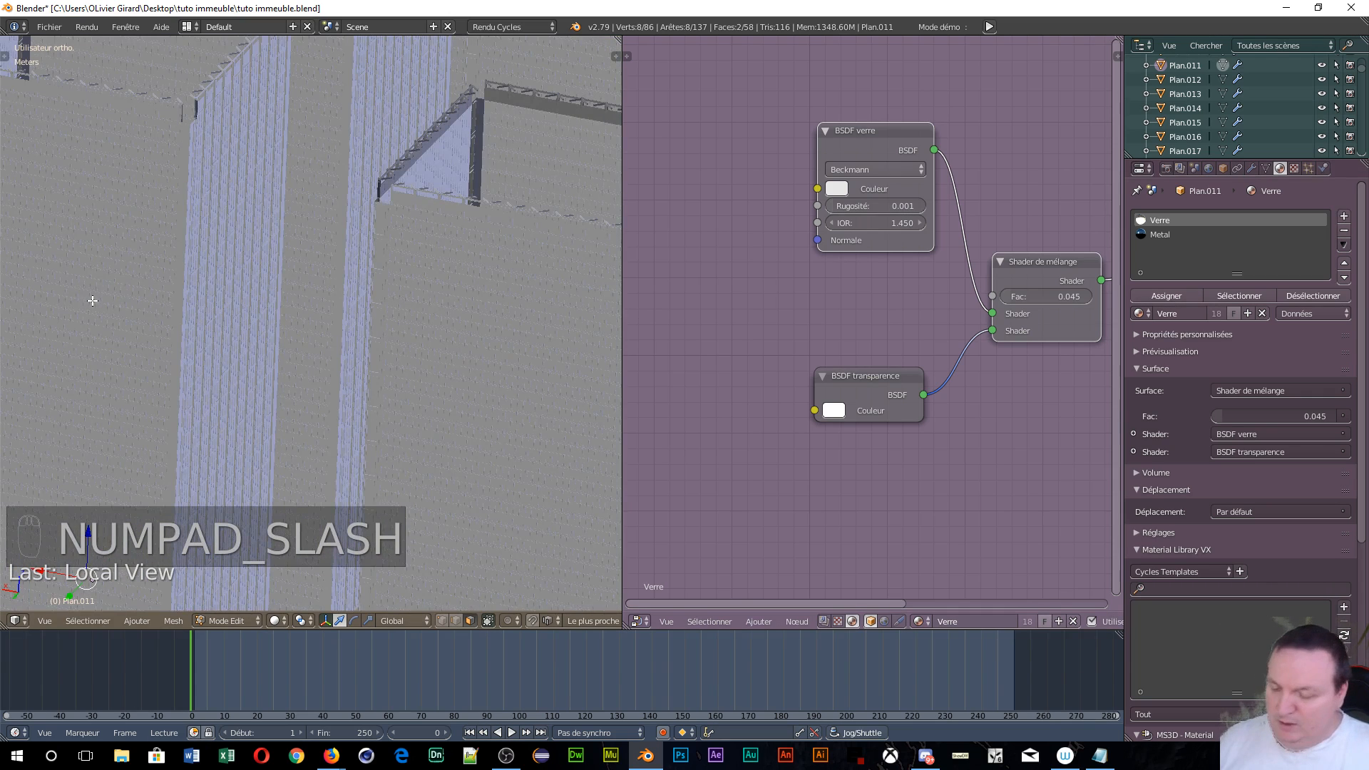
key("KP_0")
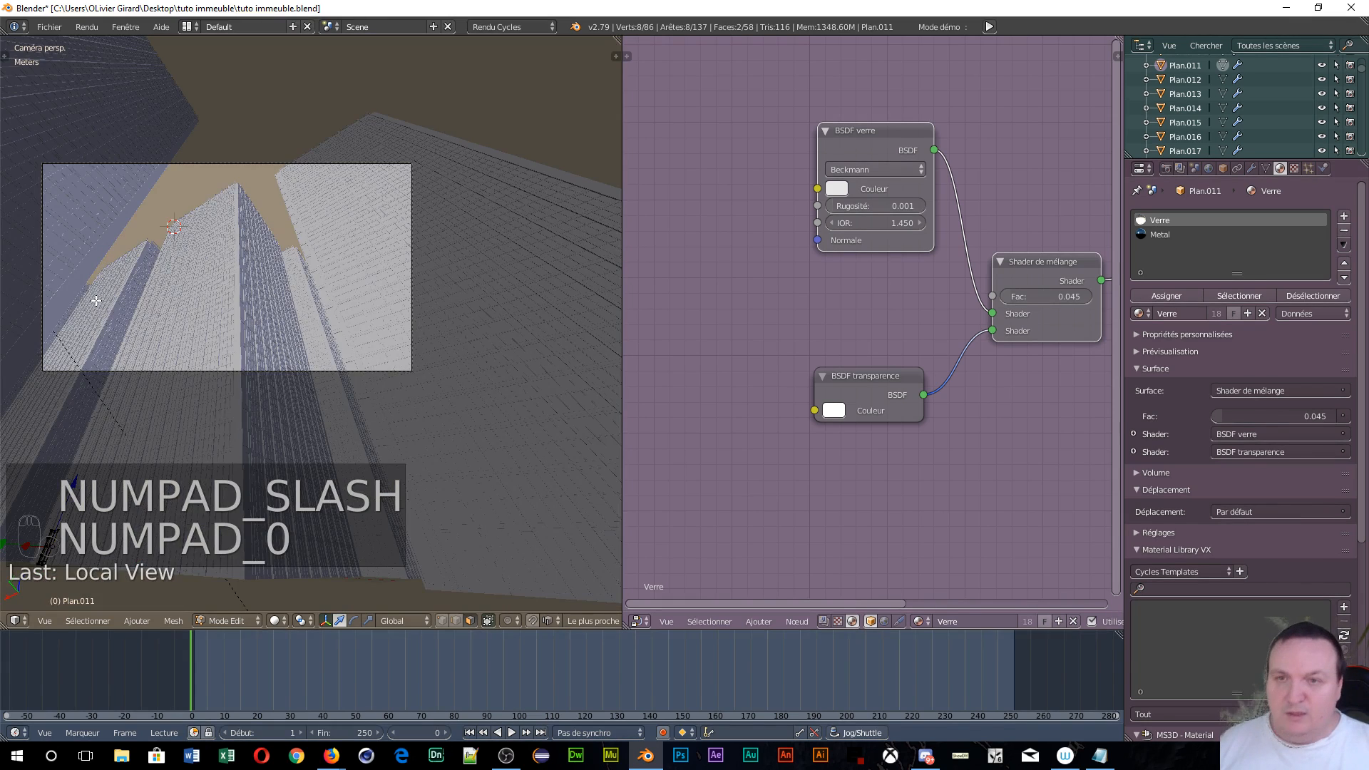
key("shift+z")
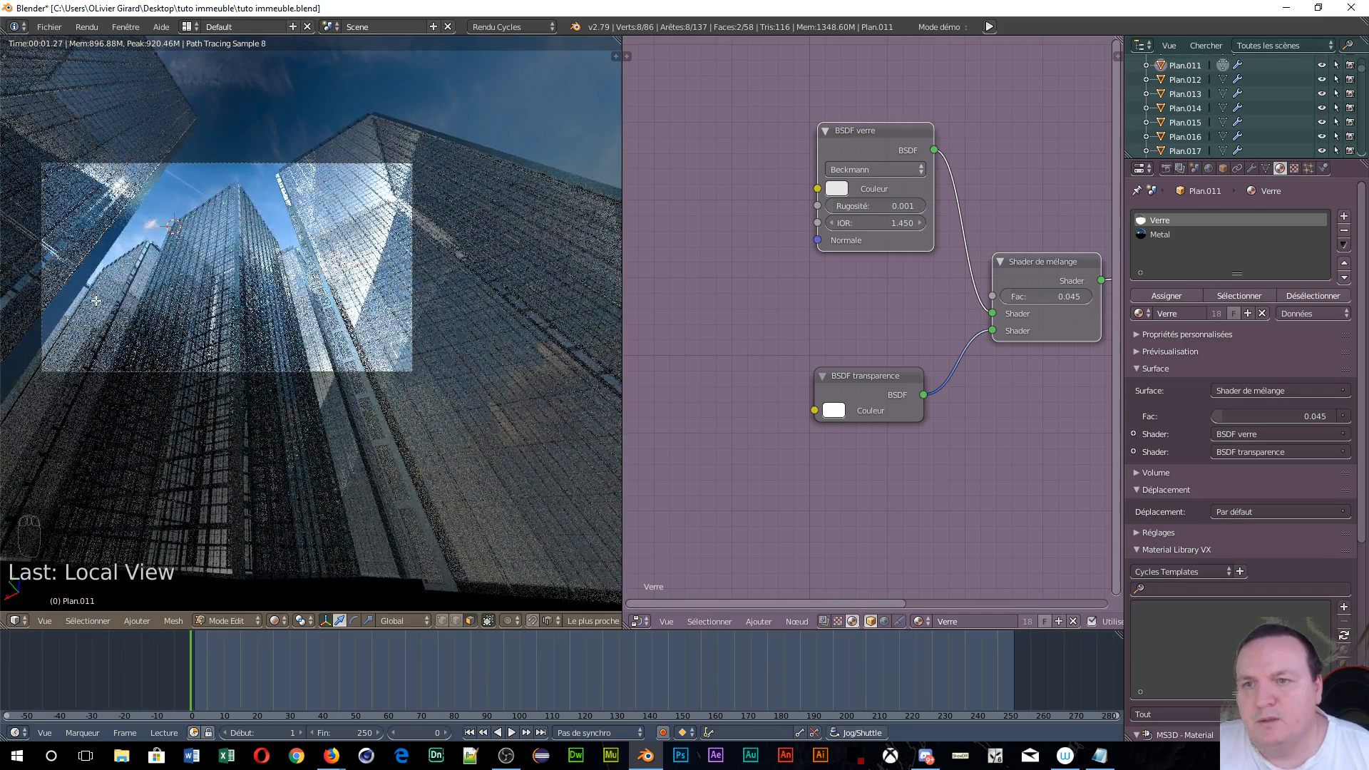
scroll(180, 400, "up", 3)
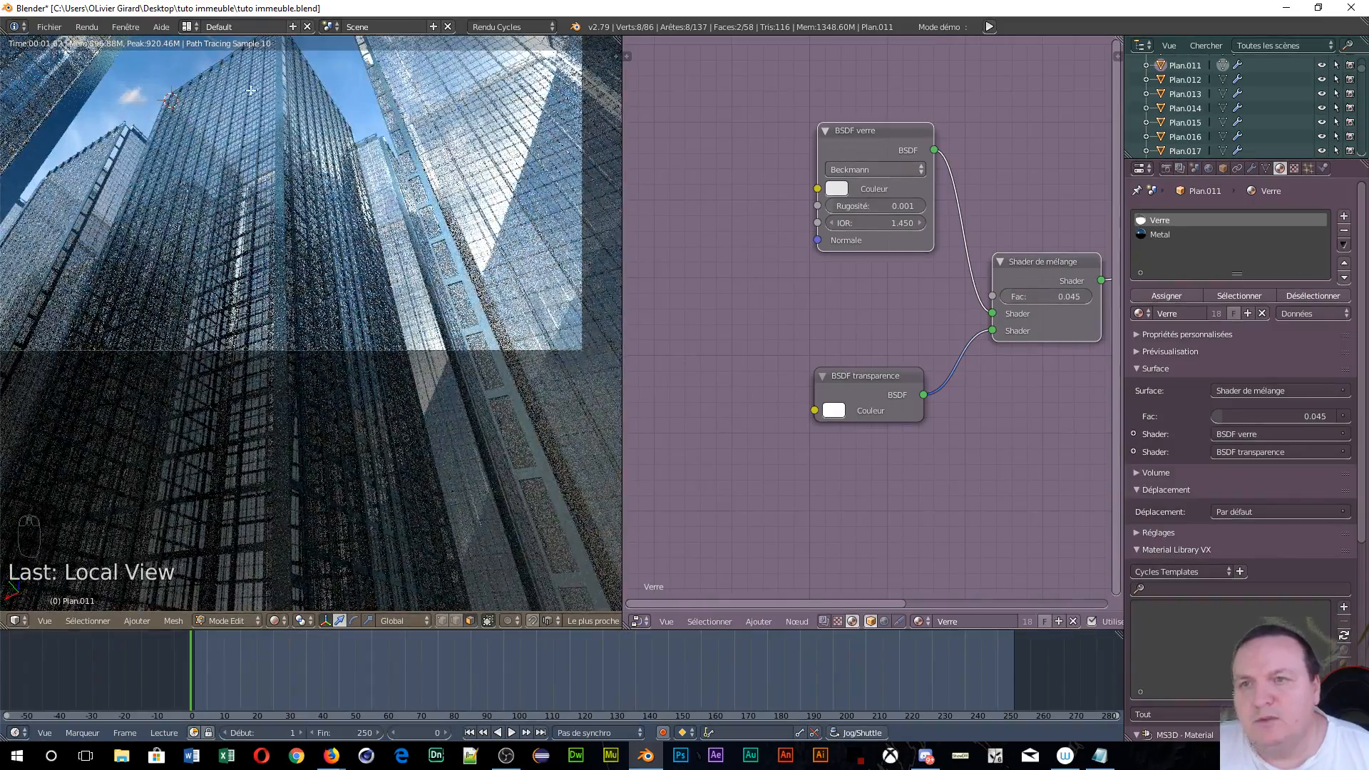
scroll(196, 290, "up", 4)
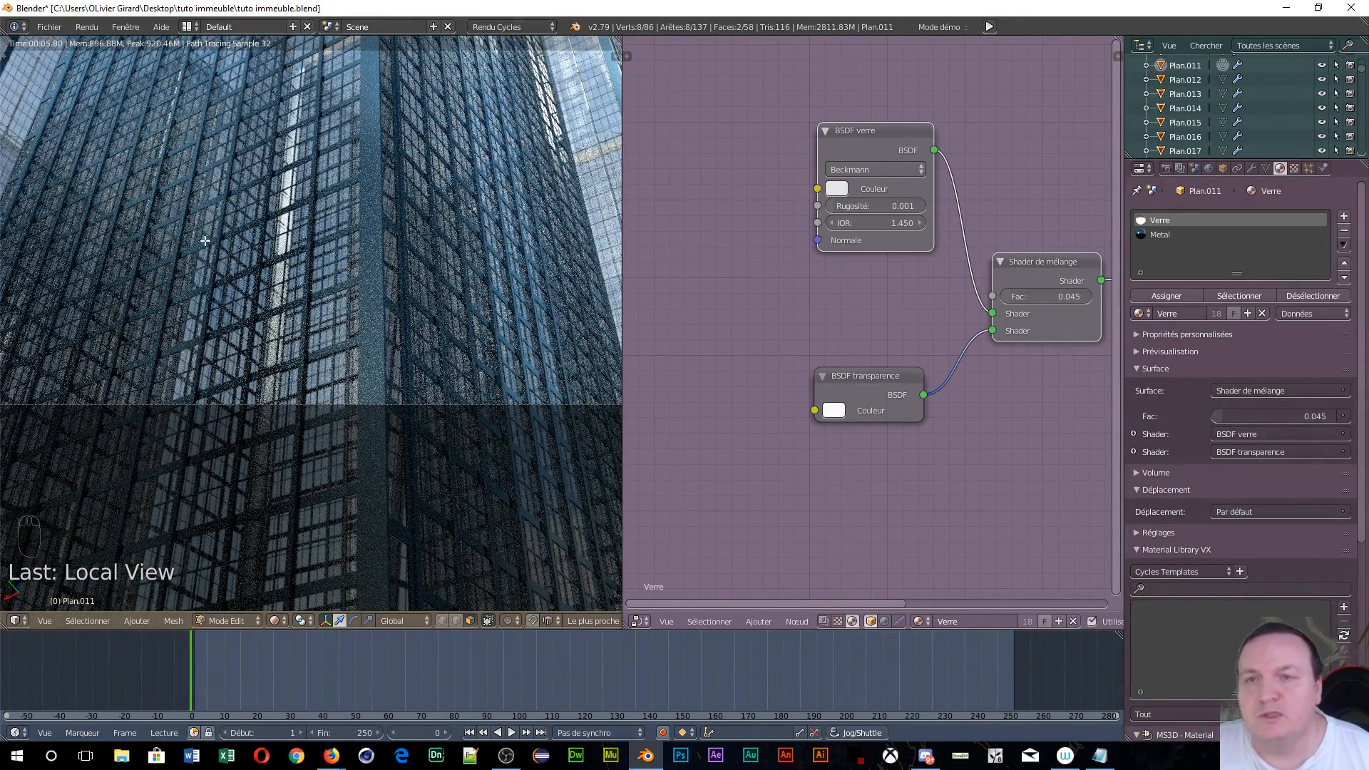
scroll(207, 243, "down", 6)
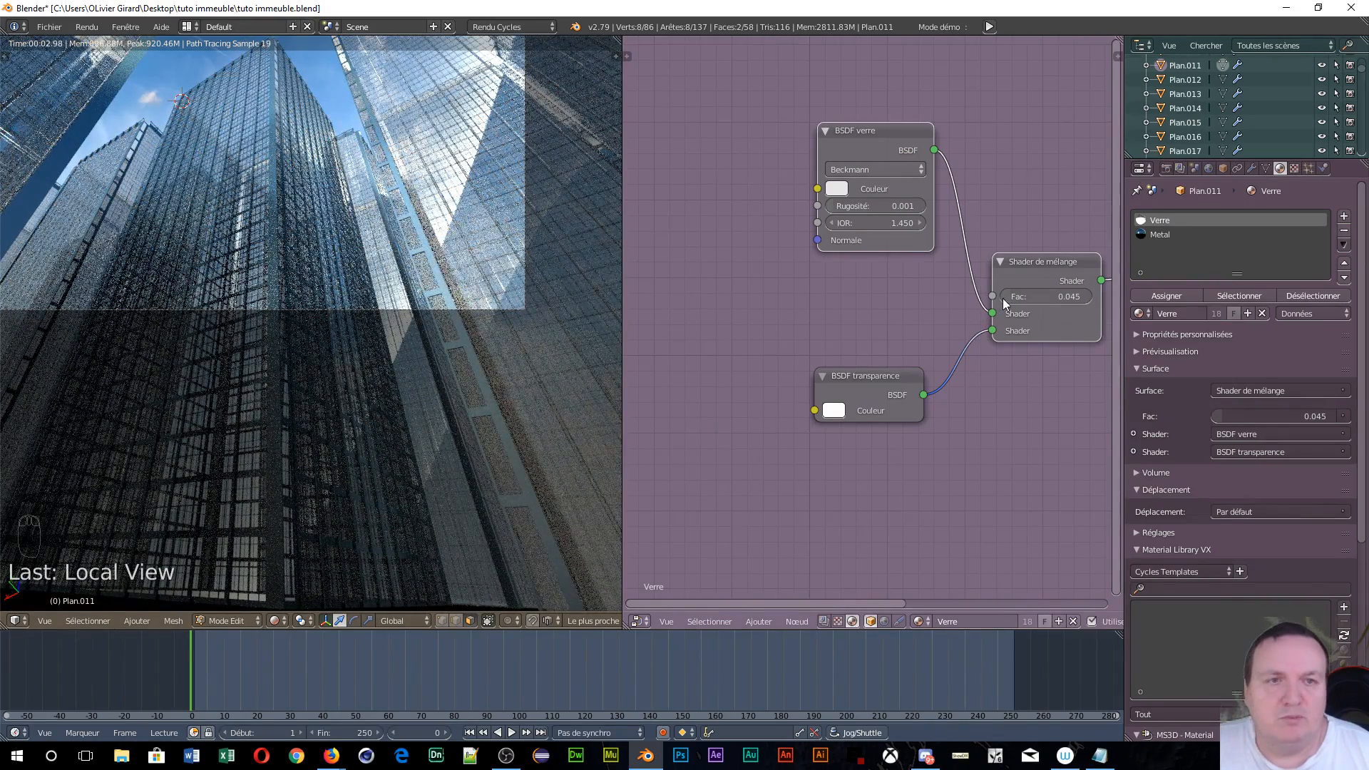
left_click_drag(1008, 300, 1020, 300)
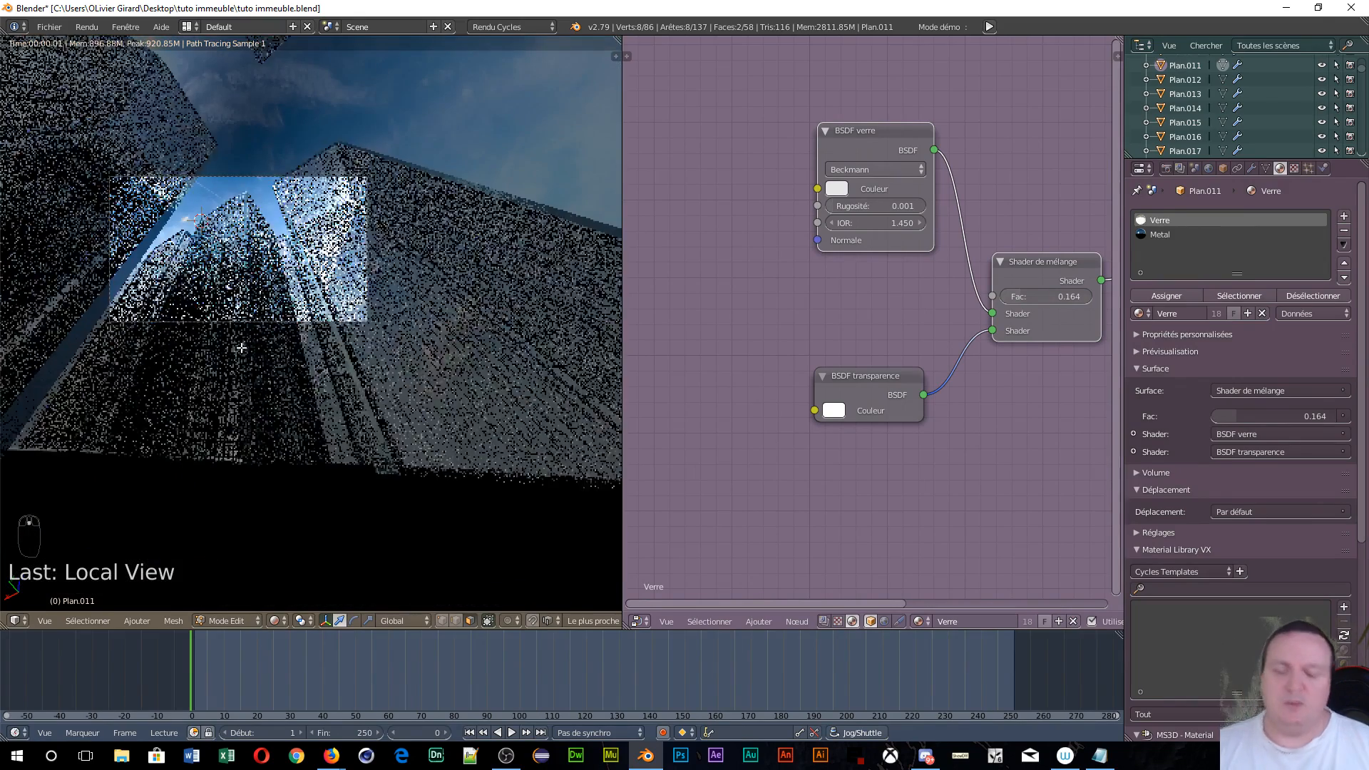
- Show the whole building layout from above in solid shading and return to Object Mode
key("KP_7")
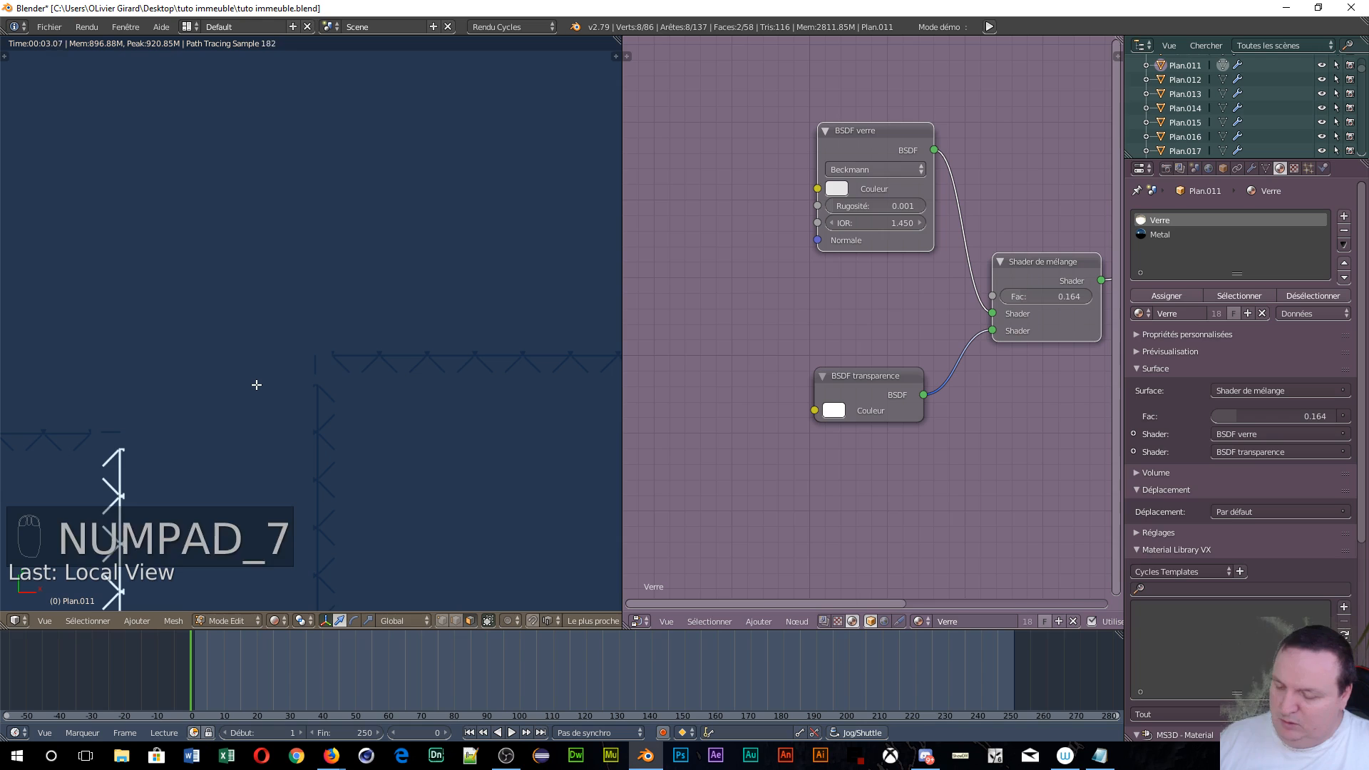
key("z")
left_click(273, 469)
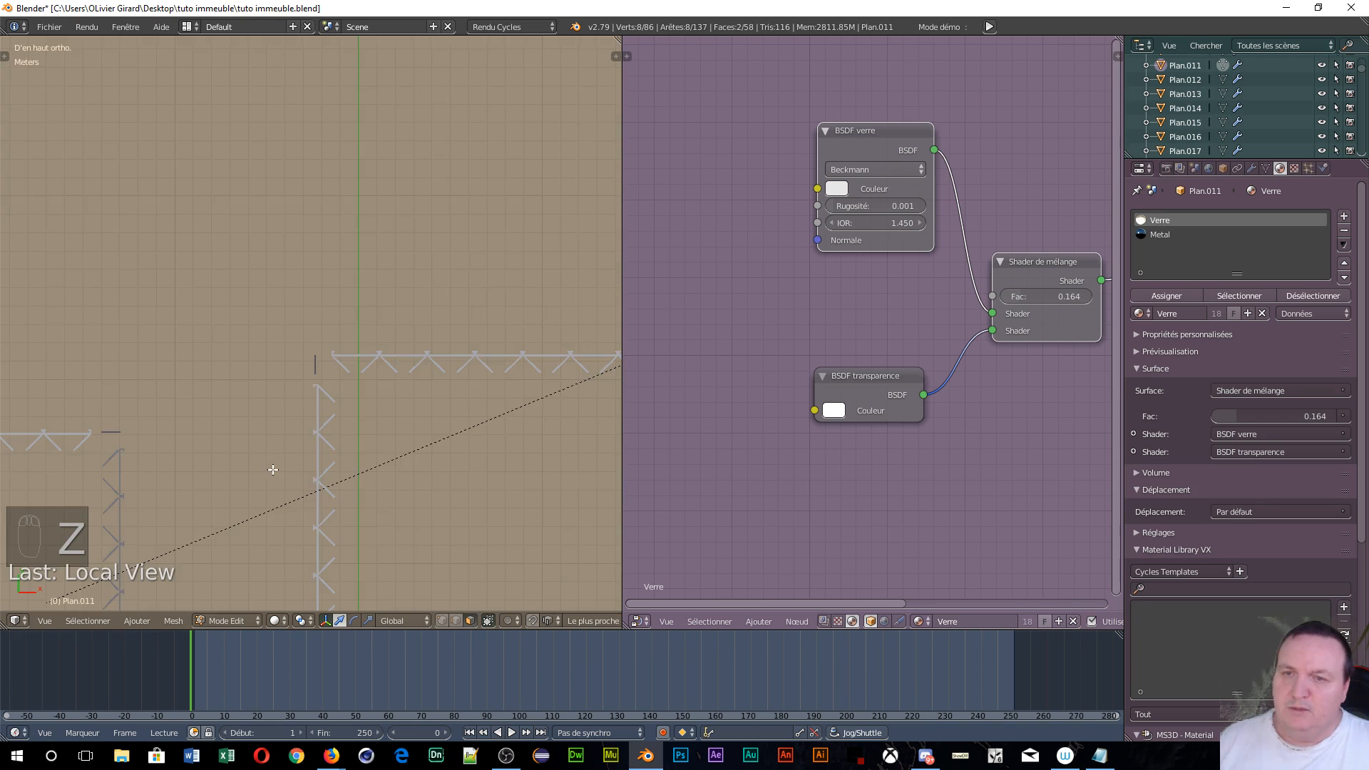
scroll(273, 469, "down", 5)
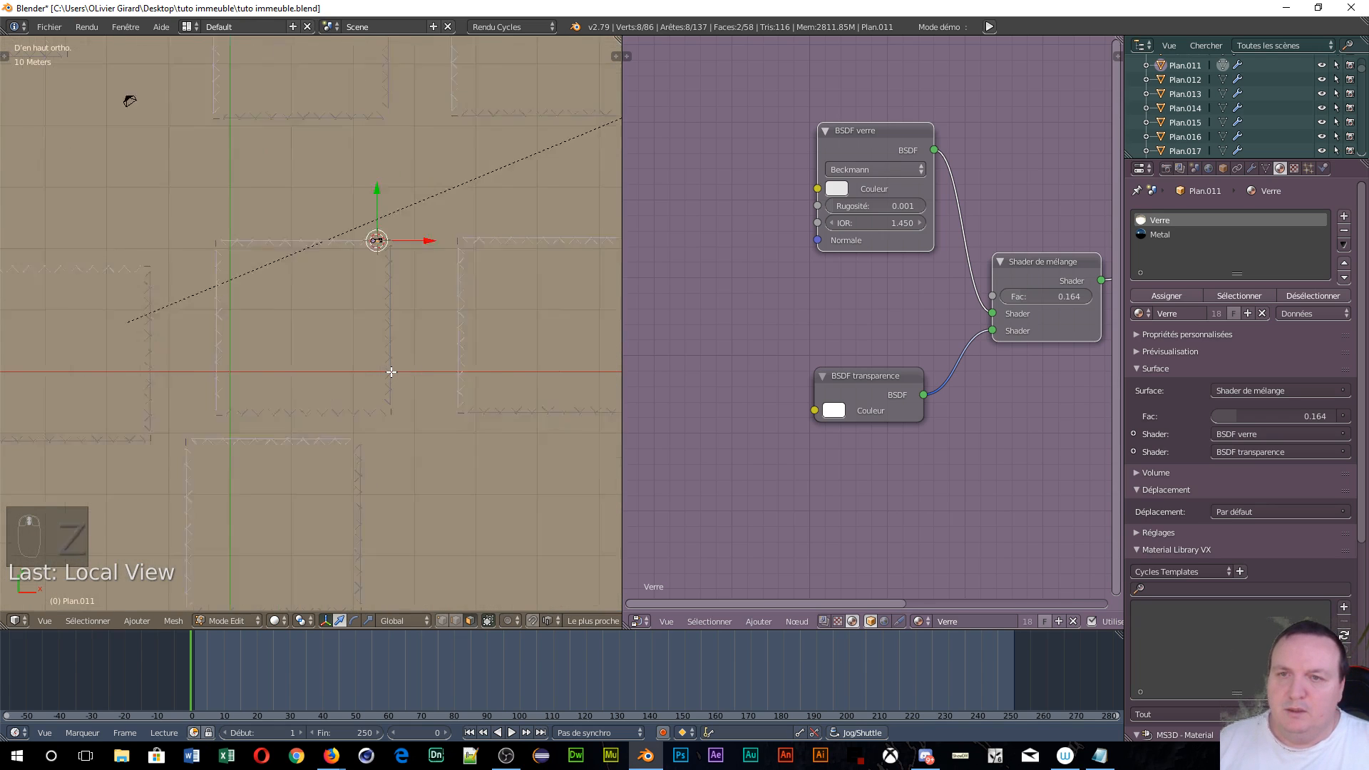
scroll(315, 221, "down", 4)
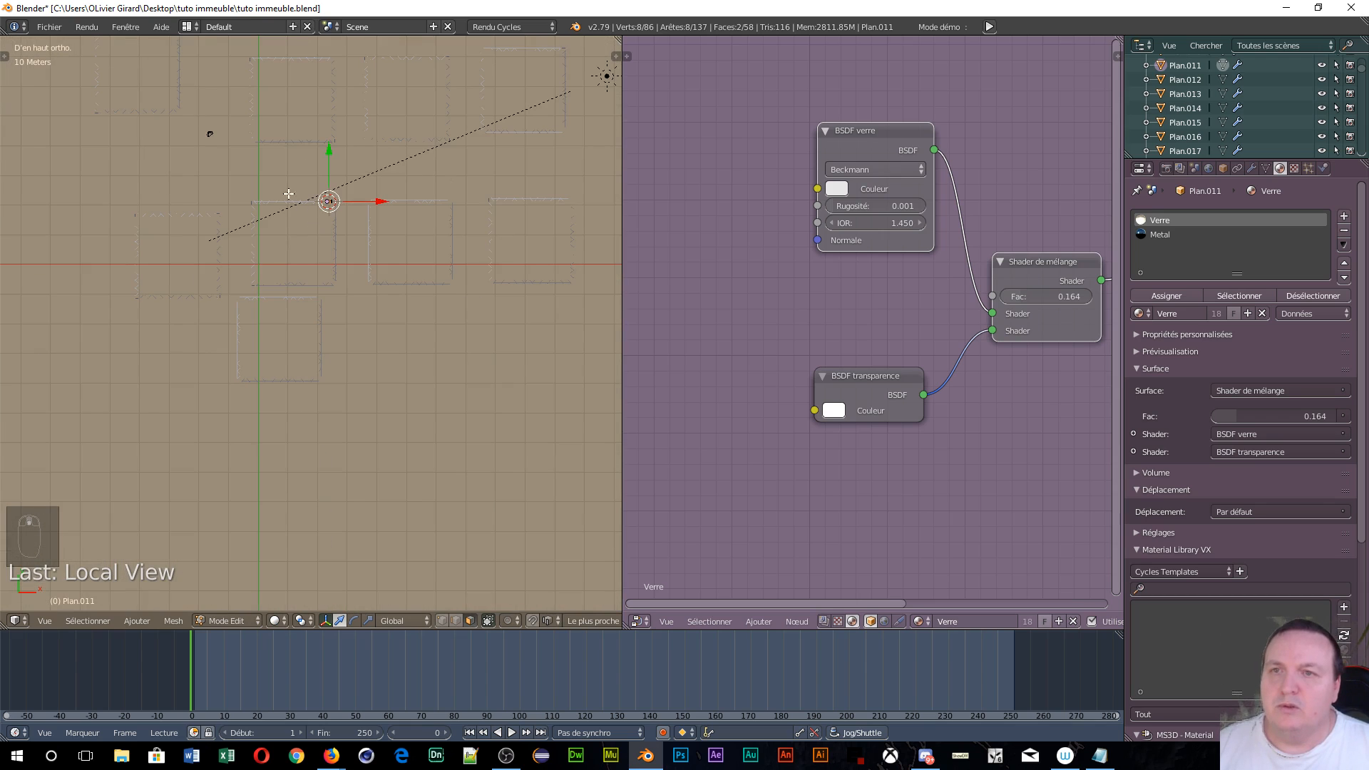
scroll(227, 249, "down", 4)
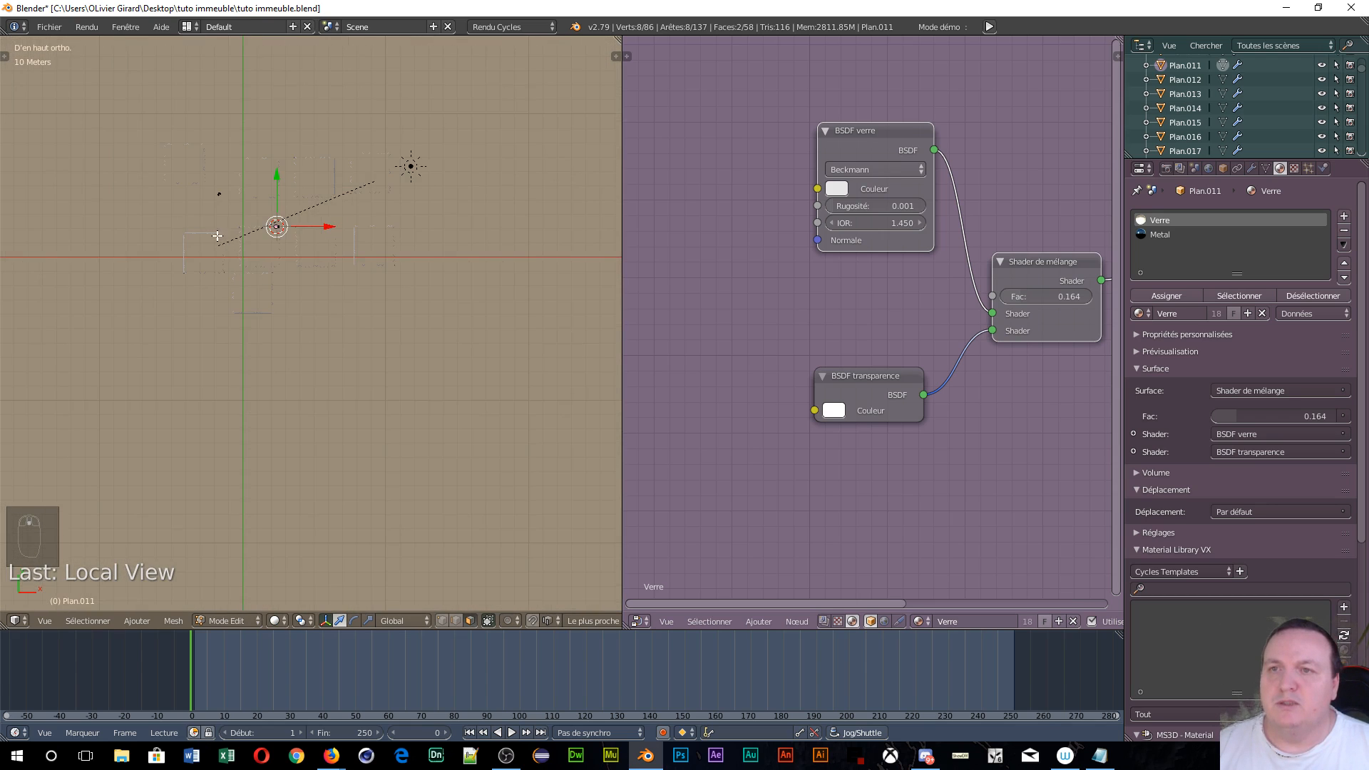
scroll(186, 210, "up", 6)
scroll(189, 174, "down", 2)
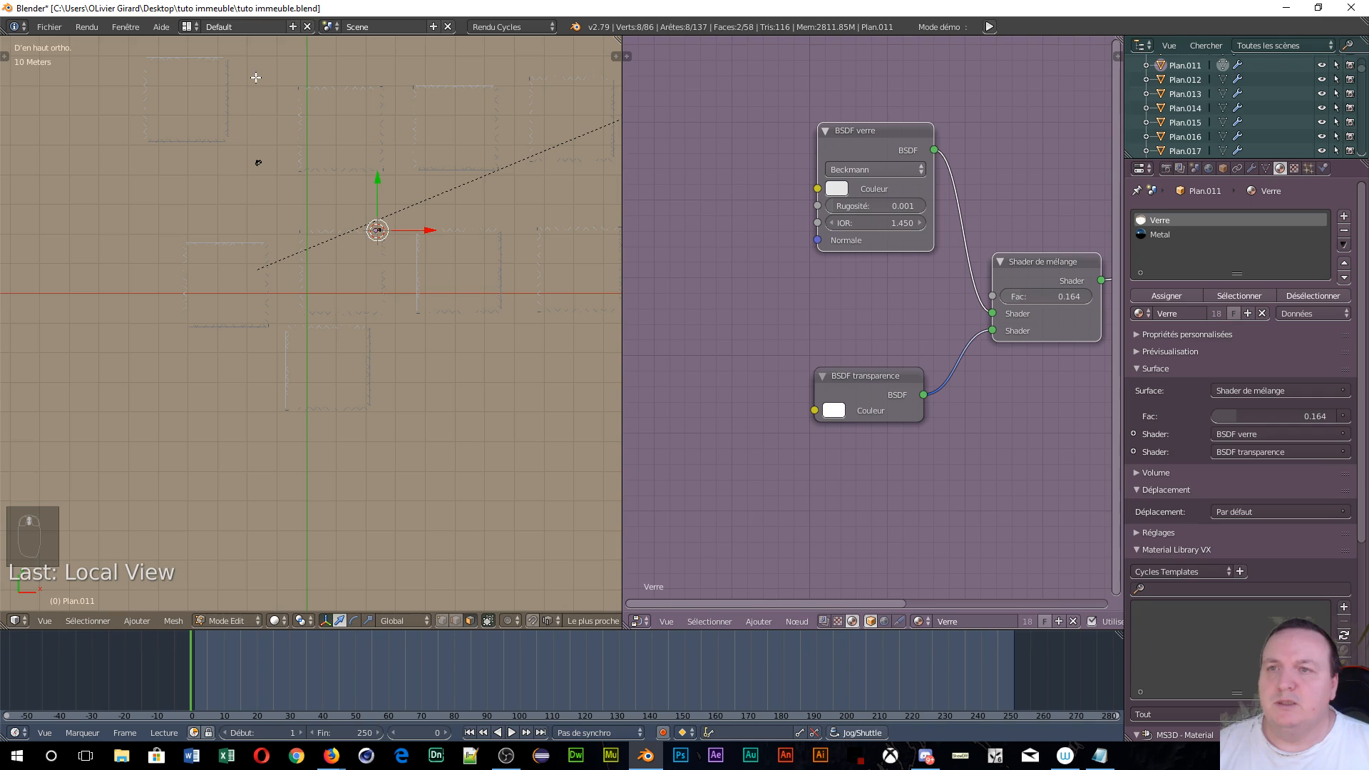
key("b")
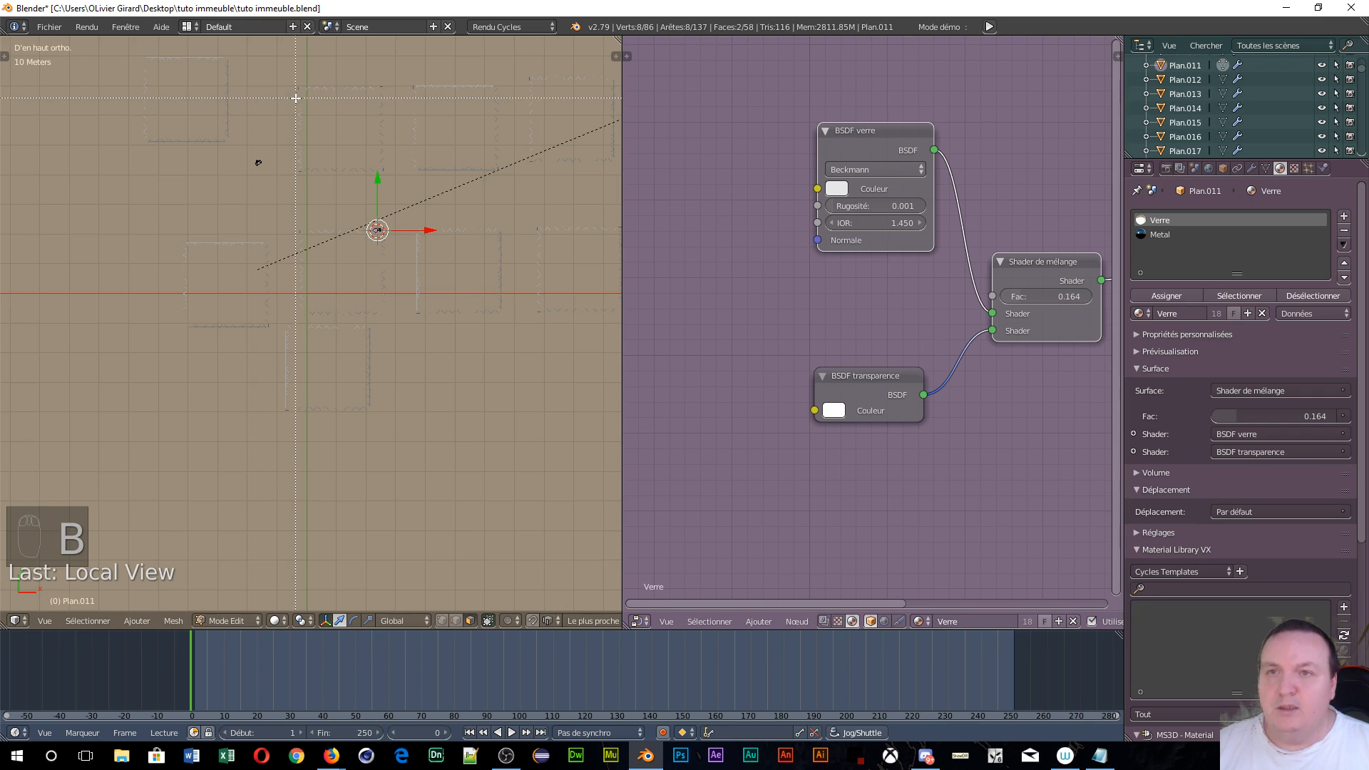
left_click_drag(246, 41, 158, 166)
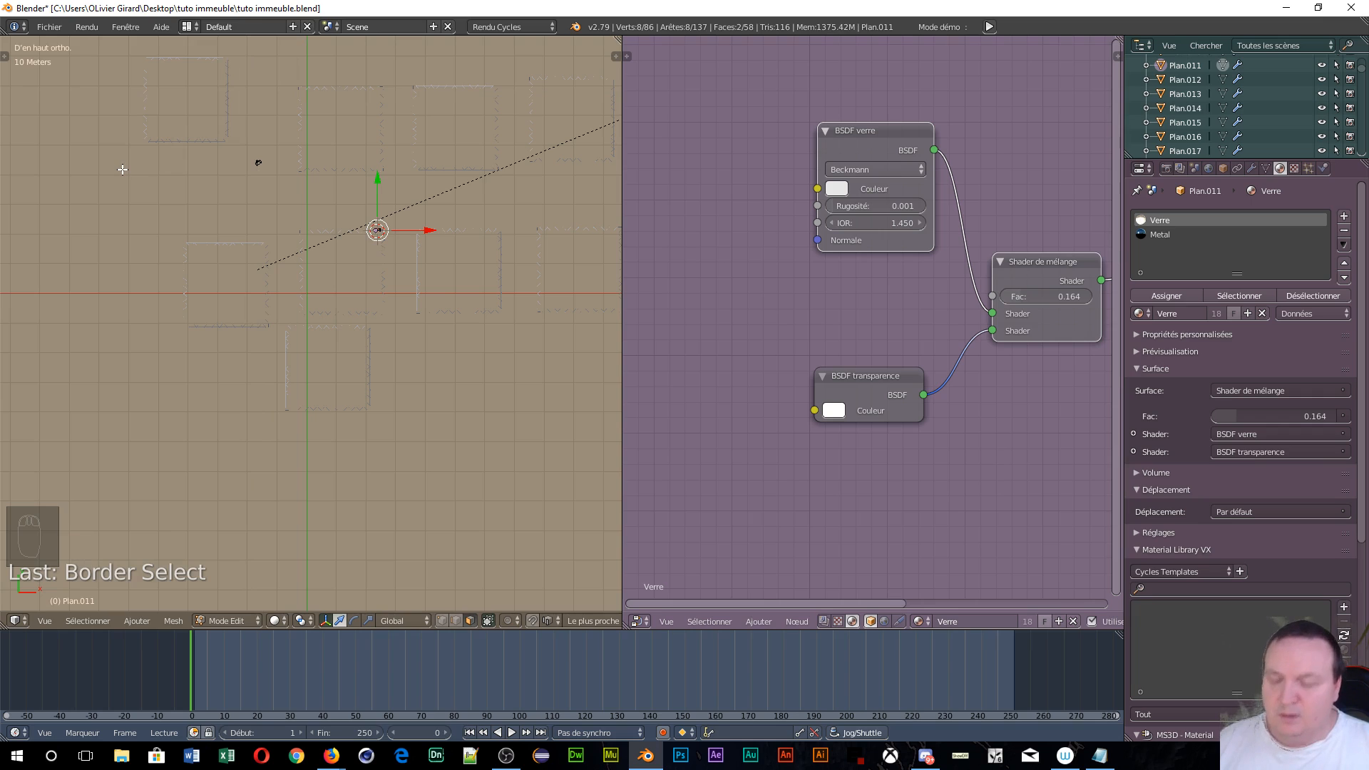
key("Tab")
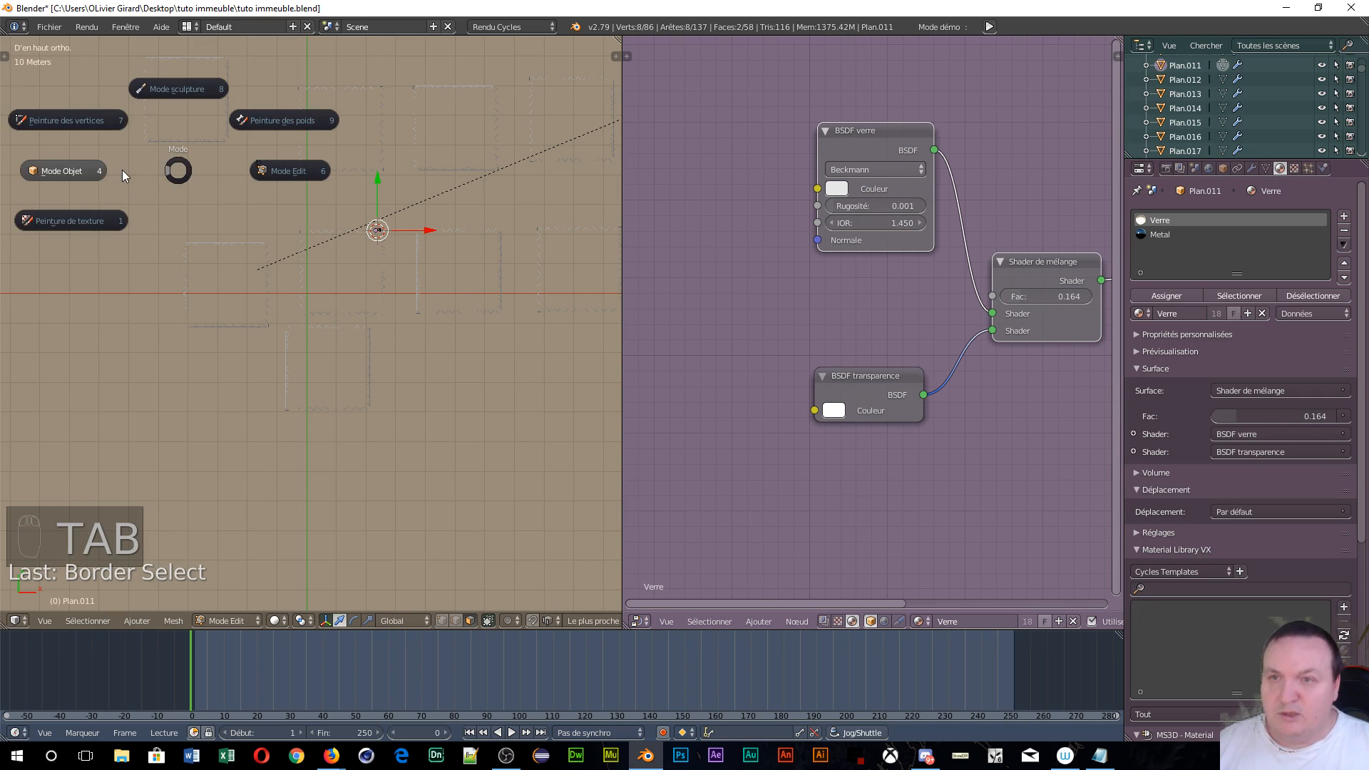
left_click(60, 169)
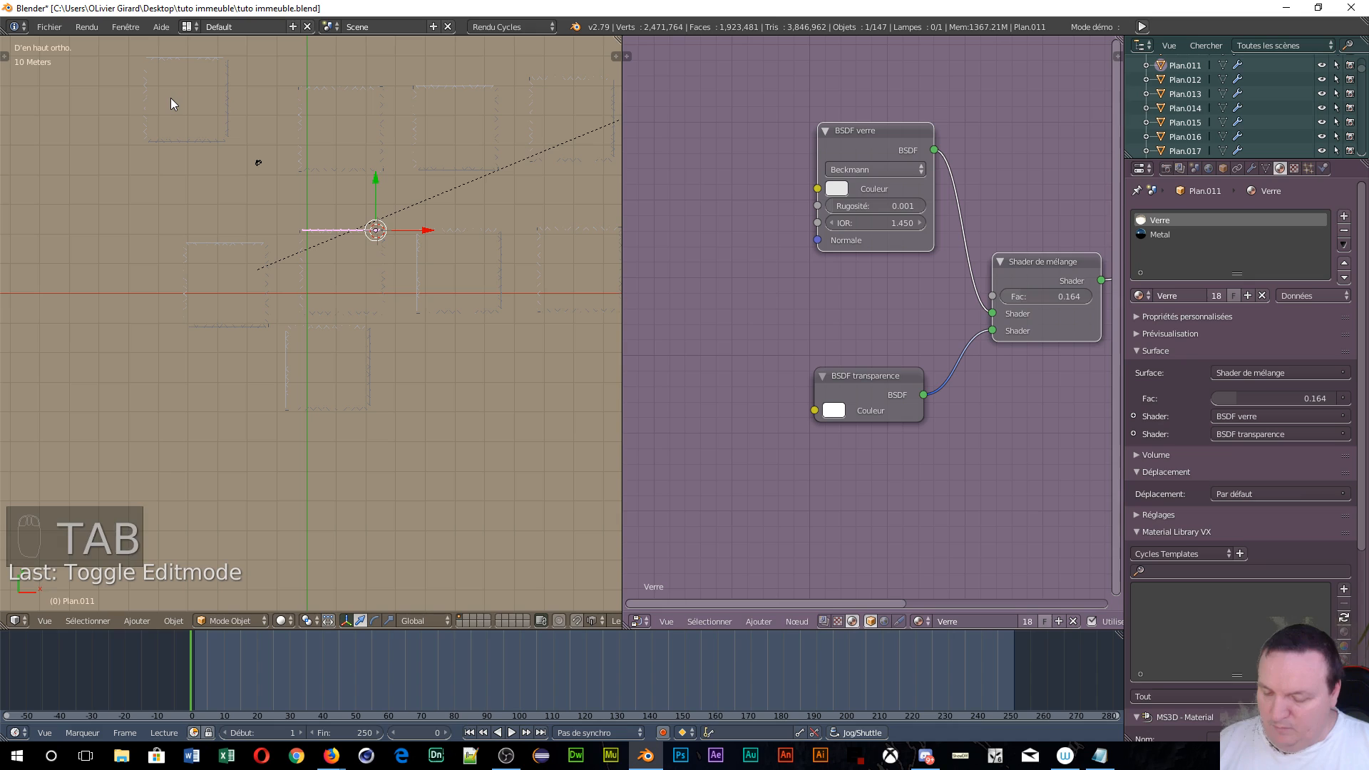
- Delete all the duplicate buildings surrounding the central tower, leaving the tower, the camera and the sun lamp in the scene
key("b")
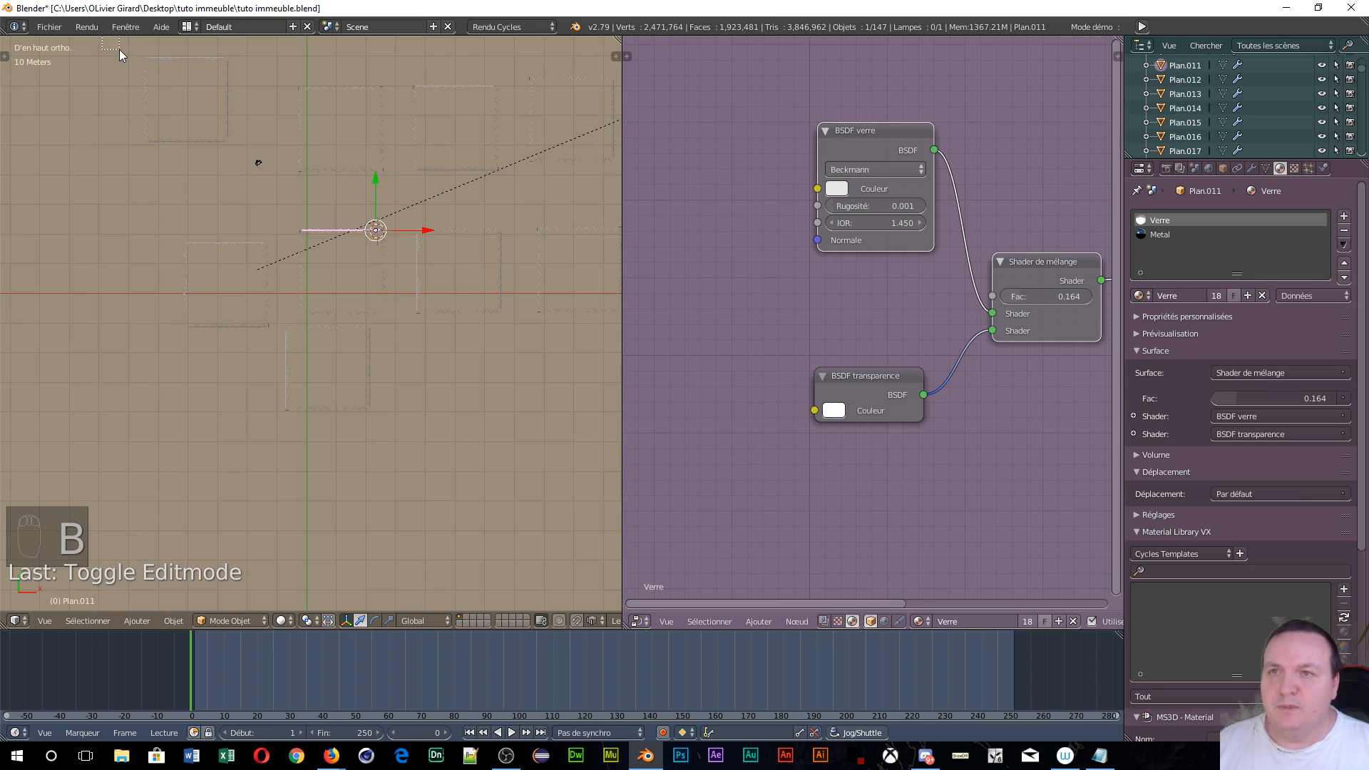
left_click(119, 49)
key("a")
key("b")
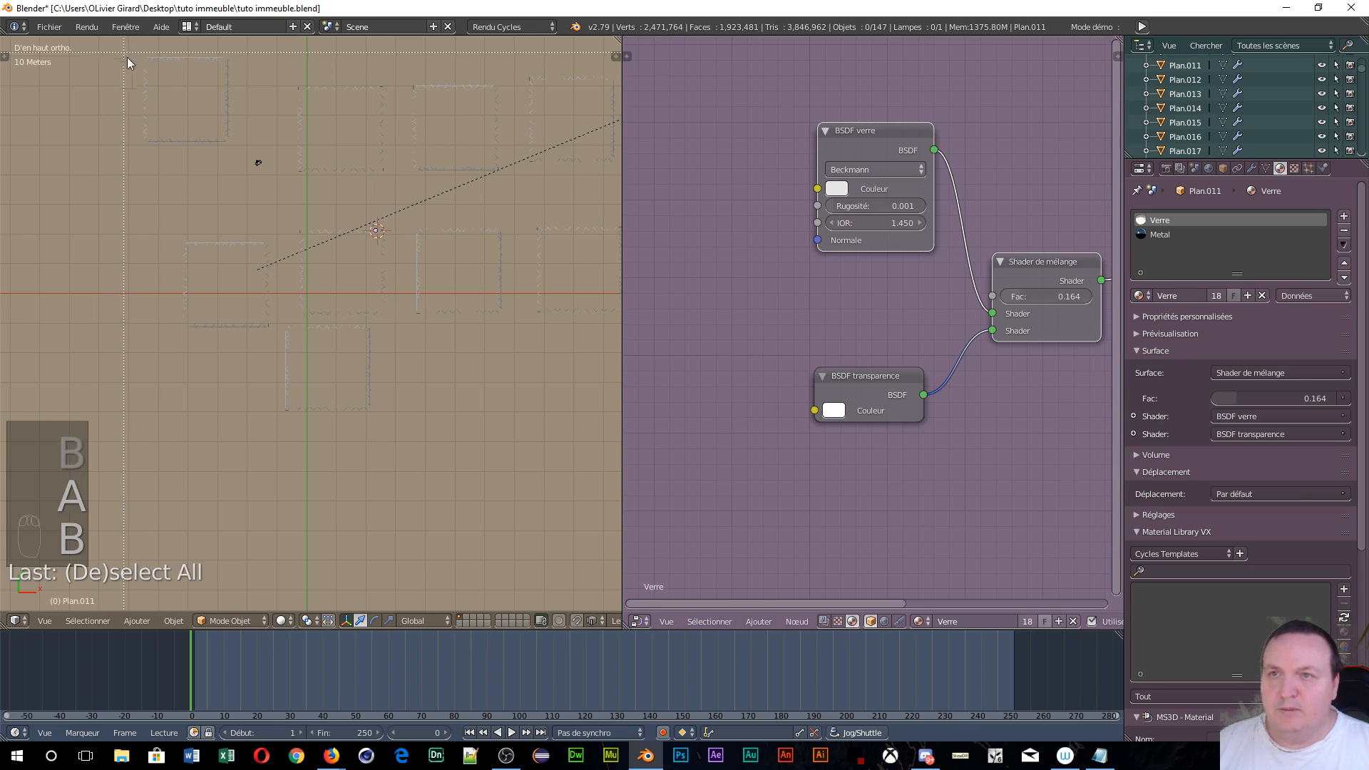
left_click_drag(127, 57, 242, 157)
key("b")
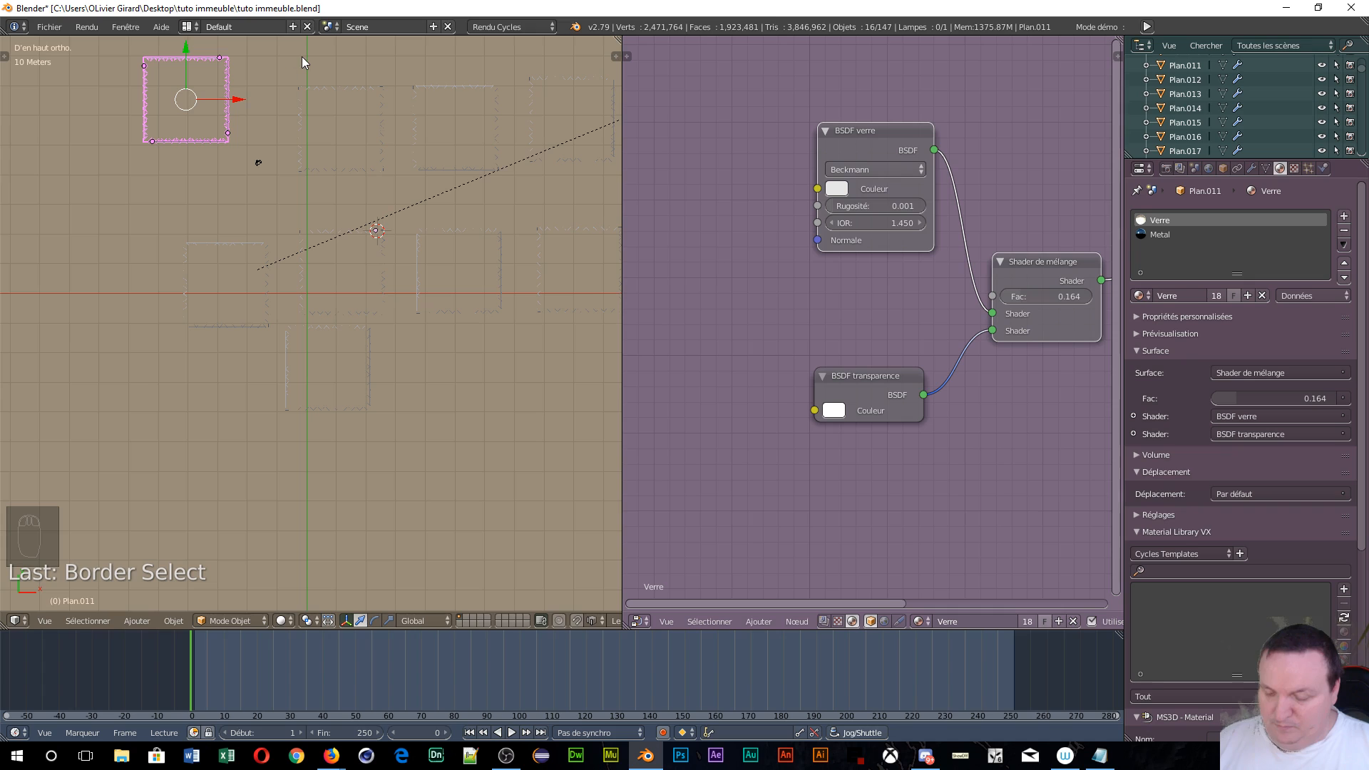
key("b")
left_click_drag(293, 51, 618, 182)
scroll(572, 186, "down", 5)
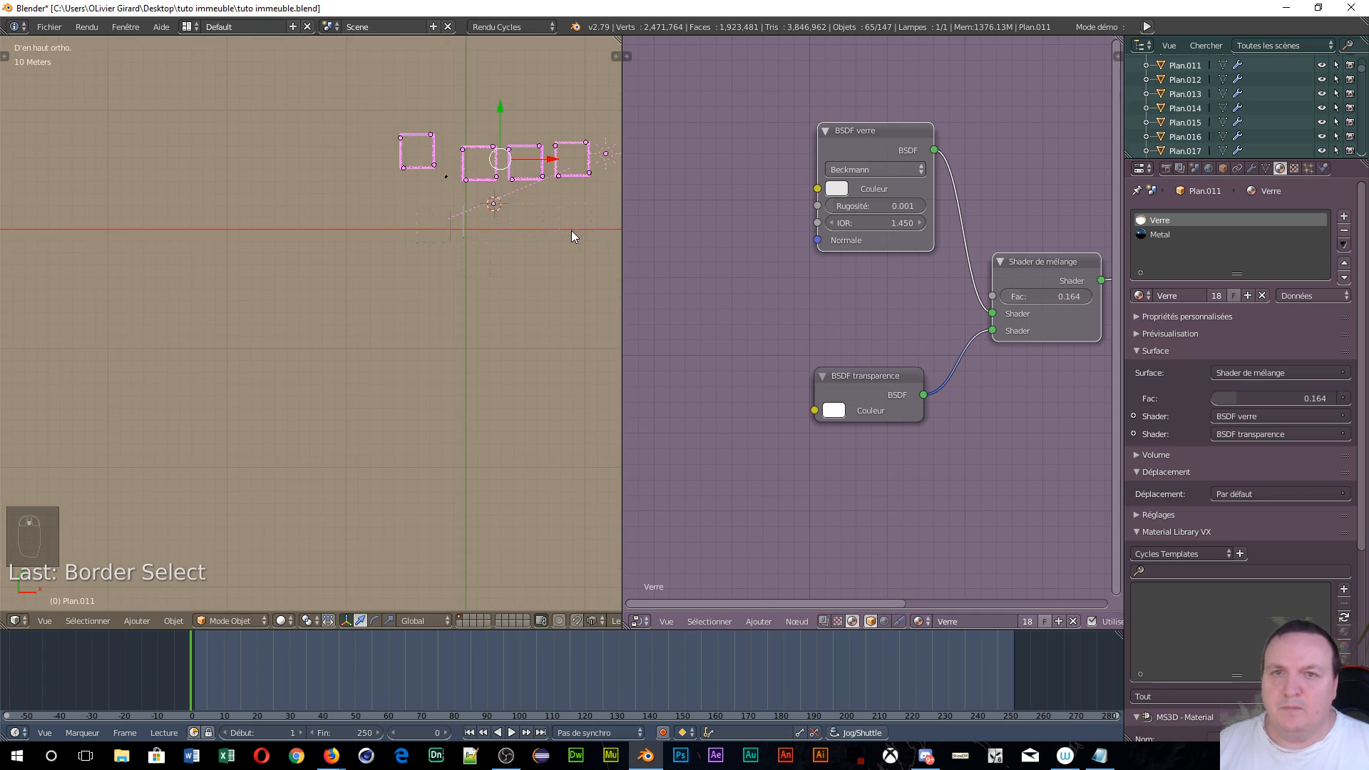
middle_click_drag(571, 229, 310, 238, "shift")
scroll(315, 241, "up", 5)
scroll(412, 152, "down", 3)
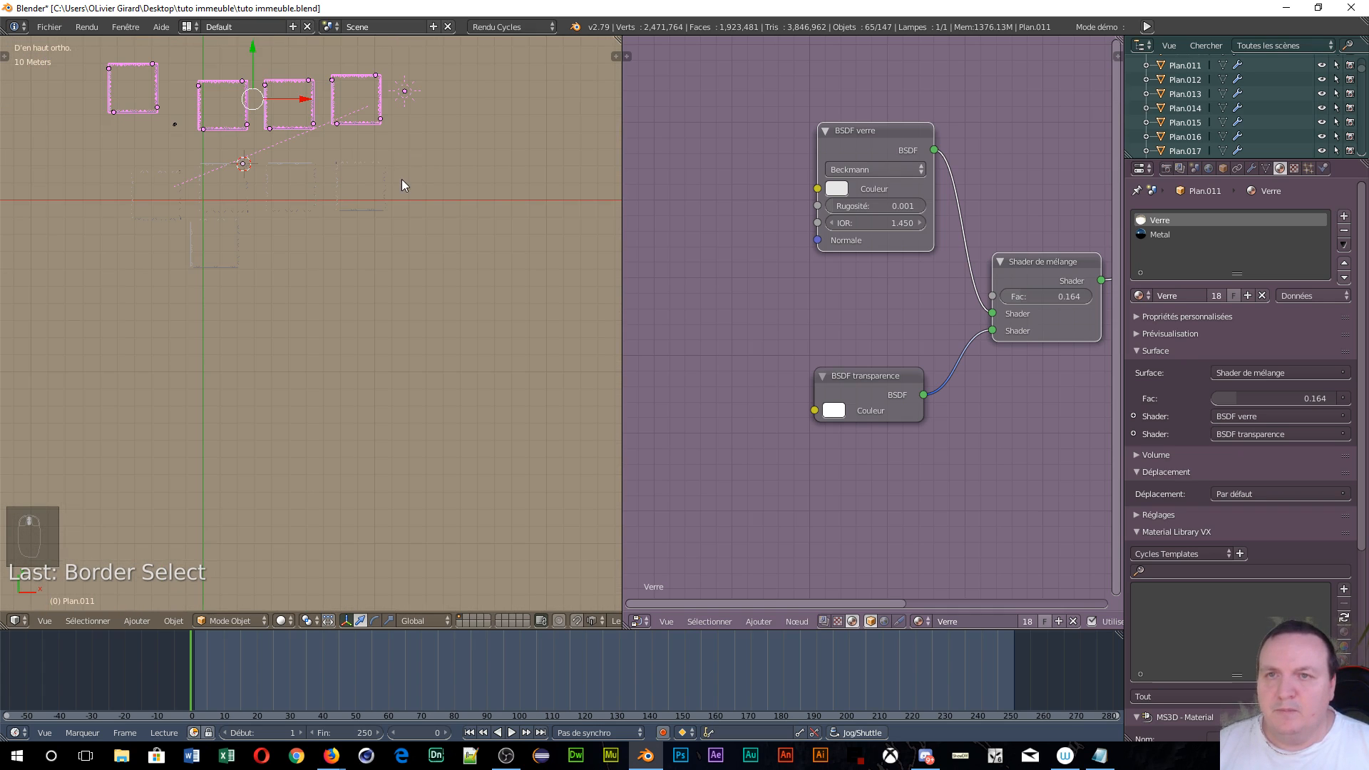
key("b")
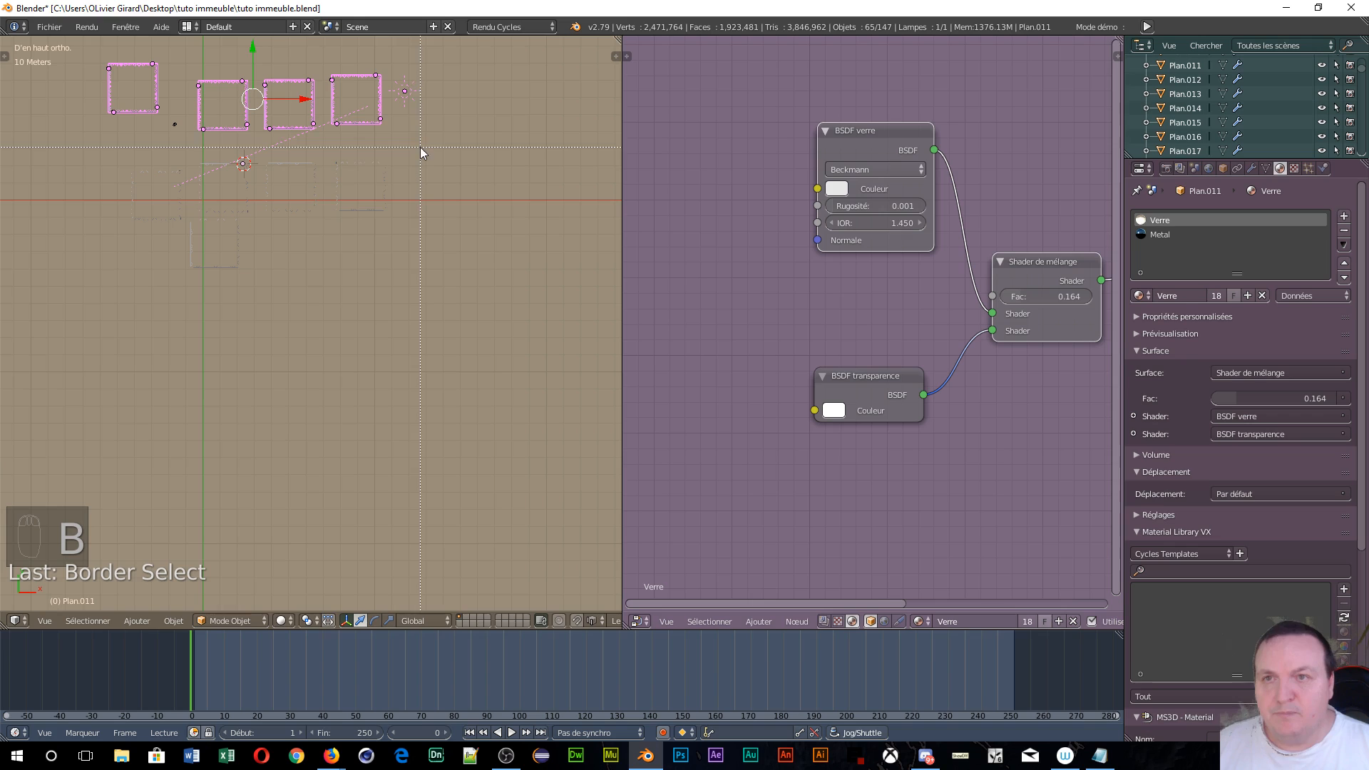
left_click_drag(420, 147, 259, 223)
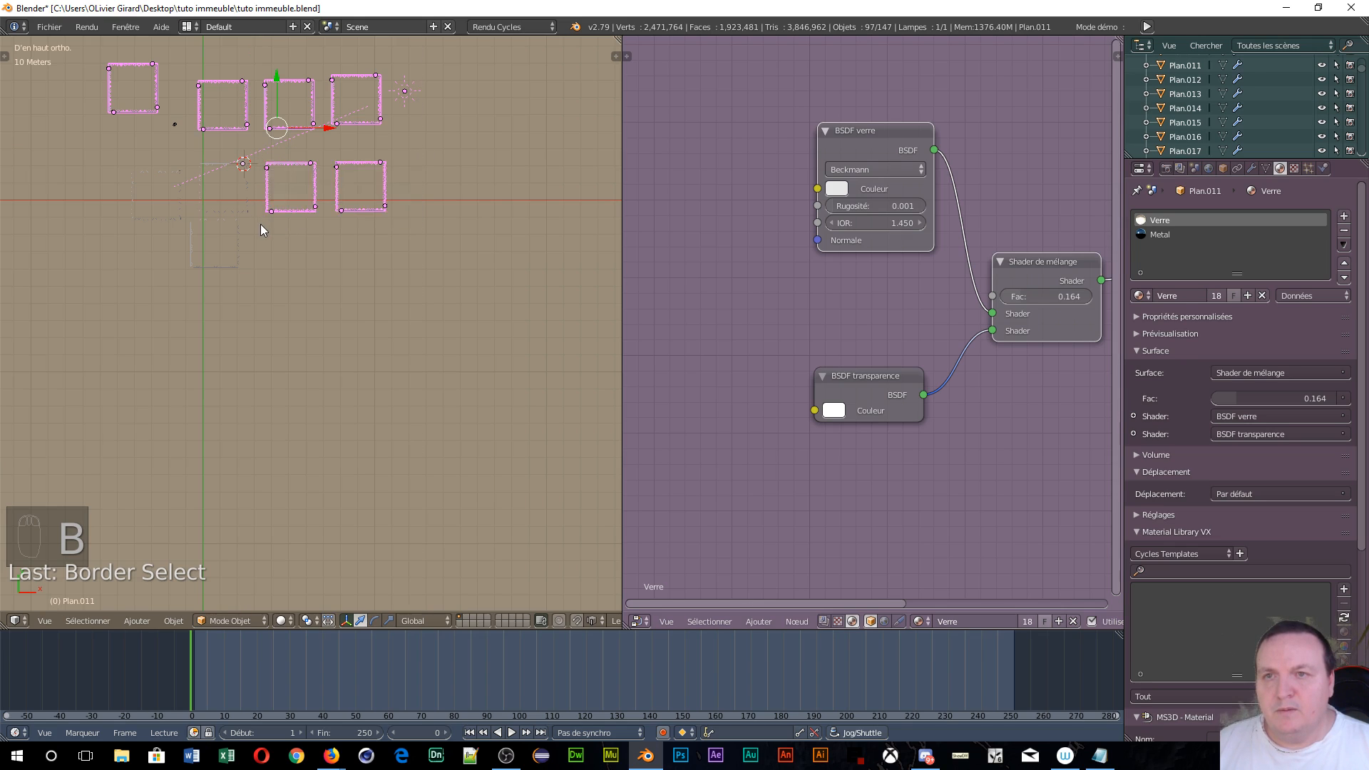
key("b")
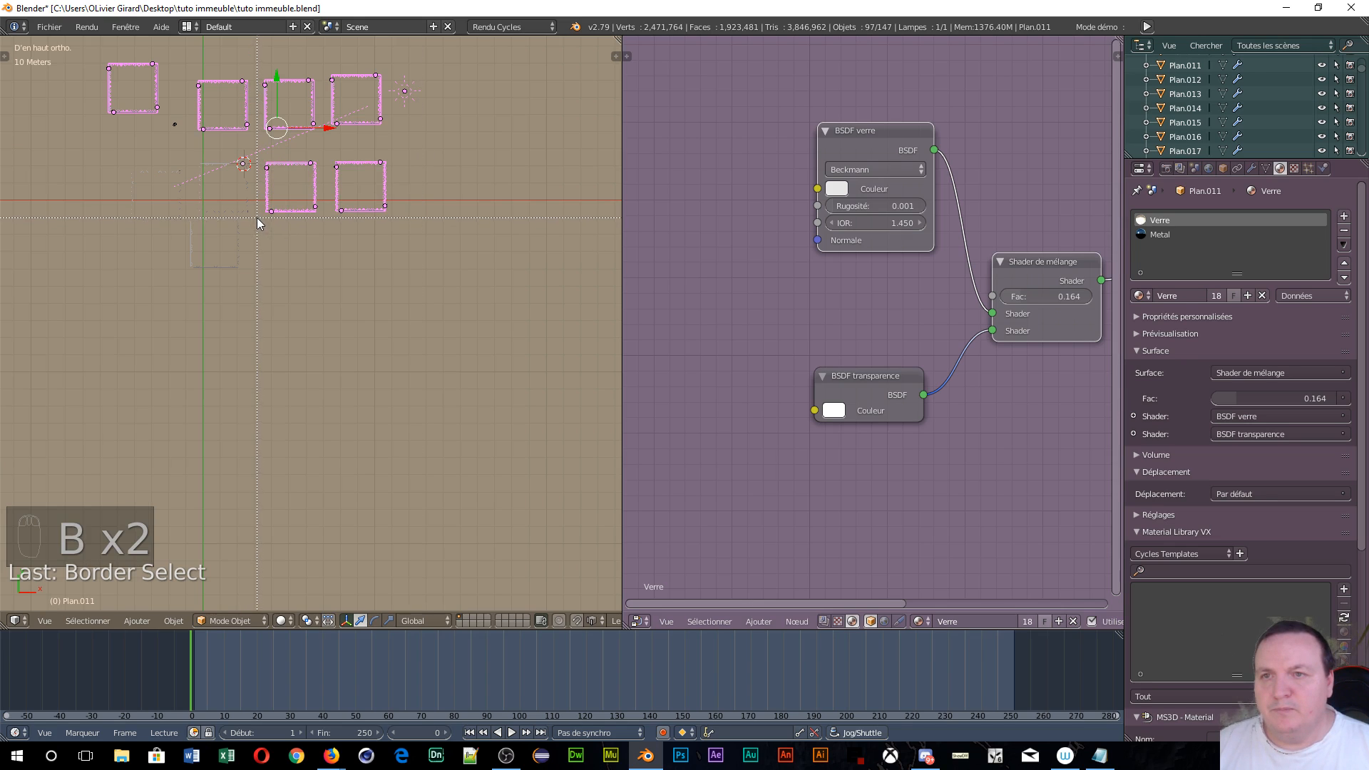
left_click_drag(237, 268, 182, 284)
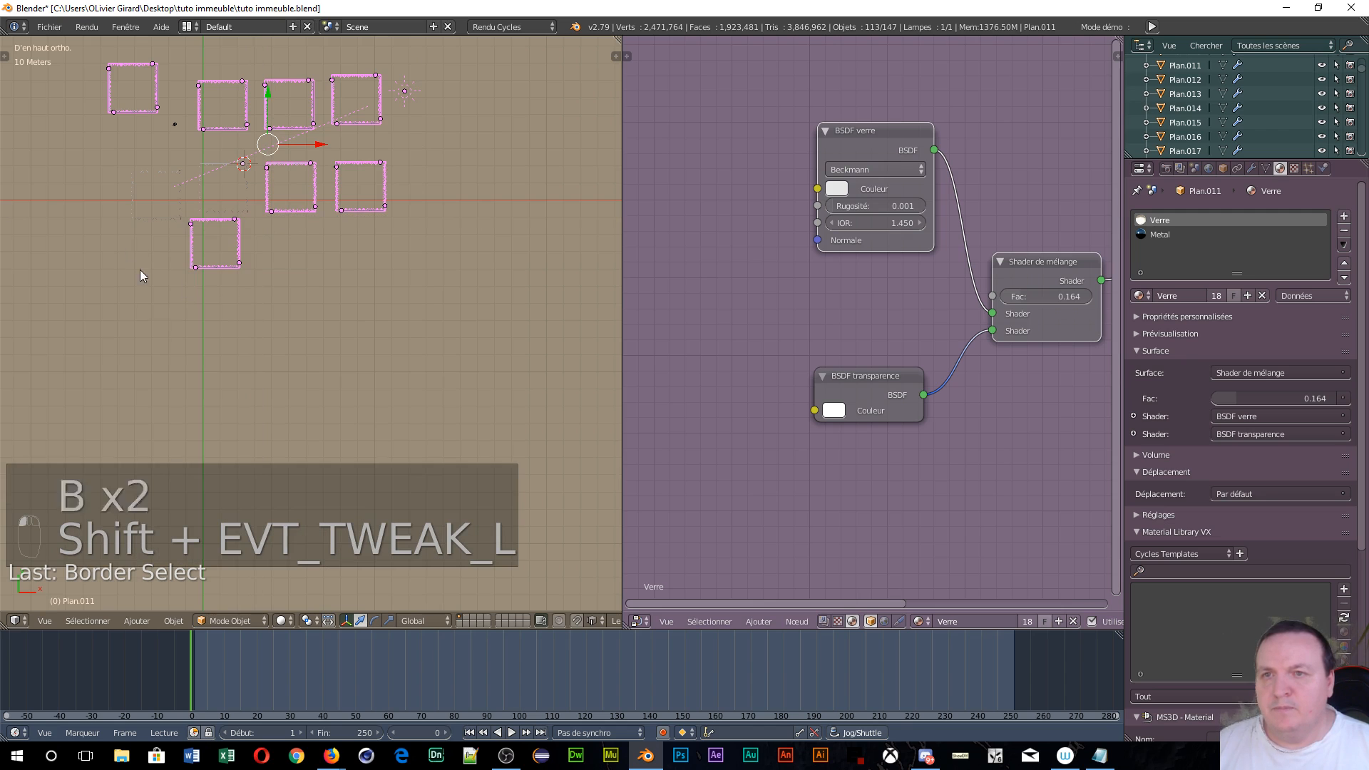
middle_click_drag(187, 285, 296, 376, "shift")
scroll(284, 371, "up", 4)
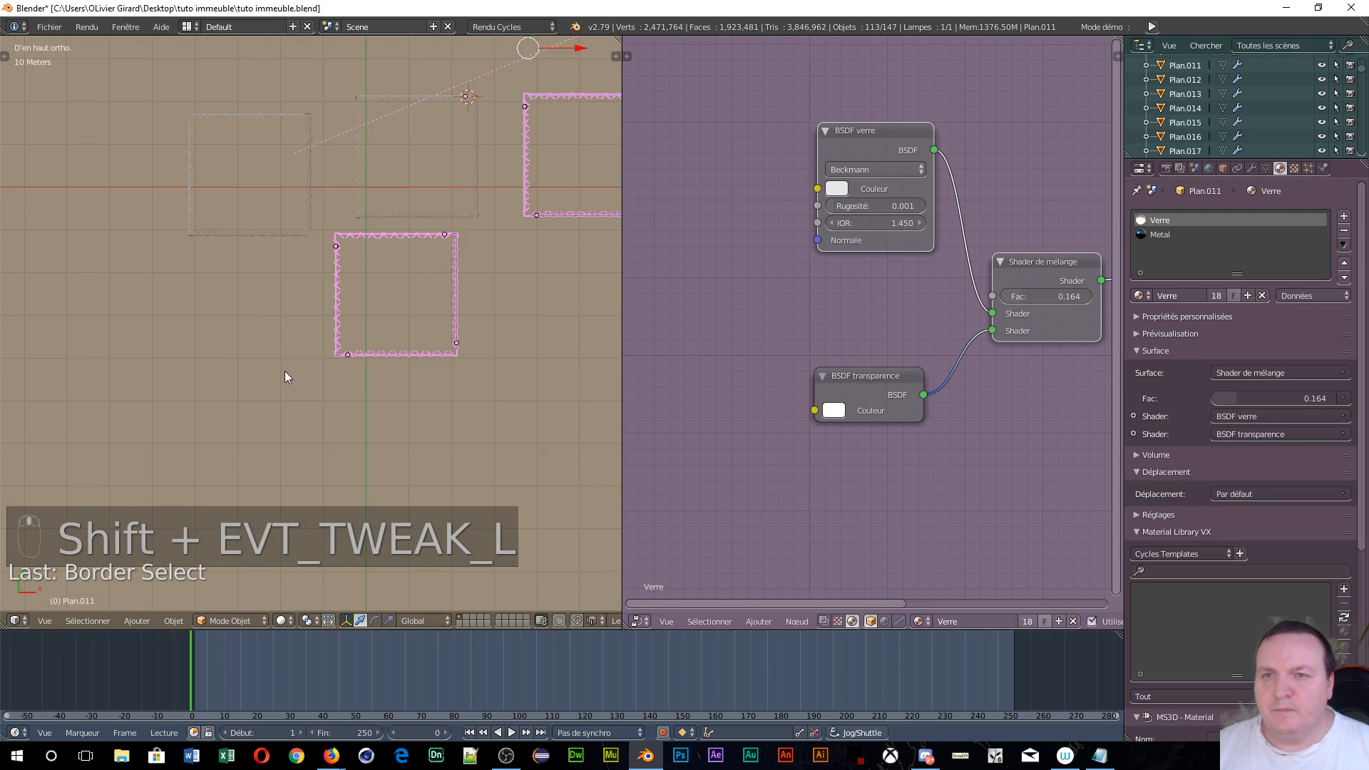
key("b")
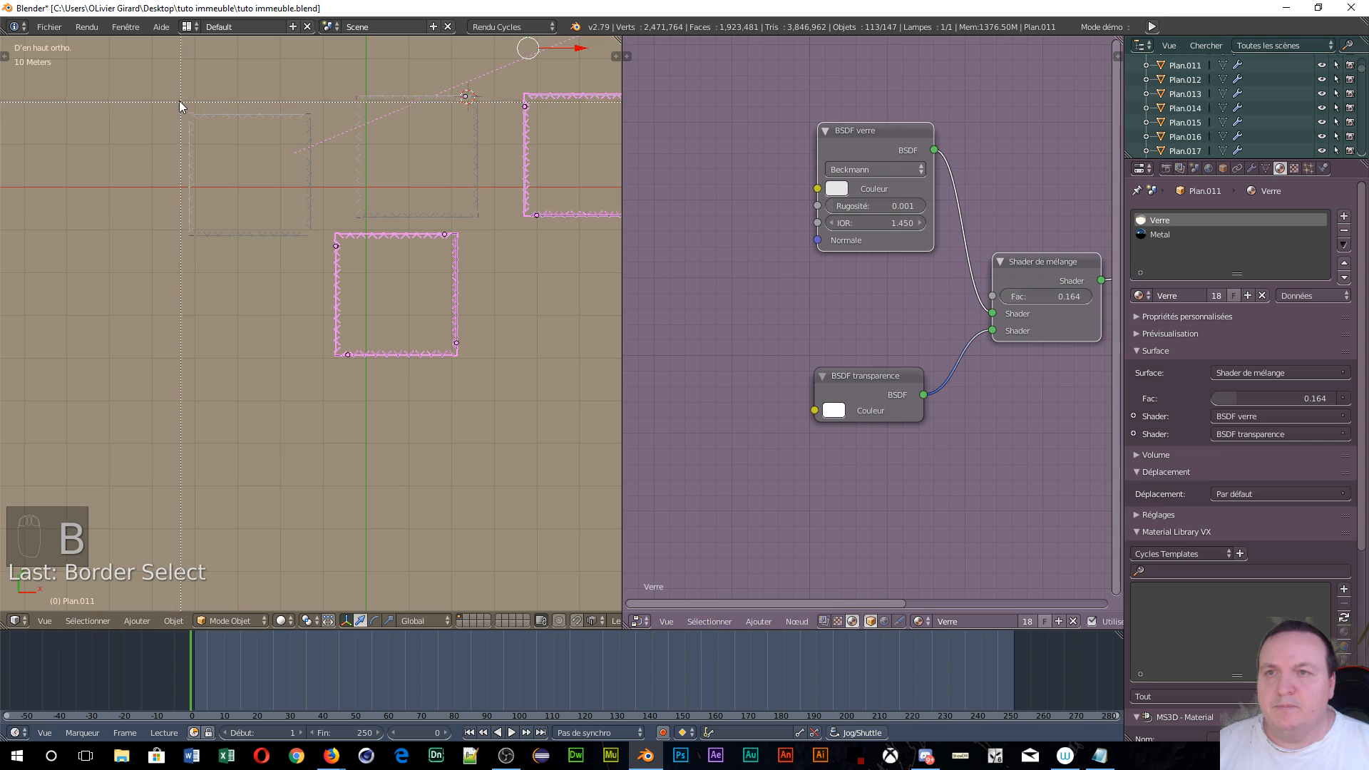
left_click_drag(251, 164, 323, 249)
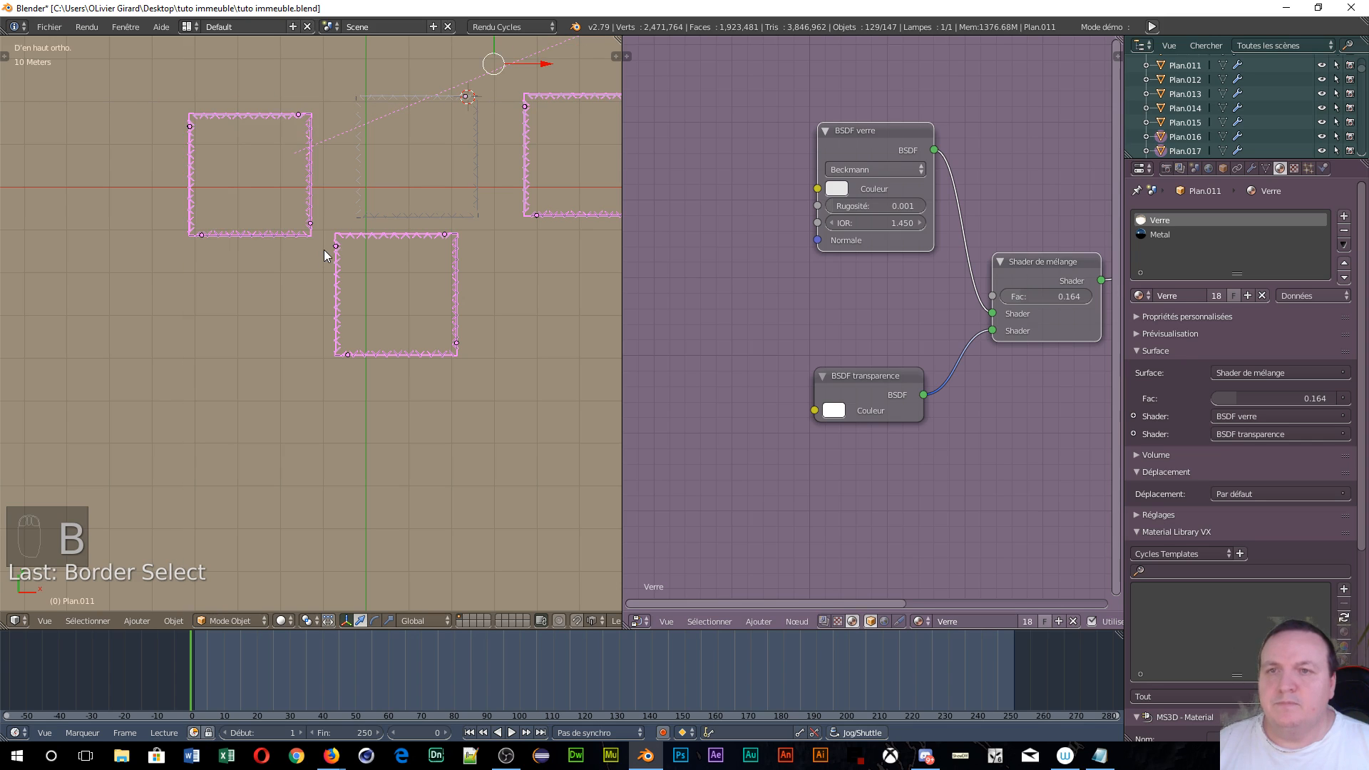
scroll(323, 253, "down", 7)
scroll(420, 286, "up", 4)
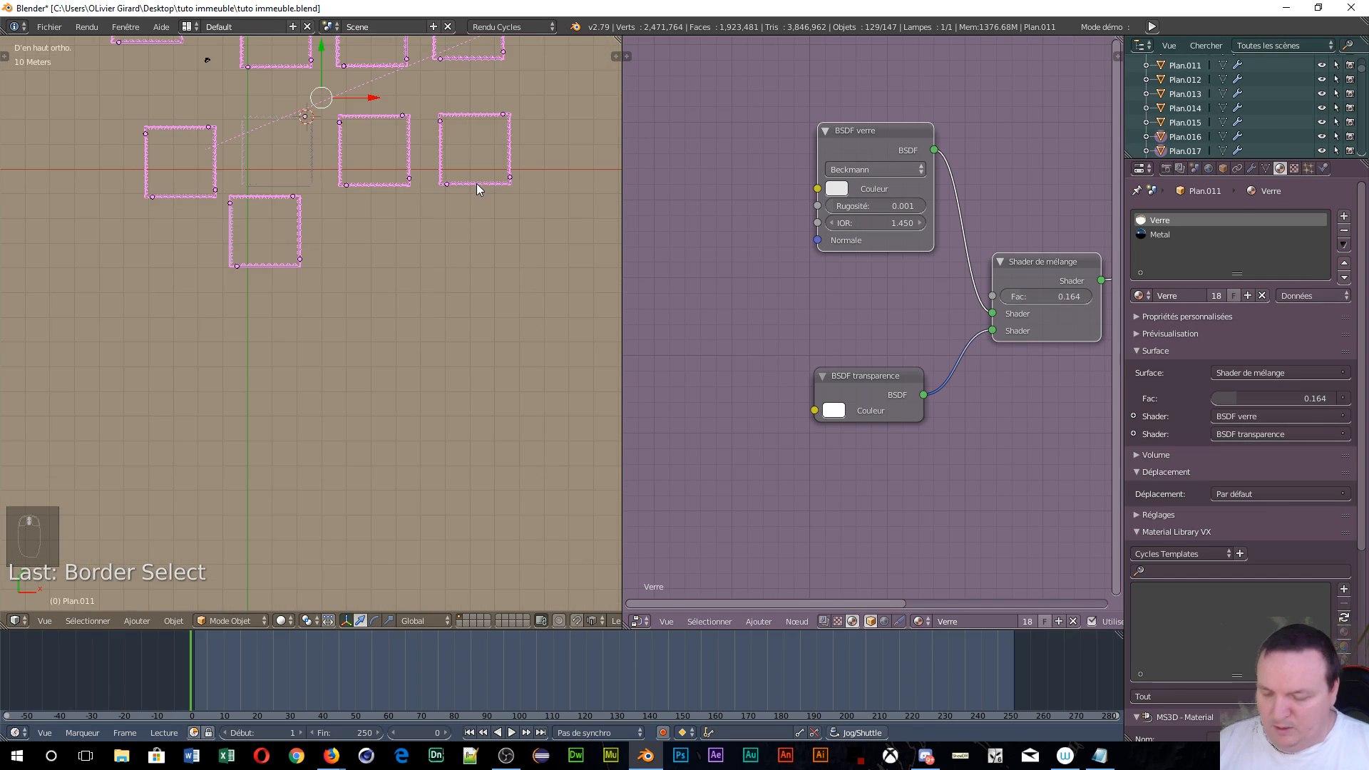
scroll(499, 141, "down", 5)
key("b")
left_click_drag(542, 77, 510, 128)
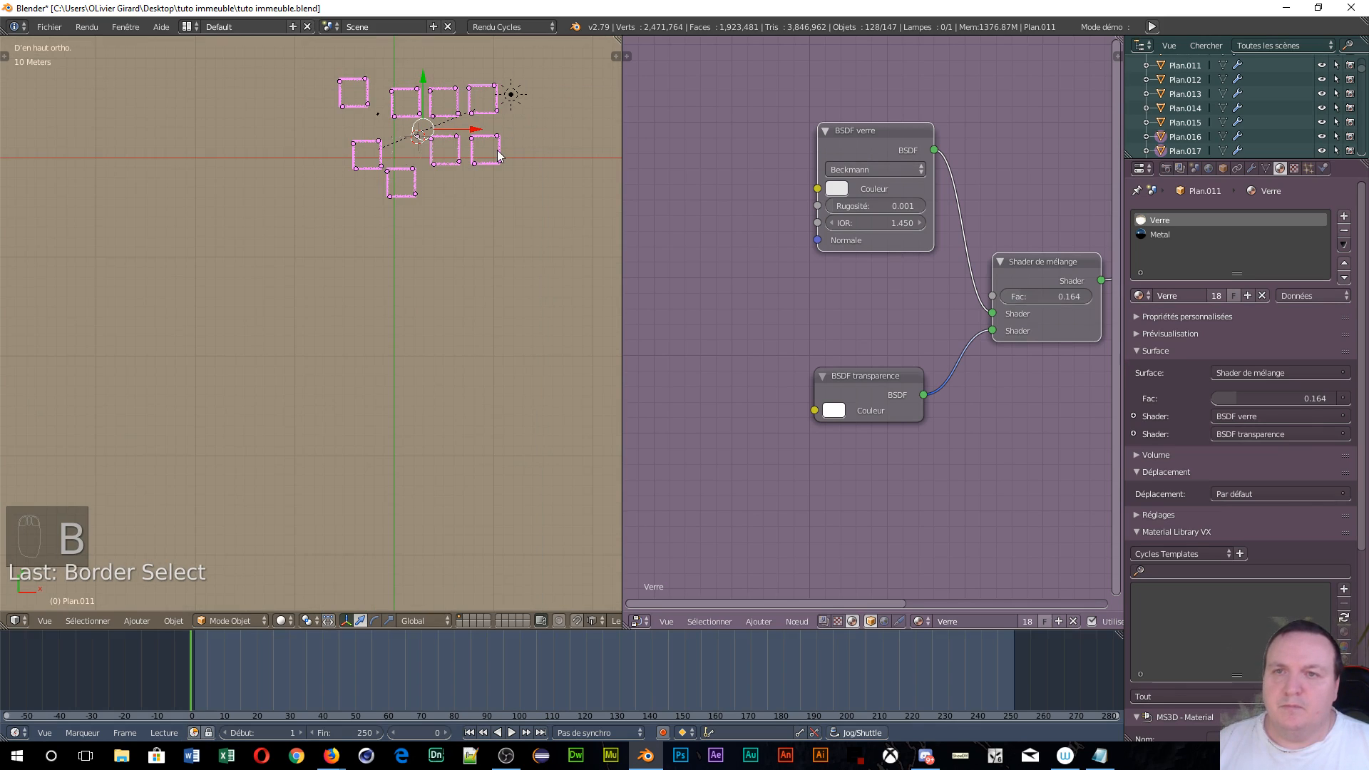
key("x")
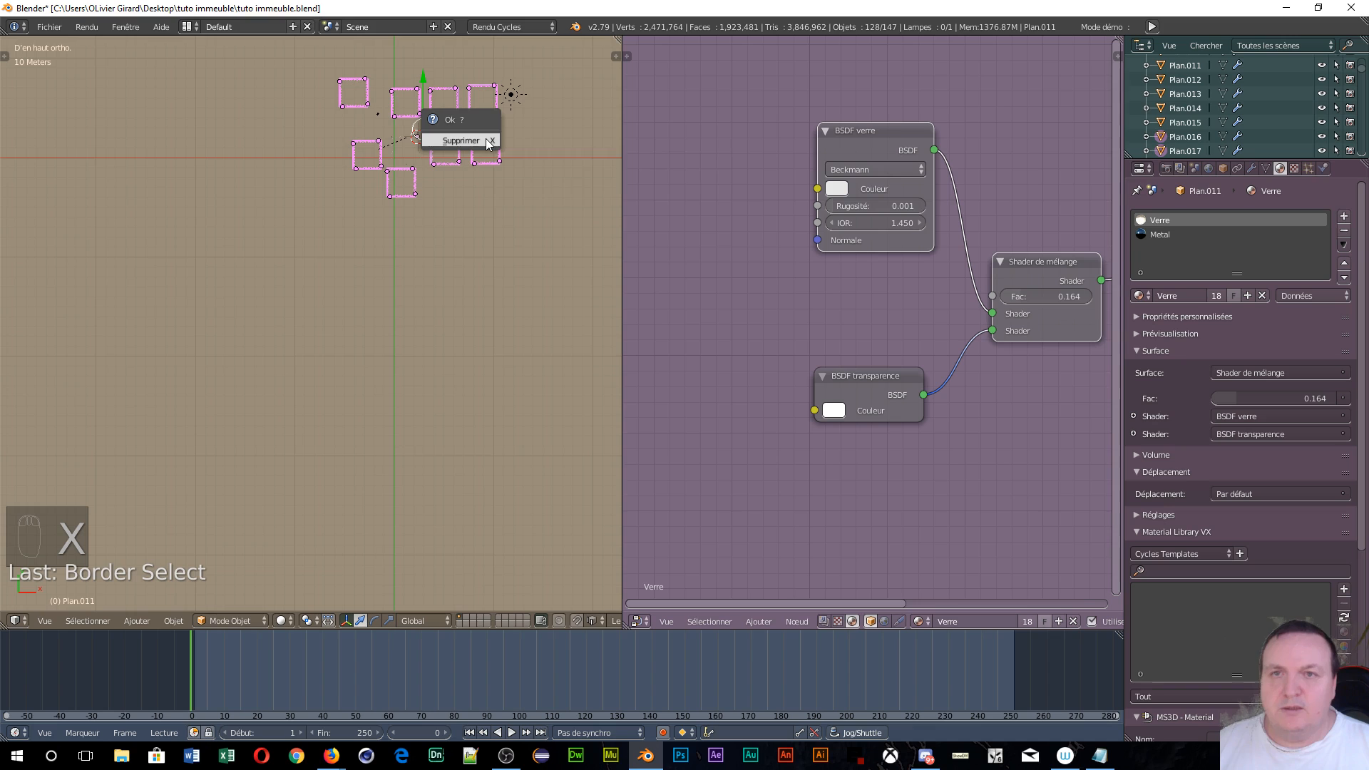
left_click(467, 138)
- Select all parts of the central tower without the sun lamp and duplicate it three times in a row along positive X
middle_click_drag(437, 177, 434, 429, "shift")
scroll(421, 164, "up", 4)
key("b")
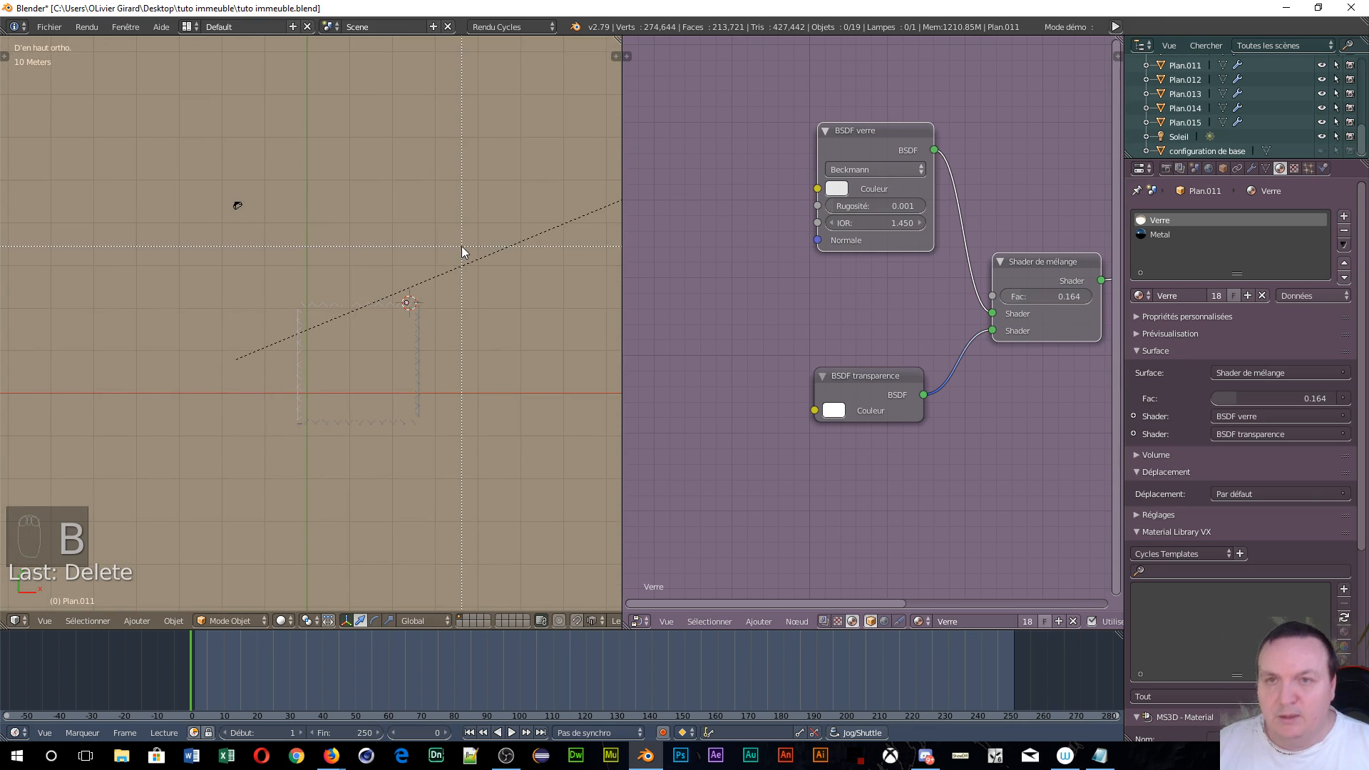
left_click_drag(416, 468, 279, 476)
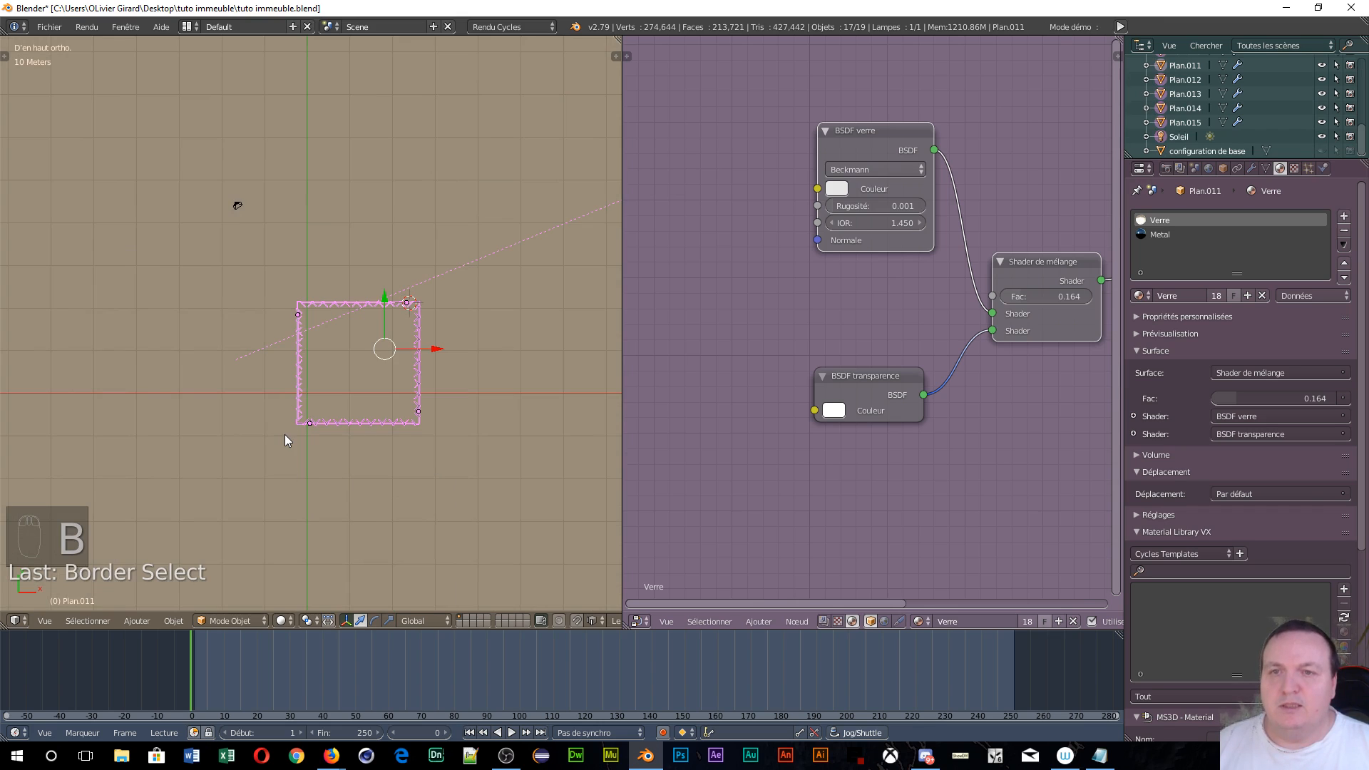
scroll(285, 434, "down", 4)
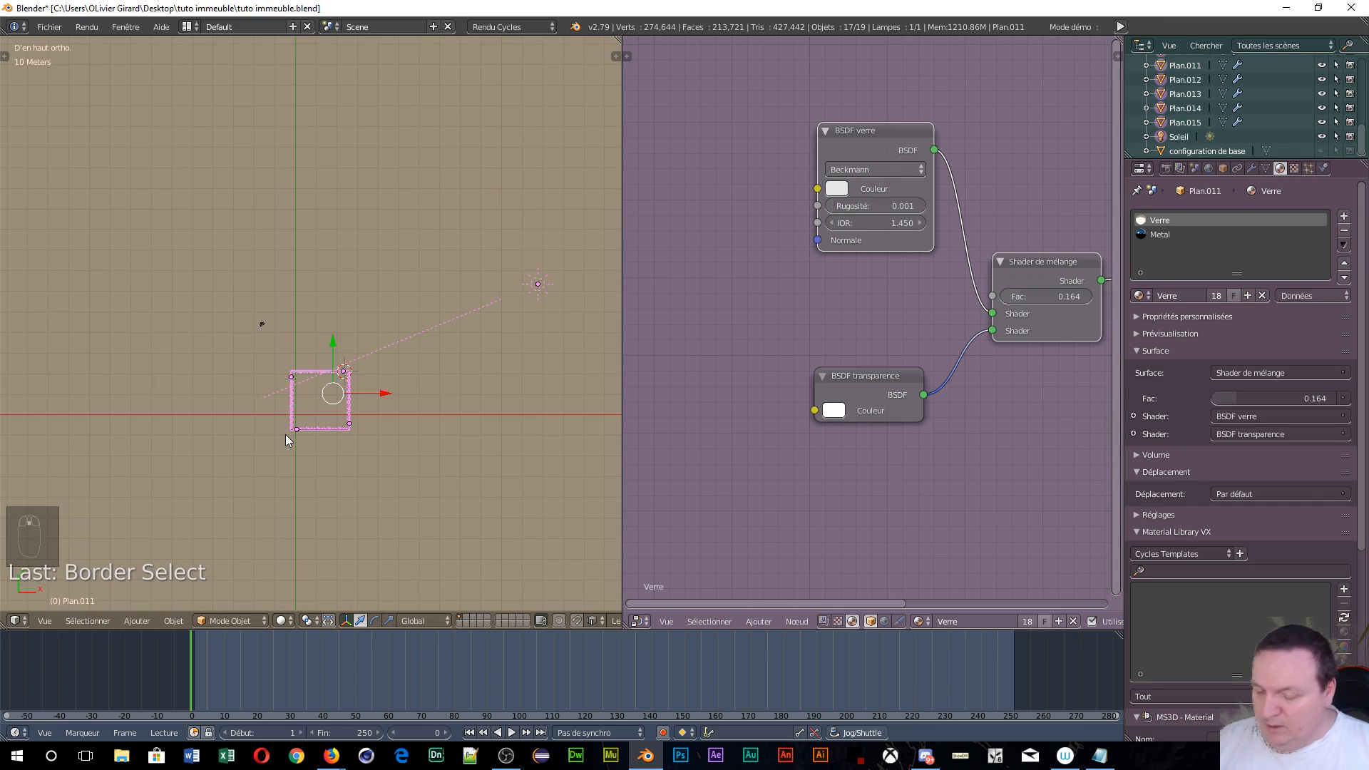
key("b")
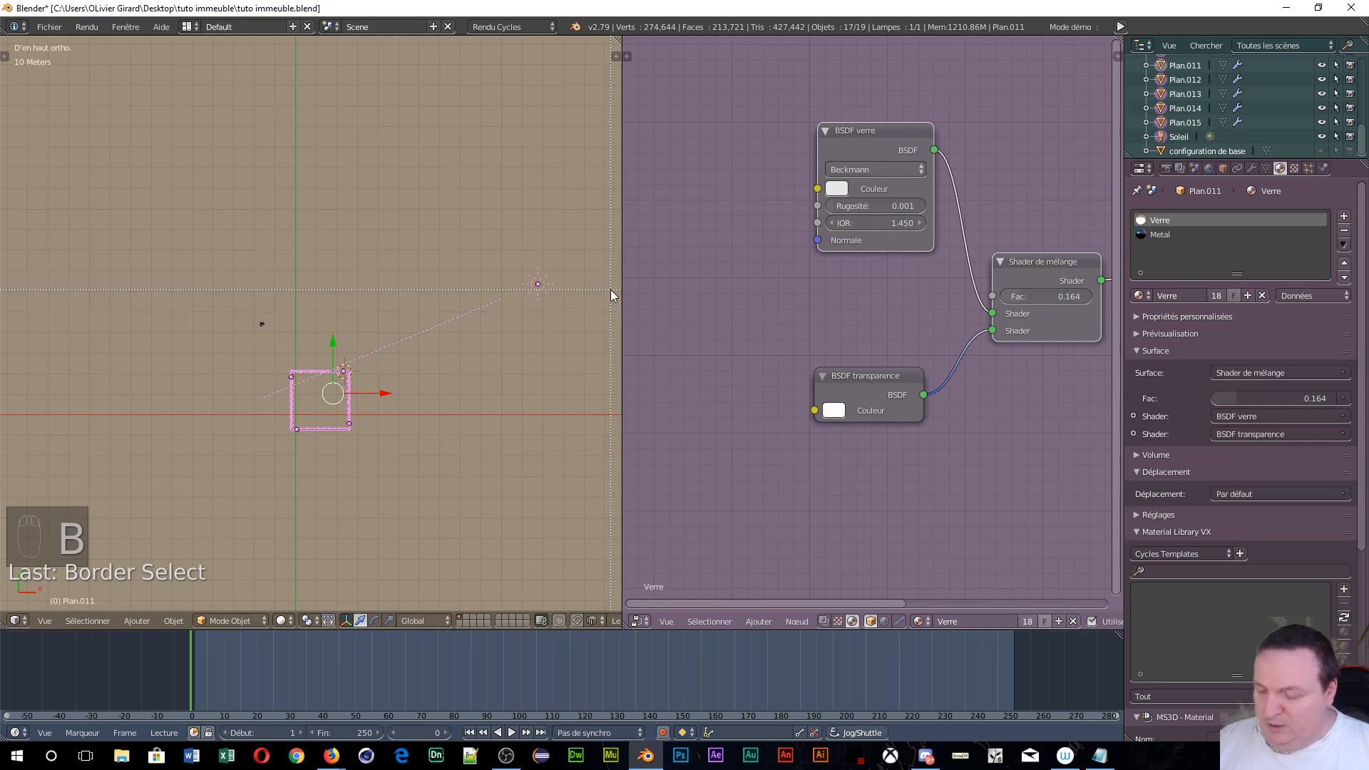
middle_click_drag(562, 327, 562, 329)
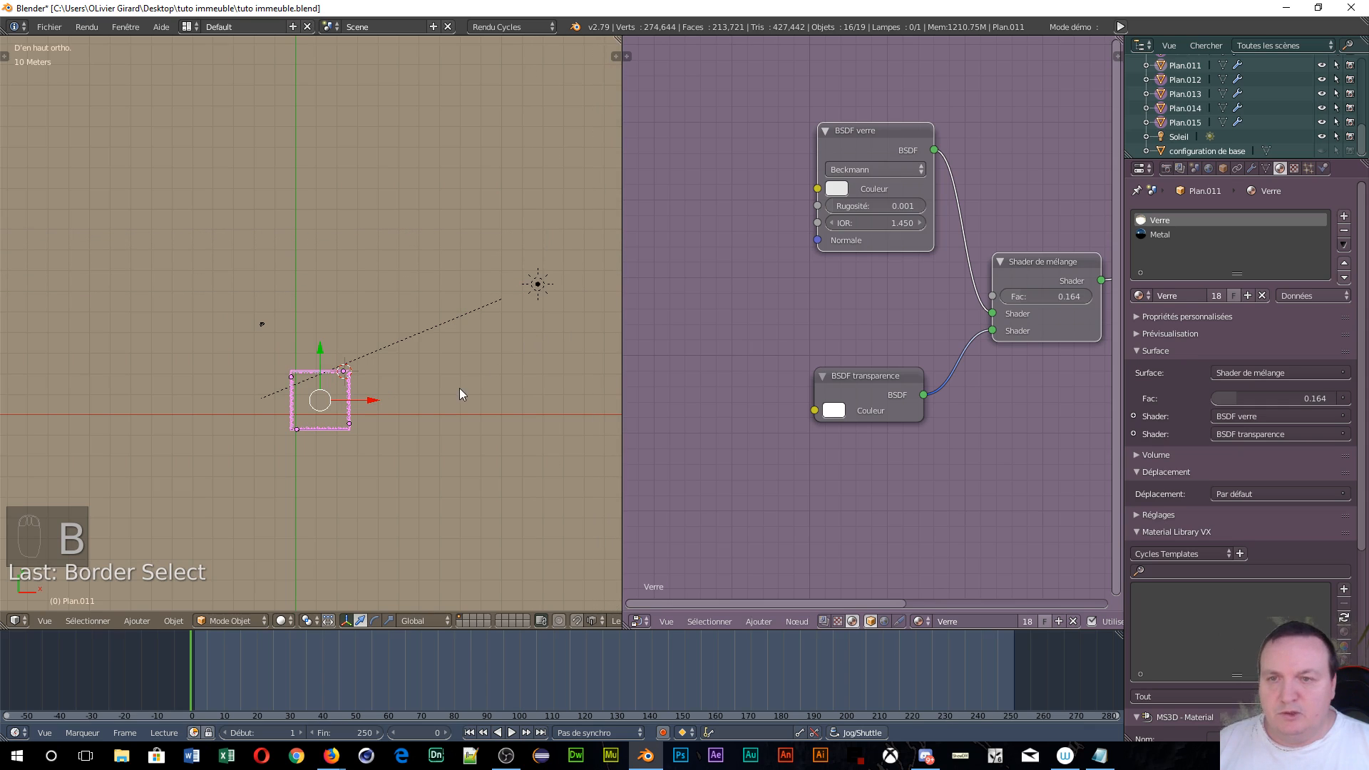
key("shift+d")
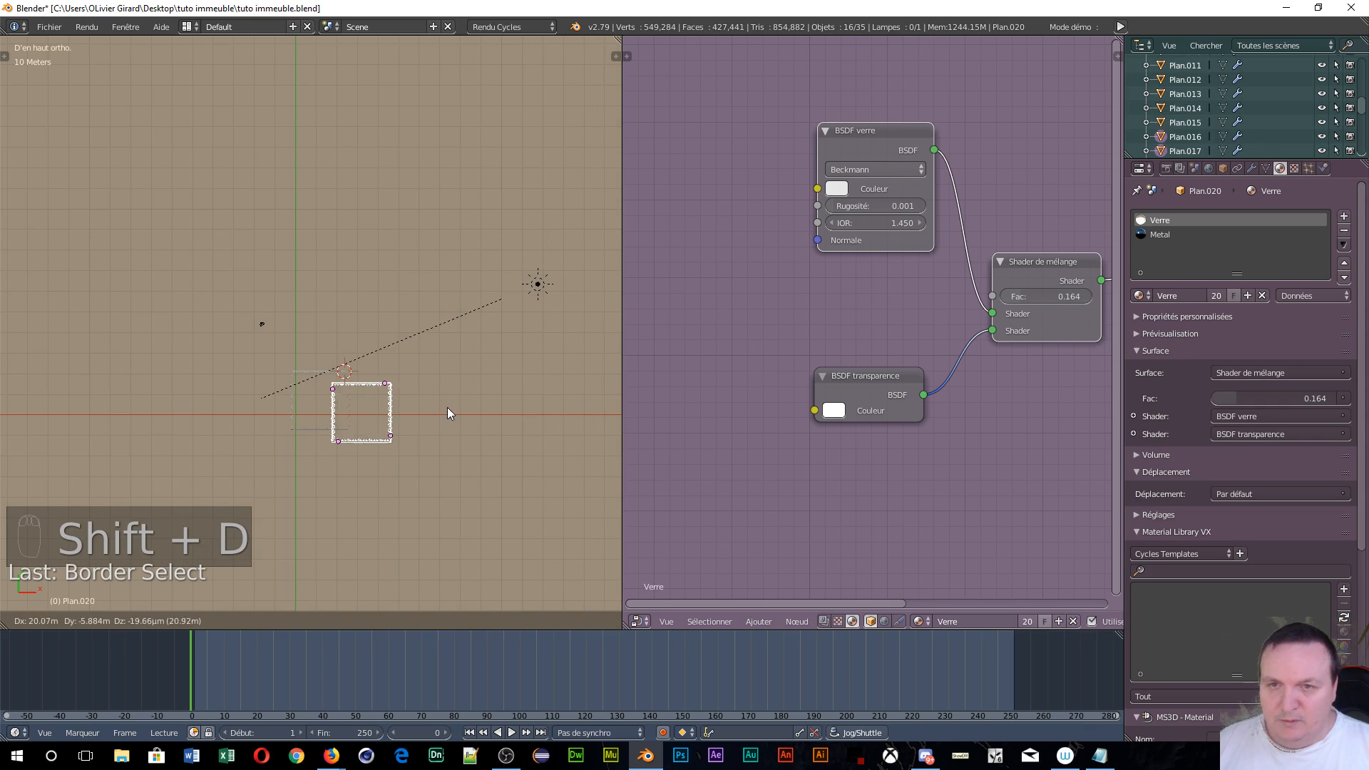
left_click(474, 394)
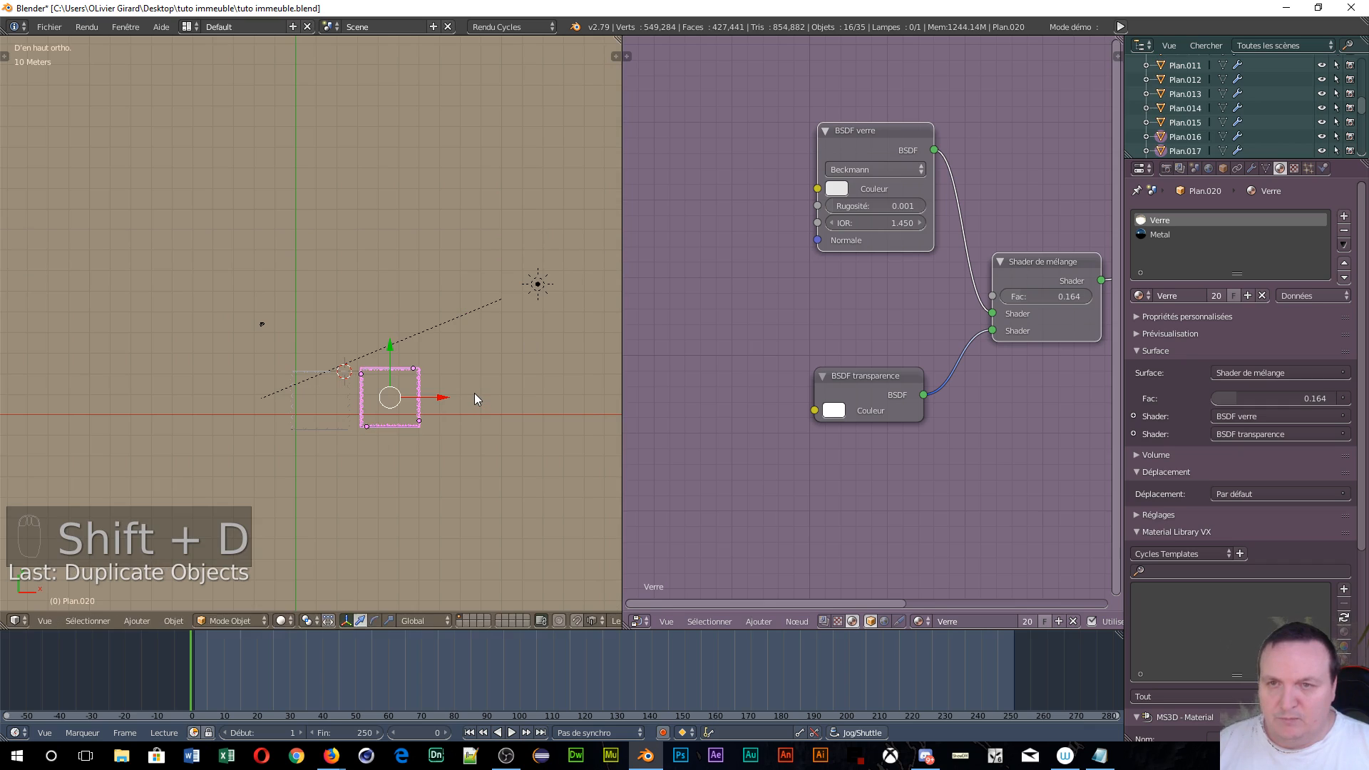
key("shift+d")
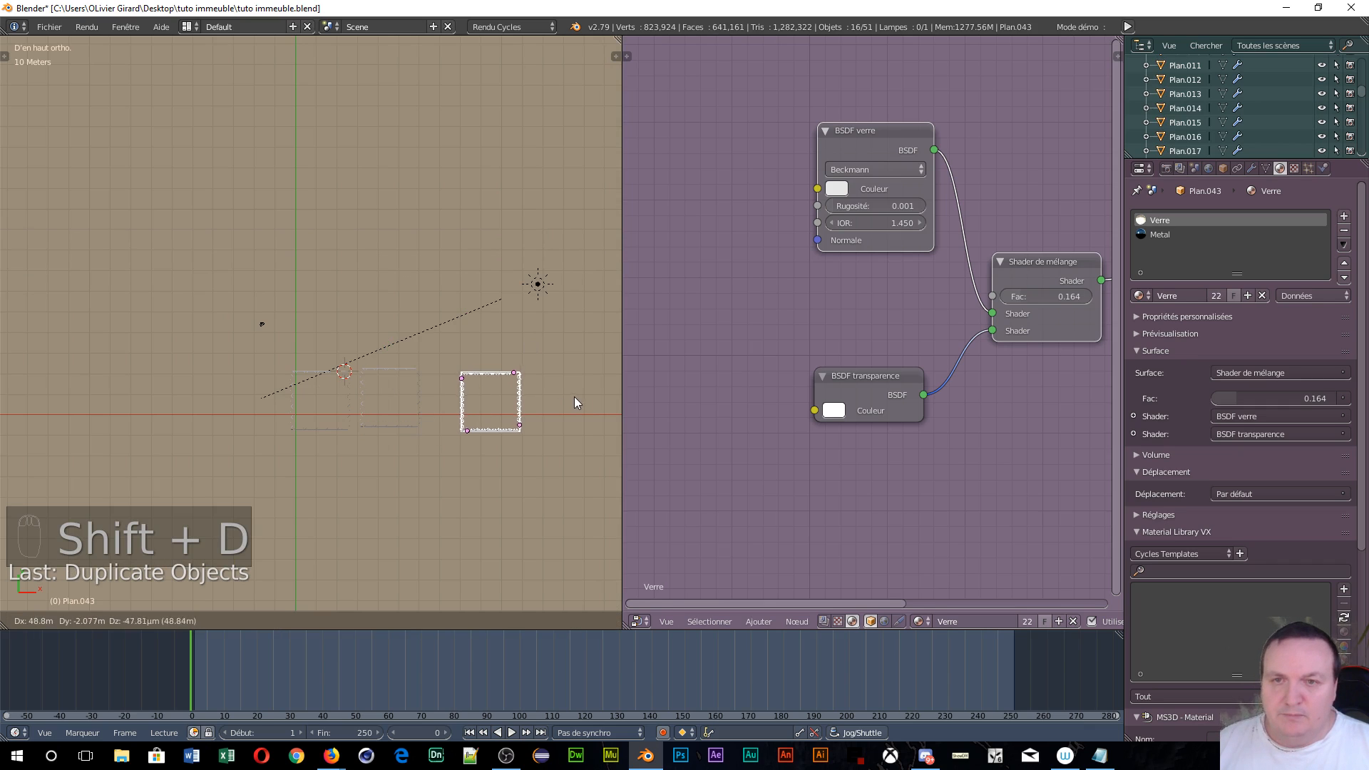
left_click(549, 395)
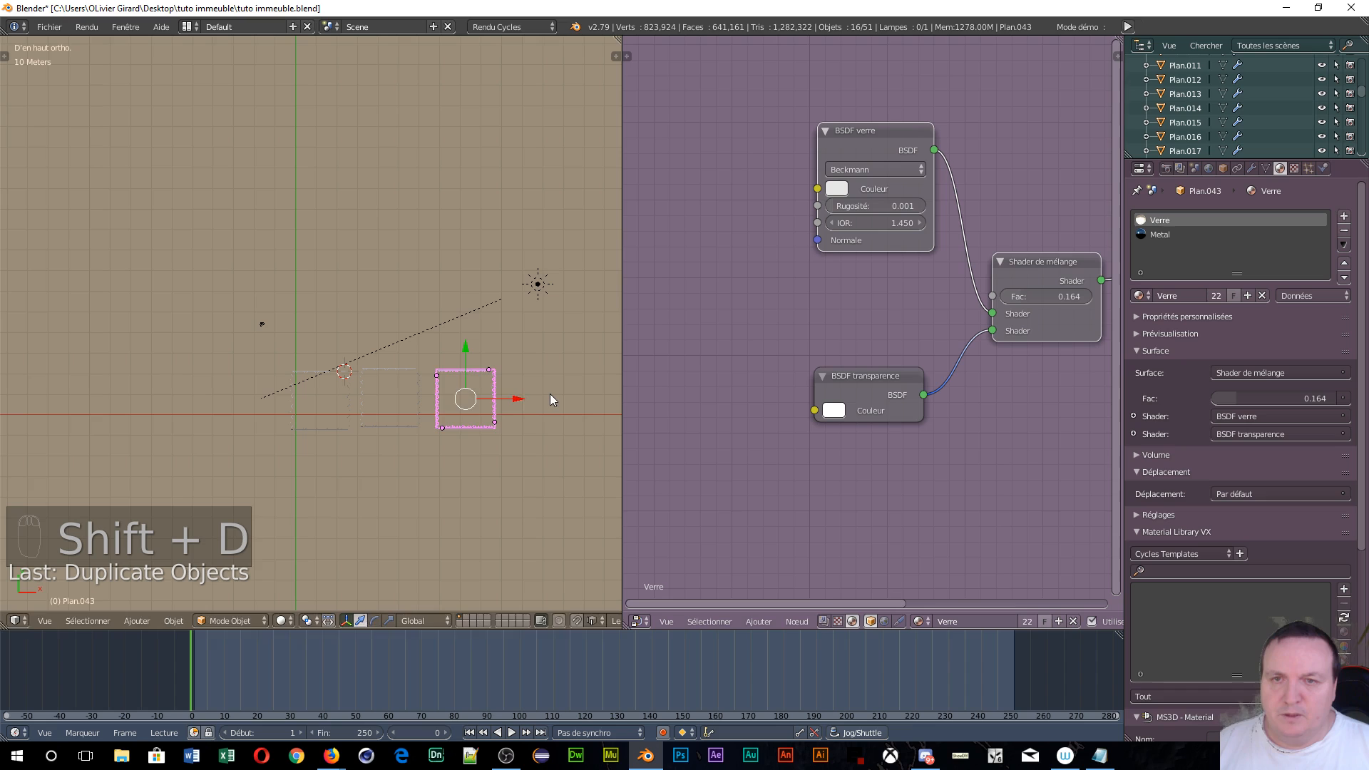
key("shift+d")
left_click(618, 404)
- Add two more tower duplicates, one in front of the original on the negative Y side and one beside it along negative X
key("shift+d")
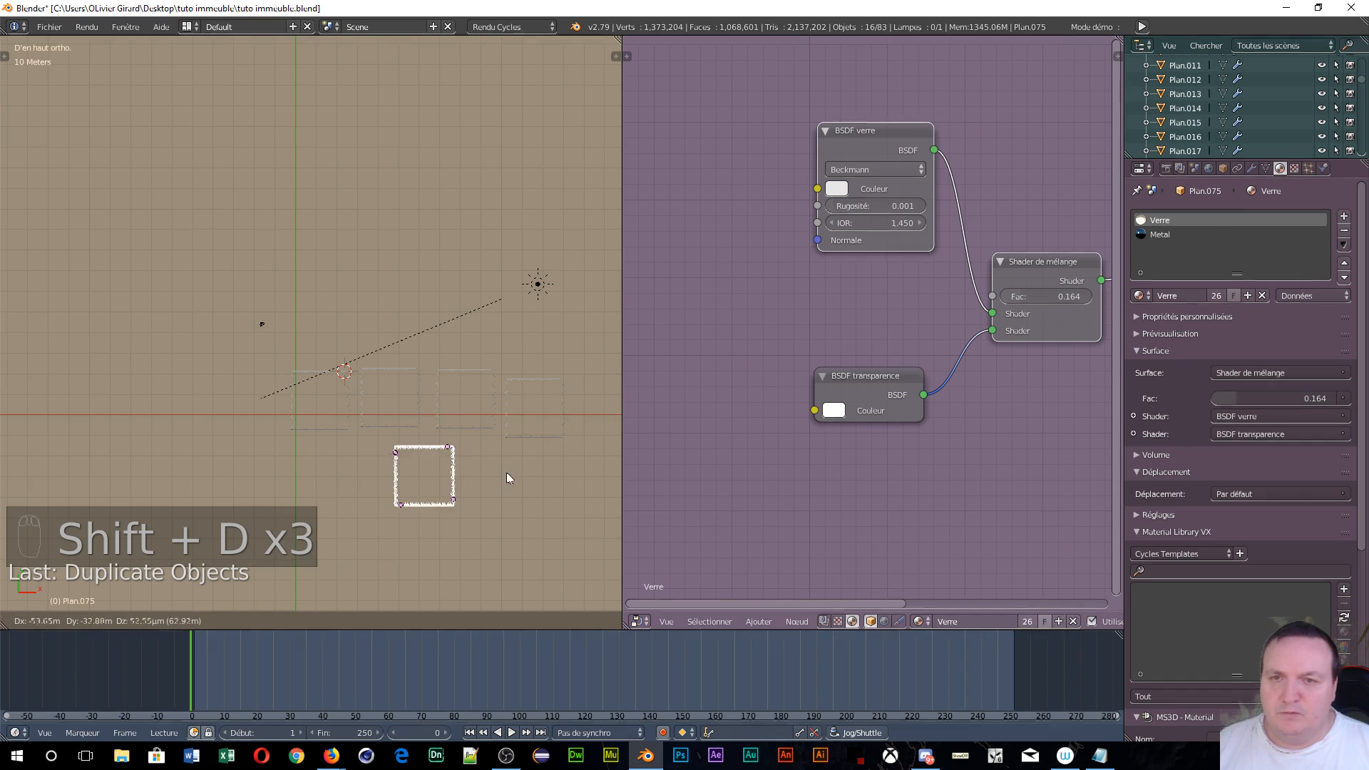
left_click(368, 470)
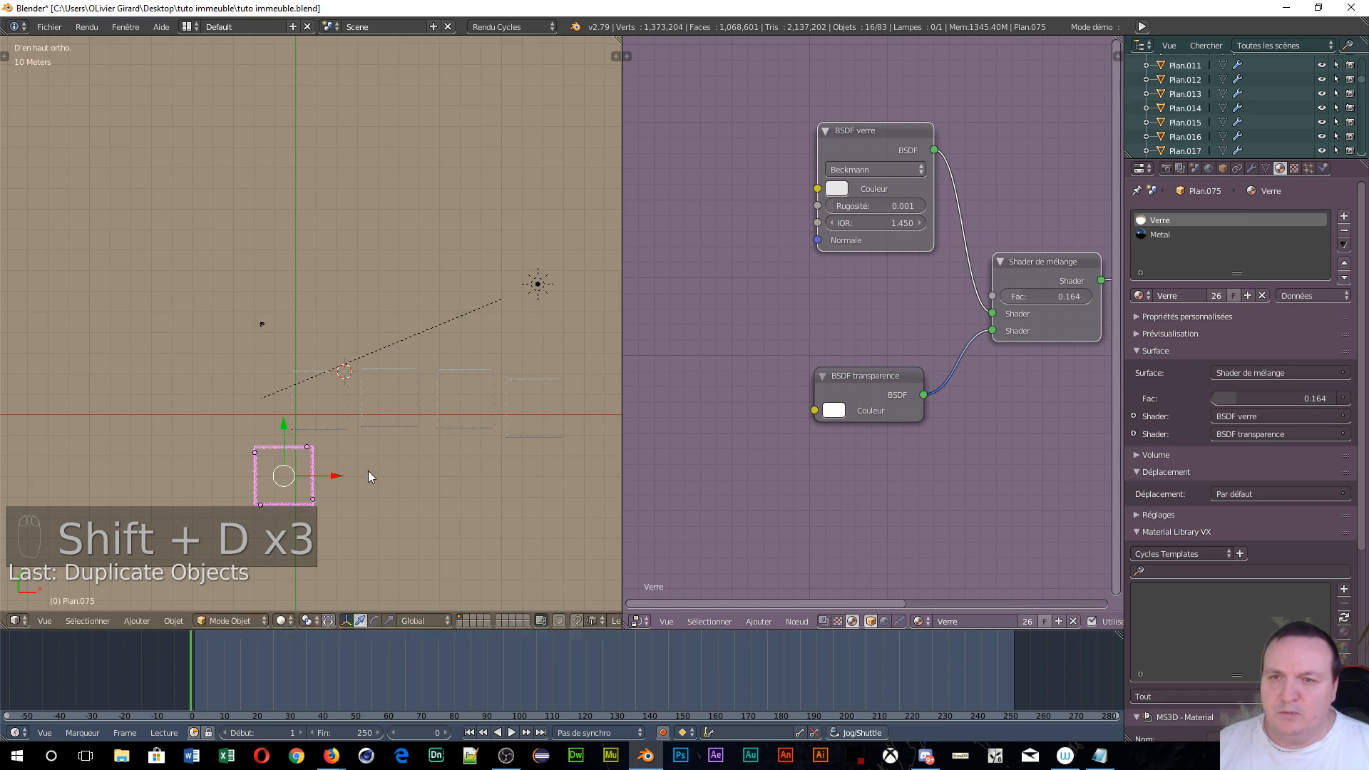
key("shift+d")
left_click(310, 399)
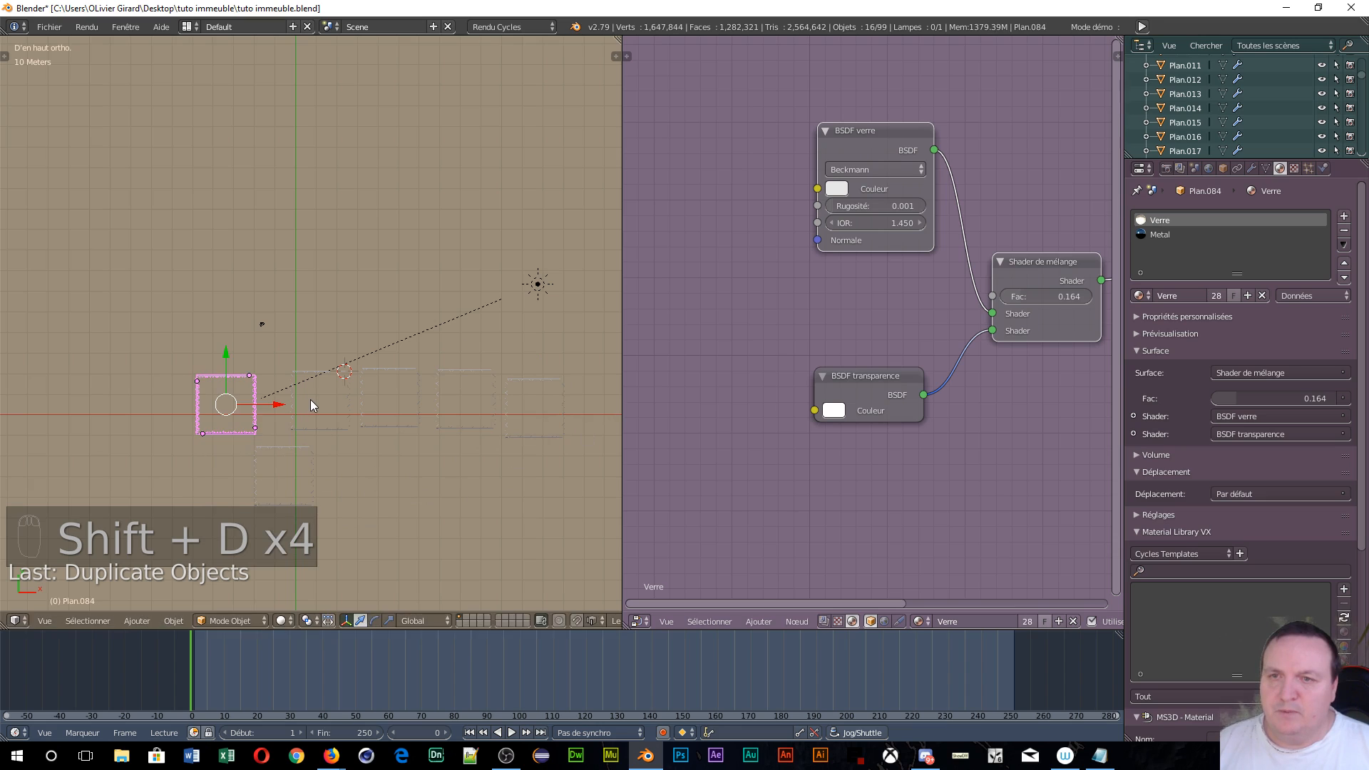
- Place five more tower duplicates in a loosely staggered row on the positive Y side, then show the layout through the camera
key("shift+d")
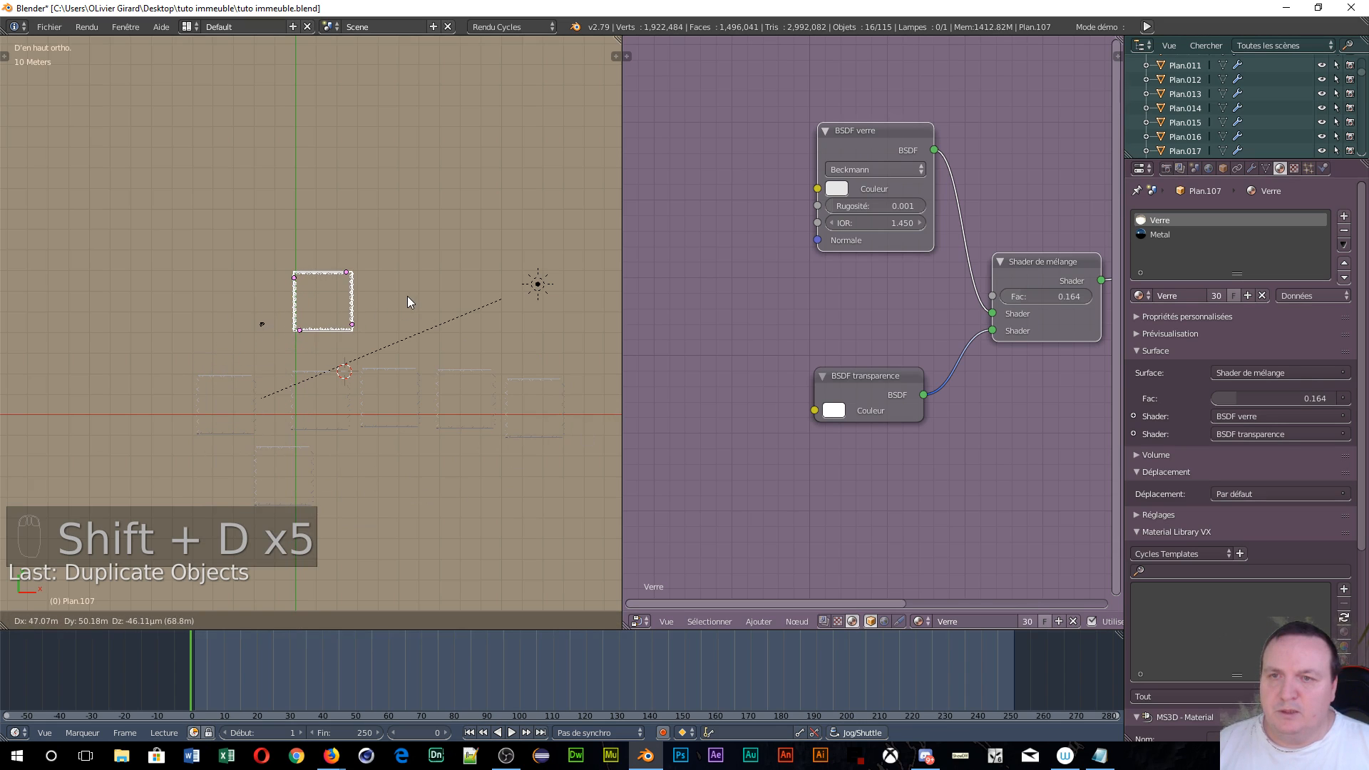
left_click(405, 305)
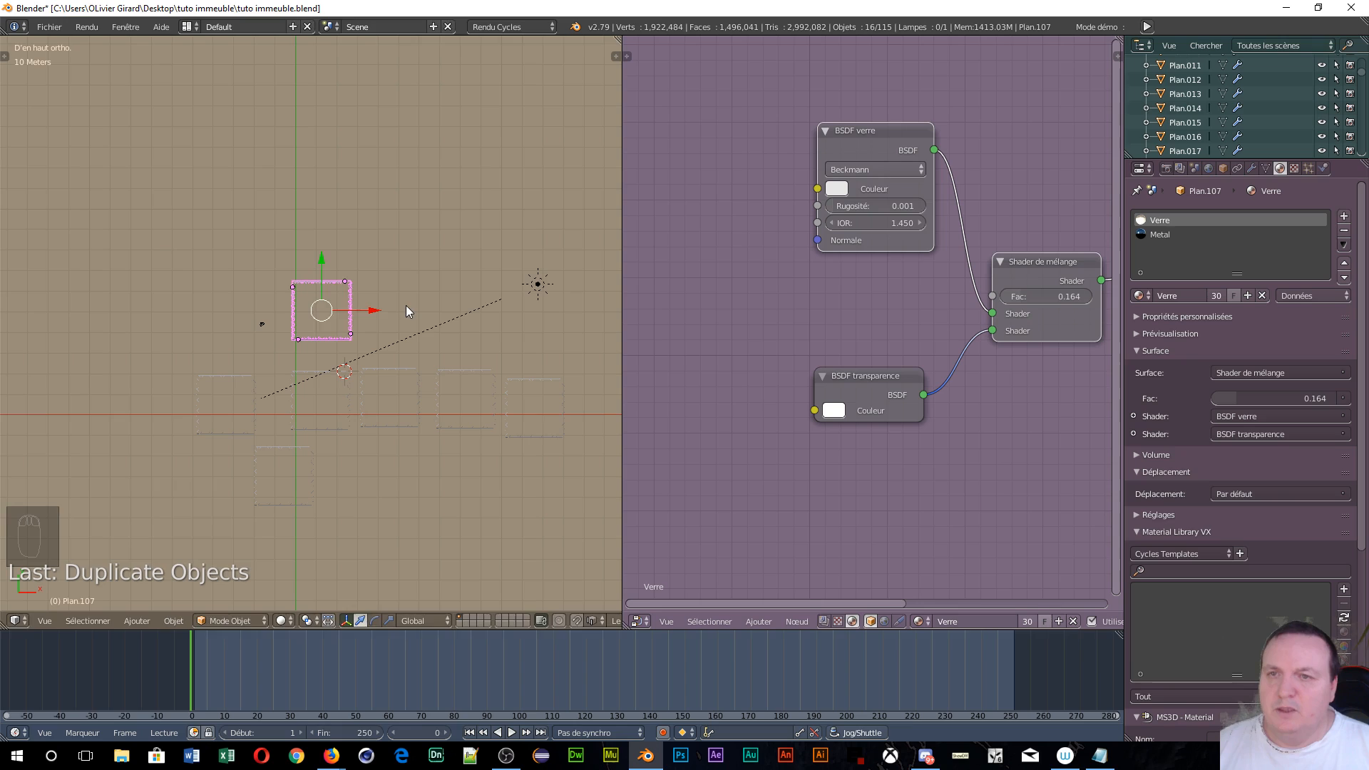
key("shift+d")
left_click(299, 272)
key("shift+d")
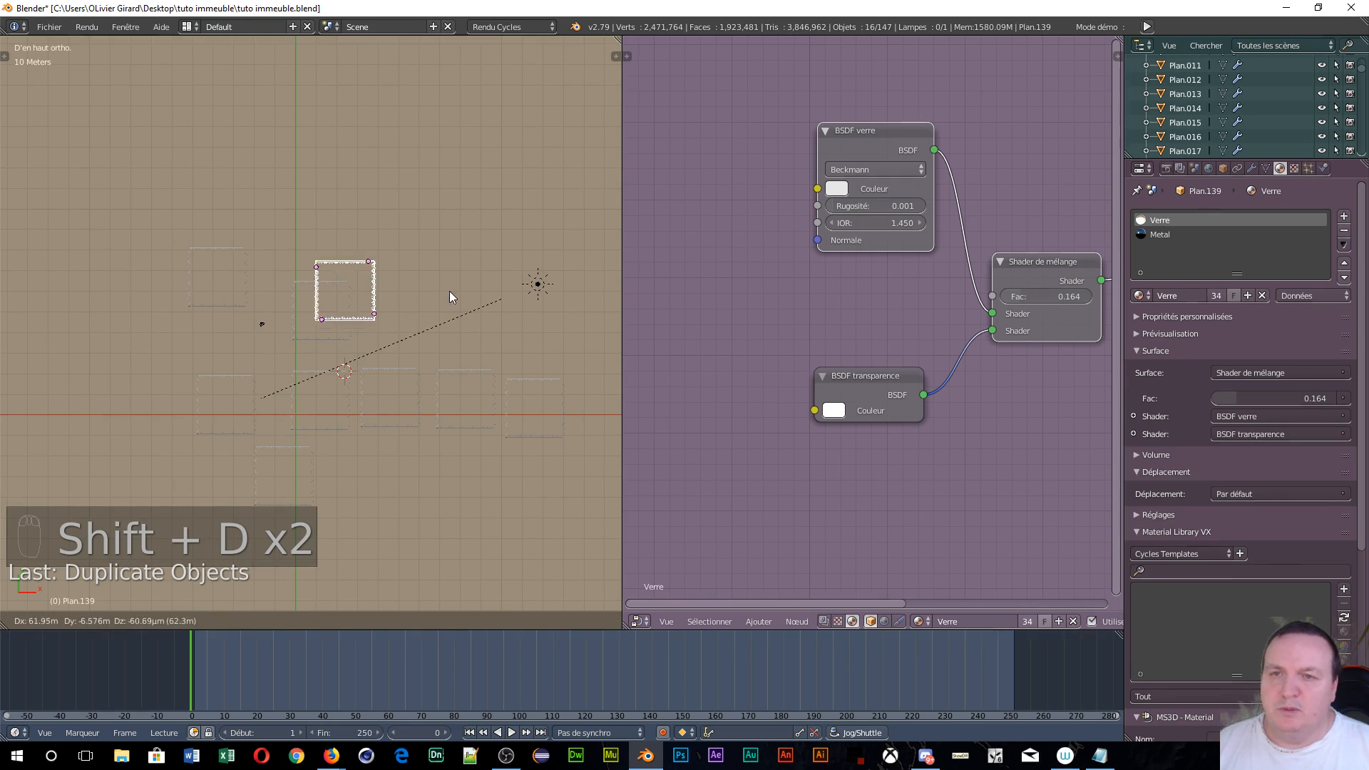
left_click(475, 283)
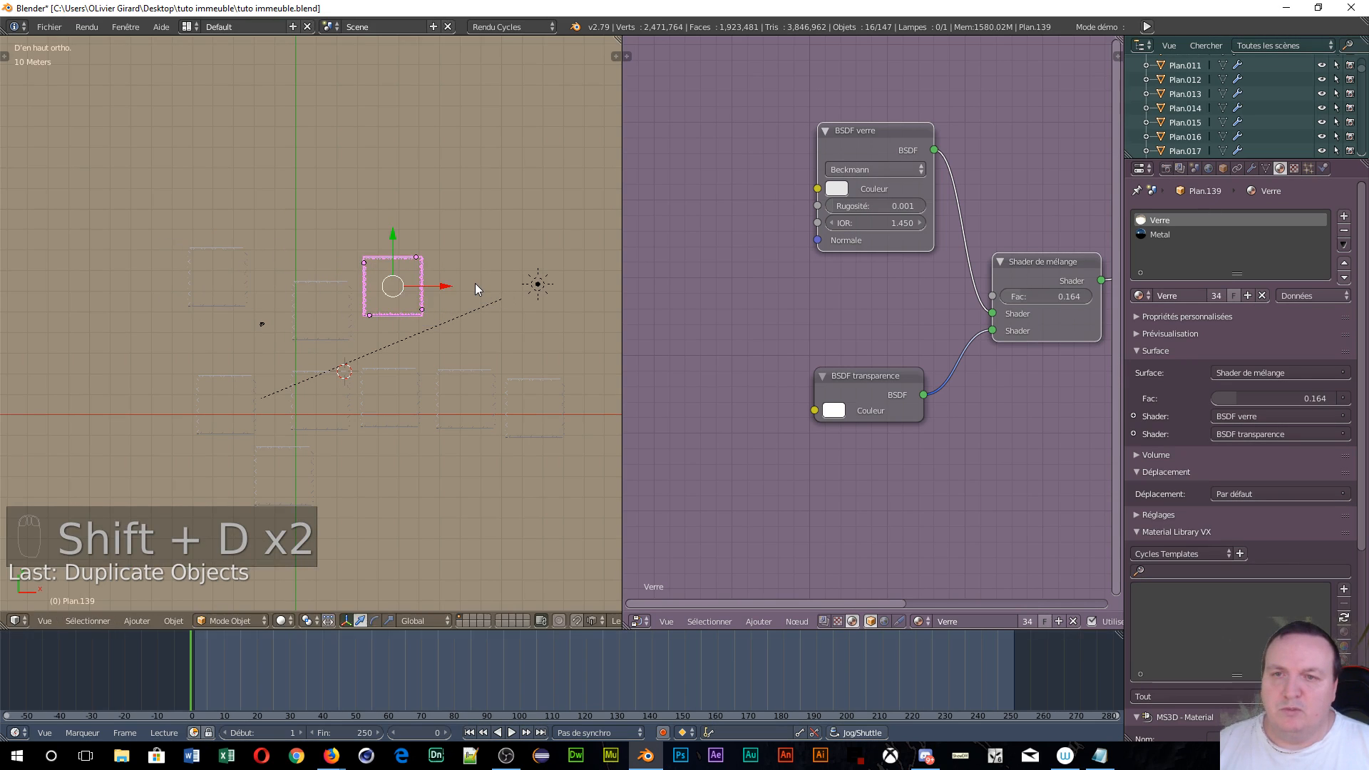
key("shift+d")
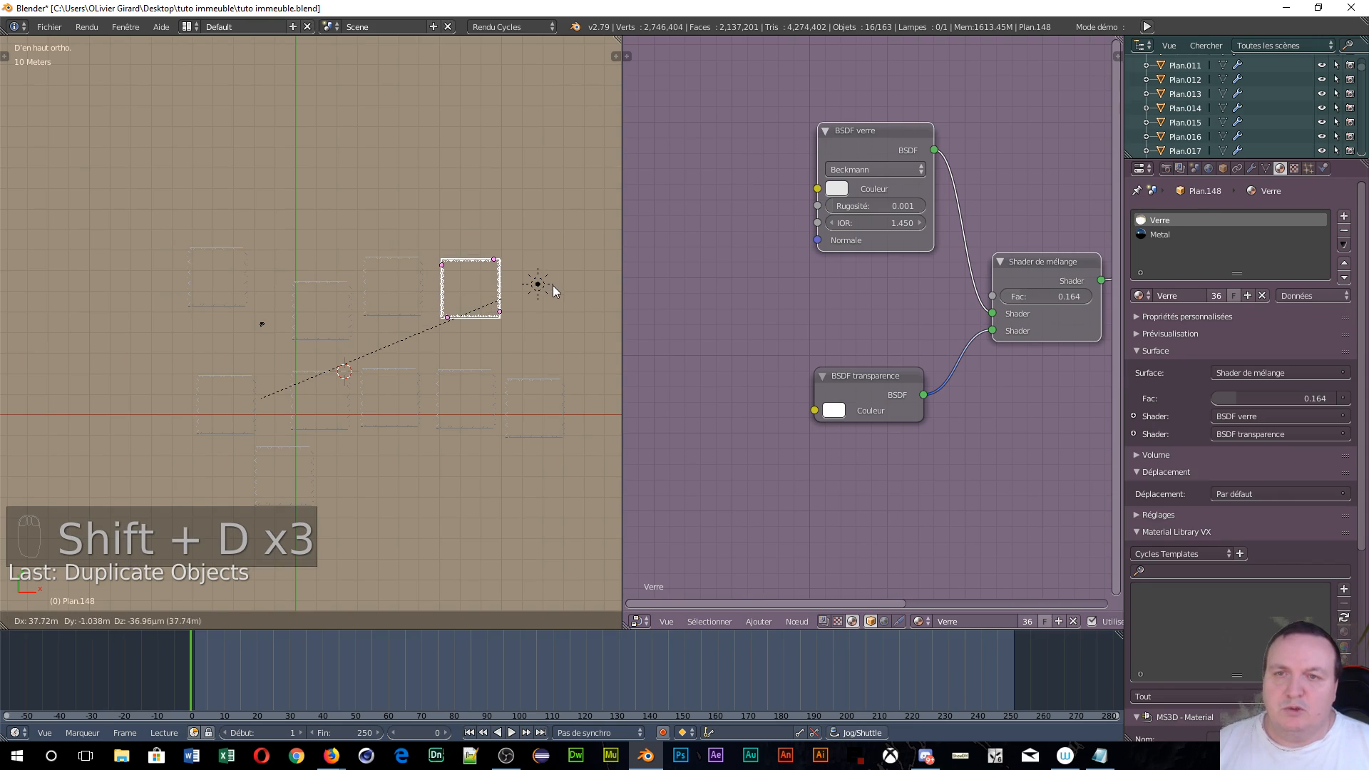
left_click(549, 290)
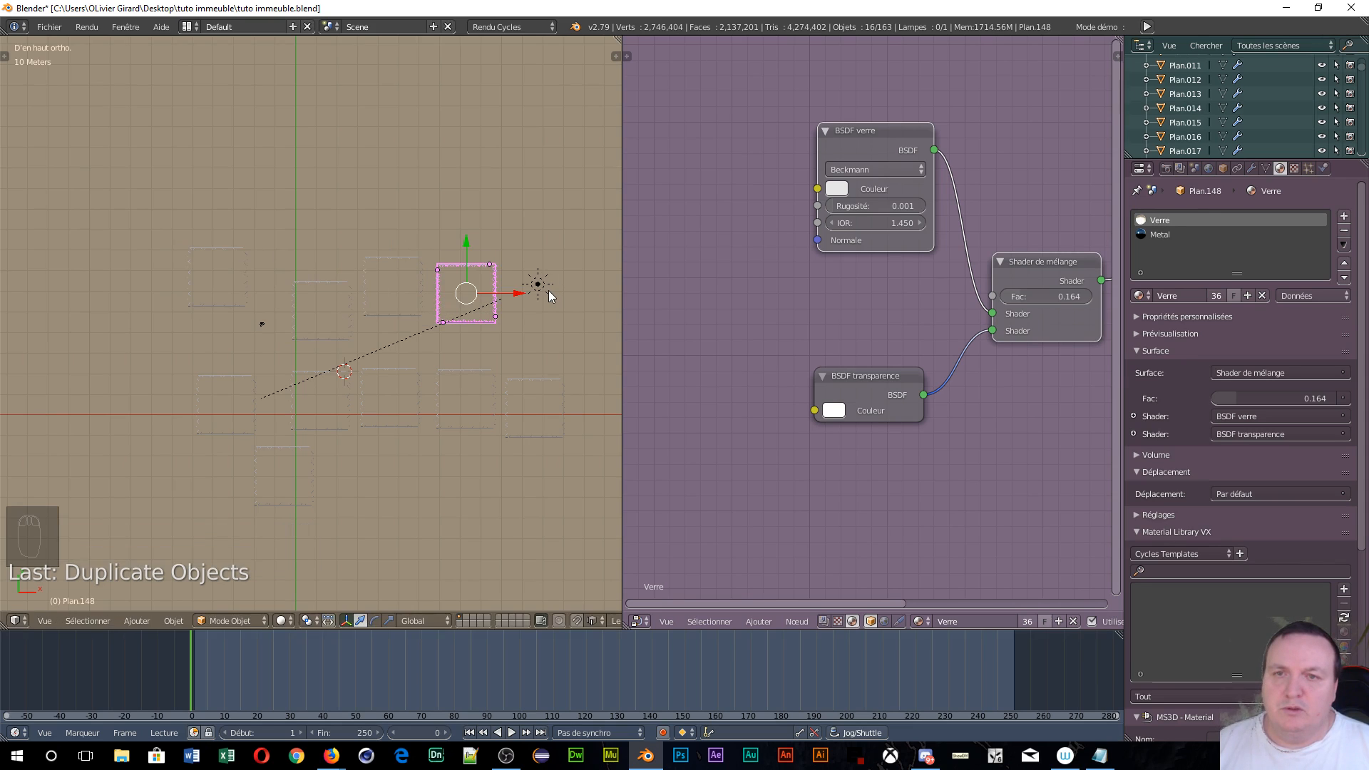
key("shift+d")
left_click(613, 258)
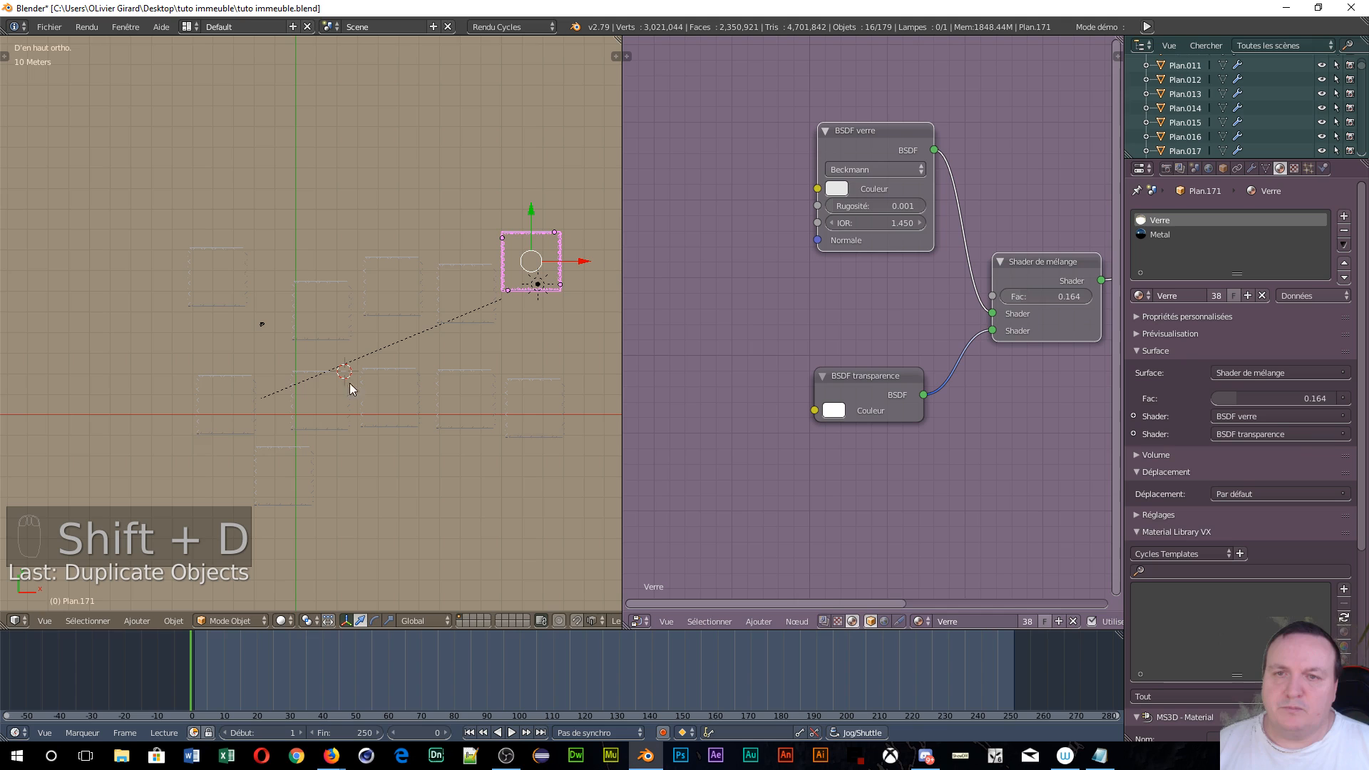
key("KP_0")
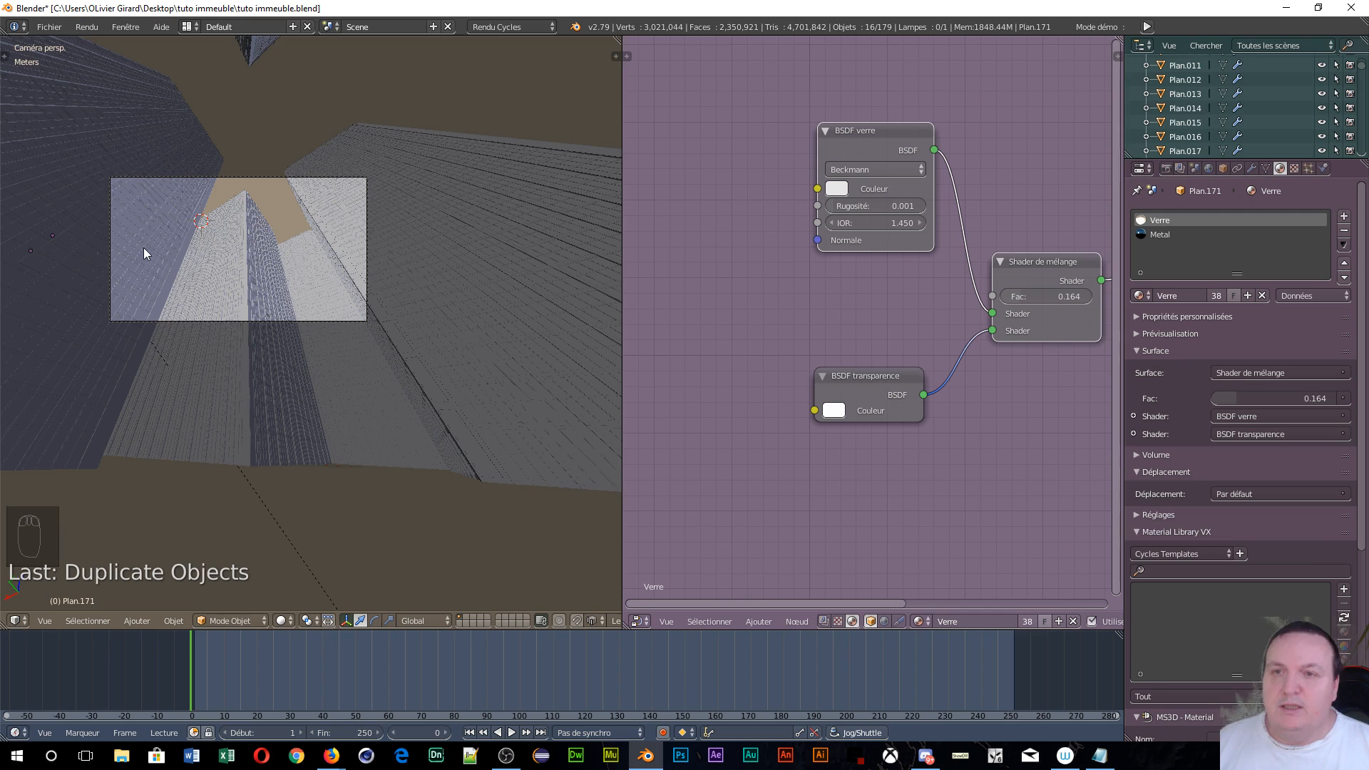
- Preview the tower layout in rendered shading and check it through the camera
key("shift+z")
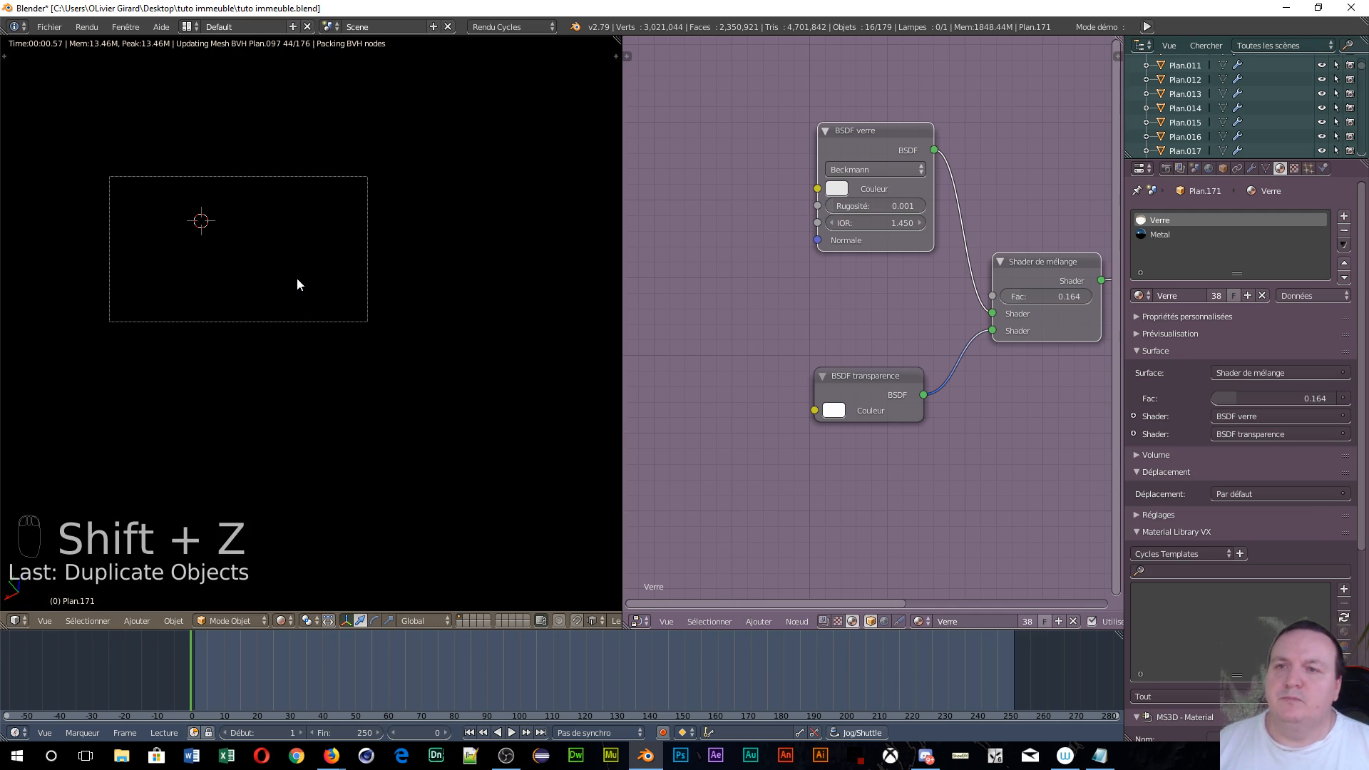
scroll(297, 276, "up", 3)
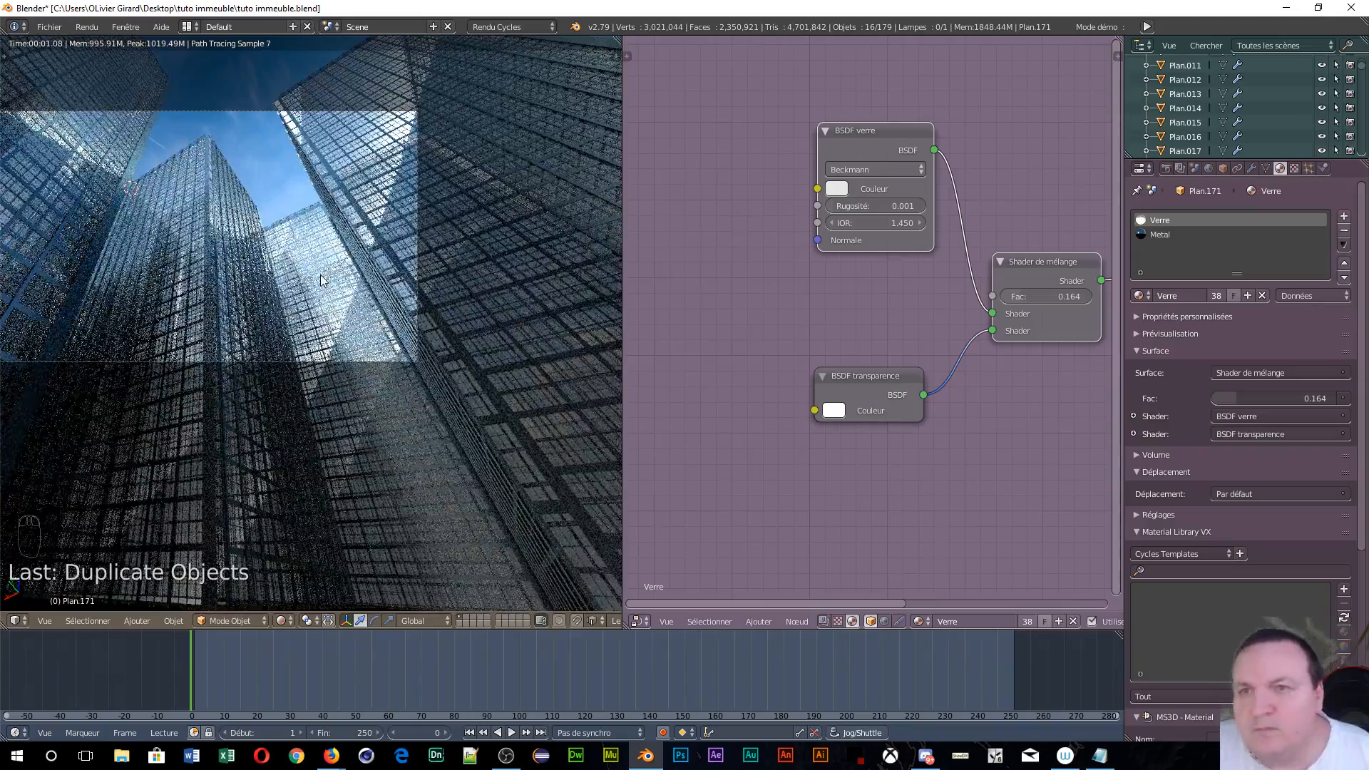
middle_click_drag(276, 299, 353, 308)
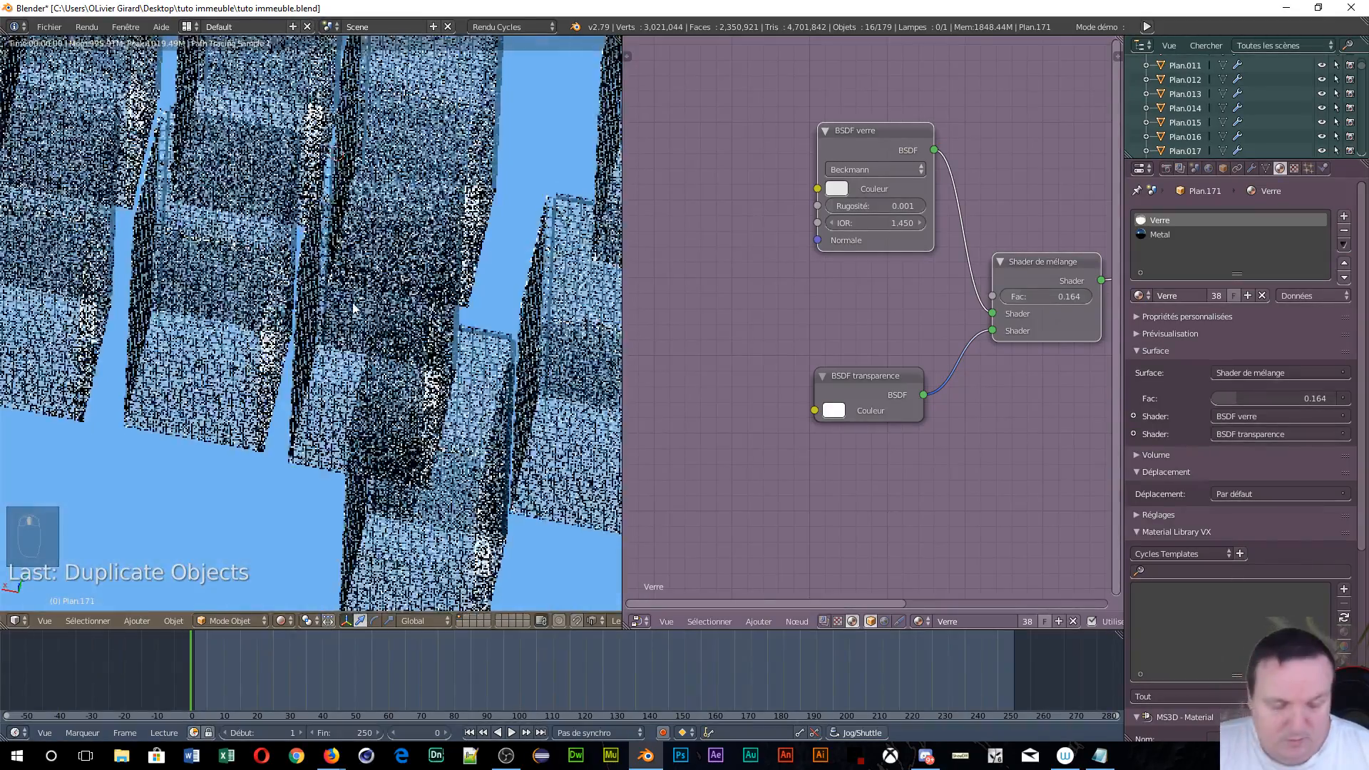
key("KP_0")
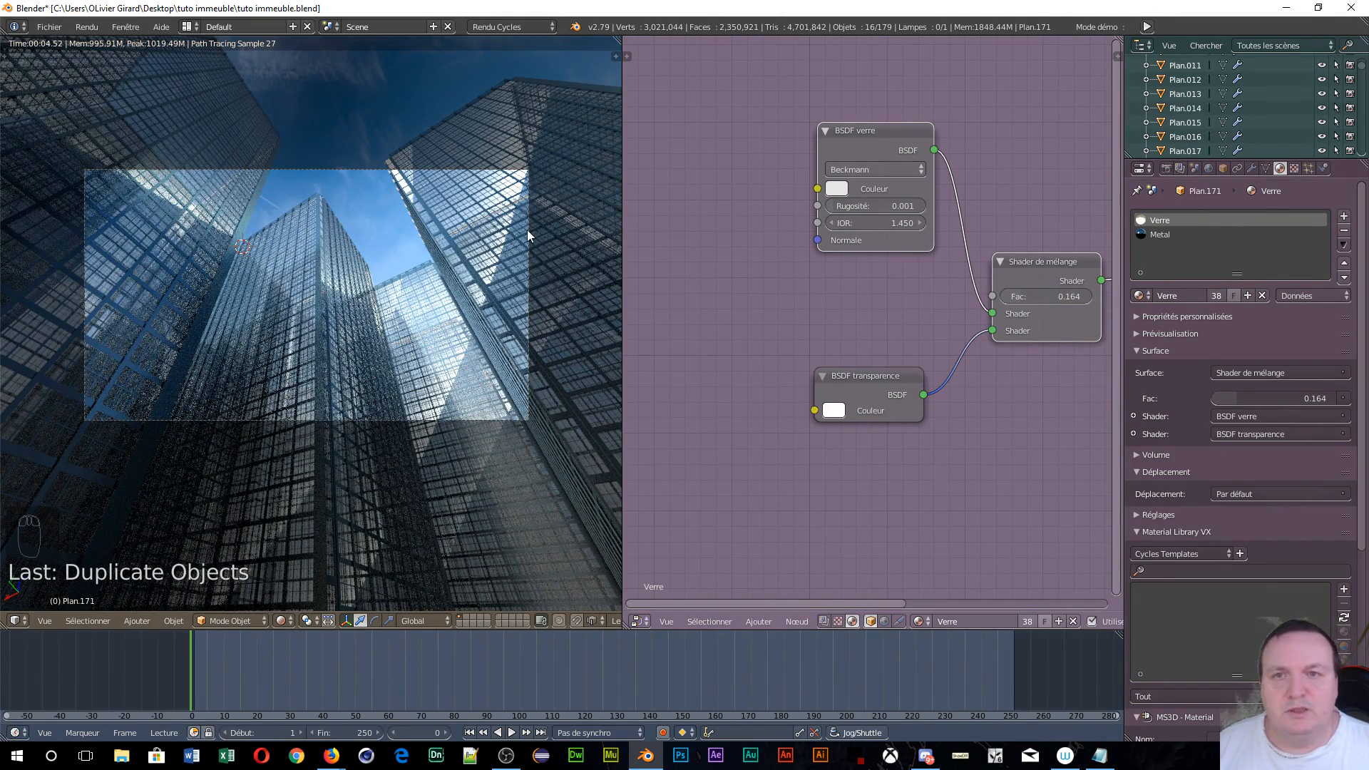
- Select the camera and set its focal length to 26 mm
right_click(481, 176)
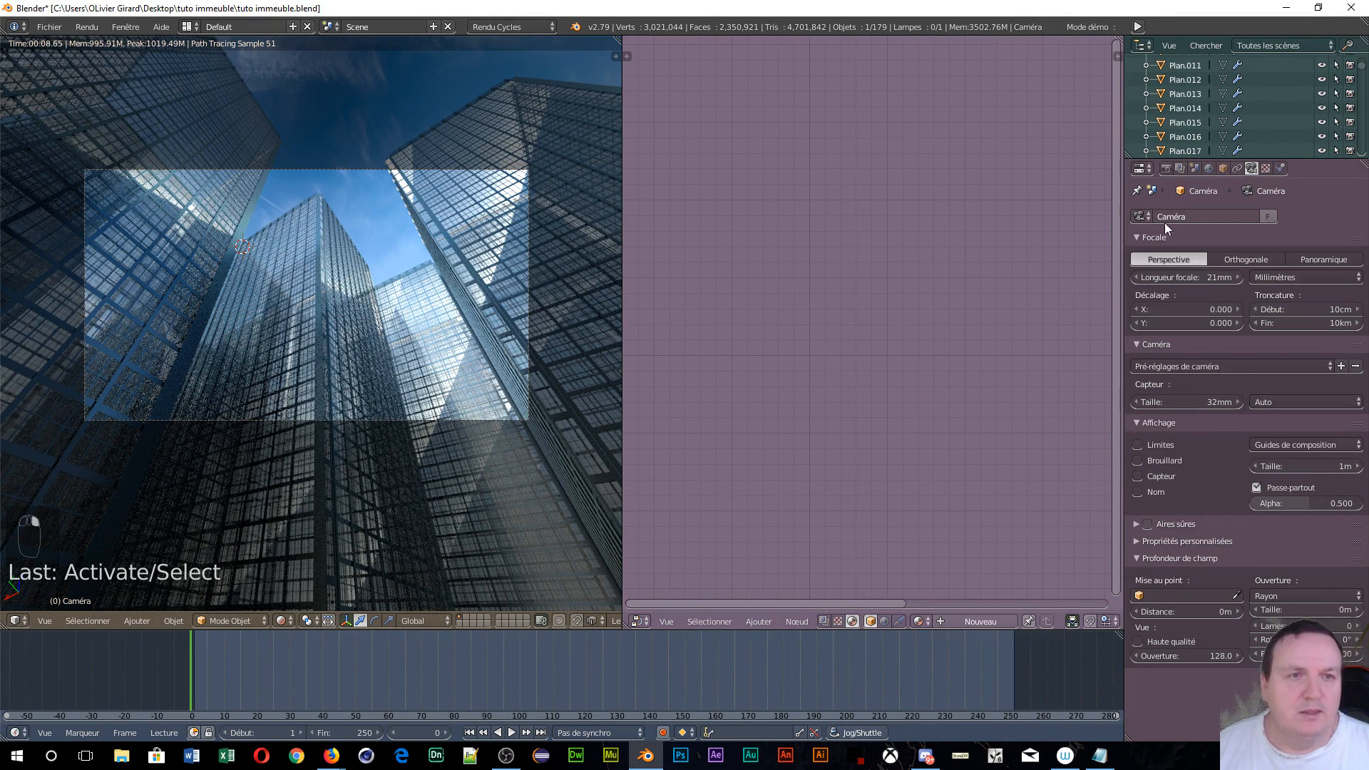
left_click(1204, 277)
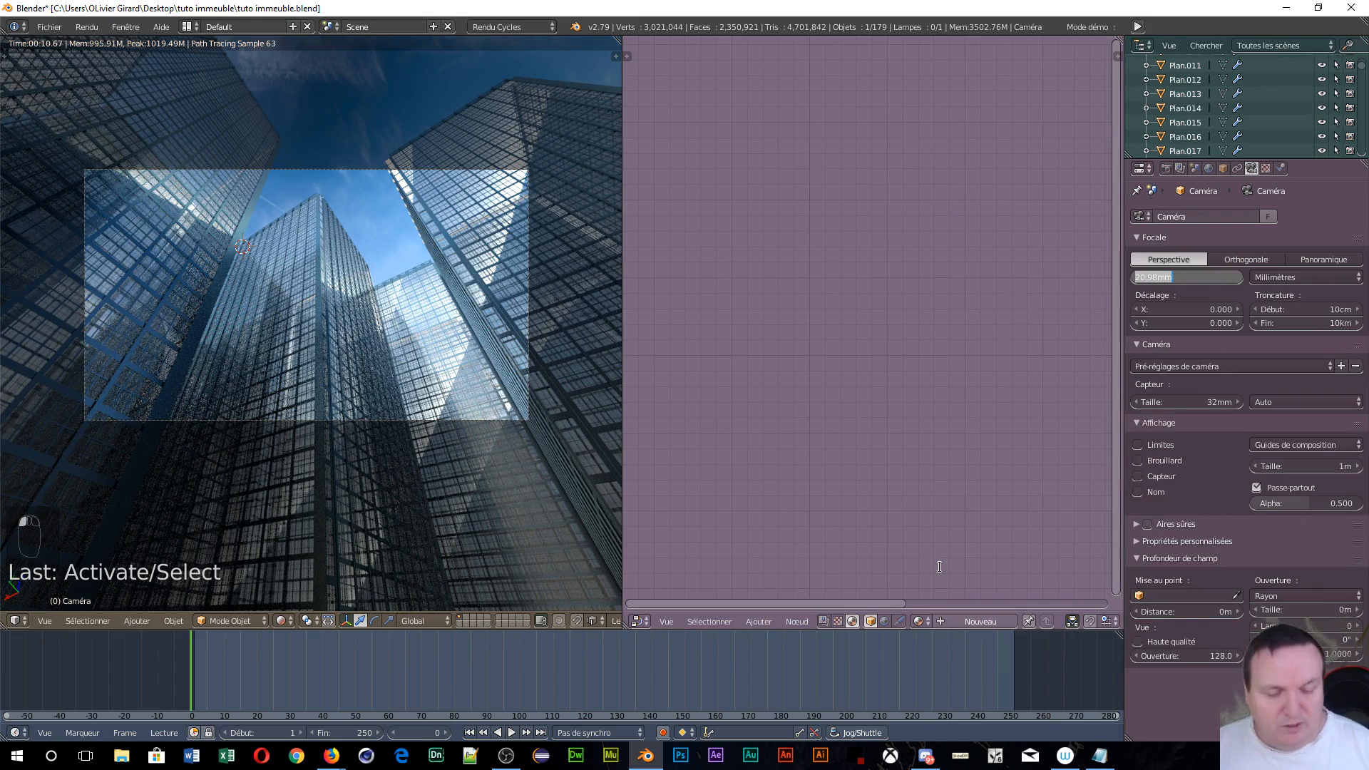
type("26")
key("Return")
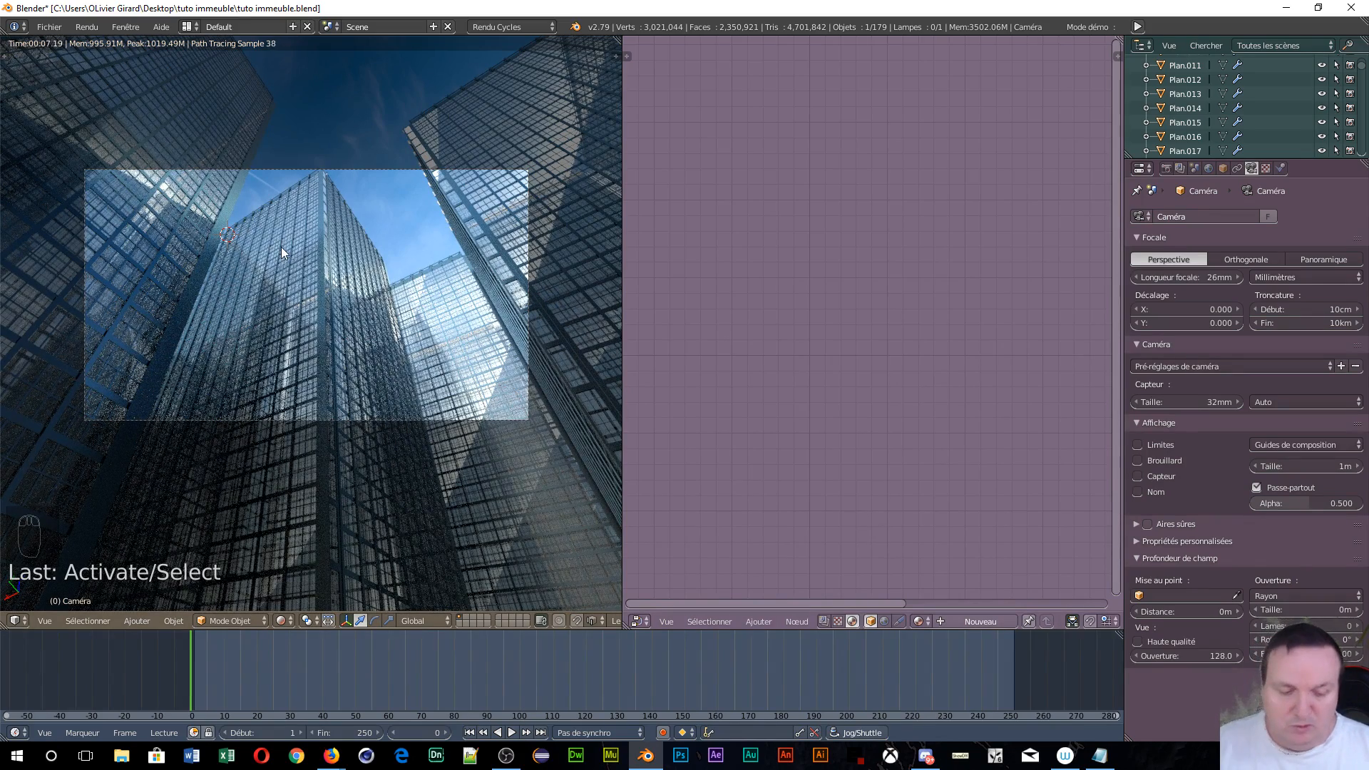
- In solid top view, select the whole tower just beside the camera on its positive X side and move it along positive Y and slightly positive X
key("KP_7")
key("less")
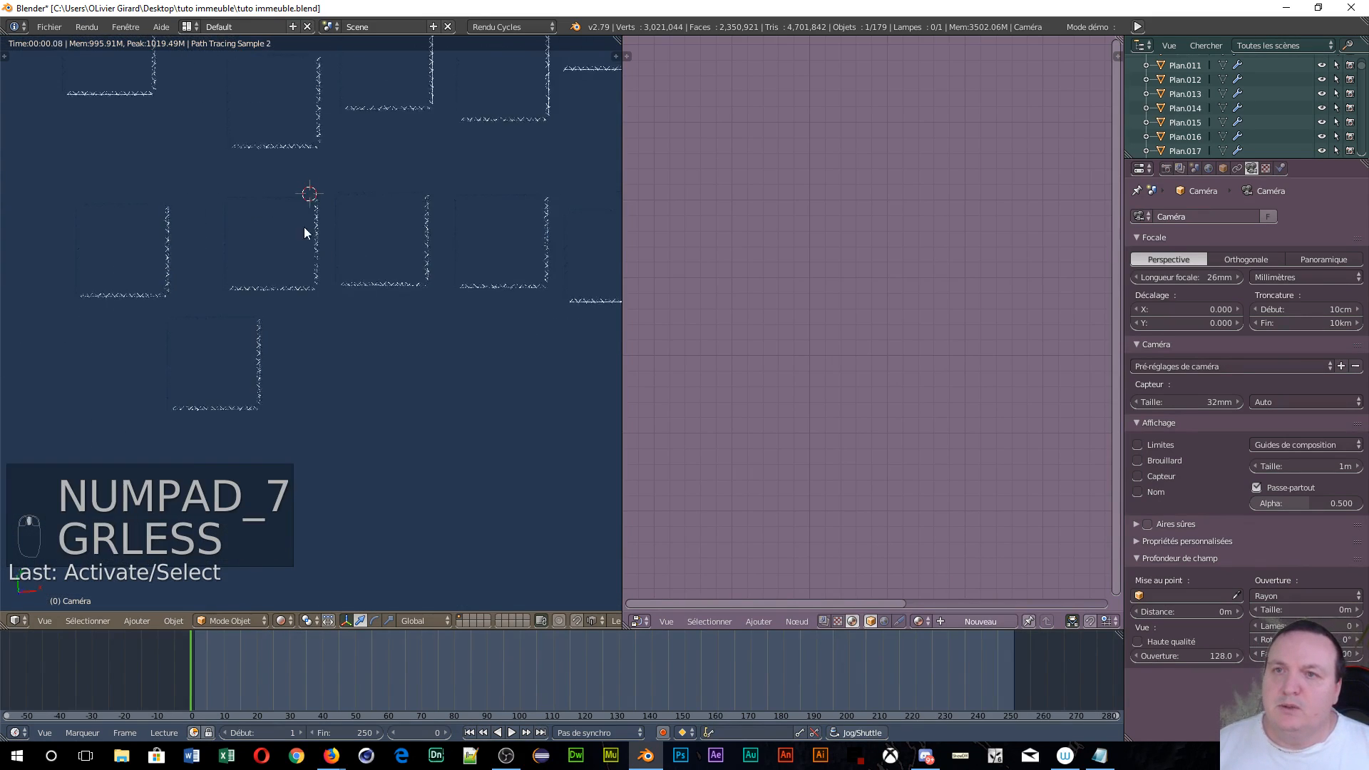
middle_click_drag(304, 227, 299, 270)
key("KP_7")
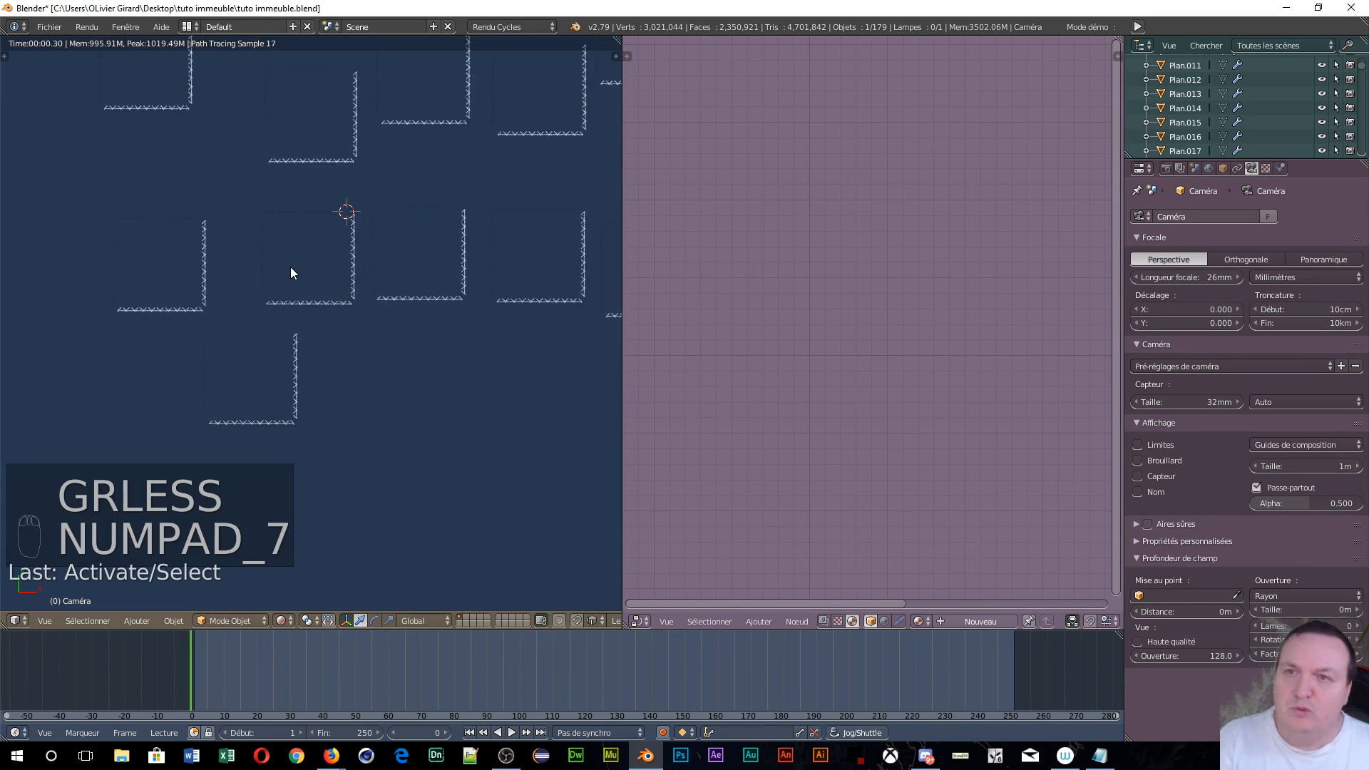
key("z")
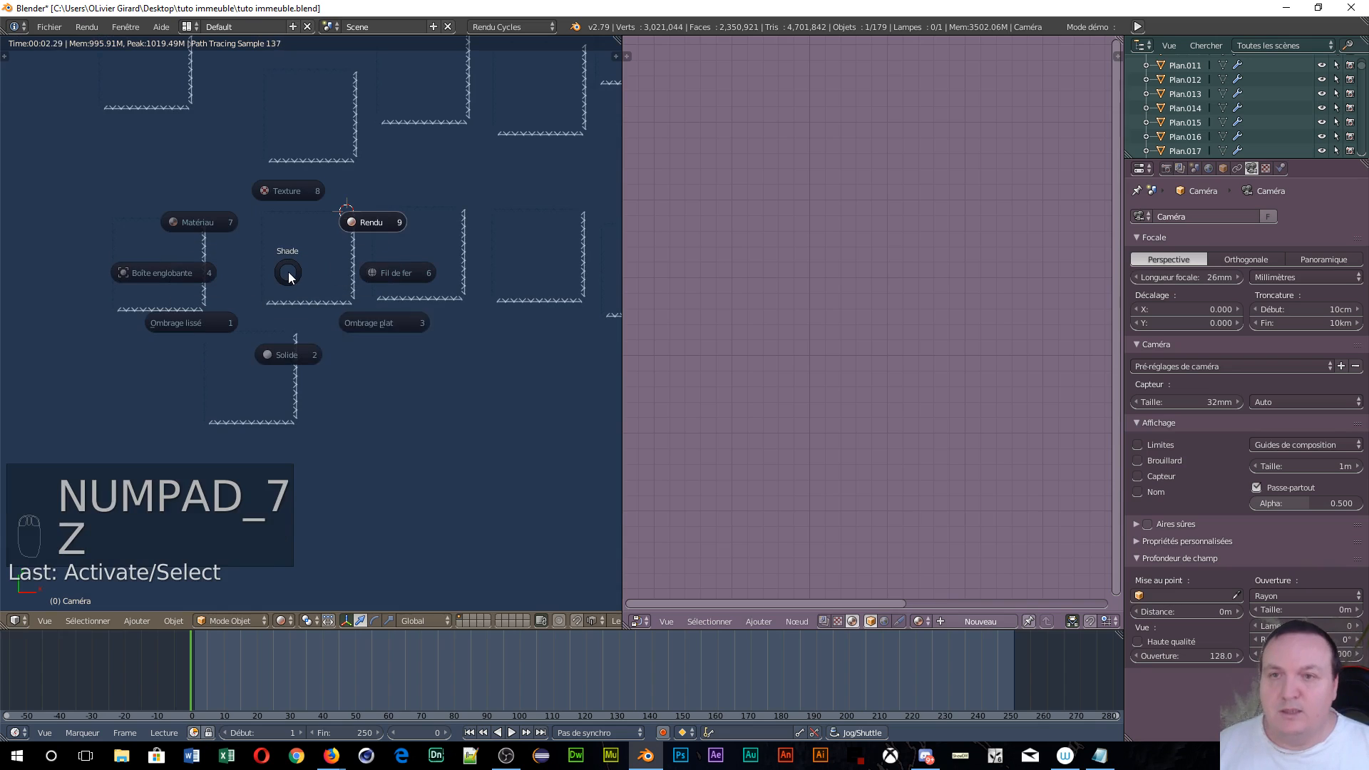
middle_click_drag(318, 233, 371, 386, "shift")
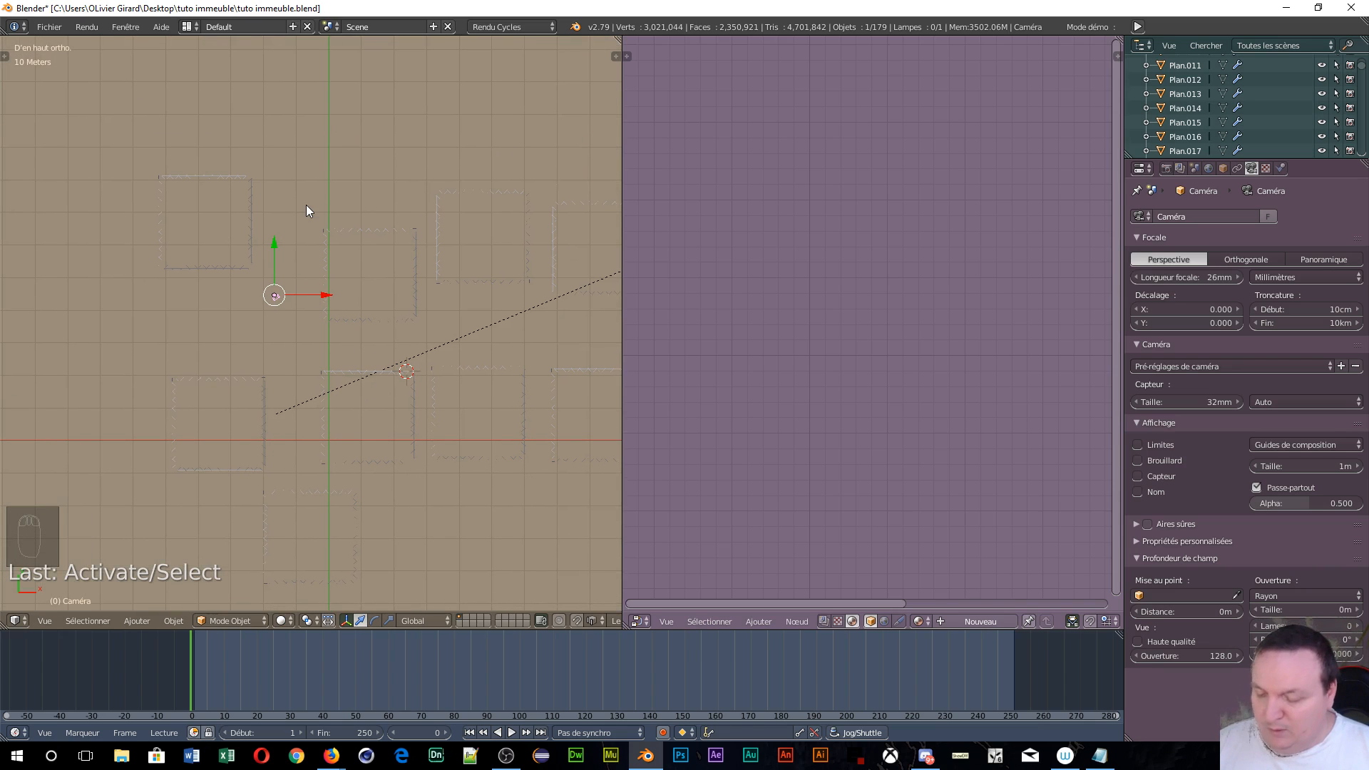
key("a")
key("a")
key("a")
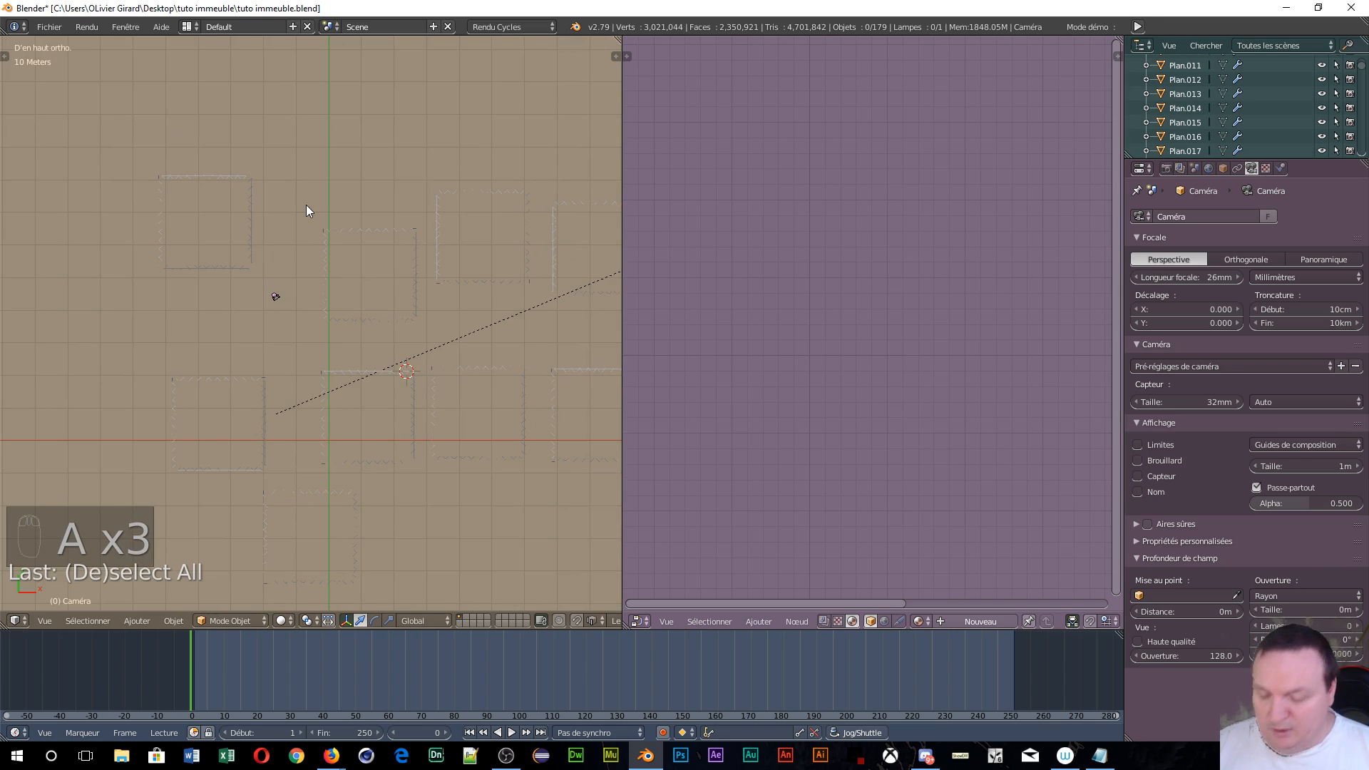
key("b")
left_click_drag(302, 195, 422, 328)
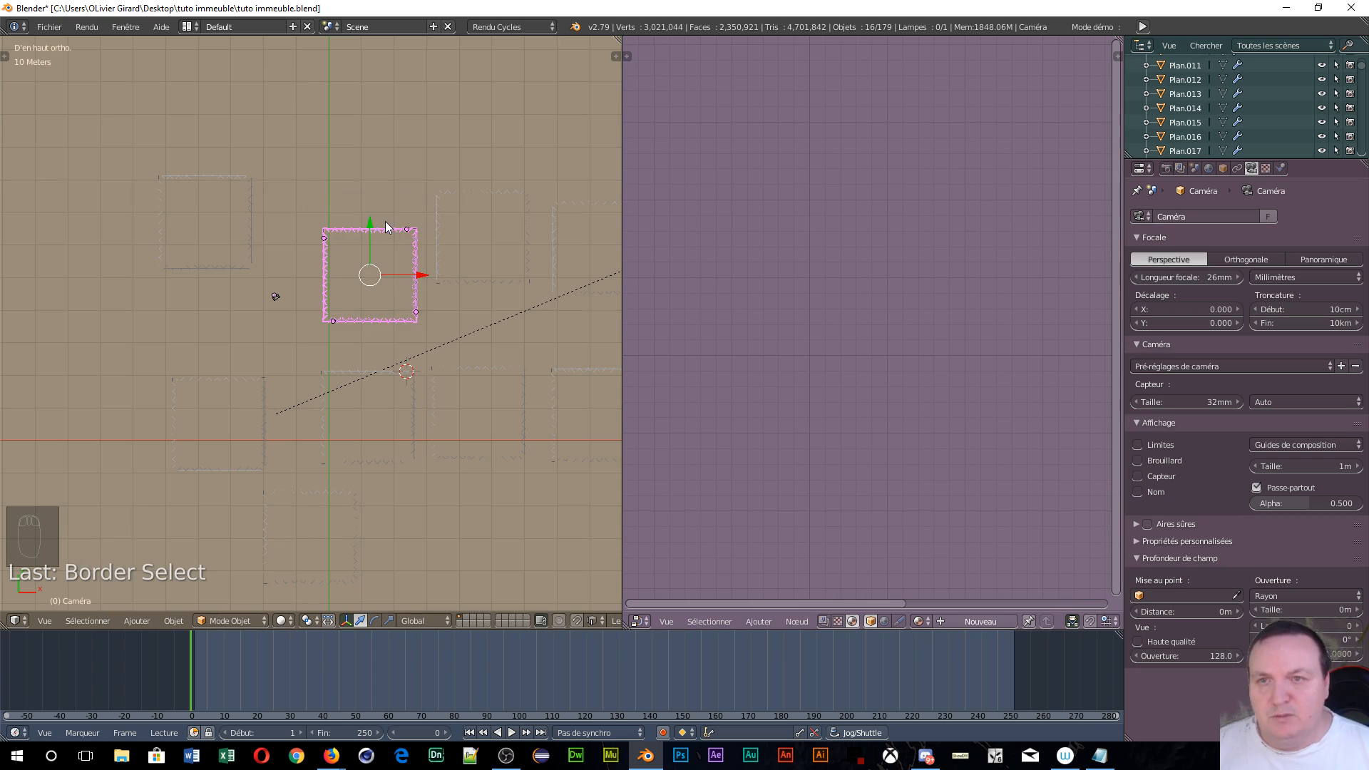
left_click_drag(372, 219, 353, 177)
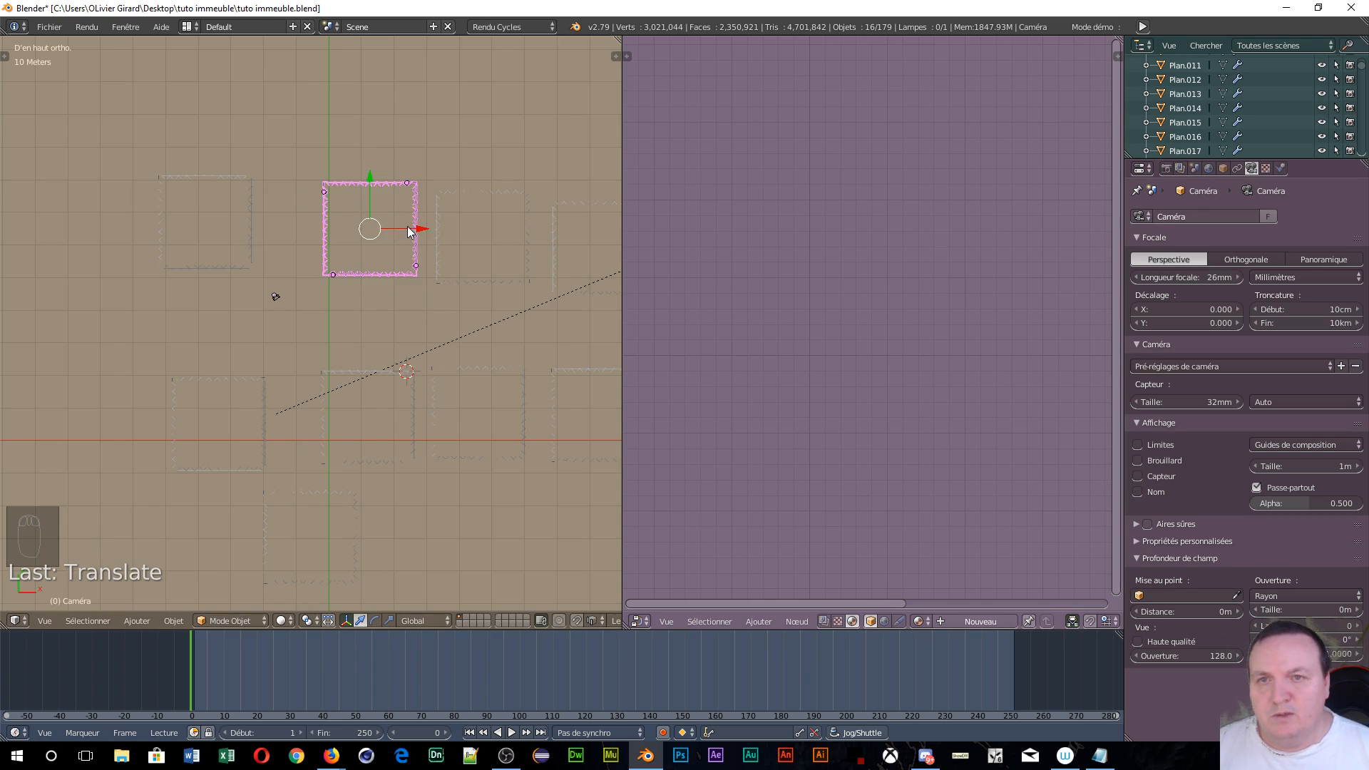
left_click_drag(410, 232, 429, 241)
key("KP_0")
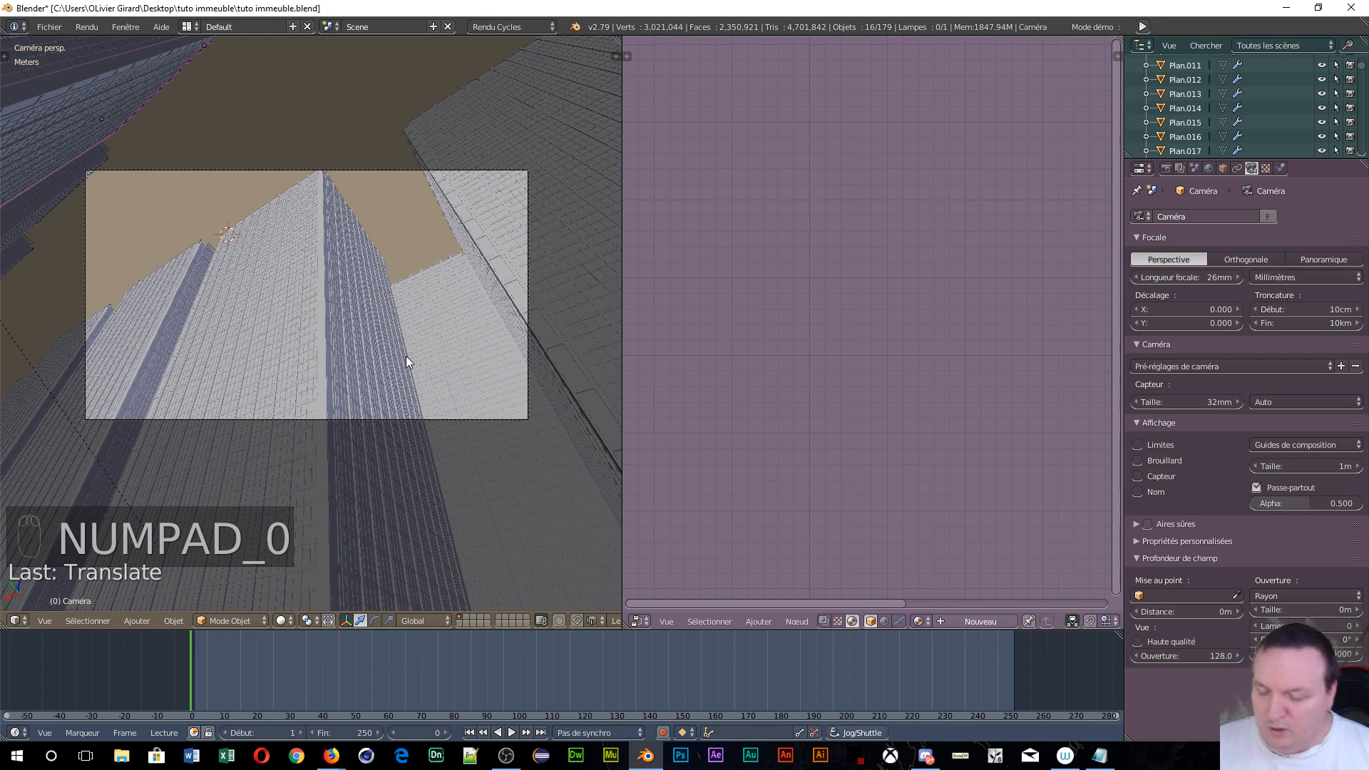
- Move the selected tower back along negative Y until its edge enters the upper corner of the camera frame
key("g")
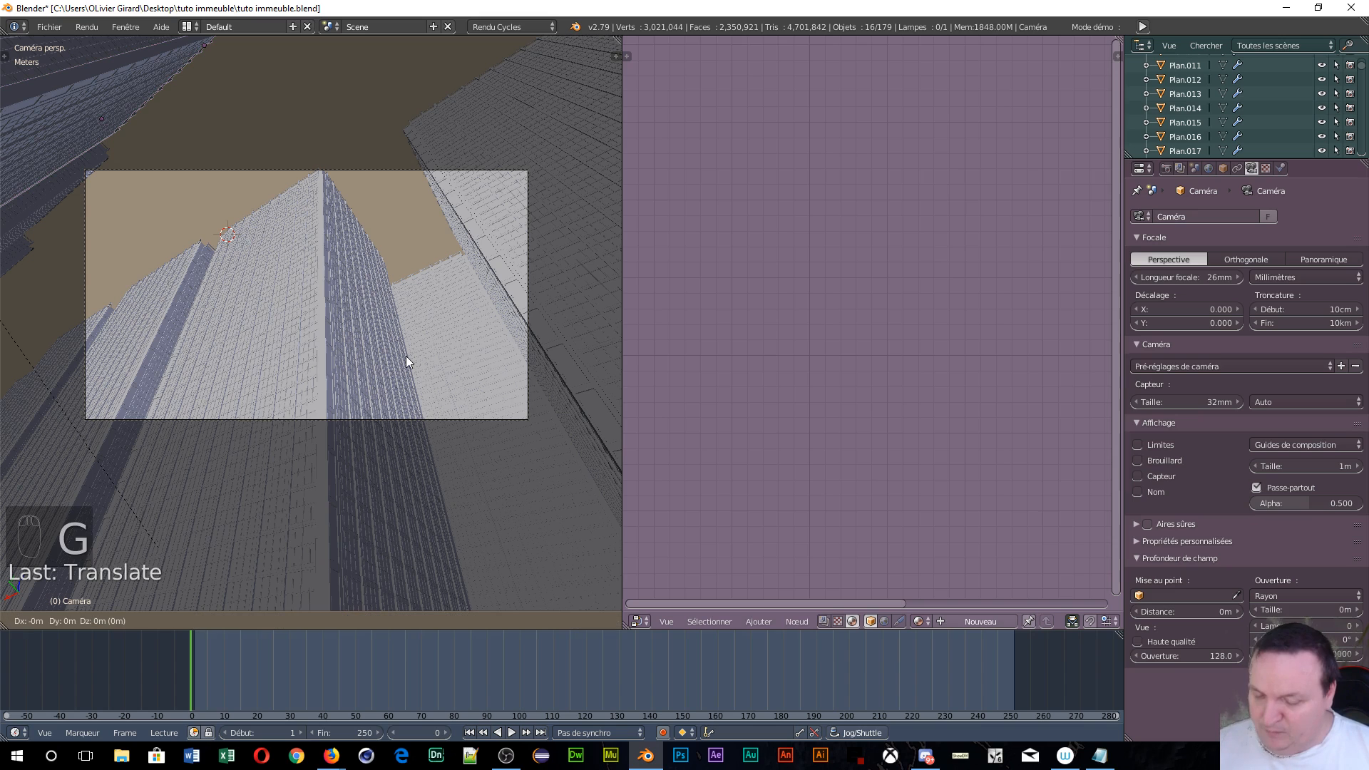
key("y")
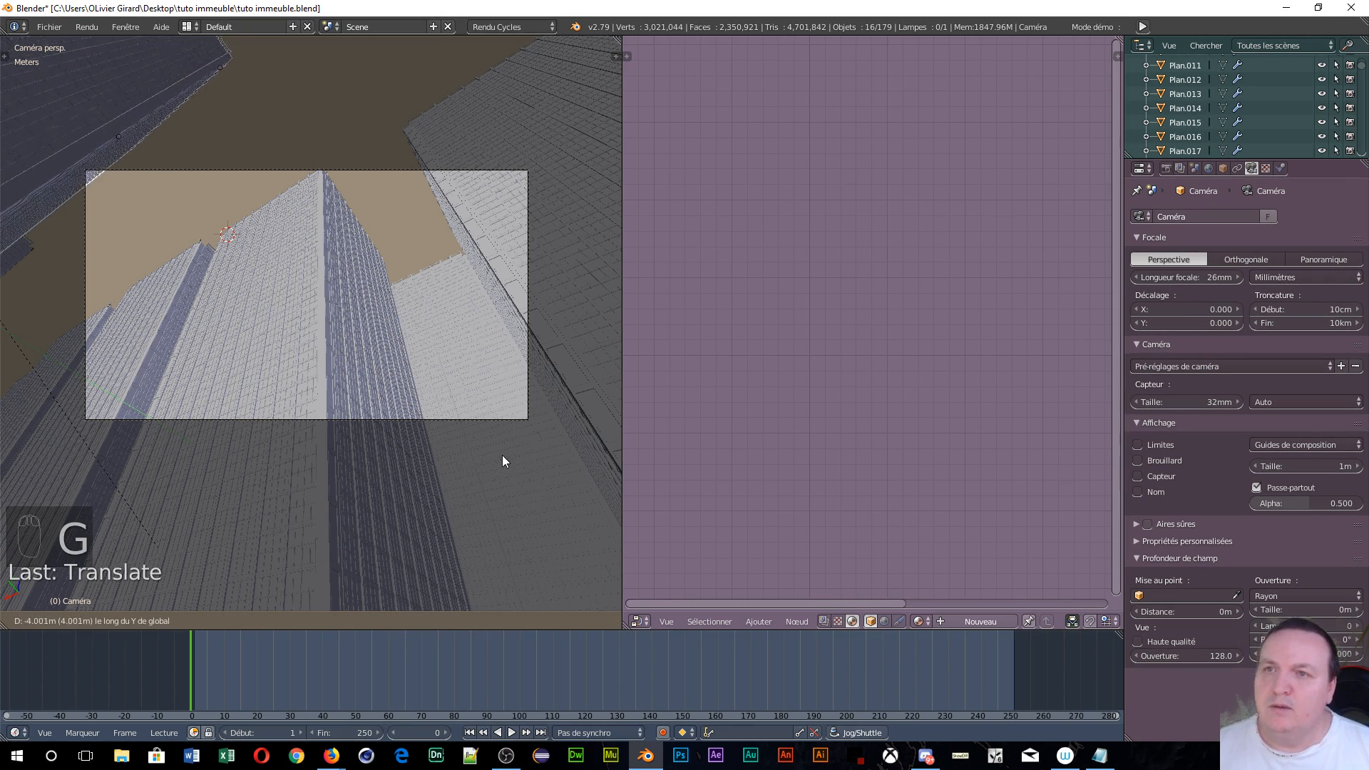
left_click(554, 520)
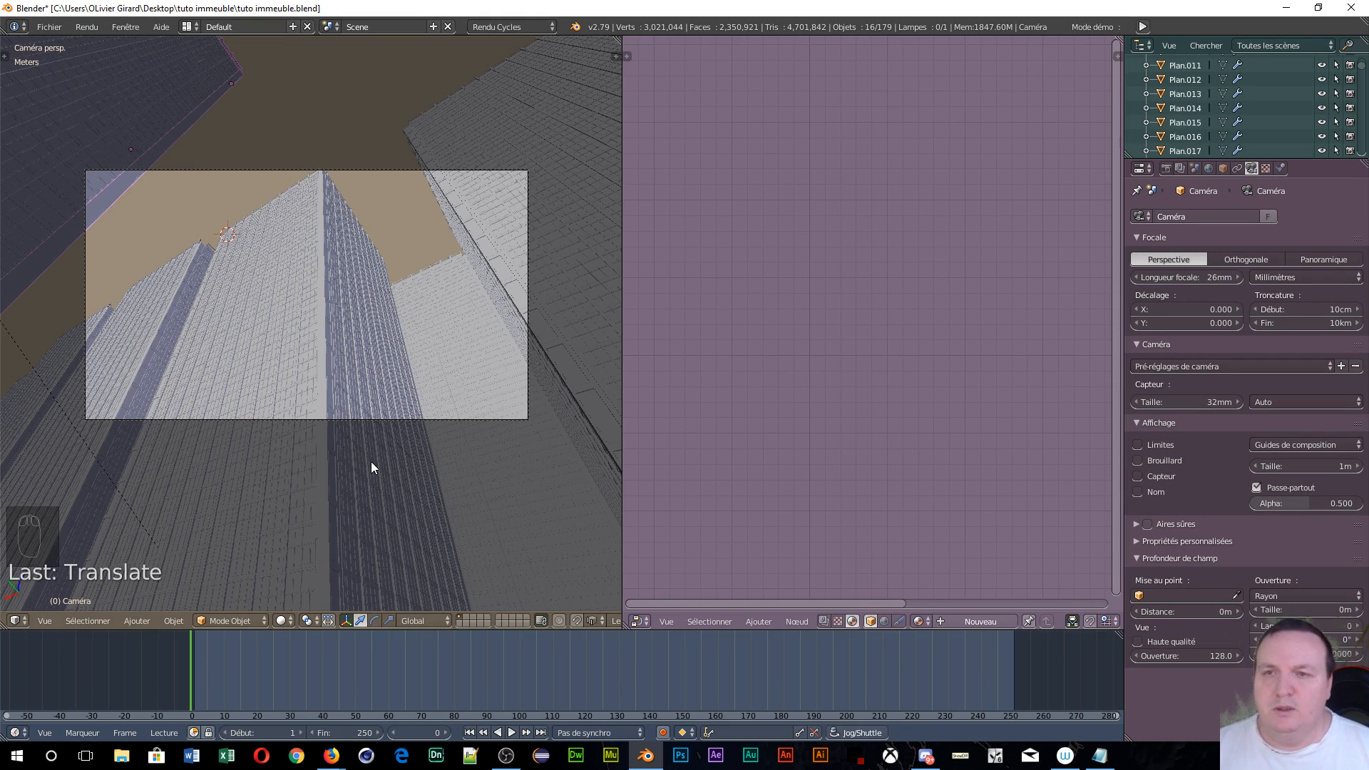
- Select all parts of the first duplicate beside the central tower on positive X and move it slightly along negative Y
right_click(161, 292)
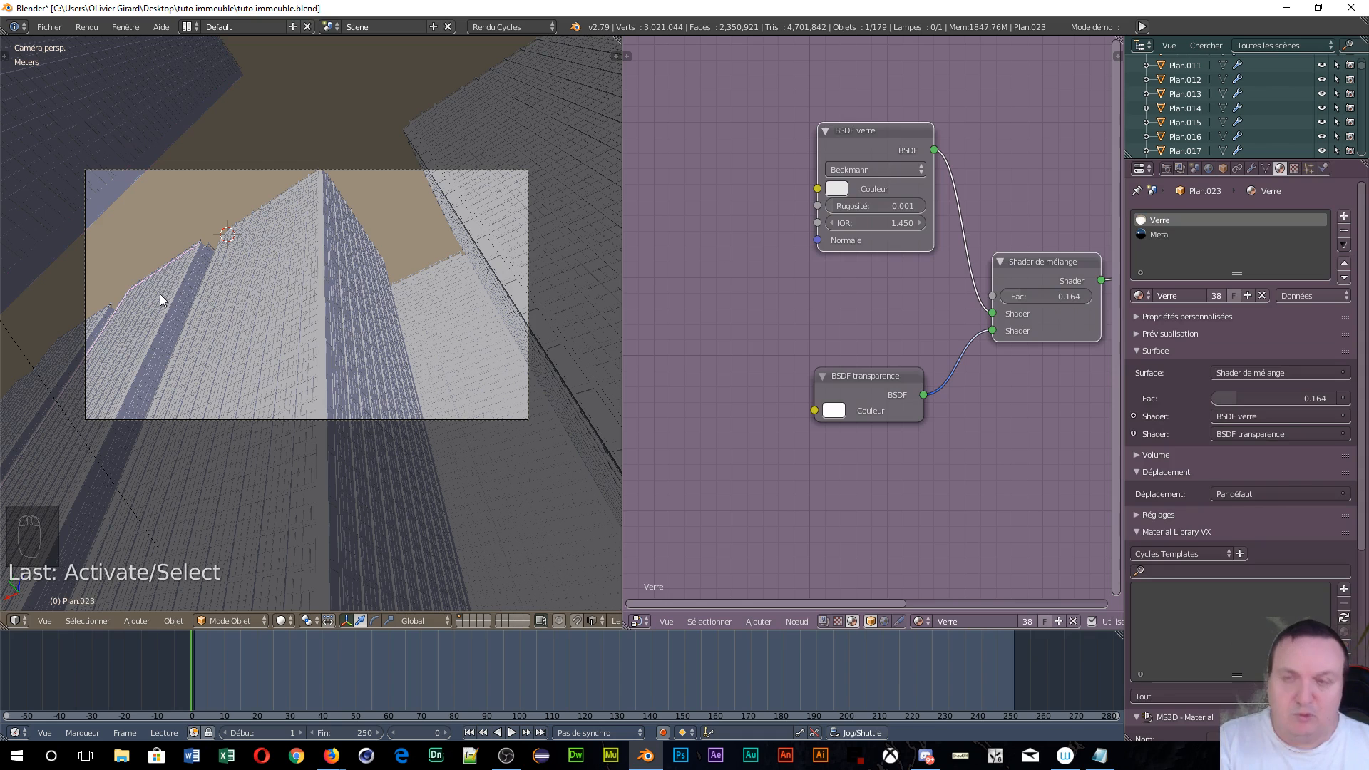
key("KP_7")
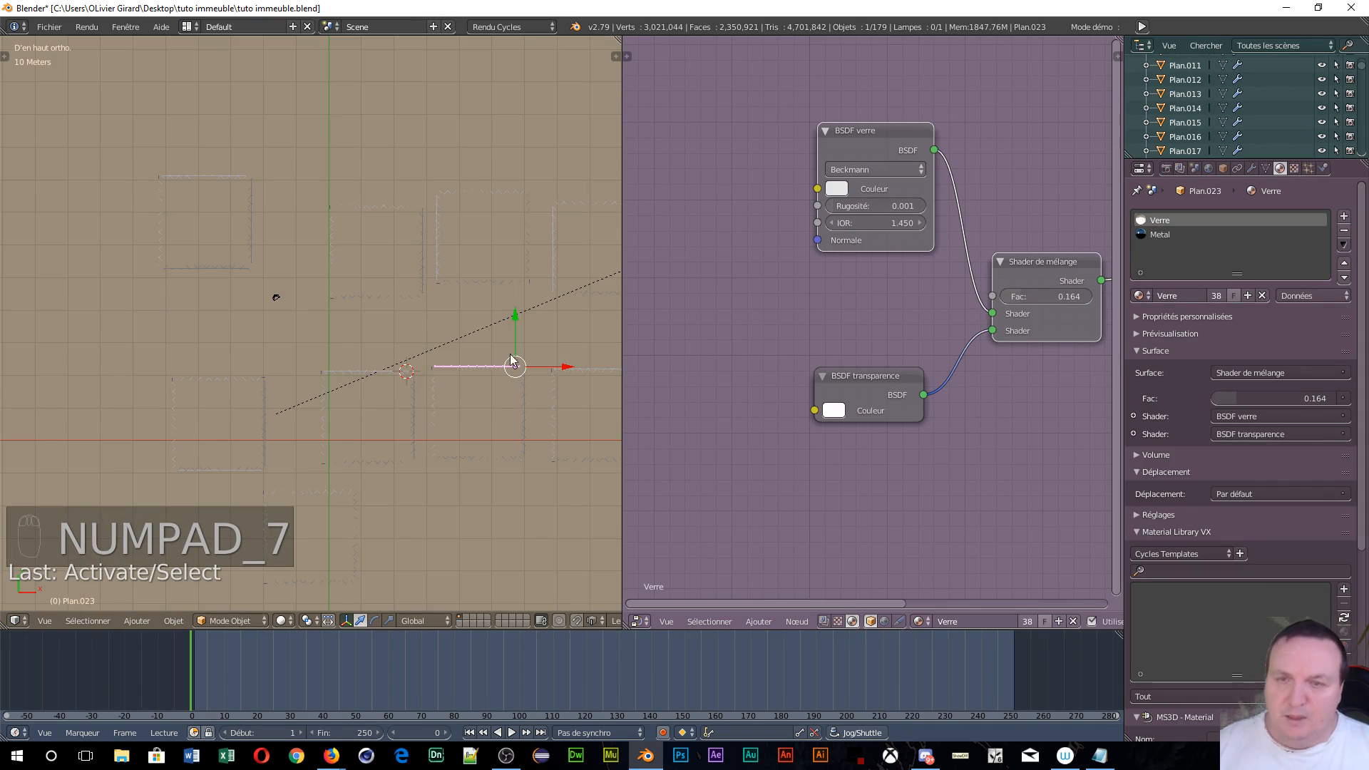
key("b")
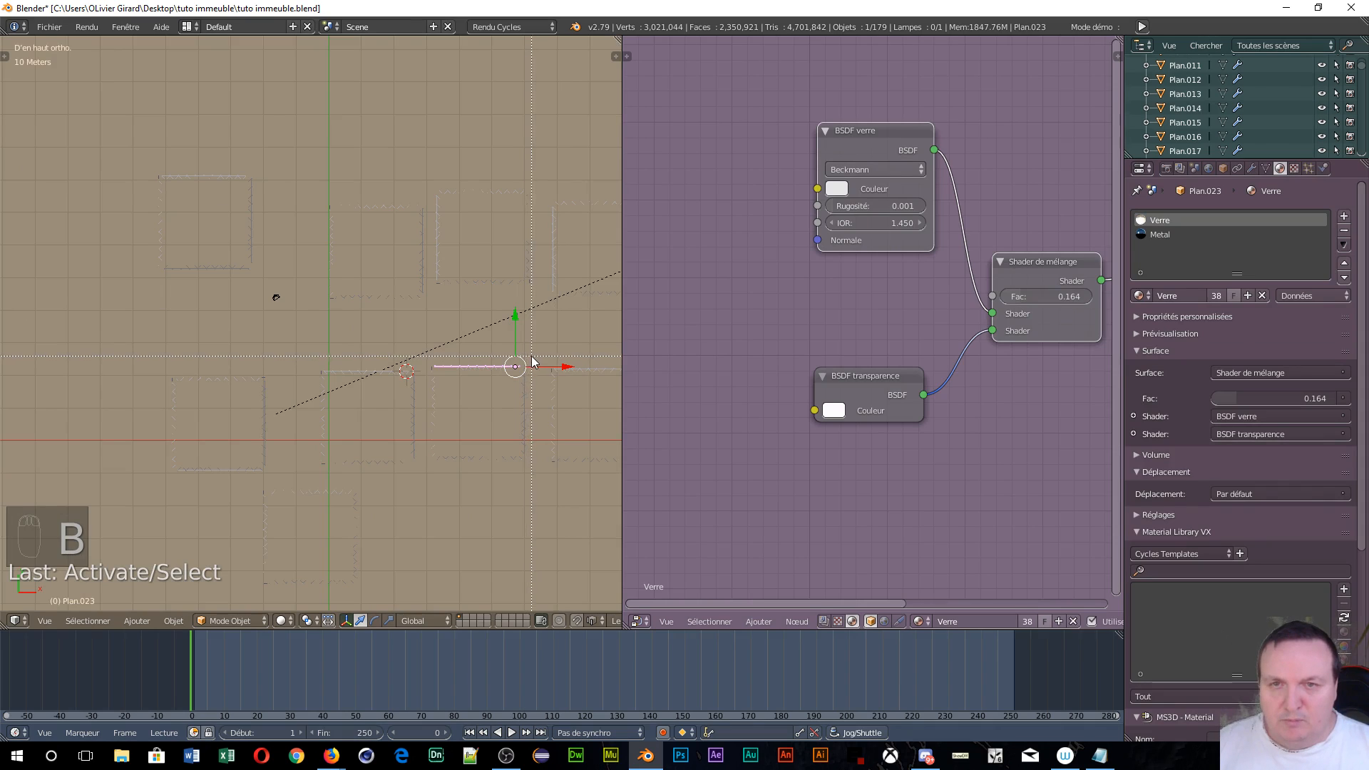
left_click_drag(426, 507, 471, 390)
scroll(537, 361, "down", 3)
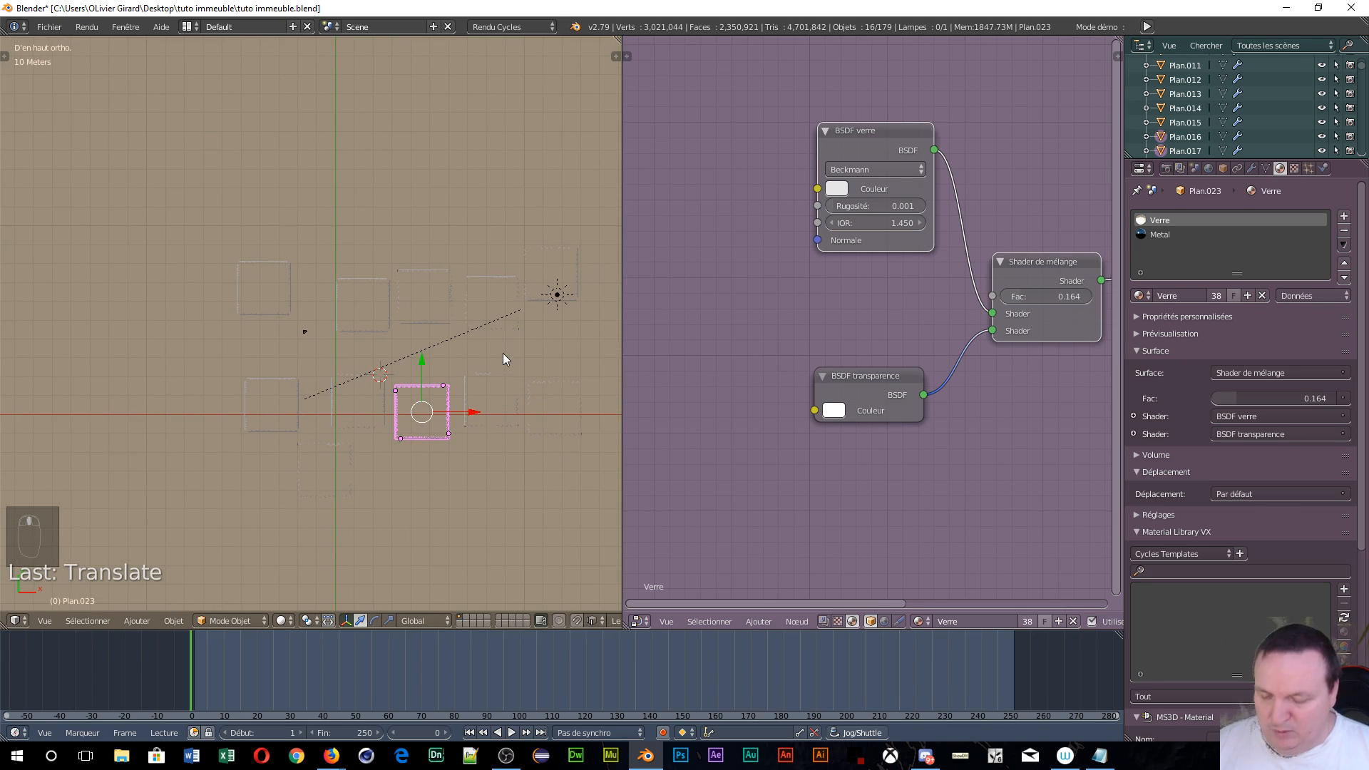
- Add the next tower along positive X to the selection, shift both towers slightly along positive Y, and show the camera view
key("b")
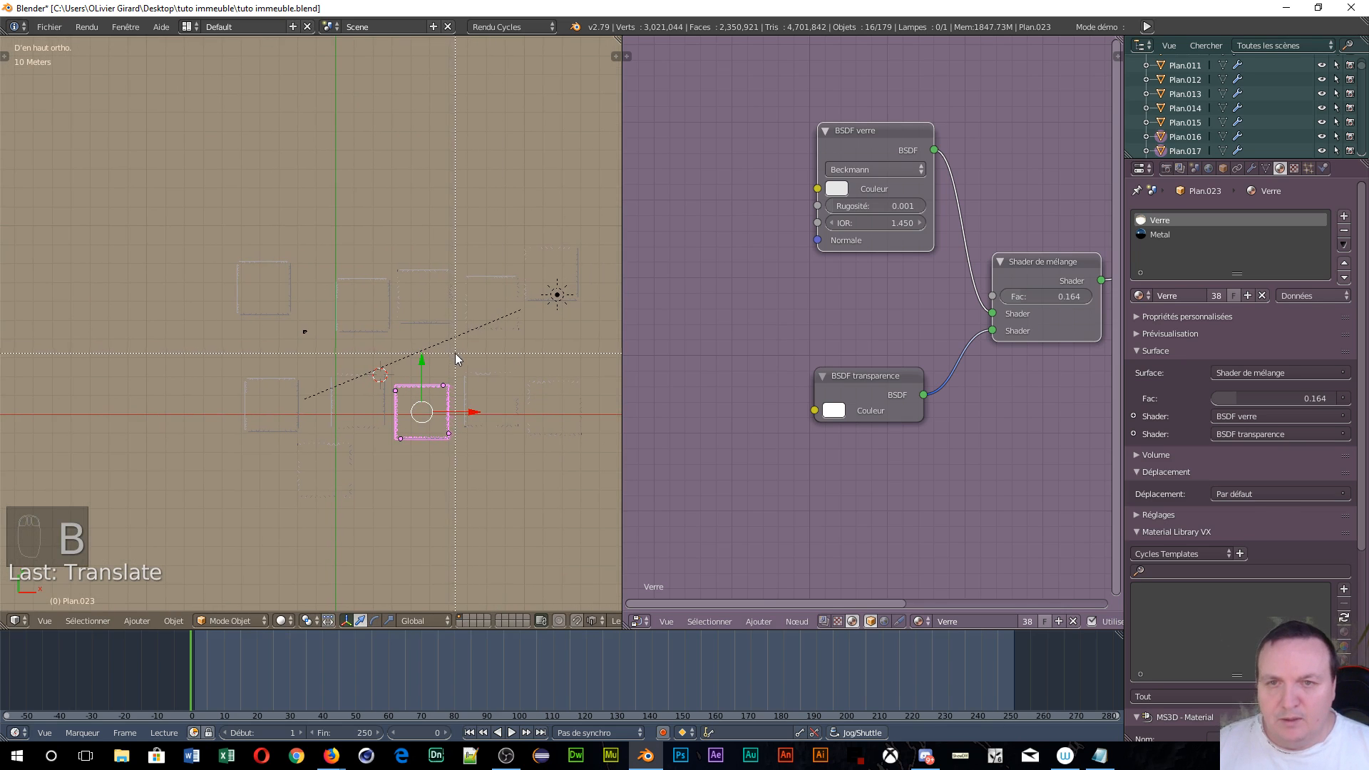
left_click_drag(458, 355, 524, 447)
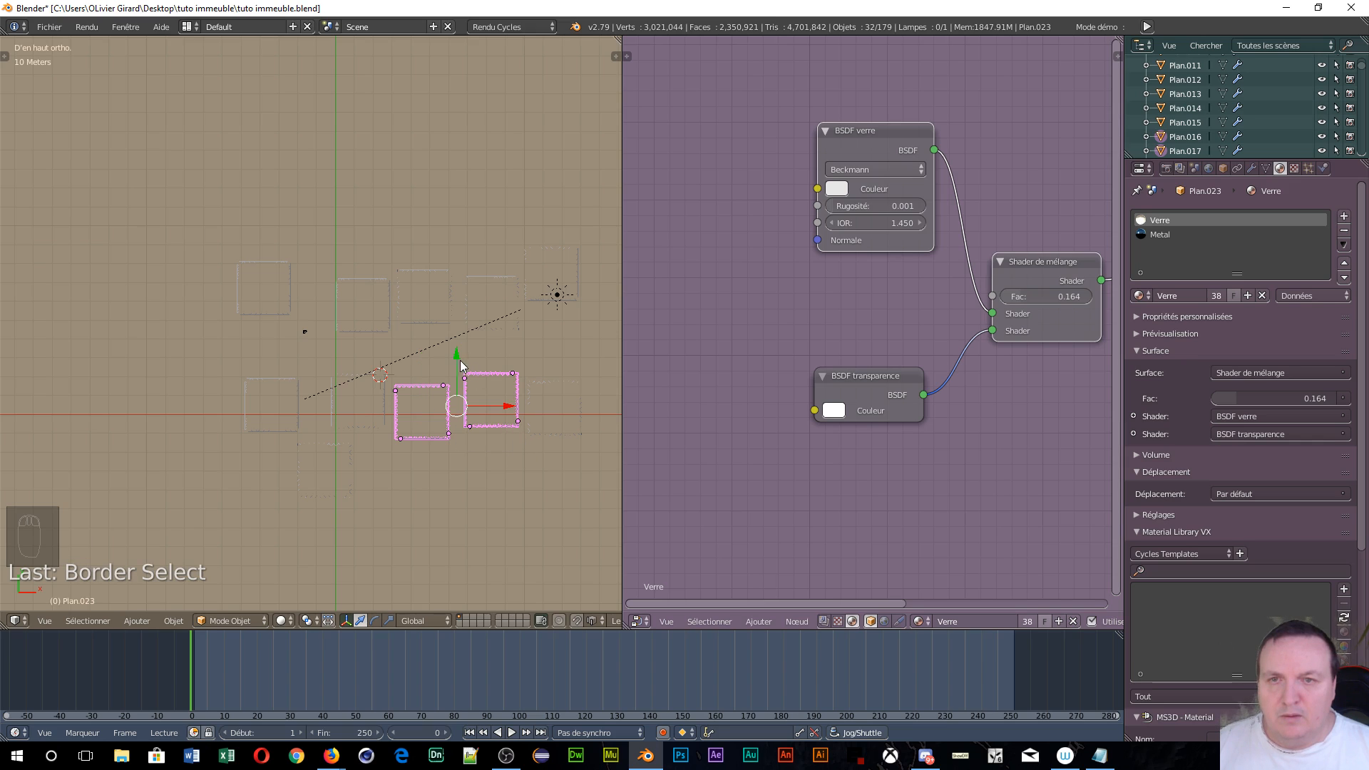
left_click_drag(460, 361, 454, 352)
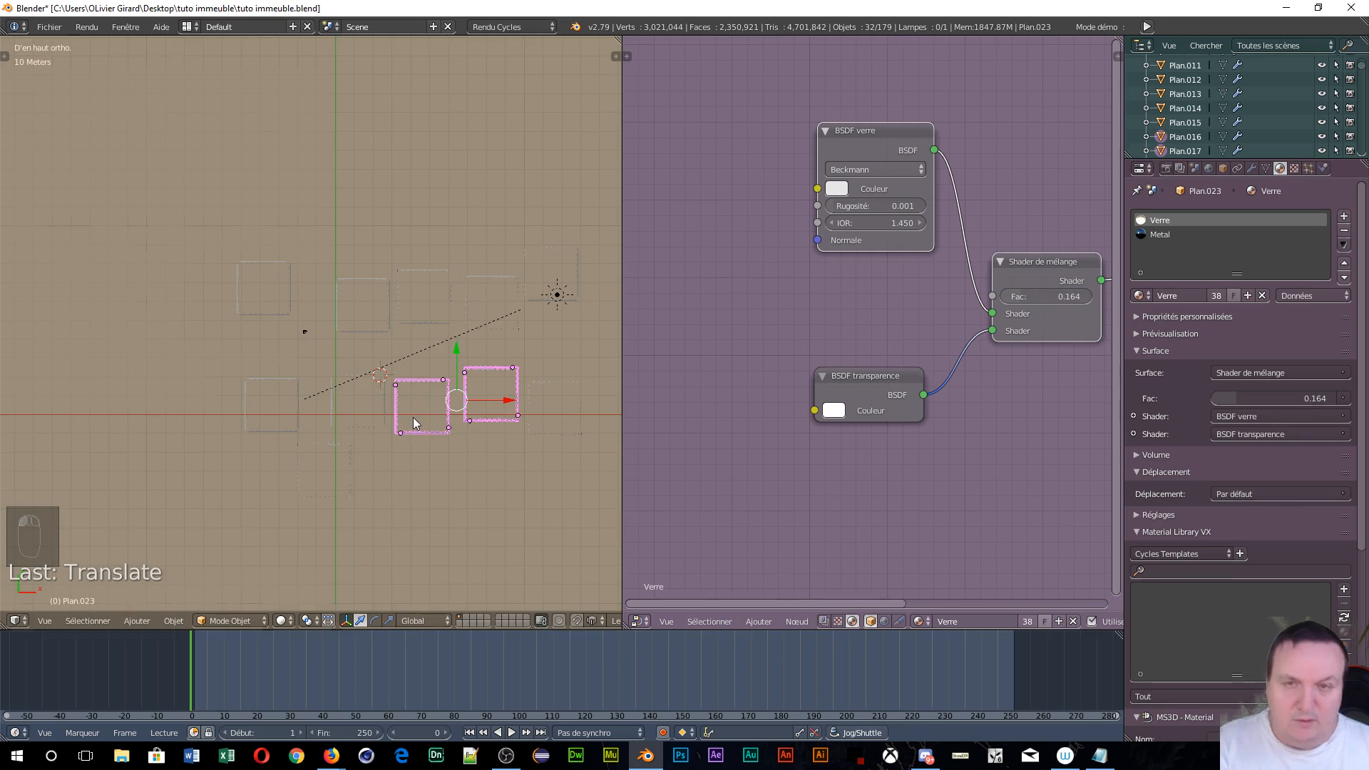
key("KP_0")
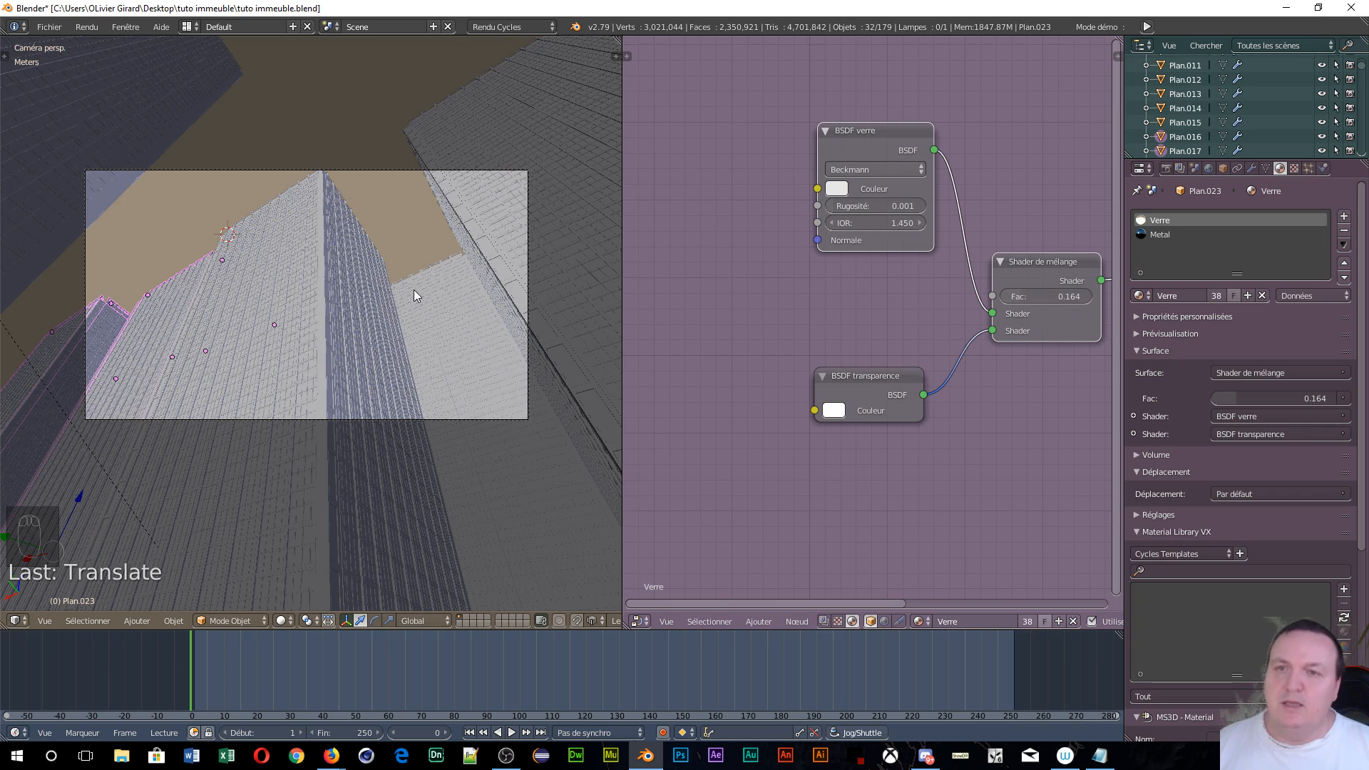
- Examine the rearranged towers in rendered shading, checking the overall framing, the glass reflections and the facade details up close
key("shift+z")
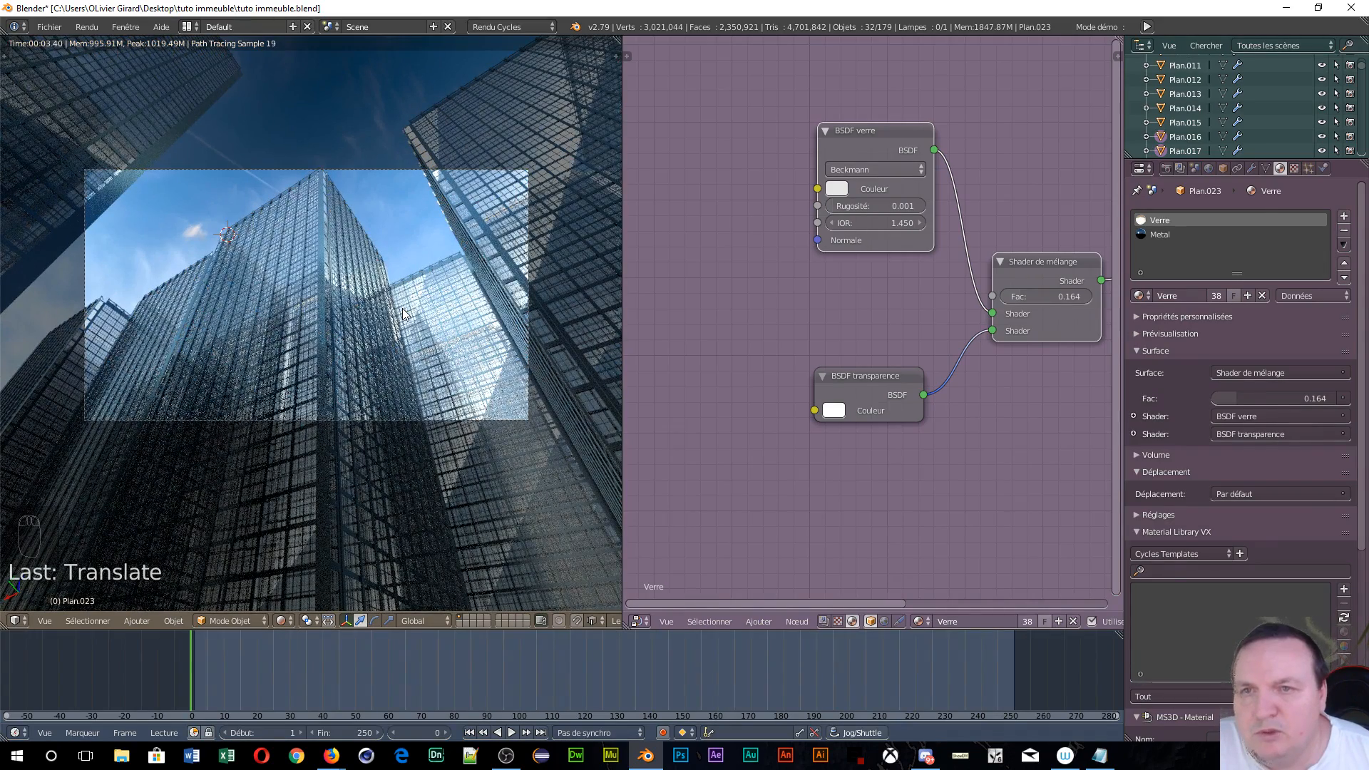
scroll(403, 314, "up", 2)
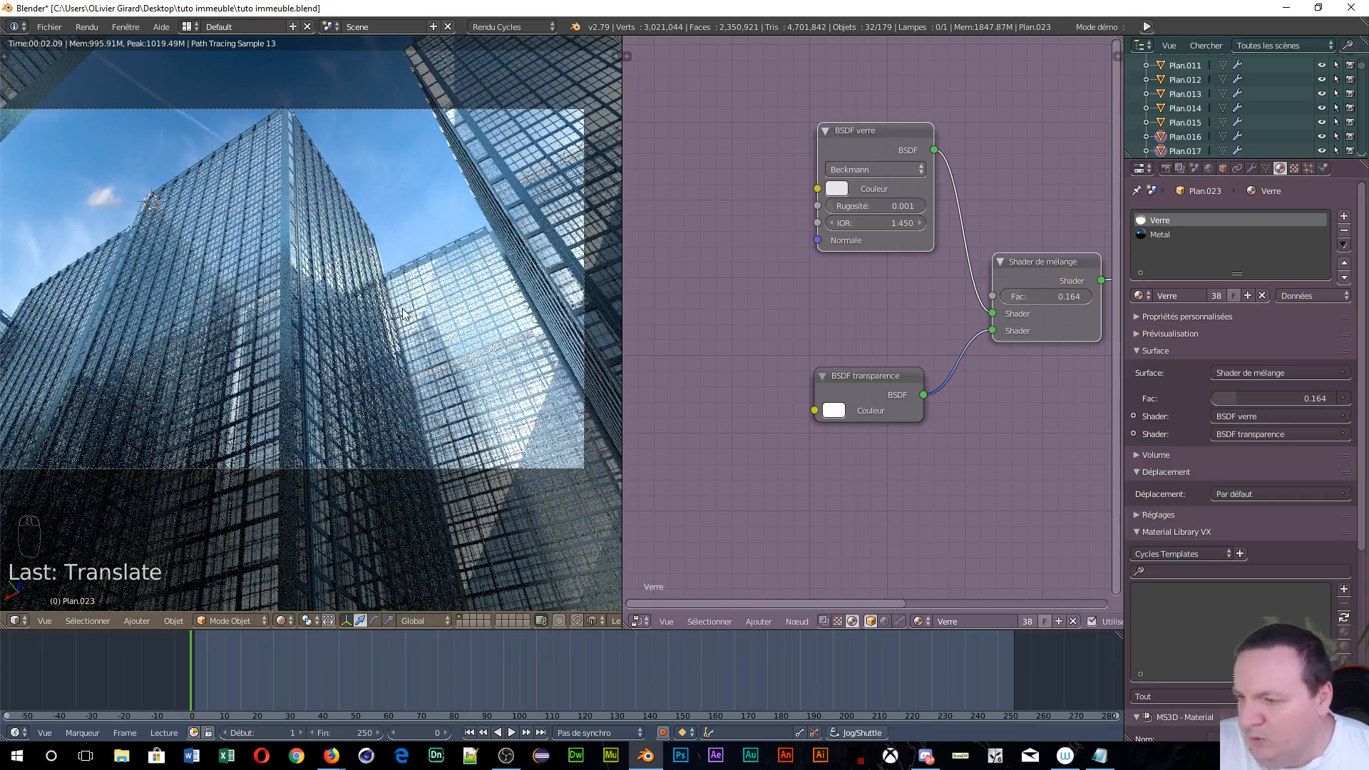
scroll(402, 314, "down", 2)
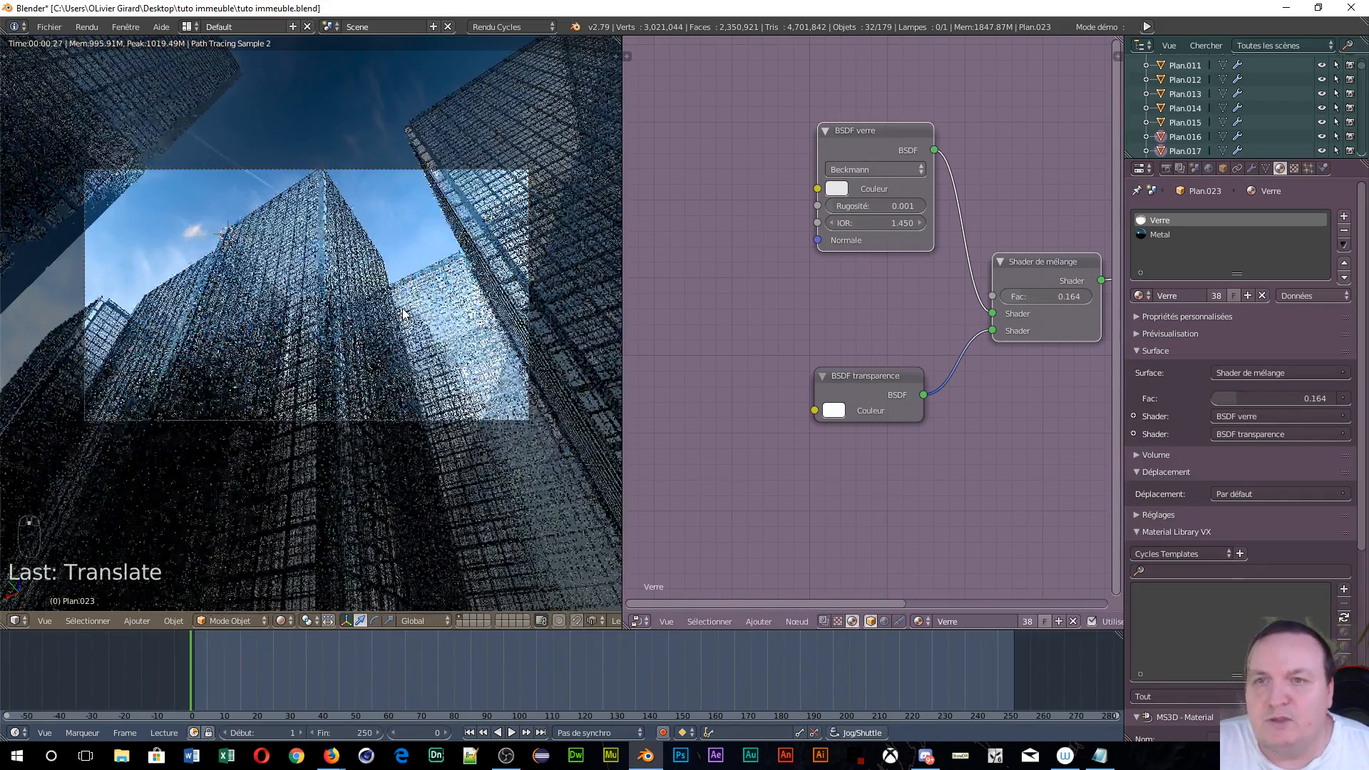
scroll(403, 314, "down", 1)
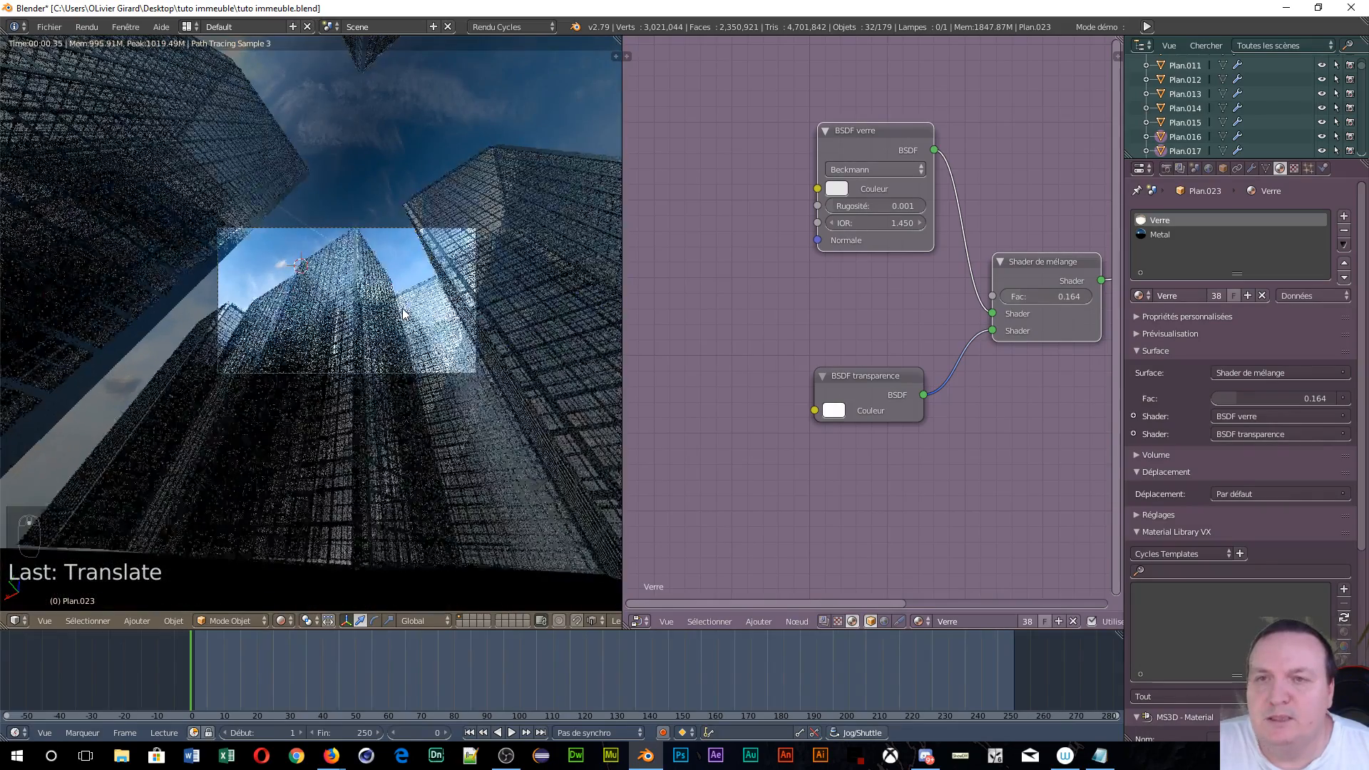
scroll(403, 314, "down", 1)
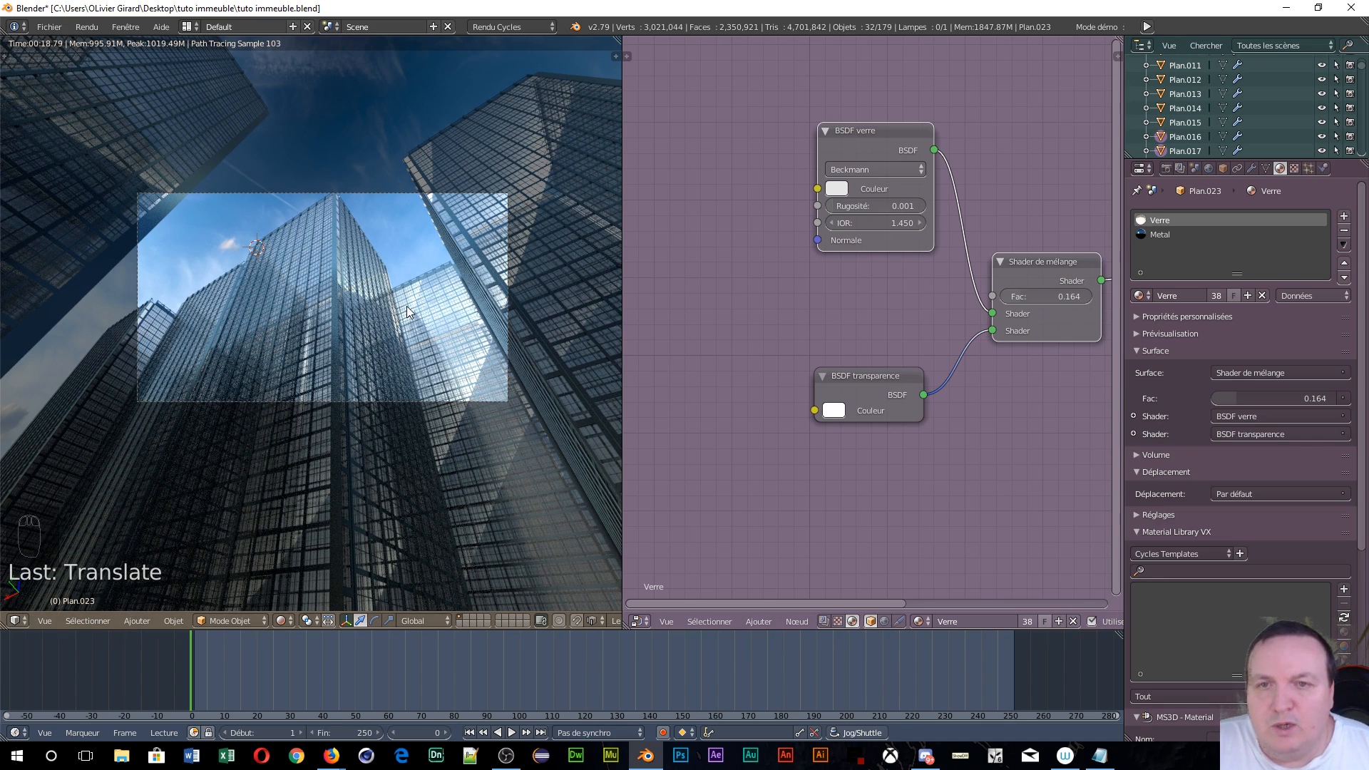
scroll(408, 310, "up", 3)
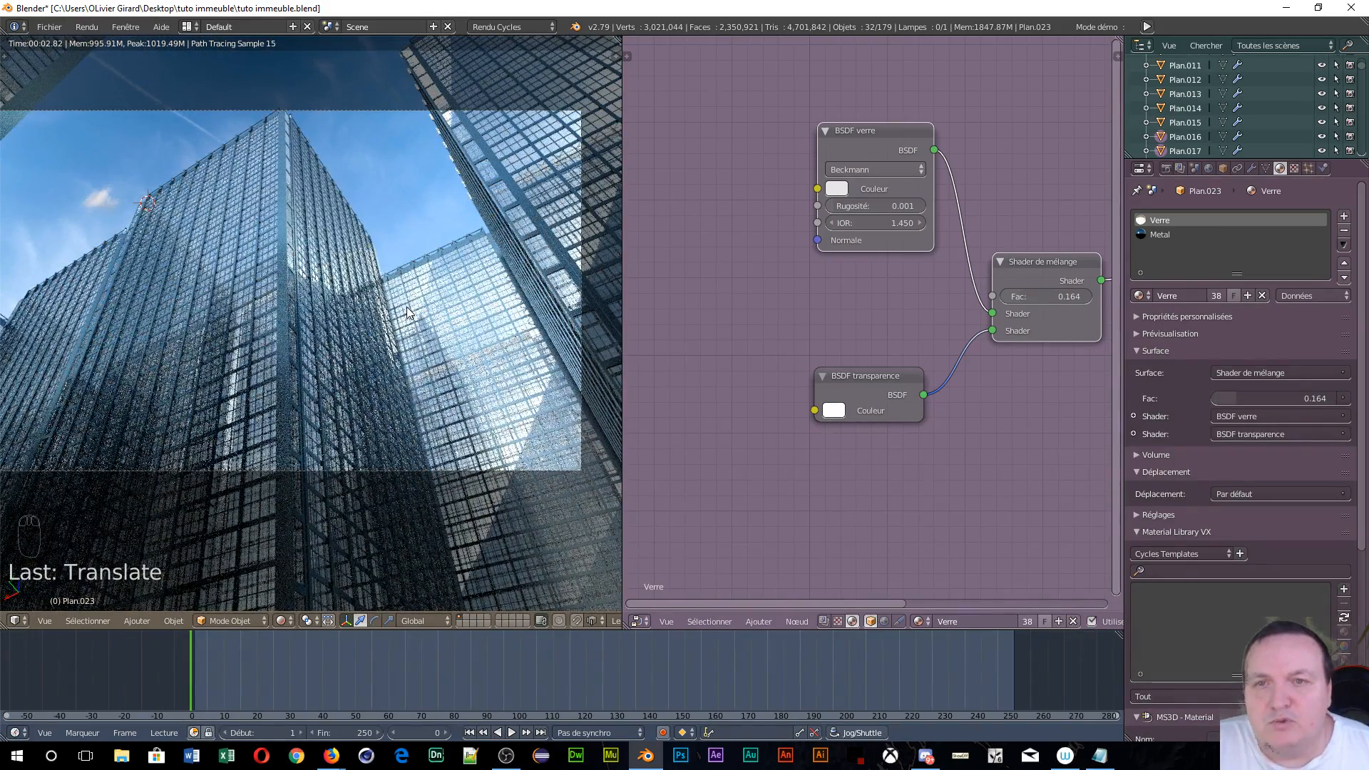
scroll(406, 307, "down", 2)
scroll(408, 308, "up", 3)
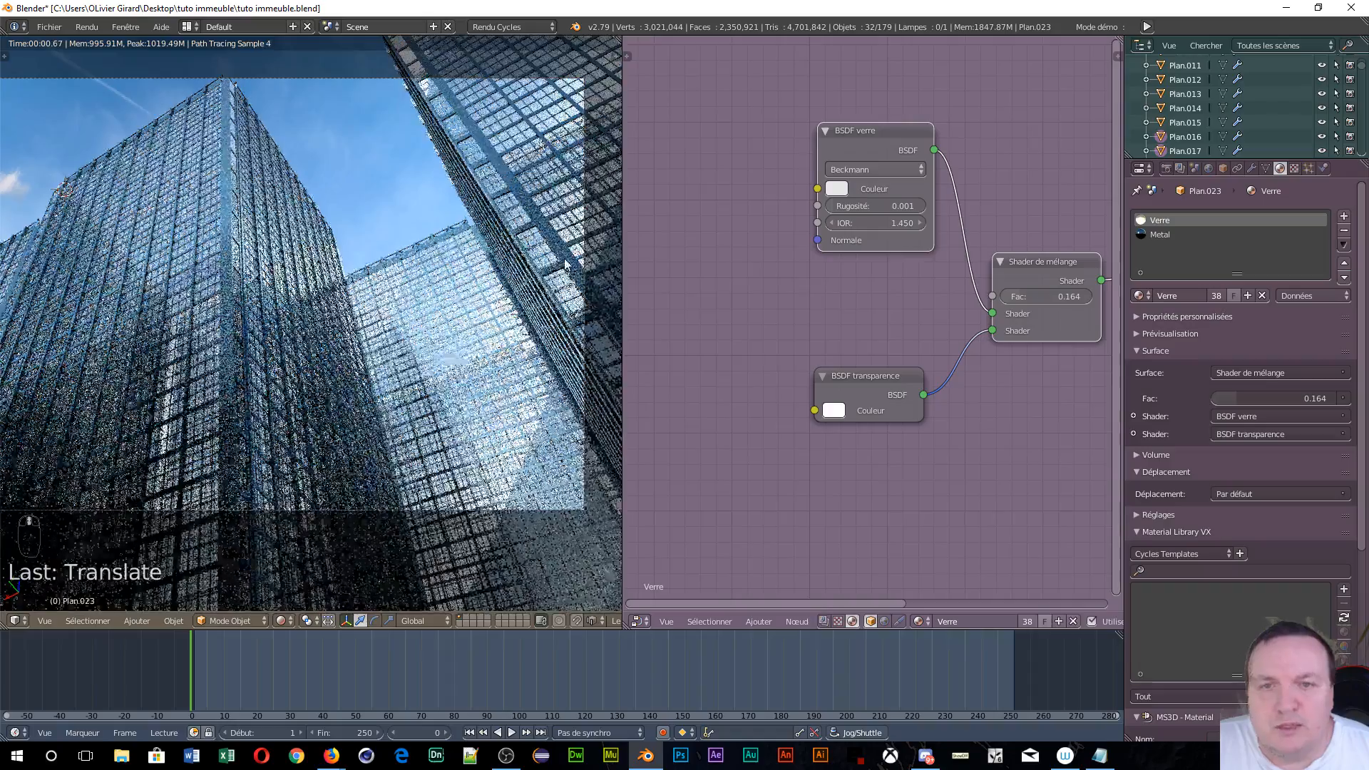
scroll(565, 264, "up", 5)
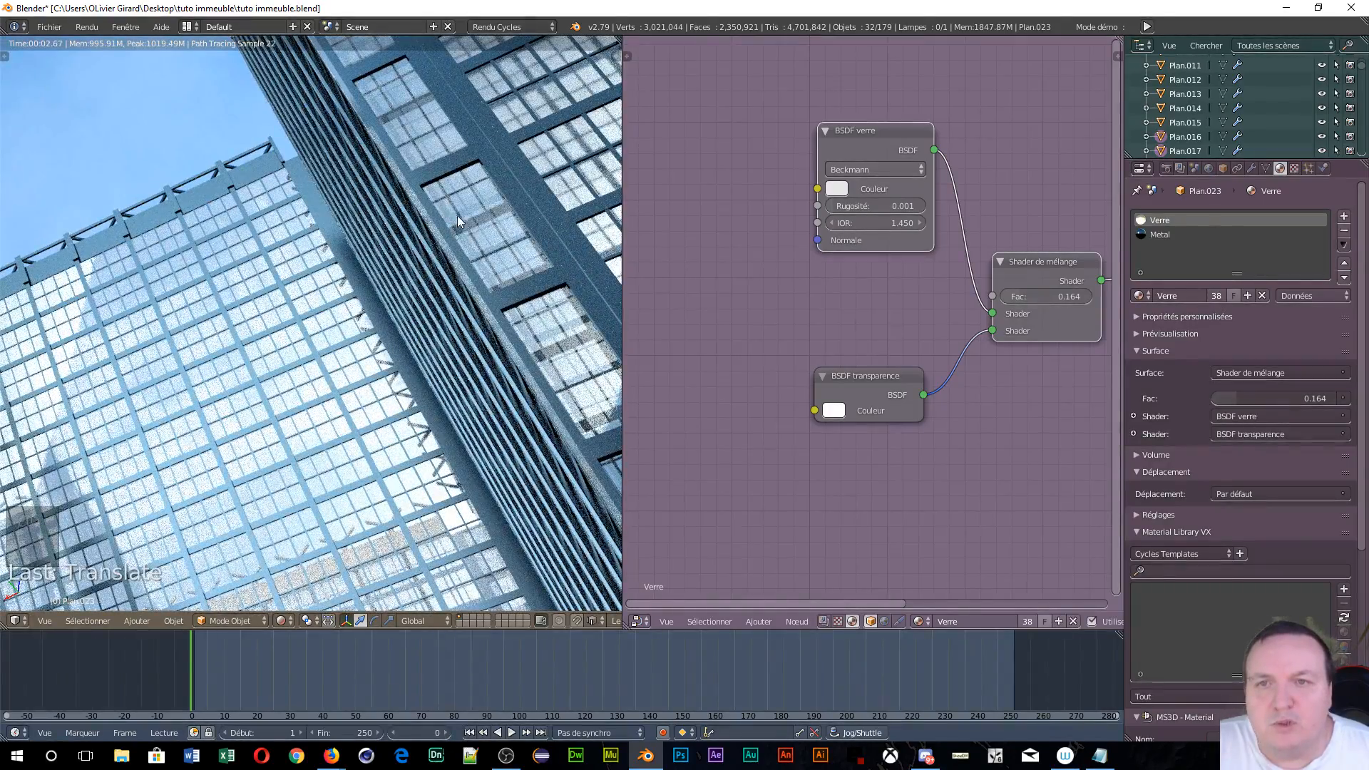
scroll(456, 218, "down", 10)
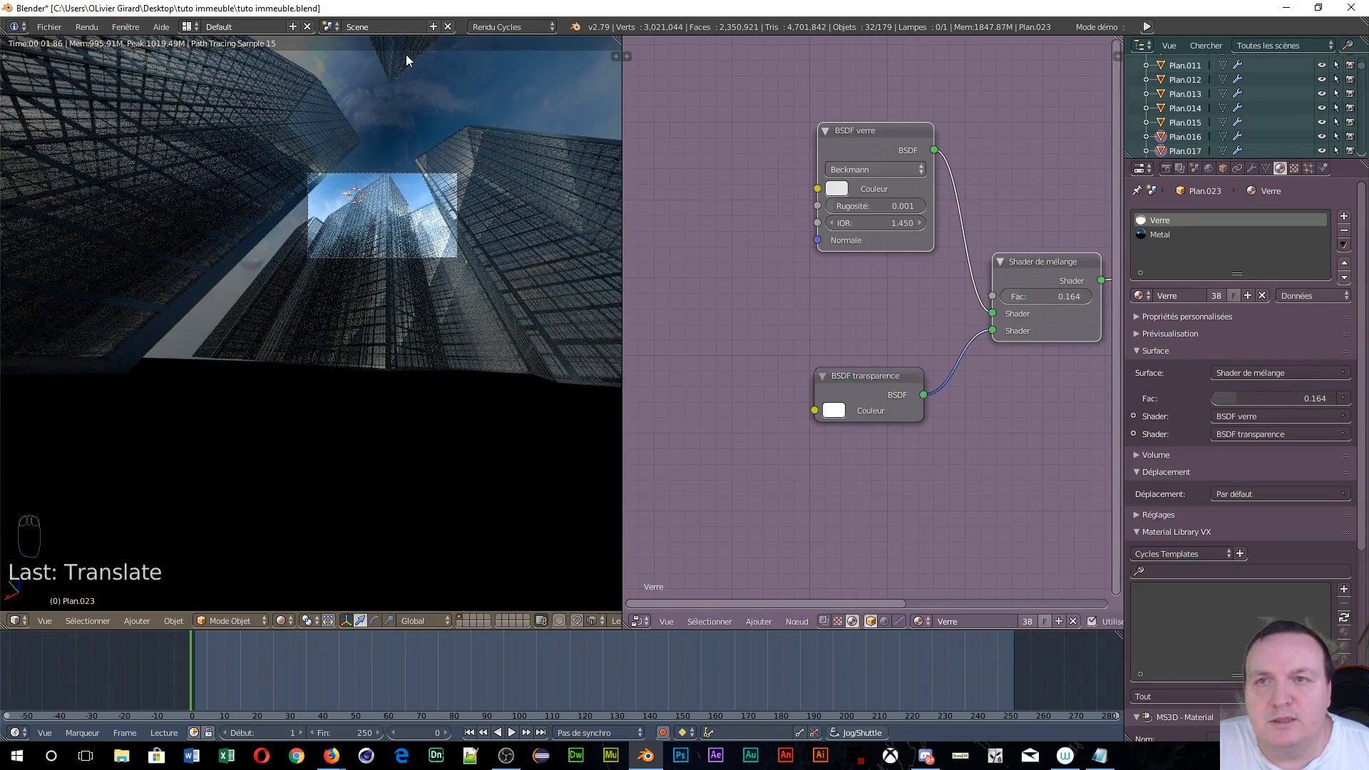
- Show the Metal material's nodes for the selected facade part and shift the PBR Metal node aside to clear space
scroll(394, 232, "up", 8)
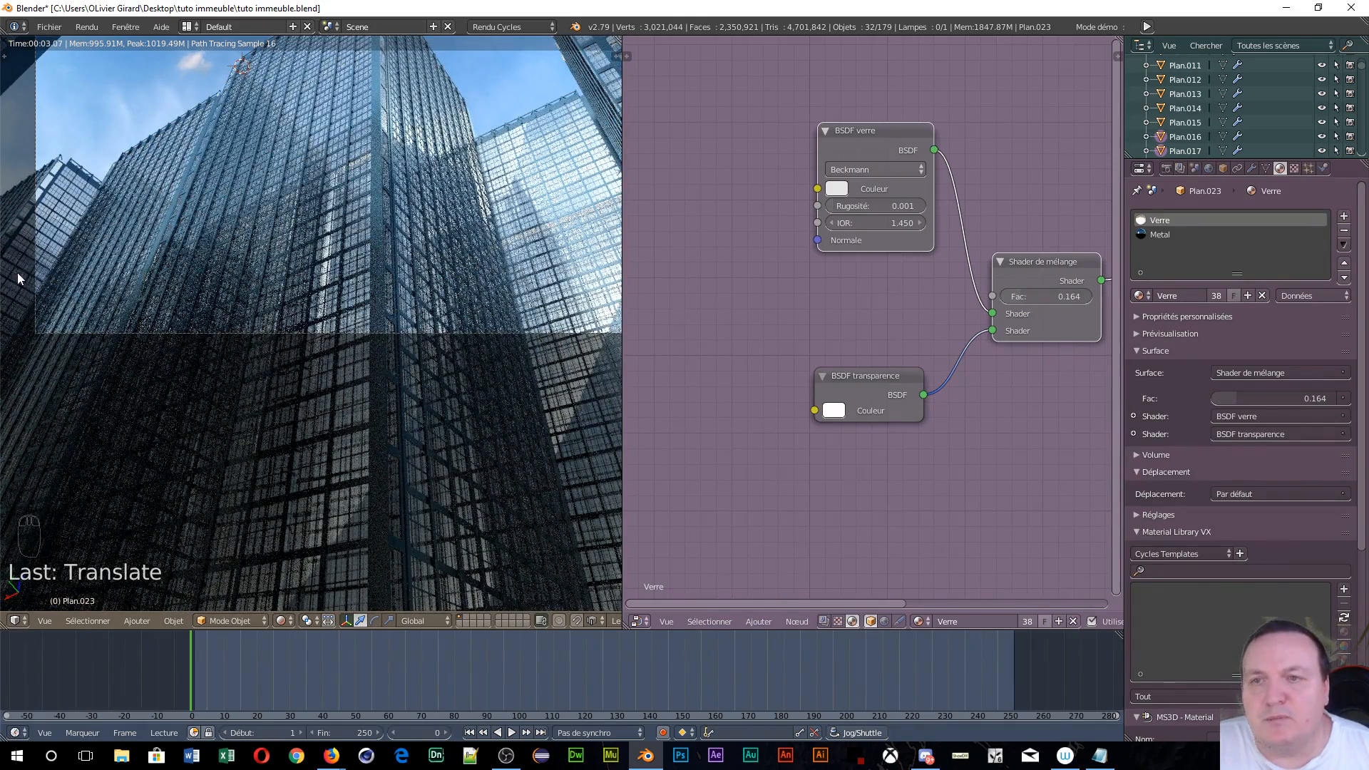
scroll(269, 239, "down", 3)
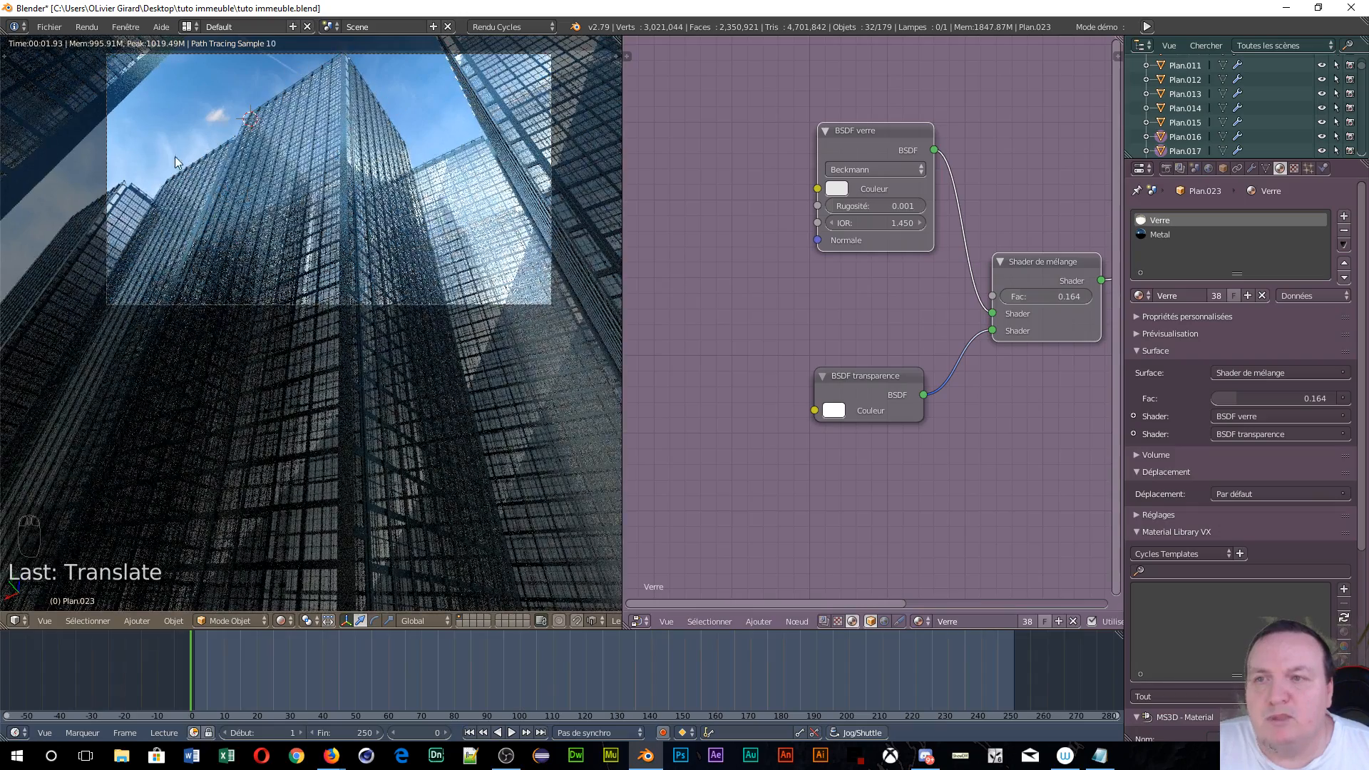
scroll(260, 179, "down", 3)
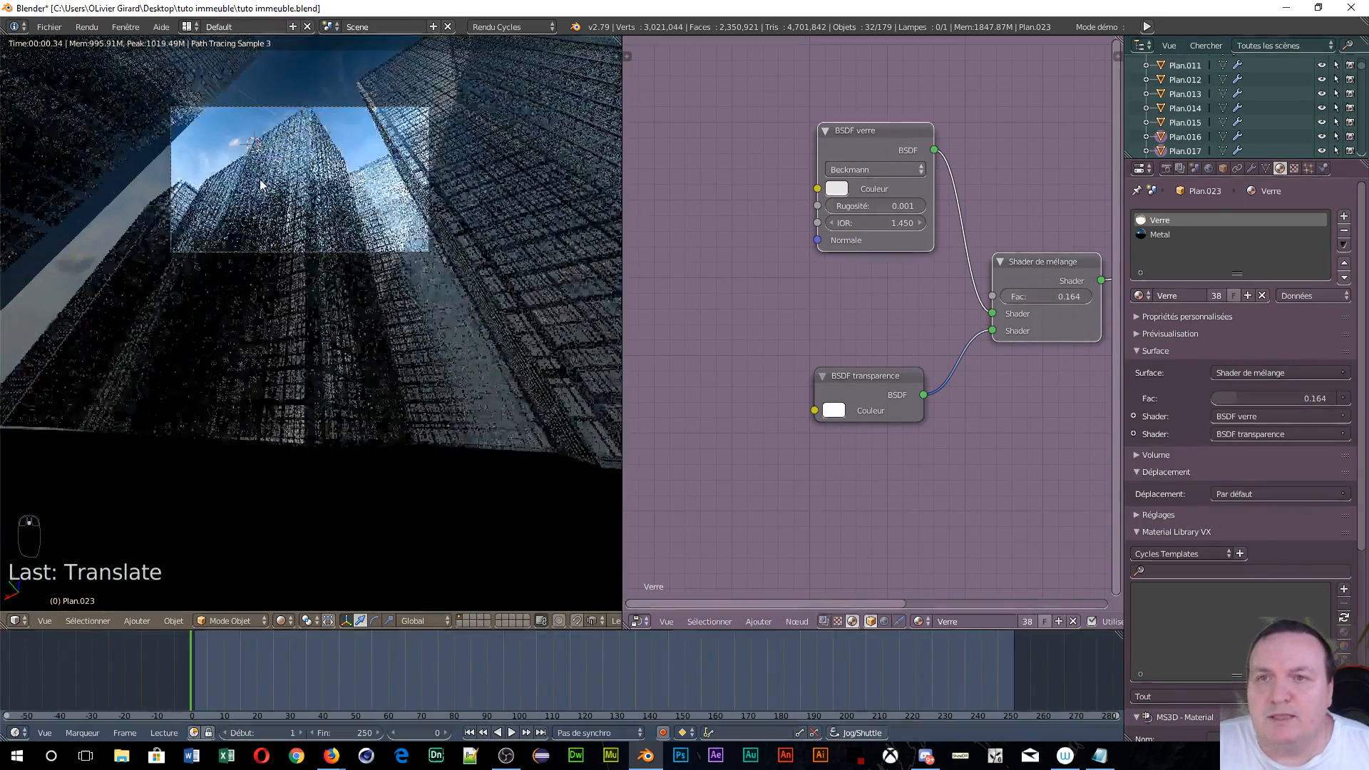
scroll(260, 179, "up", 3)
scroll(217, 196, "up", 1)
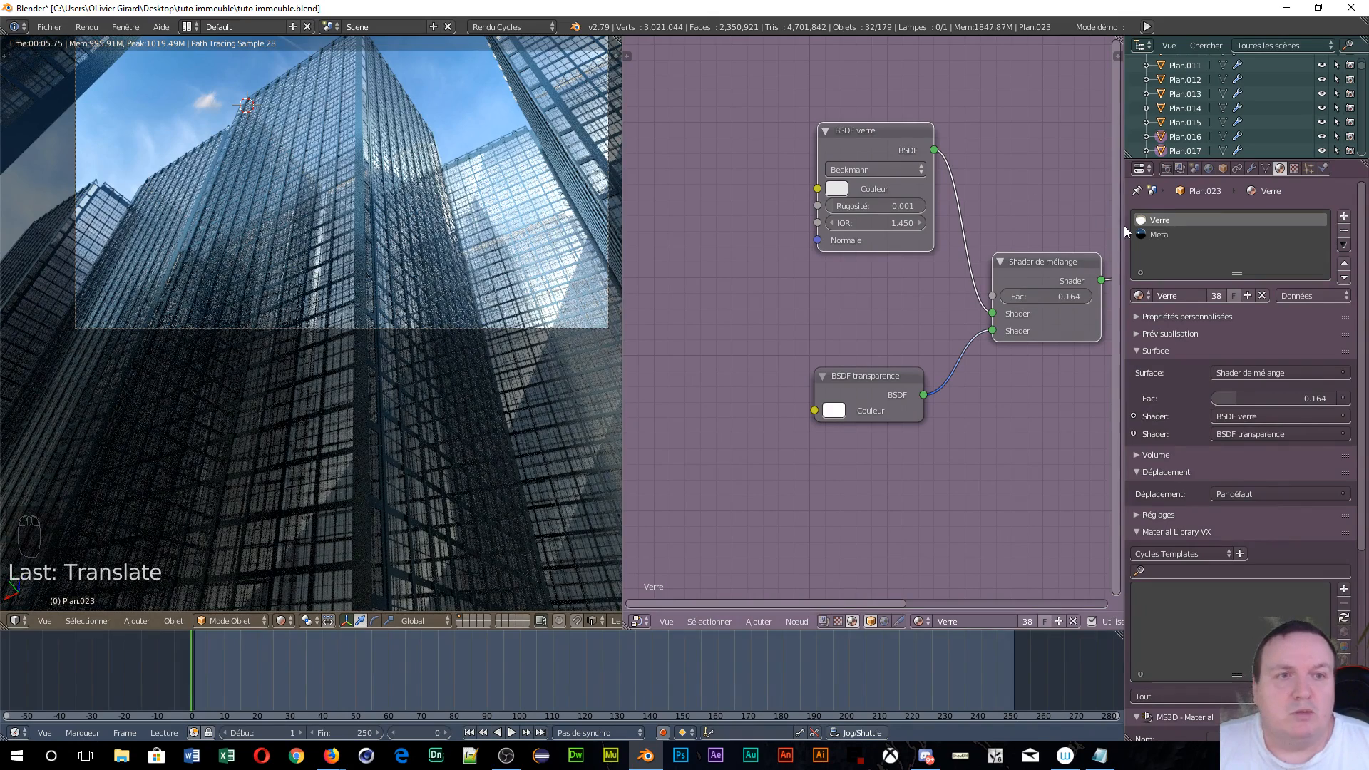
left_click(1160, 235)
middle_click_drag(762, 283, 838, 390)
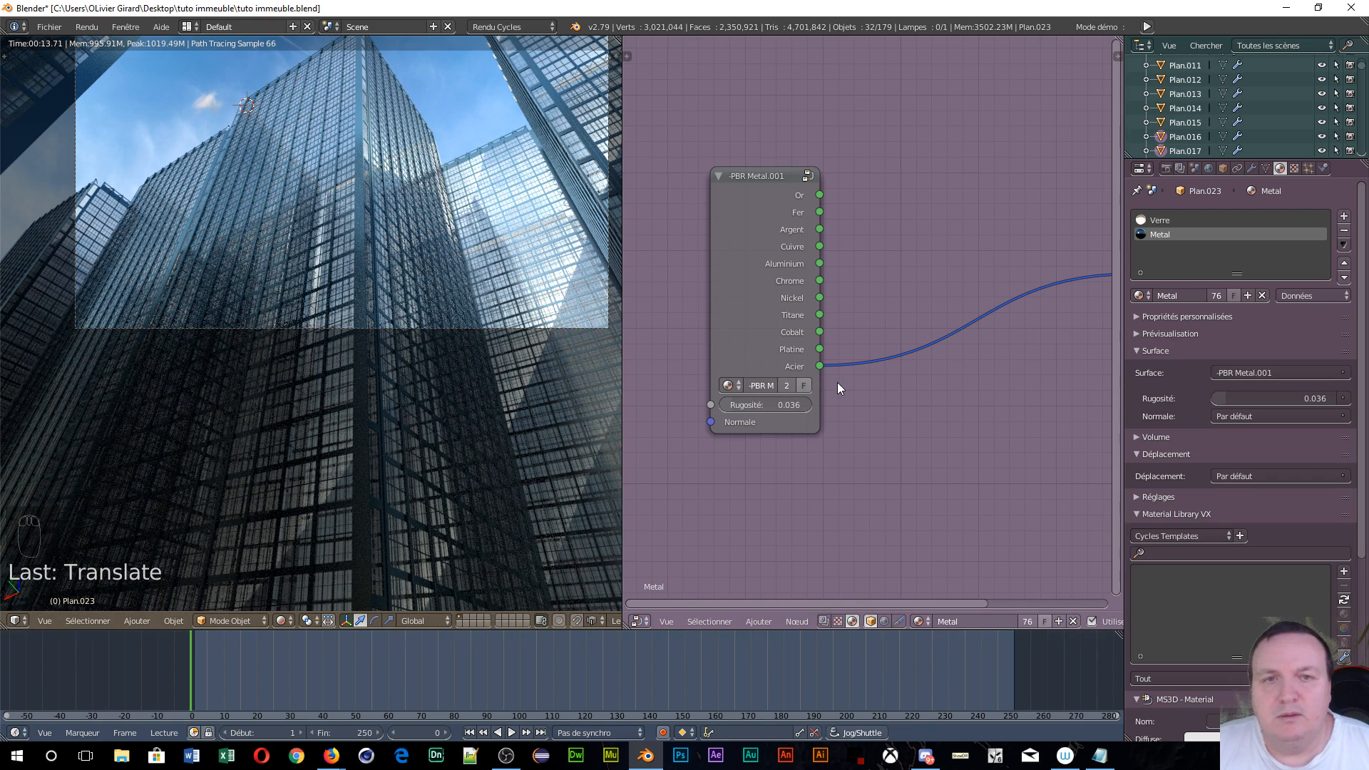
mouse_move(771, 180)
left_mouse_down()
mouse_move(714, 186)
mouse_move(695, 148)
mouse_move(717, 144)
mouse_move(747, 171)
left_mouse_up()
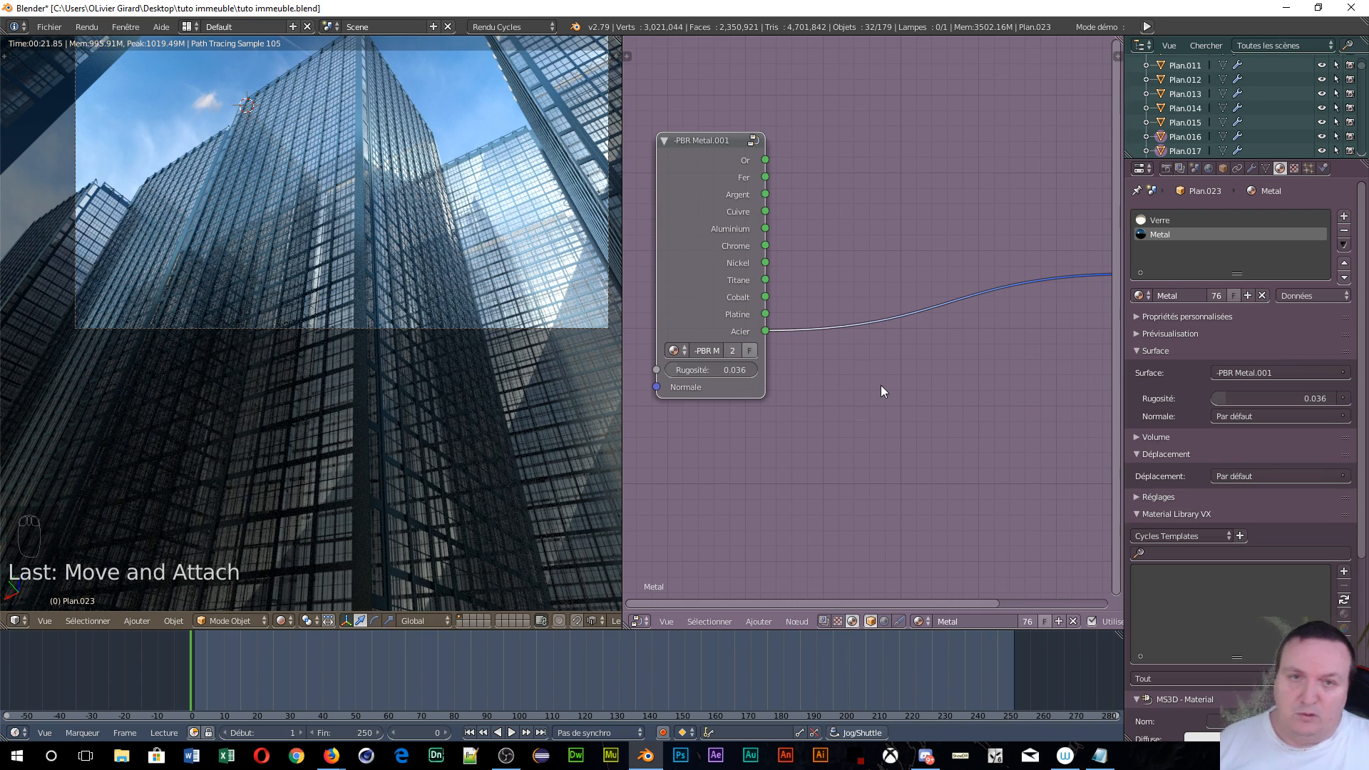
key("shift+a")
mouse_move(880, 385)
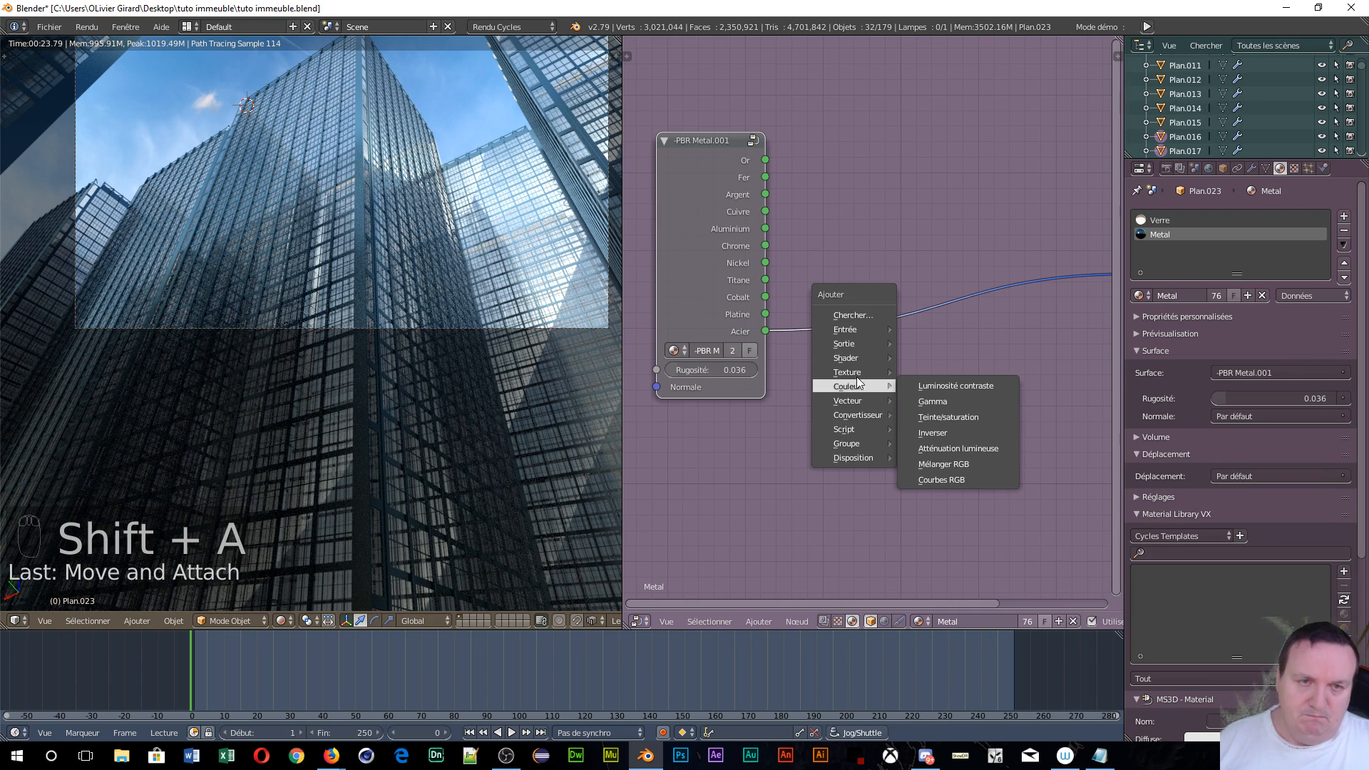
left_click(721, 186)
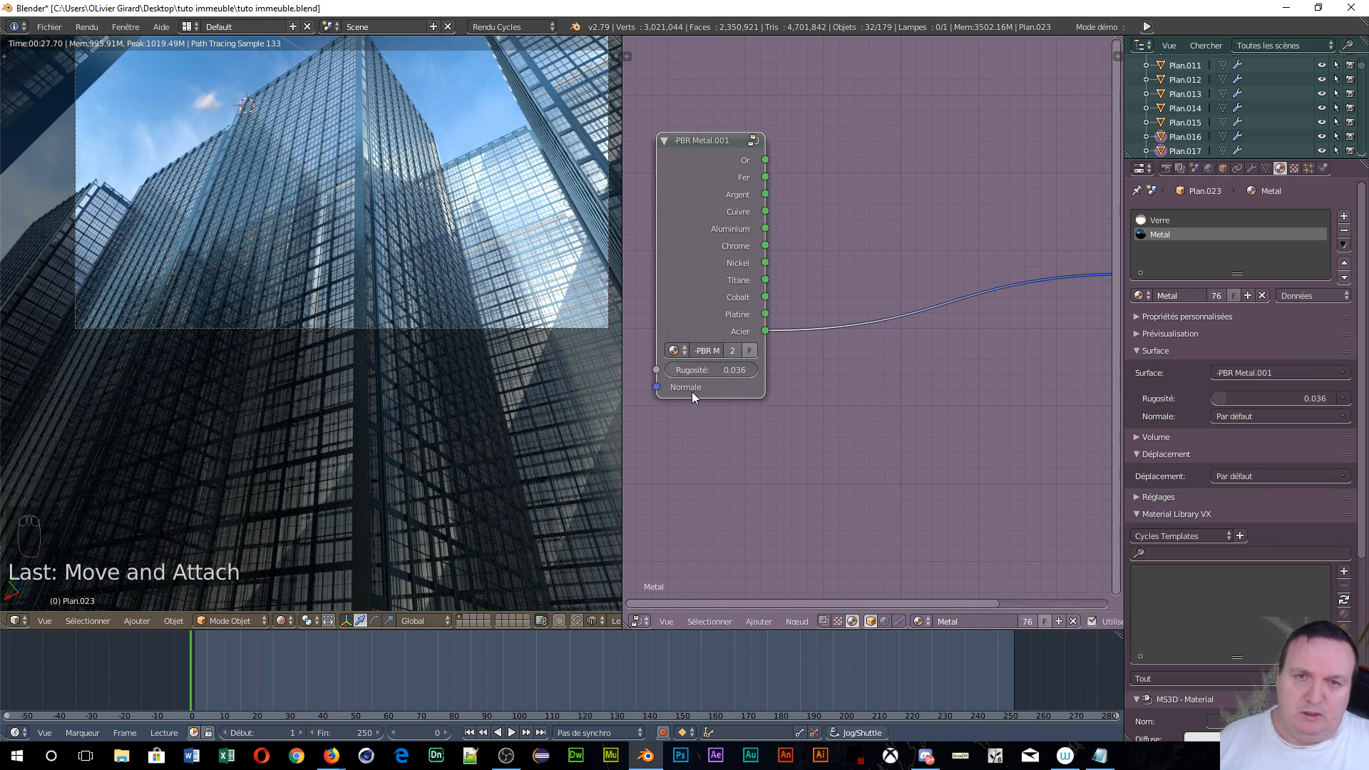
- Add a Noise Texture (Texture bruit) node ahead of the PBR Metal node, leaving a gap between the two
middle_click_drag(690, 417, 755, 193)
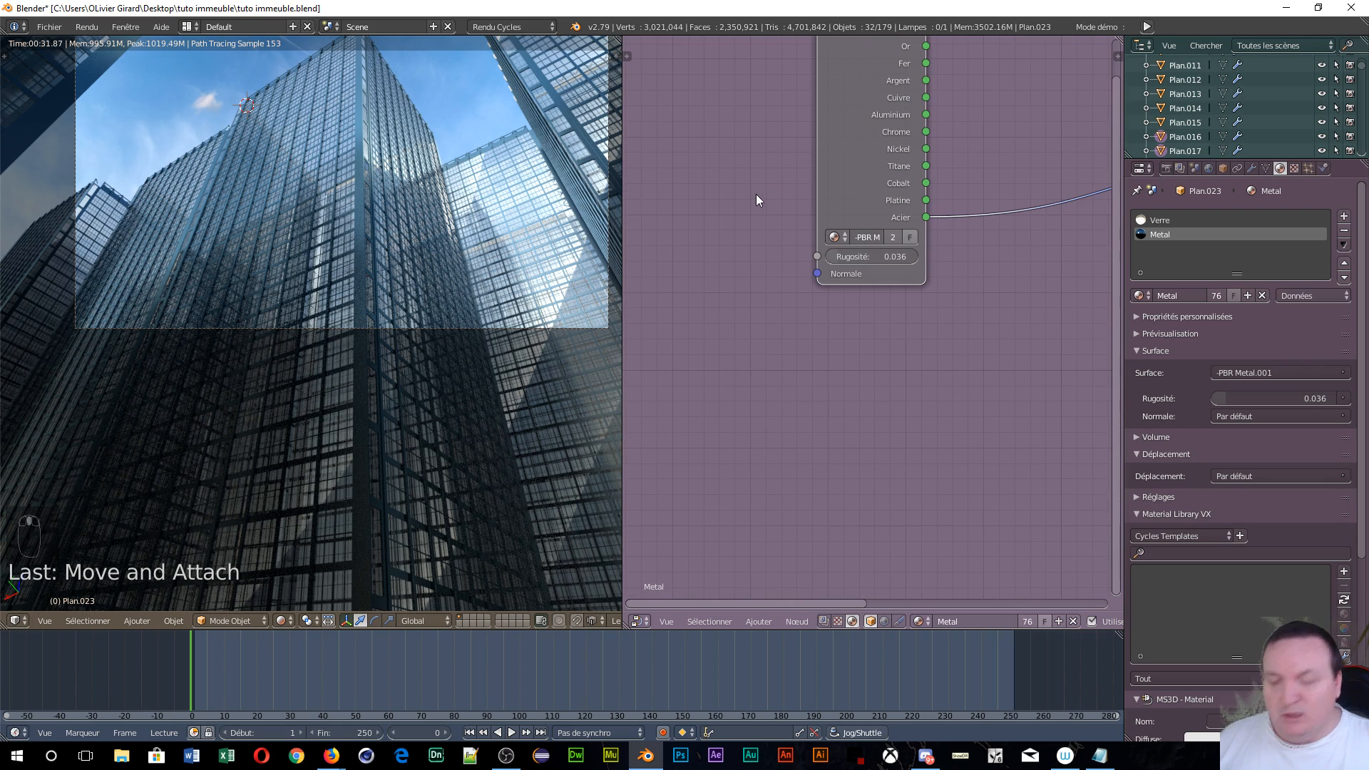
key("shift+a")
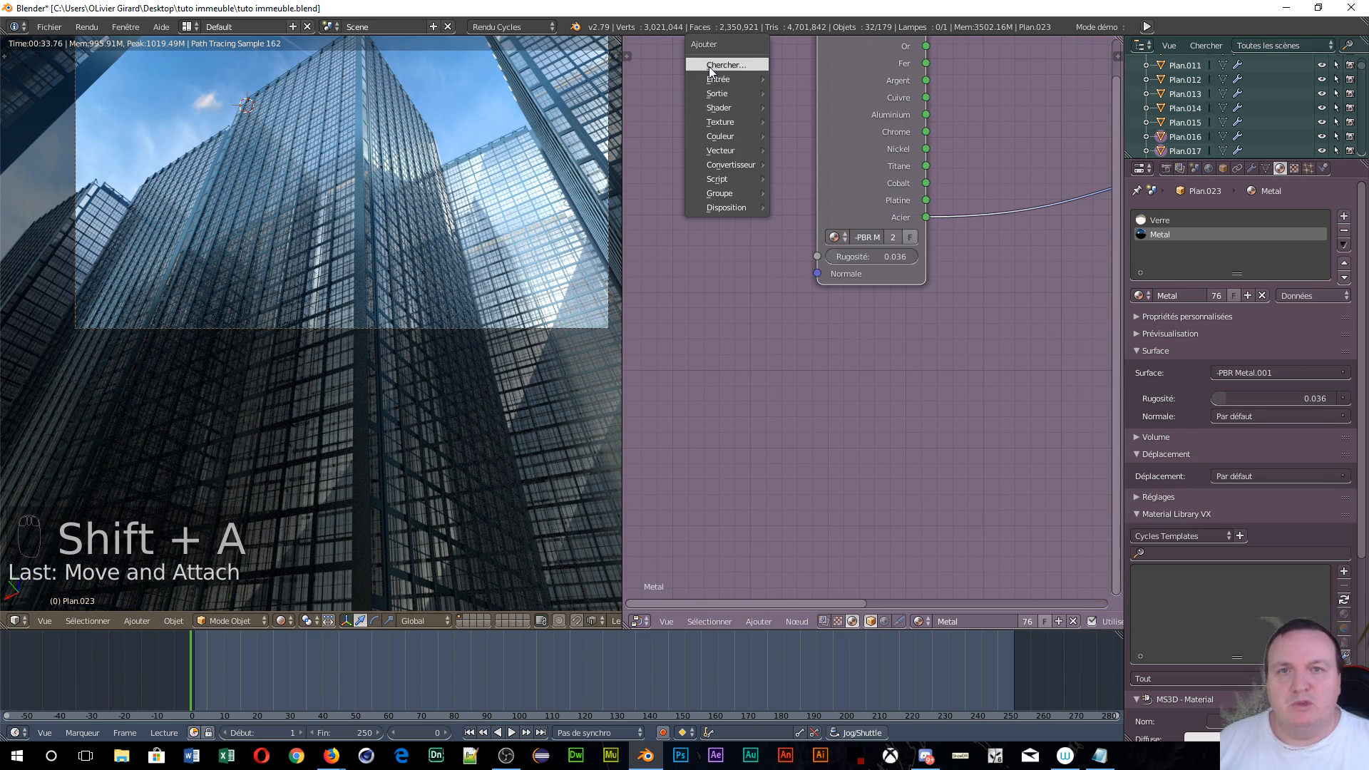
mouse_move(718, 80)
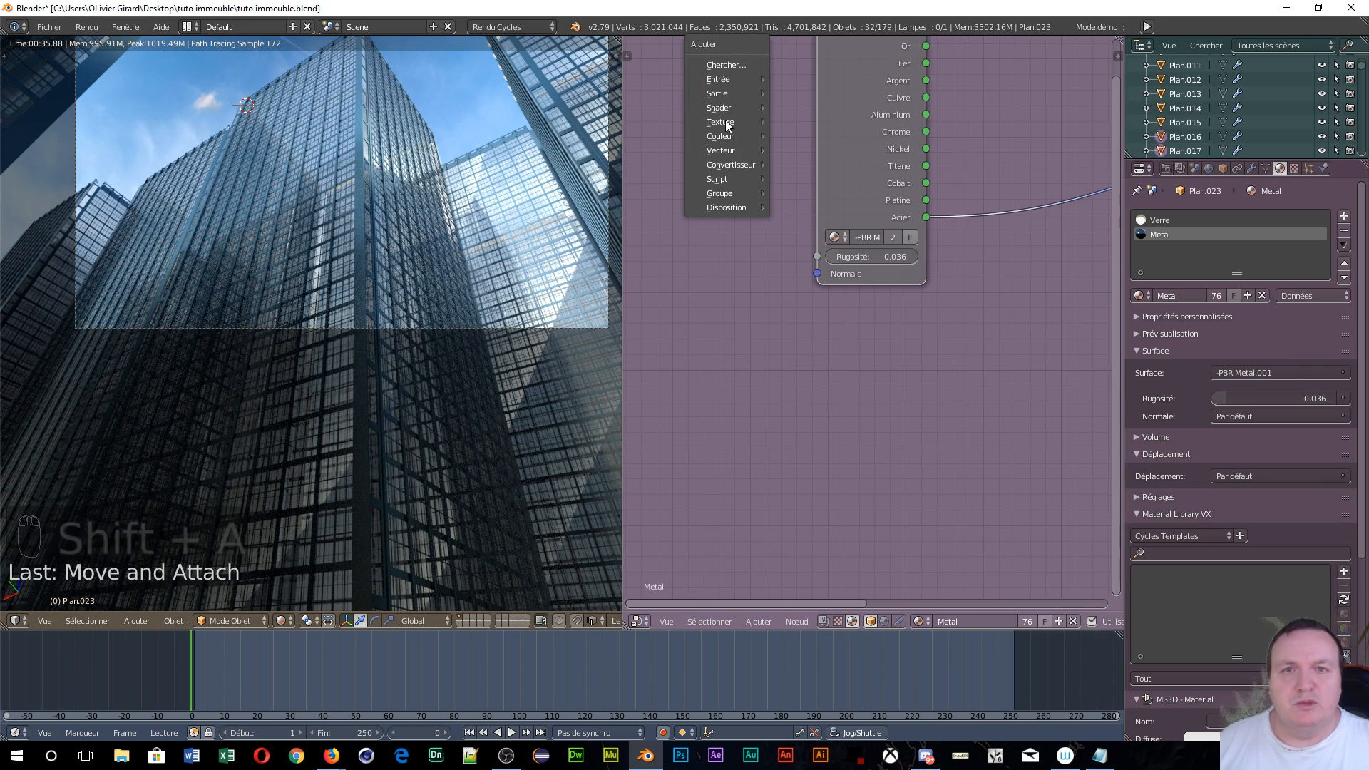
mouse_move(725, 120)
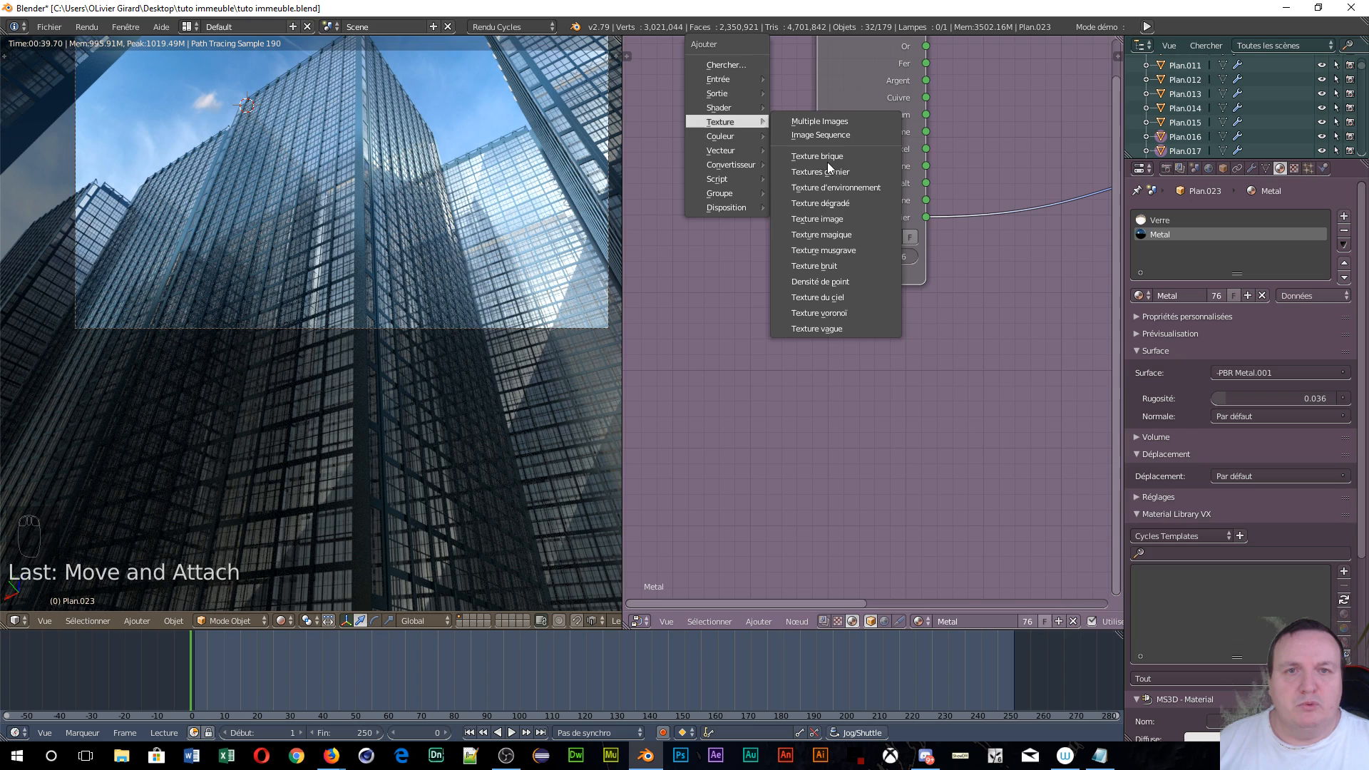
left_click(813, 266)
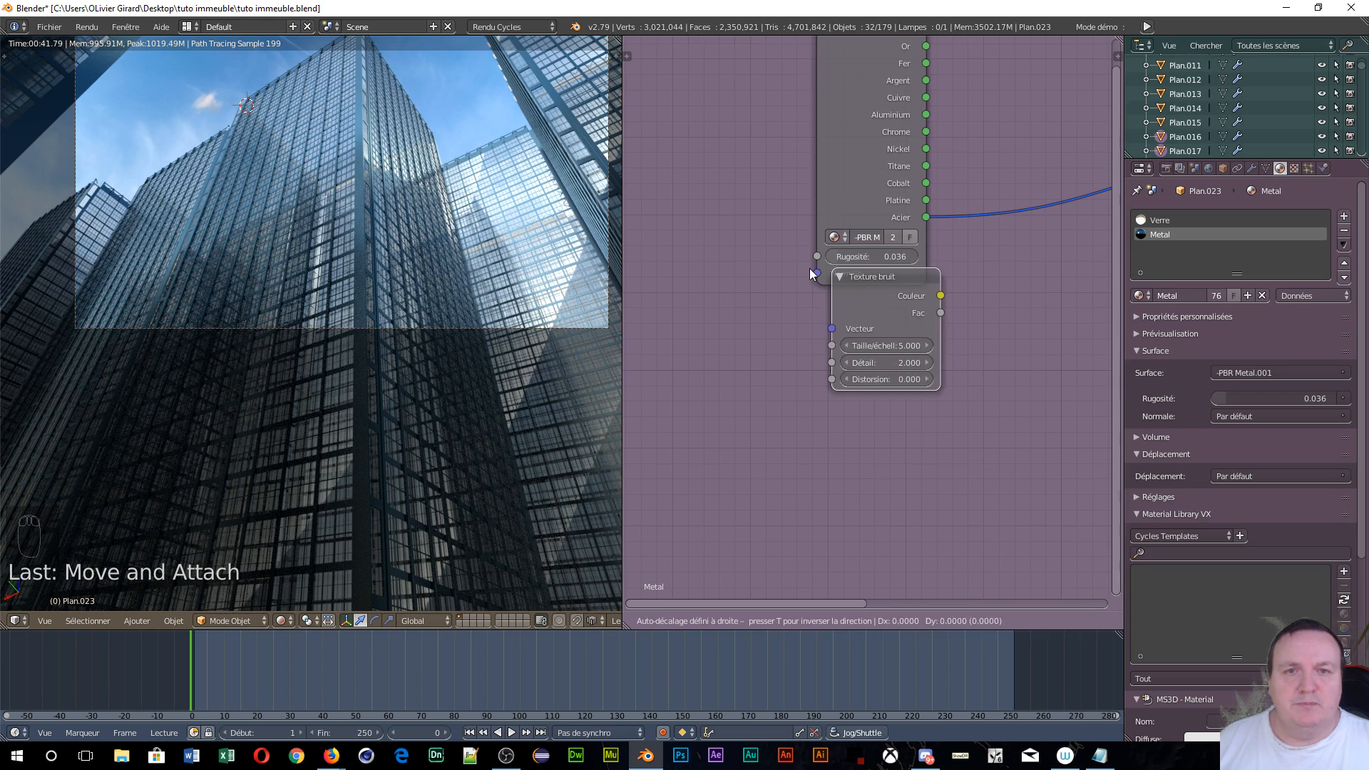
left_click(1089, 106)
middle_click_drag(983, 498, 1114, 386)
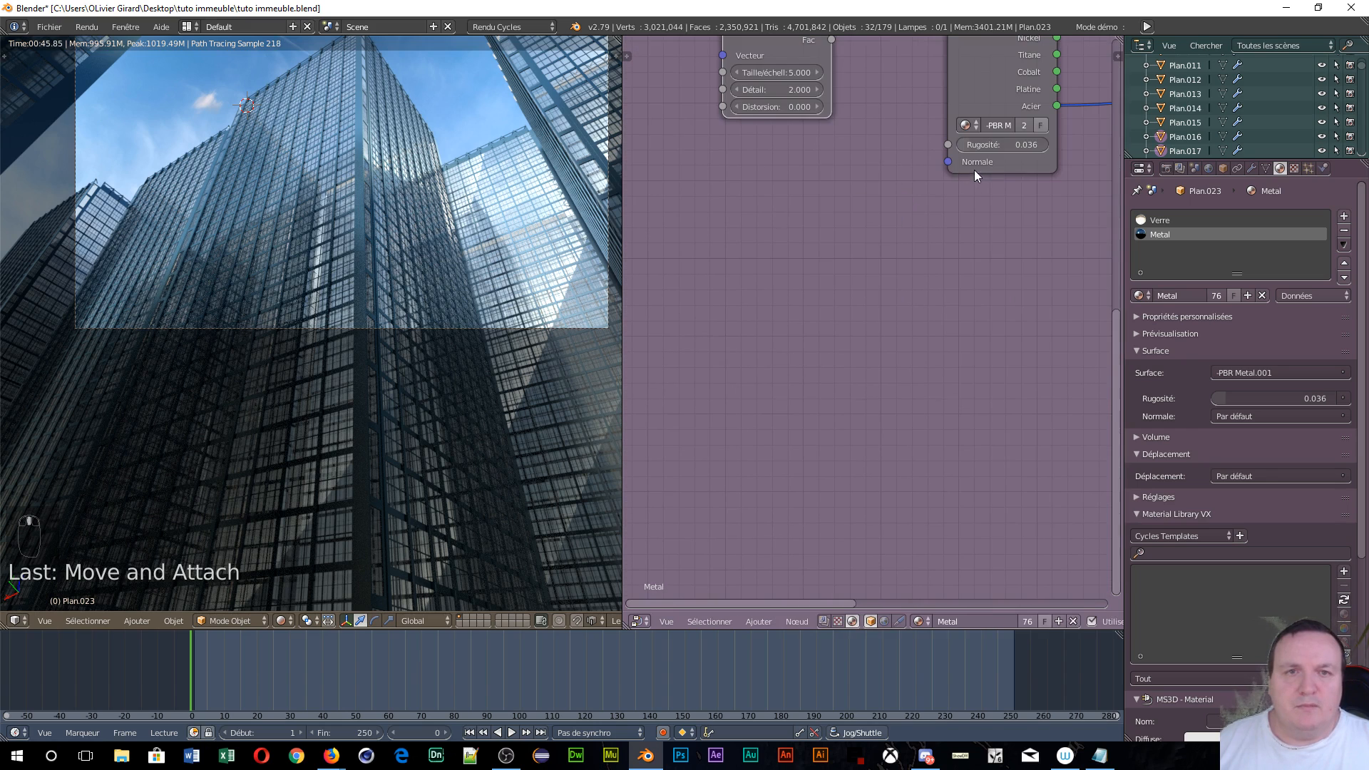
middle_click_drag(849, 186, 976, 369)
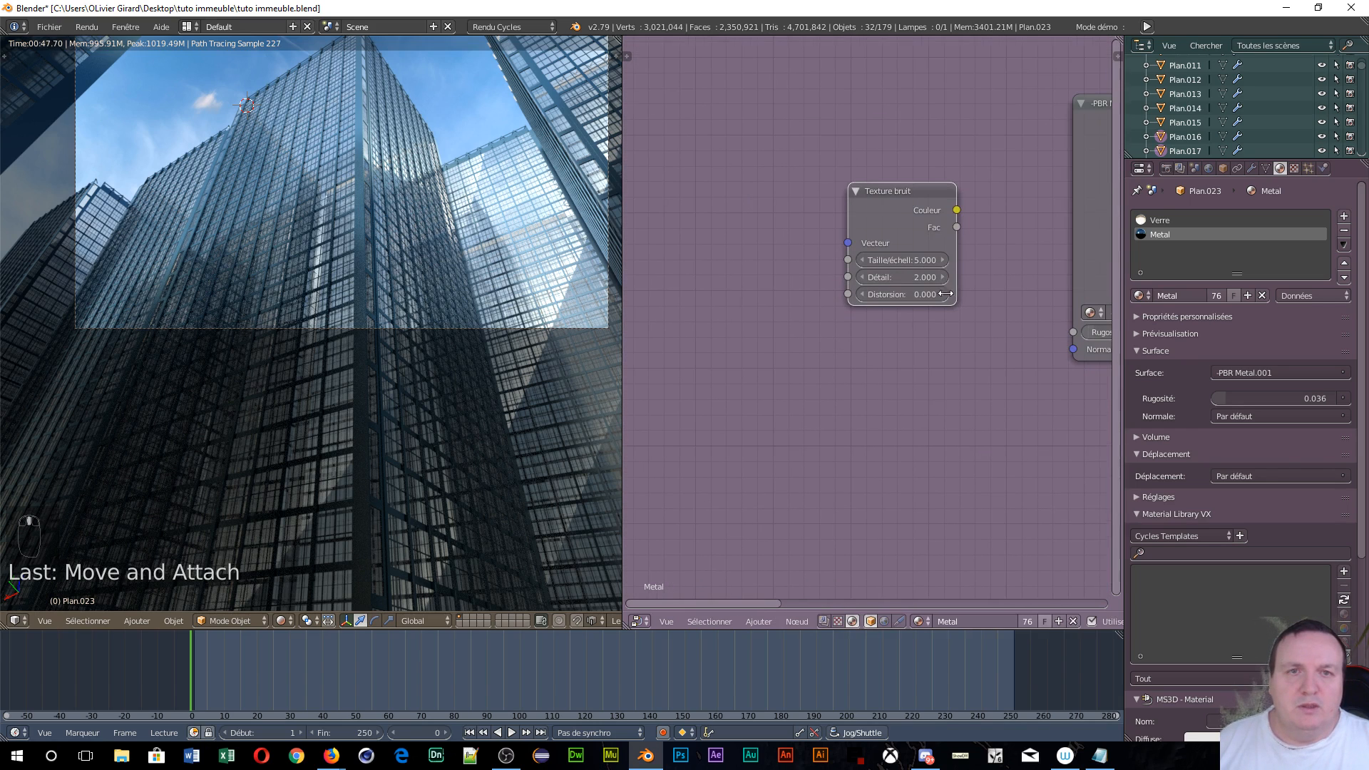
left_click_drag(931, 187, 759, 178)
- Add a Bump node between the noise texture and the PBR Metal node
key("shift+a")
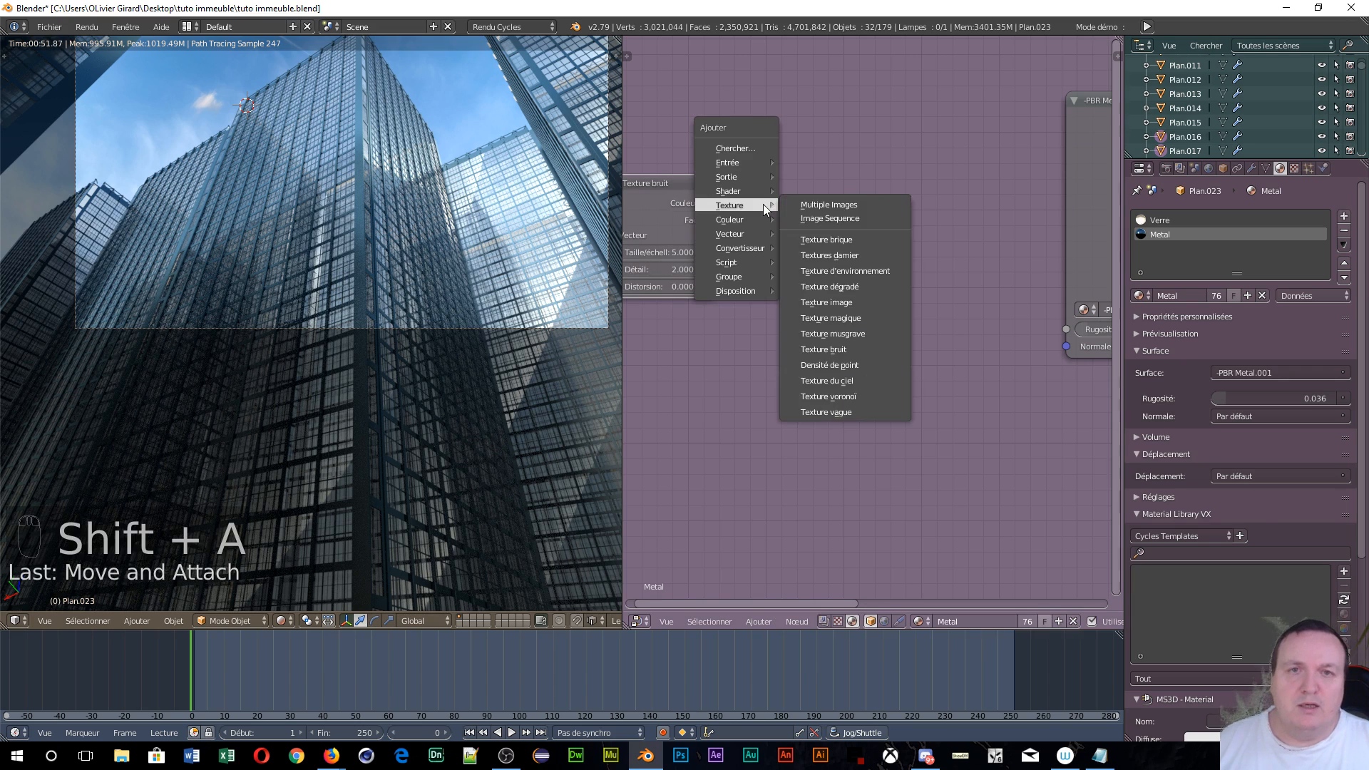
mouse_move(732, 251)
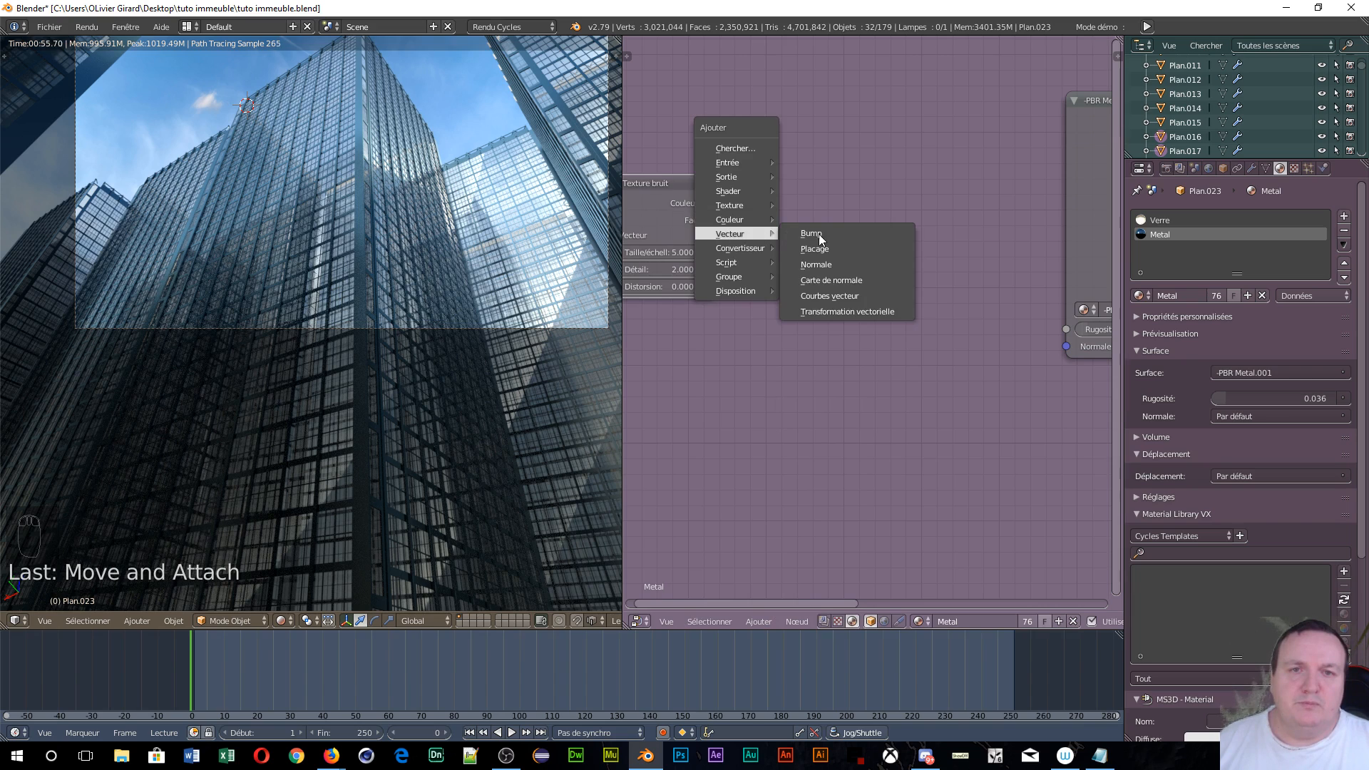
left_click(811, 234)
left_click(786, 228)
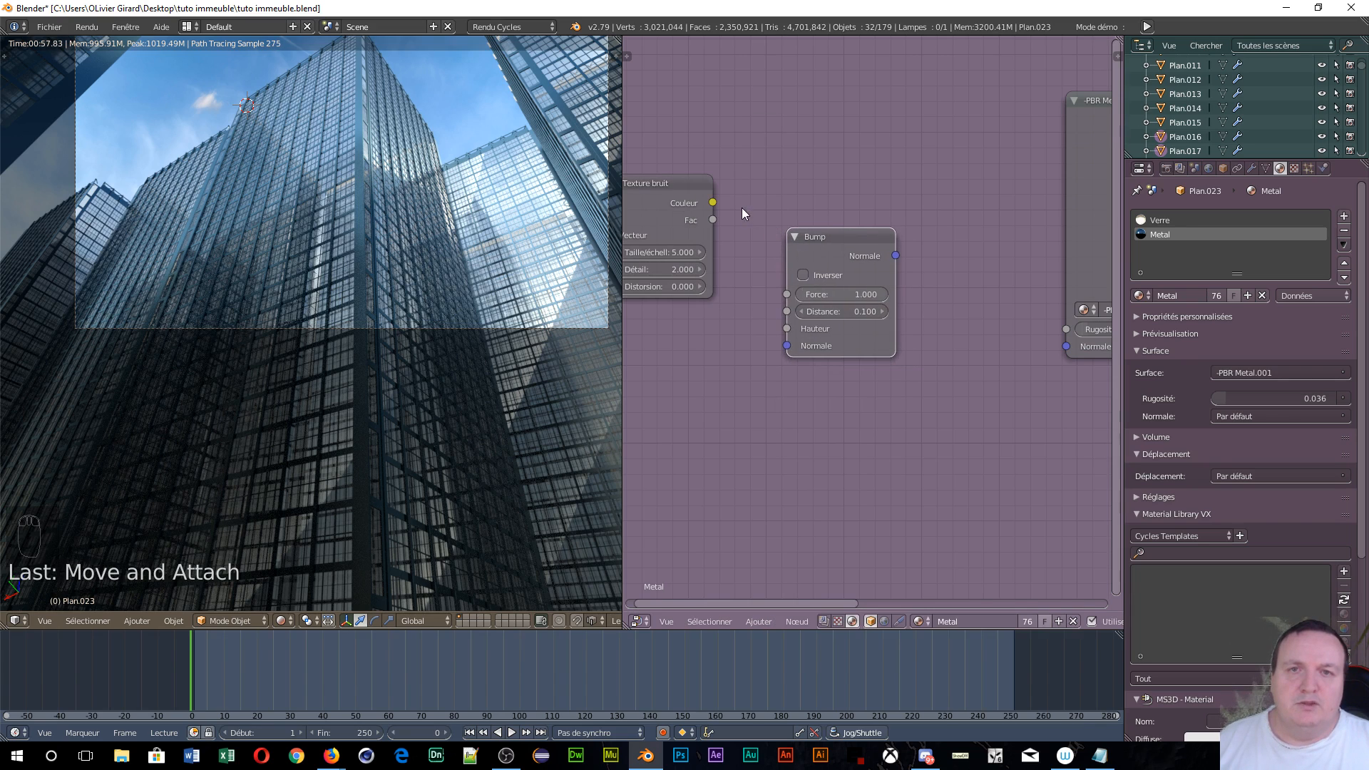
- Link the noise Couleur output to the Bump Hauteur input and the Bump Normale output to the PBR Metal Normale input
left_click_drag(713, 203, 789, 332)
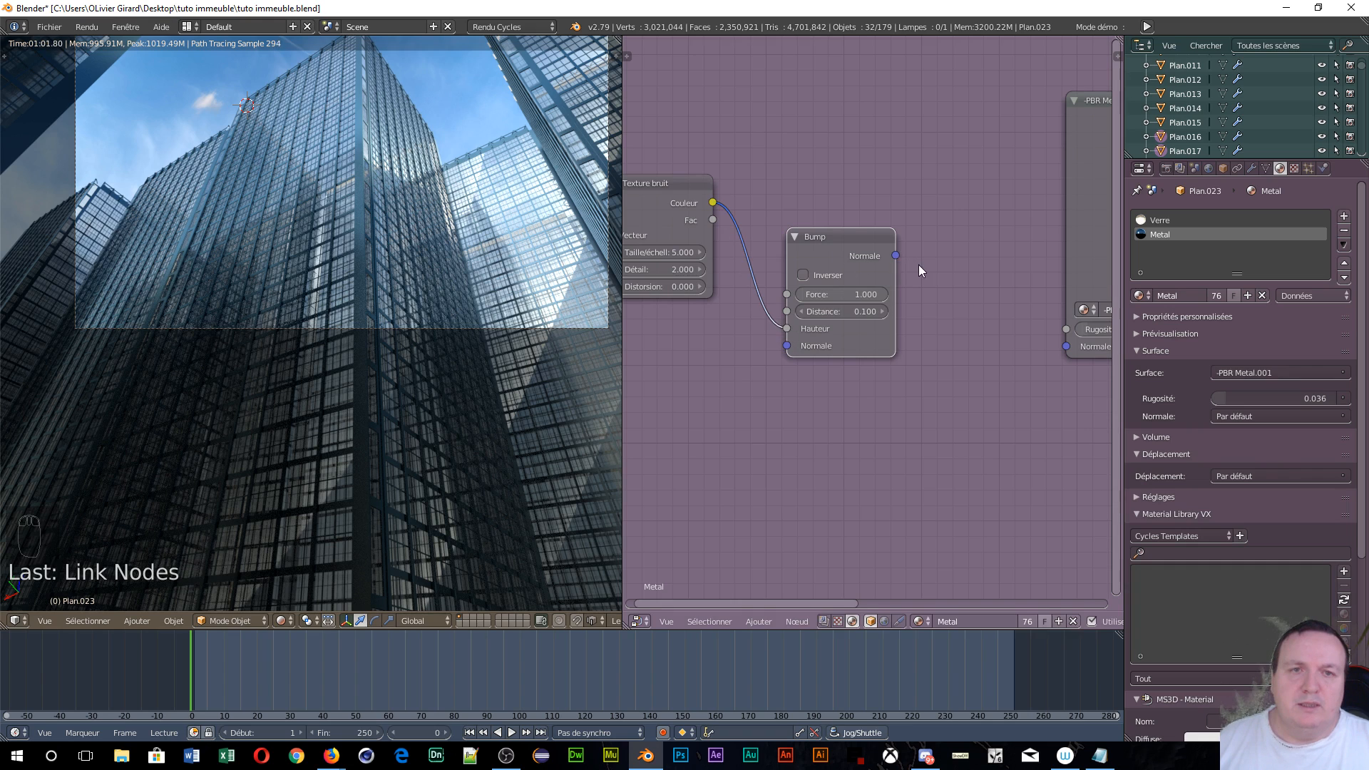
key("g")
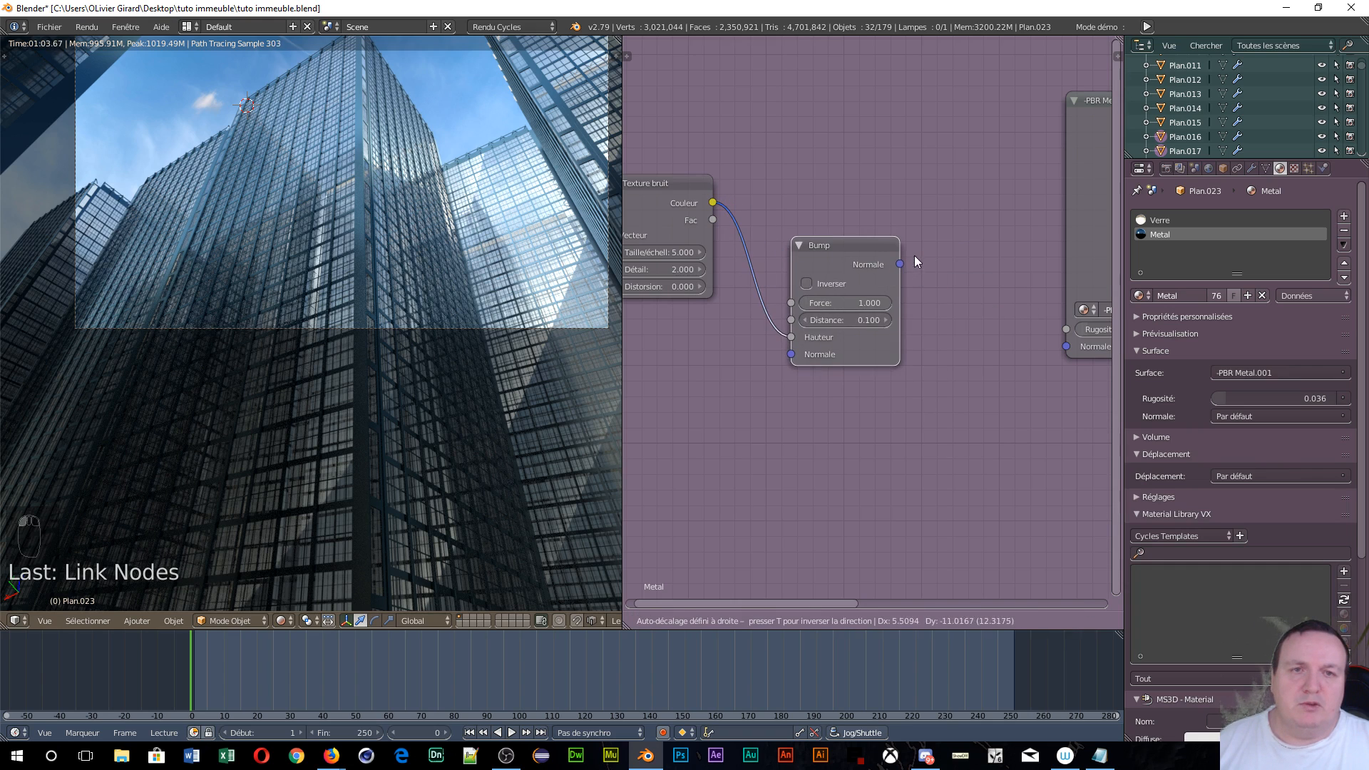
left_click(906, 257)
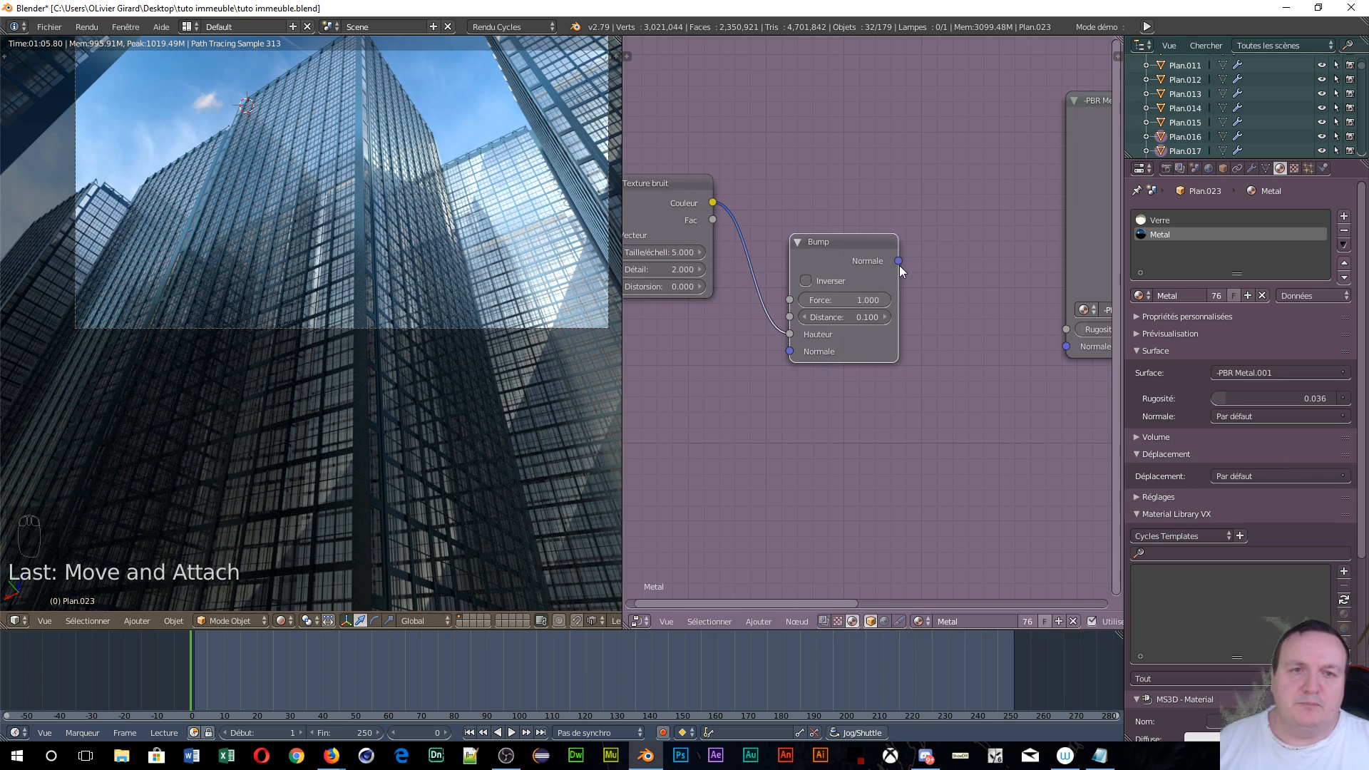
left_click_drag(899, 259, 1069, 342)
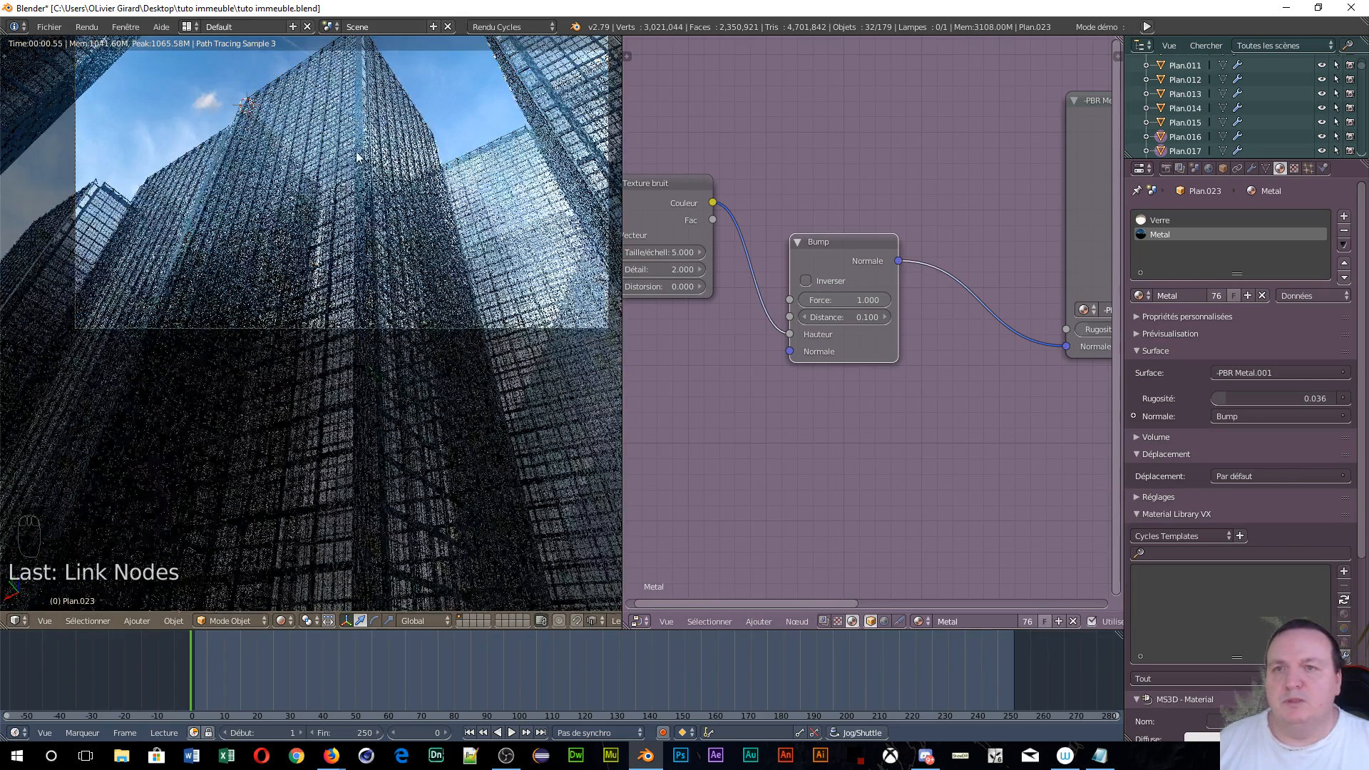
- Set the noise texture's Détail to 16 and its scale to 632.6, checking the metal bars up close in the render
scroll(365, 245, "up", 4)
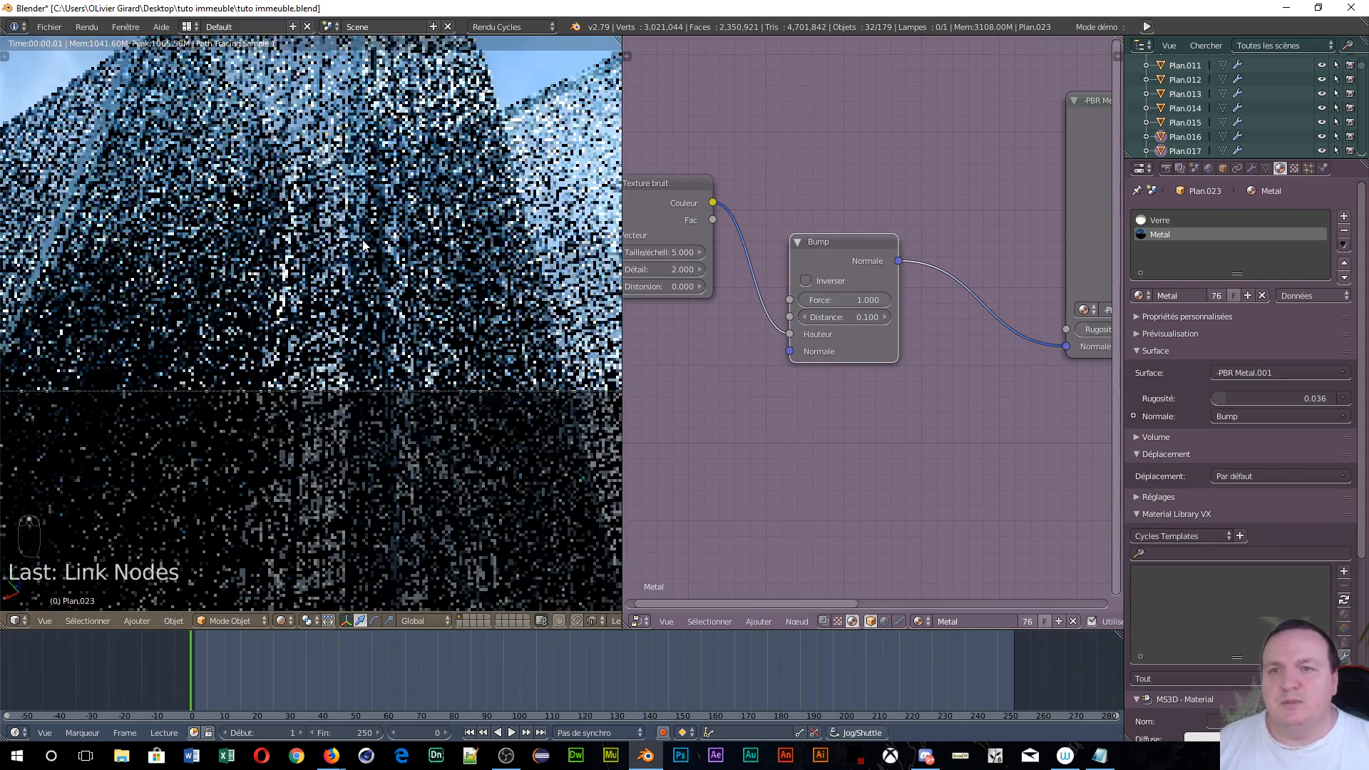
scroll(362, 244, "up", 3)
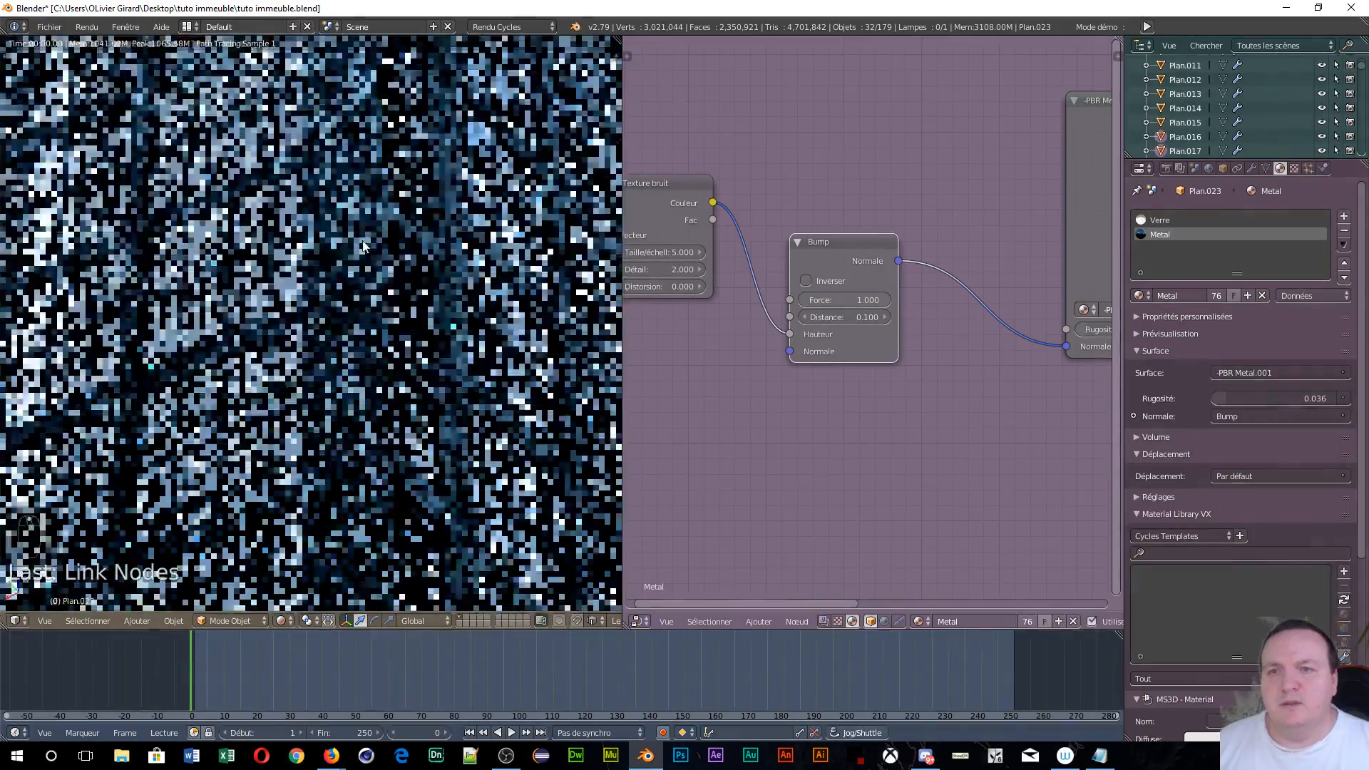
scroll(363, 241, "up", 1)
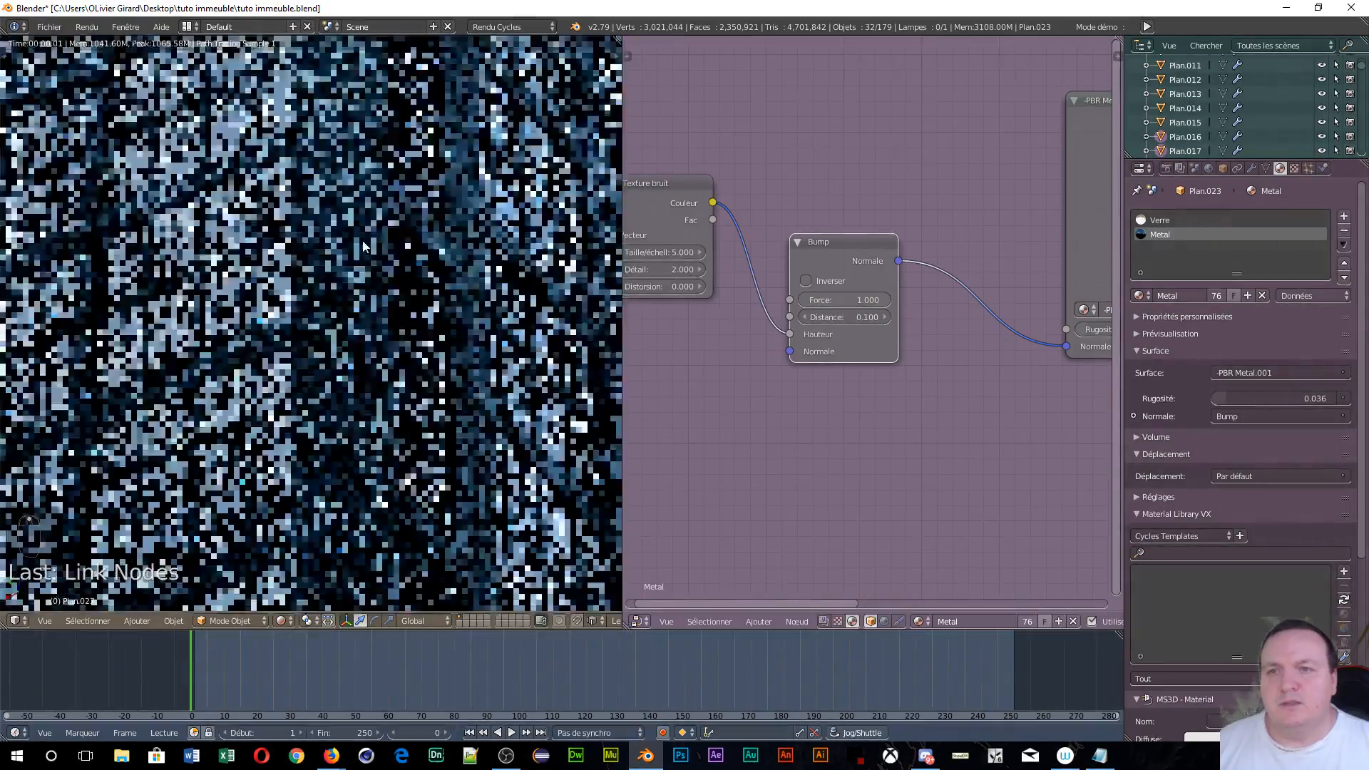
middle_click_drag(829, 406, 983, 429)
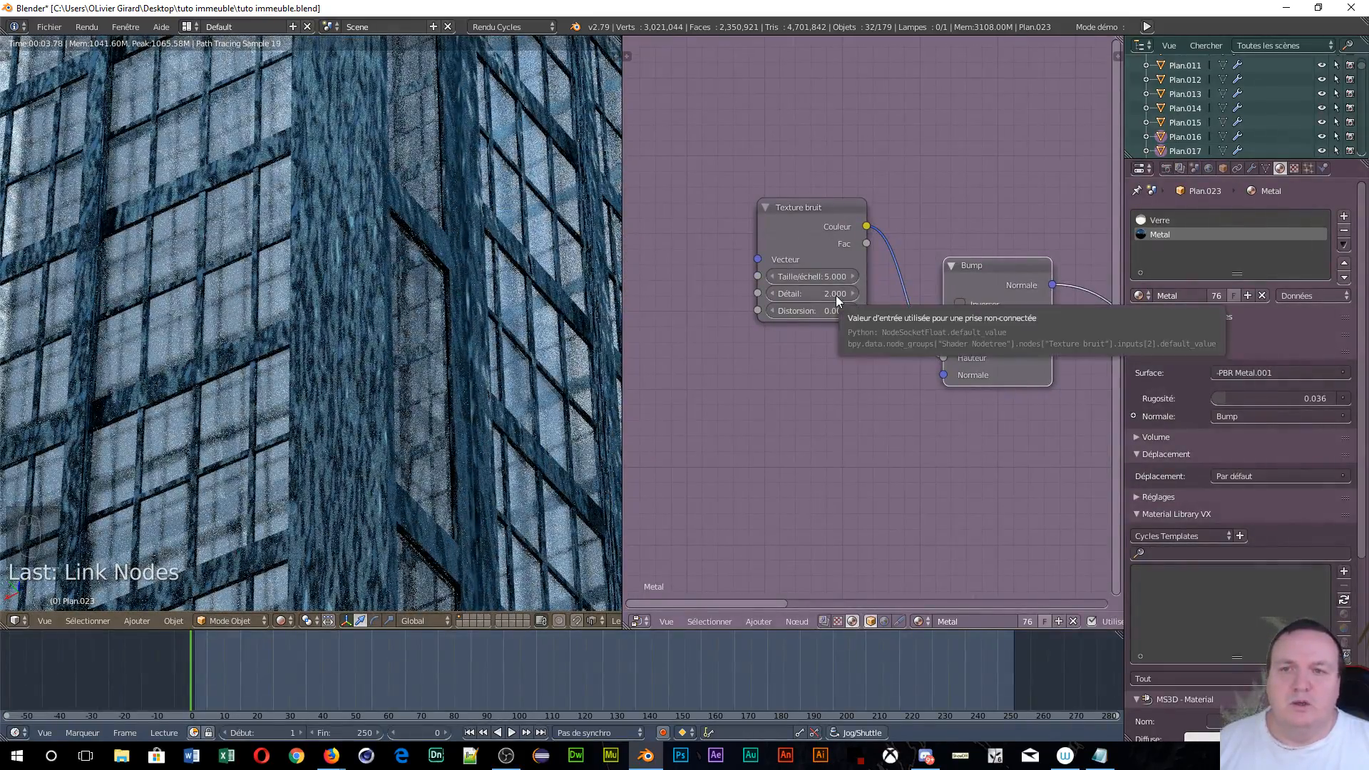
left_click_drag(835, 295, 840, 297)
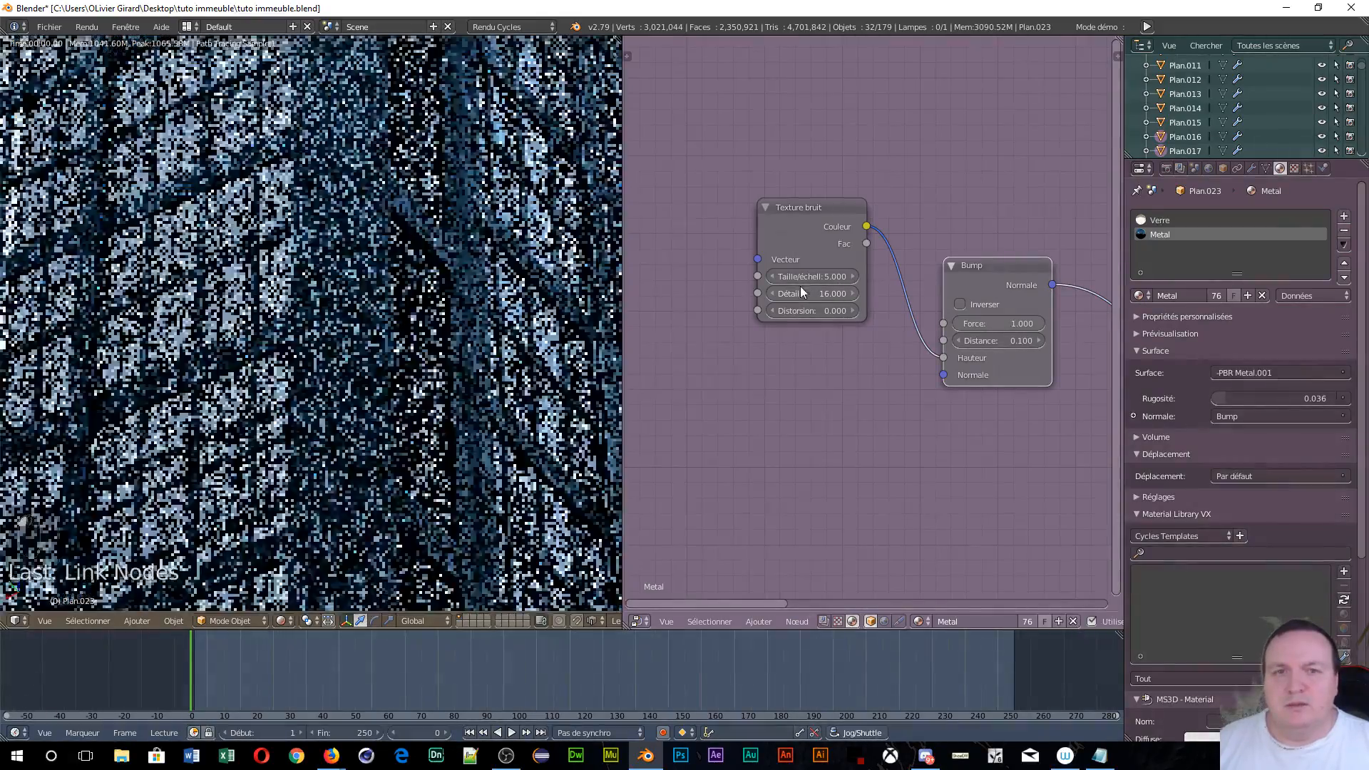
left_click_drag(809, 276, 1129, 276)
left_click_drag(1354, 277, 1368, 277)
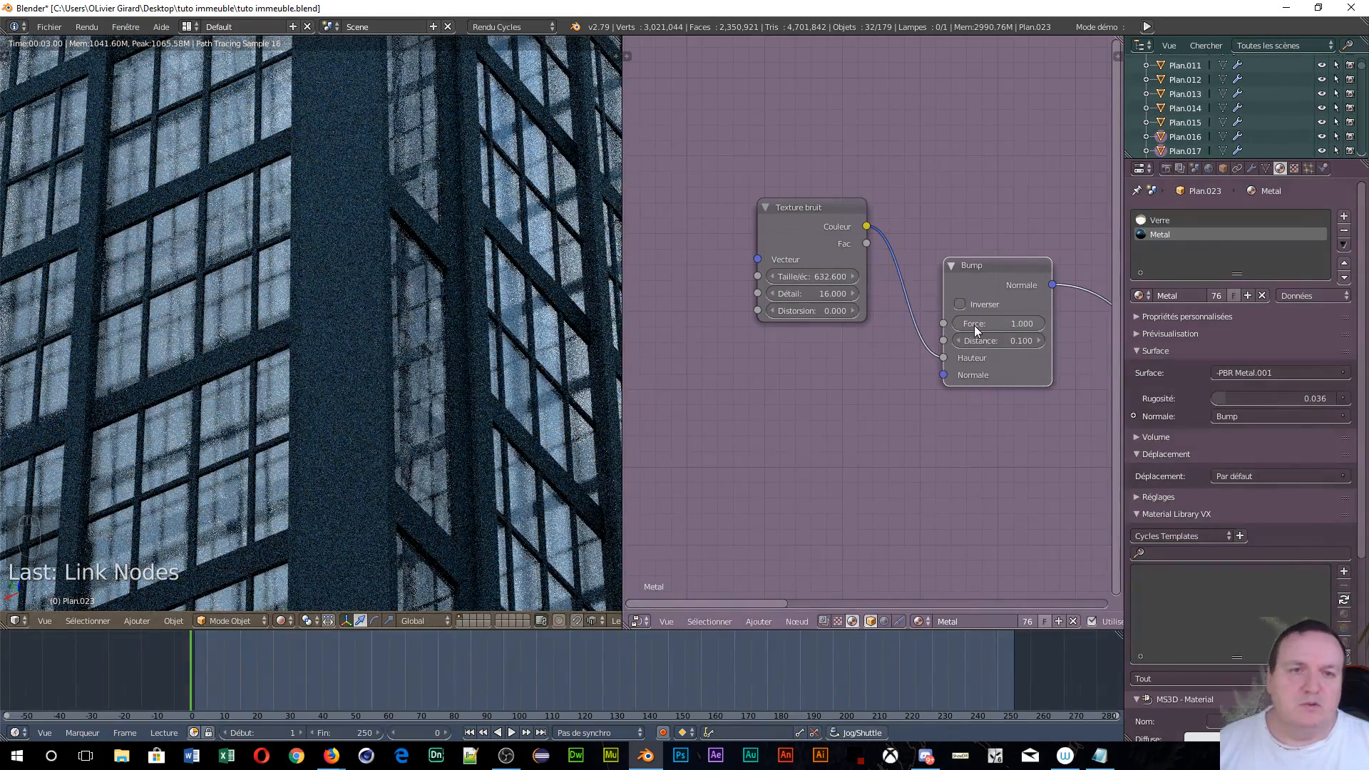
- Lower the Bump node's Force to 0.027, comparing the metal surface from afar and up close
mouse_move(974, 325)
left_mouse_down()
mouse_move(886, 325)
mouse_move(959, 323)
left_mouse_up()
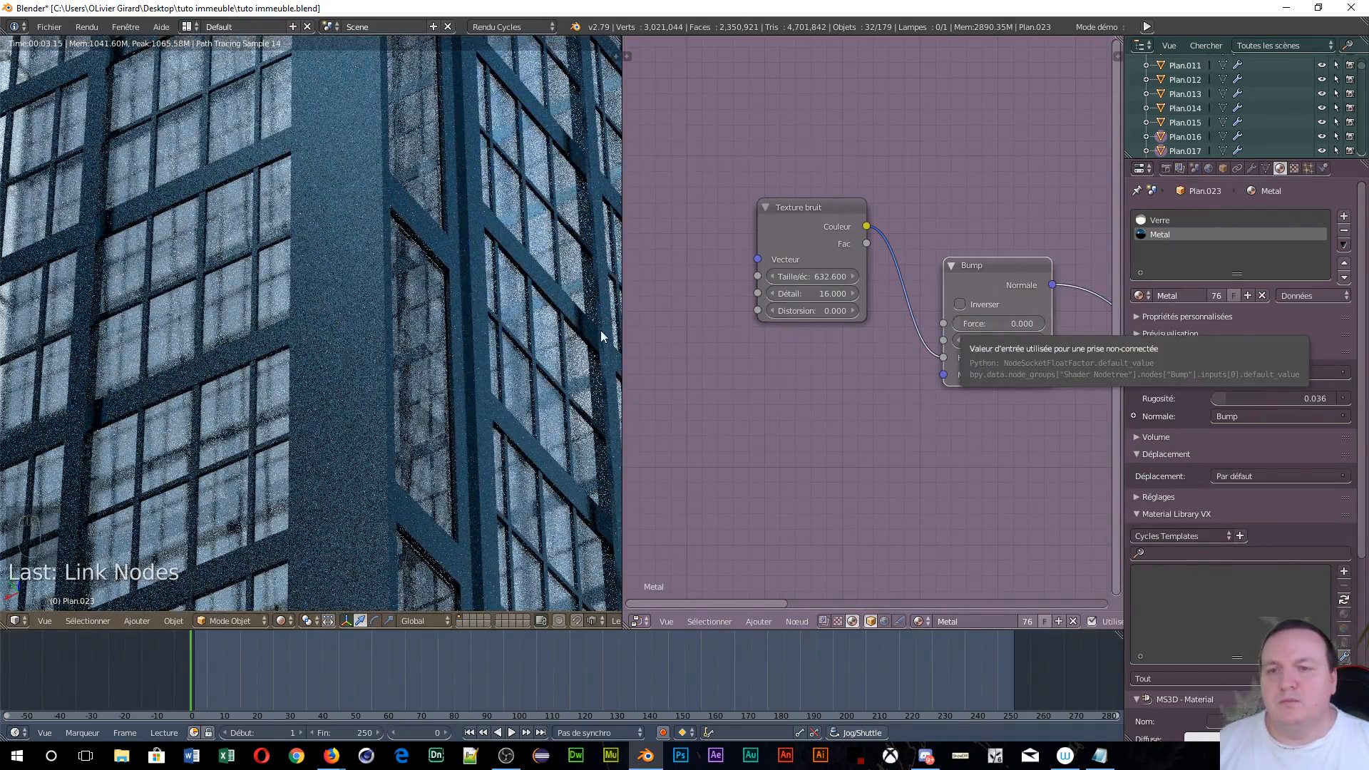
scroll(174, 250, "down", 5)
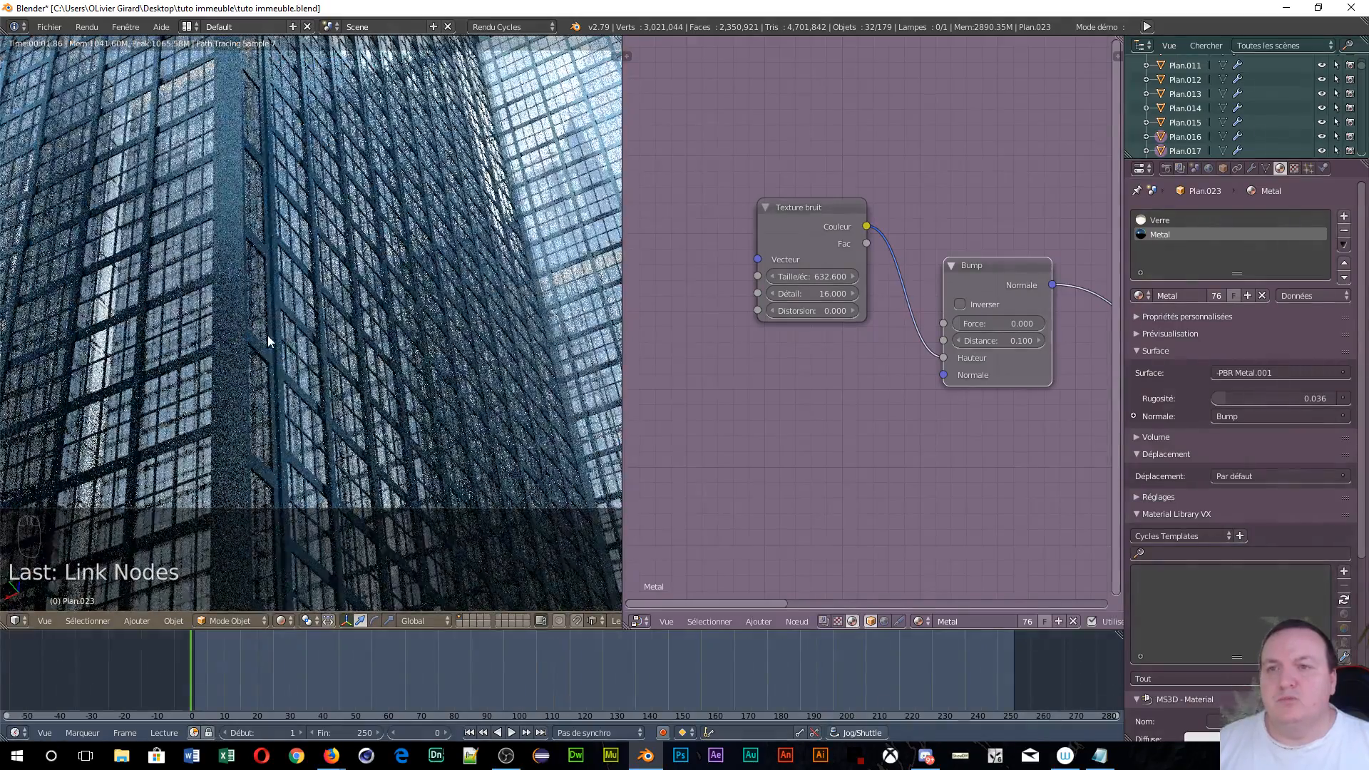
middle_click_drag(182, 225, 322, 180)
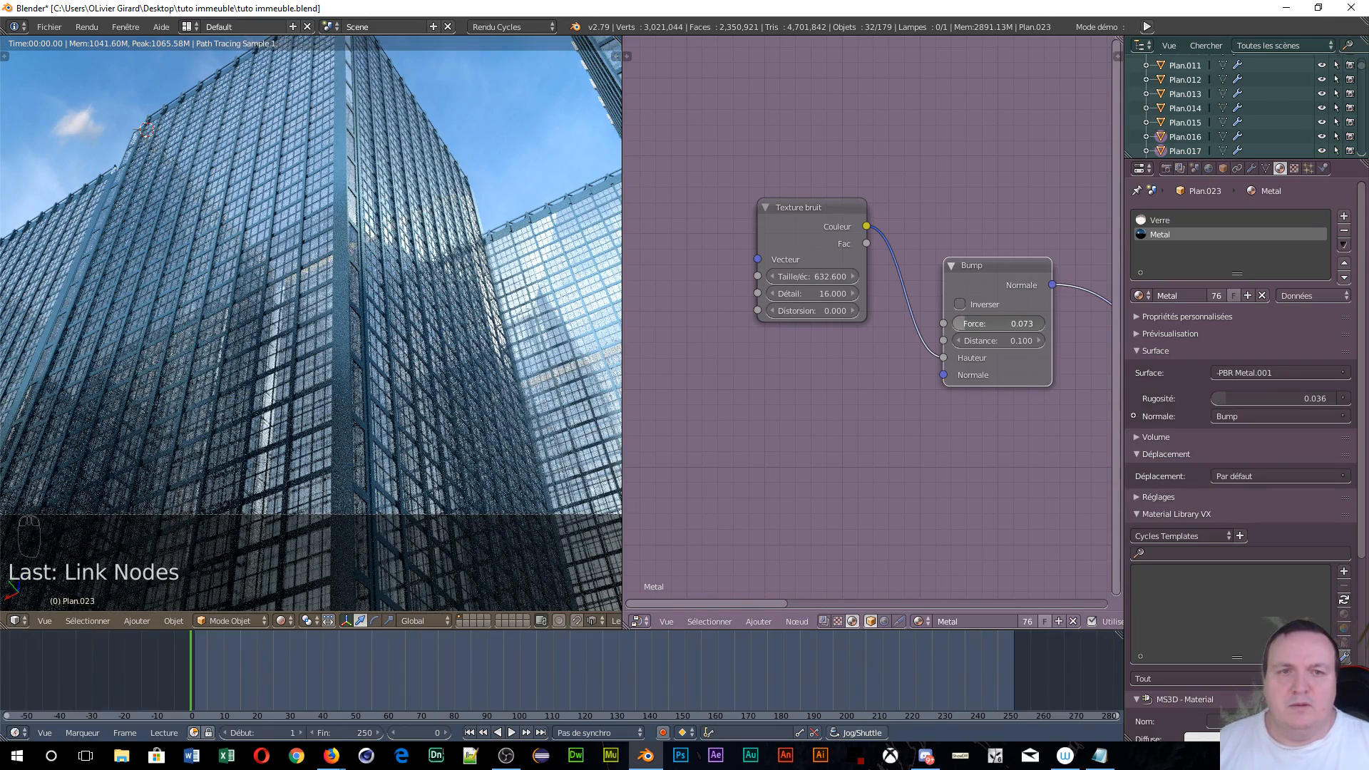
left_click_drag(998, 323, 963, 324)
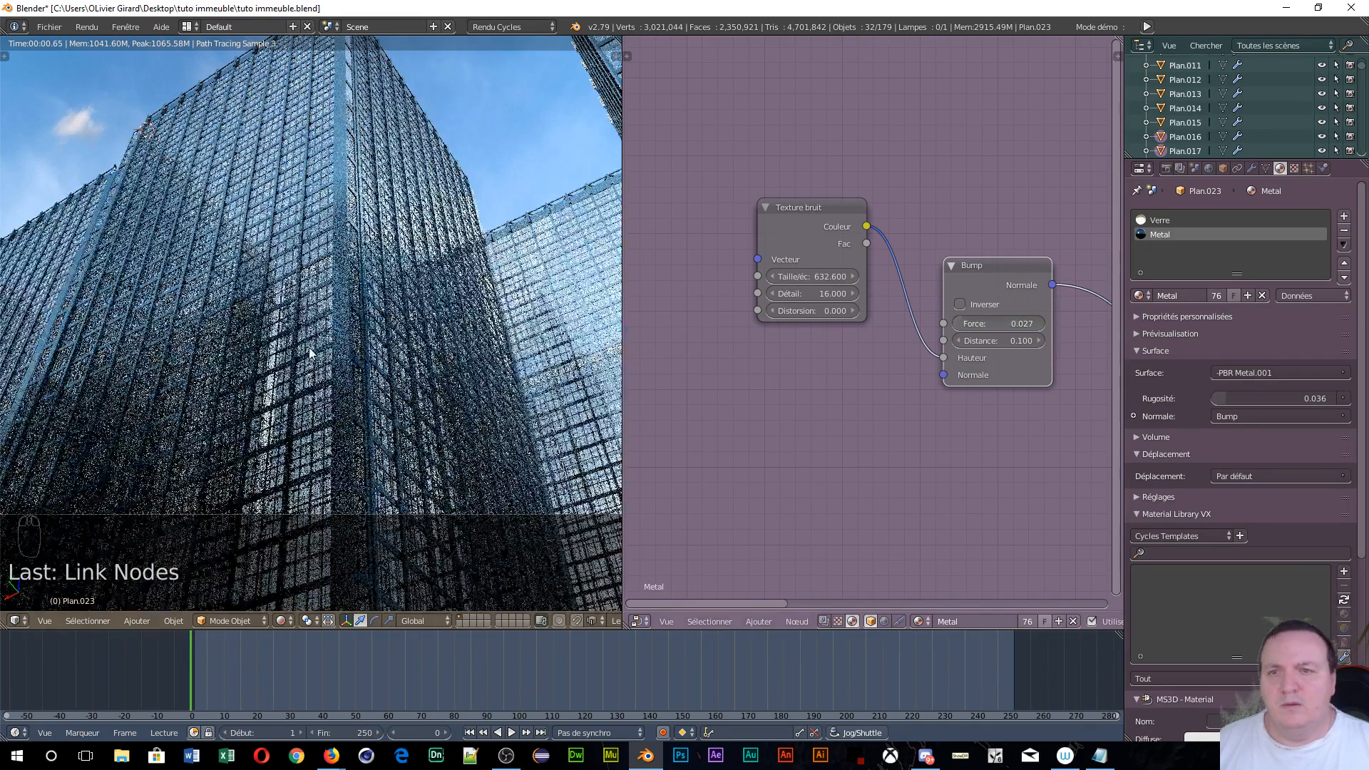
scroll(363, 337, "up", 5)
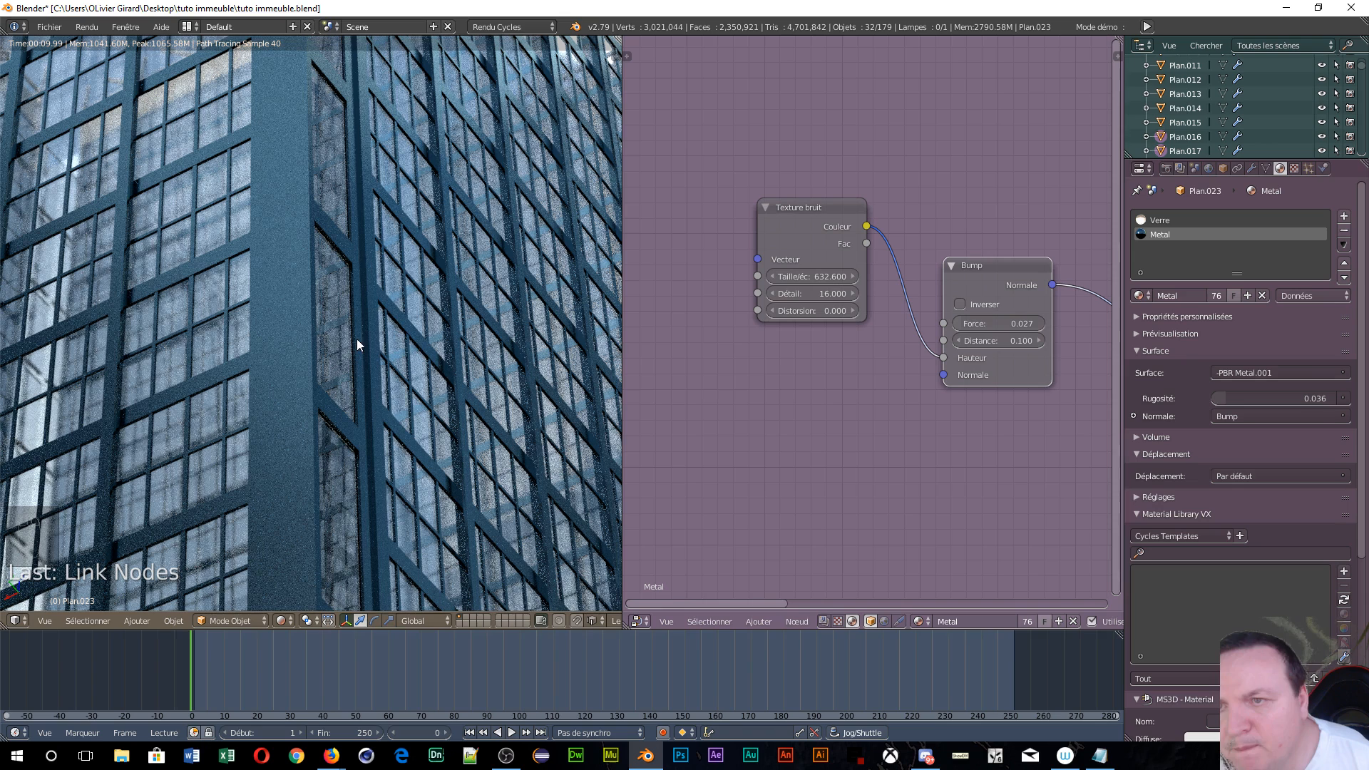
- Switch to the Verre material of the tower and raise the BSDF verre node's Rugosité to 0.003
left_click(1174, 220)
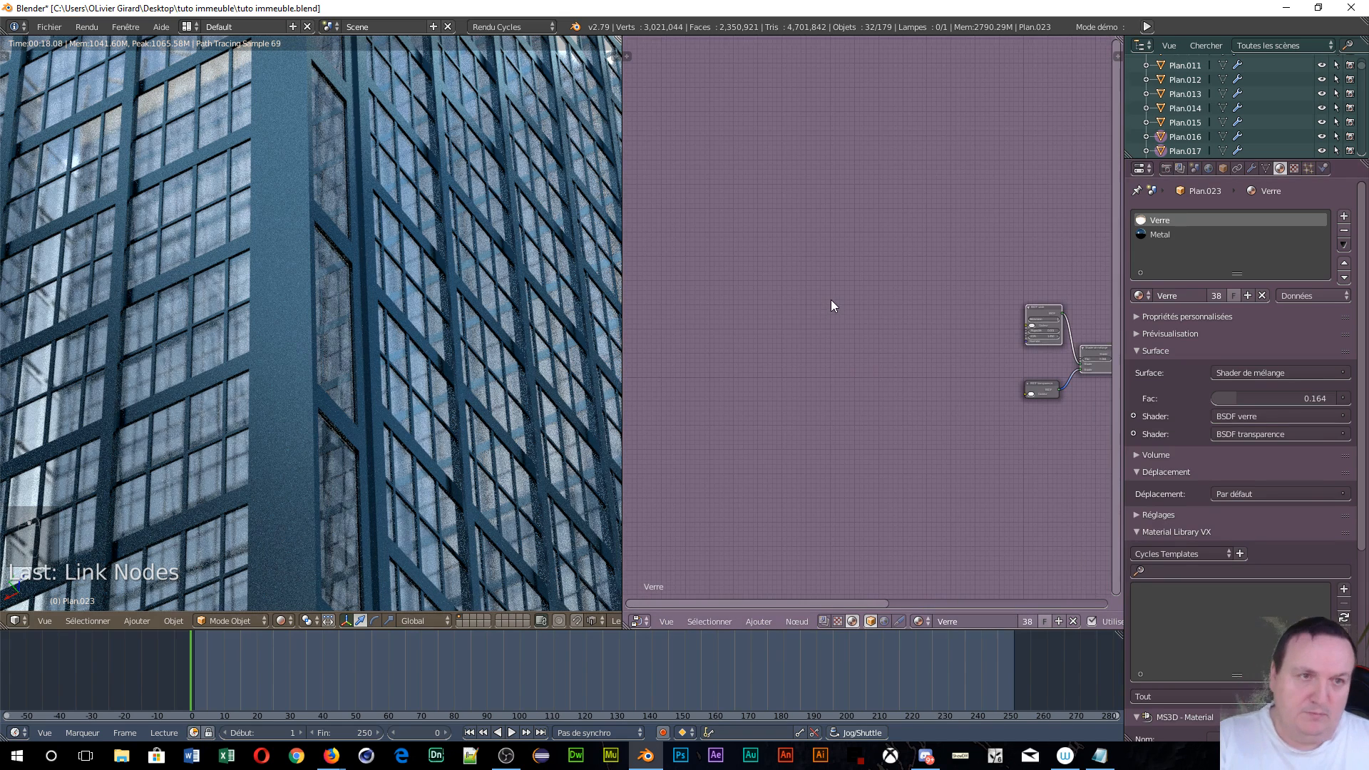
key("KP_Decimal")
scroll(852, 405, "up", 3)
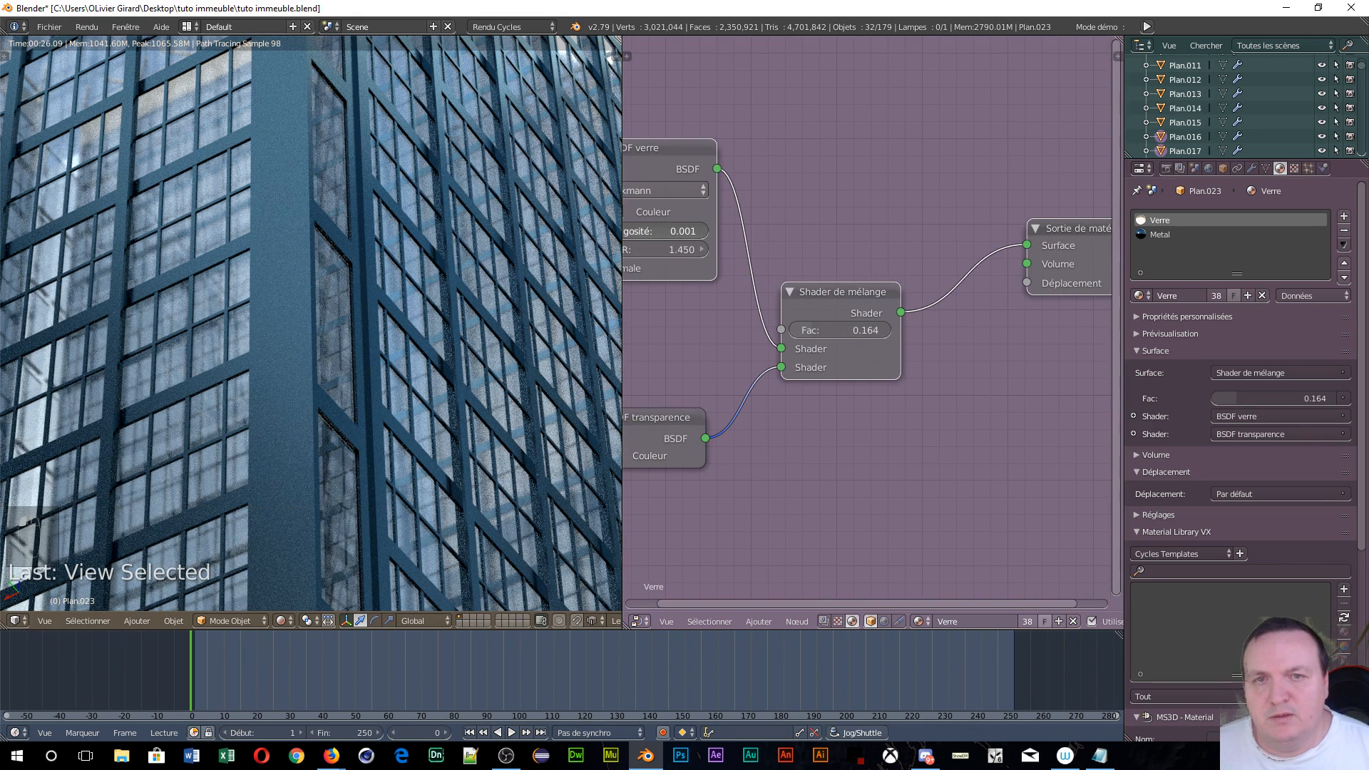
left_click_drag(670, 231, 676, 231)
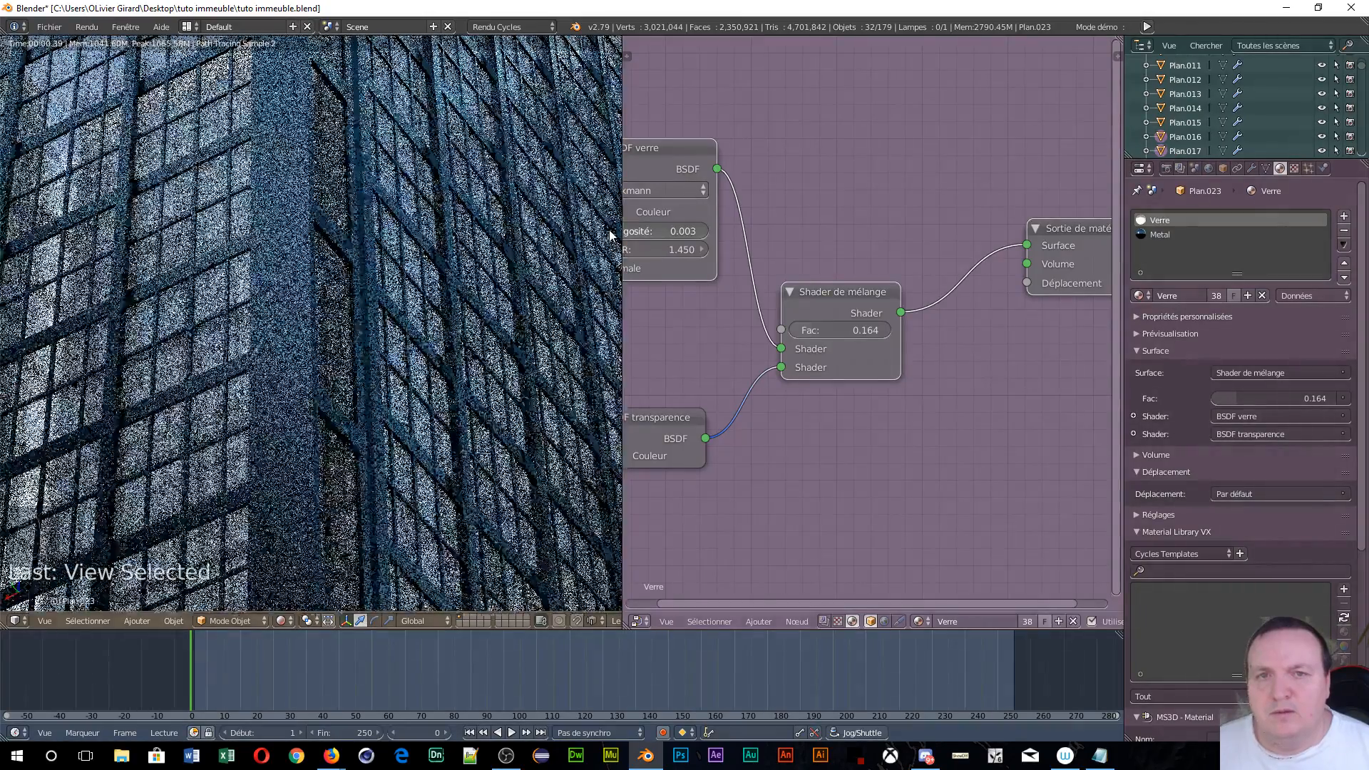
left_click(638, 231)
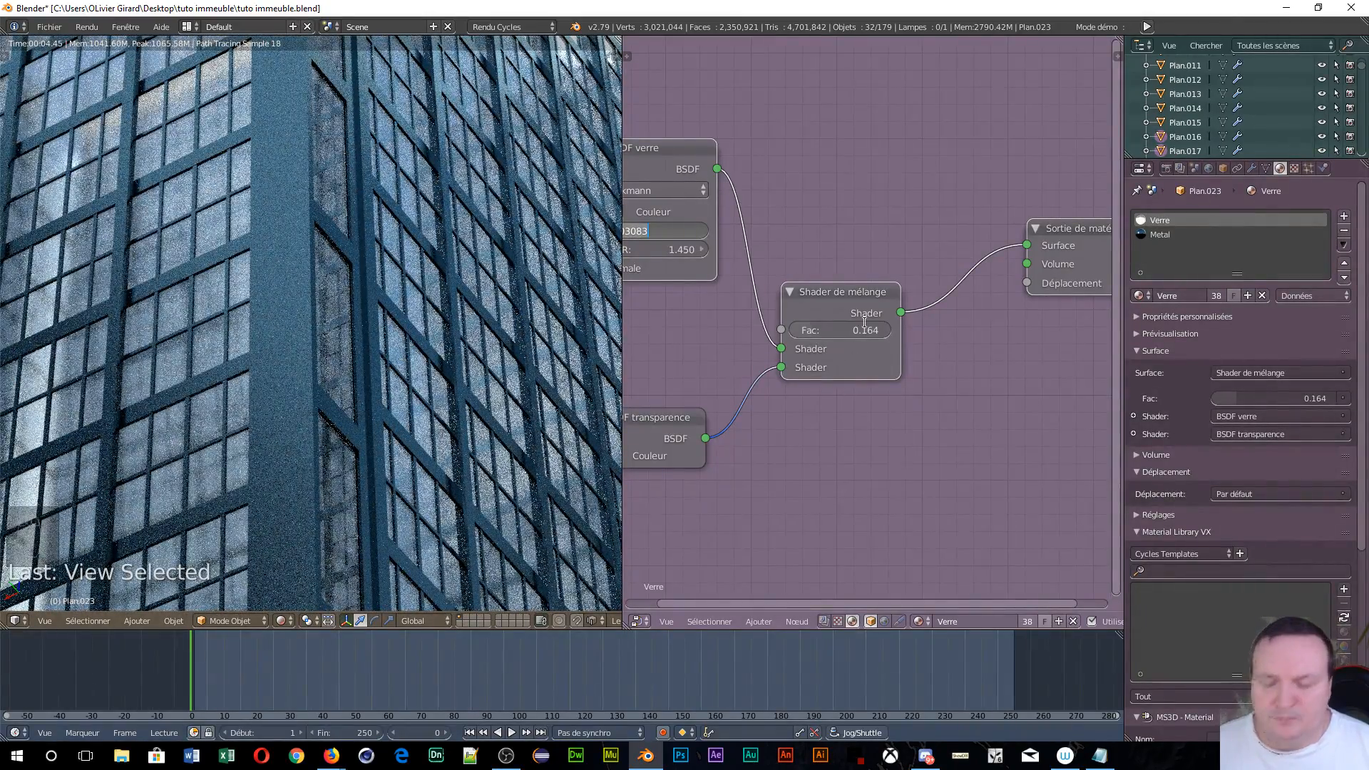
key("Return")
- Try a Rugosité of 0 on the BSDF verre node to compare the glass in the render
middle_click_drag(830, 248, 1004, 270)
left_click(849, 253)
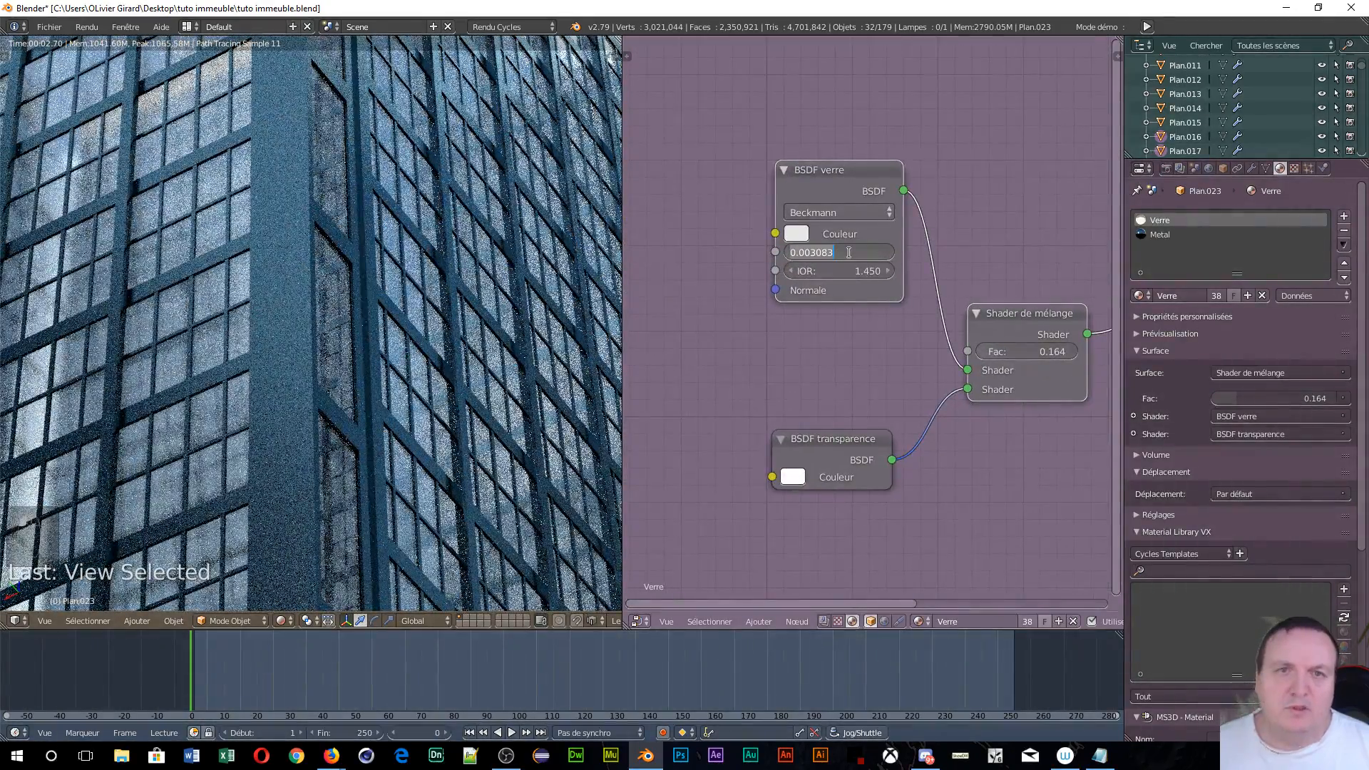
left_click(848, 252)
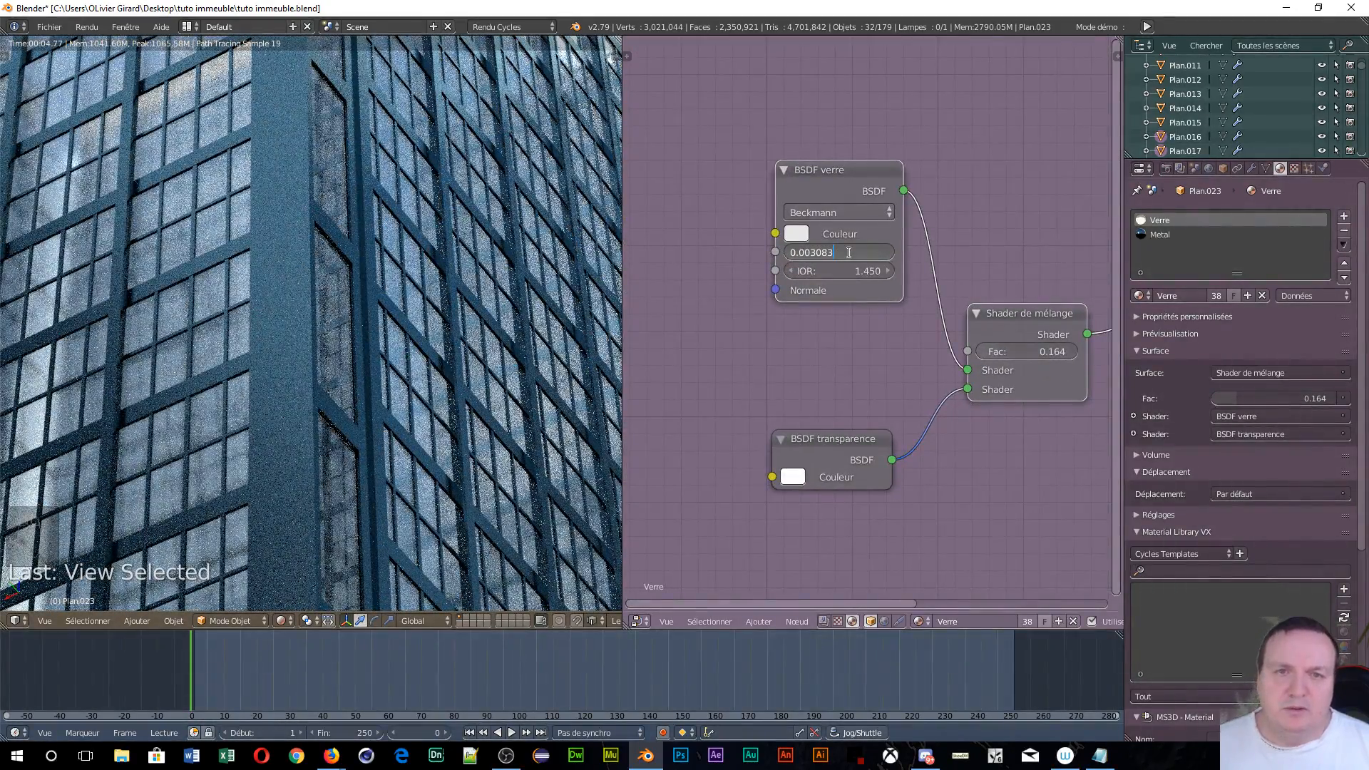
left_click_drag(848, 252, 797, 258)
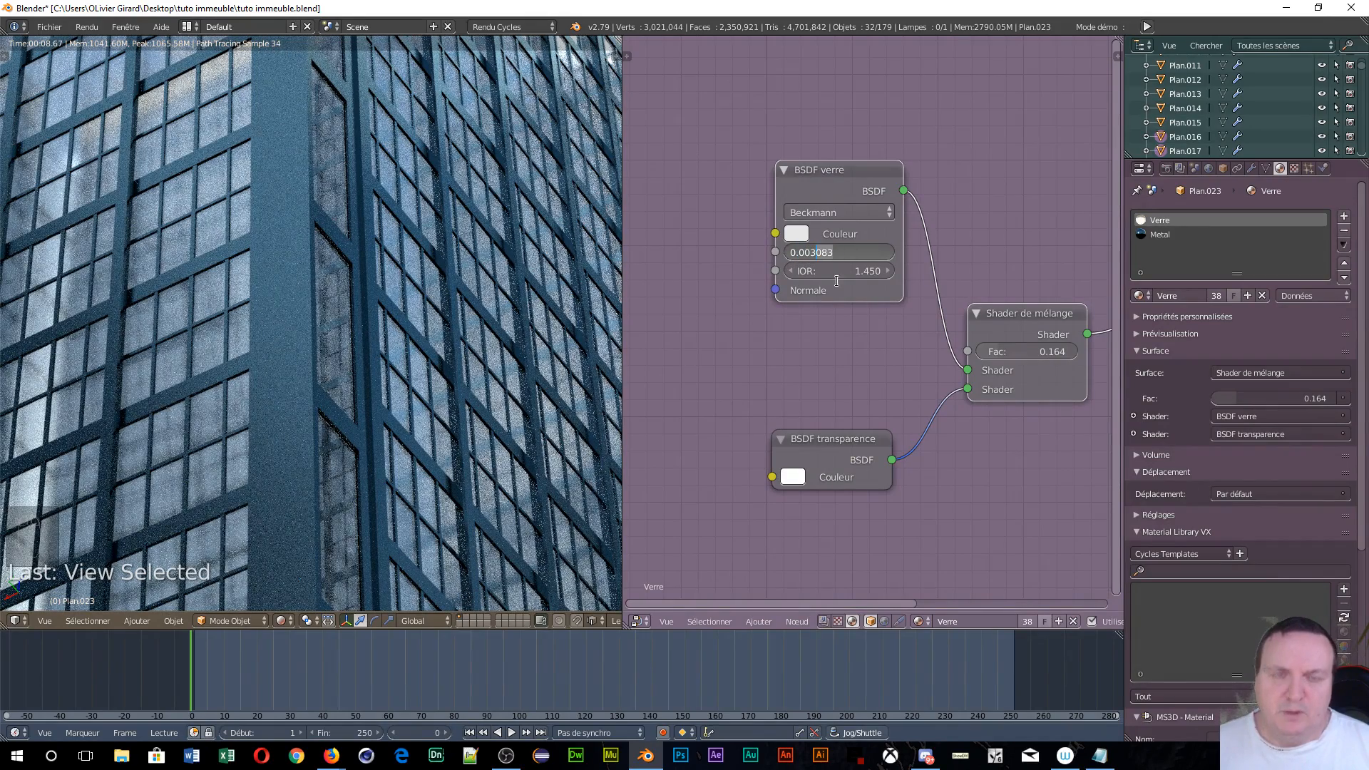
key("BackSpace")
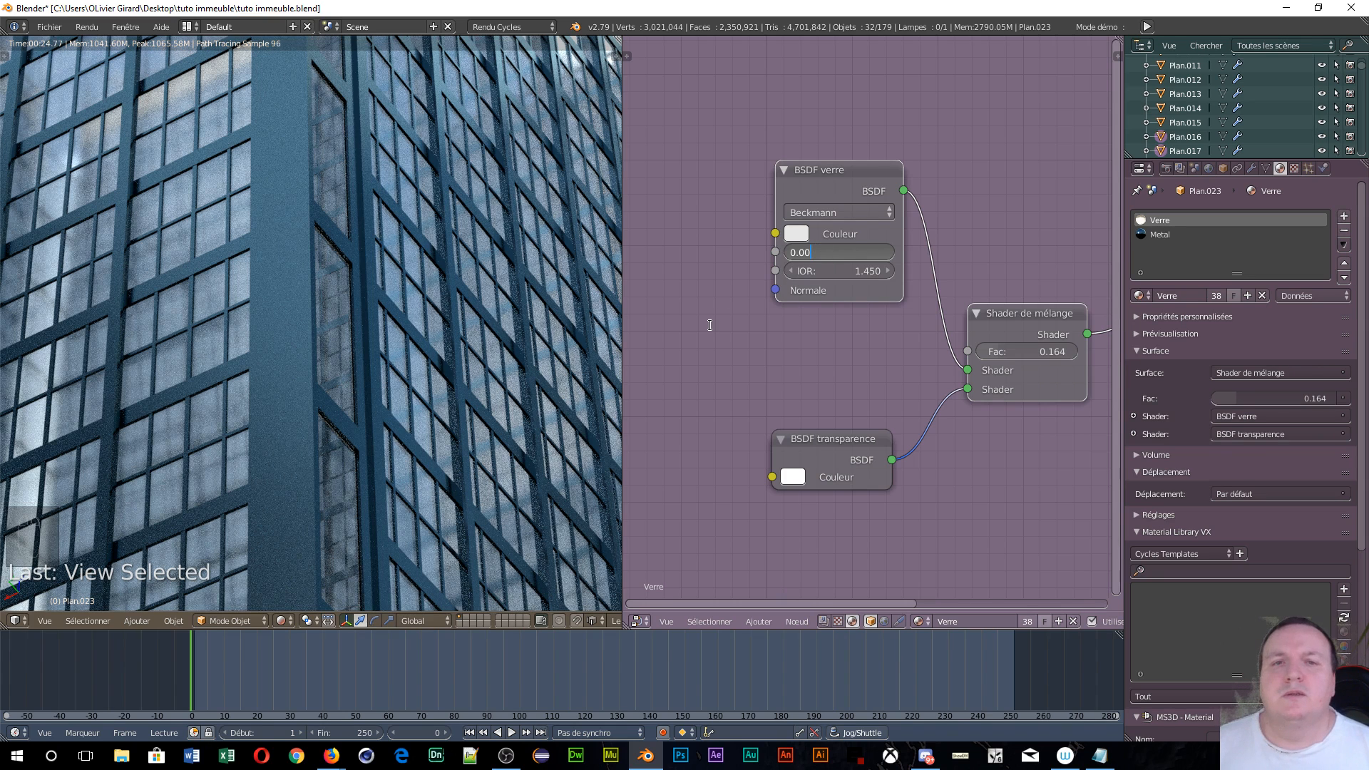
key("Return")
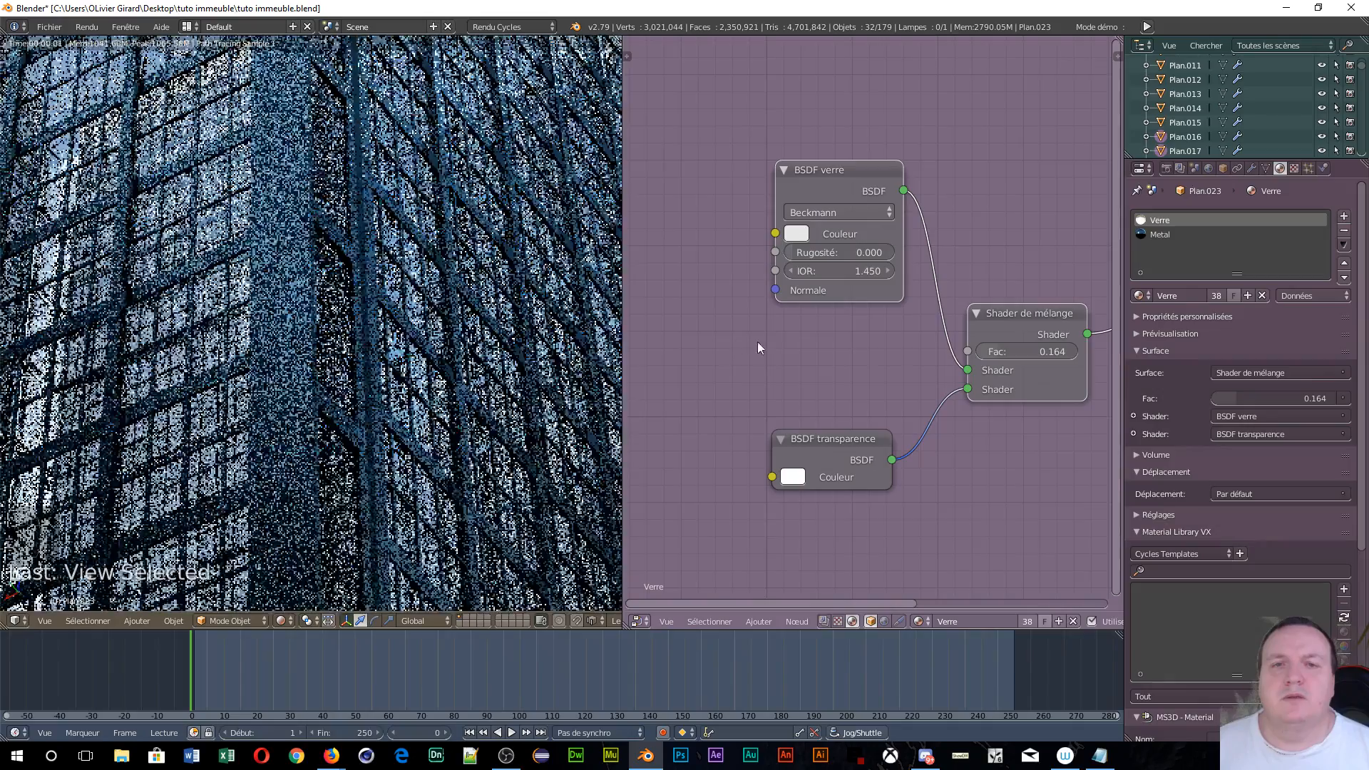
- Set the BSDF verre node's Rugosité to 0.0005 and check the towers from farther away in the render
left_click(861, 251)
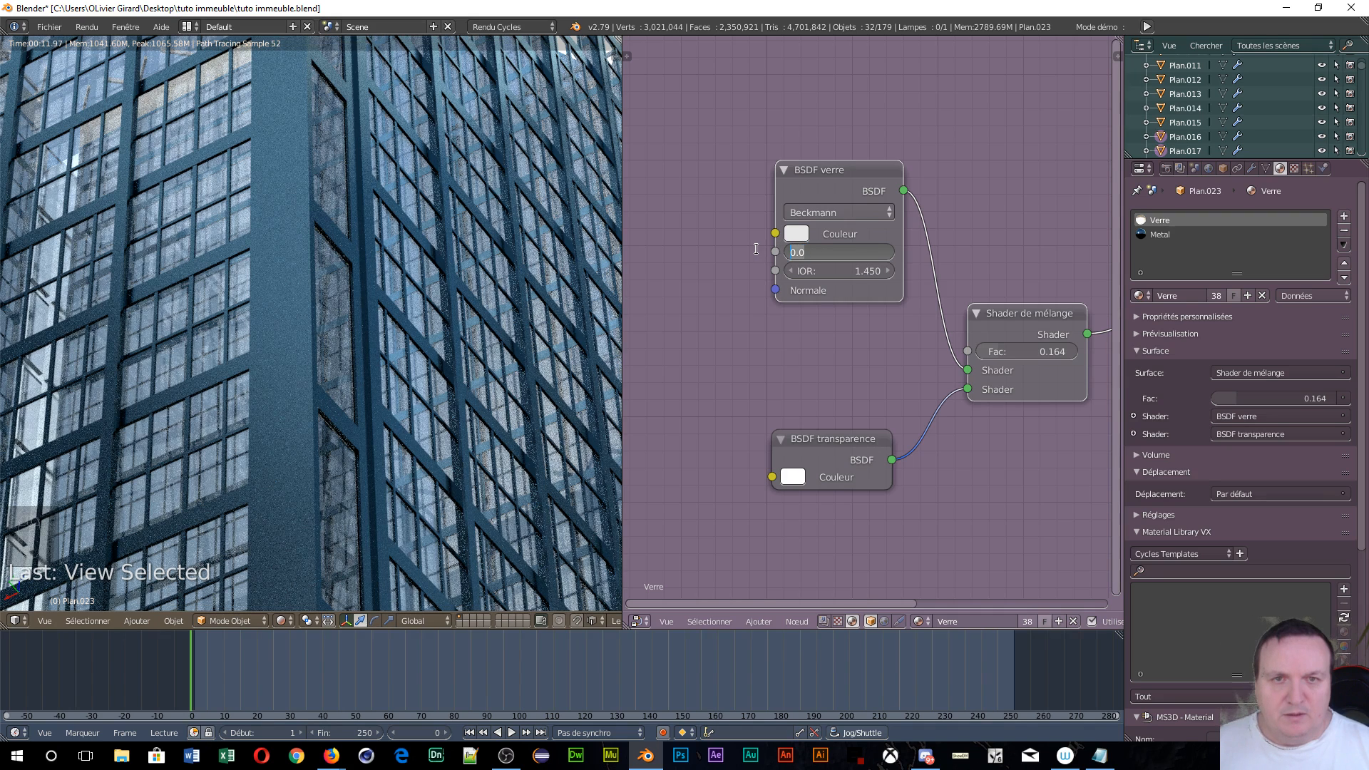
type("005")
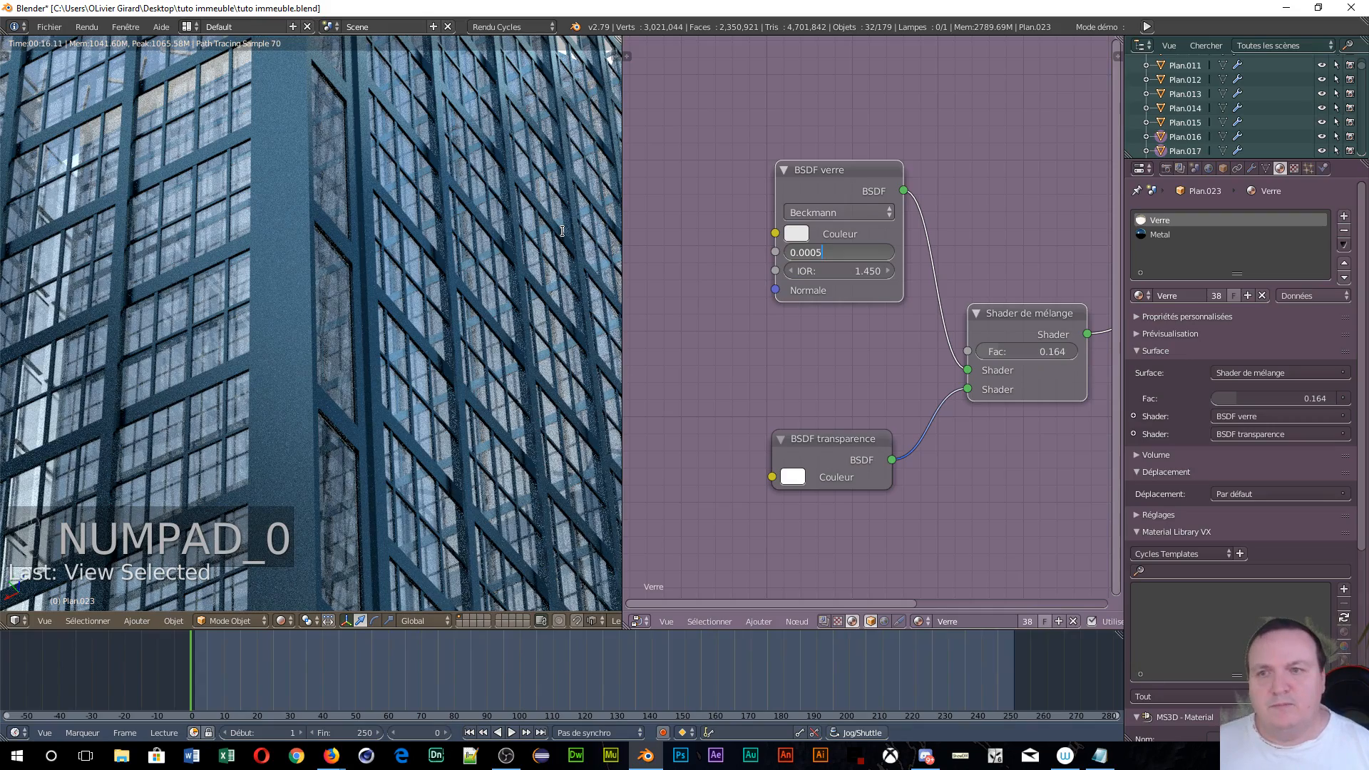
key("Return")
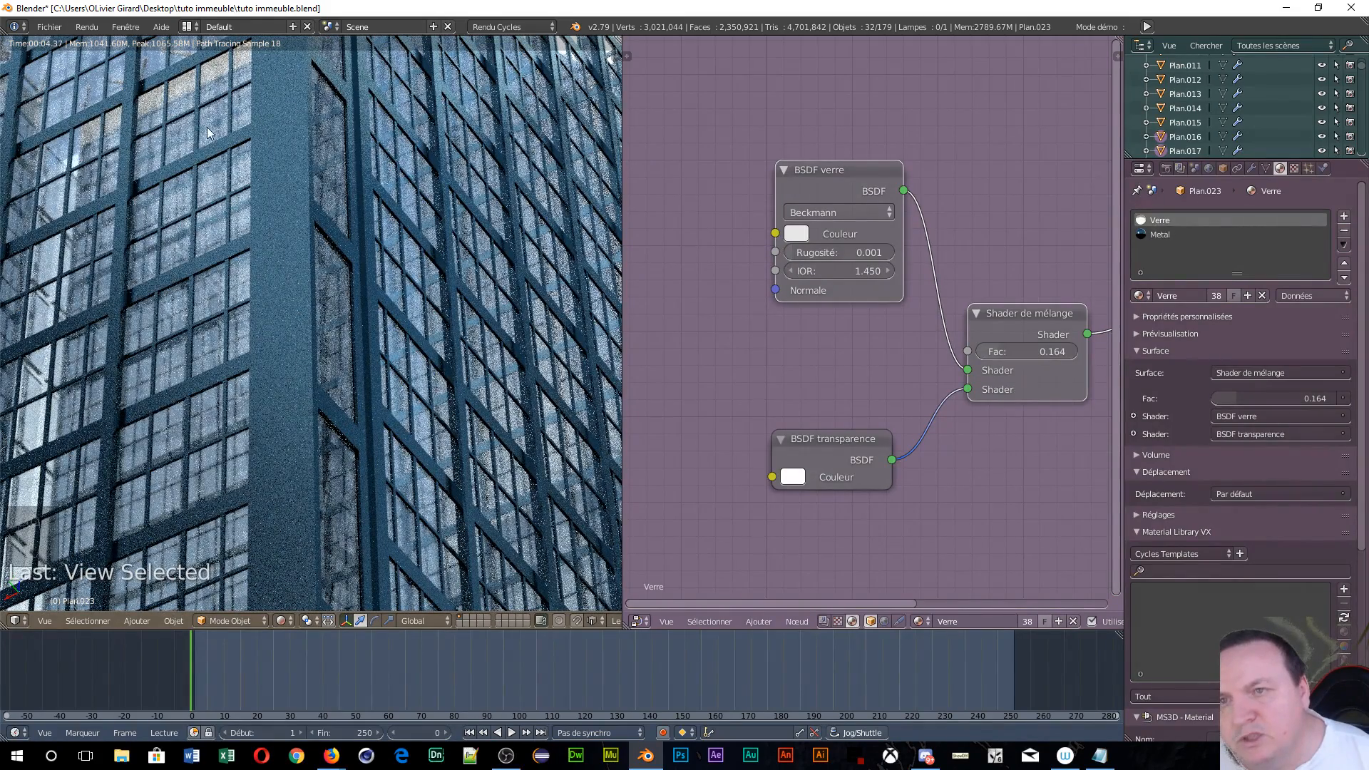
middle_click_drag(261, 224, 303, 238)
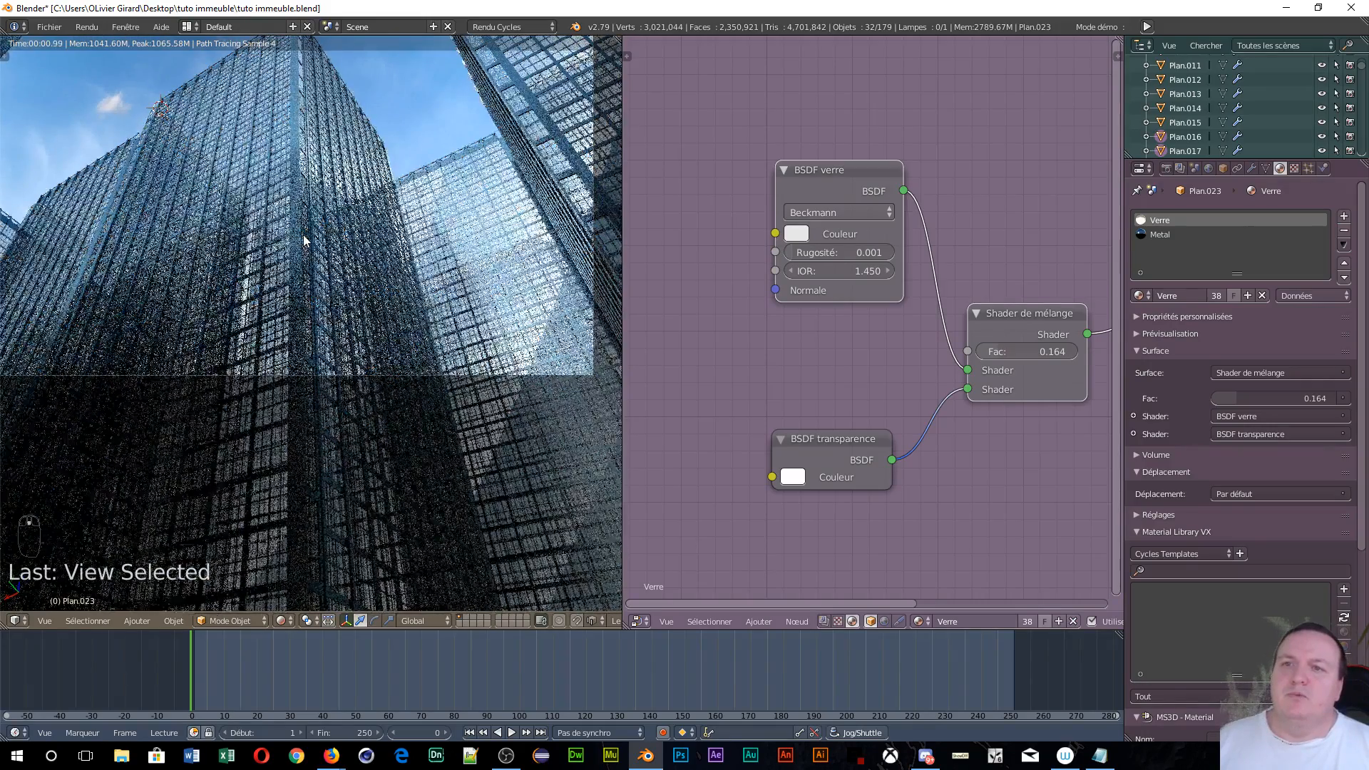
scroll(304, 240, "down", 2)
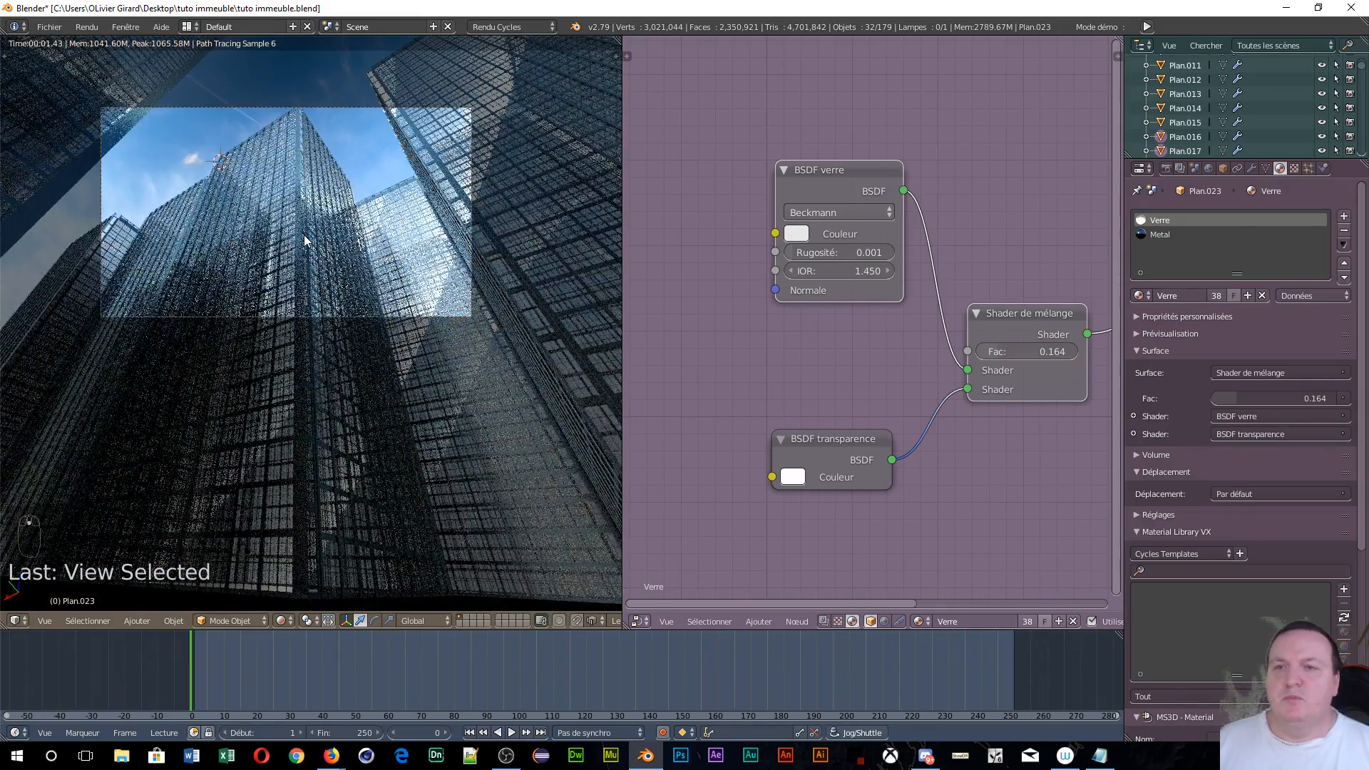